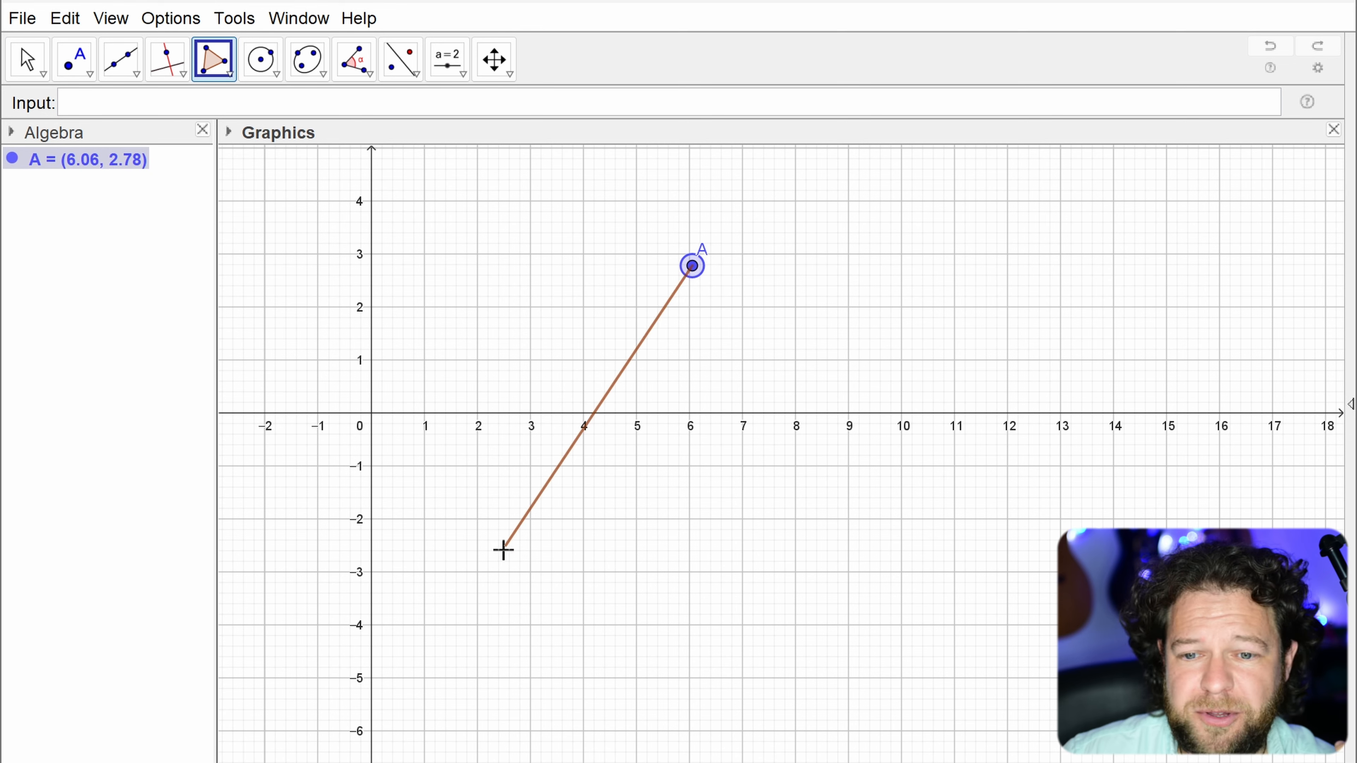
Step: Complete the triangle from point A with its other vertices at (2, -3) and about (12.82, -4.08)
{"action": "left_click", "coordinate": [1050, 630]}
{"action": "left_click", "coordinate": [690, 276]}
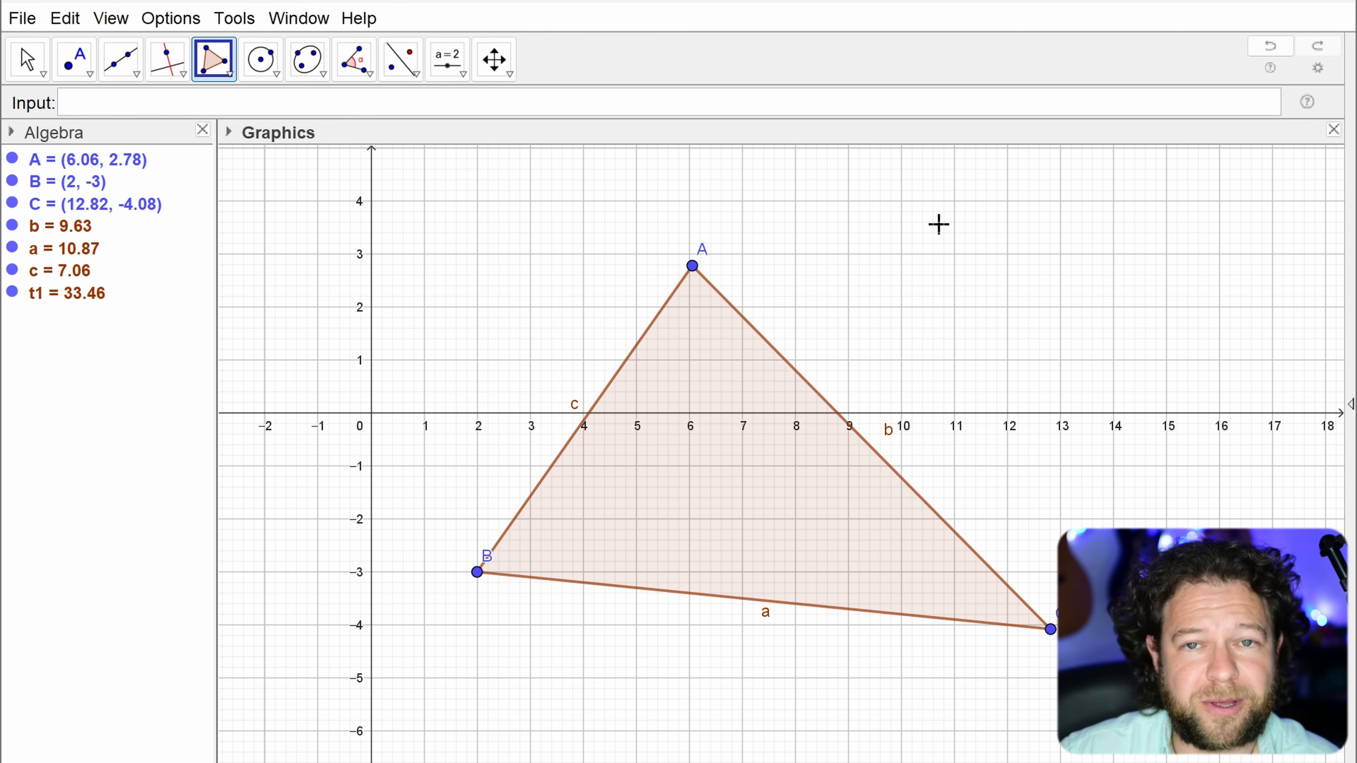
{"action": "key", "text": "Escape"}
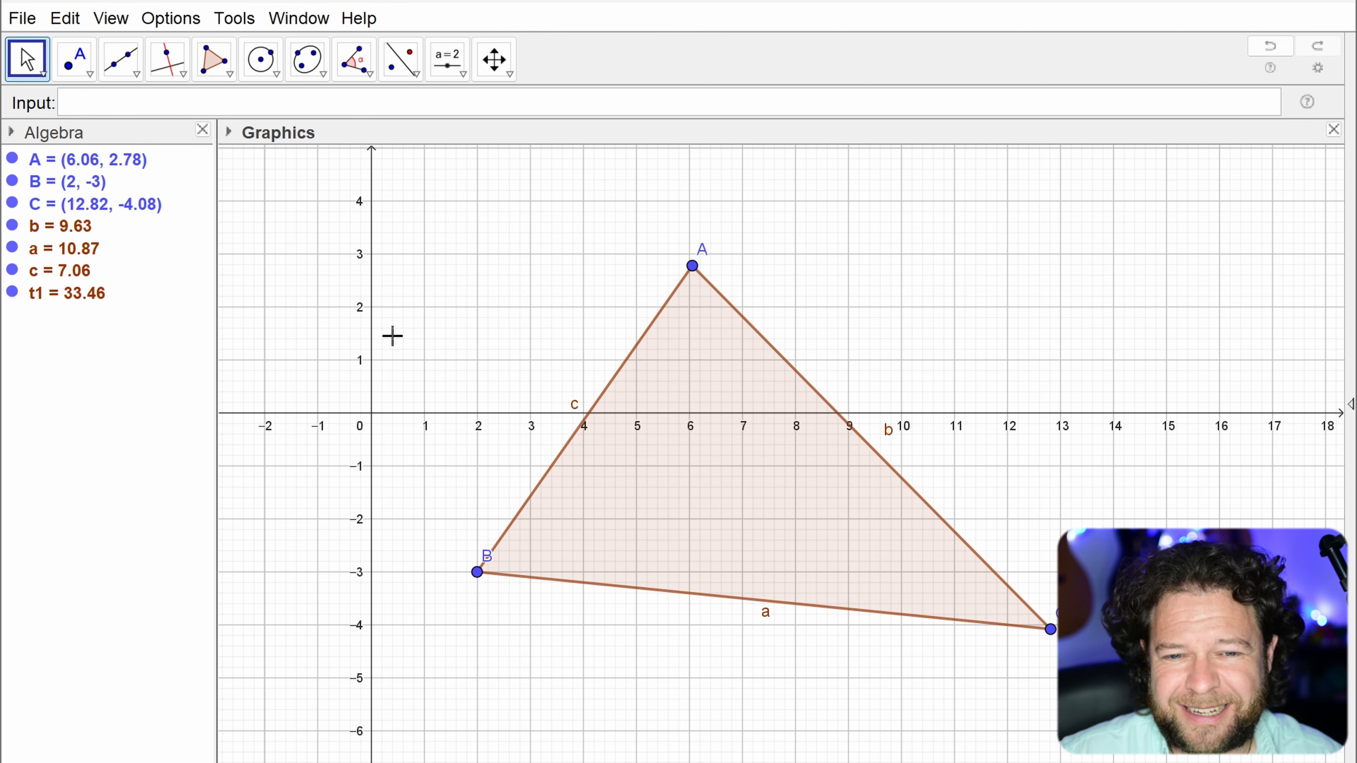
{"action": "left_click", "coordinate": [161, 18]}
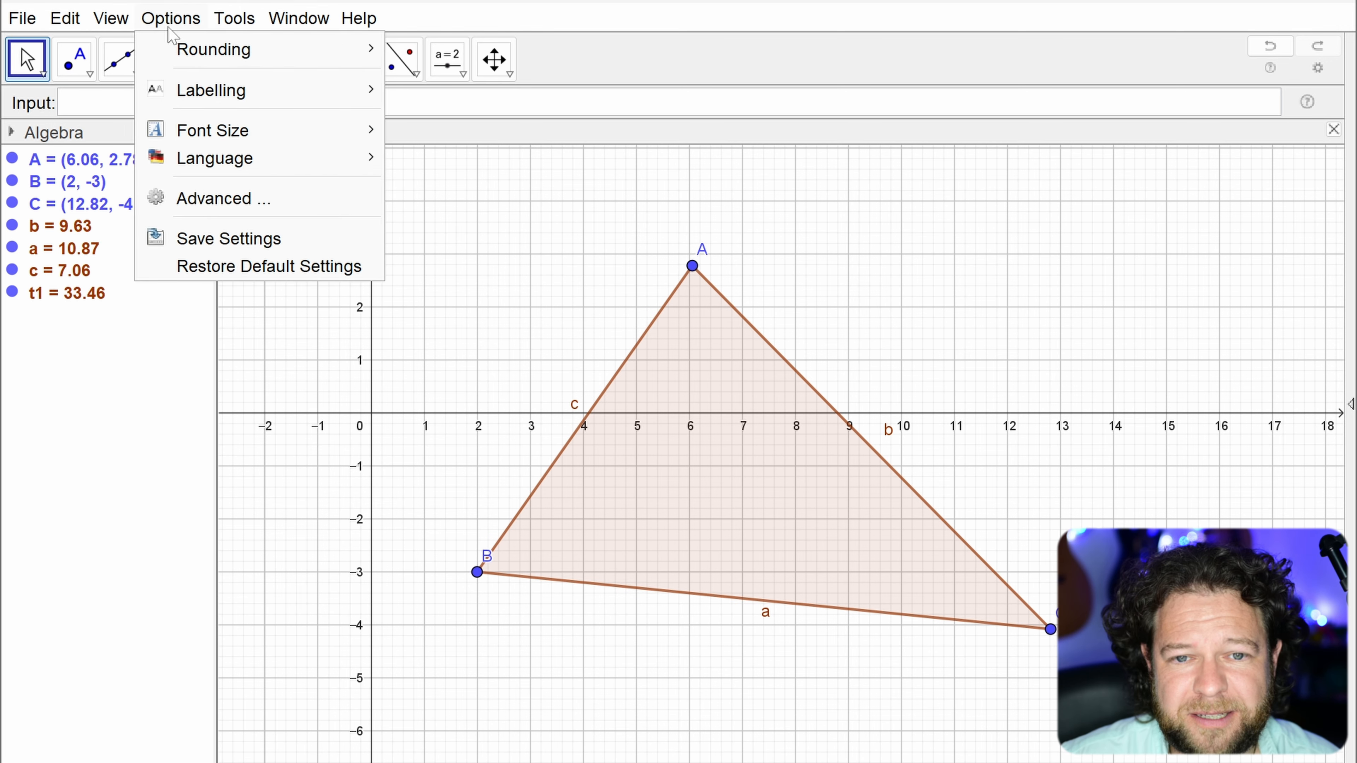
{"action": "mouse_move", "coordinate": [190, 102]}
{"action": "left_click", "coordinate": [473, 148]}
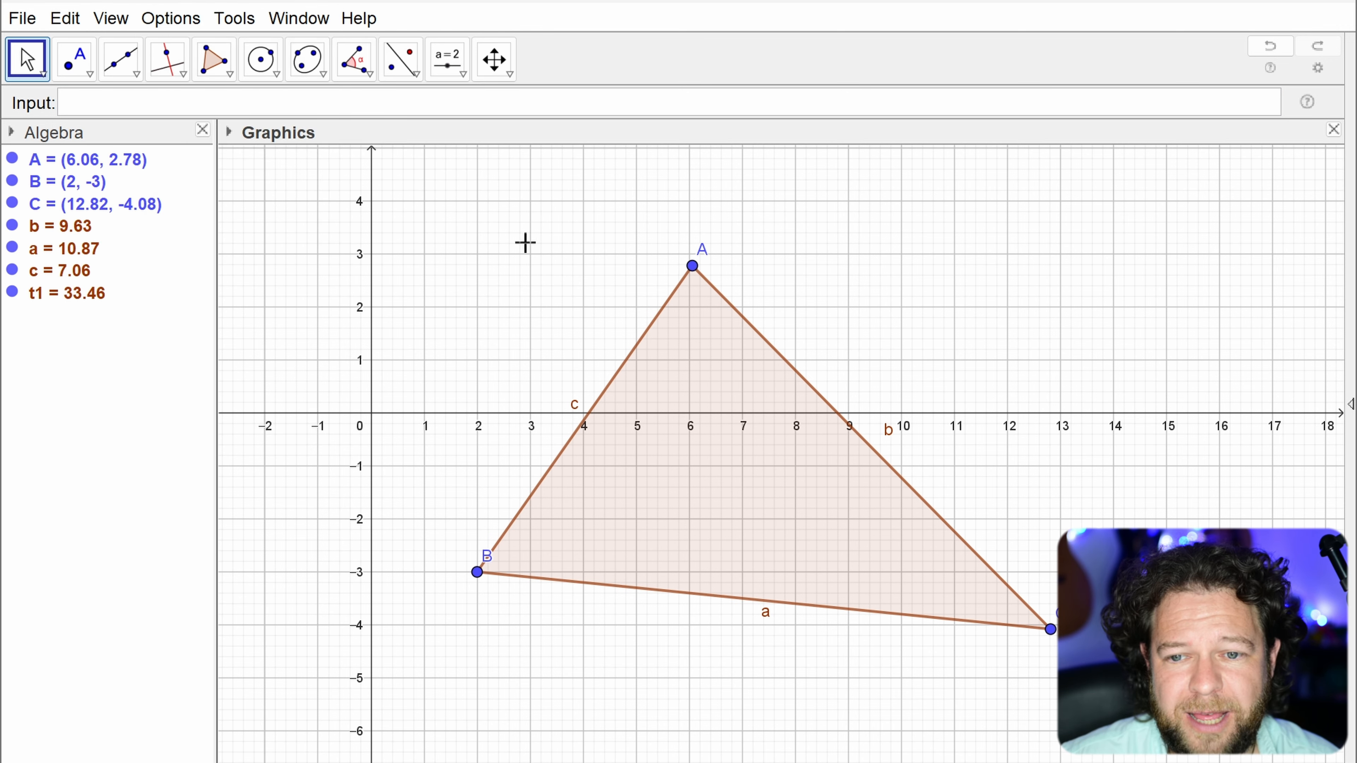
Step: Hide the labels of the triangle's sides a, b and c
{"action": "left_click", "coordinate": [64, 225]}
{"action": "left_click", "coordinate": [72, 272], "text": "shift"}
{"action": "right_click", "coordinate": [73, 271]}
{"action": "left_click", "coordinate": [151, 359]}
{"action": "left_click", "coordinate": [443, 275]}
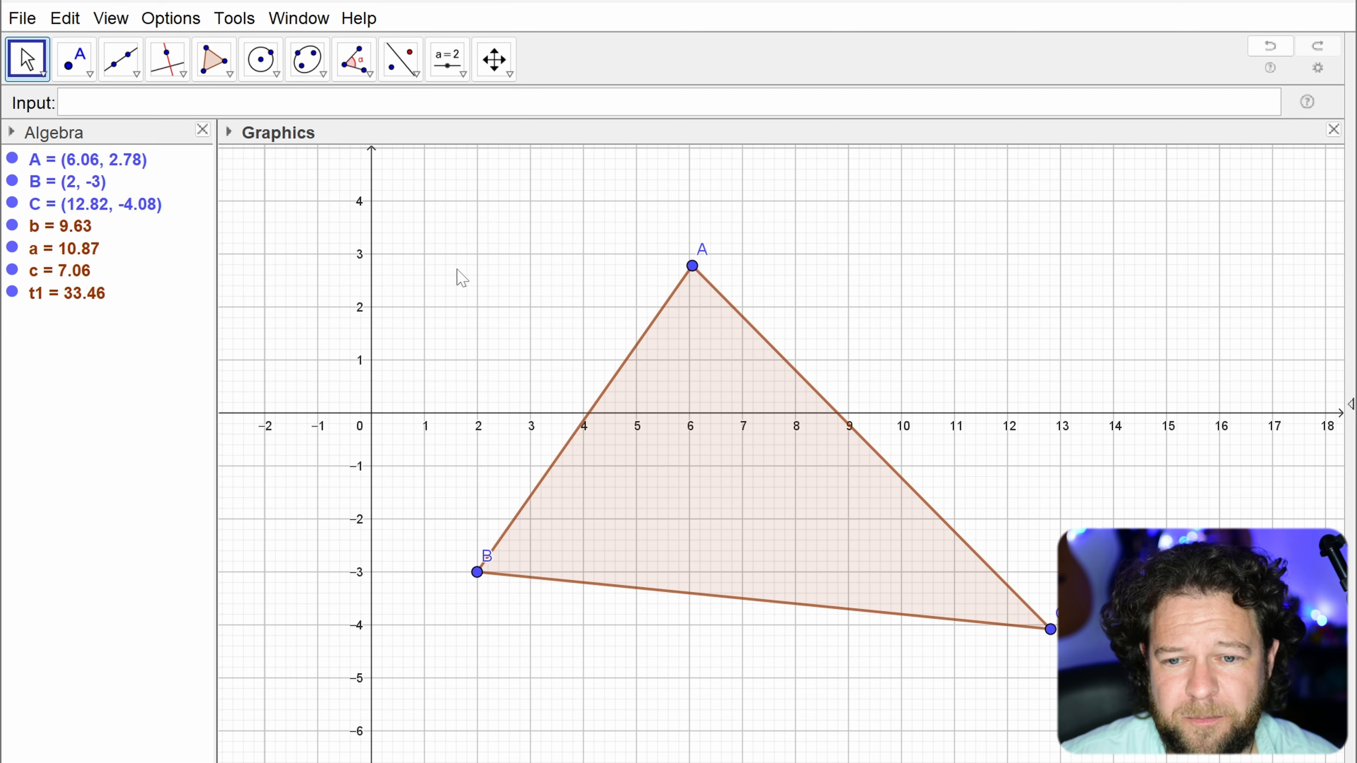
Step: Hide the axes and the grid in the graphics view
{"action": "left_click", "coordinate": [228, 132]}
{"action": "left_click", "coordinate": [234, 161]}
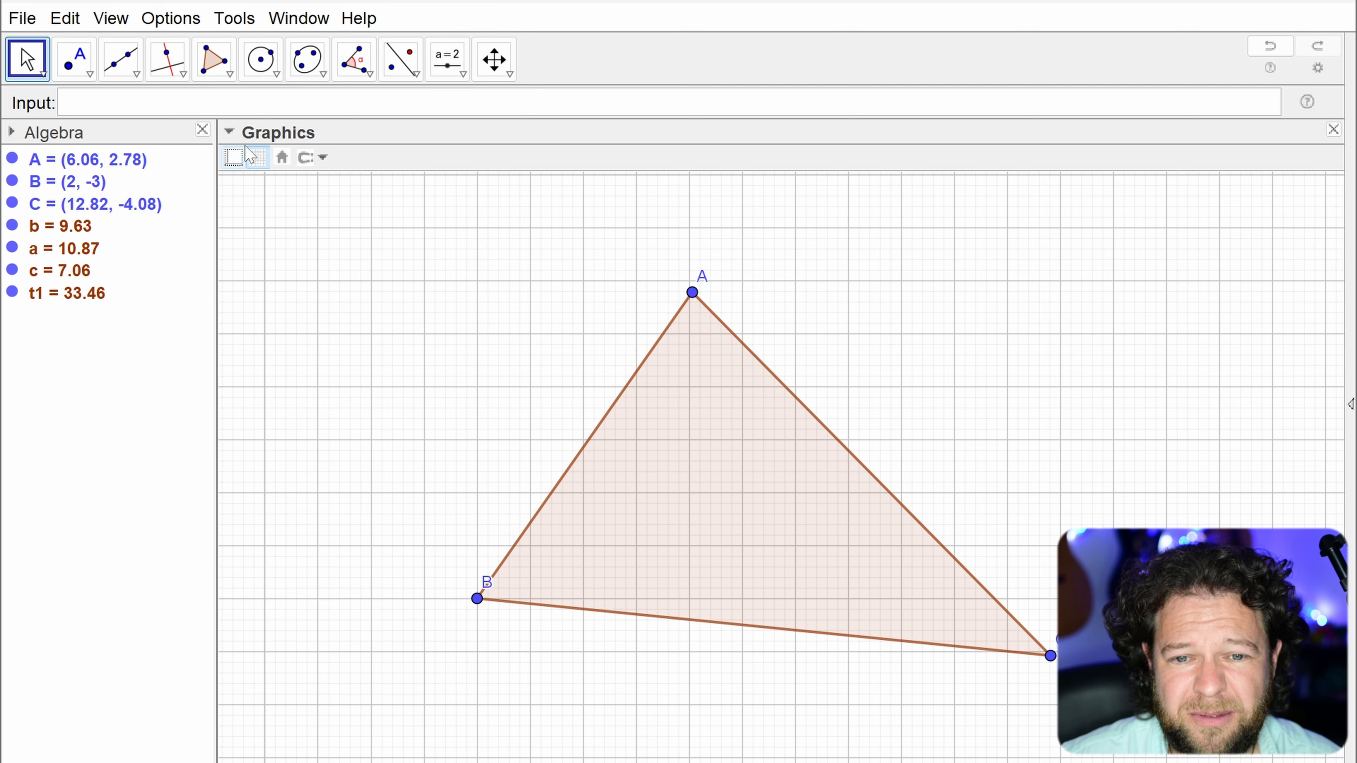
{"action": "left_click", "coordinate": [258, 160]}
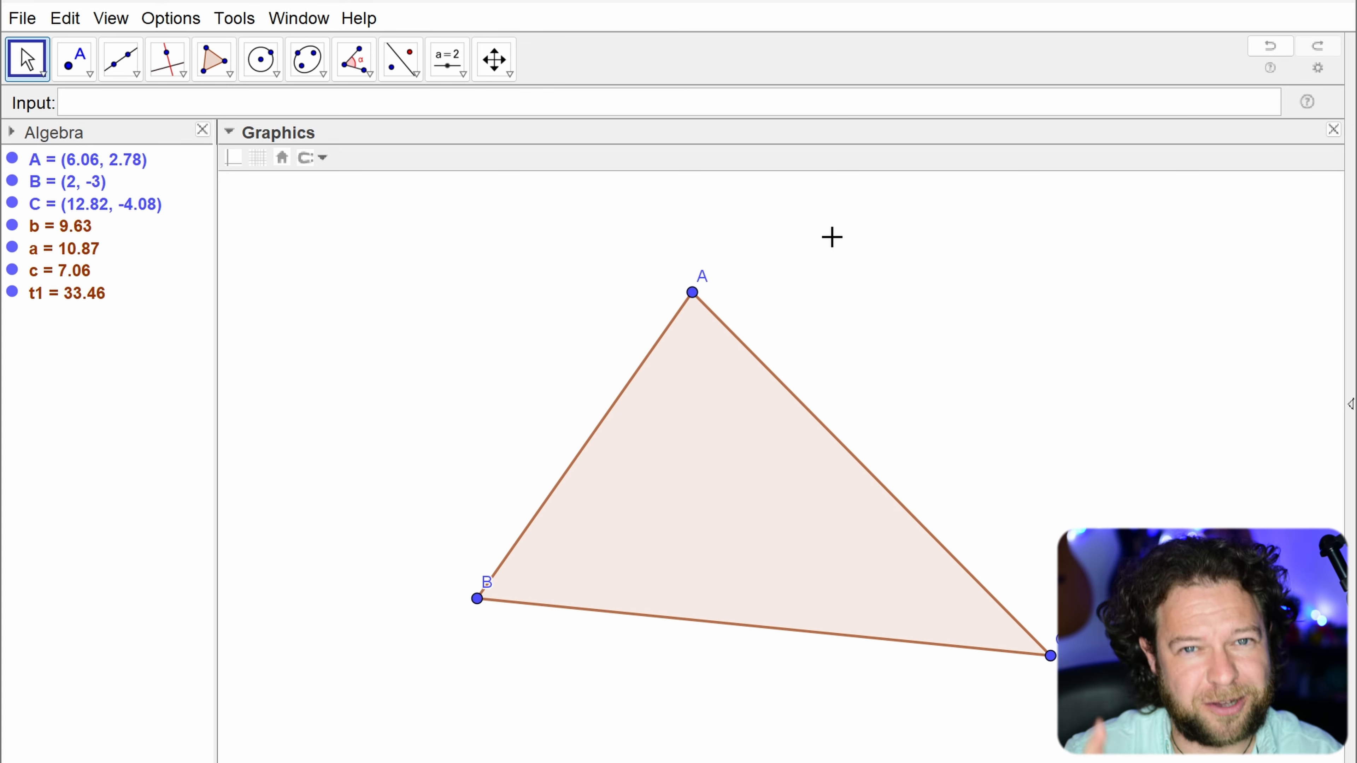
Step: Place three free points outside the triangle at about (0.38, 4.06), (-1.38, 2.18) and (2.02, 1.4)
{"action": "left_click", "coordinate": [74, 59]}
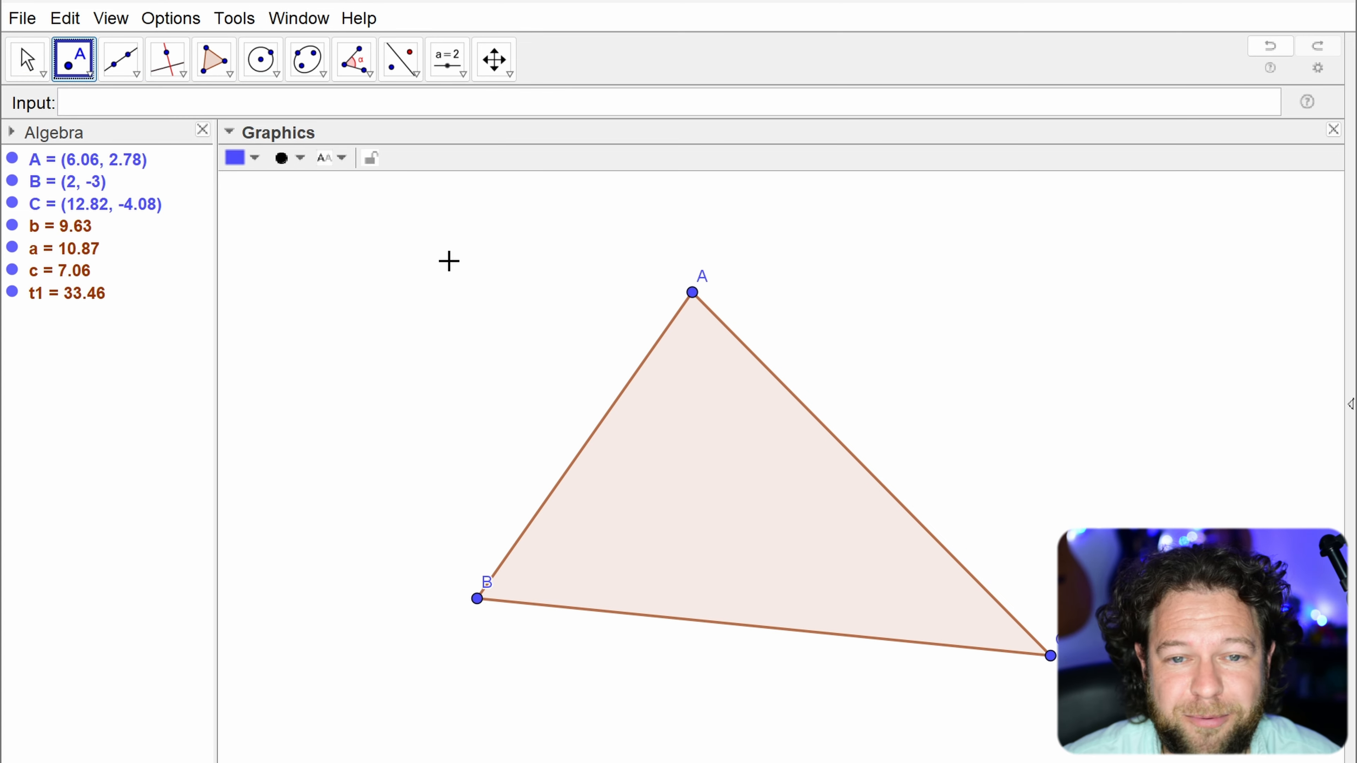
{"action": "left_click", "coordinate": [391, 224]}
{"action": "left_click", "coordinate": [298, 324]}
{"action": "left_click", "coordinate": [478, 366]}
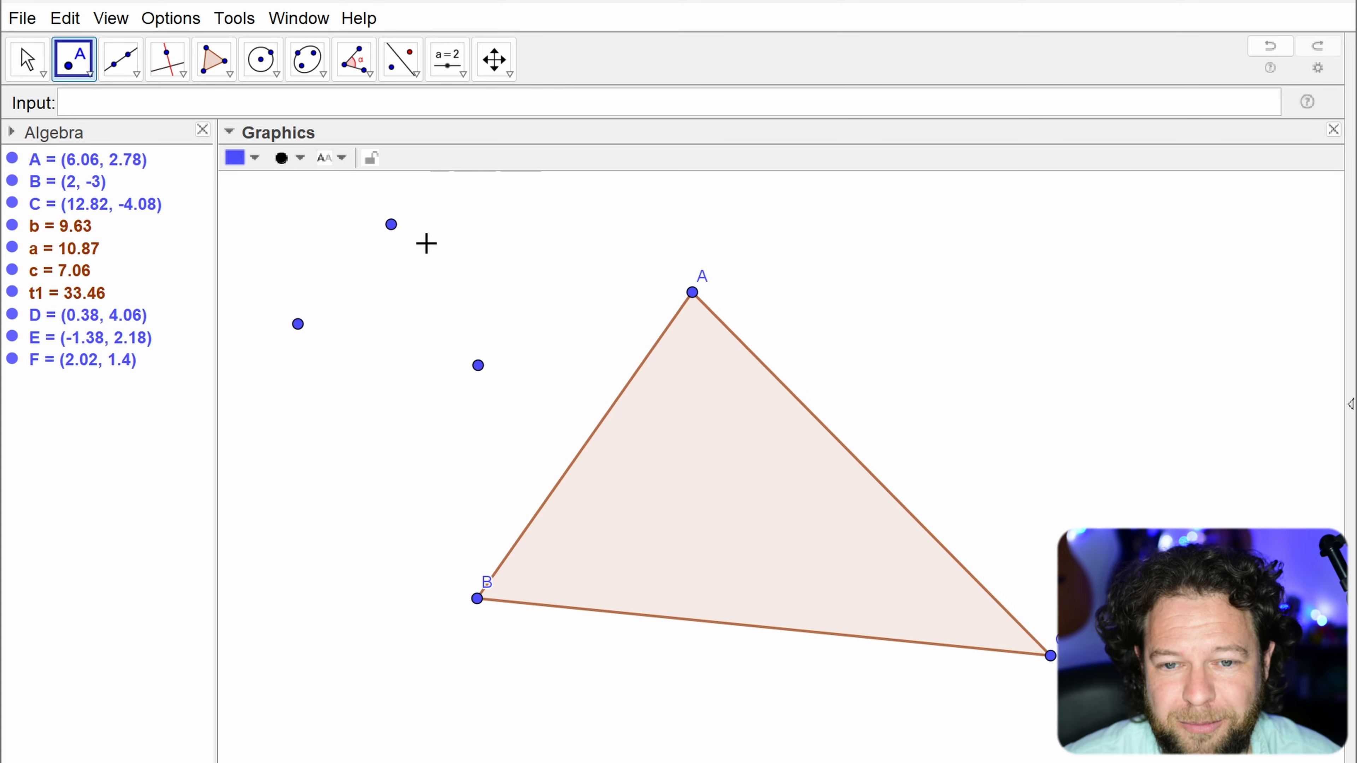
{"action": "key", "text": "Escape"}
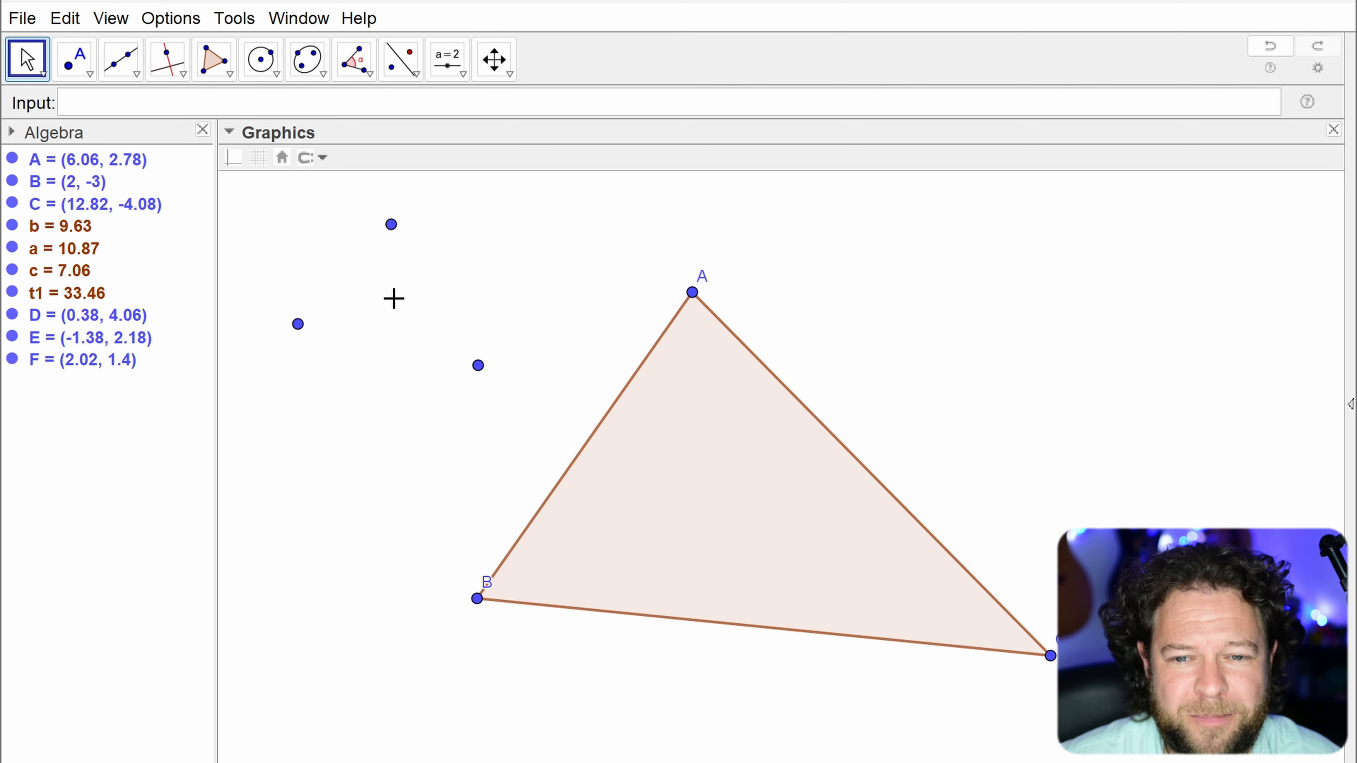
Step: Move free points D, E and F to about (0.94, 3.9), (-2.02, 0.68) and (0.68, -1.58)
{"action": "left_click_drag", "start_coordinate": [397, 228], "coordinate": [429, 239]}
{"action": "mouse_move", "coordinate": [480, 369]}
{"action": "left_mouse_down"}
{"action": "mouse_move", "coordinate": [521, 385]}
{"action": "mouse_move", "coordinate": [471, 371]}
{"action": "left_mouse_up"}
{"action": "left_click_drag", "start_coordinate": [299, 329], "coordinate": [265, 410]}
{"action": "left_click_drag", "start_coordinate": [467, 369], "coordinate": [407, 526]}
Step: Start a new button in the empty area above the triangle with the caption "Reset"
{"action": "left_click", "coordinate": [451, 63]}
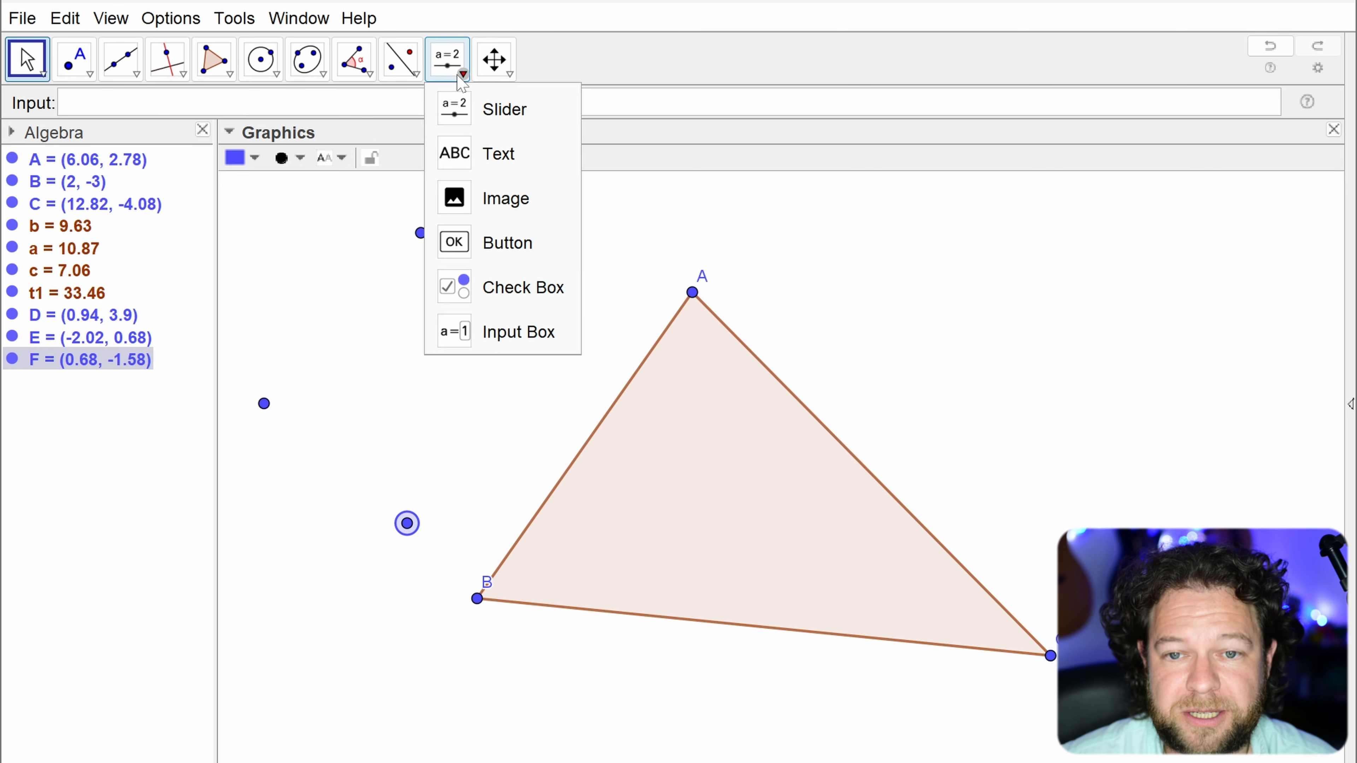
{"action": "left_click", "coordinate": [458, 240]}
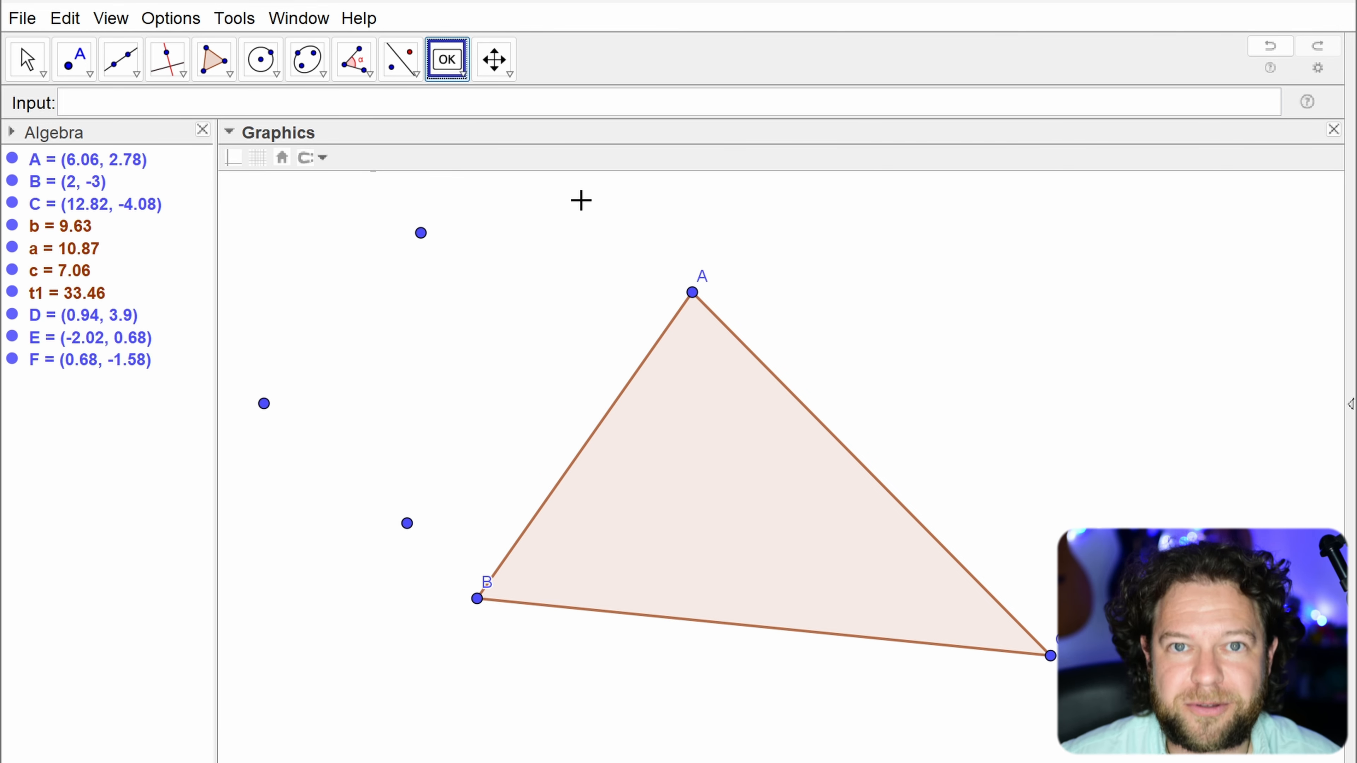
{"action": "left_click", "coordinate": [529, 207]}
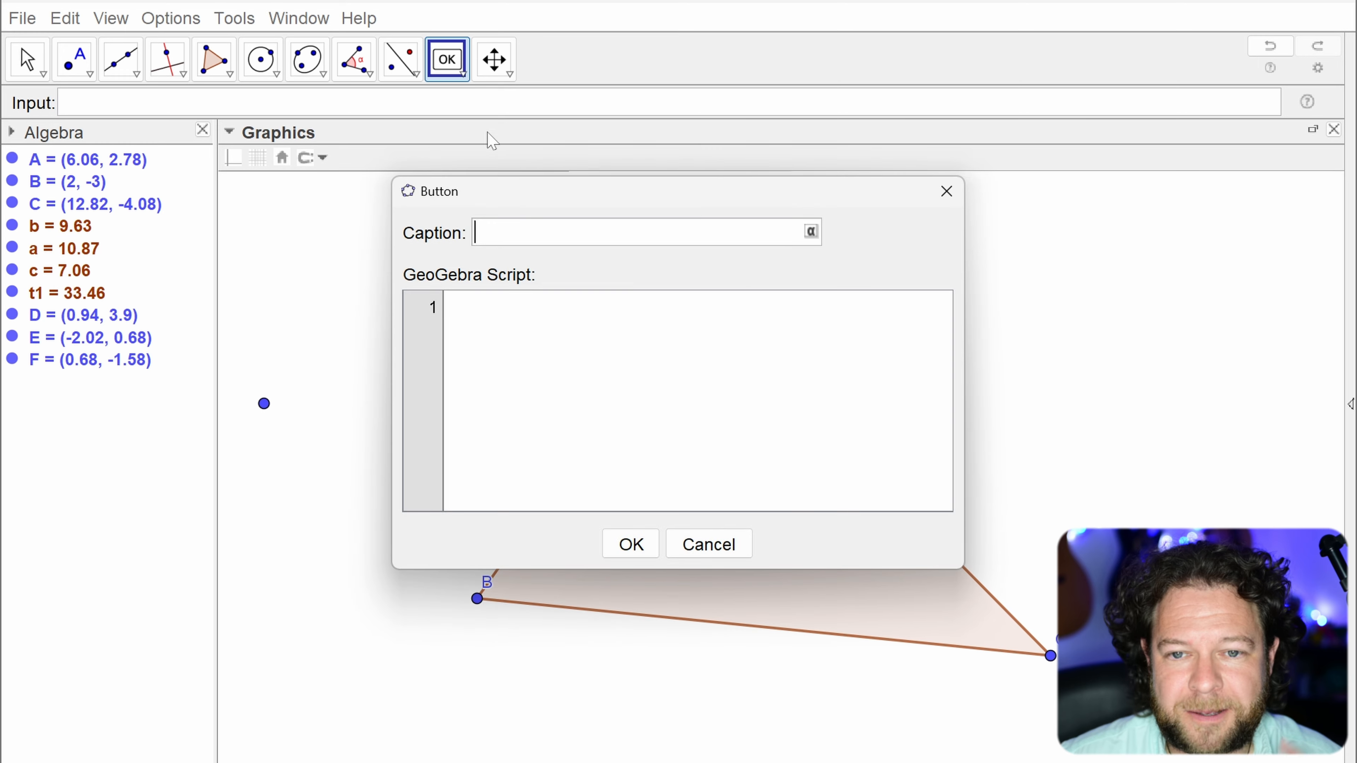
{"action": "left_click", "coordinate": [453, 75]}
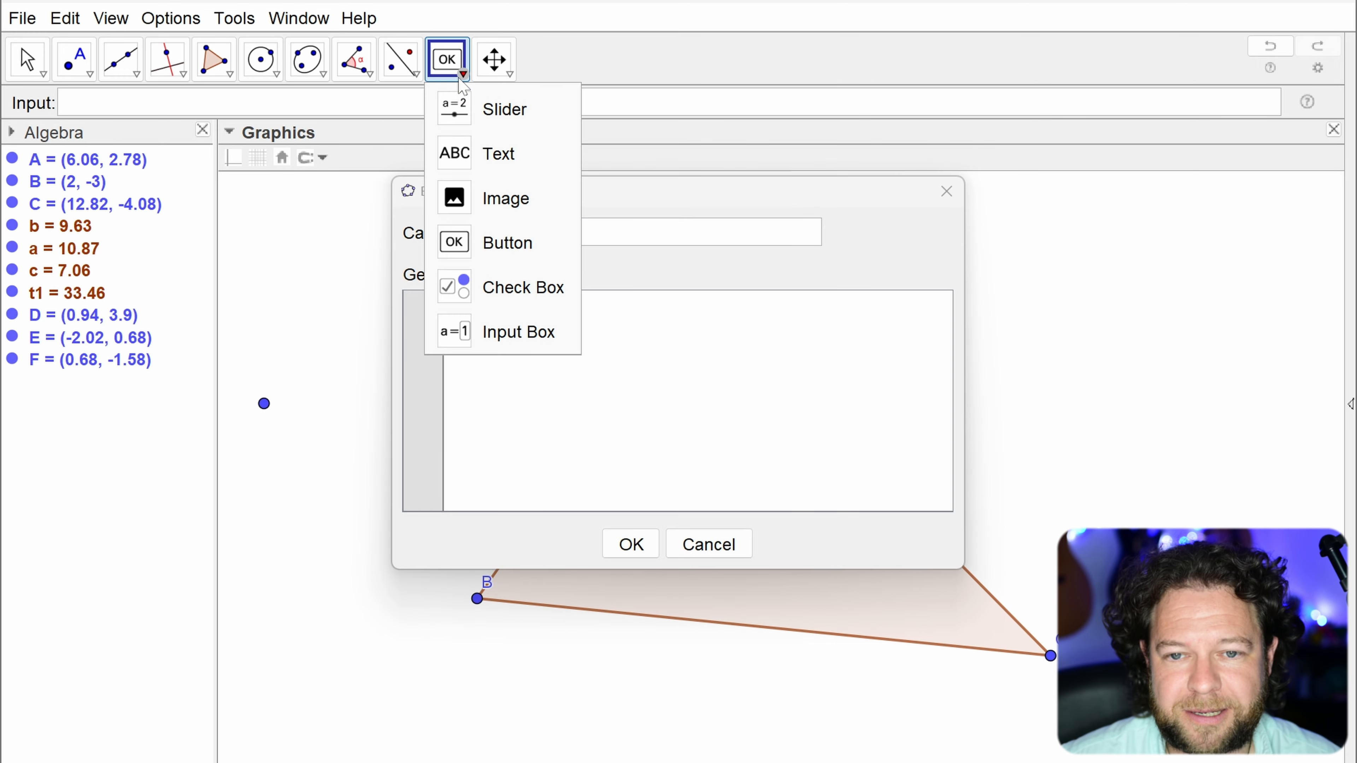
{"action": "left_click", "coordinate": [714, 191]}
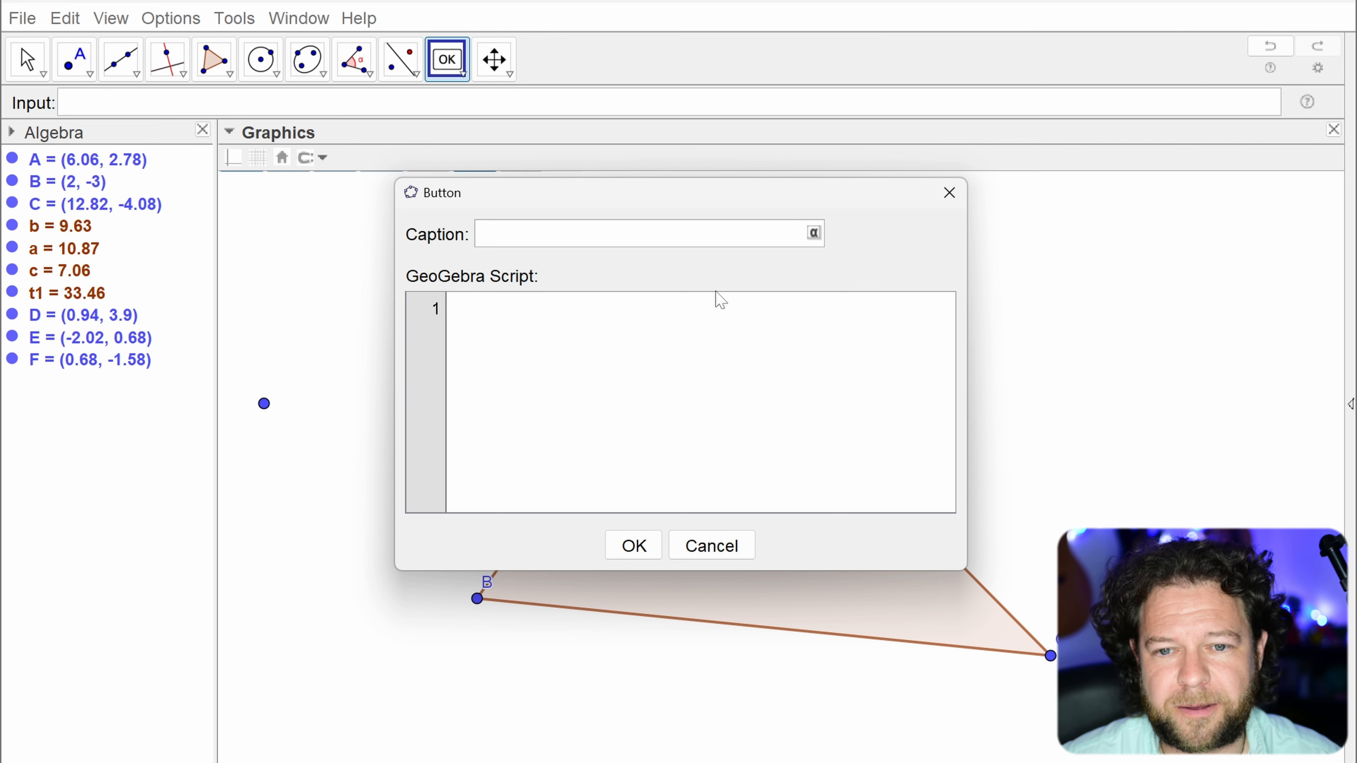
{"action": "type", "text": "Reset"}
{"action": "key", "text": "Tab"}
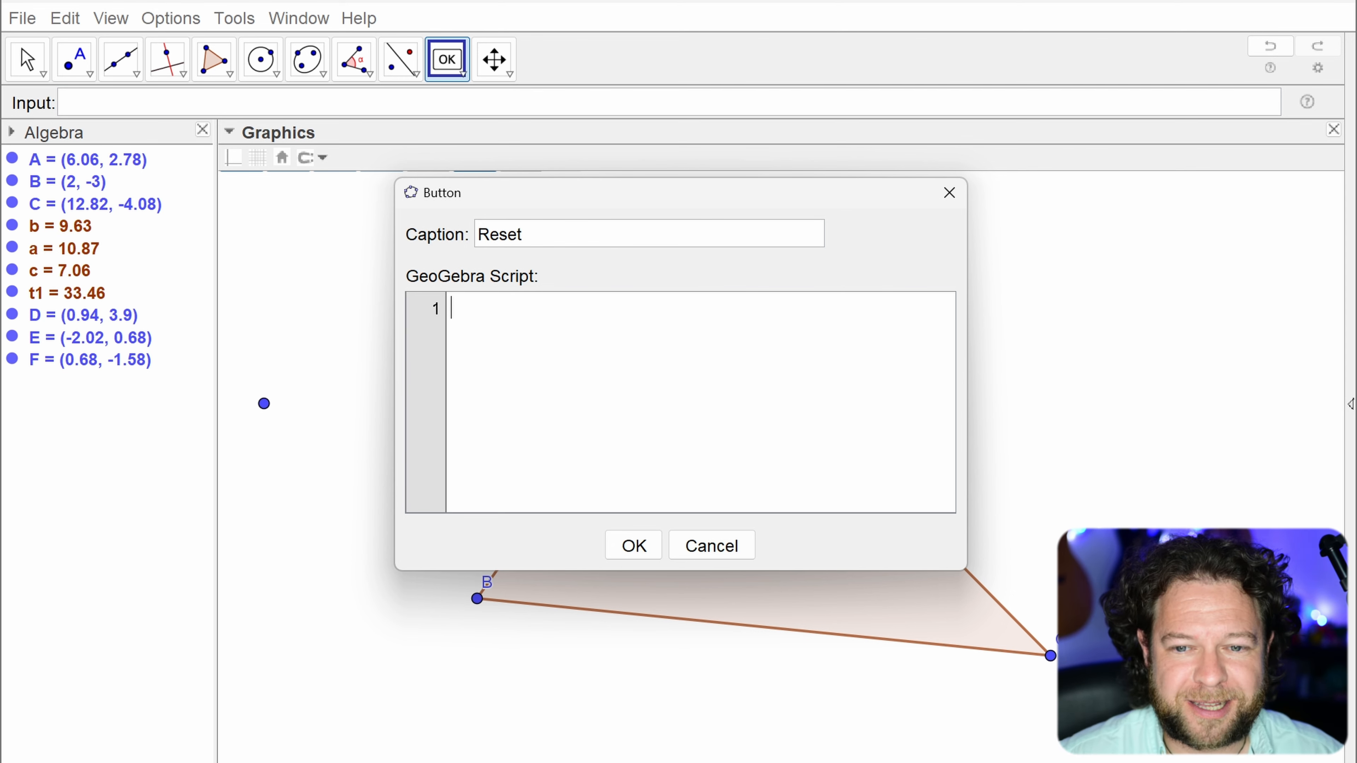
Step: Enter the button's first script line, setvalue(D,A), to send point D to vertex A
{"action": "type", "text": "s"}
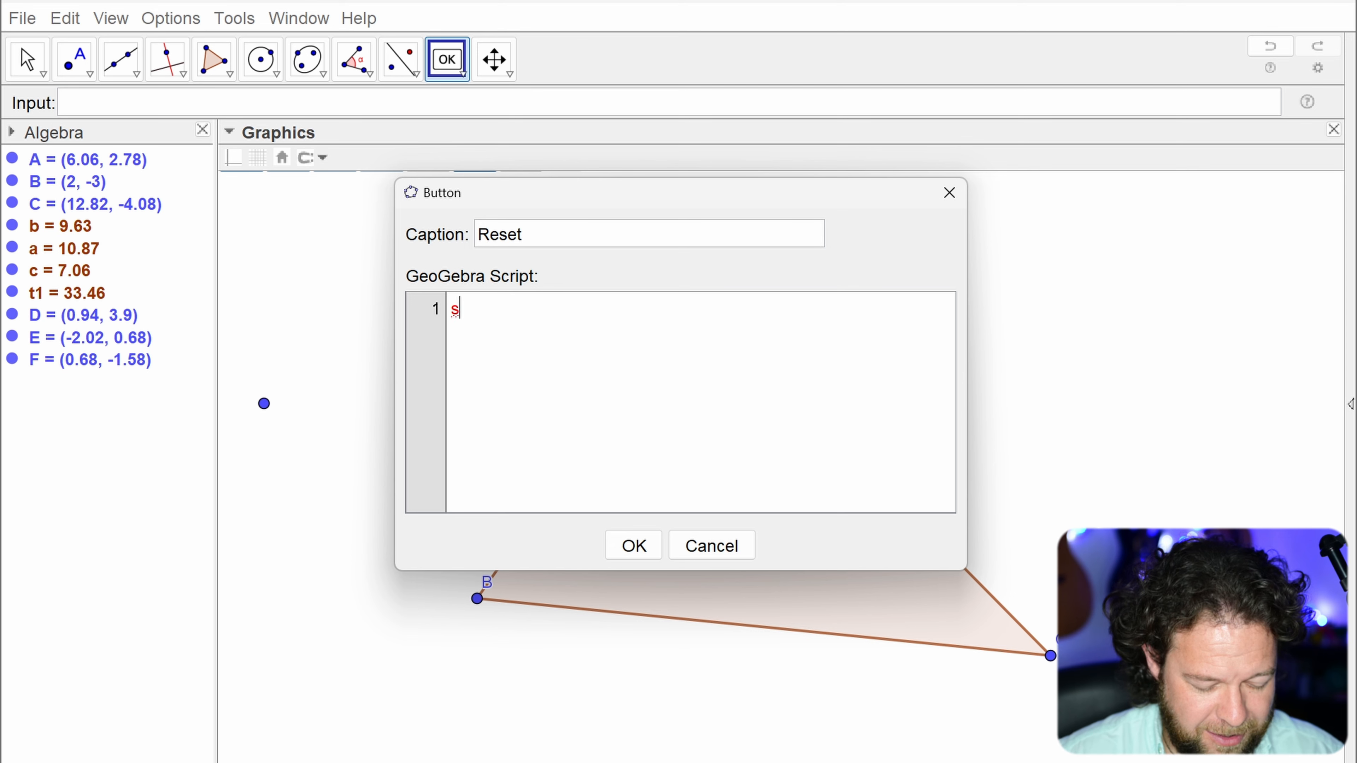
{"action": "type", "text": "etvalue("}
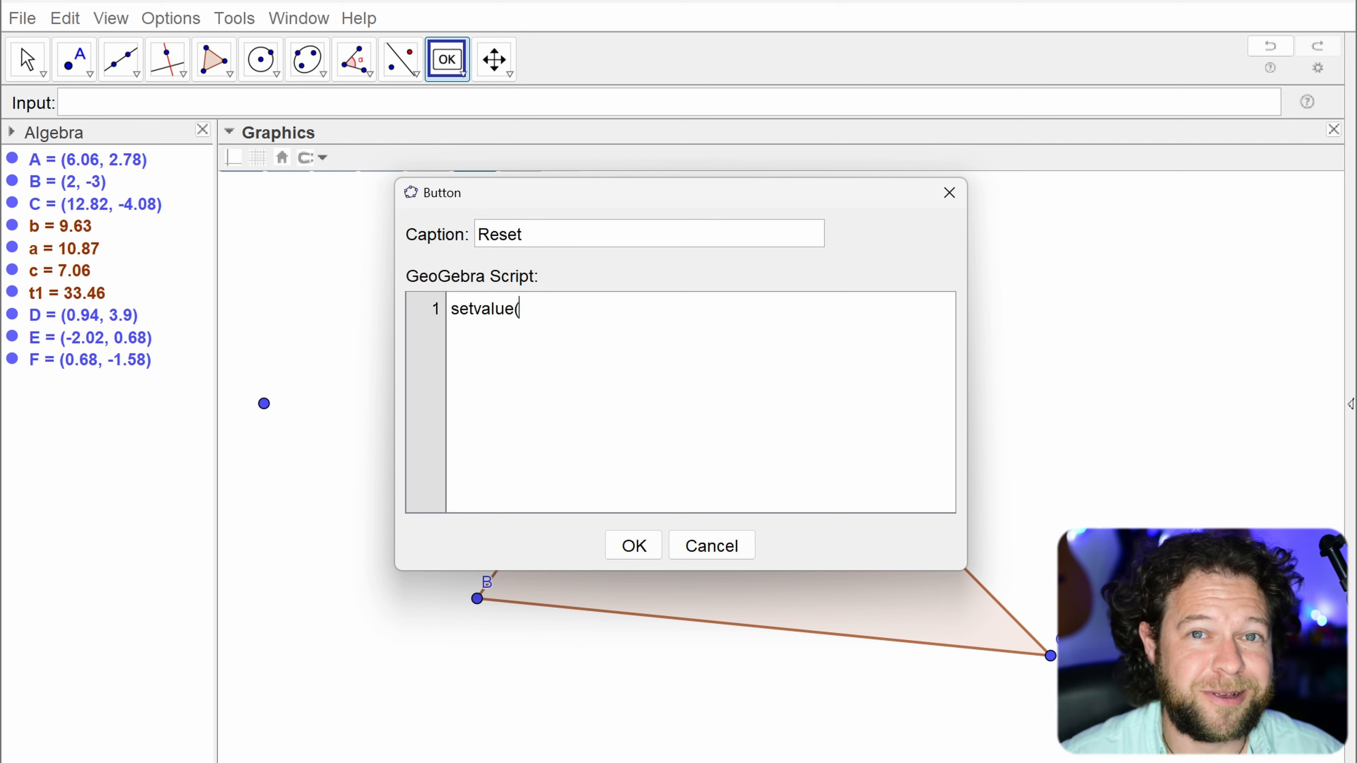
{"action": "type", "text": "D"}
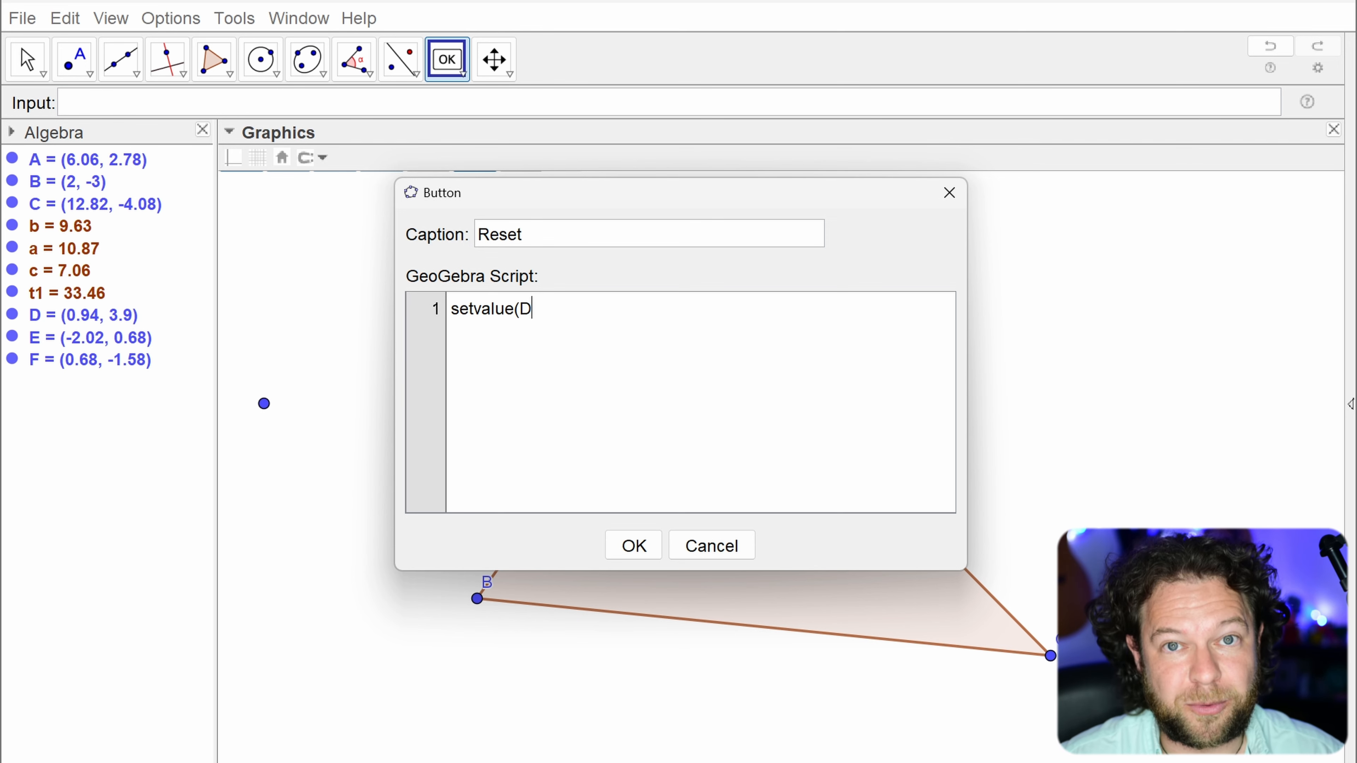
{"action": "type", "text": ","}
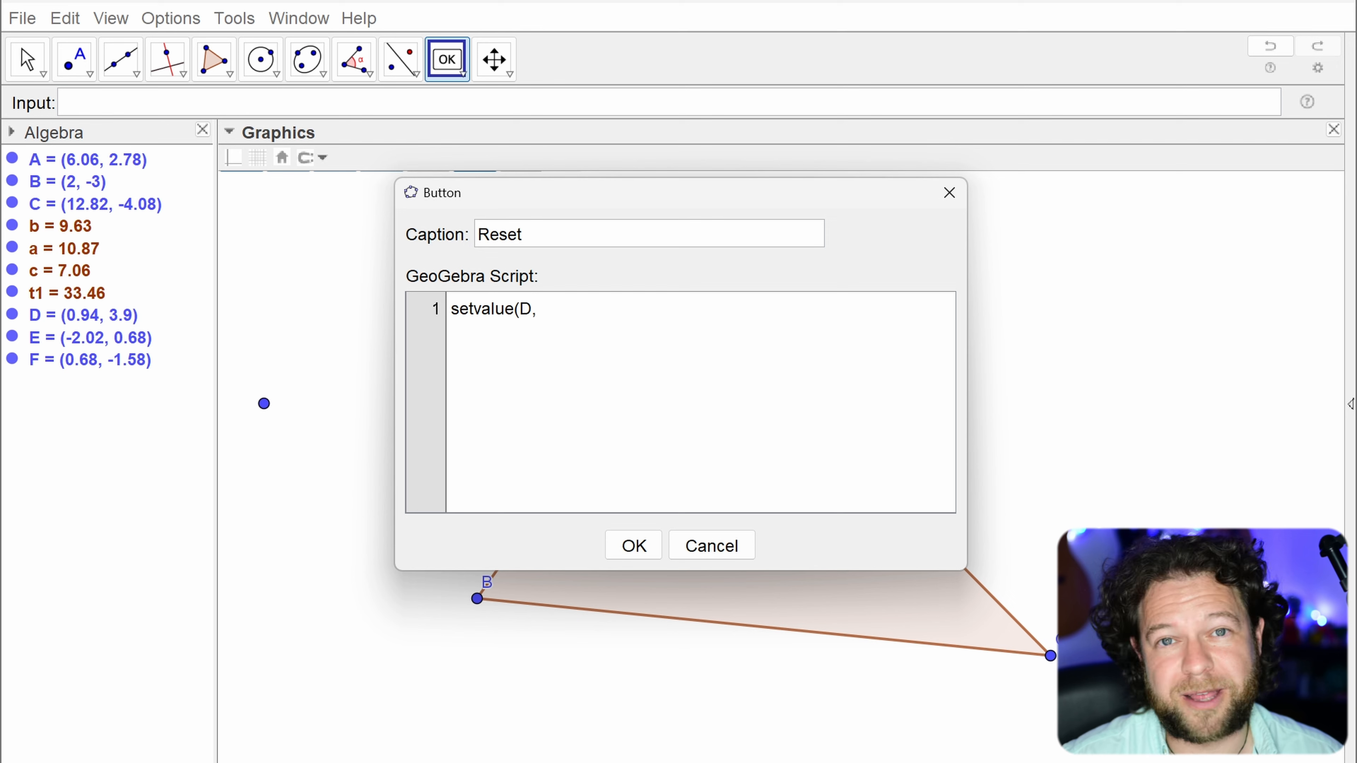
{"action": "type", "text": "A)"}
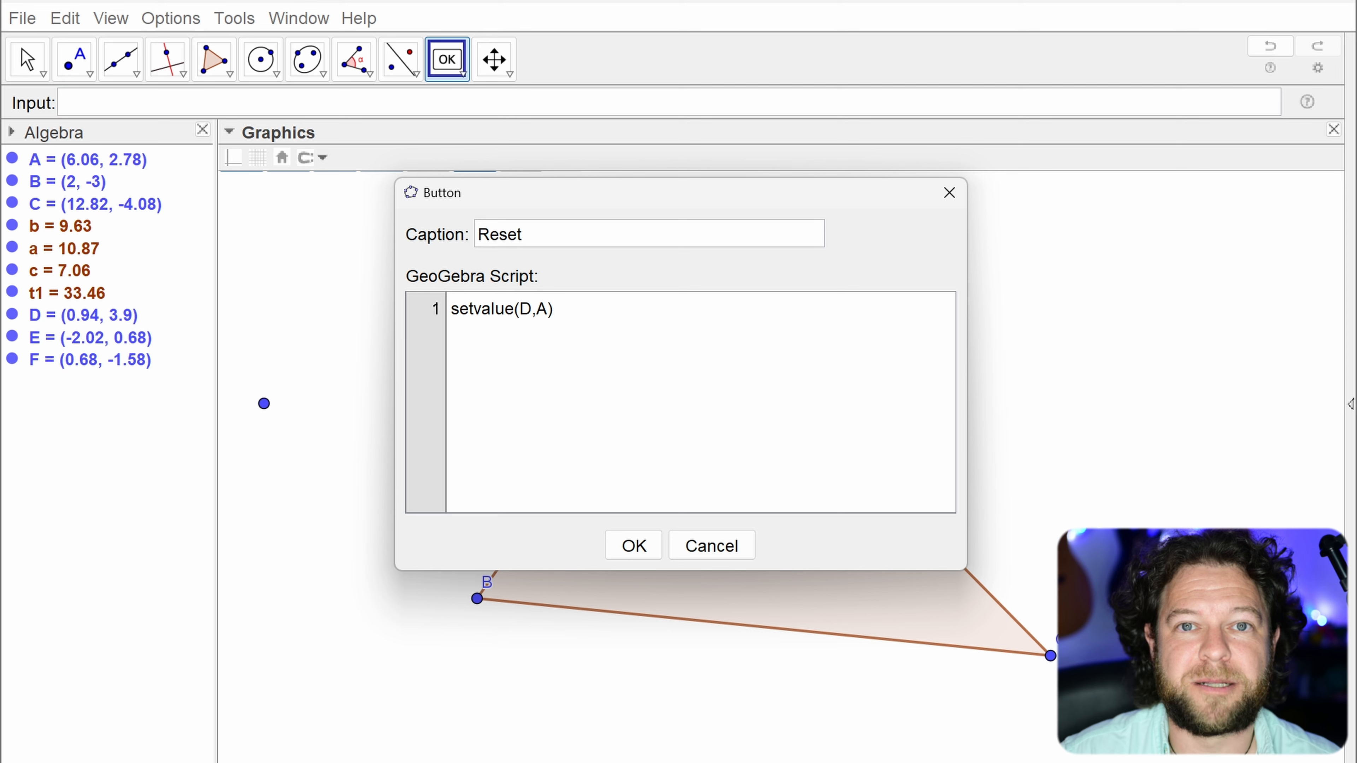
{"action": "key", "text": "ctrl+a"}
{"action": "key", "text": "Right"}
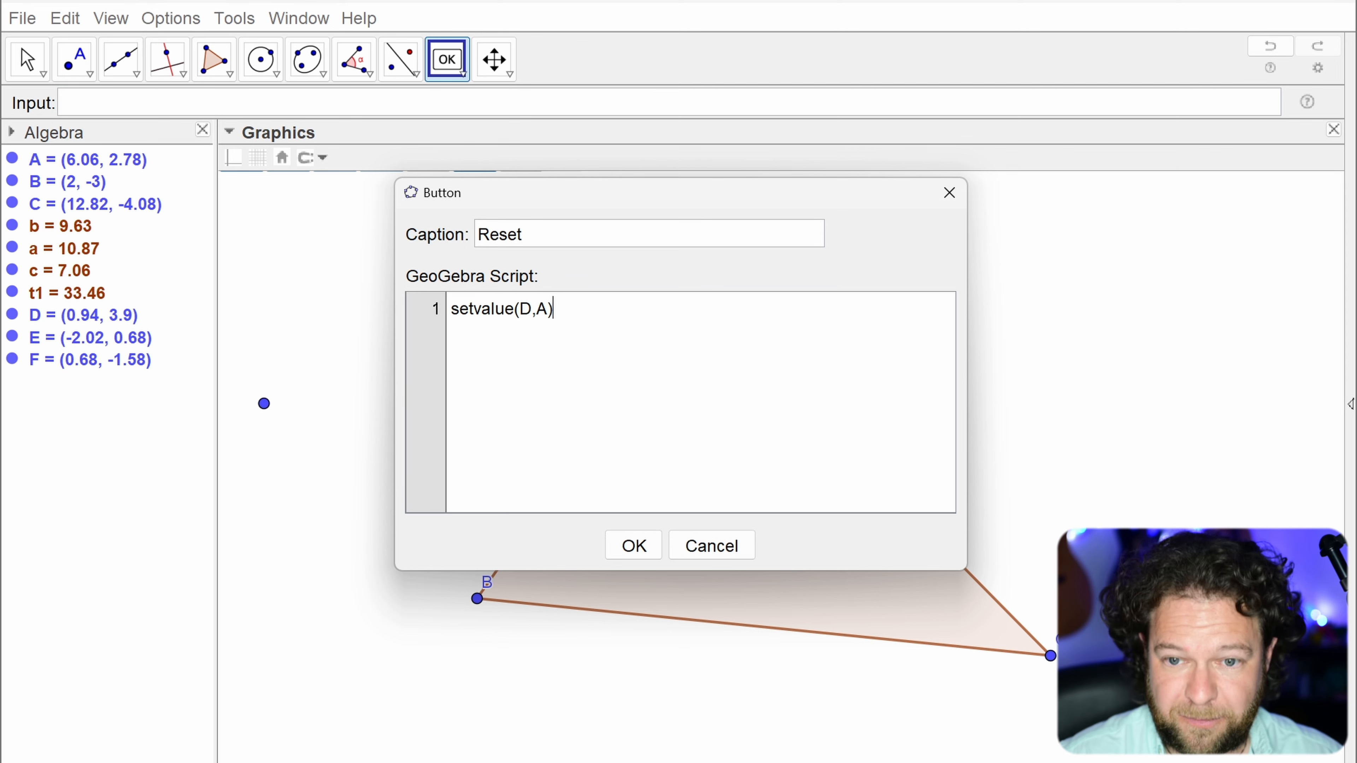
Step: Add the script lines setvalue(E,B) and setvalue(F,C), and create the Reset button
{"action": "key", "text": "Return"}
{"action": "type", "text": "setval"}
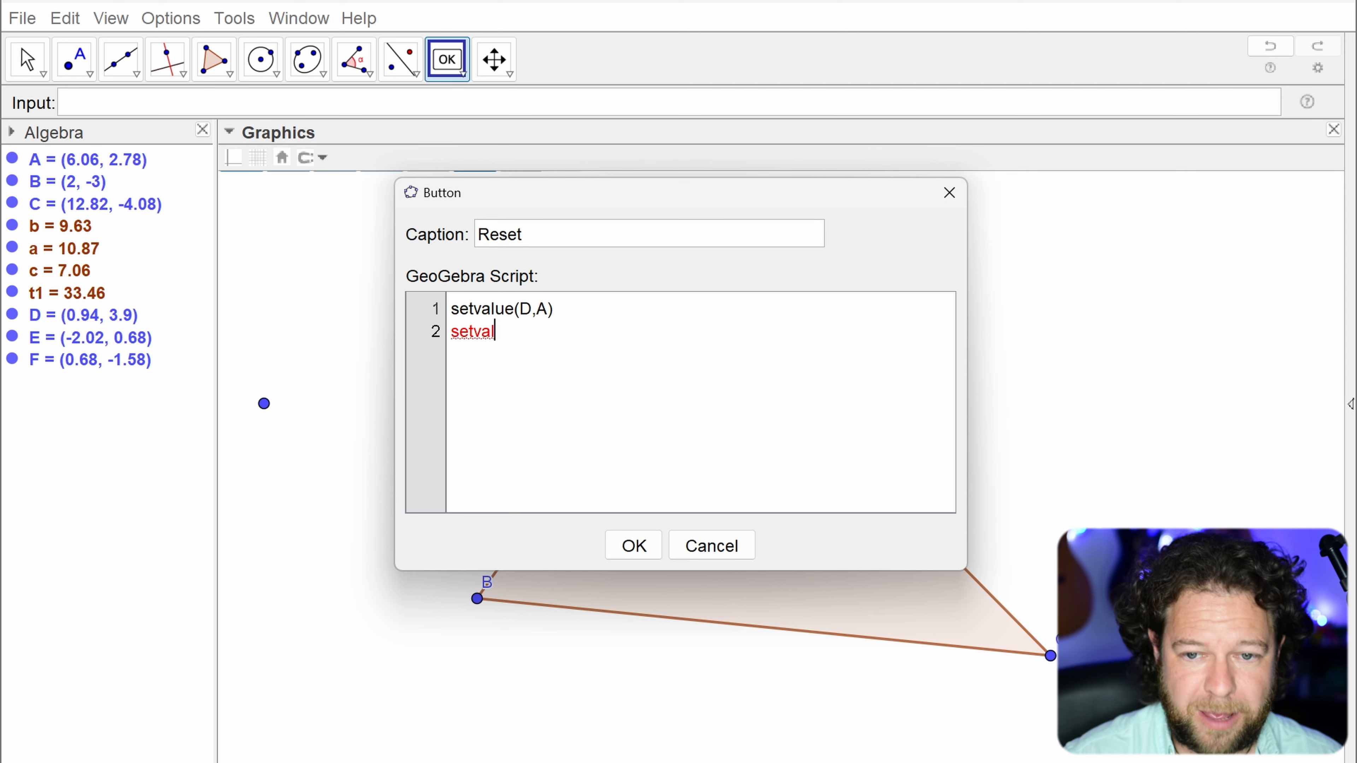
{"action": "type", "text": "ue(E,B)"}
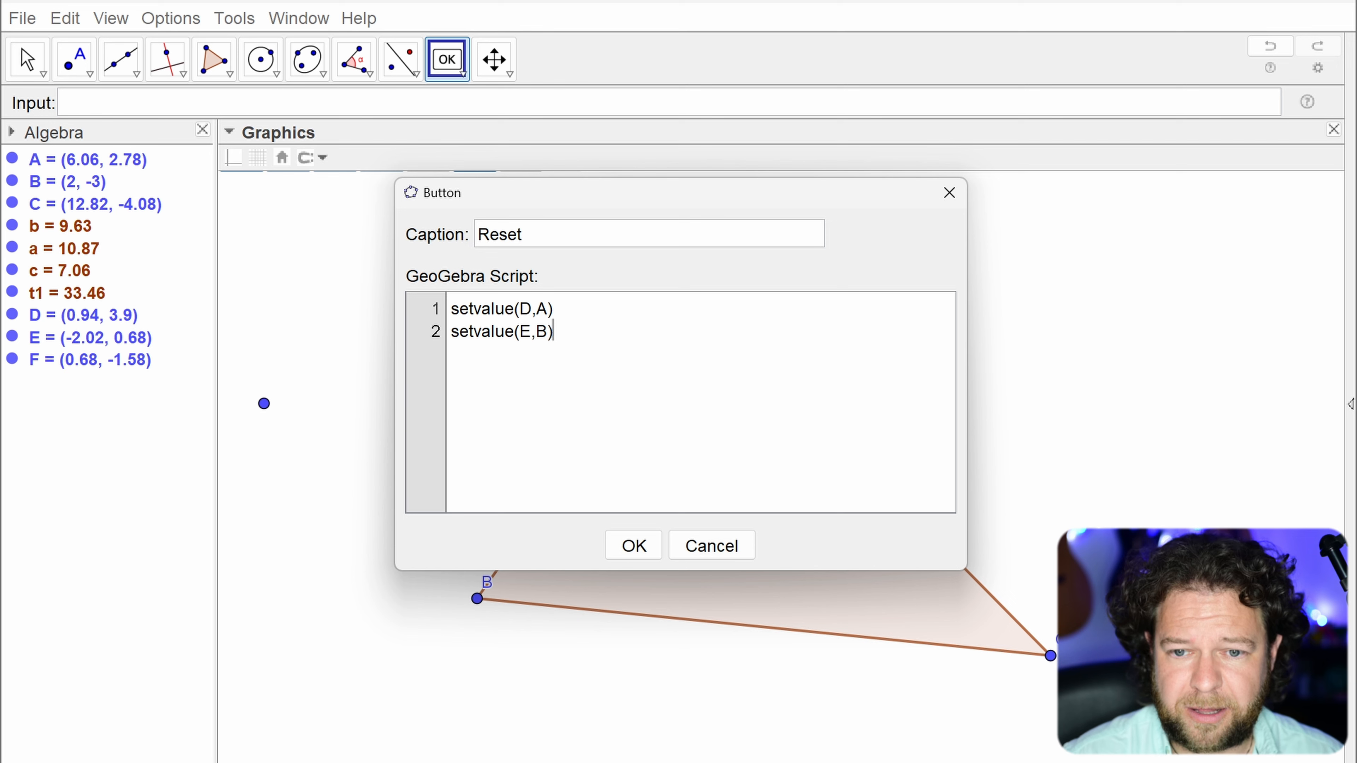
{"action": "key", "text": "Return"}
{"action": "type", "text": "setvalue("}
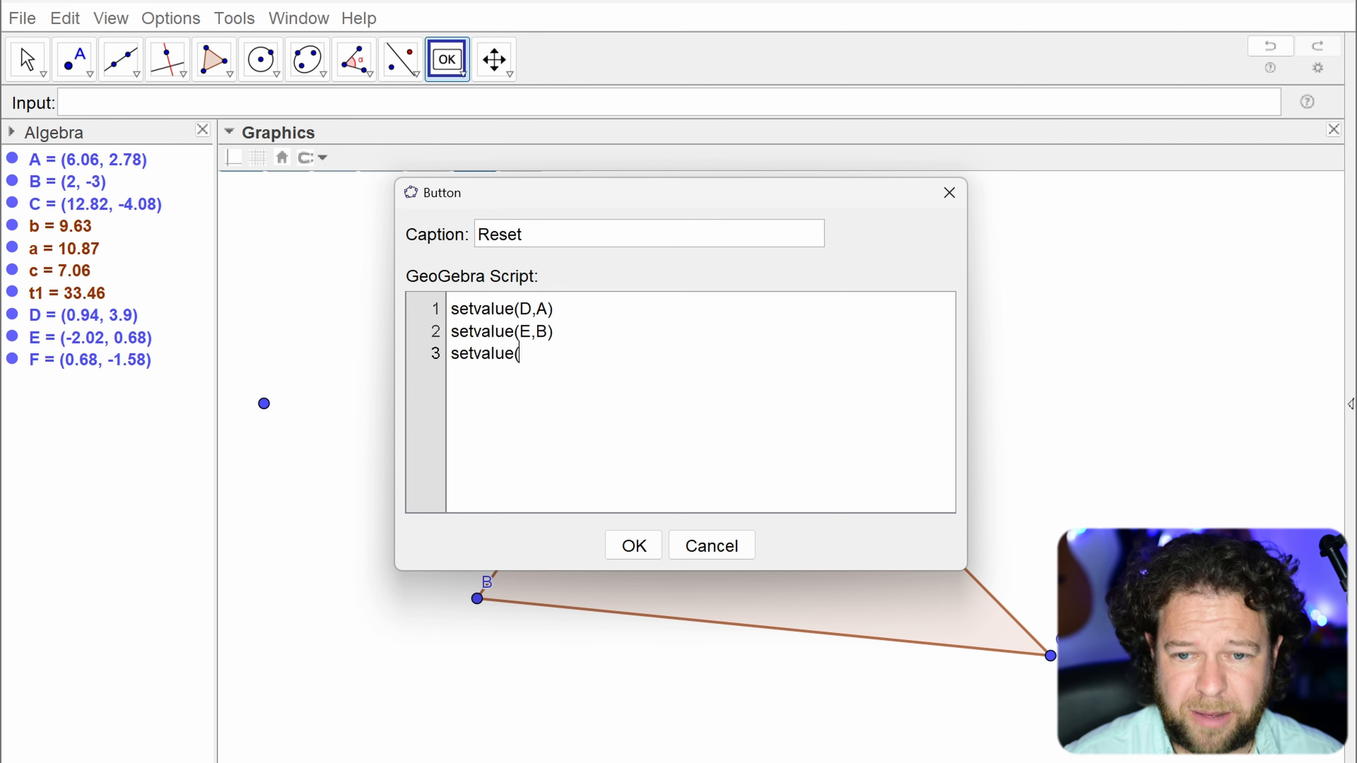
{"action": "type", "text": "F,C)"}
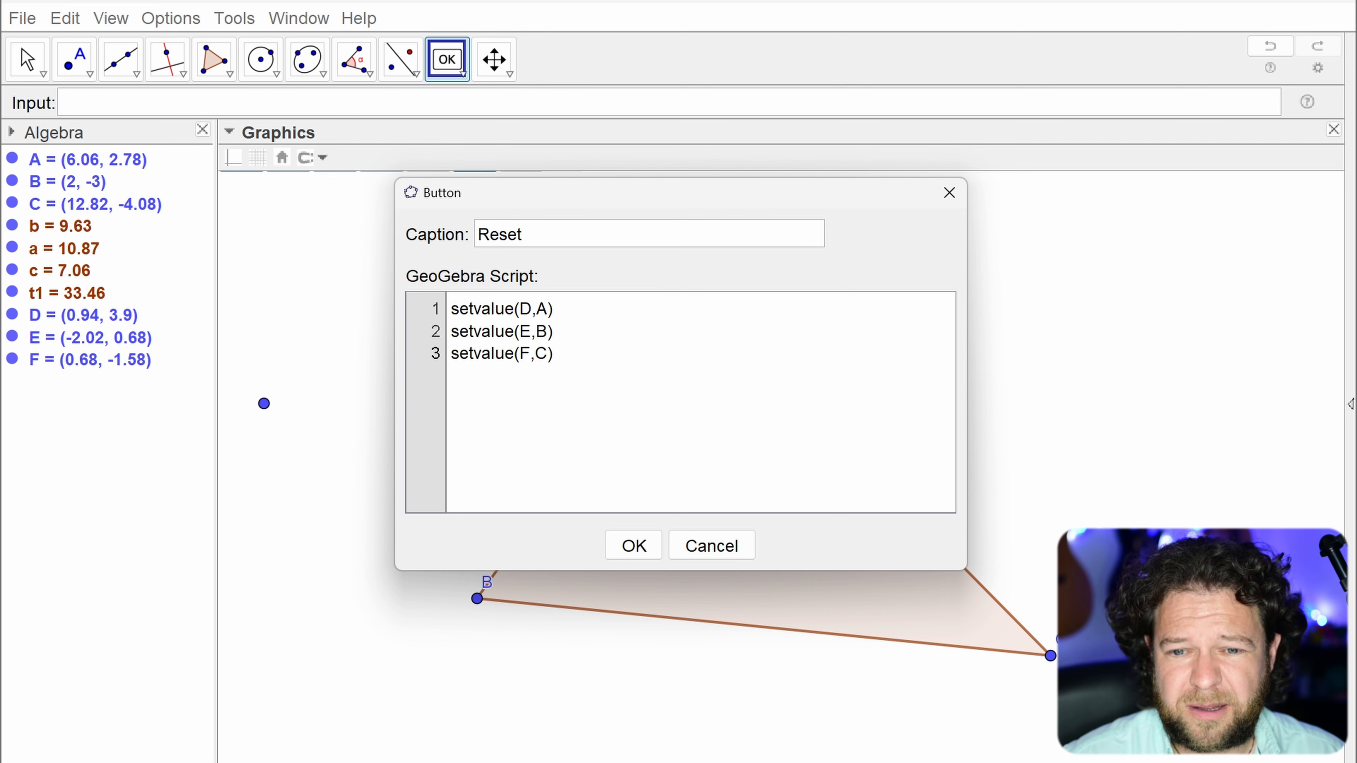
{"action": "key", "text": "Return"}
{"action": "left_click", "coordinate": [634, 545]}
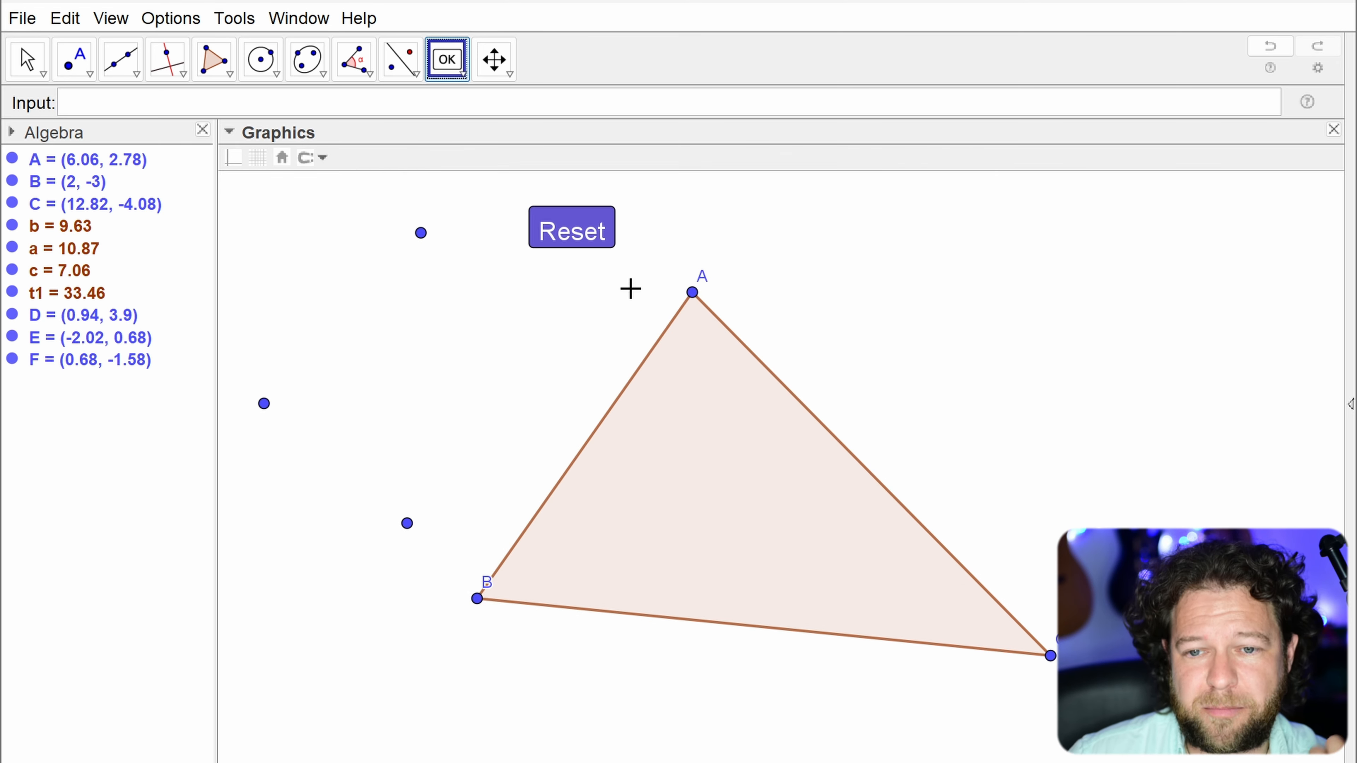
Step: Run the Reset button to place D, E and F on the triangle's vertices, discarding any extra button, and return to the Move tool
{"action": "left_click", "coordinate": [581, 246]}
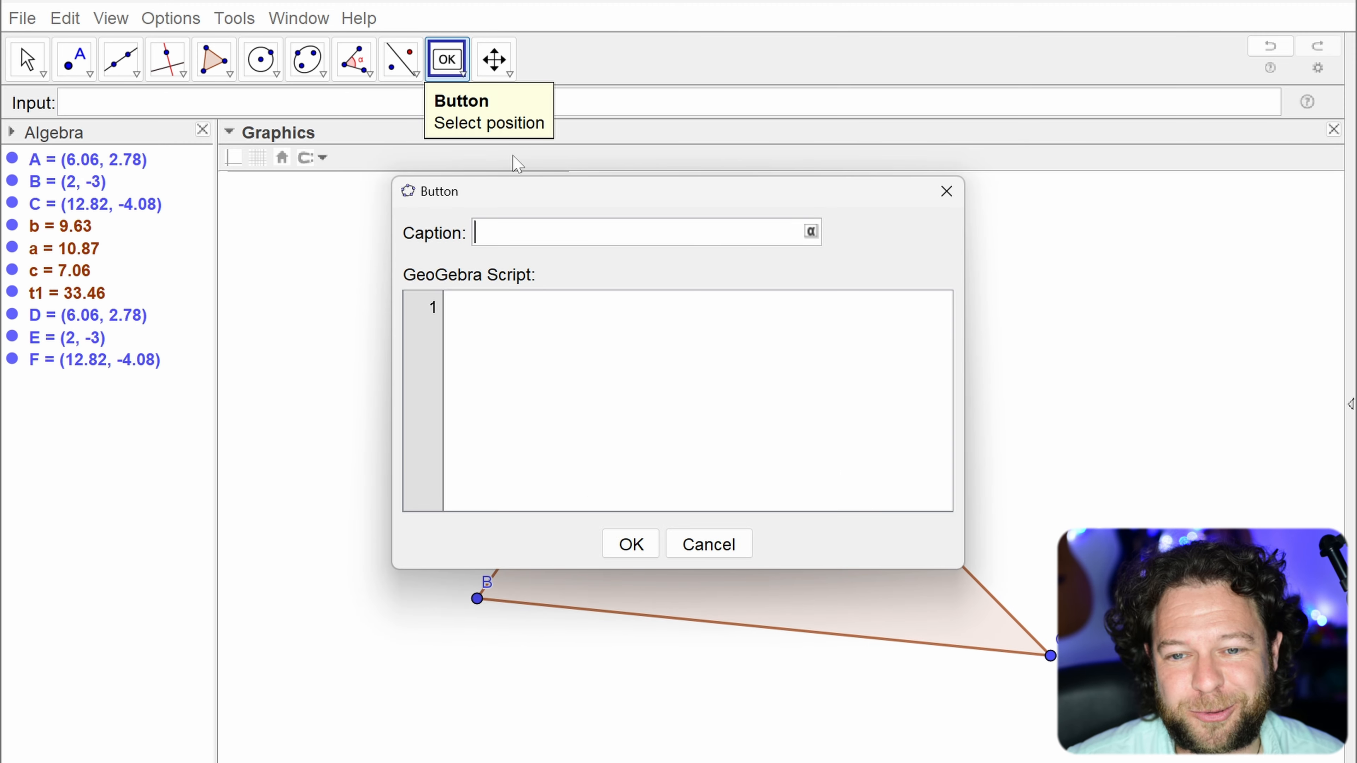
{"action": "left_click", "coordinate": [946, 192]}
{"action": "left_click", "coordinate": [27, 59]}
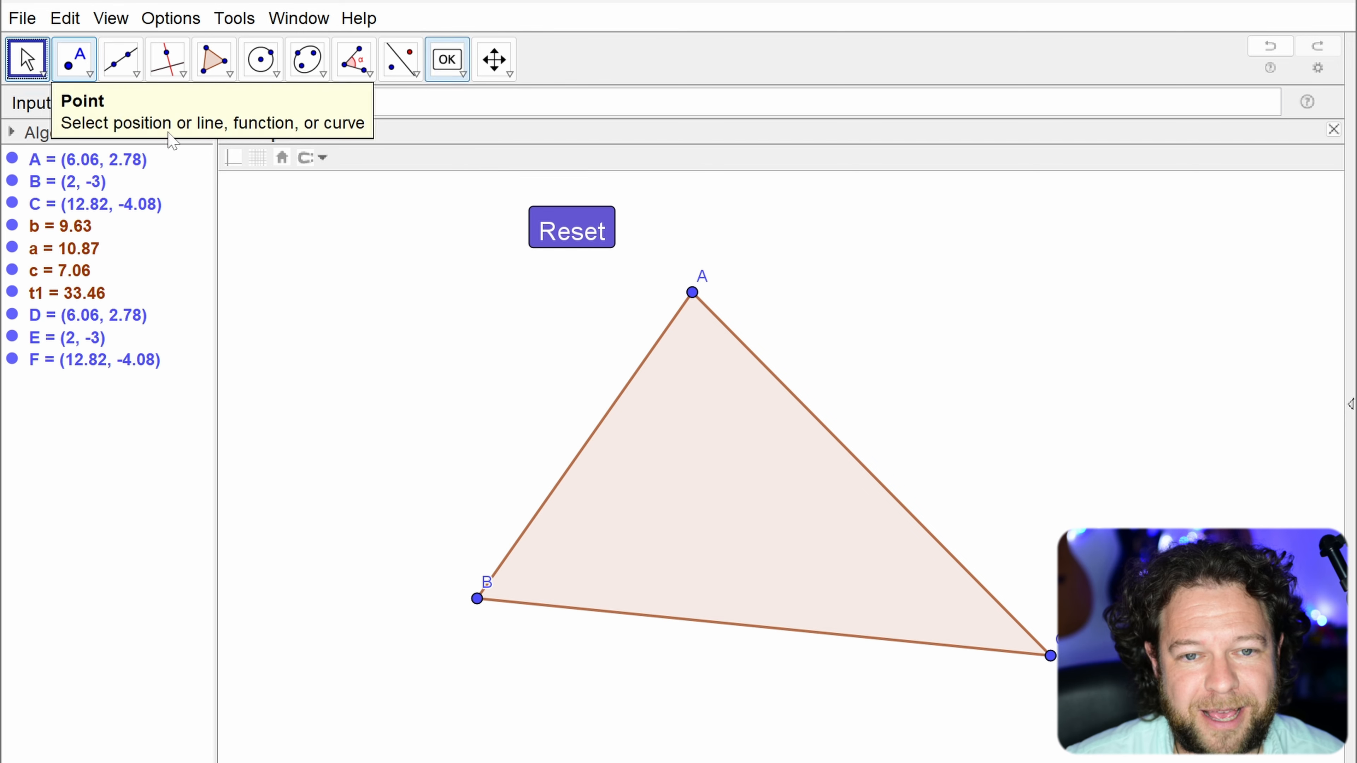
Step: Test the Reset button after pulling point D away from the triangle and moving vertex A to about (7.3, 2.76)
{"action": "left_click_drag", "start_coordinate": [692, 292], "coordinate": [521, 307]}
{"action": "left_click_drag", "start_coordinate": [693, 294], "coordinate": [760, 302]}
{"action": "left_click_drag", "start_coordinate": [521, 310], "coordinate": [376, 306]}
{"action": "left_click", "coordinate": [585, 245]}
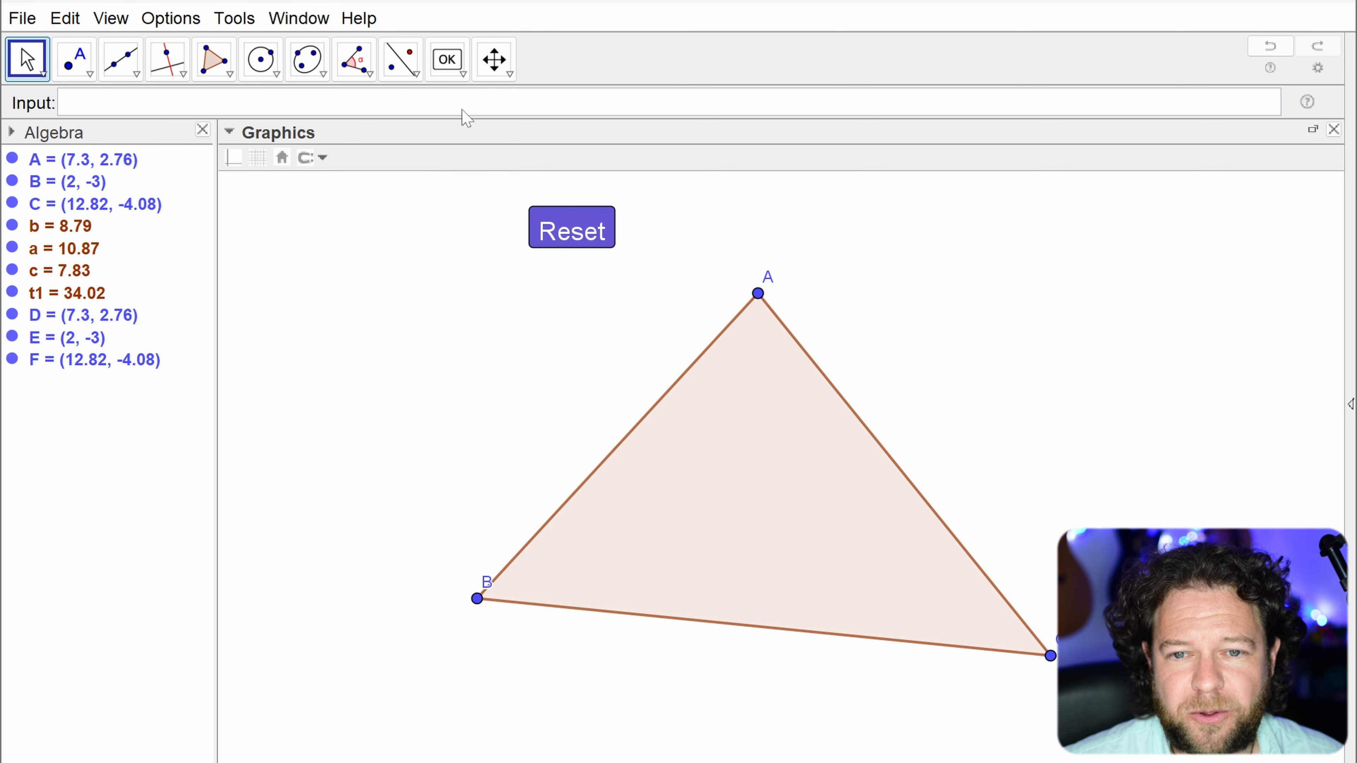
Step: Start a number slider named t in the empty area beside the Reset button
{"action": "left_click", "coordinate": [488, 69]}
{"action": "left_click", "coordinate": [463, 74]}
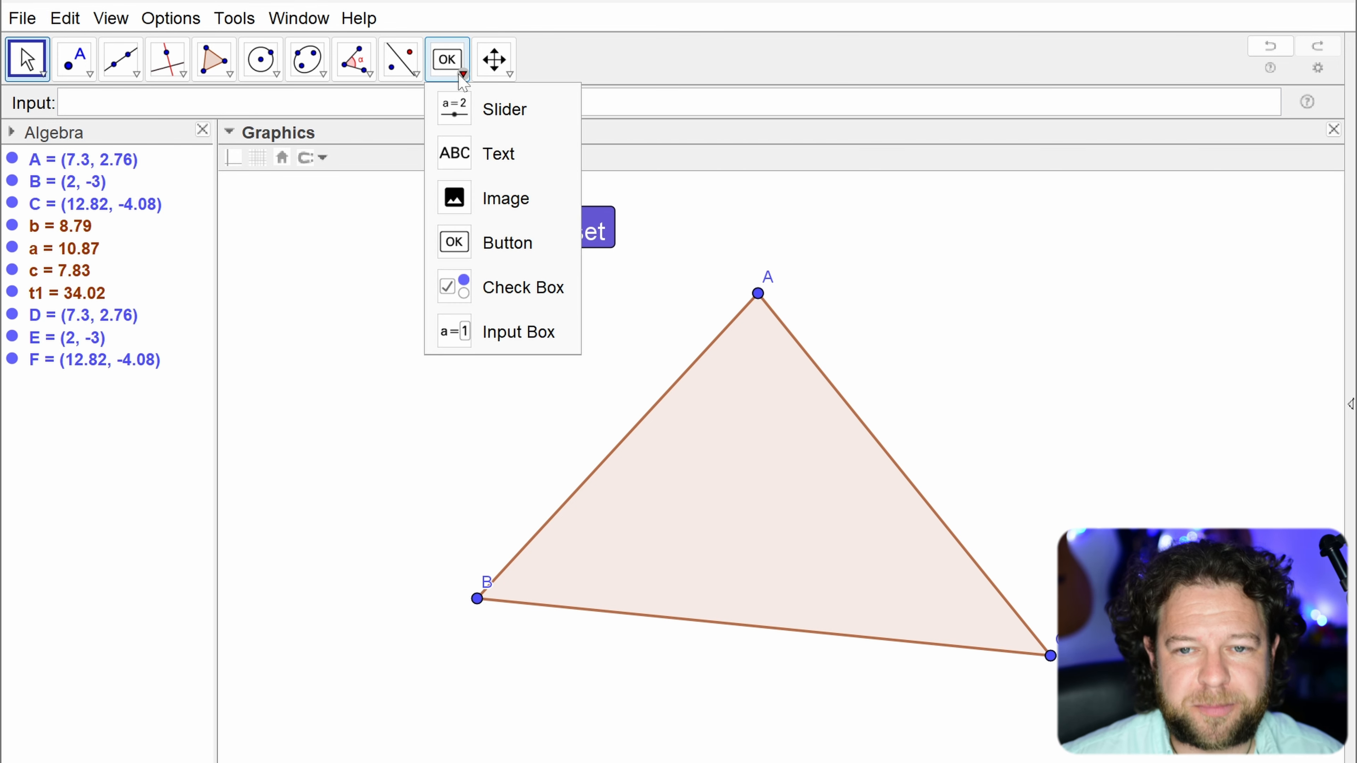
{"action": "left_click", "coordinate": [368, 254]}
{"action": "left_click", "coordinate": [468, 80]}
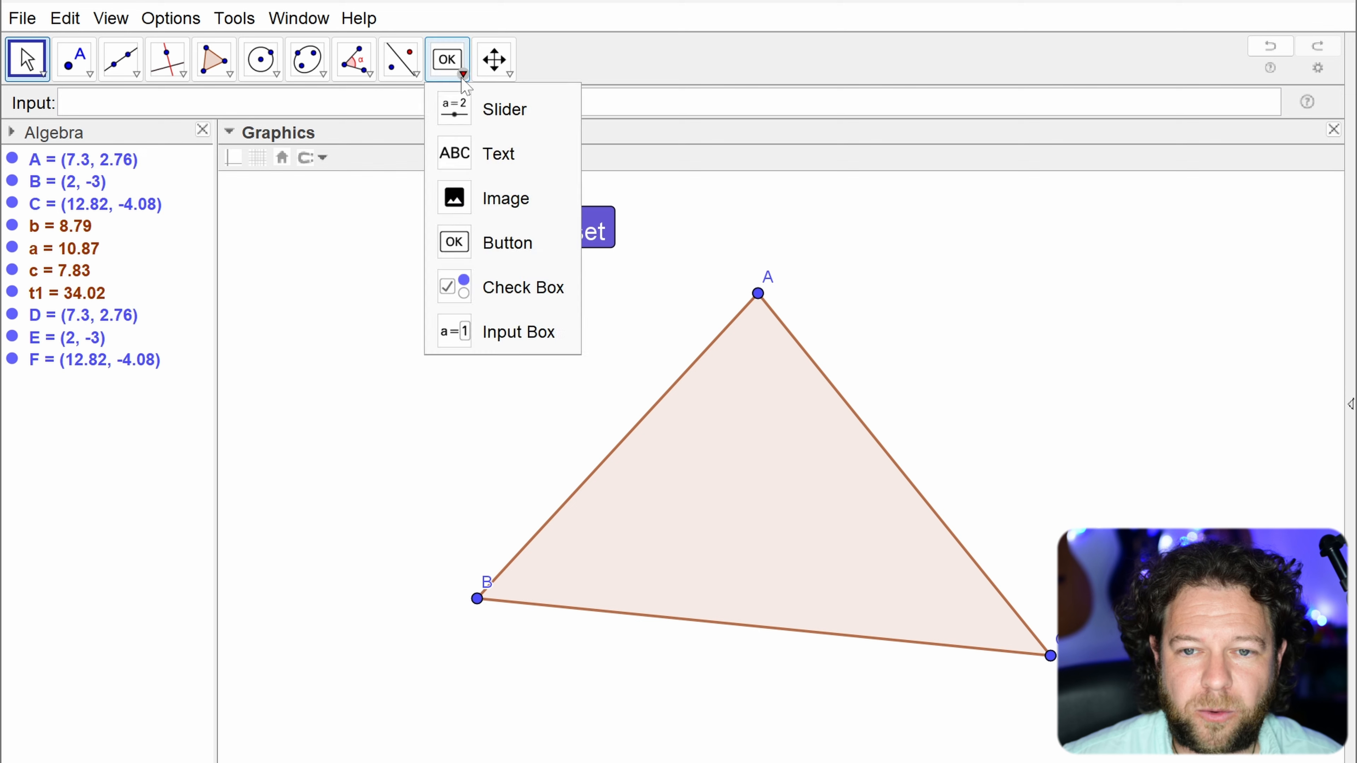
{"action": "left_click", "coordinate": [502, 109]}
{"action": "left_click", "coordinate": [302, 234]}
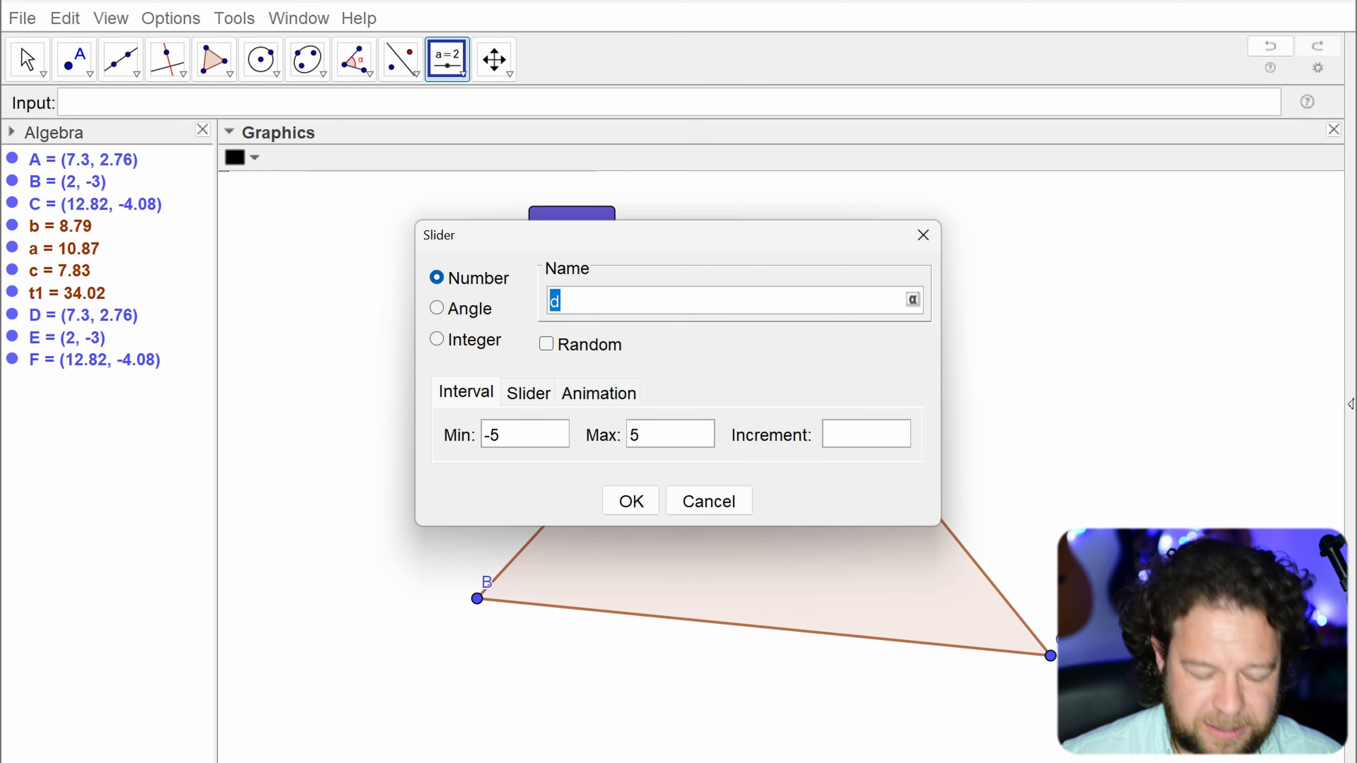
{"action": "type", "text": "t"}
Step: Give slider t a range from 0 to 1 with increment 0.01 and create it
{"action": "left_click_drag", "start_coordinate": [531, 435], "coordinate": [448, 432]}
{"action": "type", "text": "0"}
{"action": "key", "text": "Tab"}
{"action": "key", "text": "BackSpace"}
{"action": "type", "text": "1"}
{"action": "key", "text": "Tab"}
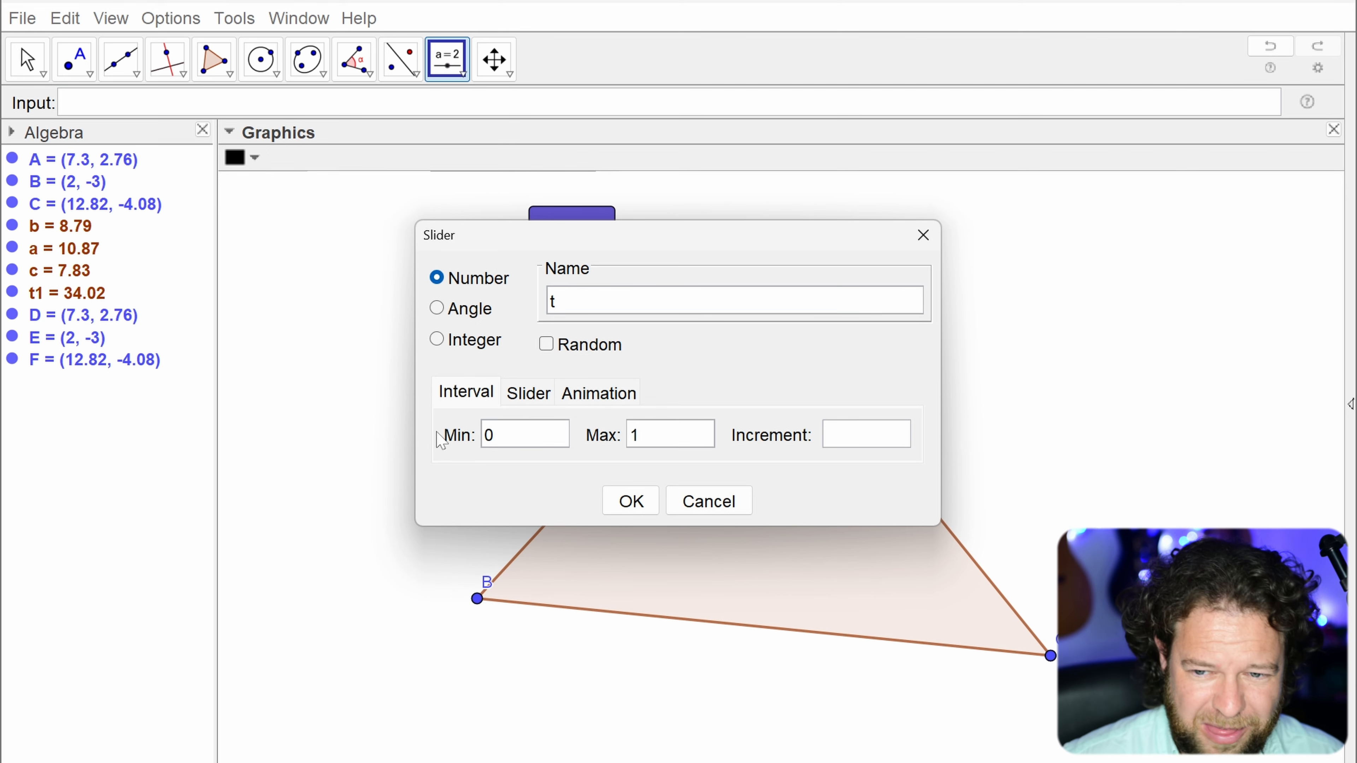
{"action": "type", "text": "0.01"}
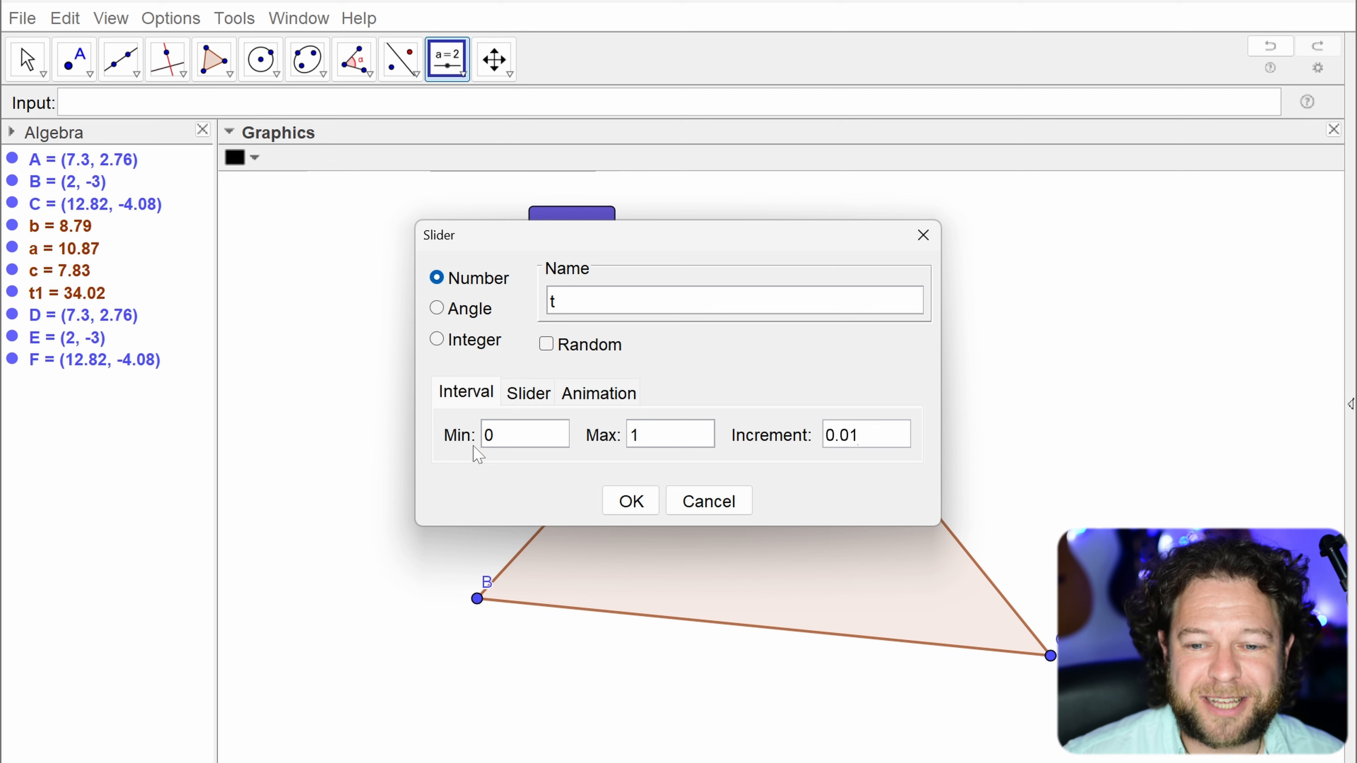
{"action": "left_click", "coordinate": [629, 503]}
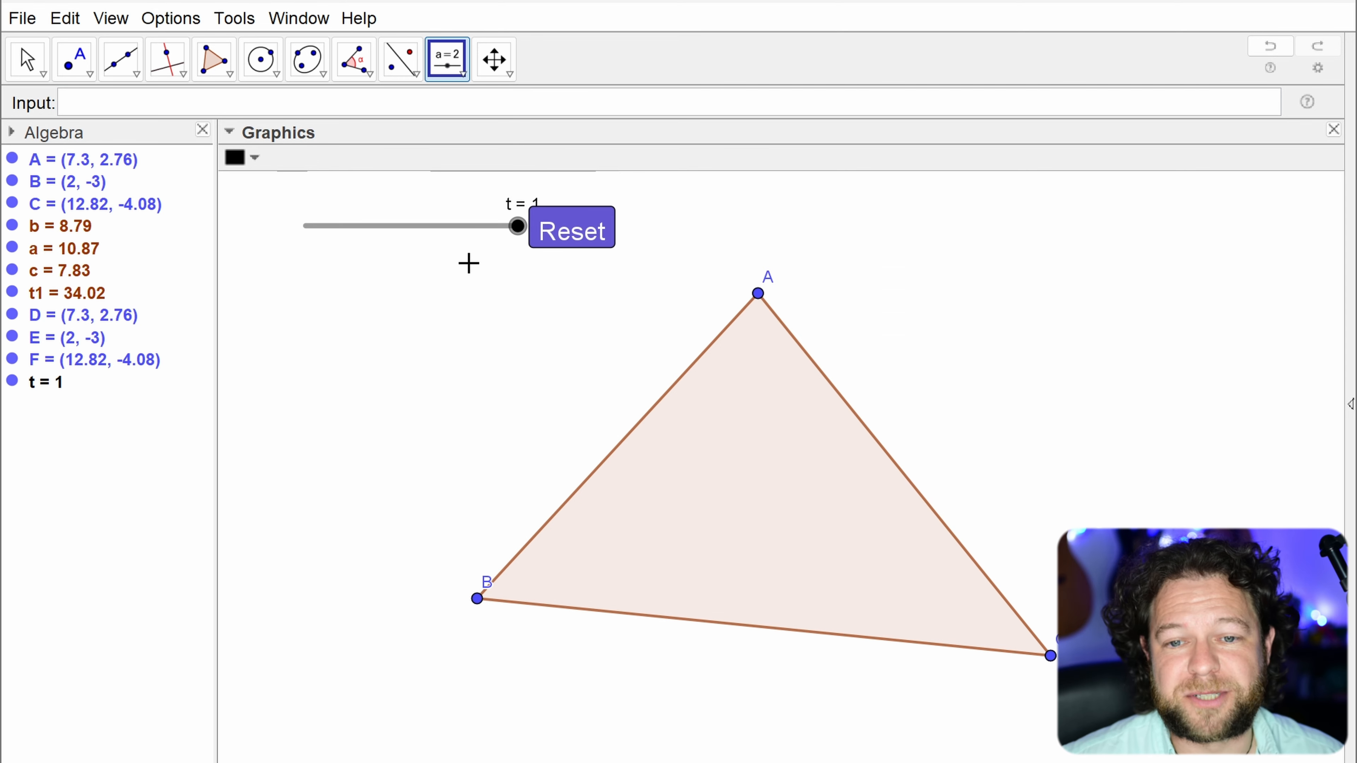
Step: Shift slider t clear of the Reset button and set its value to 0.42
{"action": "left_click_drag", "start_coordinate": [418, 236], "coordinate": [379, 244]}
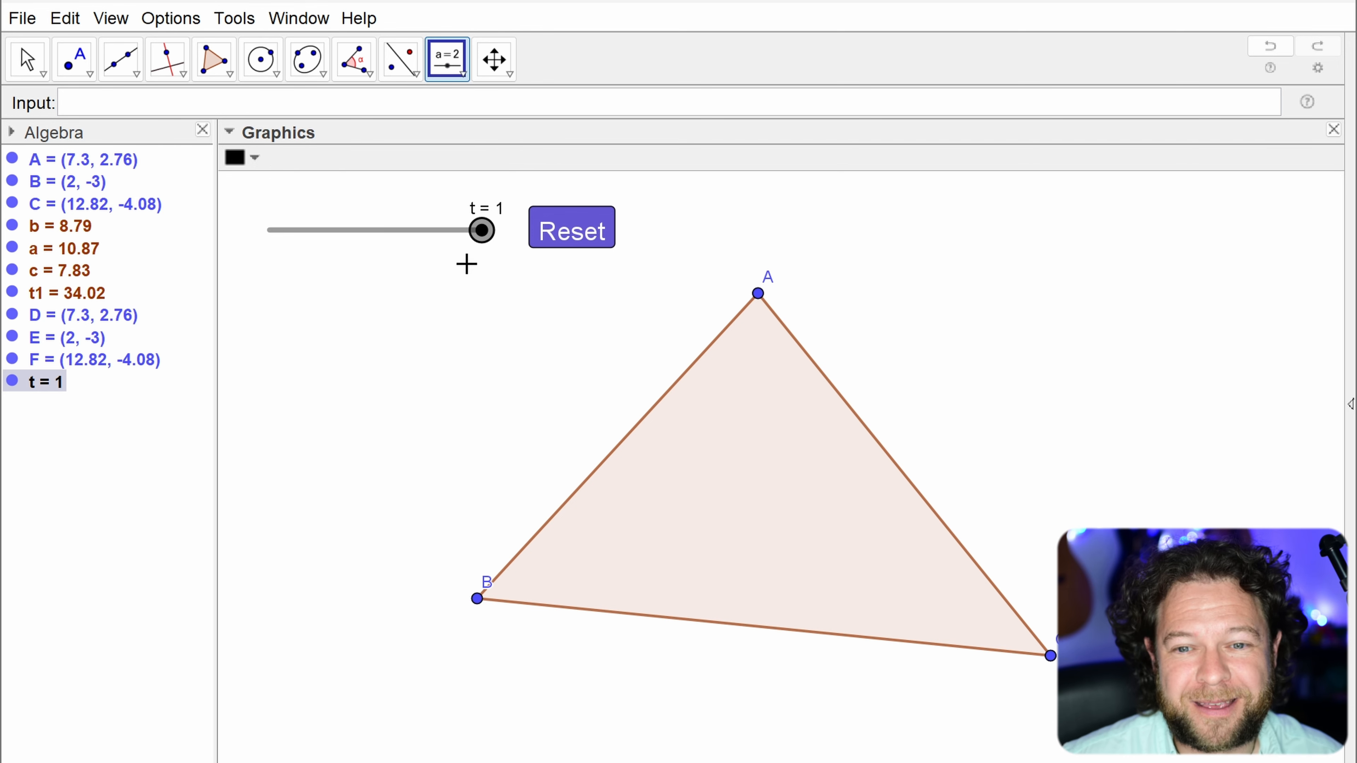
{"action": "left_click_drag", "start_coordinate": [479, 243], "coordinate": [358, 236]}
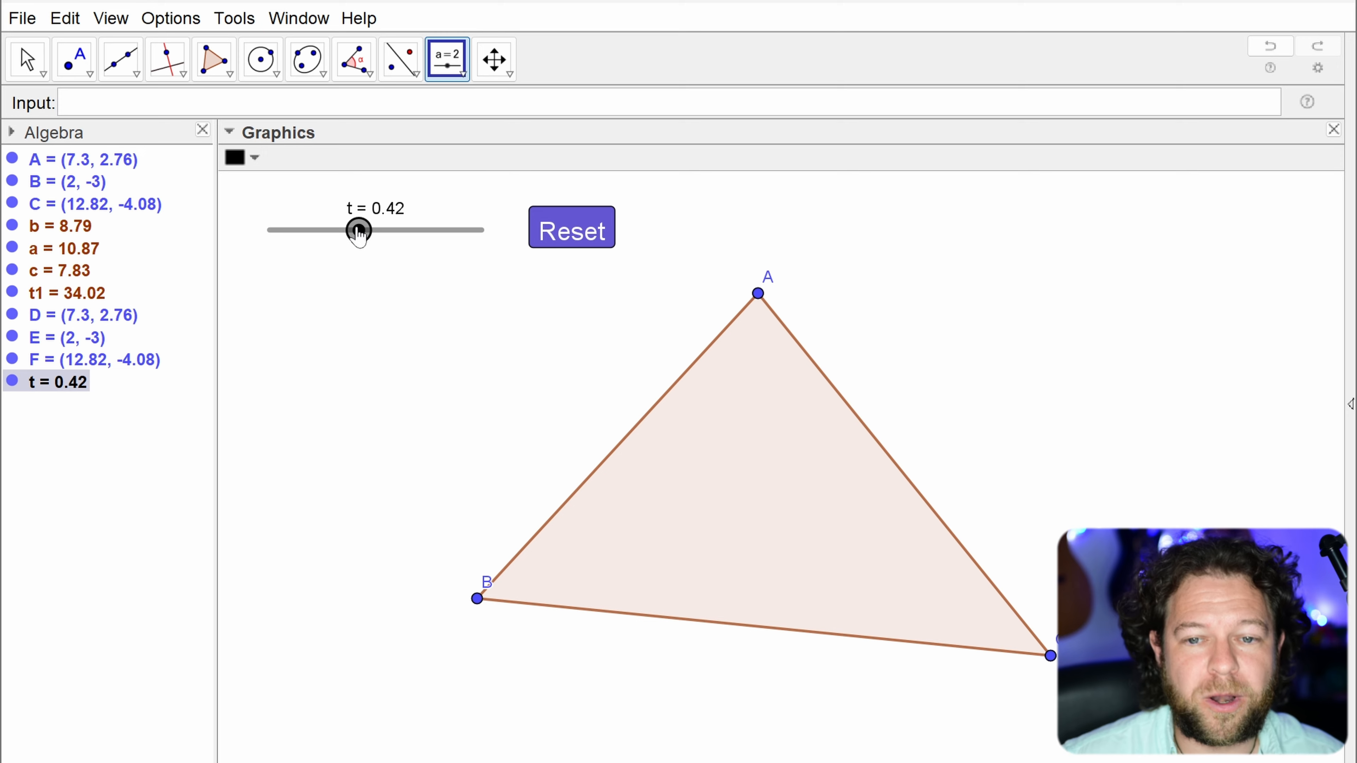
Step: Examine the On Update script of slider t, leaving it without any code
{"action": "right_click", "coordinate": [358, 232]}
{"action": "left_click", "coordinate": [457, 493]}
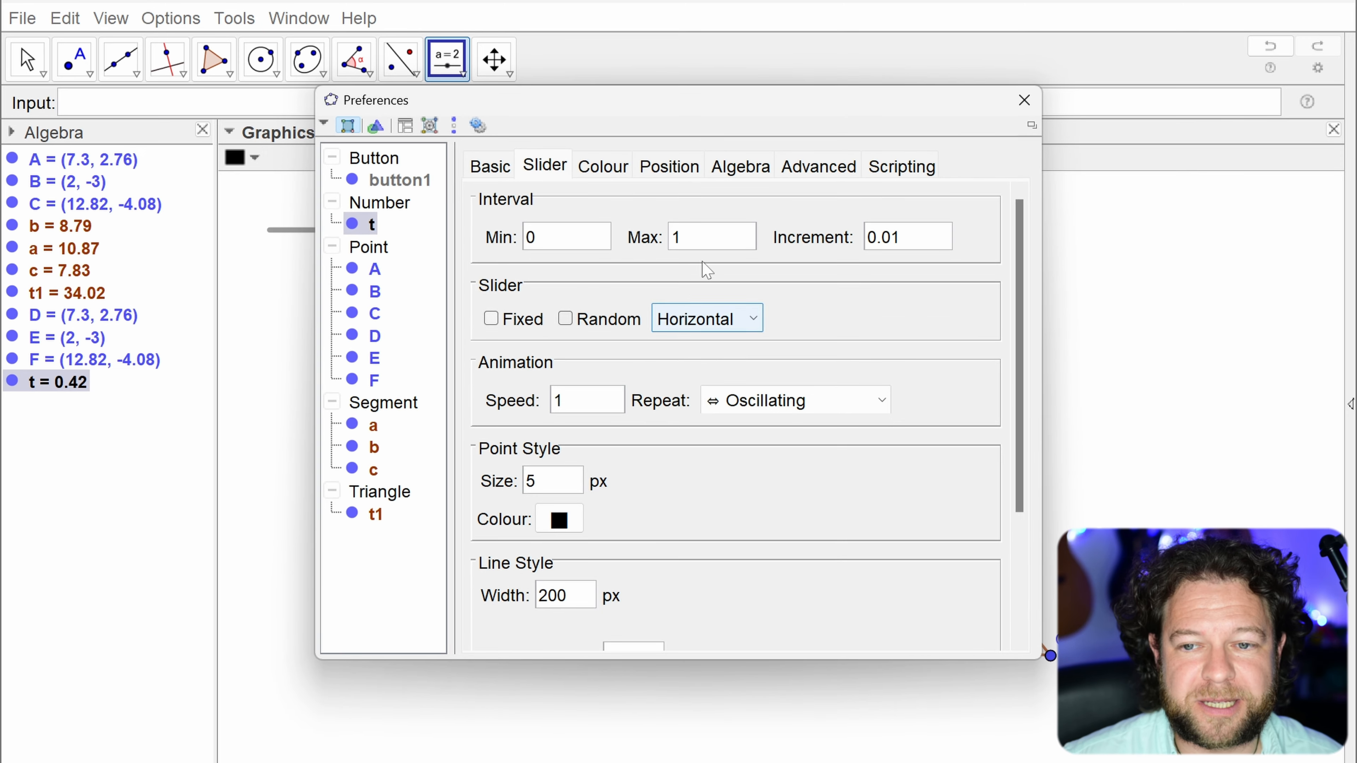
{"action": "left_click", "coordinate": [901, 167]}
{"action": "left_click", "coordinate": [537, 206]}
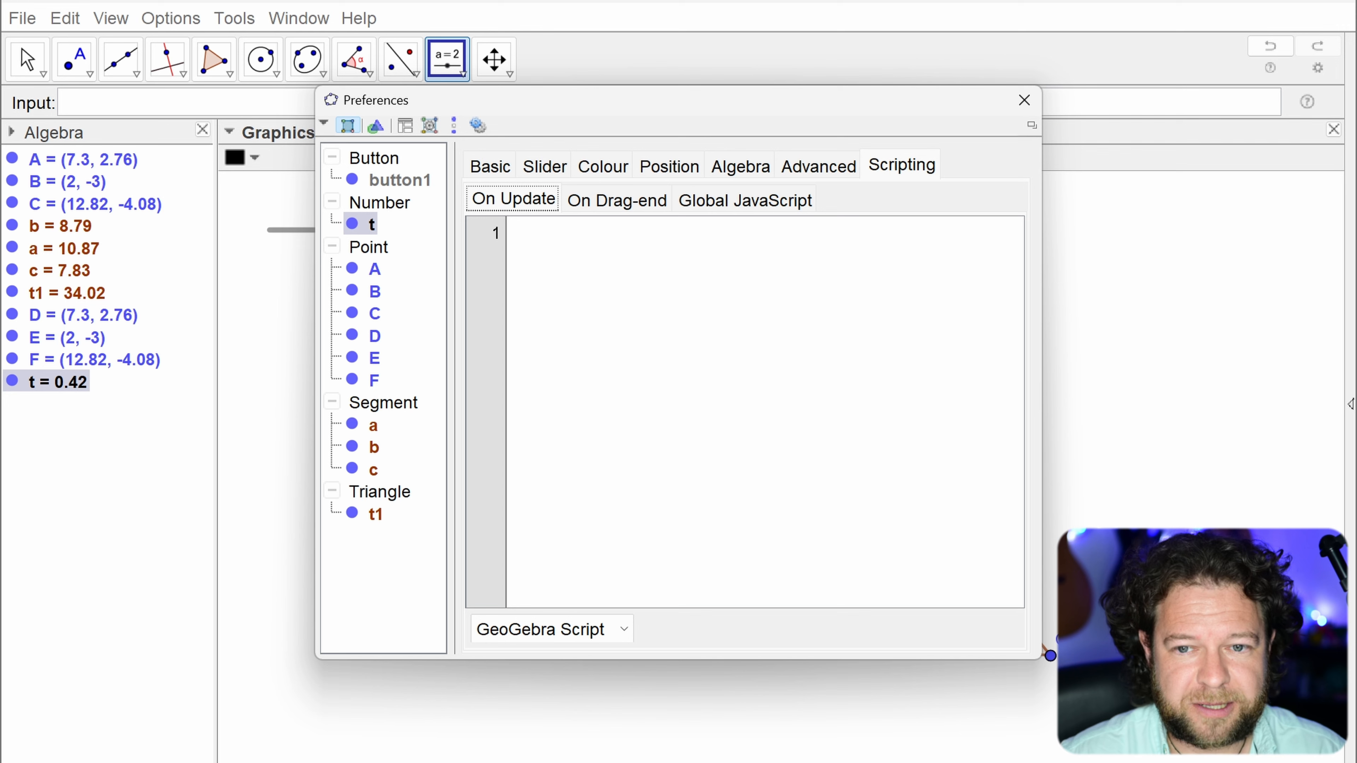
{"action": "left_click", "coordinate": [1024, 100]}
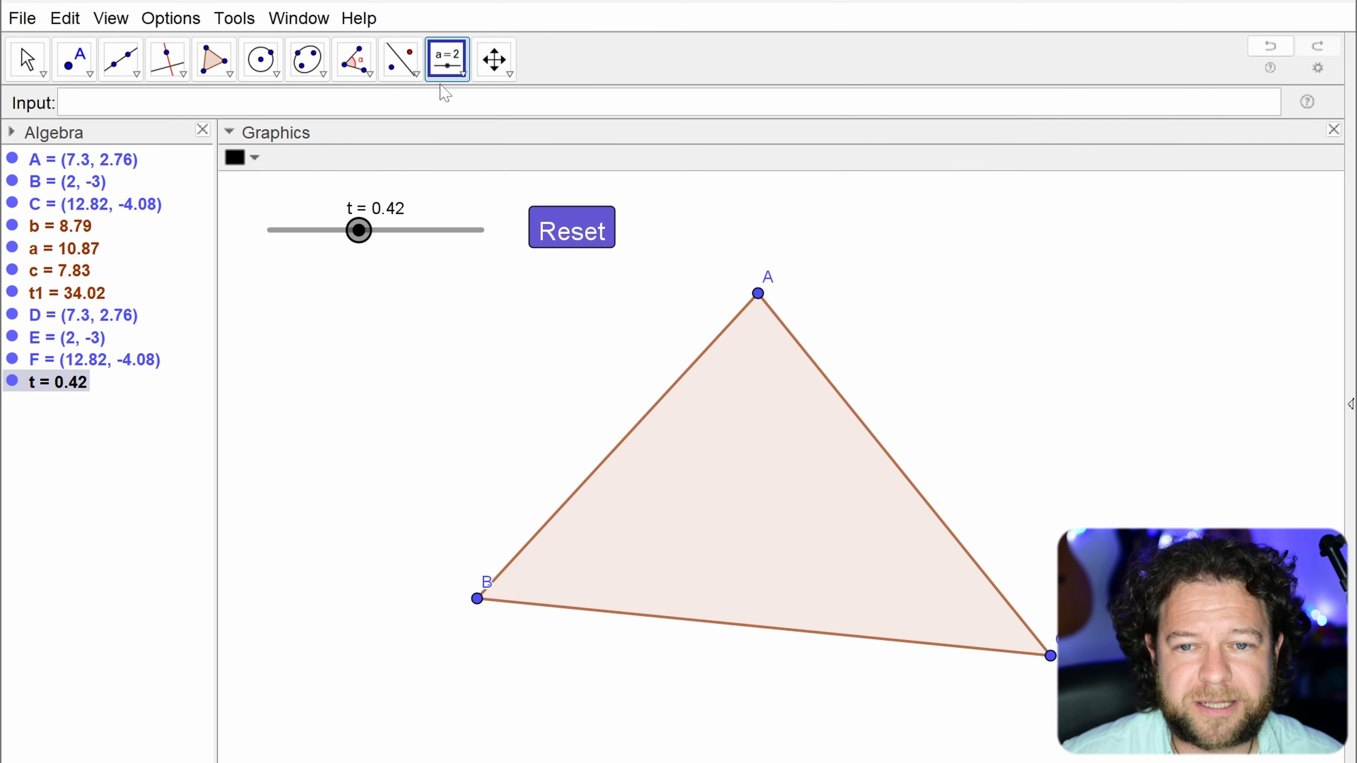
Step: Add a number slider named step, ranging from 0 to 0.1 with increment 0.001, above the triangle, and return to the Move tool
{"action": "left_click", "coordinate": [776, 215]}
{"action": "type", "text": "step"}
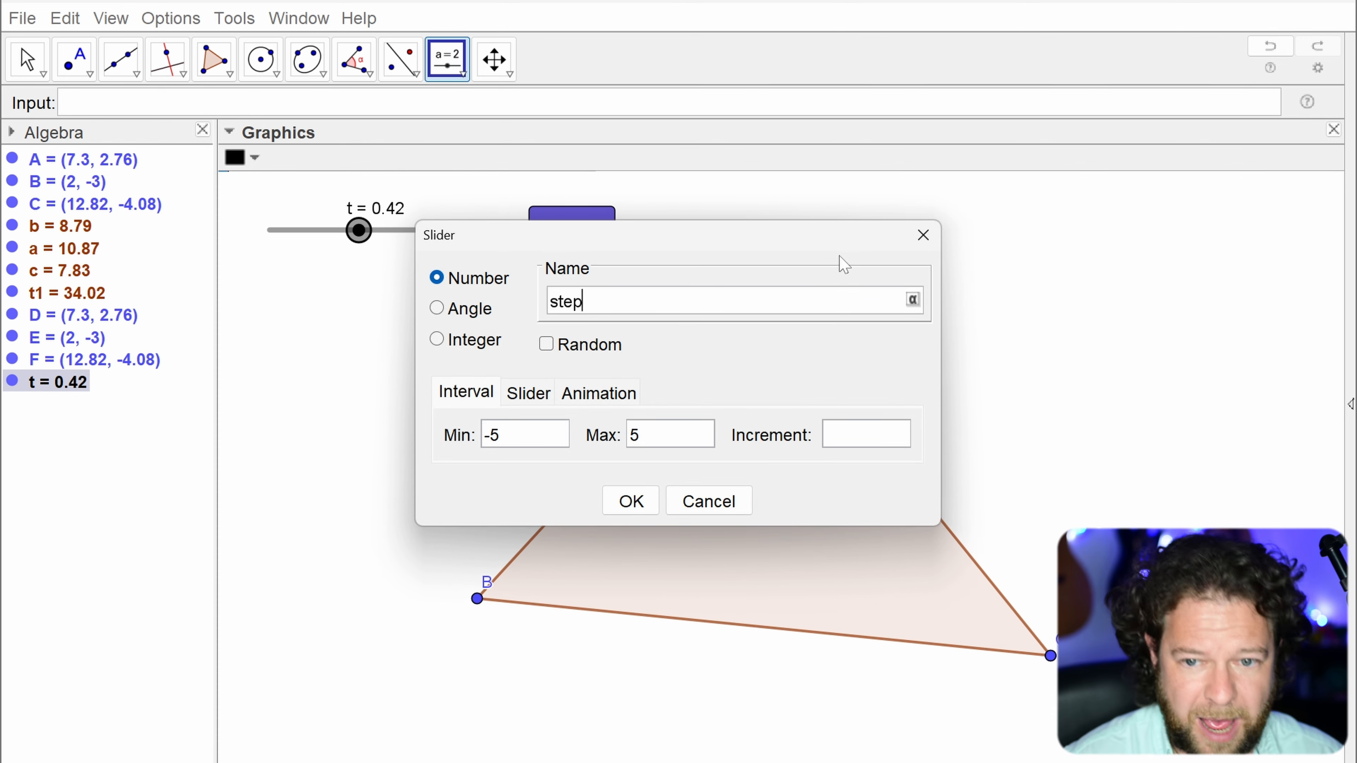
{"action": "left_click", "coordinate": [524, 434]}
{"action": "type", "text": "0"}
{"action": "key", "text": "Tab"}
{"action": "key", "text": "BackSpace"}
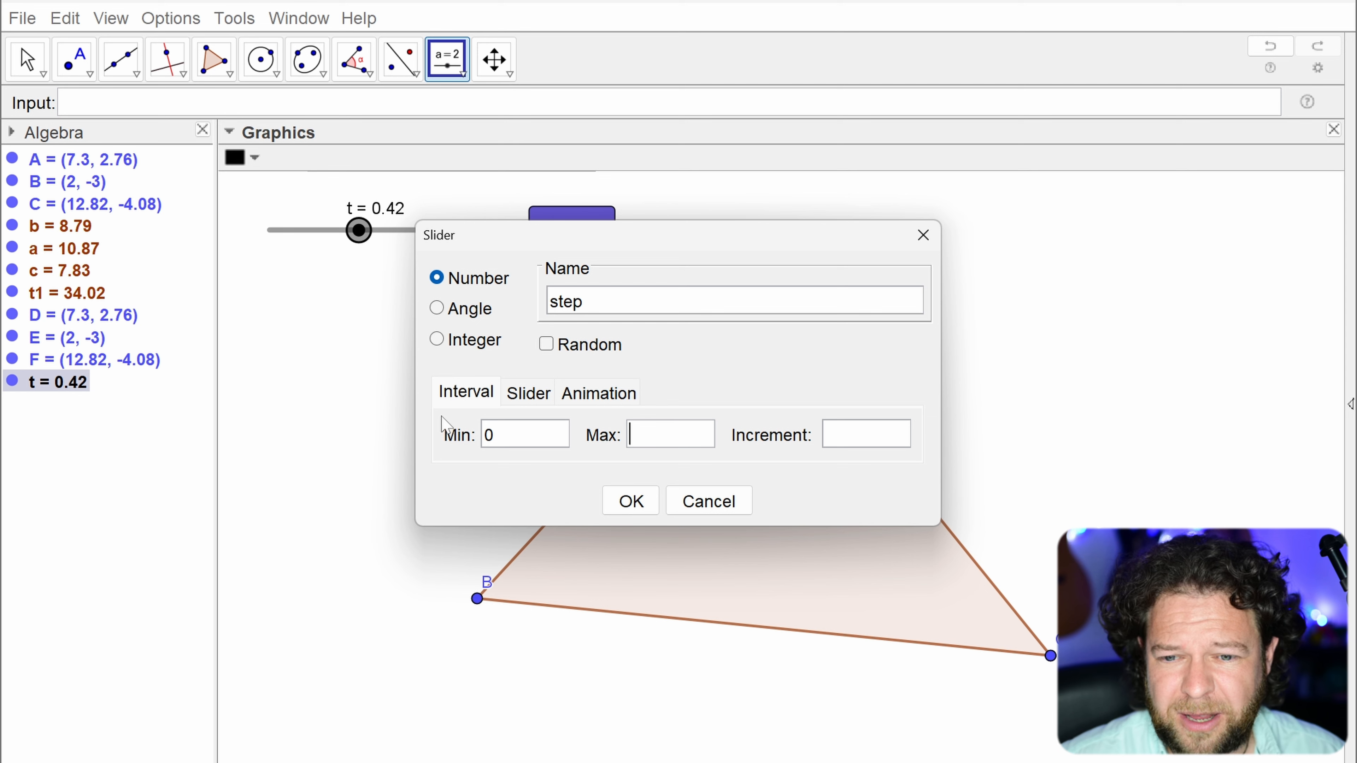
{"action": "type", "text": "0."}
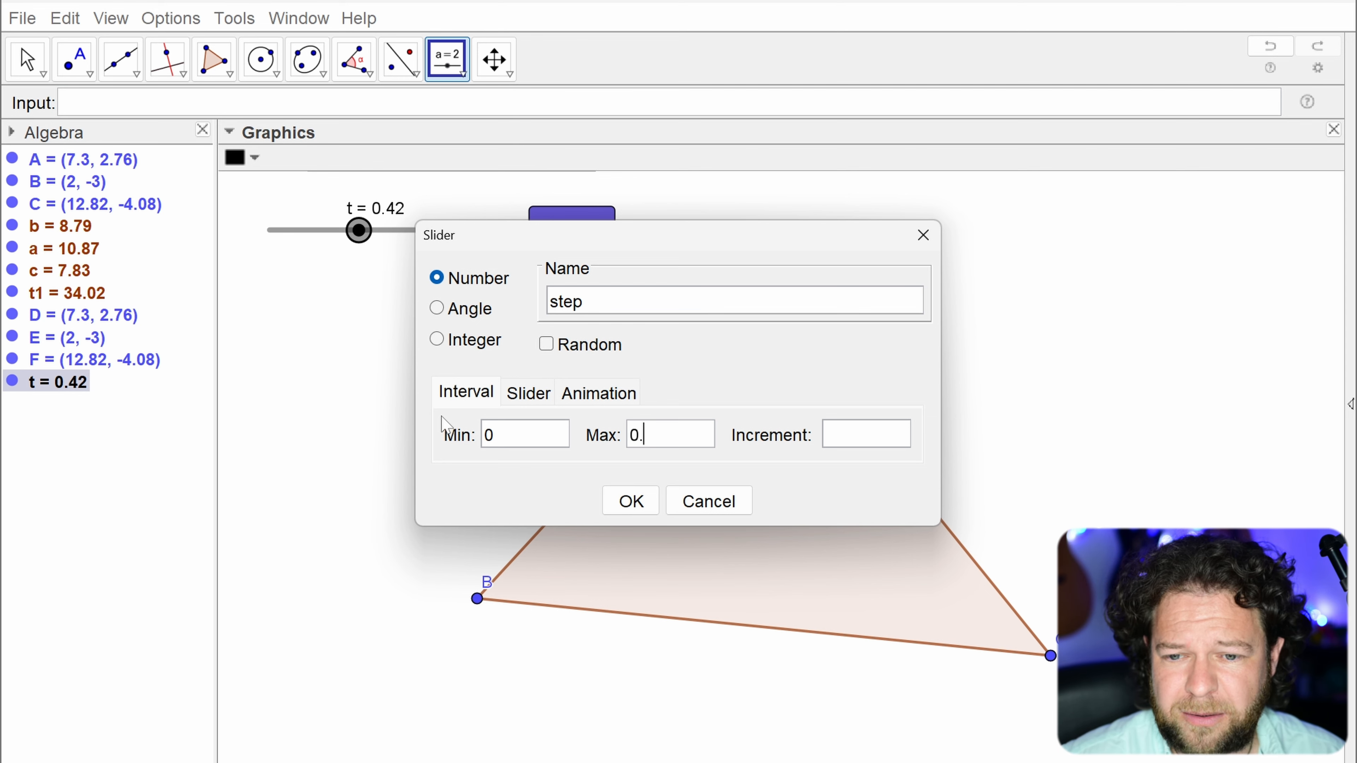
{"action": "type", "text": "1"}
{"action": "key", "text": "Tab"}
{"action": "type", "text": "0.001"}
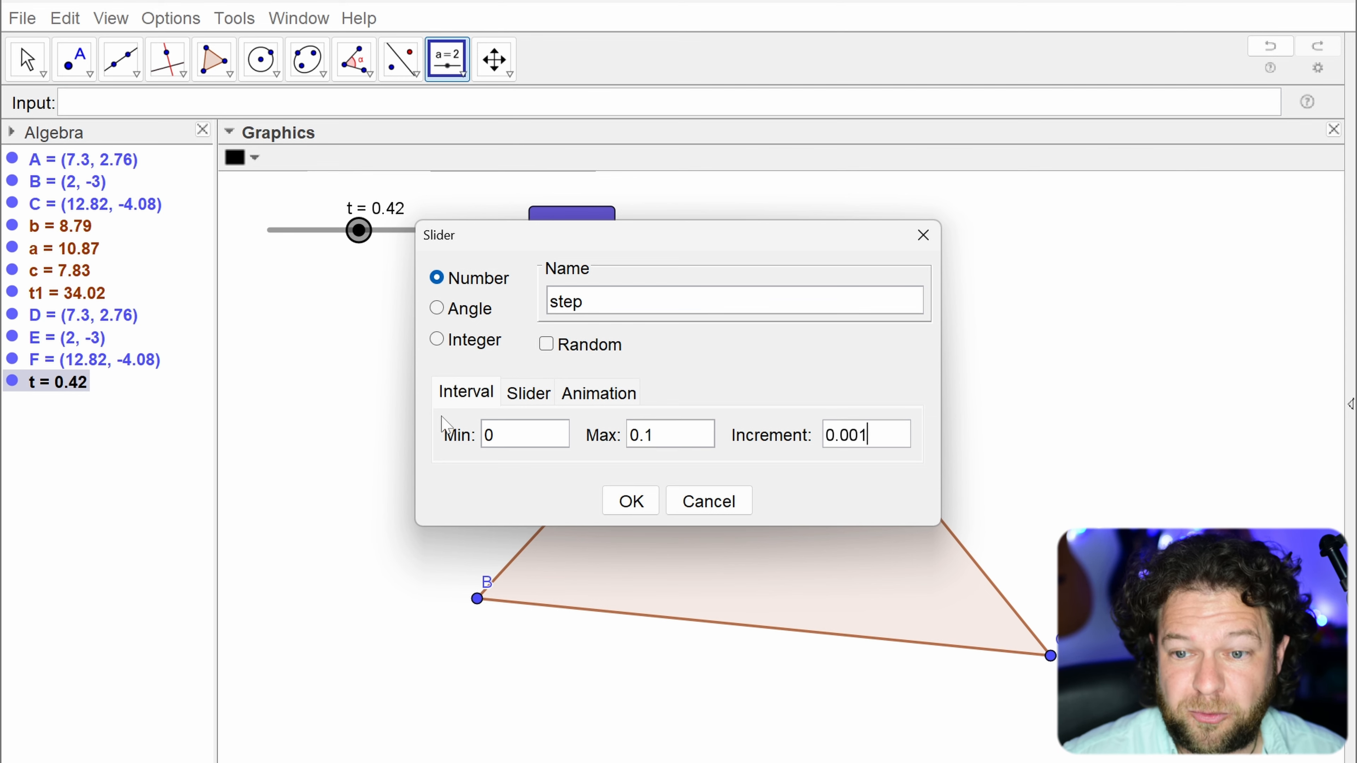
{"action": "left_click", "coordinate": [627, 508]}
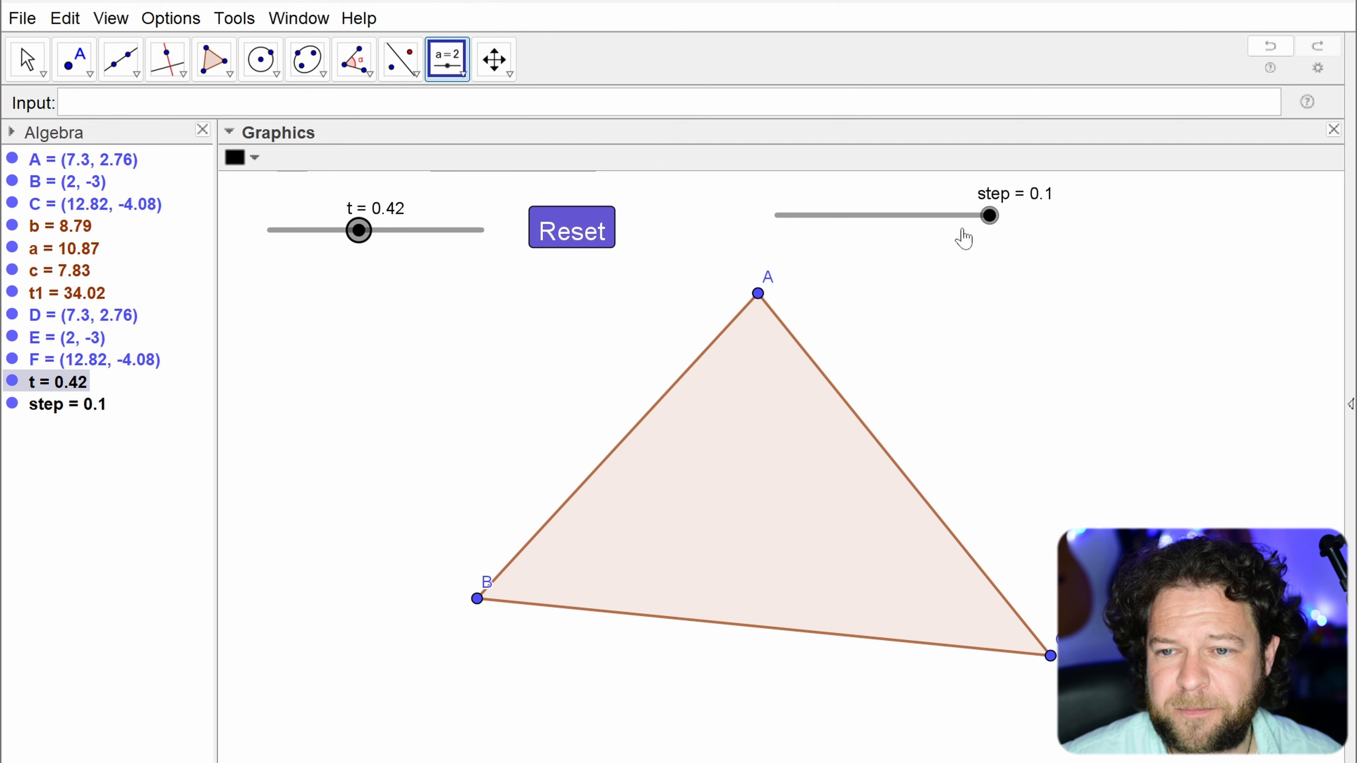
{"action": "mouse_move", "coordinate": [991, 219]}
{"action": "left_mouse_down"}
{"action": "mouse_move", "coordinate": [909, 233]}
{"action": "mouse_move", "coordinate": [988, 243]}
{"action": "left_mouse_up"}
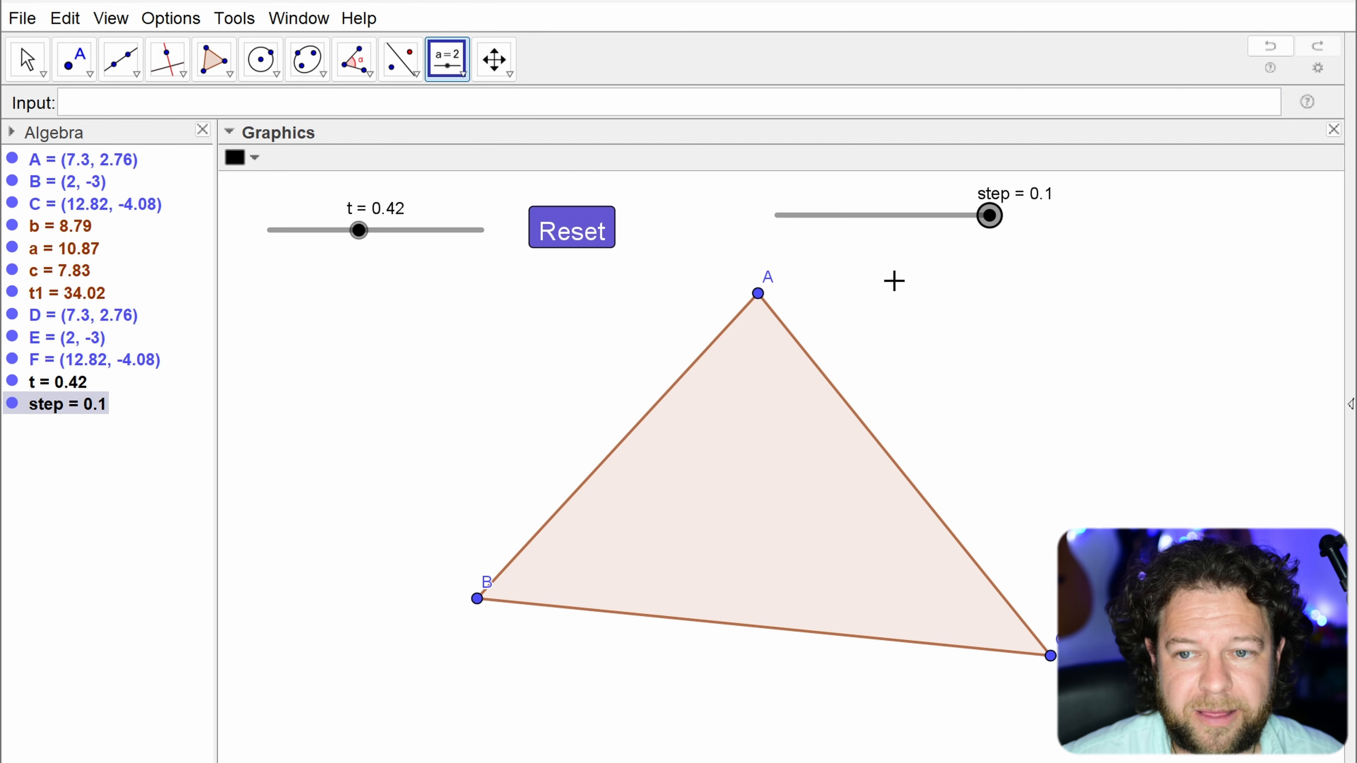
{"action": "left_click", "coordinate": [744, 308]}
{"action": "key", "text": "Escape"}
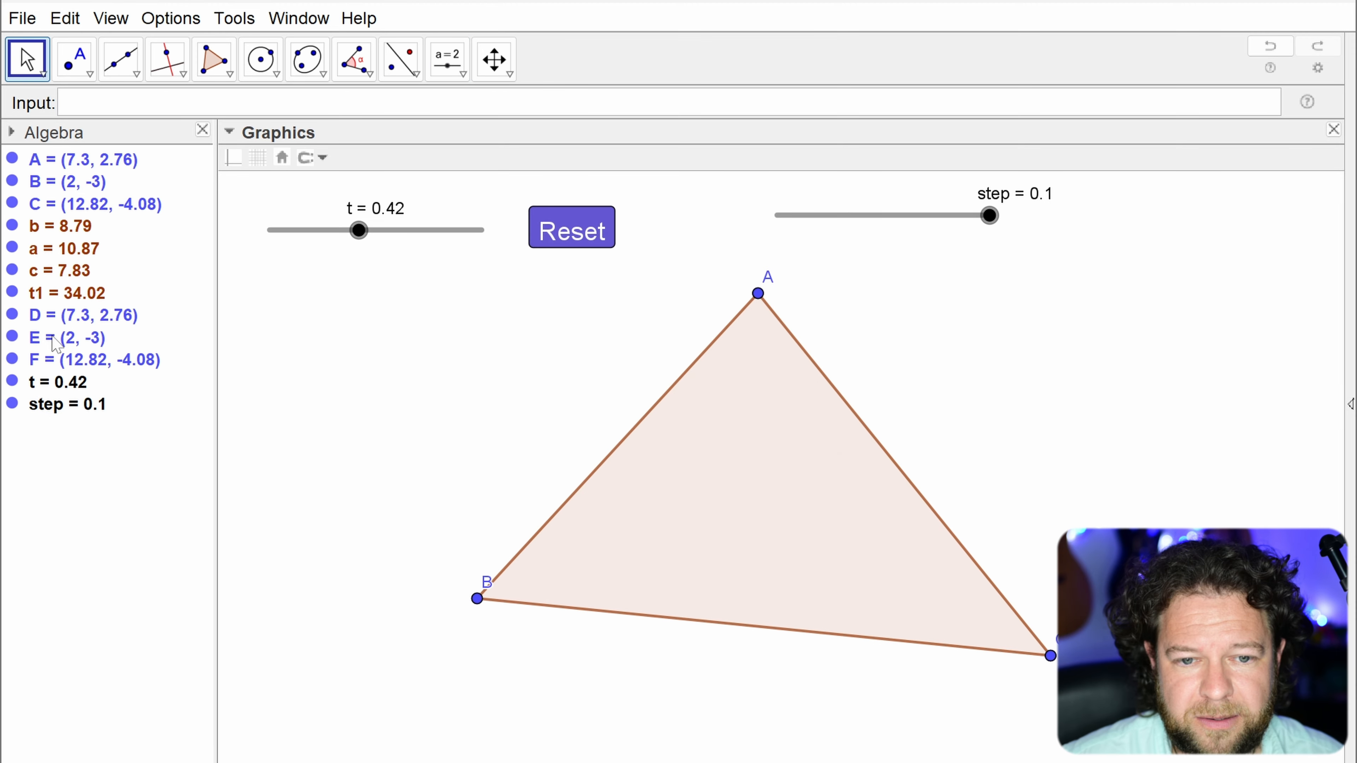
Step: Create a vector from point D to point E with the Vector command
{"action": "left_click", "coordinate": [224, 104]}
{"action": "type", "text": "Vecto"}
{"action": "key", "text": "Down"}
{"action": "key", "text": "Return"}
{"action": "type", "text": "D"}
{"action": "key", "text": "Tab"}
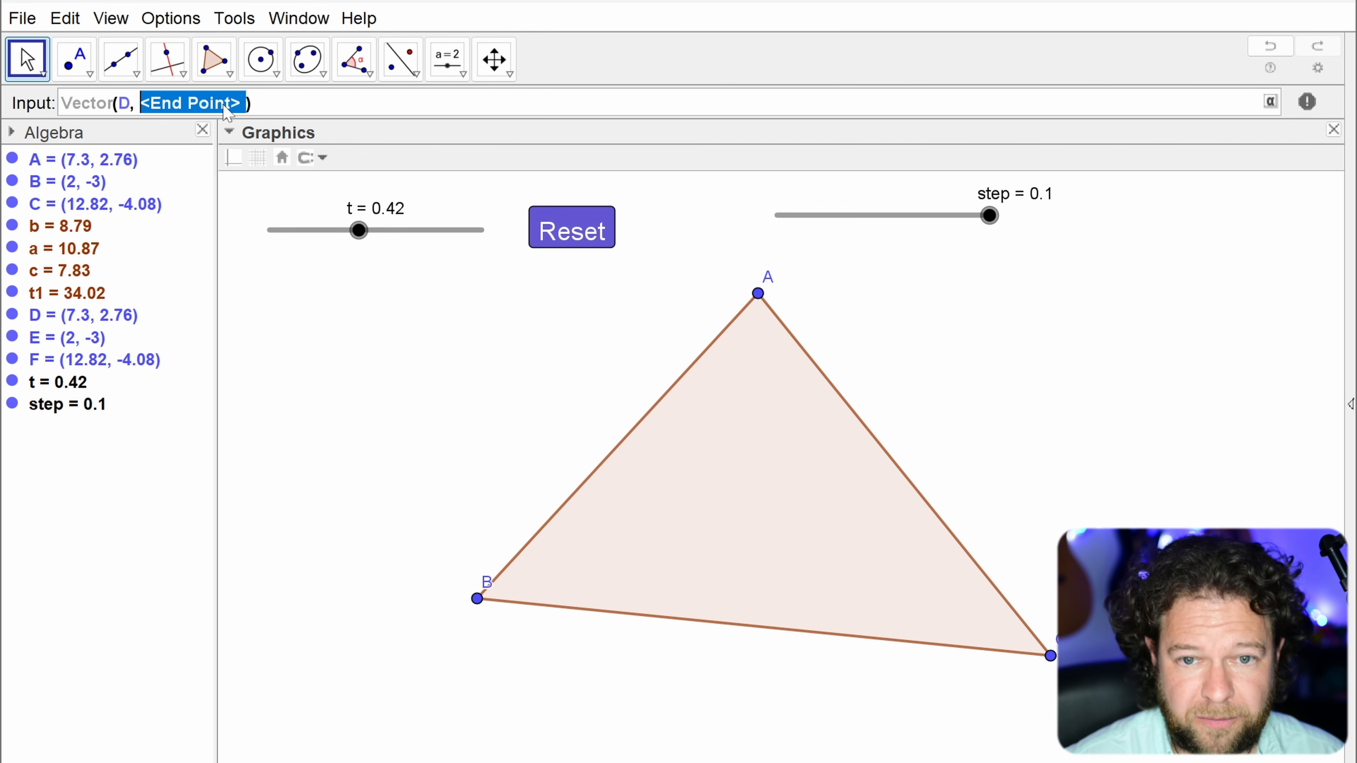
{"action": "type", "text": "E"}
{"action": "key", "text": "Return"}
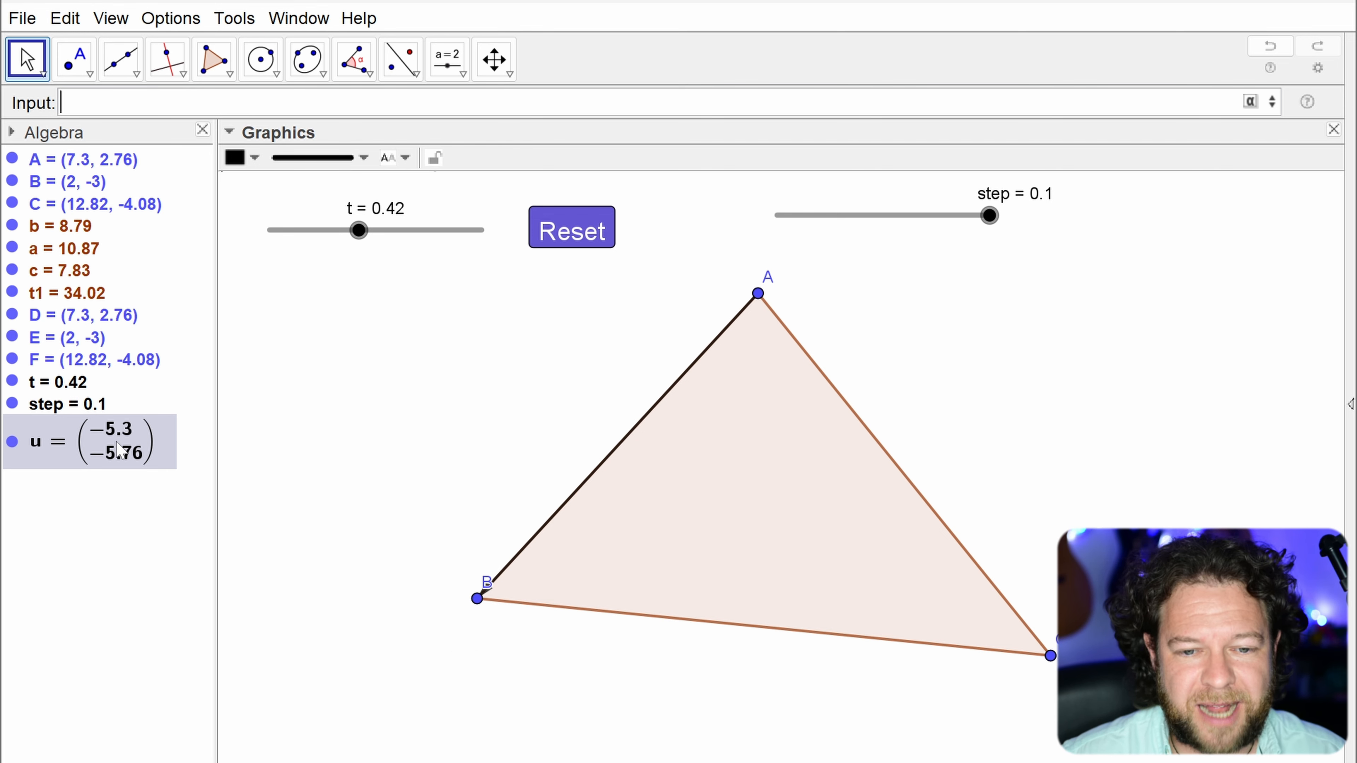
Step: Redefine vector u as unitvector(Vector(D, E))
{"action": "double_click", "coordinate": [126, 451]}
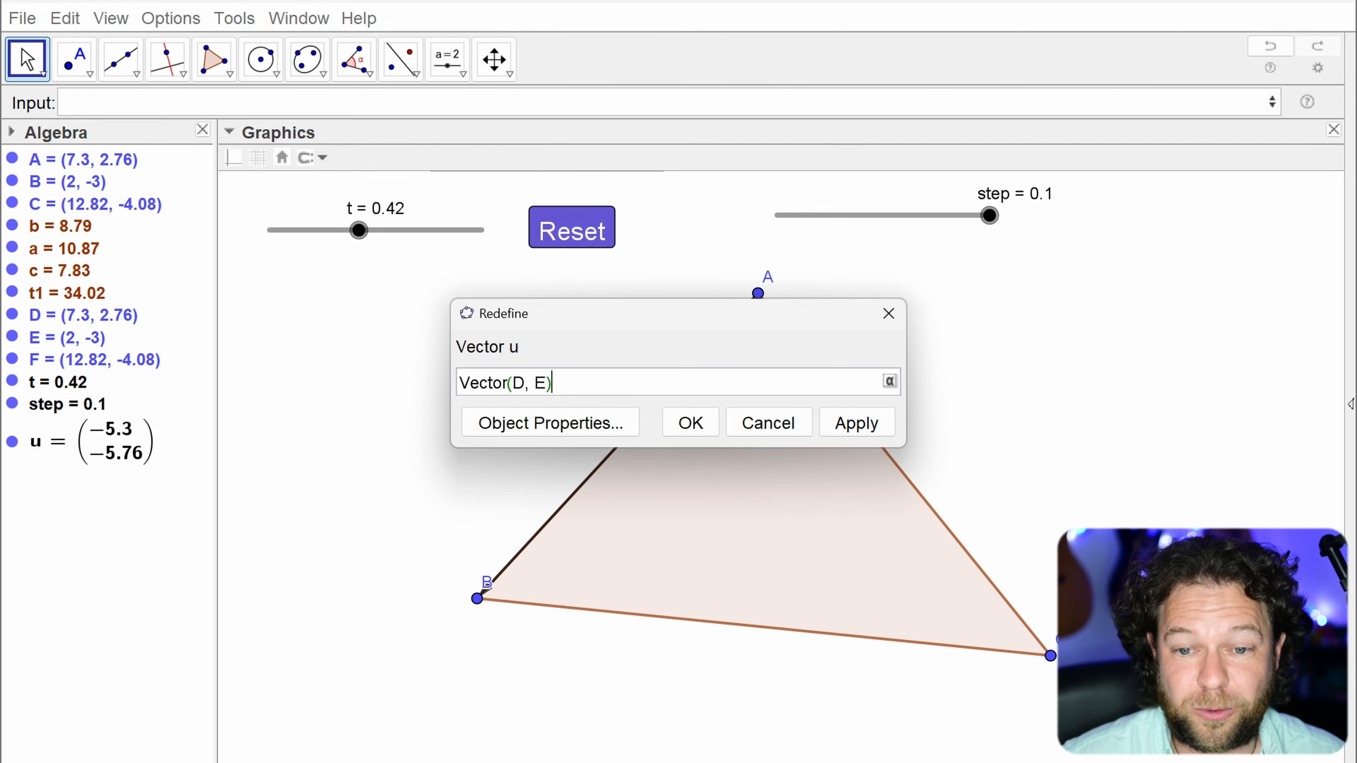
{"action": "key", "text": "Home"}
{"action": "type", "text": "unitvecot"}
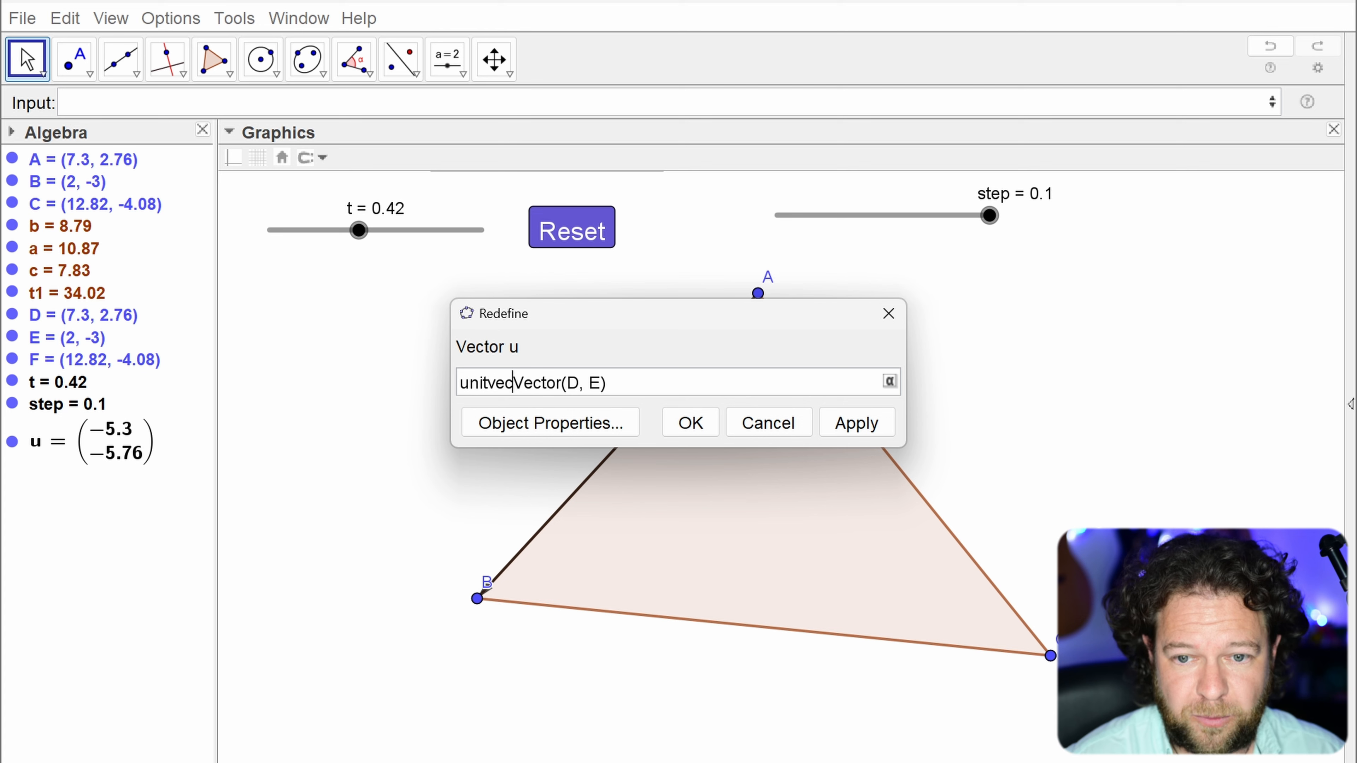
{"action": "key", "text": "BackSpace"}
{"action": "key", "text": "BackSpace"}
{"action": "type", "text": "tor("}
{"action": "key", "text": "End"}
{"action": "type", "text": ")"}
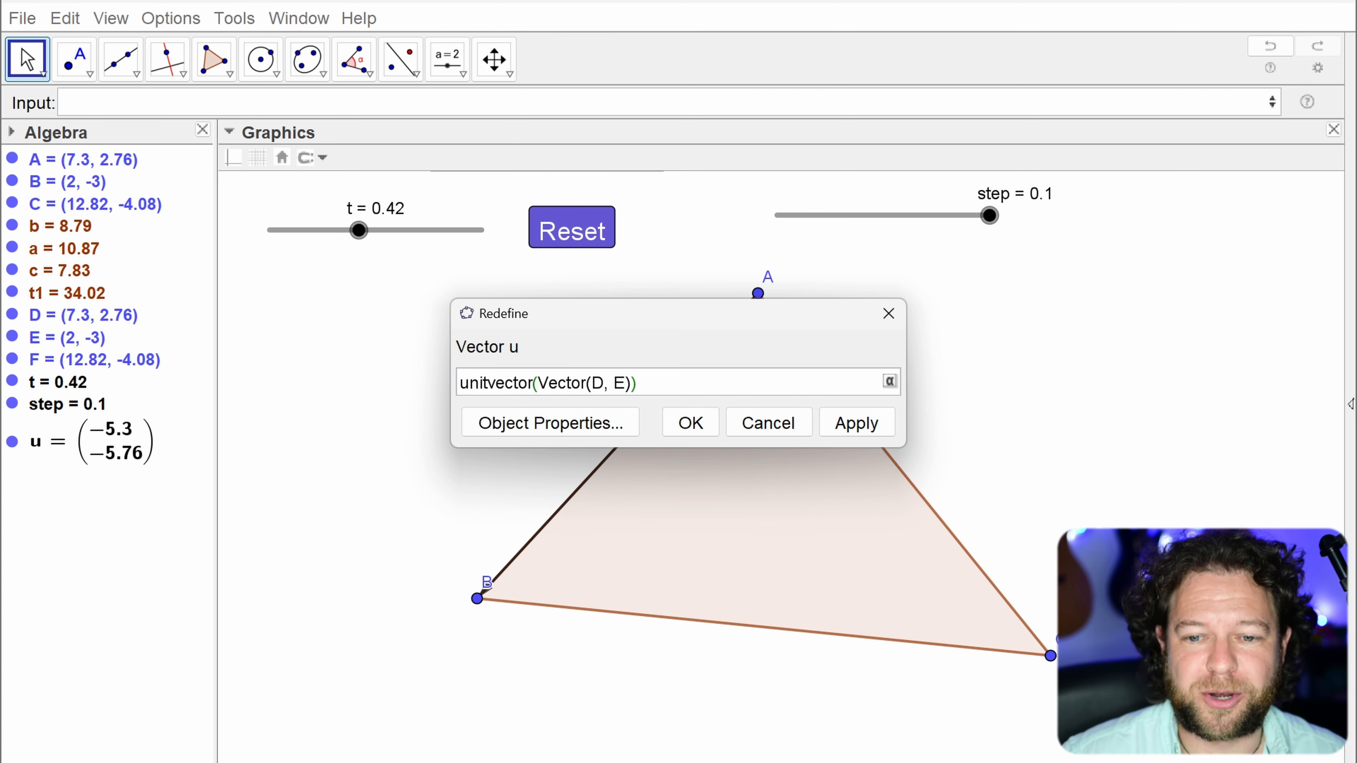
{"action": "left_click", "coordinate": [690, 425]}
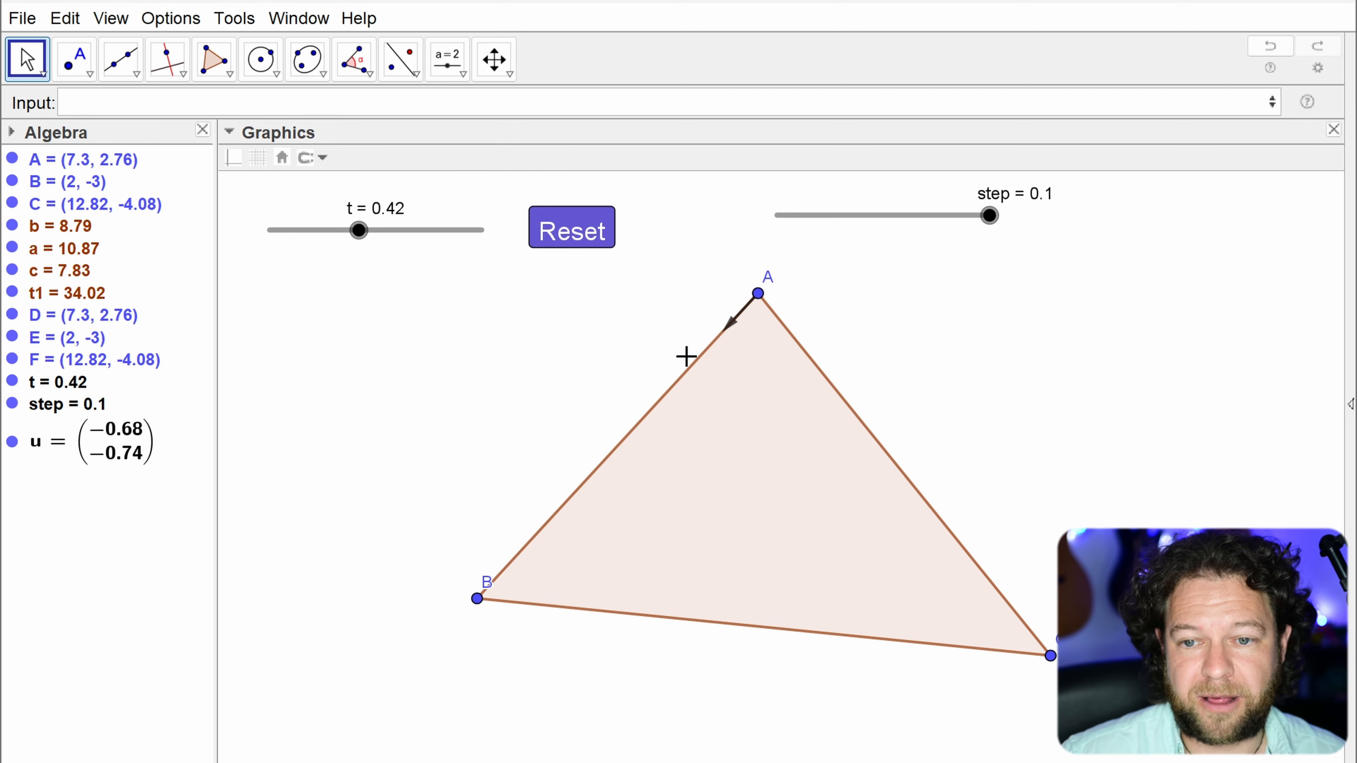
Step: Rename the unit vector u, which points from D towards E, to Dv
{"action": "right_click", "coordinate": [101, 433]}
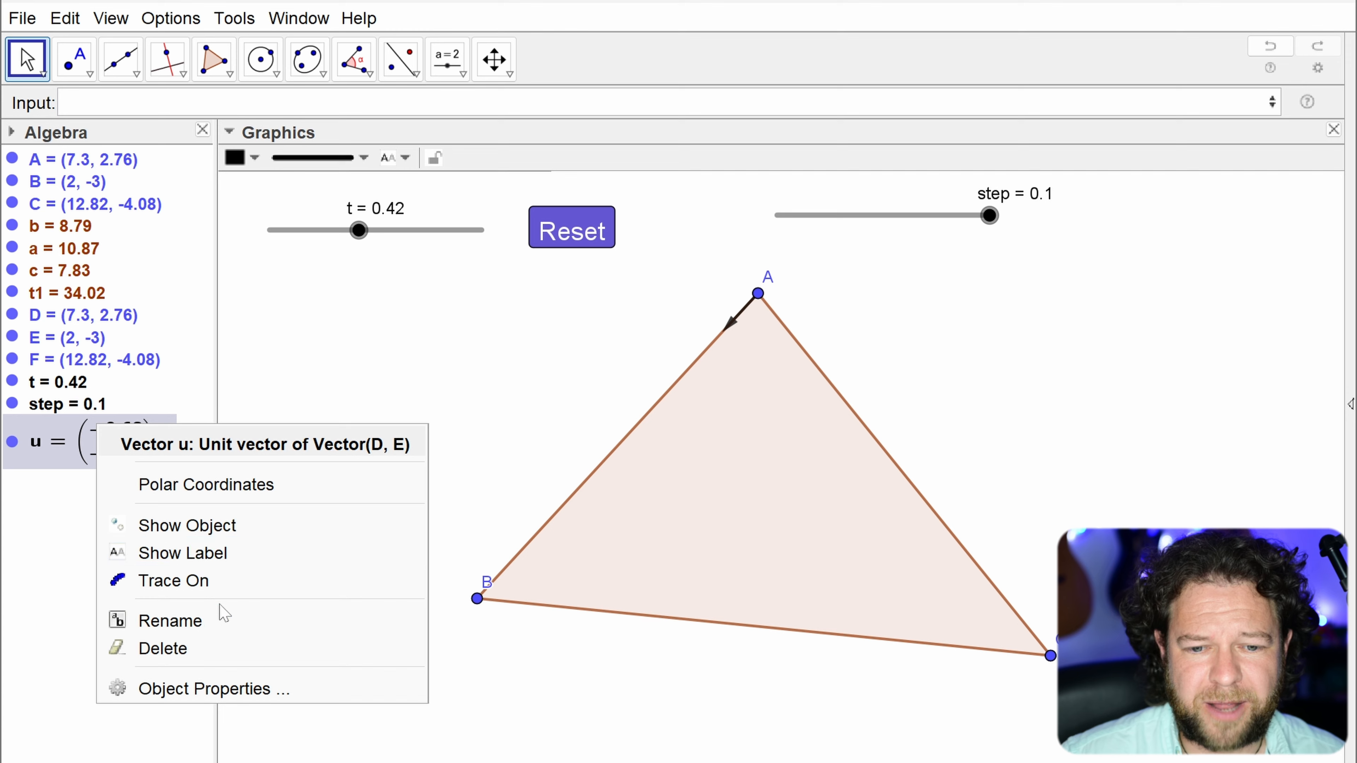
{"action": "left_click", "coordinate": [222, 619]}
{"action": "type", "text": "Dv"}
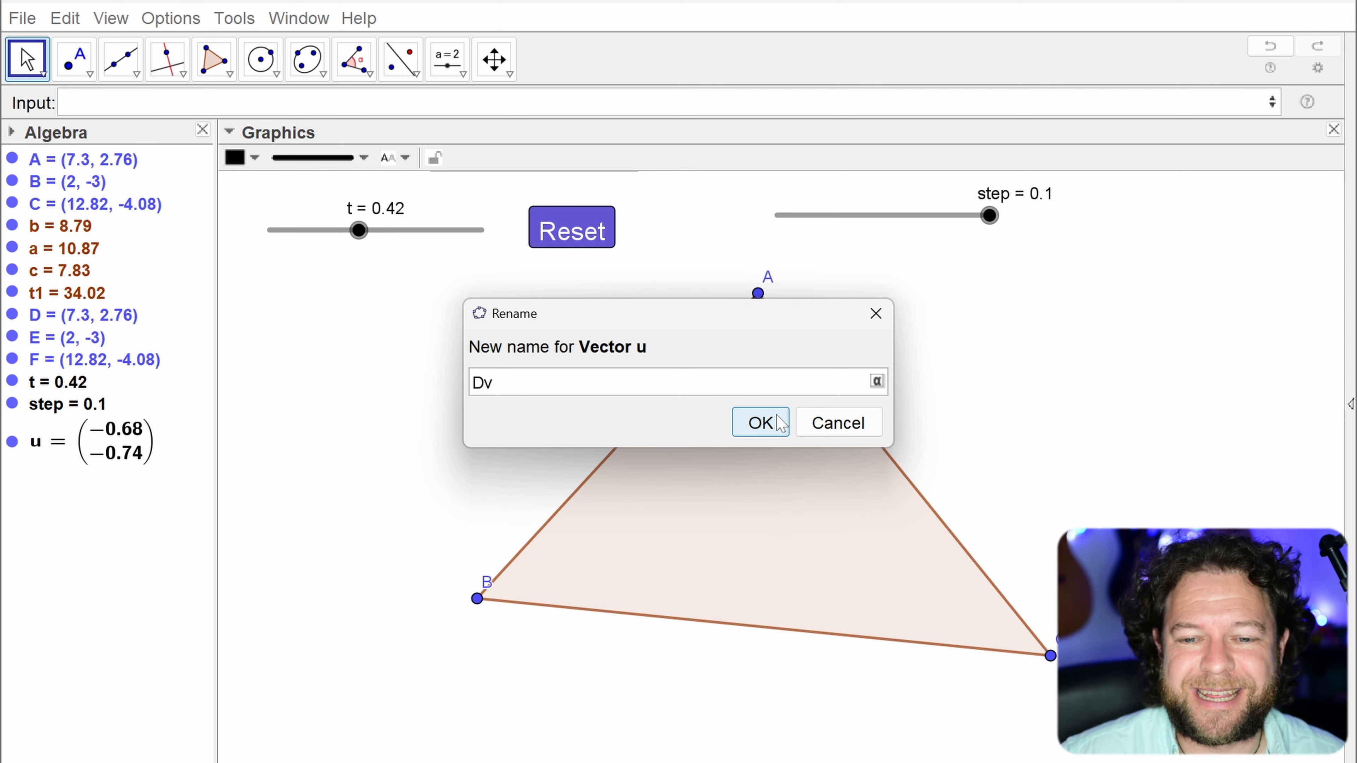
{"action": "left_click", "coordinate": [759, 422]}
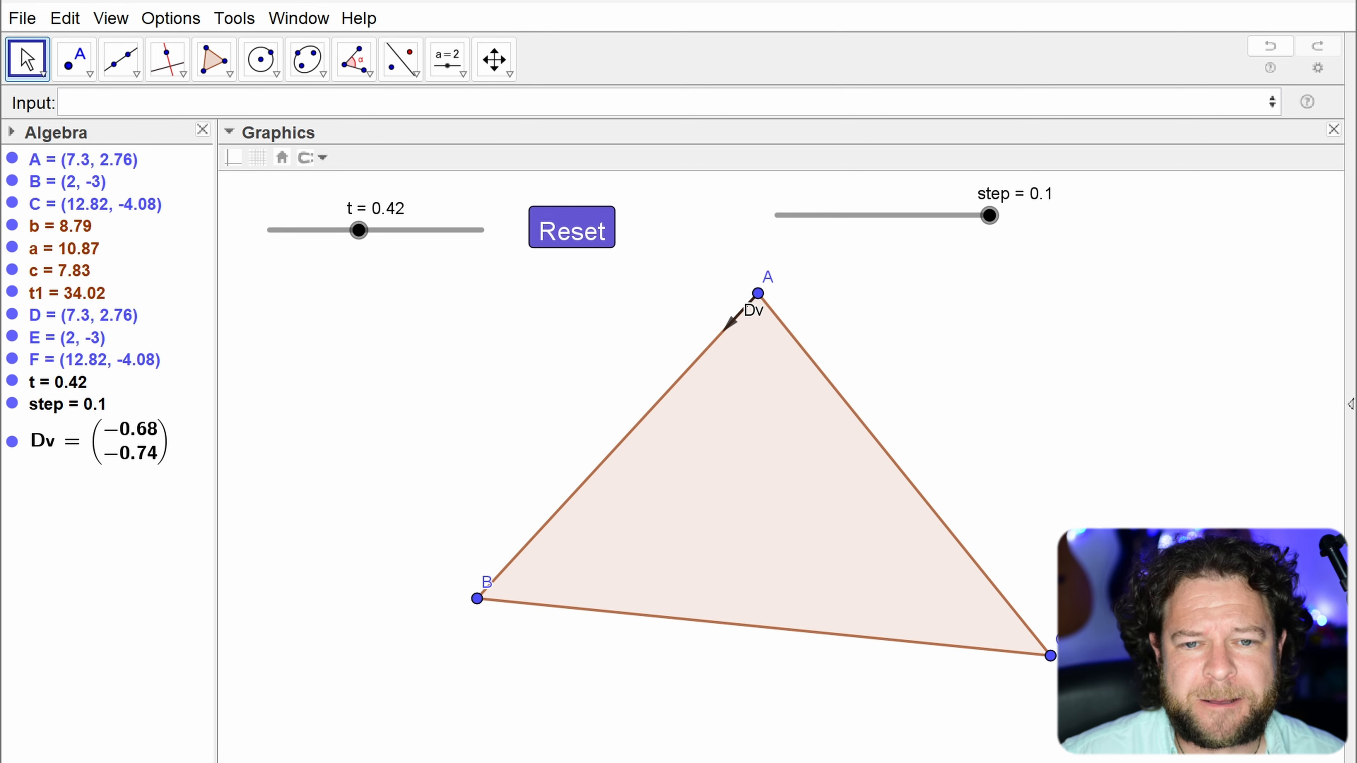
Step: Define the unit vector from E to F as Ev=UnitVector(Vector(E, F))
{"action": "left_click", "coordinate": [101, 102]}
{"action": "type", "text": "Ev="}
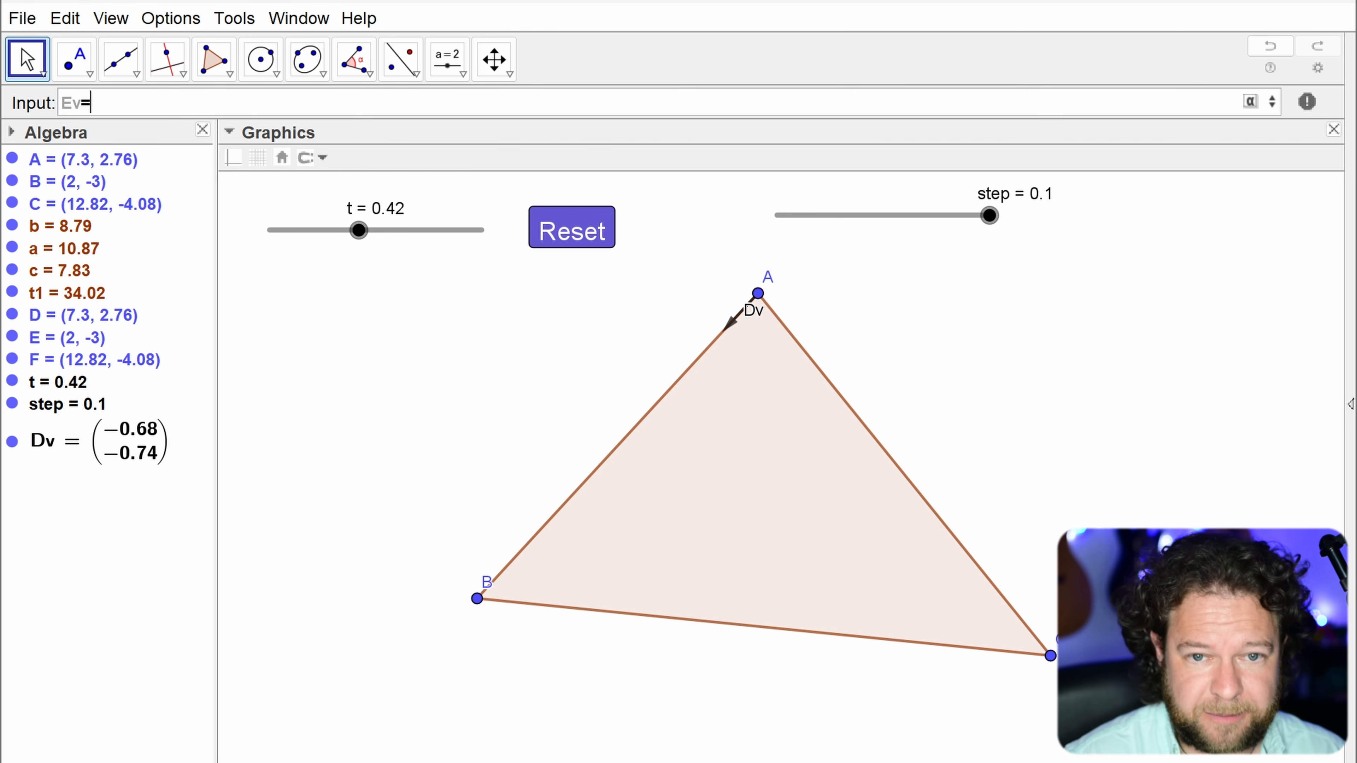
{"action": "type", "text": "unitcec"}
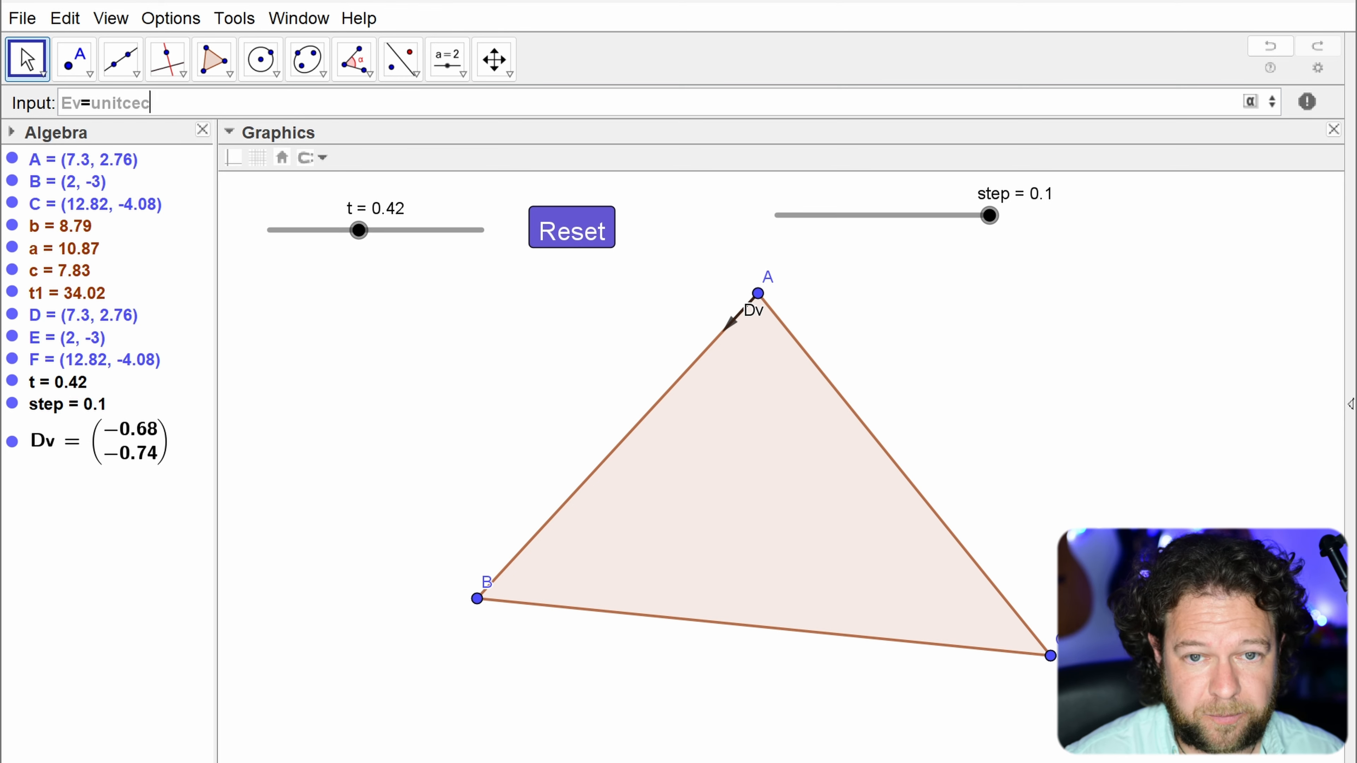
{"action": "key", "text": "BackSpace"}
{"action": "key", "text": "BackSpace"}
{"action": "key", "text": "BackSpace"}
{"action": "type", "text": "vec"}
{"action": "key", "text": "Return"}
{"action": "type", "text": "vector"}
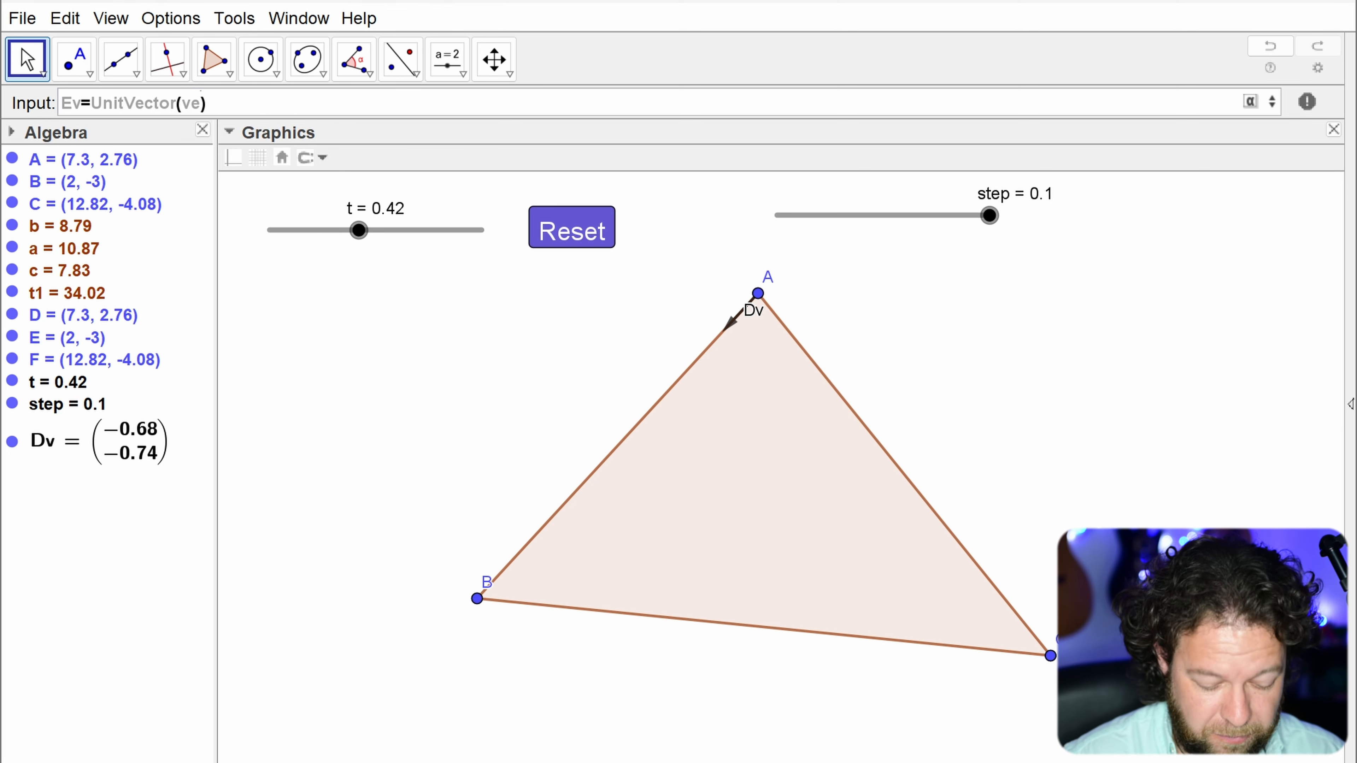
{"action": "key", "text": "Down"}
{"action": "key", "text": "Return"}
{"action": "type", "text": "E, <End Point>"}
{"action": "key", "text": "Tab"}
{"action": "type", "text": "F"}
{"action": "key", "text": "Return"}
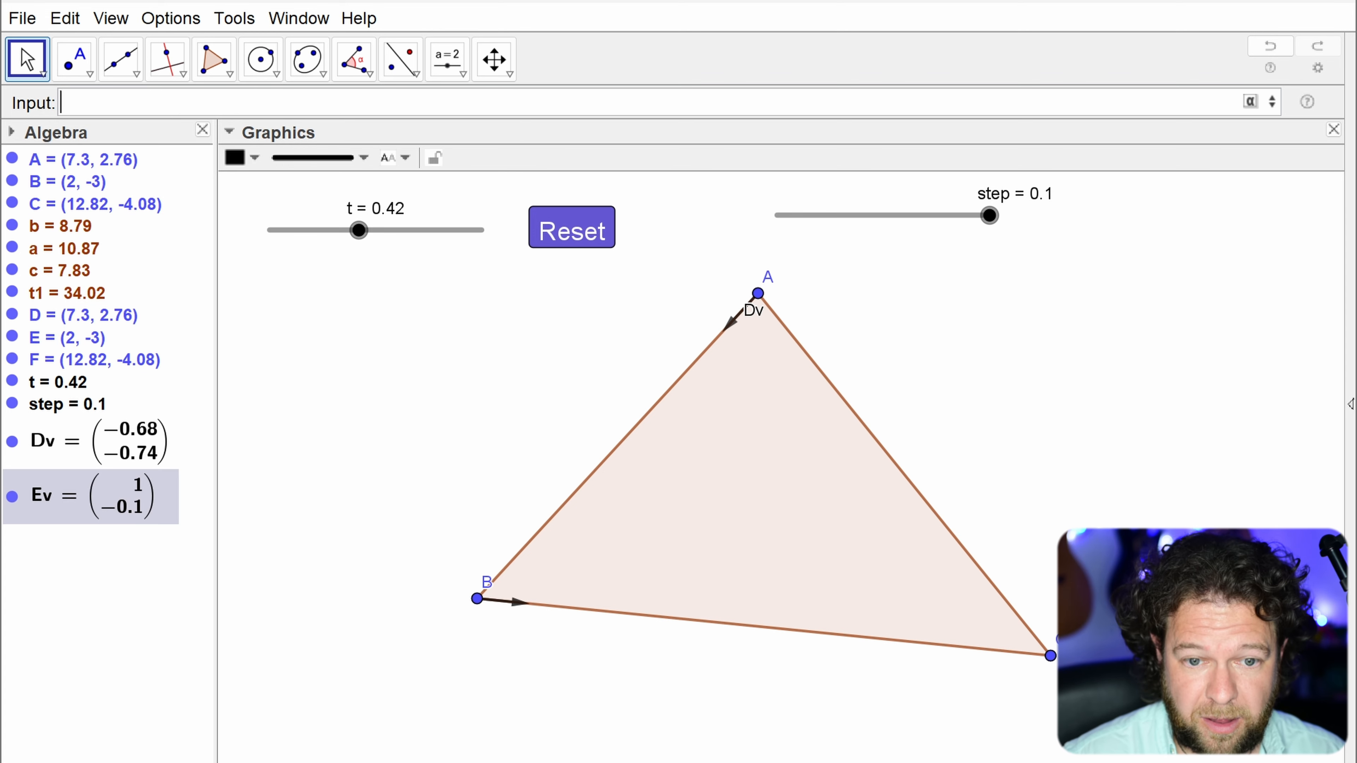
{"action": "type", "text": "Fv=unitve"}
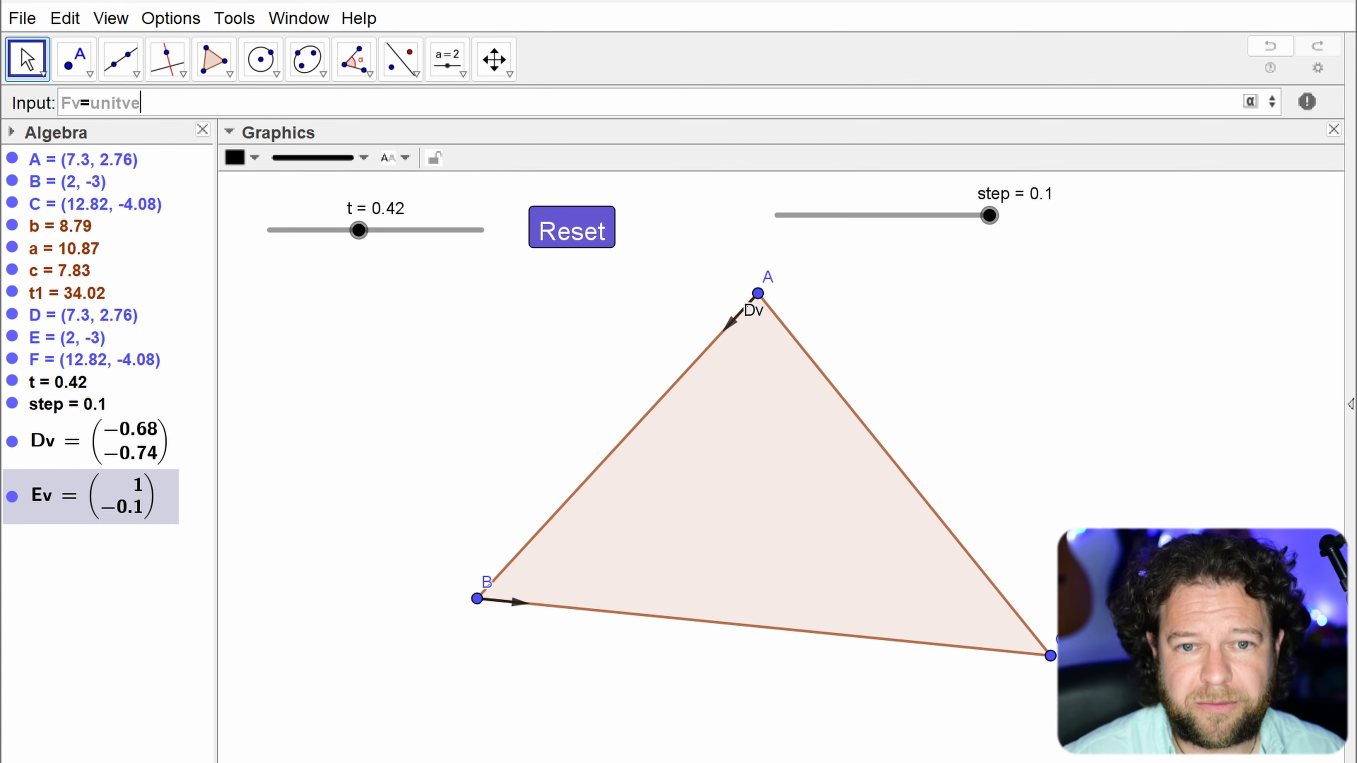
{"action": "key", "text": "ctrl+a"}
{"action": "key", "text": "BackSpace"}
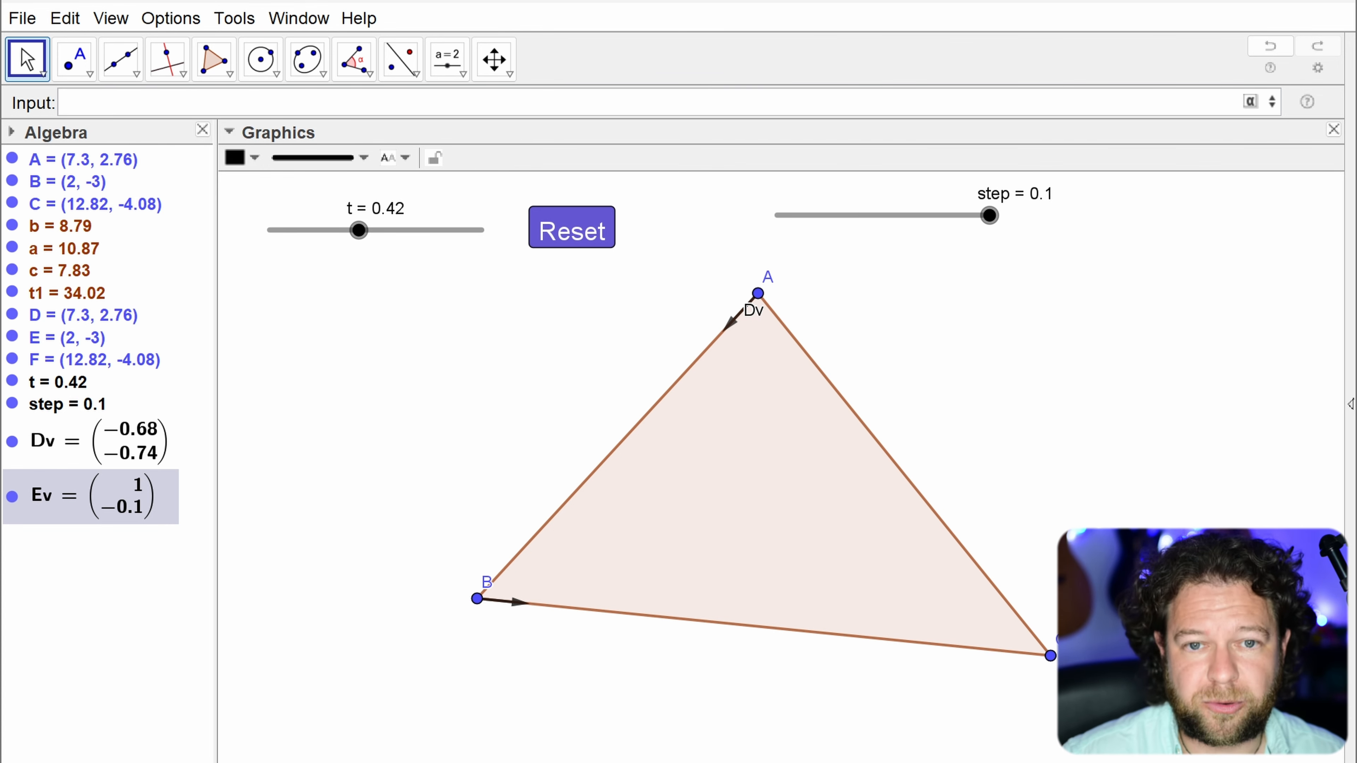
Step: Reuse the Ev definition to create the unit vector Fv=UnitVector(Vector(F, D))
{"action": "key", "text": "Up"}
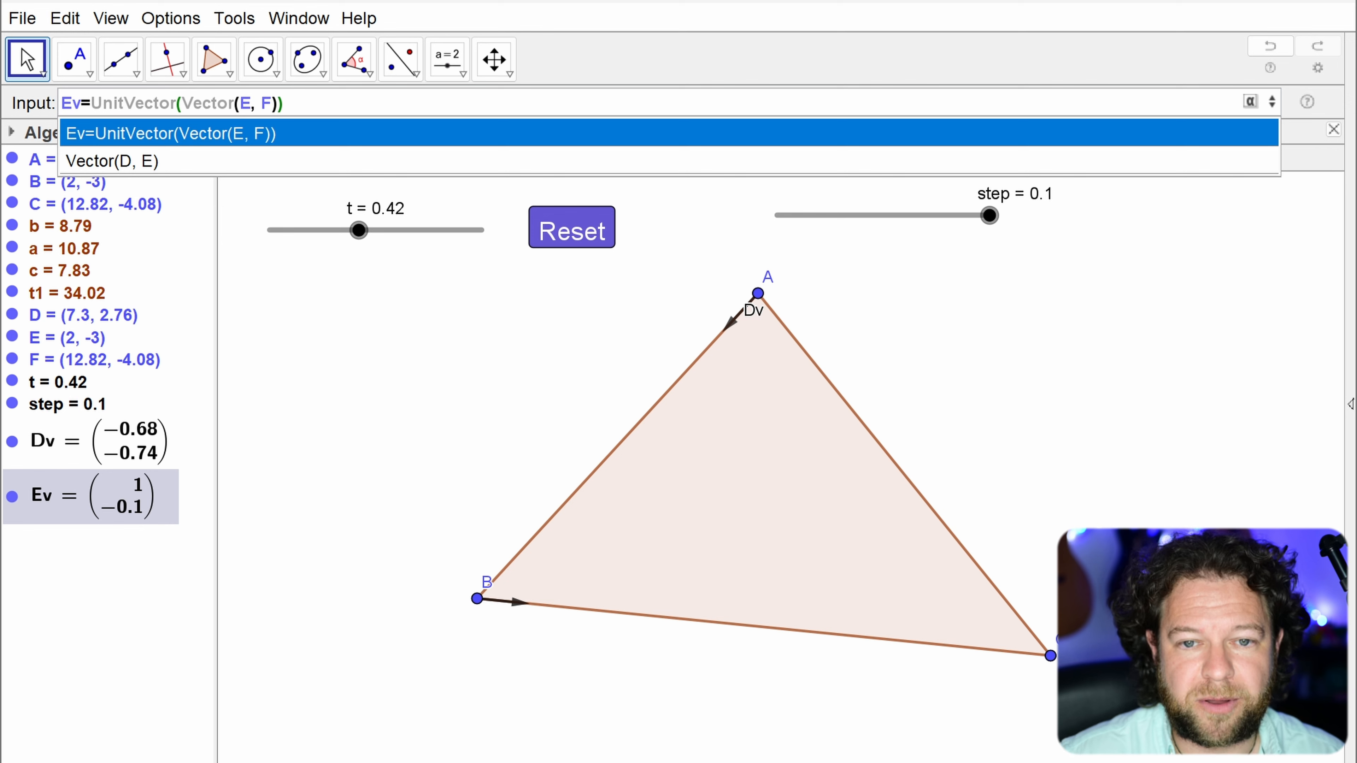
{"action": "key", "text": "Left"}
{"action": "key", "text": "Left"}
{"action": "key", "text": "Left"}
{"action": "key", "text": "Left"}
{"action": "key", "text": "Left"}
{"action": "key", "text": "Left"}
{"action": "key", "text": "Left"}
{"action": "key", "text": "Left"}
{"action": "key", "text": "Left"}
{"action": "key", "text": "Left"}
{"action": "key", "text": "Left"}
{"action": "key", "text": "Left"}
{"action": "key", "text": "Left"}
{"action": "key", "text": "Left"}
{"action": "key", "text": "Left"}
{"action": "key", "text": "Left"}
{"action": "key", "text": "Left"}
{"action": "key", "text": "Left"}
{"action": "key", "text": "Left"}
{"action": "key", "text": "Left"}
{"action": "key", "text": "Right"}
{"action": "key", "text": "BackSpace"}
{"action": "type", "text": "F"}
{"action": "key", "text": "Right"}
{"action": "key", "text": "Right"}
{"action": "key", "text": "Right"}
{"action": "key", "text": "Right"}
{"action": "key", "text": "Right"}
{"action": "key", "text": "Right"}
{"action": "key", "text": "Right"}
{"action": "key", "text": "Right"}
{"action": "key", "text": "Right"}
{"action": "key", "text": "Right"}
{"action": "key", "text": "Right"}
{"action": "key", "text": "Right"}
{"action": "key", "text": "Right"}
{"action": "key", "text": "Right"}
{"action": "key", "text": "Right"}
{"action": "key", "text": "Right"}
{"action": "key", "text": "Right"}
{"action": "key", "text": "Right"}
{"action": "key", "text": "Right"}
{"action": "key", "text": "Right"}
{"action": "key", "text": "BackSpace"}
{"action": "type", "text": "F"}
{"action": "key", "text": "Right"}
{"action": "key", "text": "Right"}
{"action": "key", "text": "Right"}
{"action": "key", "text": "BackSpace"}
{"action": "type", "text": "D"}
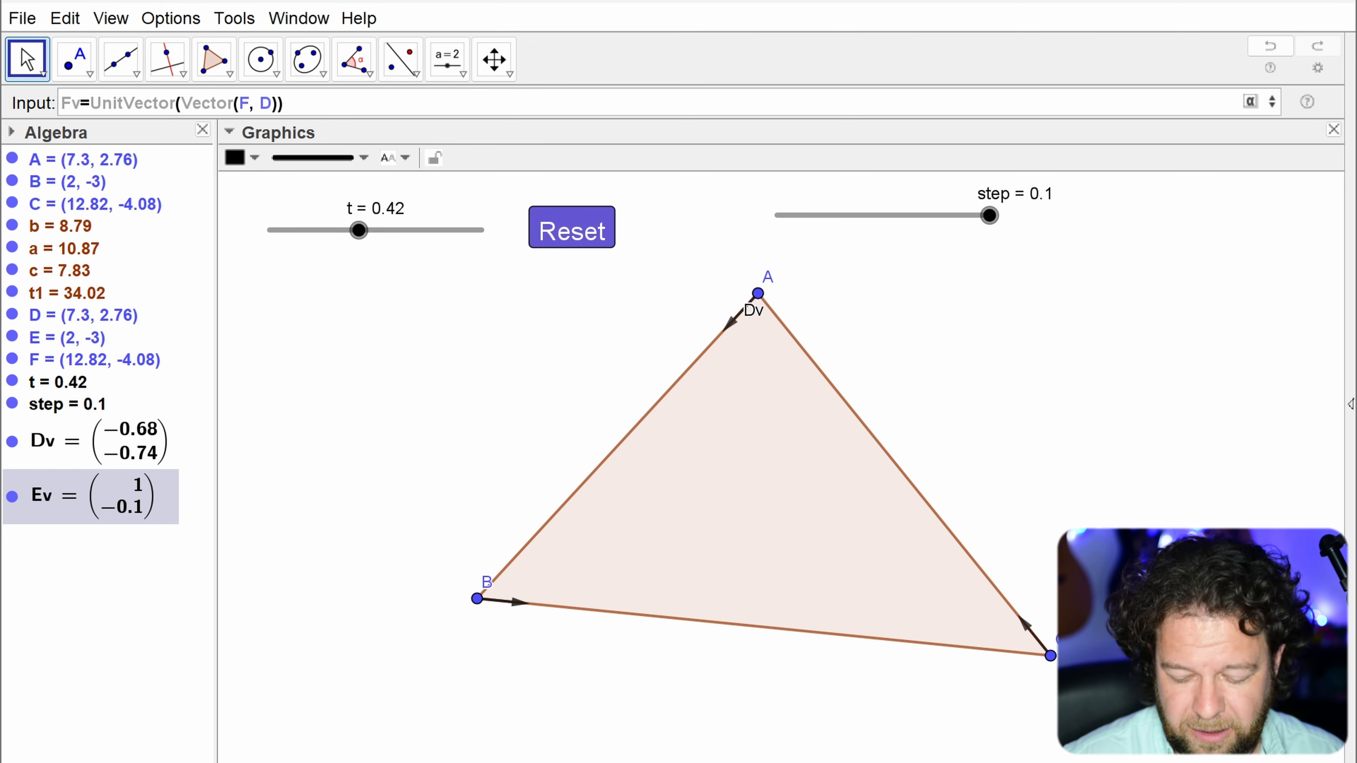
{"action": "key", "text": "Return"}
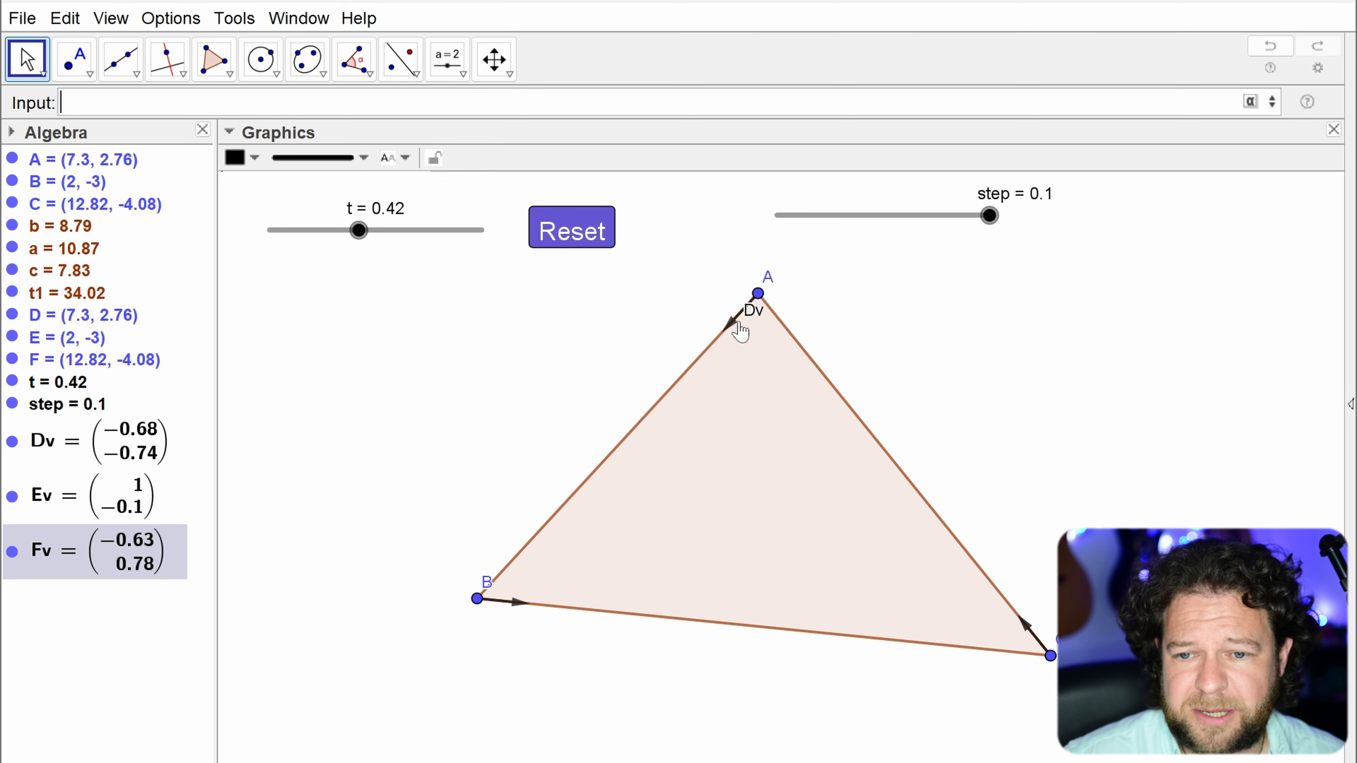
Step: Hide the label of vector Dv in the drawing and clear the selection
{"action": "right_click", "coordinate": [91, 446]}
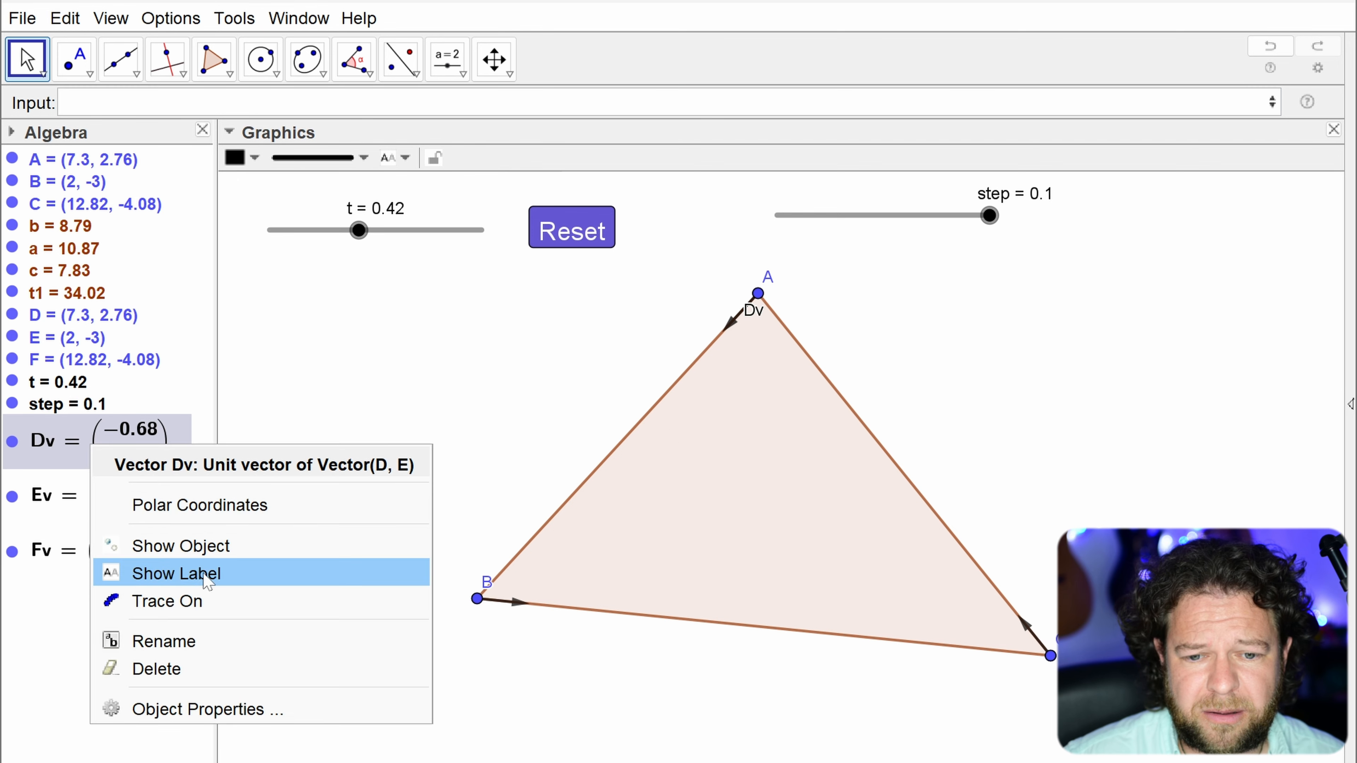
{"action": "left_click", "coordinate": [205, 580]}
{"action": "left_click", "coordinate": [437, 411]}
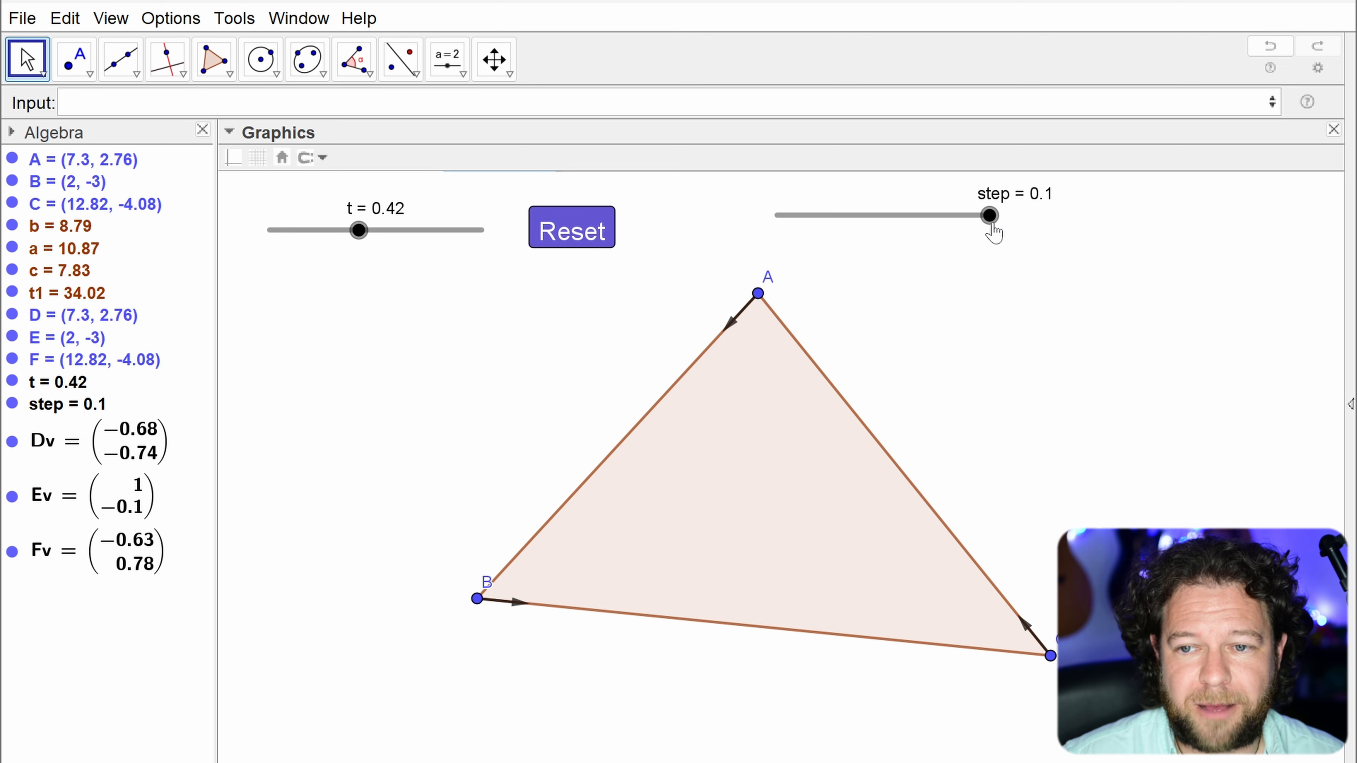
Step: Start the On Update script of slider t with the line Setvalue(D,D+step*Dv)
{"action": "left_click_drag", "start_coordinate": [989, 216], "coordinate": [1003, 242]}
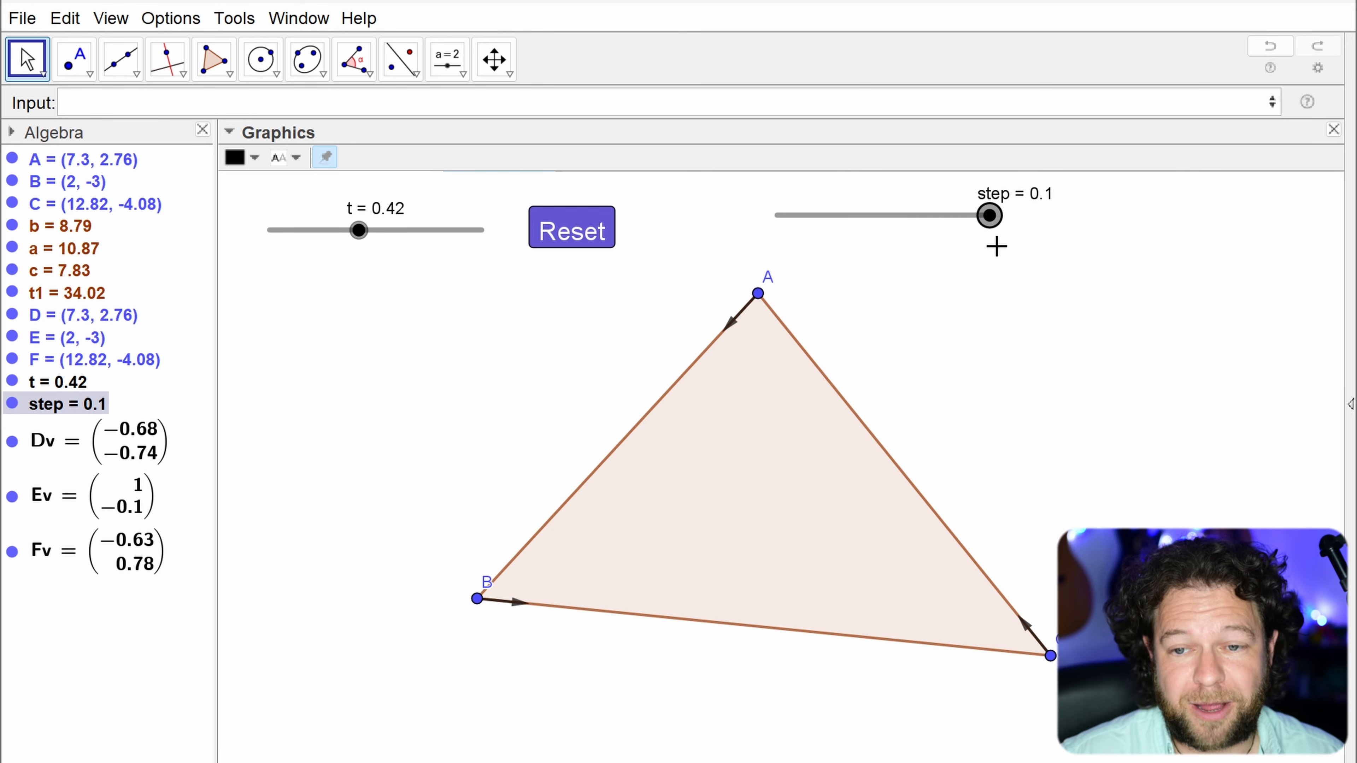
{"action": "right_click", "coordinate": [358, 231]}
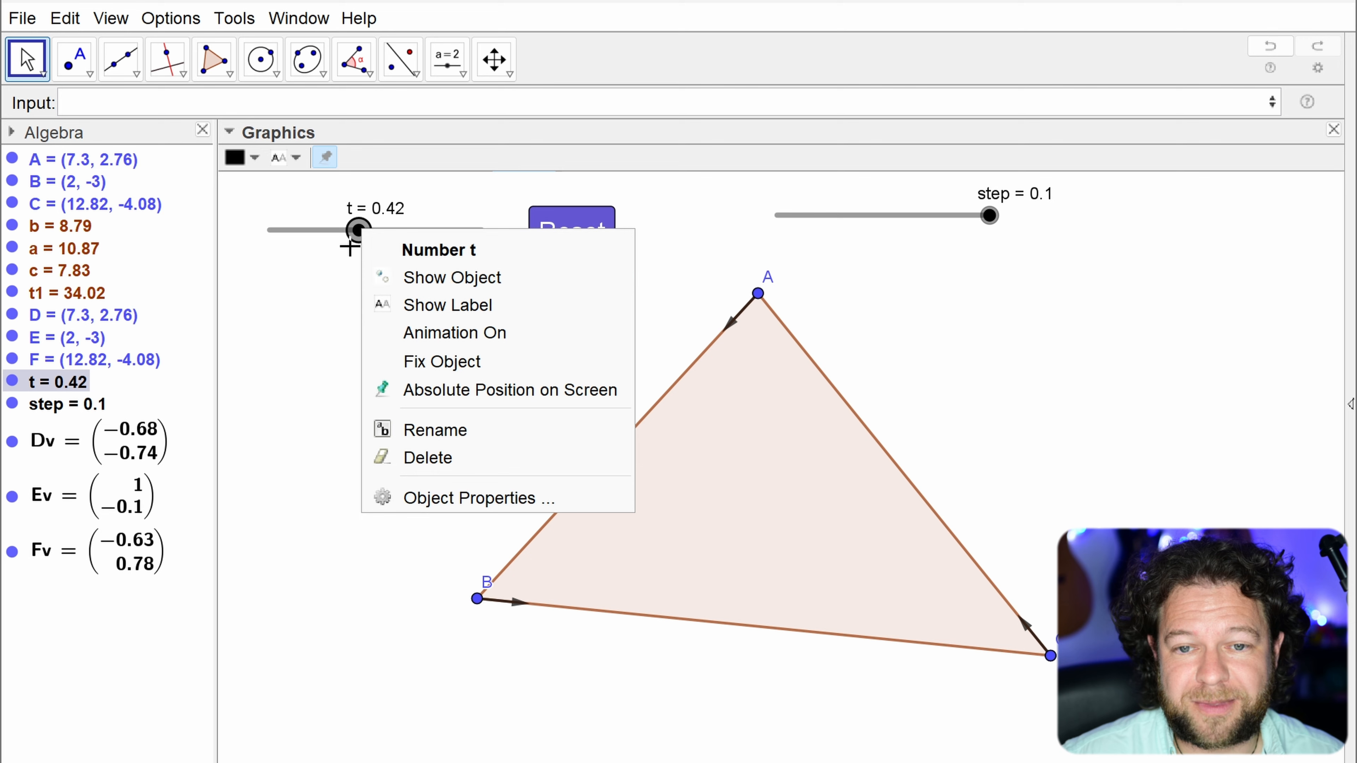
{"action": "left_click", "coordinate": [478, 497]}
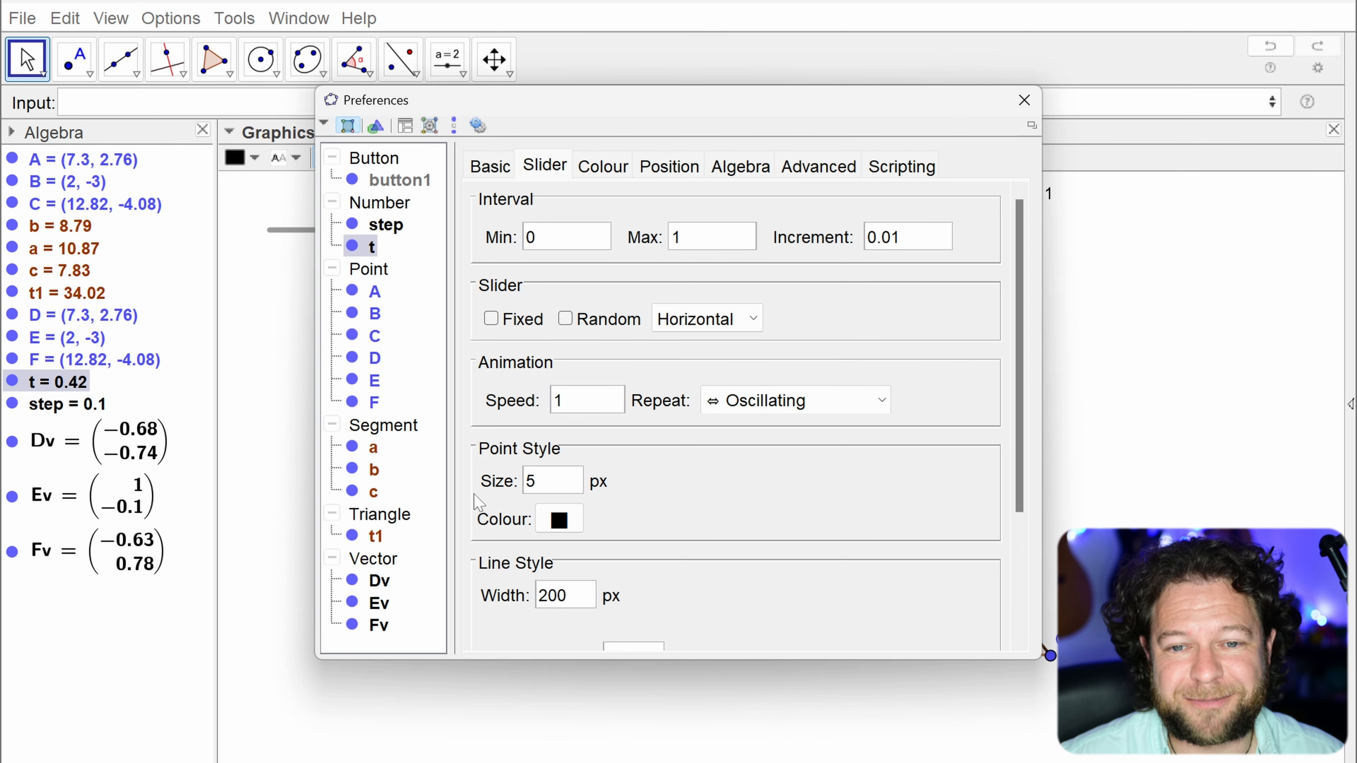
{"action": "left_click_drag", "start_coordinate": [598, 118], "coordinate": [529, 142]}
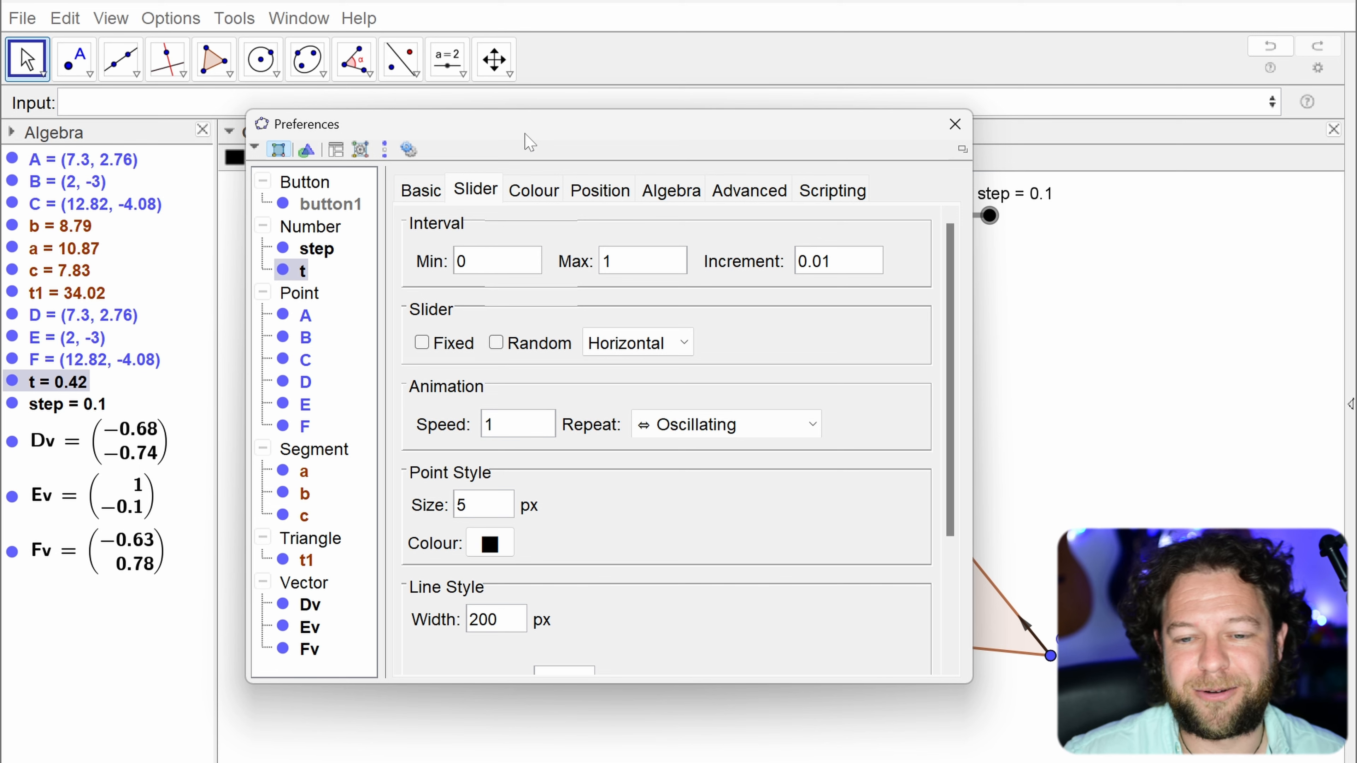
{"action": "left_click", "coordinate": [836, 199]}
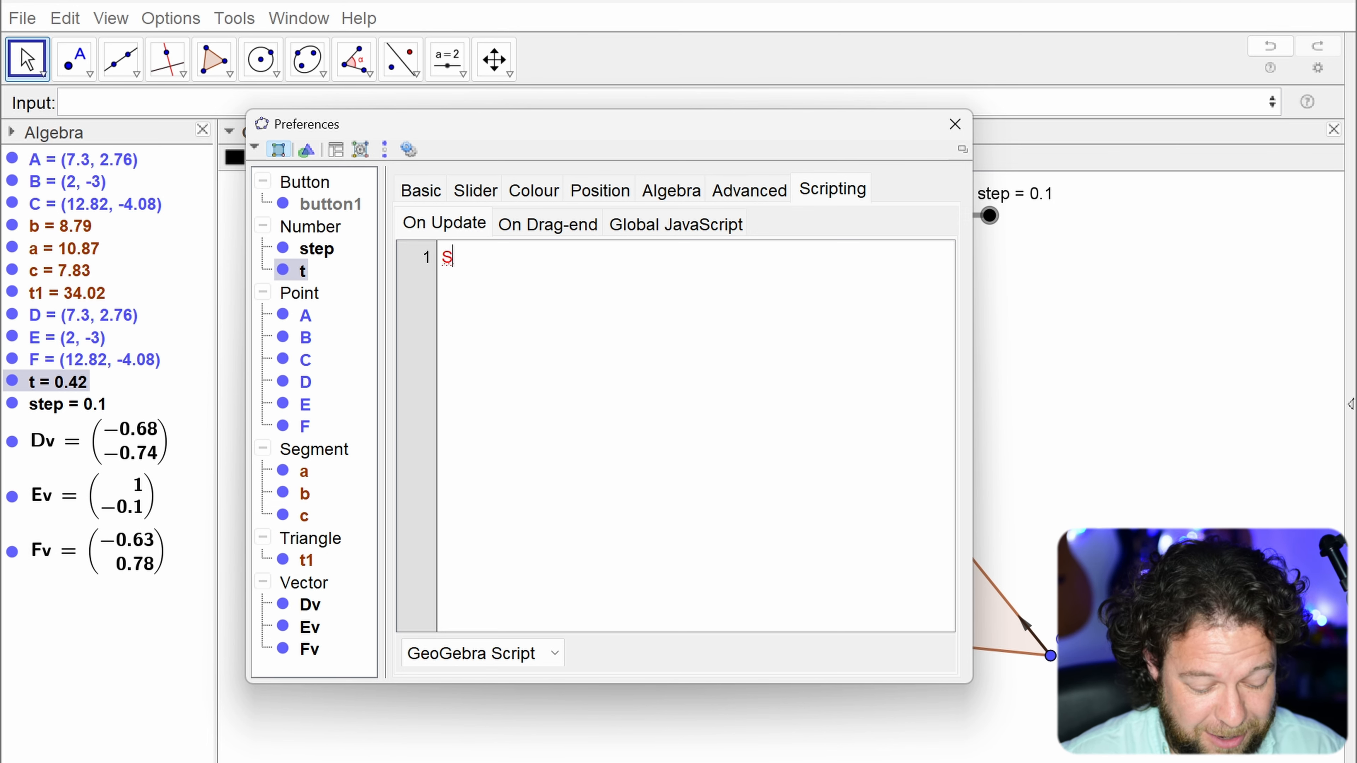
{"action": "type", "text": "(D,D+step*Dv"}
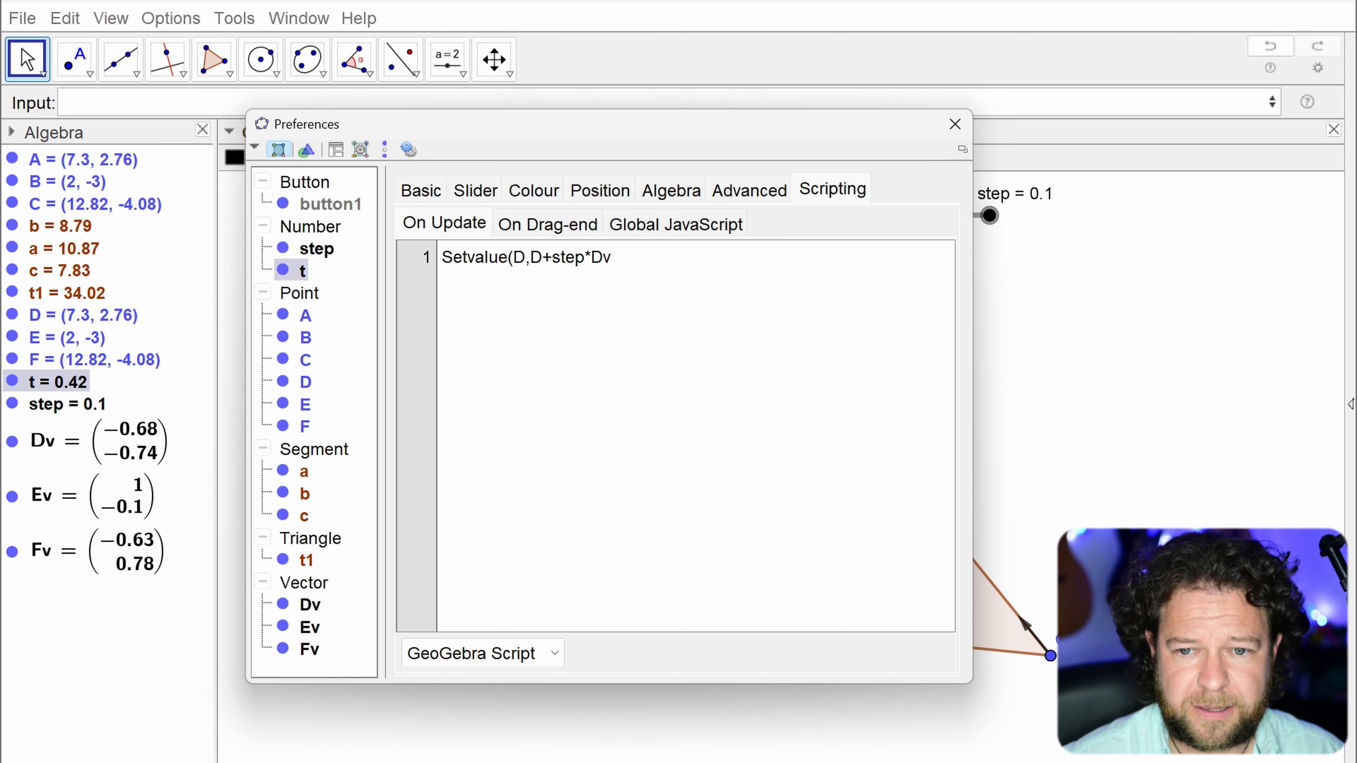
Step: Duplicate the Setvalue line twice so the On Update script holds three copies of it
{"action": "key", "text": "ctrl+a"}
{"action": "key", "text": "ctrl+c"}
{"action": "key", "text": "End"}
{"action": "key", "text": "Return"}
{"action": "key", "text": "ctrl+v"}
{"action": "key", "text": "Return"}
{"action": "key", "text": "ctrl+v"}
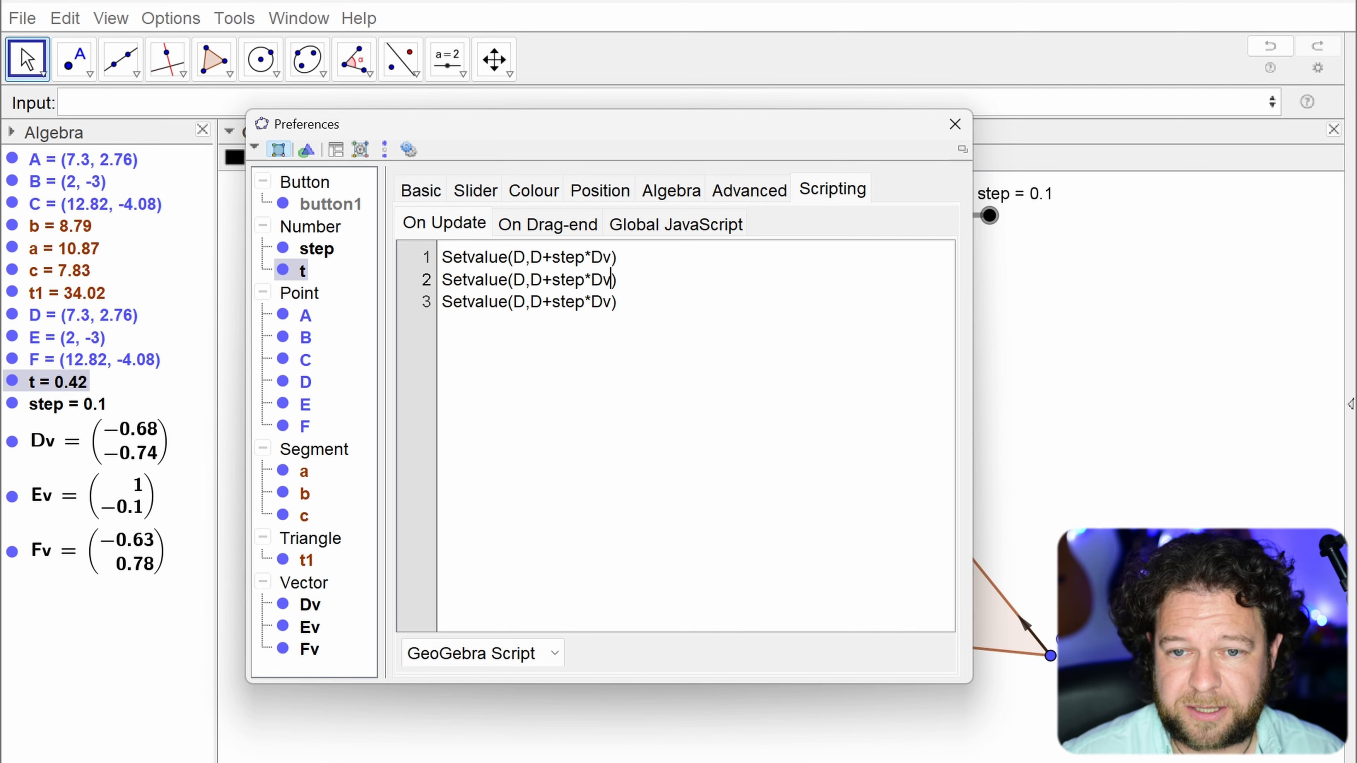
Step: Change the script's second line to Setvalue(E,E+step*Ev)
{"action": "key", "text": "Delete"}
{"action": "type", "text": "E"}
{"action": "key", "text": "Right"}
{"action": "key", "text": "Right"}
{"action": "key", "text": "Delete"}
{"action": "key", "text": "Delete"}
{"action": "type", "text": "E+"}
{"action": "key", "text": "Right"}
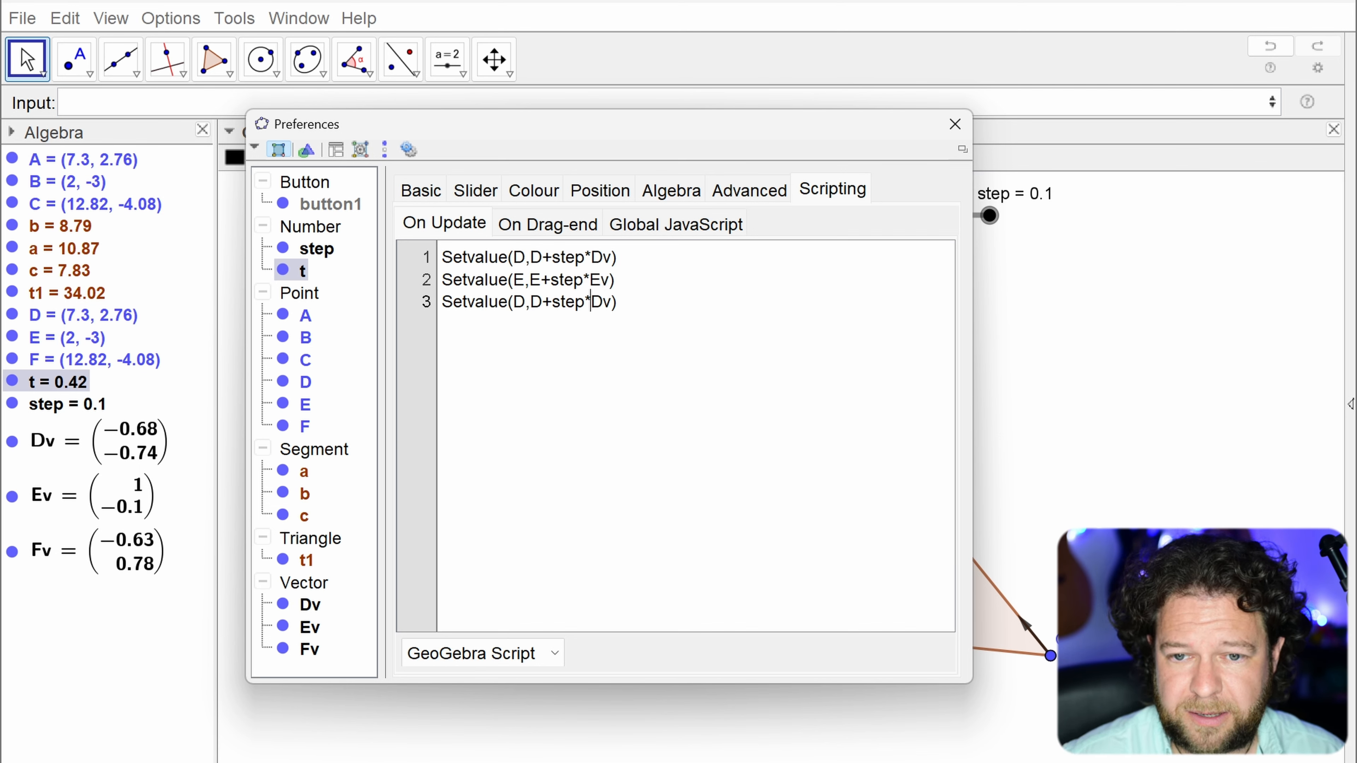
Step: Change the script's third line to Setvalue(F,F+step*Fv) and close the properties of t
{"action": "key", "text": "Left"}
{"action": "key", "text": "BackSpace"}
{"action": "type", "text": "F"}
{"action": "key", "text": "BackSpace"}
{"action": "type", "text": "F"}
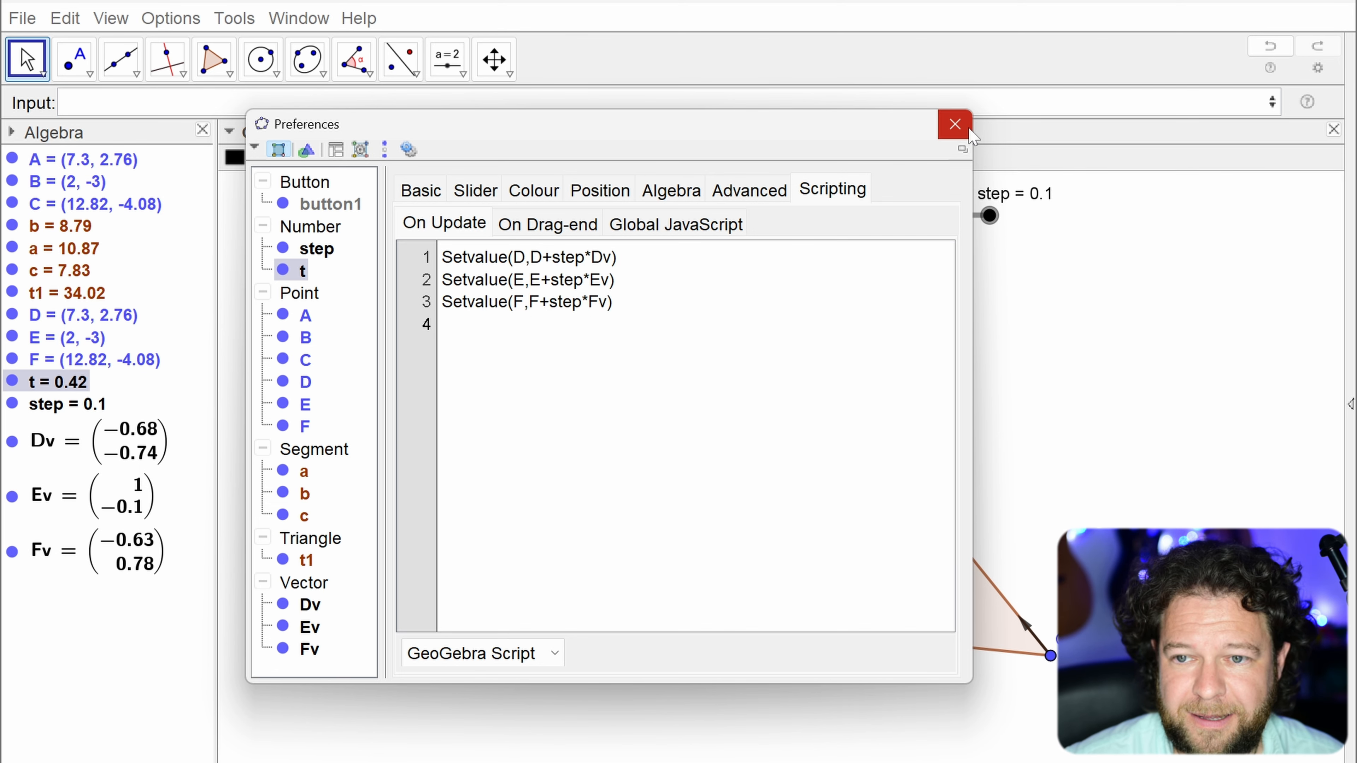
{"action": "left_click", "coordinate": [954, 124]}
Step: Test the chase by moving slider t to 0.52 and by animating t, resetting the points after each run
{"action": "mouse_move", "coordinate": [361, 234]}
{"action": "left_mouse_down"}
{"action": "mouse_move", "coordinate": [453, 266]}
{"action": "mouse_move", "coordinate": [327, 248]}
{"action": "mouse_move", "coordinate": [415, 279]}
{"action": "mouse_move", "coordinate": [350, 272]}
{"action": "mouse_move", "coordinate": [412, 251]}
{"action": "mouse_move", "coordinate": [379, 245]}
{"action": "left_mouse_up"}
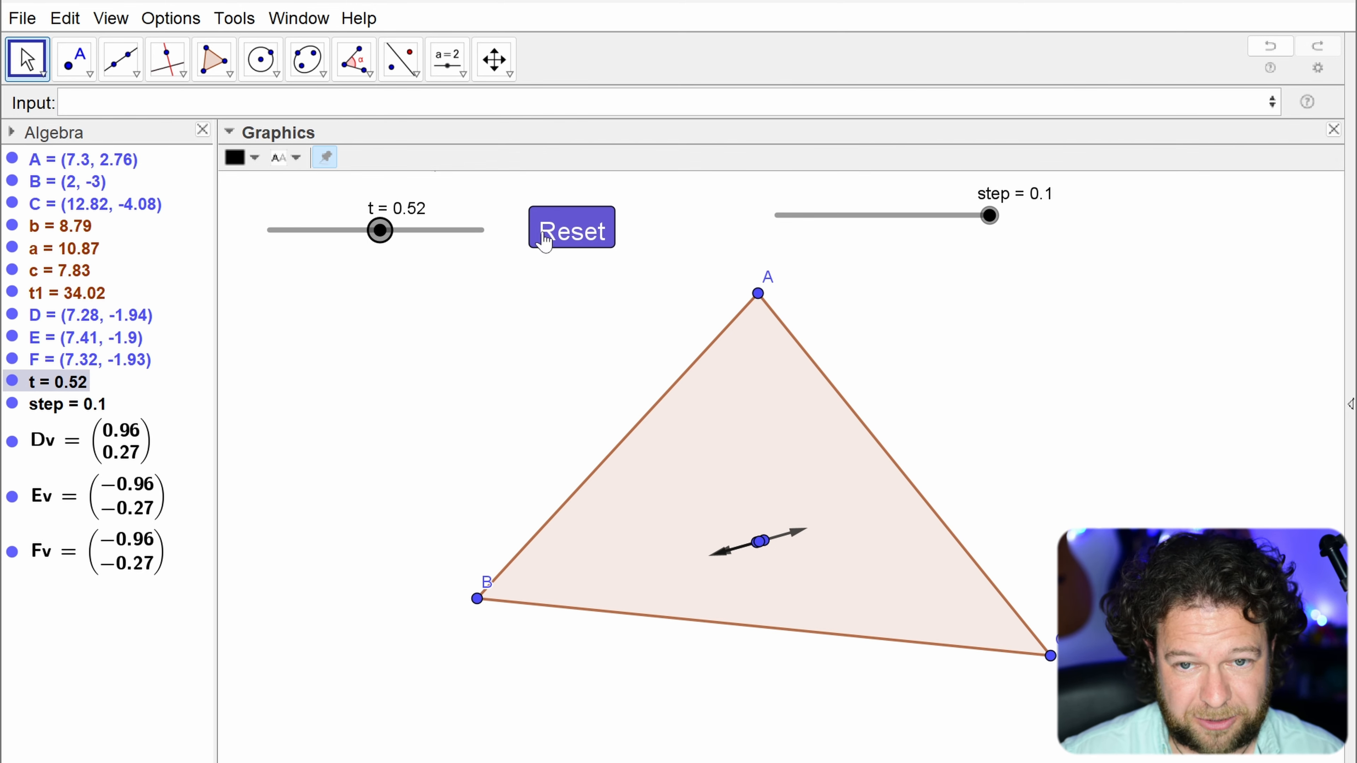
{"action": "left_click", "coordinate": [565, 235]}
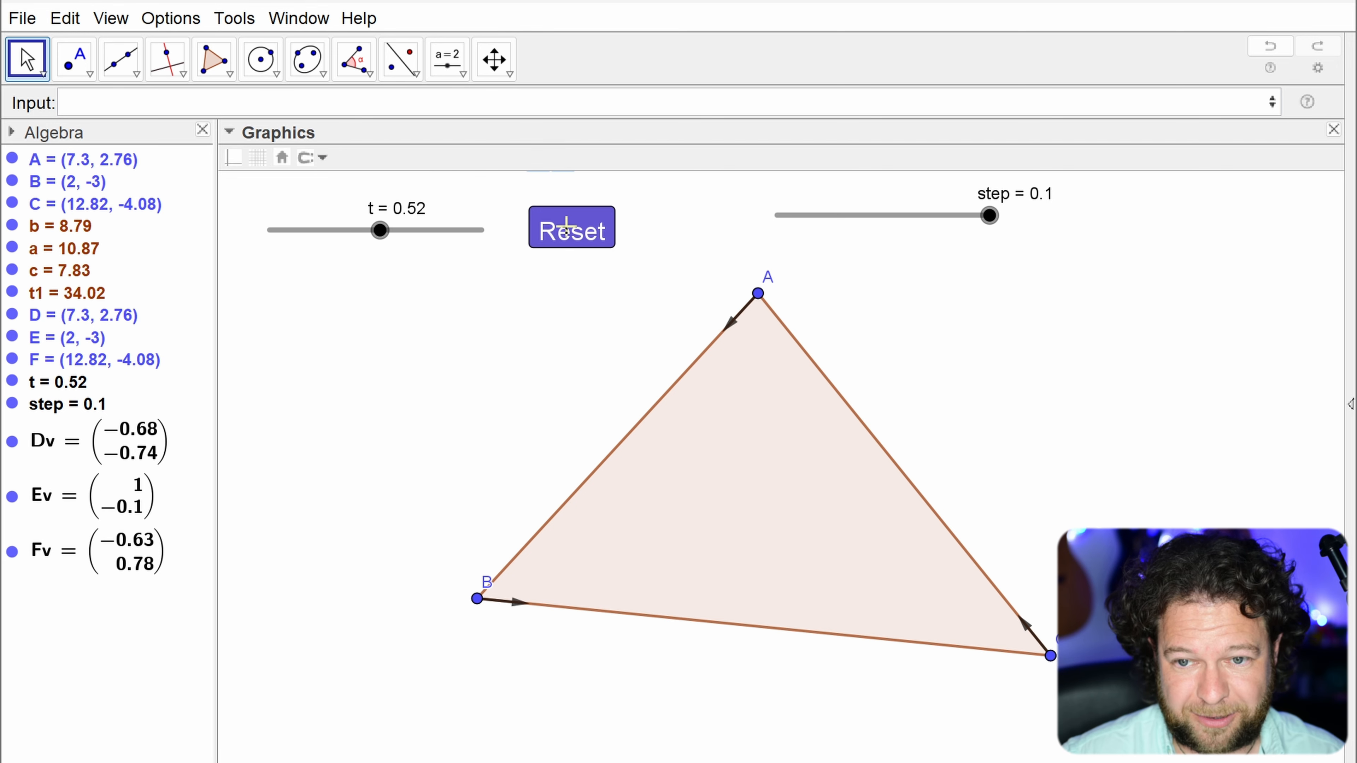
{"action": "right_click", "coordinate": [380, 236]}
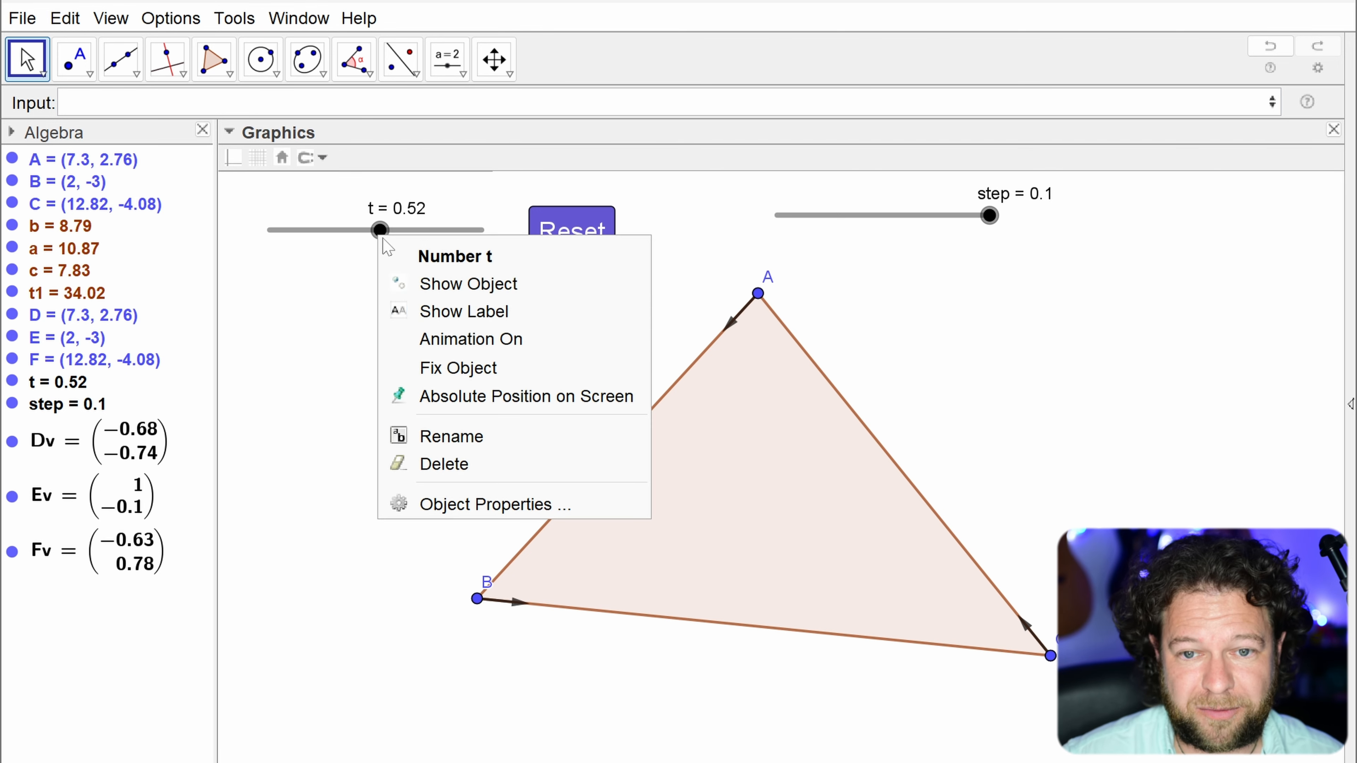
{"action": "left_click", "coordinate": [460, 342]}
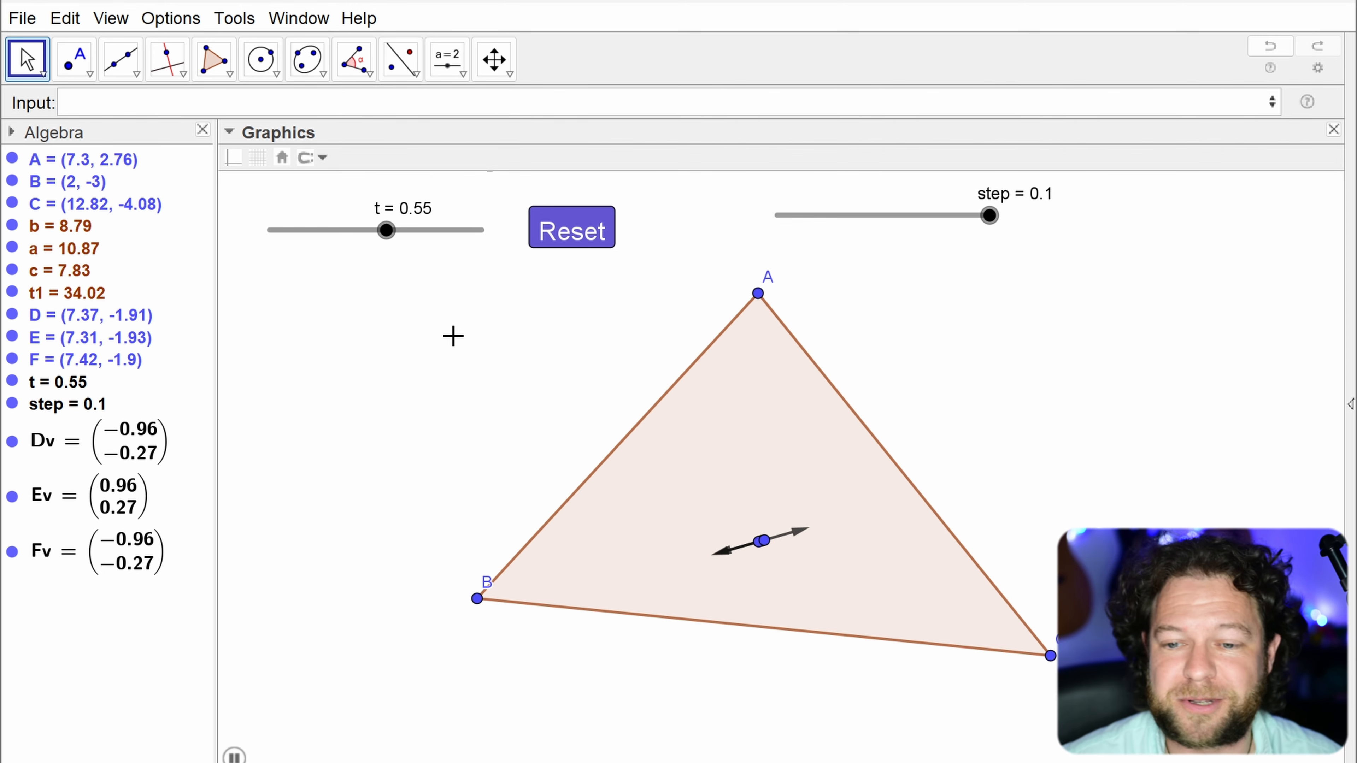
{"action": "left_click", "coordinate": [578, 238]}
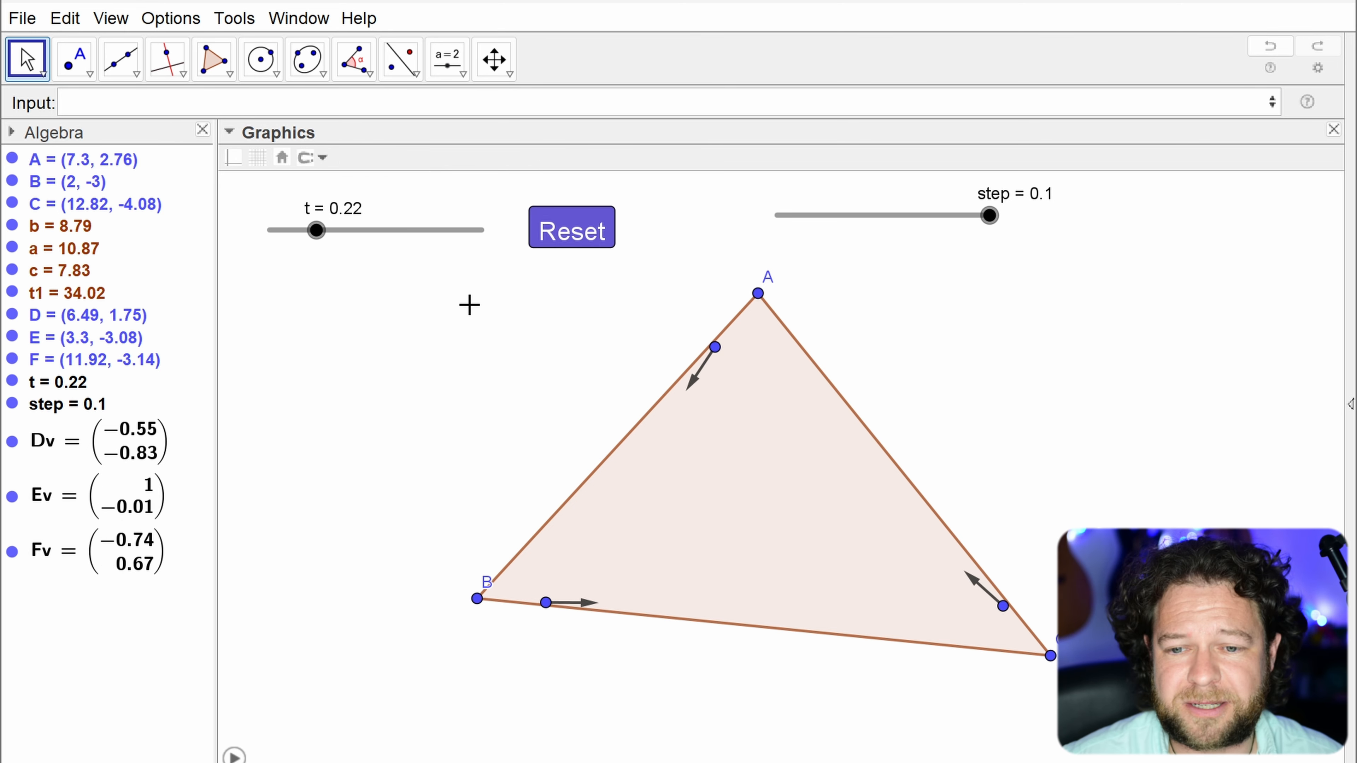
{"action": "left_click", "coordinate": [558, 219]}
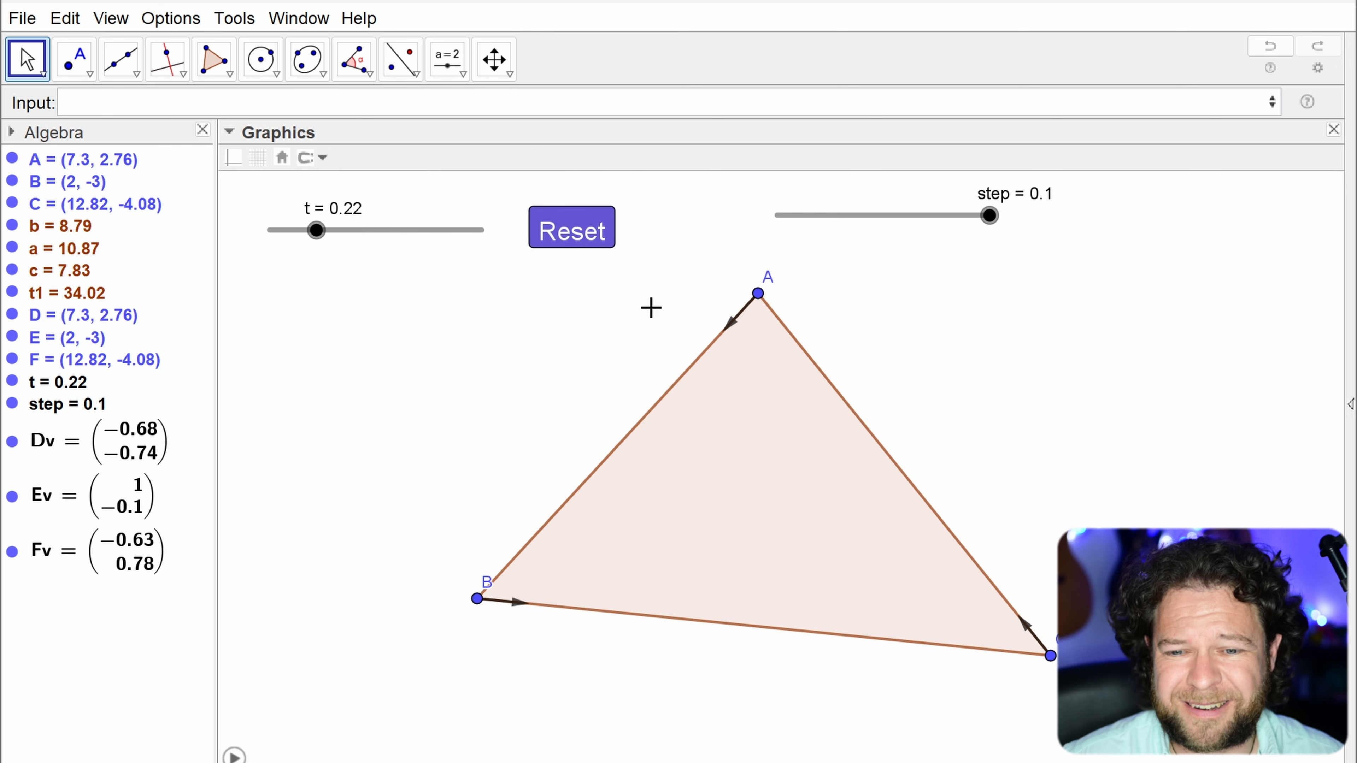
Step: Lower the step slider to 0.01 and start the animation of slider t
{"action": "left_click_drag", "start_coordinate": [986, 225], "coordinate": [805, 224]}
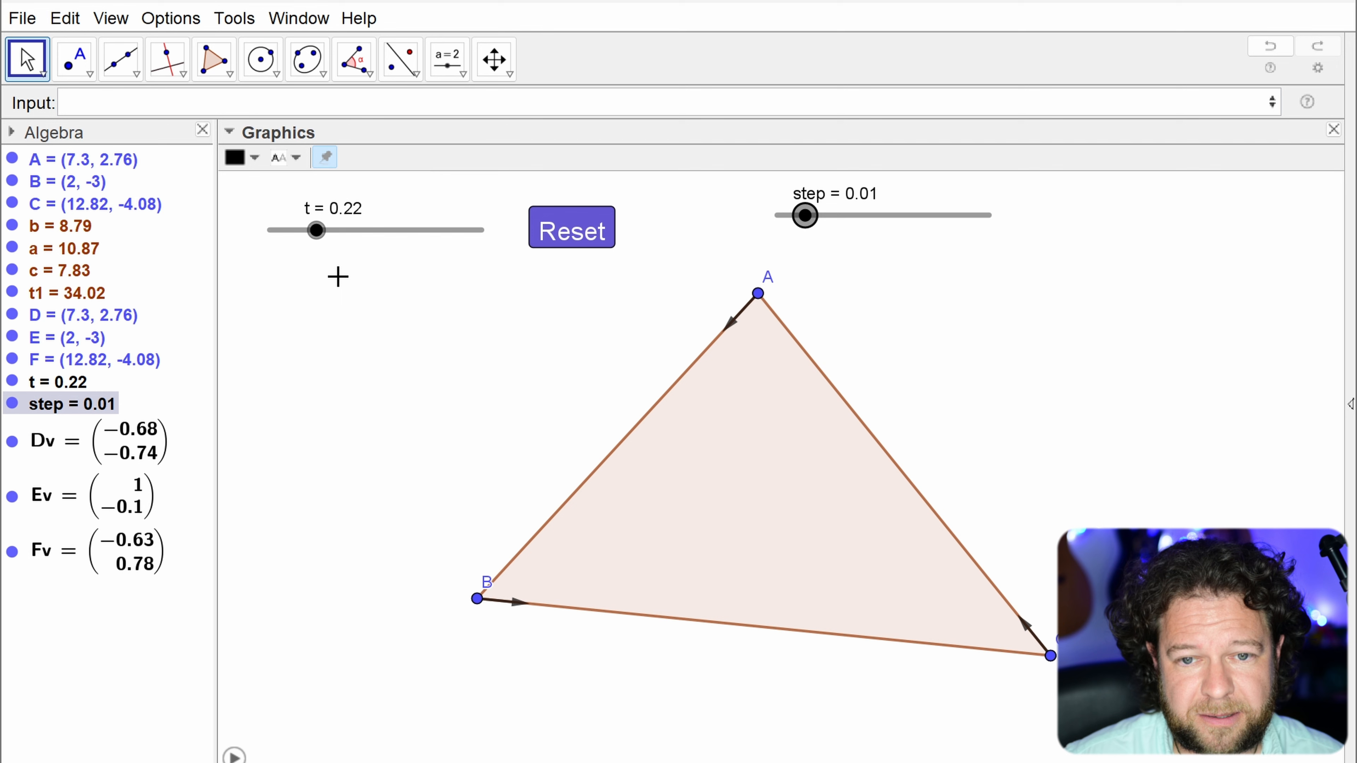
{"action": "right_click", "coordinate": [317, 231]}
{"action": "left_click", "coordinate": [412, 336]}
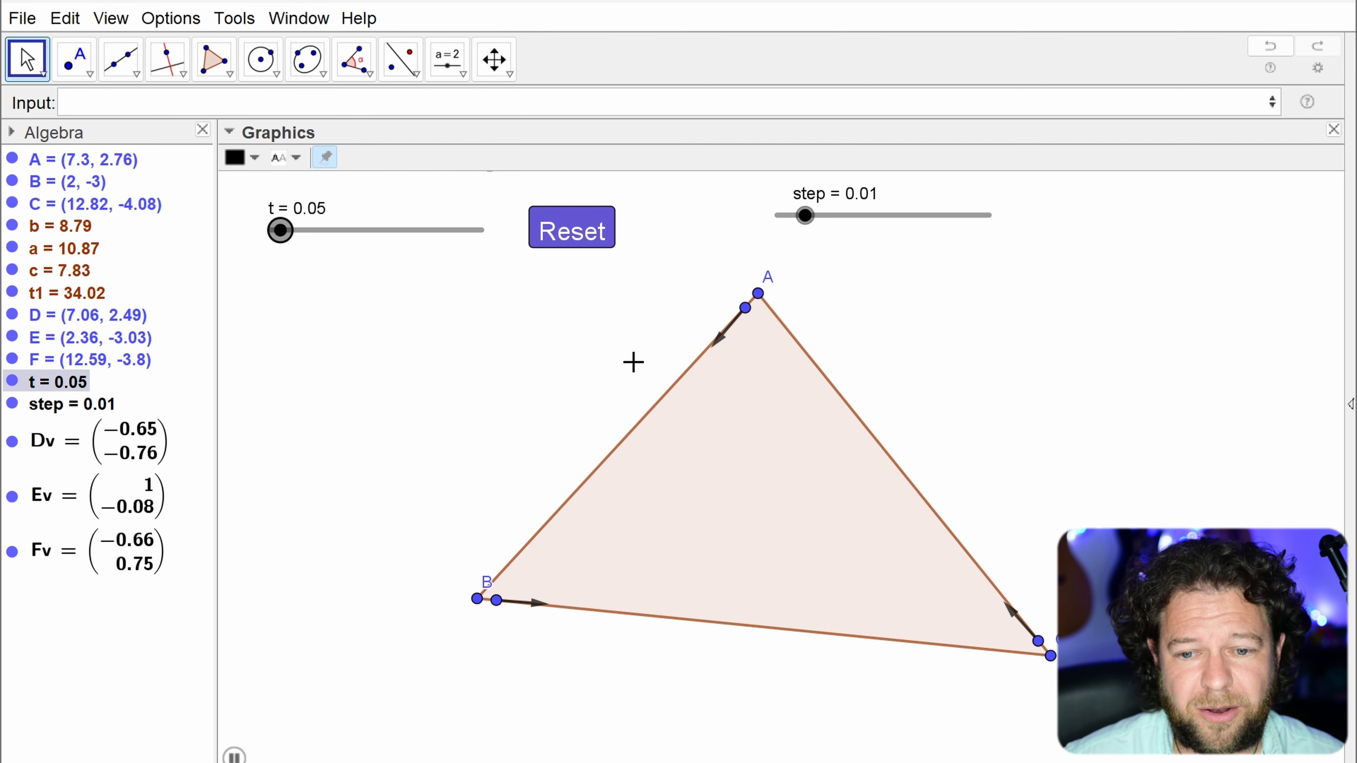
Step: Set the increment of slider t to 0.001 and its animation speed to 10
{"action": "right_click", "coordinate": [298, 229]}
{"action": "left_click", "coordinate": [438, 500]}
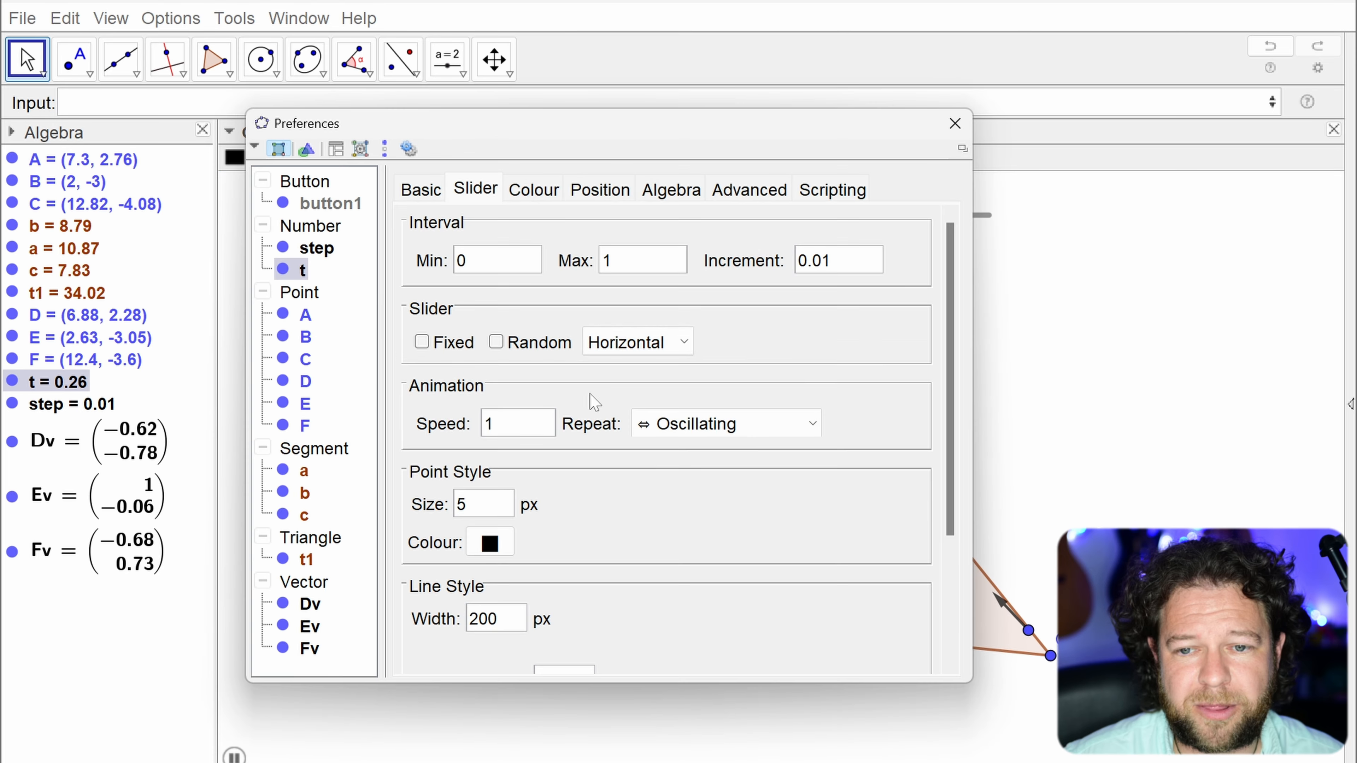
{"action": "left_click", "coordinate": [821, 262]}
{"action": "type", "text": "0"}
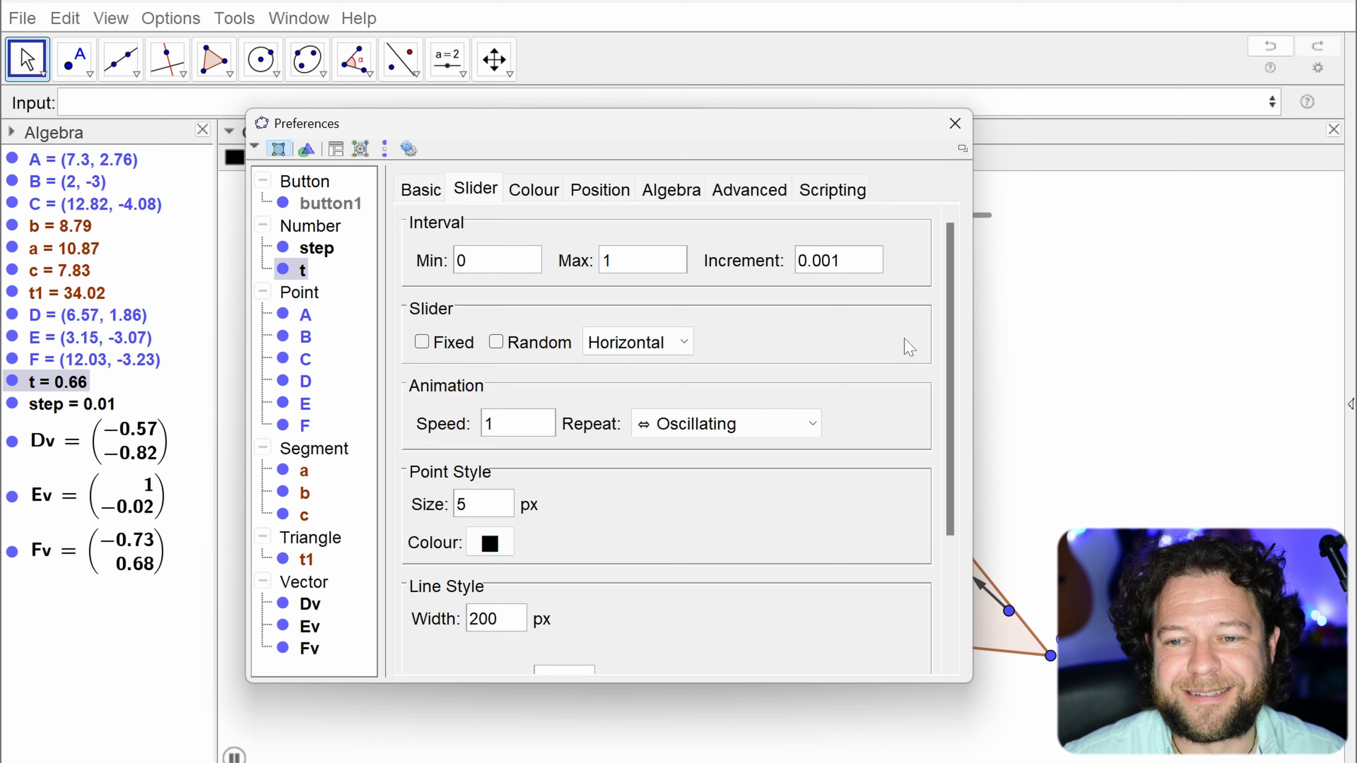
{"action": "left_click", "coordinate": [491, 424]}
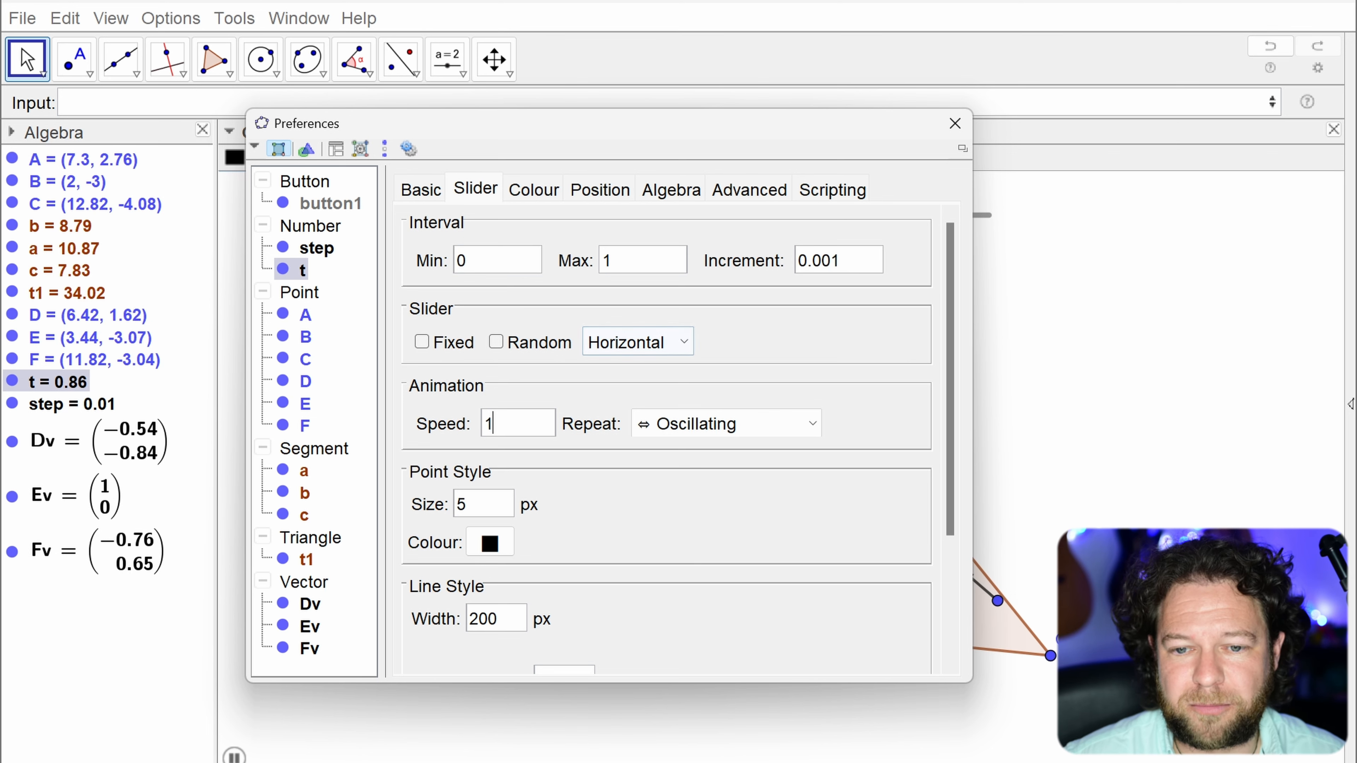
{"action": "type", "text": "0"}
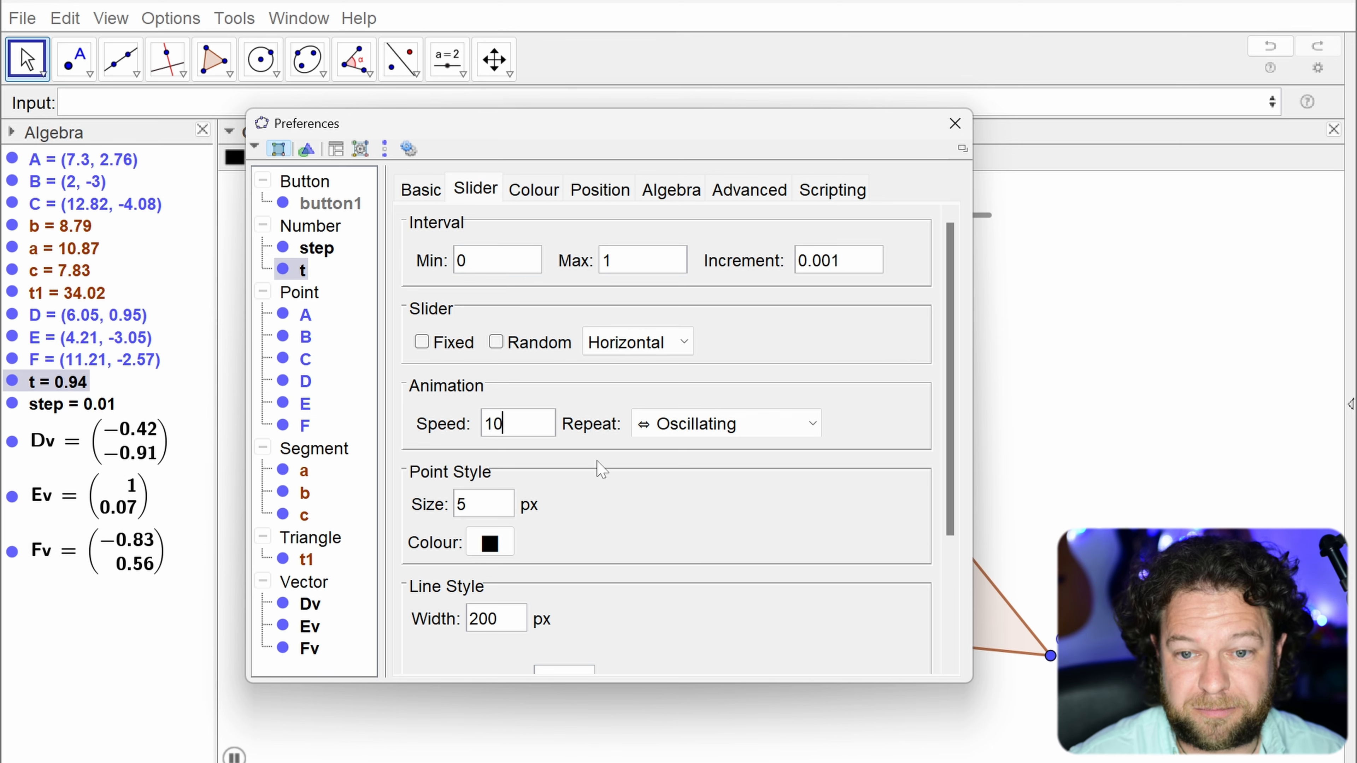
{"action": "left_click", "coordinate": [954, 124]}
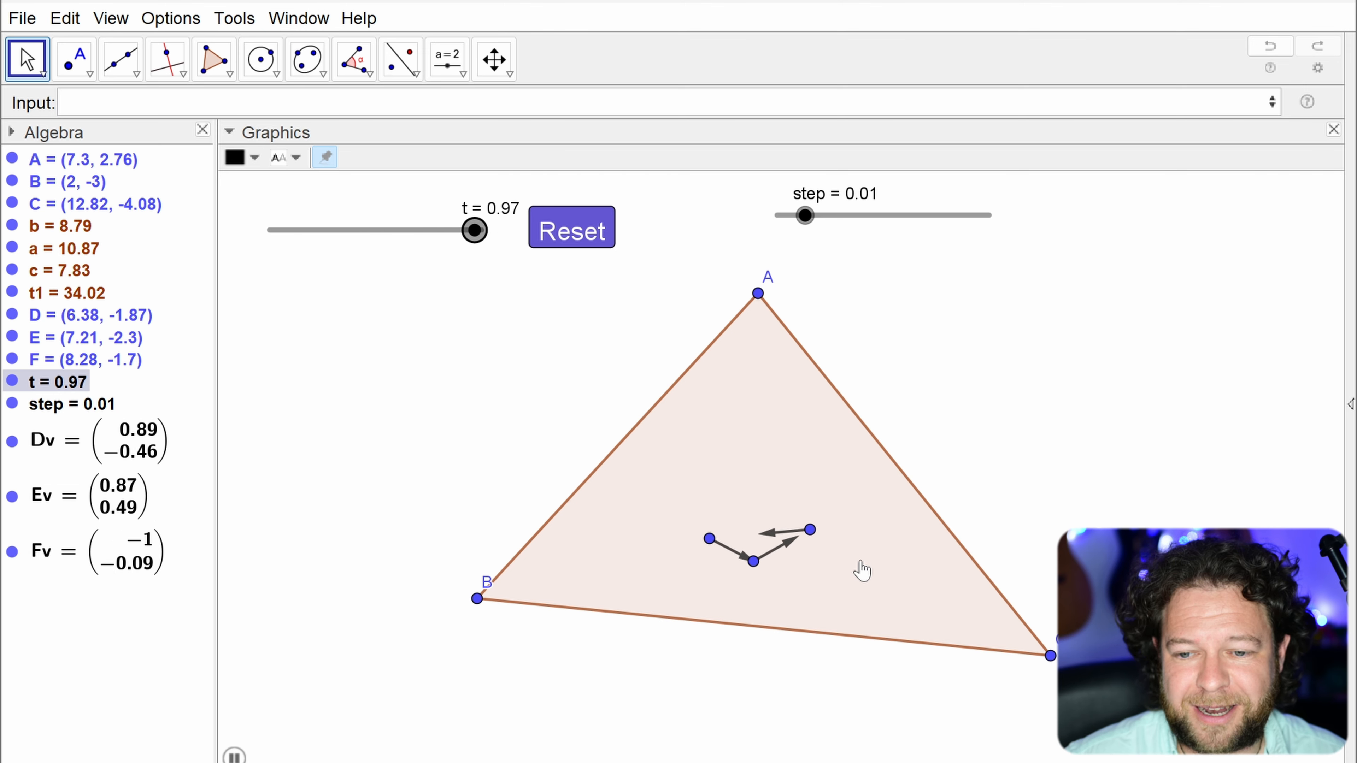
Step: Raise the step slider to 0.05 and then 0.07, resetting the points to rerun the chase
{"action": "left_click_drag", "start_coordinate": [805, 215], "coordinate": [888, 216]}
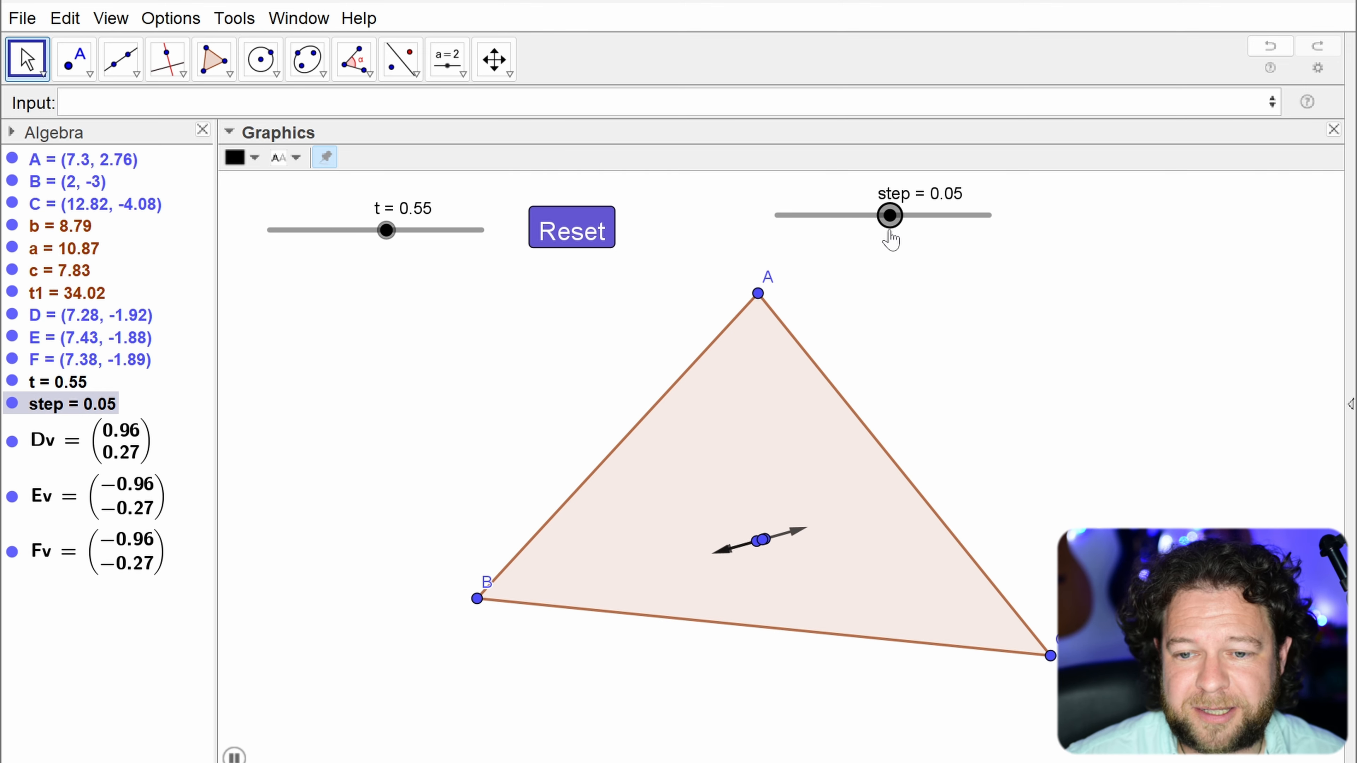
{"action": "left_click", "coordinate": [590, 237]}
{"action": "left_click_drag", "start_coordinate": [889, 216], "coordinate": [921, 234]}
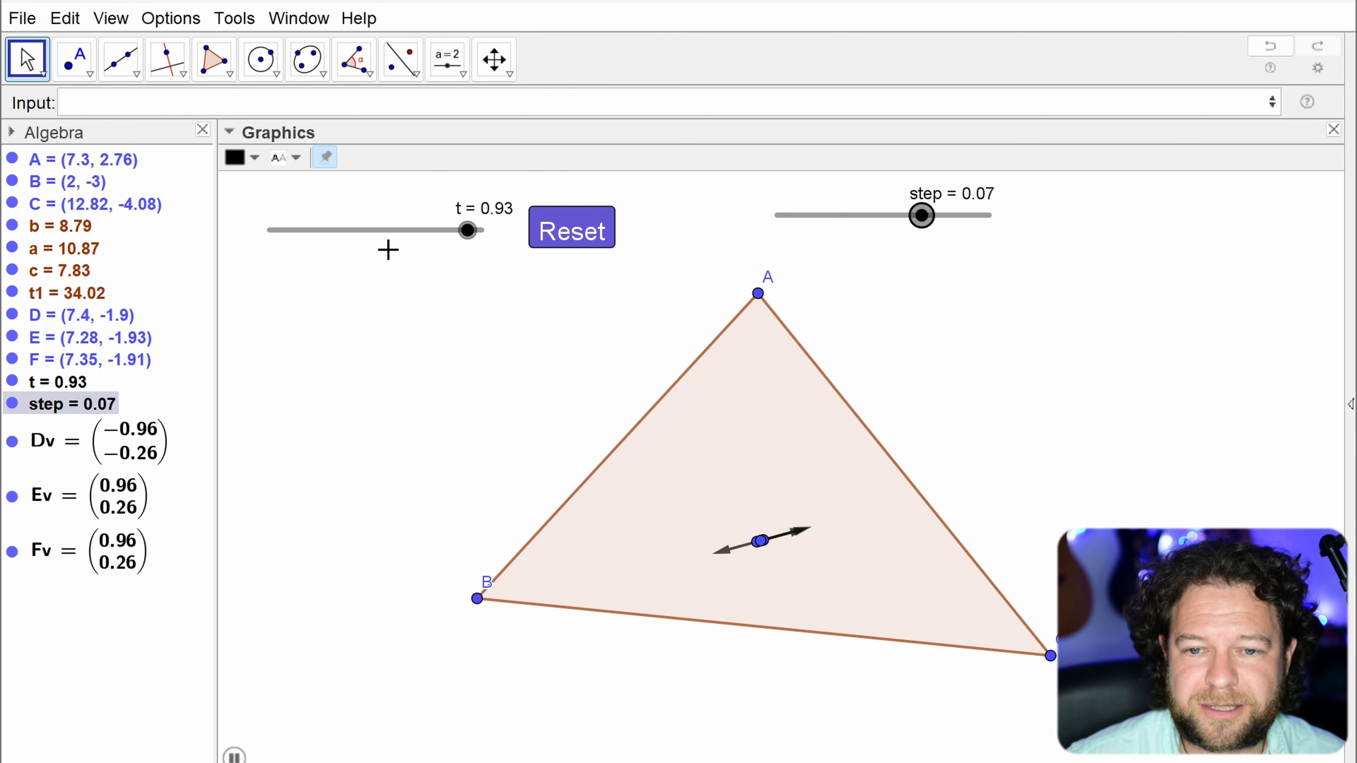
{"action": "left_click", "coordinate": [590, 236]}
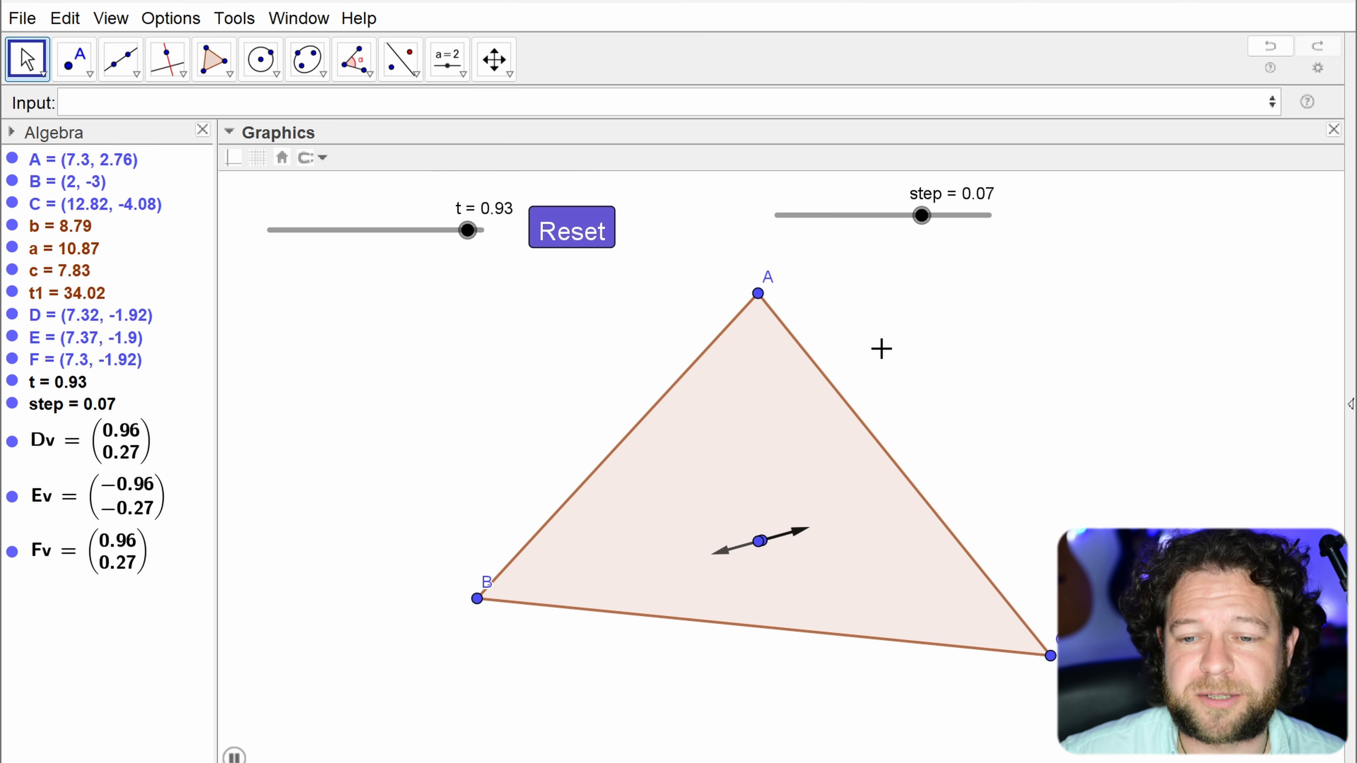
{"action": "left_click", "coordinate": [570, 247]}
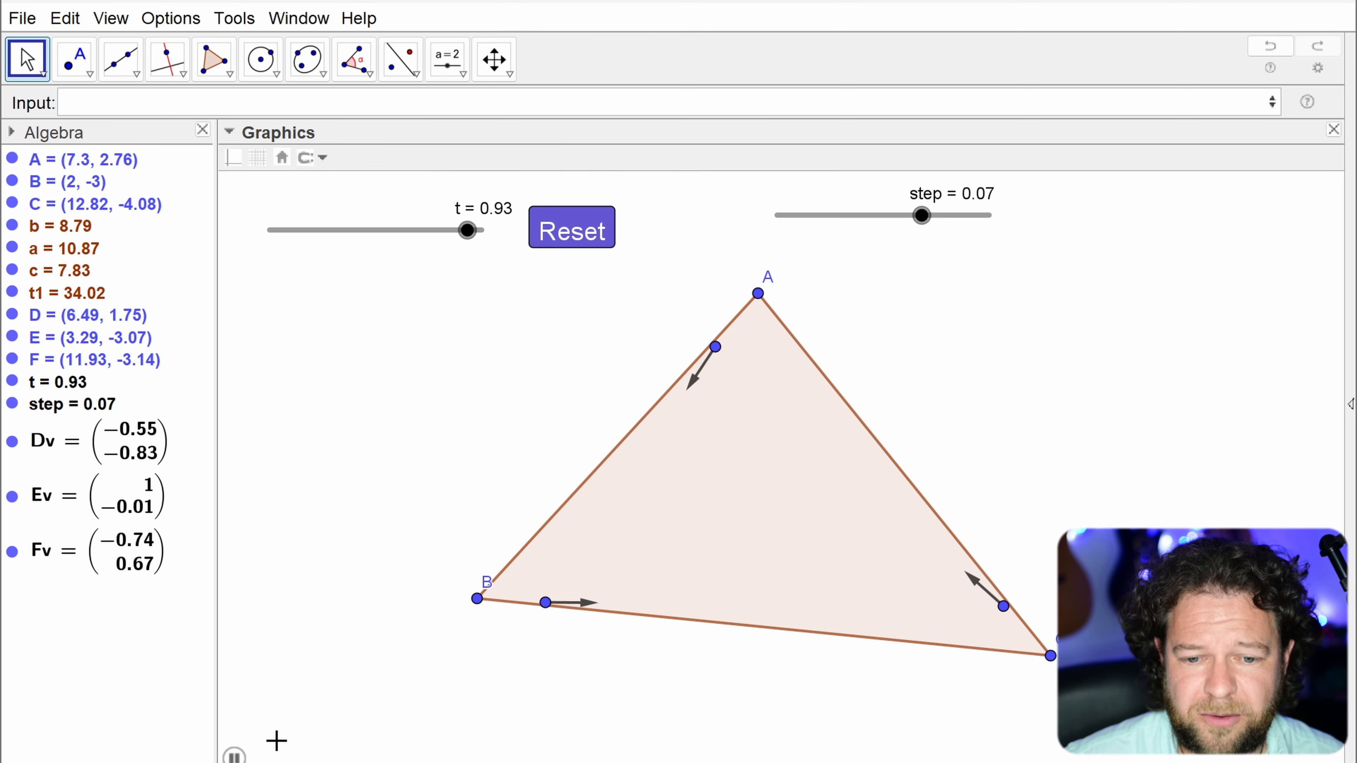
Step: Turn on the trace for points D, E and F together
{"action": "left_click", "coordinate": [80, 314]}
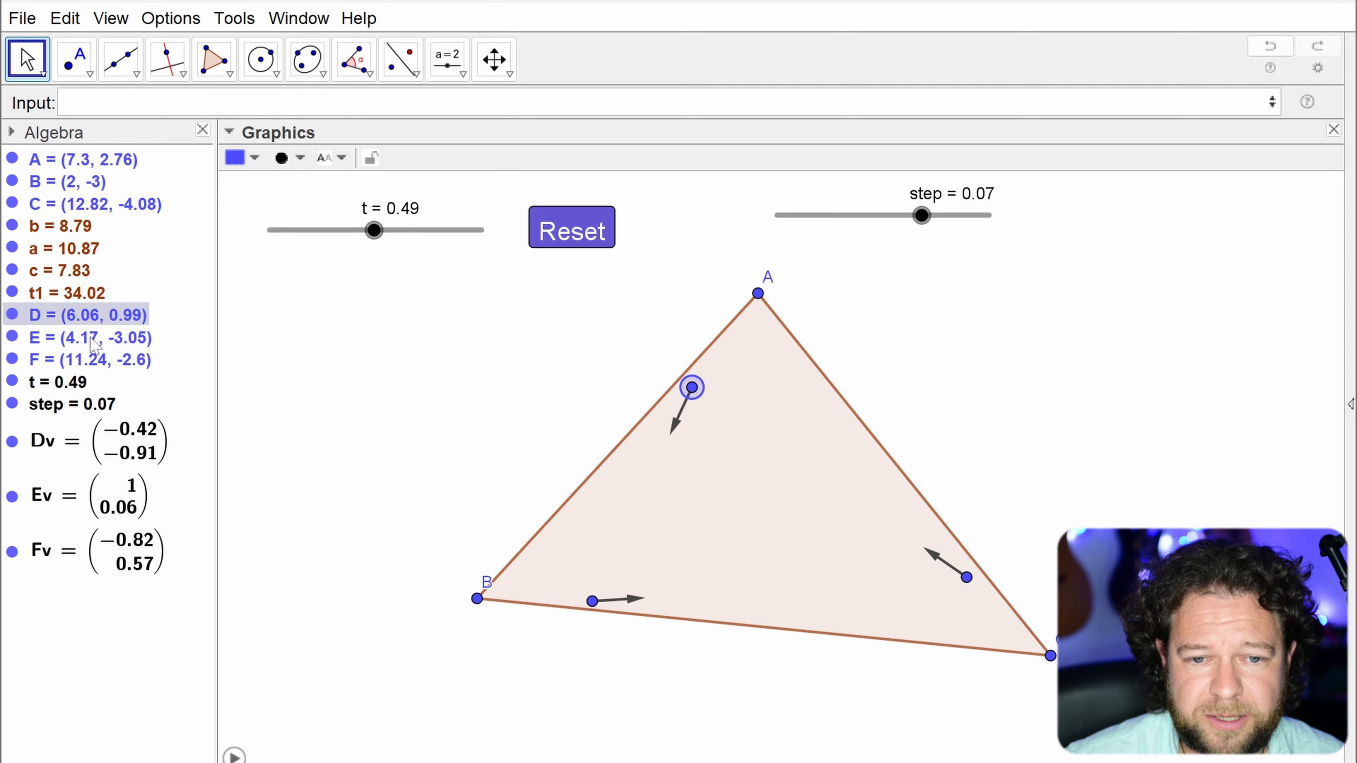
{"action": "left_click", "coordinate": [80, 359], "text": "shift"}
{"action": "right_click", "coordinate": [90, 360]}
{"action": "left_click", "coordinate": [172, 518]}
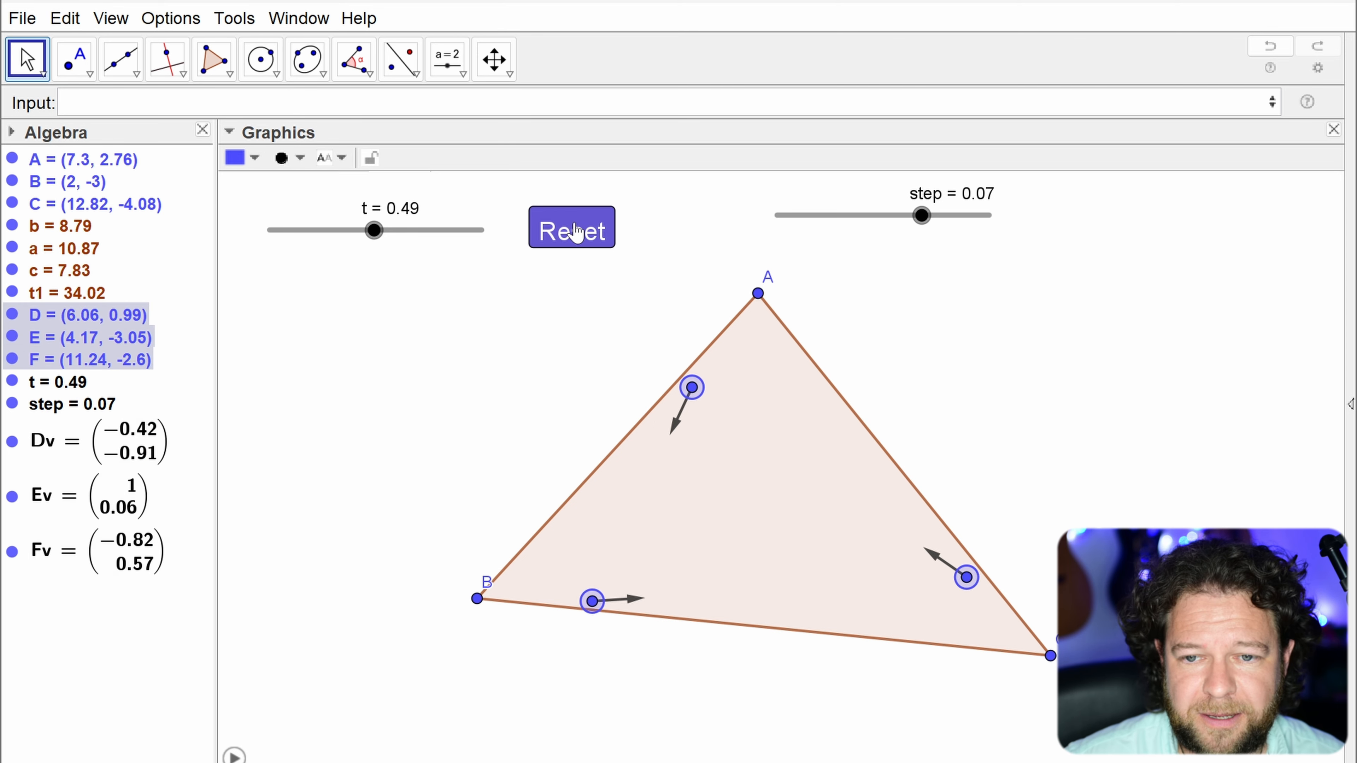
Step: Reset the points, refresh the view and animate slider t to trace the chase paths
{"action": "left_click", "coordinate": [570, 235]}
{"action": "key", "text": "ctrl+f"}
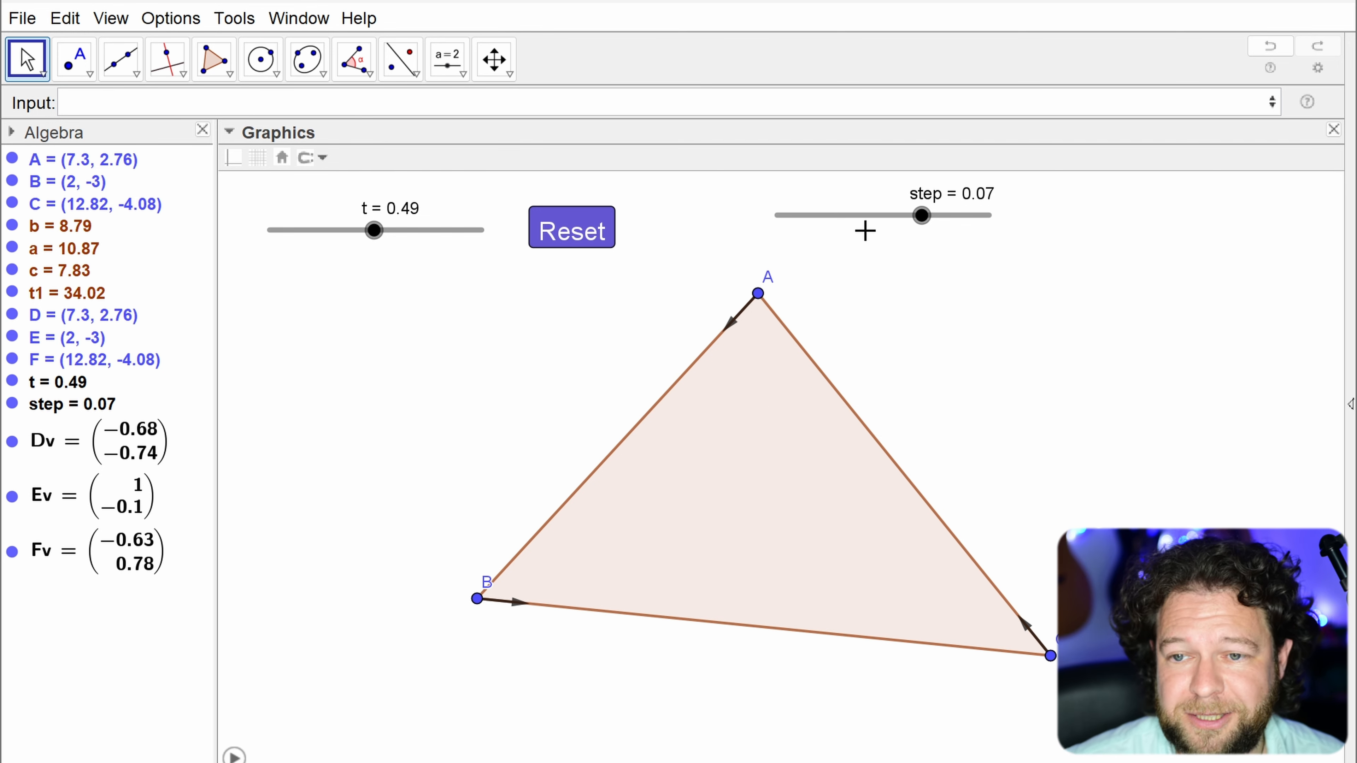
{"action": "right_click", "coordinate": [381, 240]}
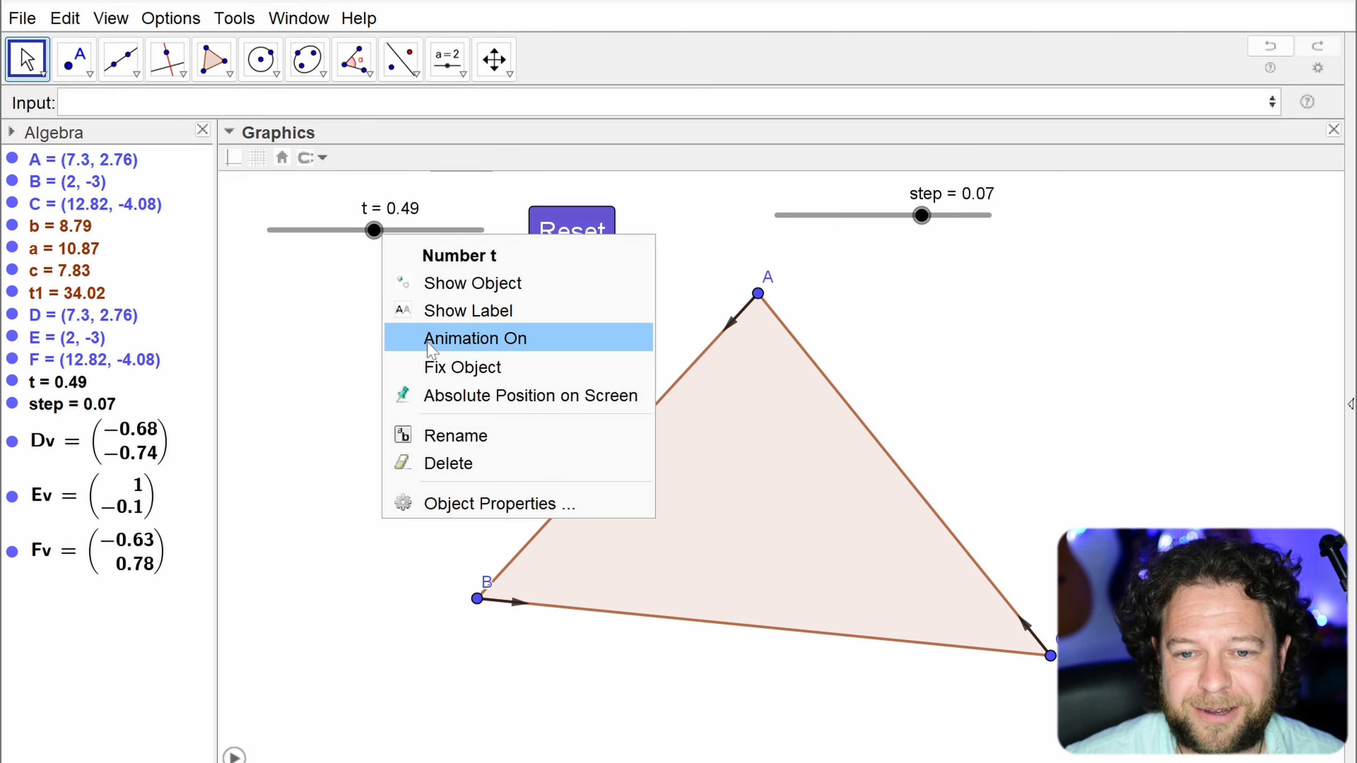
{"action": "left_click", "coordinate": [420, 336]}
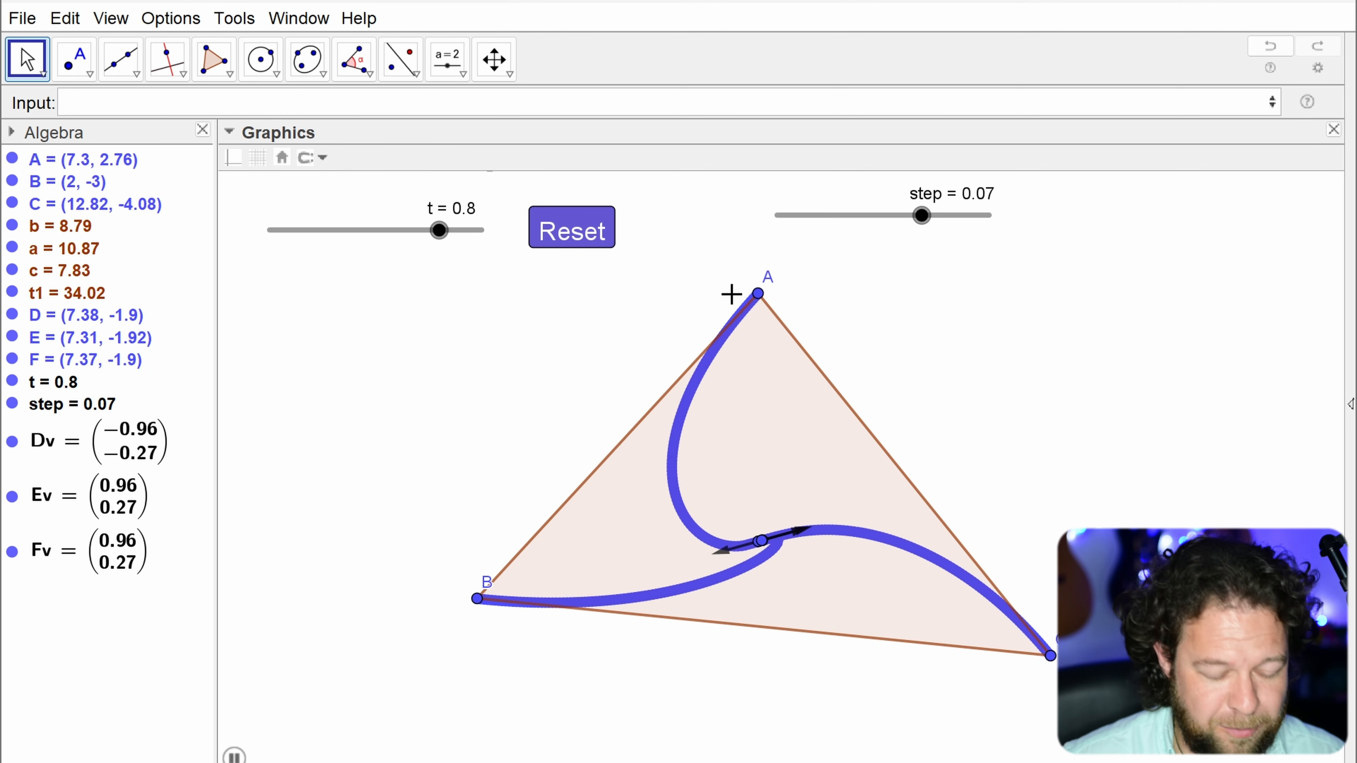
Step: Move vertex A to about (2.26, 3.1) and reset the points to trace the chase in the reshaped triangle
{"action": "left_click_drag", "start_coordinate": [758, 293], "coordinate": [493, 279]}
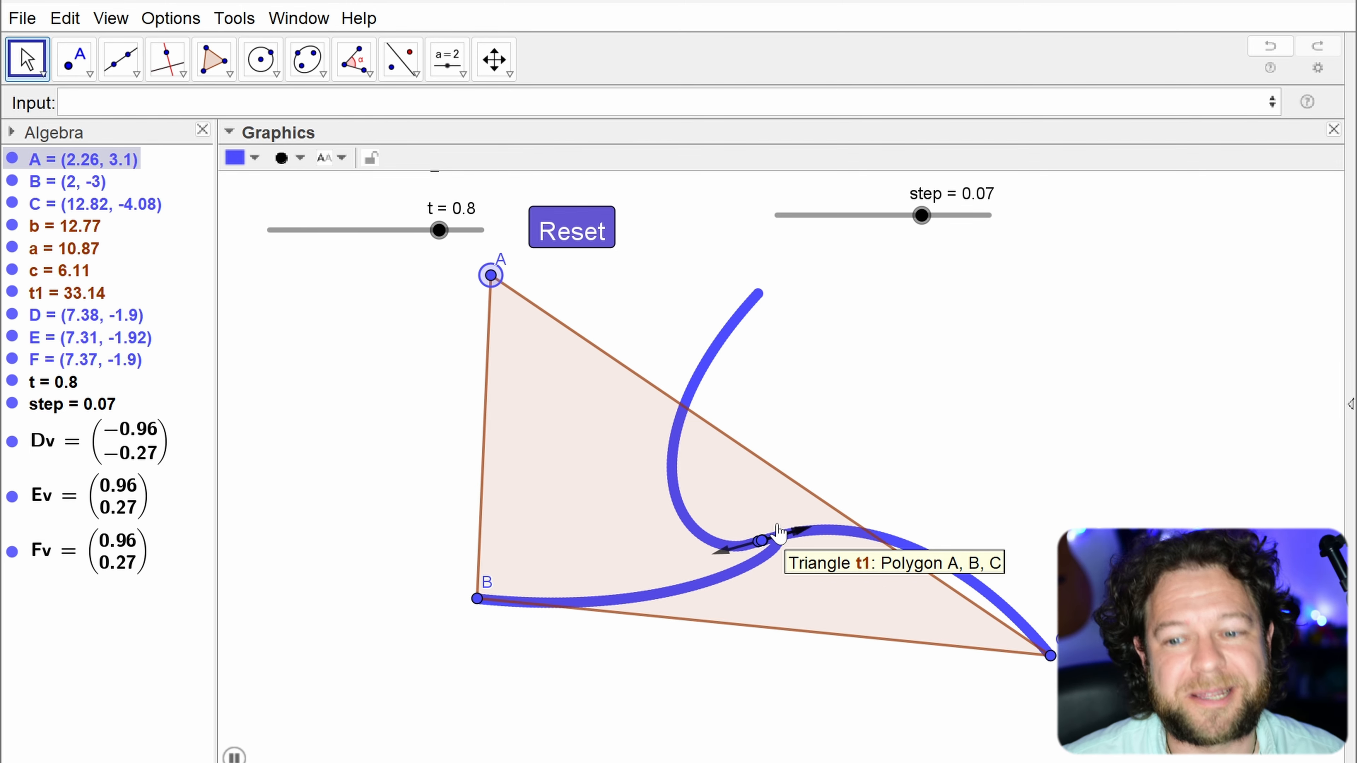
{"action": "left_click", "coordinate": [571, 231]}
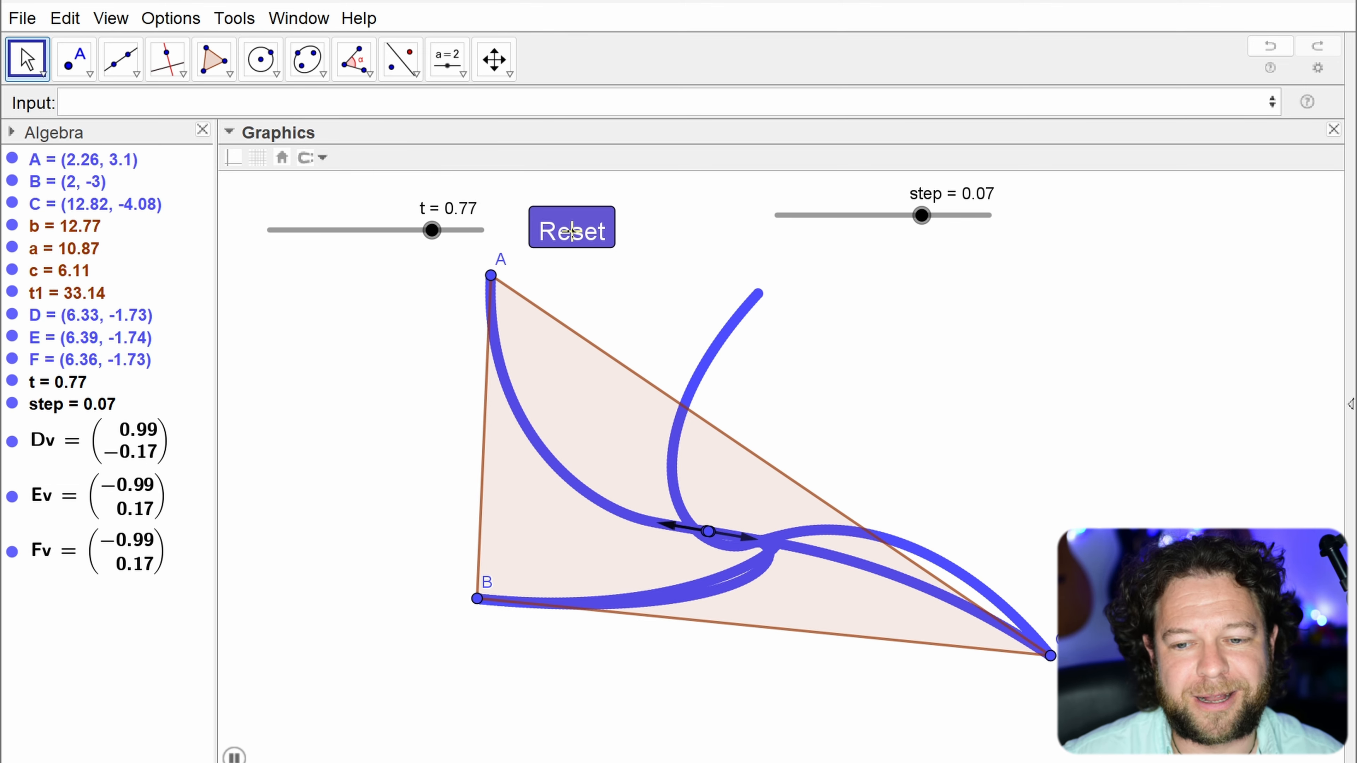
{"action": "left_click", "coordinate": [555, 247]}
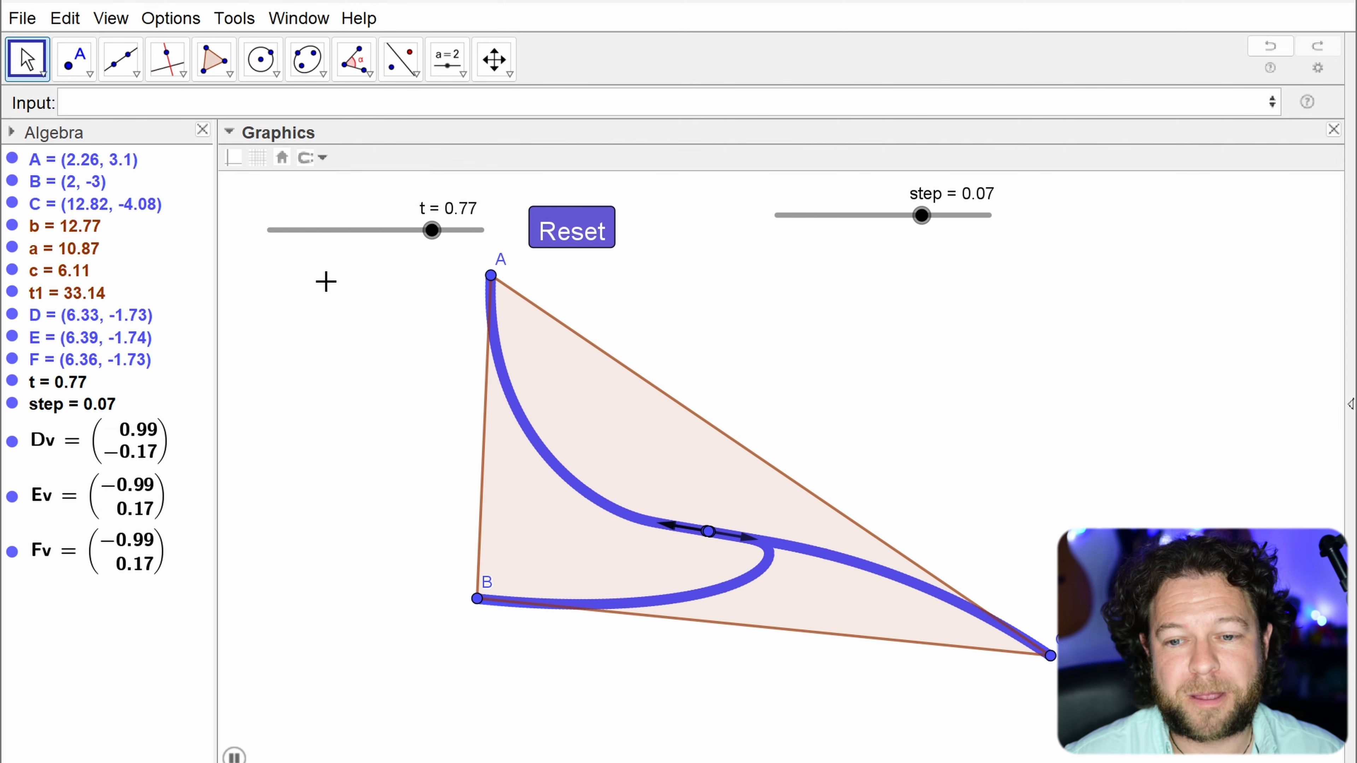
Step: Reshape the triangle by moving vertex A to about (8.36, 2.4) and vertex C to about (10.94, -5.12)
{"action": "left_click_drag", "start_coordinate": [490, 276], "coordinate": [813, 313]}
{"action": "left_click_drag", "start_coordinate": [1050, 655], "coordinate": [950, 710]}
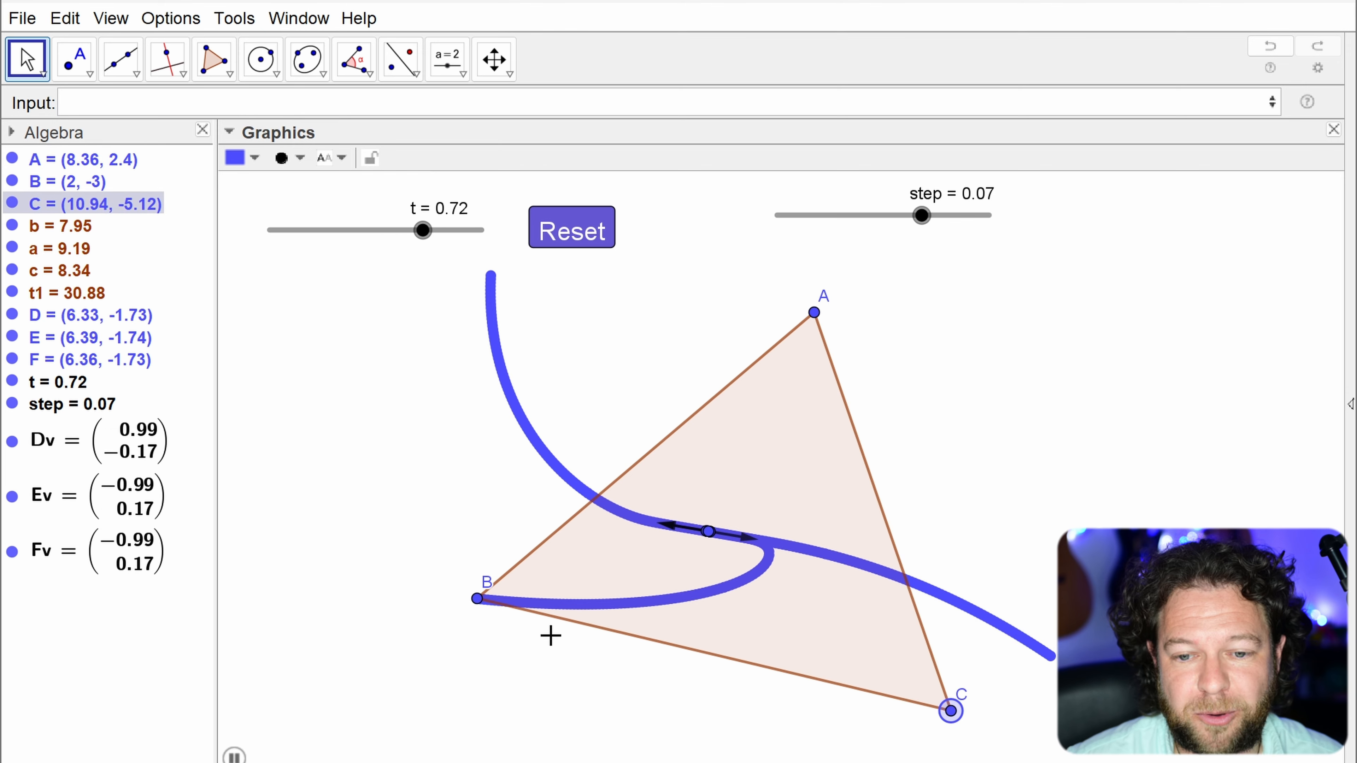
Step: Move triangle vertex B to about (-0.46, -1.3) and stop the animation of slider t
{"action": "left_click_drag", "start_coordinate": [477, 599], "coordinate": [346, 508]}
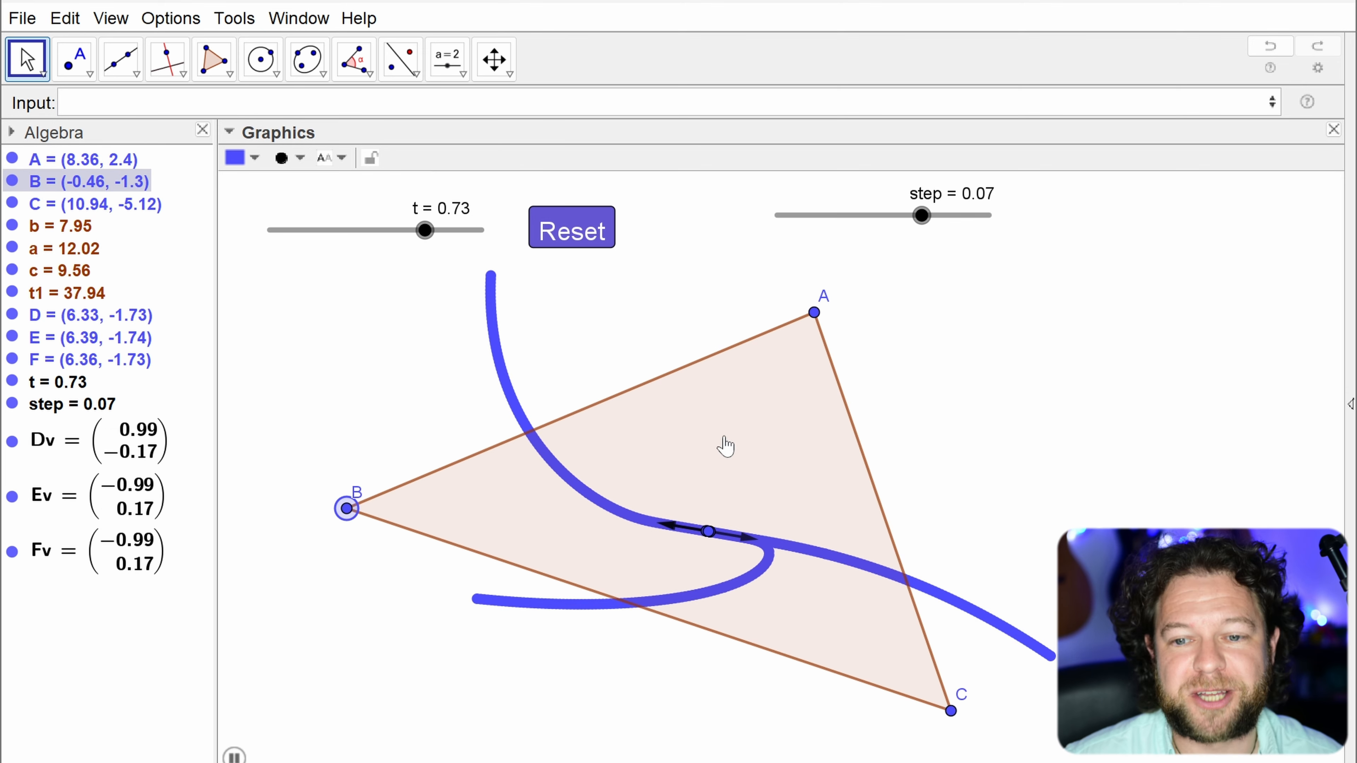
{"action": "left_click", "coordinate": [232, 751]}
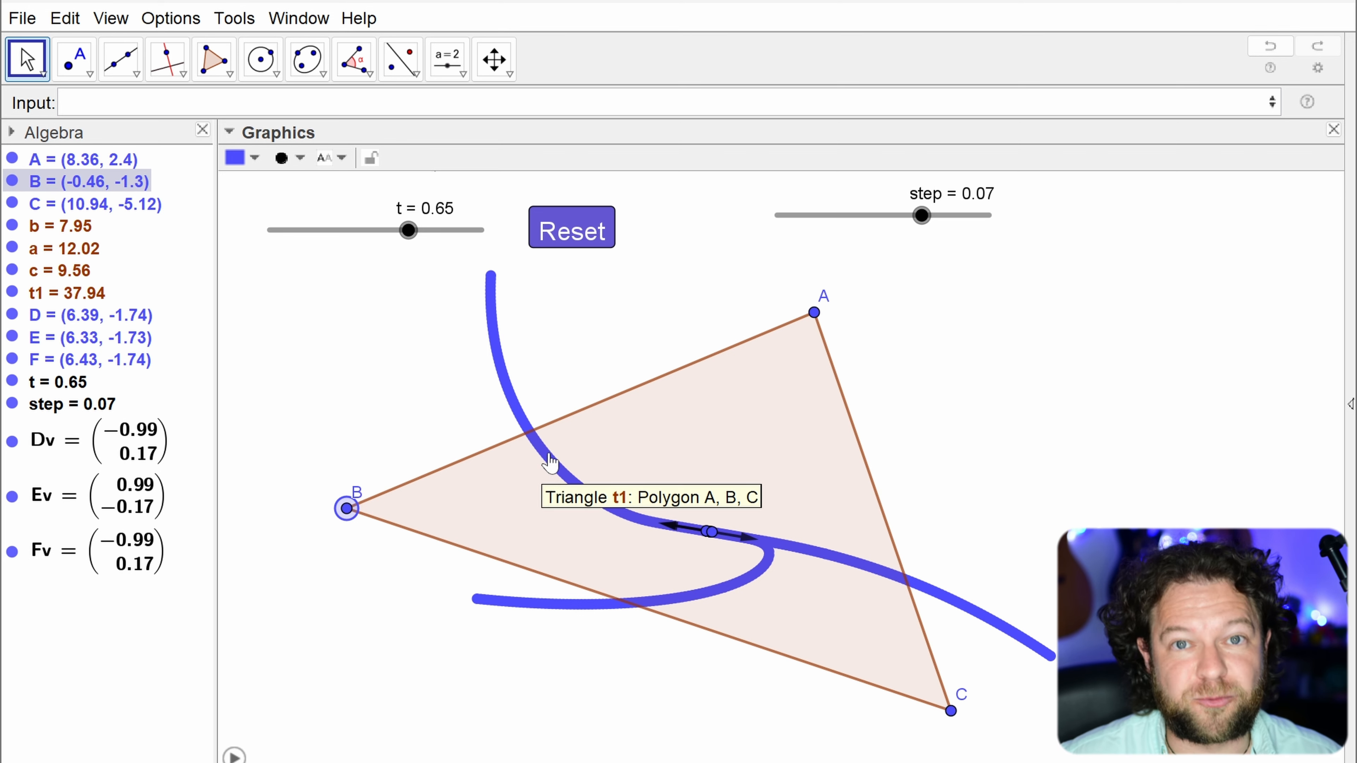
{"action": "left_click", "coordinate": [940, 411]}
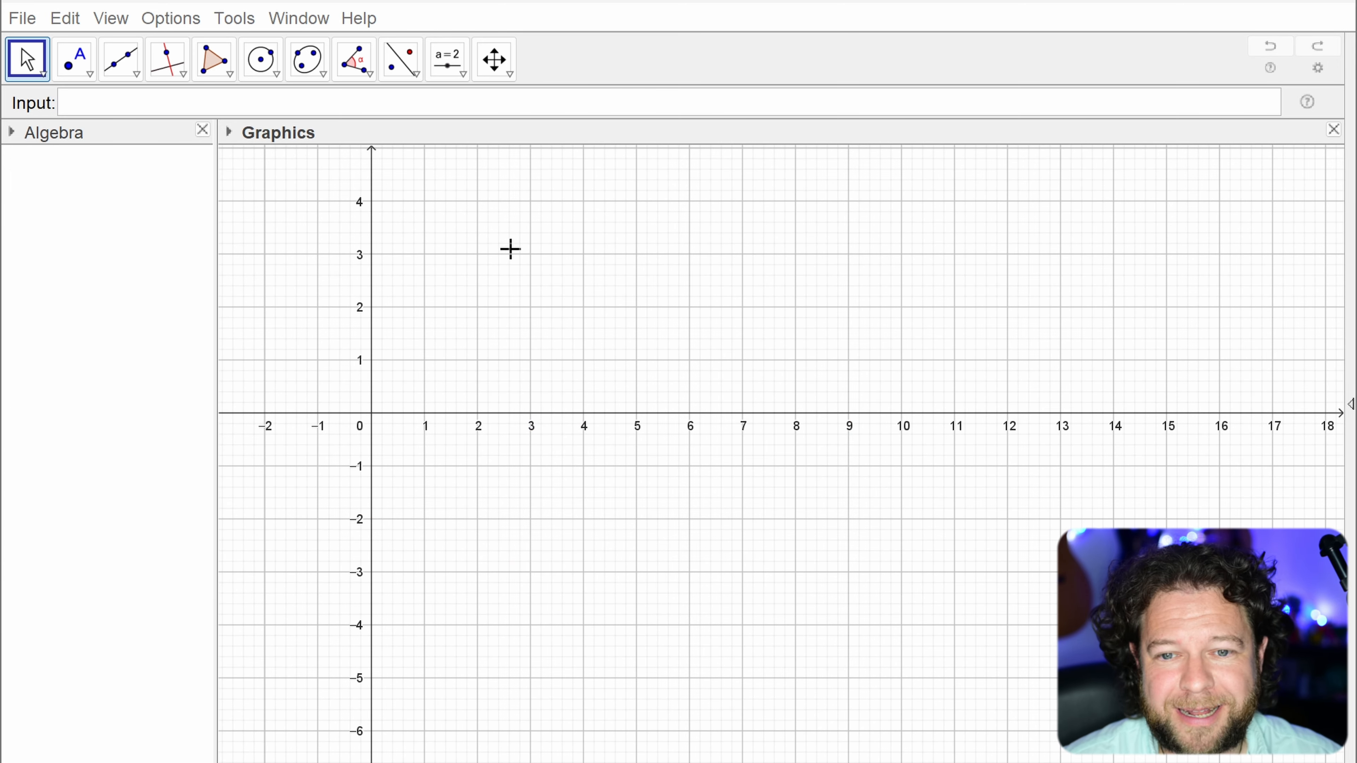
Step: Draw a pentagon with vertices at about (3.46, 3.04), (1.06, 1.2), (0.86, -2.64), (8.42, -4.56) and (9.44, 1.18)
{"action": "left_click", "coordinate": [214, 59]}
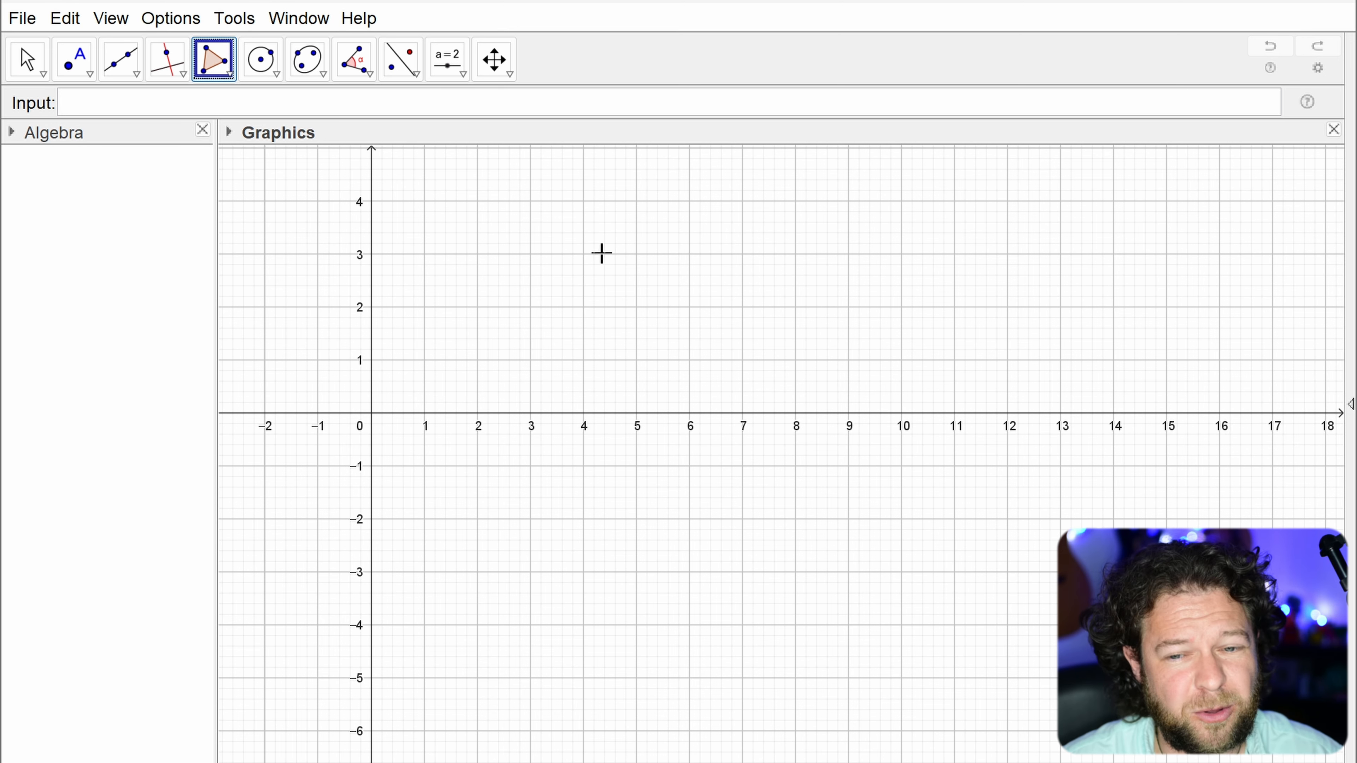
{"action": "left_click", "coordinate": [555, 251]}
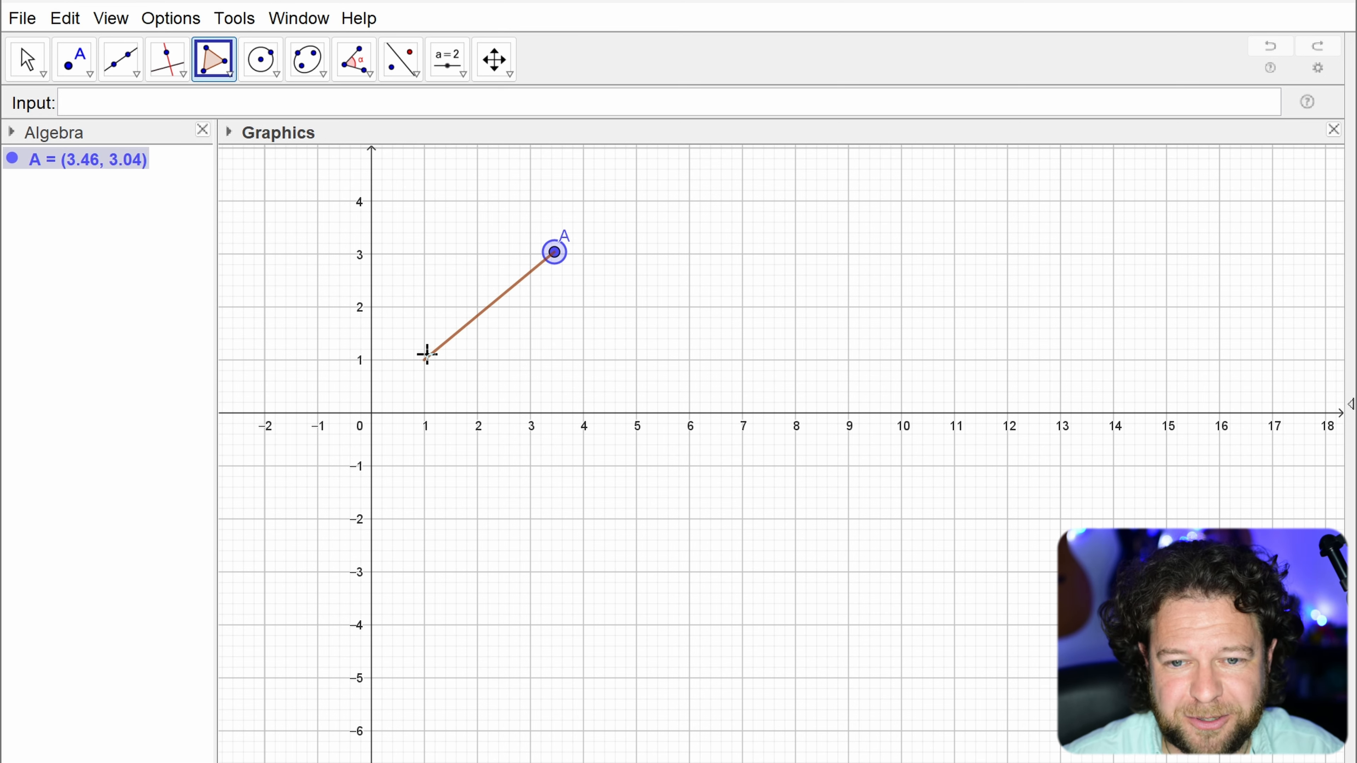
{"action": "left_click", "coordinate": [427, 350]}
{"action": "left_click", "coordinate": [416, 553]}
{"action": "left_click", "coordinate": [817, 655]}
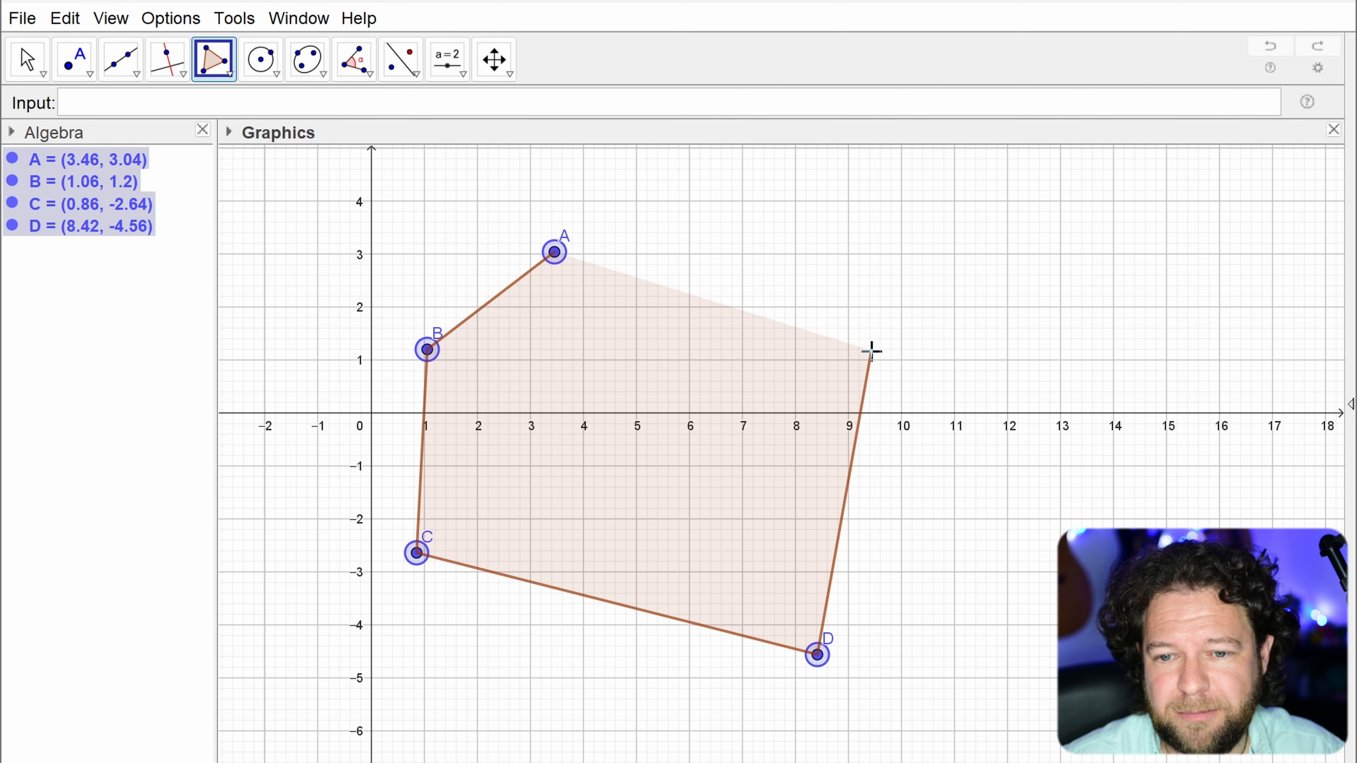
{"action": "left_click", "coordinate": [871, 351]}
{"action": "left_click", "coordinate": [554, 252]}
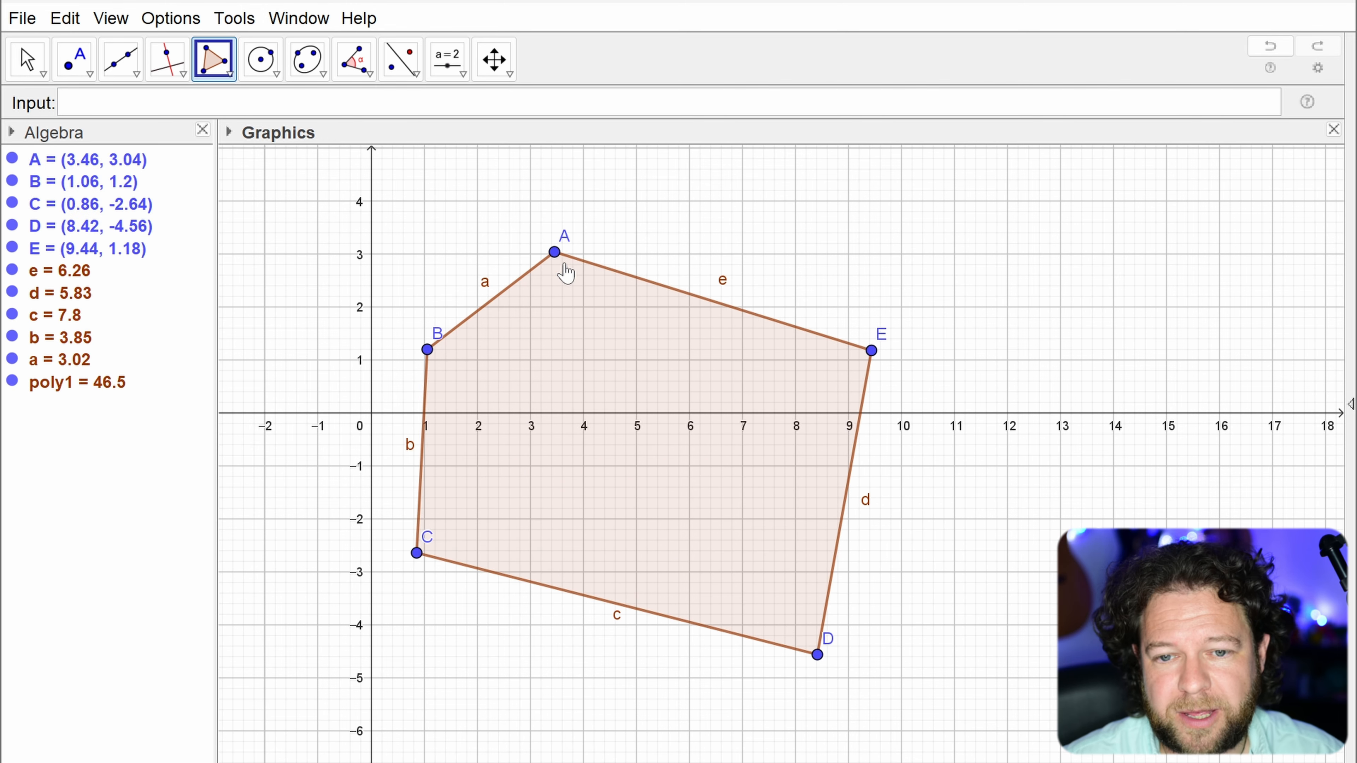
Step: Reshape the pentagon by moving A to about (5.42, 3.6), D to about (8.62, -2.68) and C to about (3.9, -3.44)
{"action": "key", "text": "Escape"}
{"action": "left_click_drag", "start_coordinate": [560, 267], "coordinate": [659, 222]}
{"action": "left_click_drag", "start_coordinate": [817, 654], "coordinate": [828, 556]}
{"action": "left_click_drag", "start_coordinate": [417, 555], "coordinate": [578, 596]}
{"action": "left_click", "coordinate": [464, 222]}
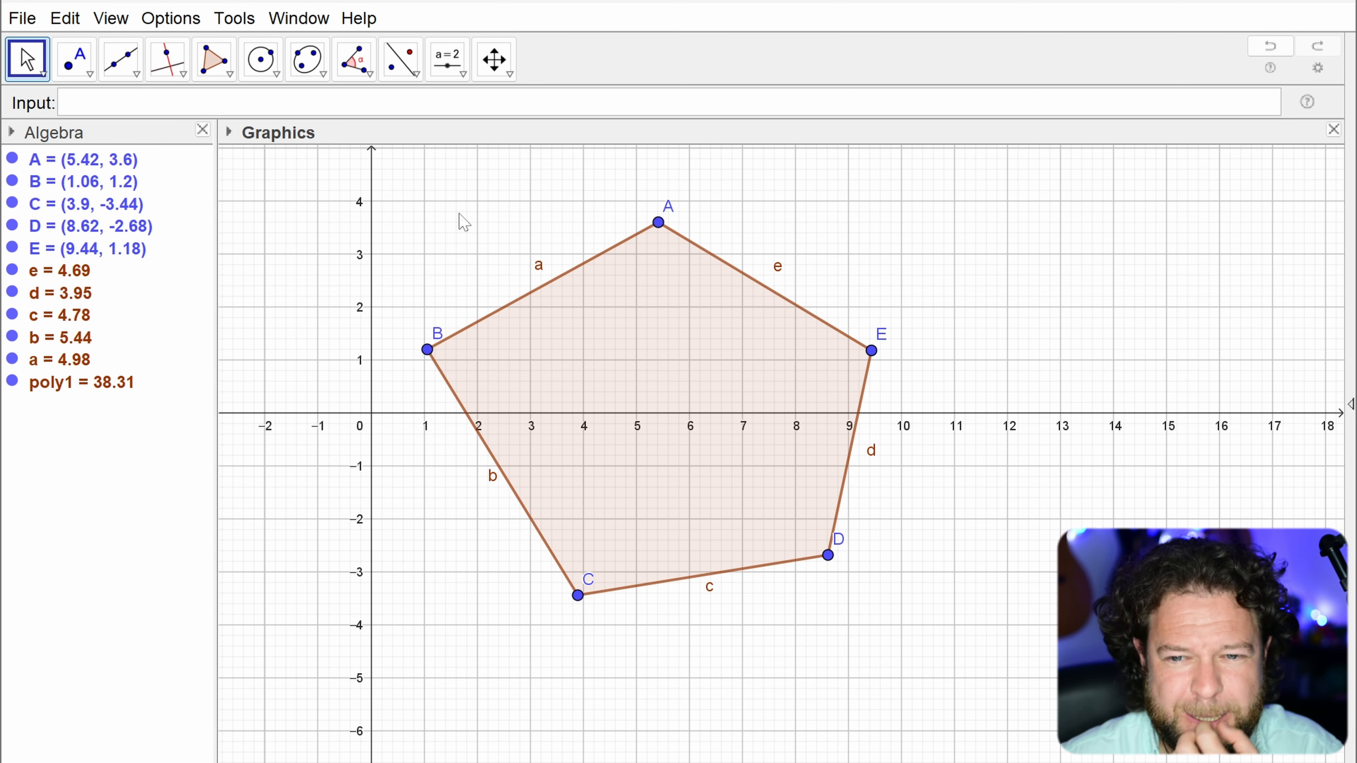
Step: Hide the labels of the pentagon's five sides a to e, keeping the polygon displayed
{"action": "left_click", "coordinate": [47, 276]}
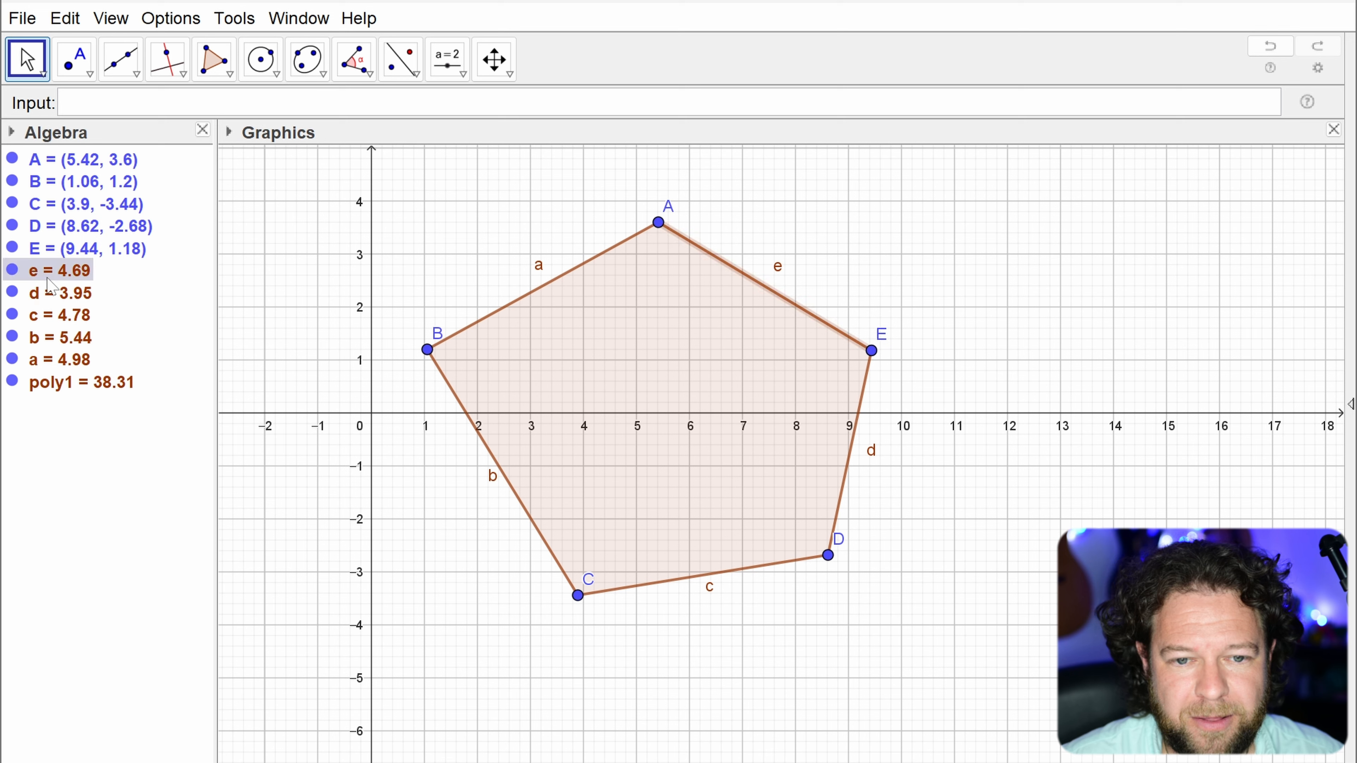
{"action": "left_click", "coordinate": [63, 363], "text": "shift"}
{"action": "right_click", "coordinate": [63, 364]}
{"action": "left_click", "coordinate": [142, 445]}
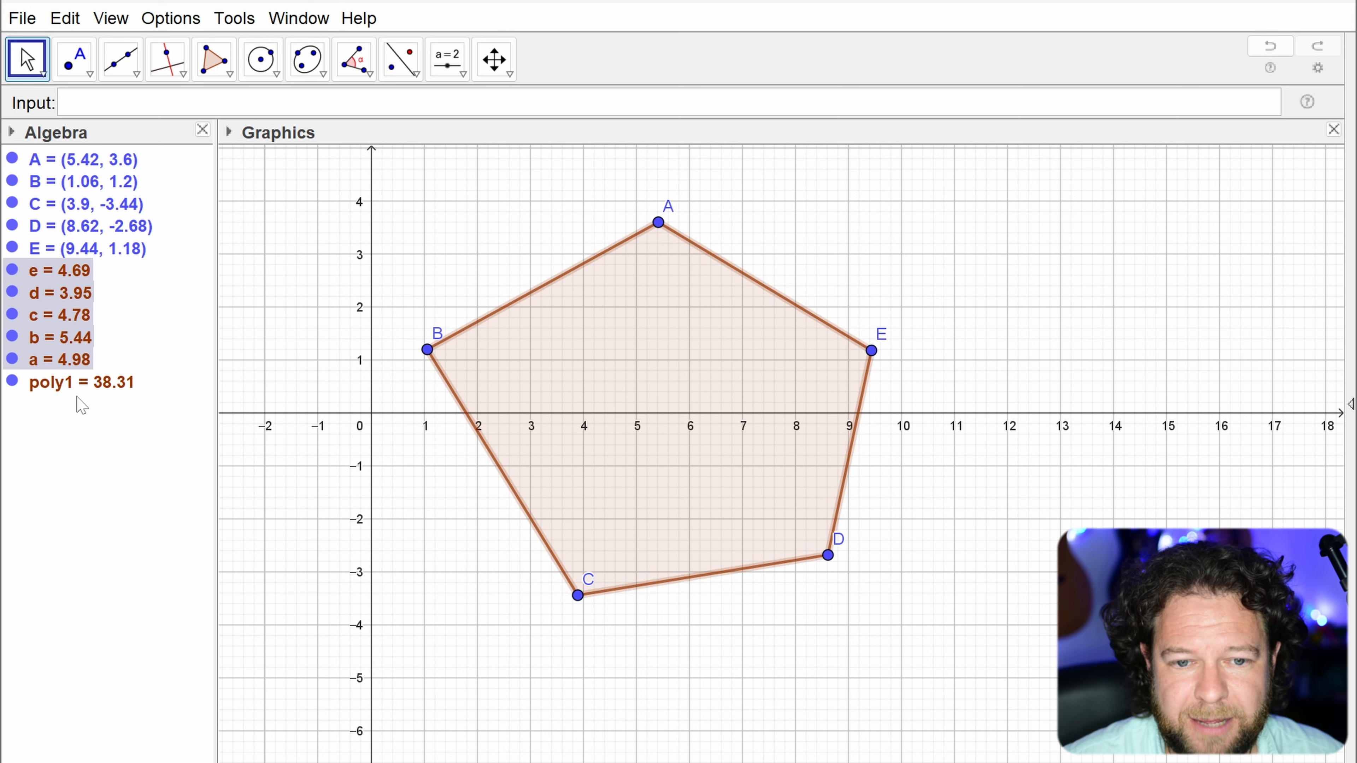
{"action": "left_click", "coordinate": [19, 385]}
{"action": "left_click", "coordinate": [12, 381]}
{"action": "left_click", "coordinate": [12, 381]}
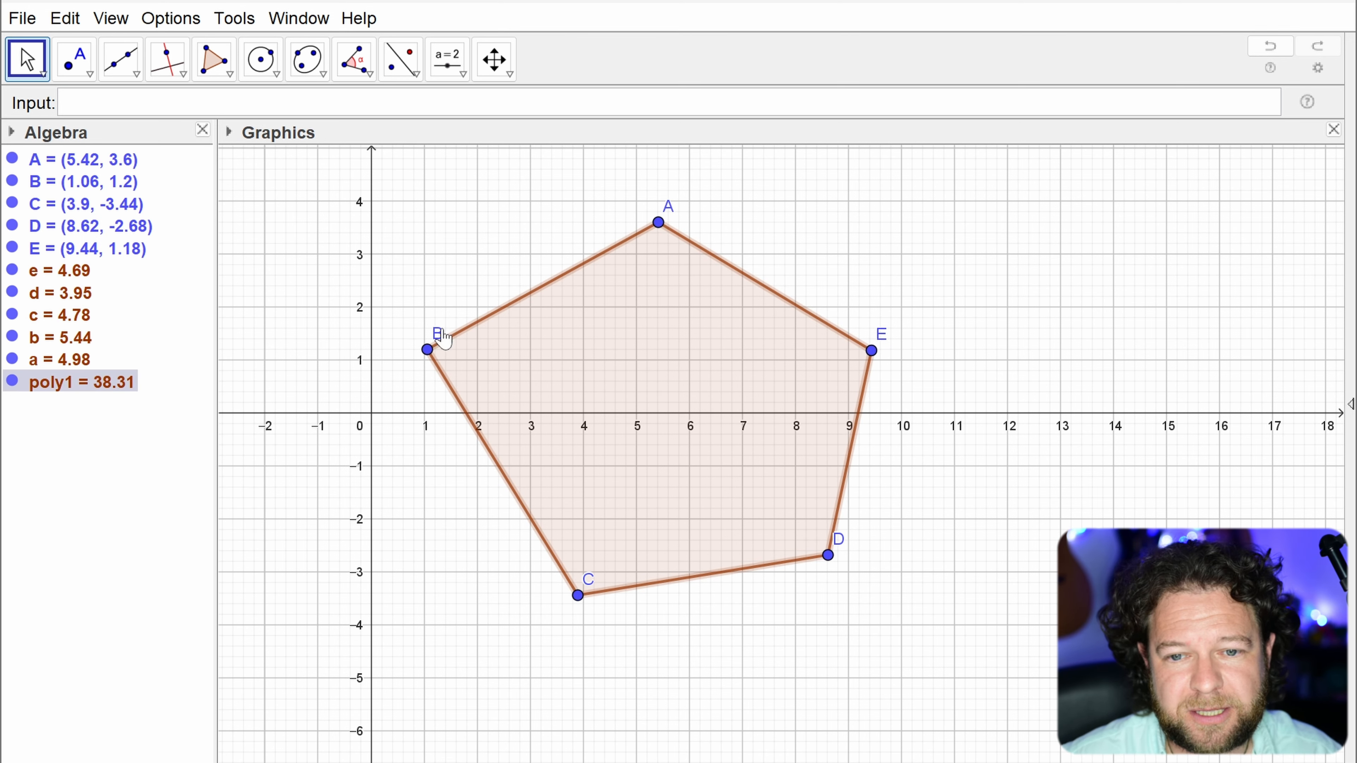
{"action": "left_click", "coordinate": [470, 231]}
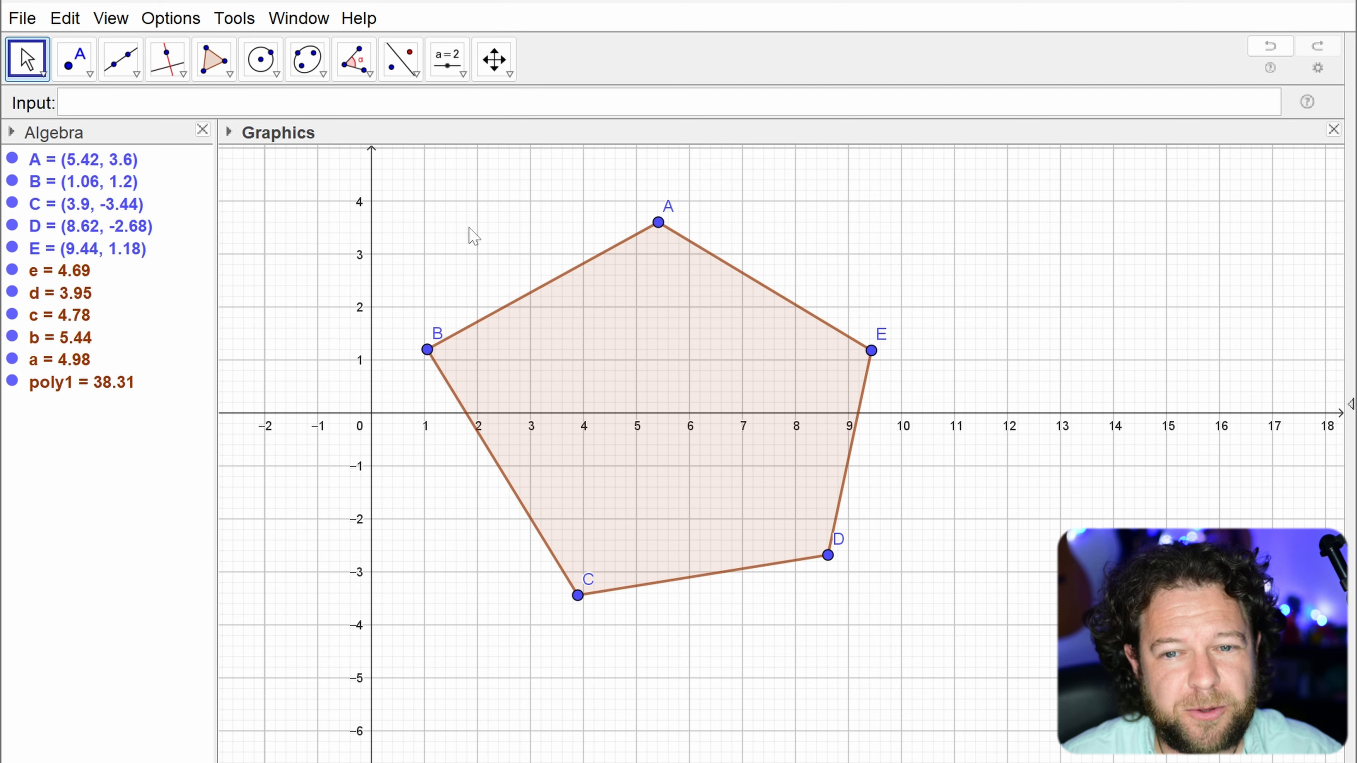
{"action": "left_click", "coordinate": [468, 109]}
{"action": "type", "text": "iter"}
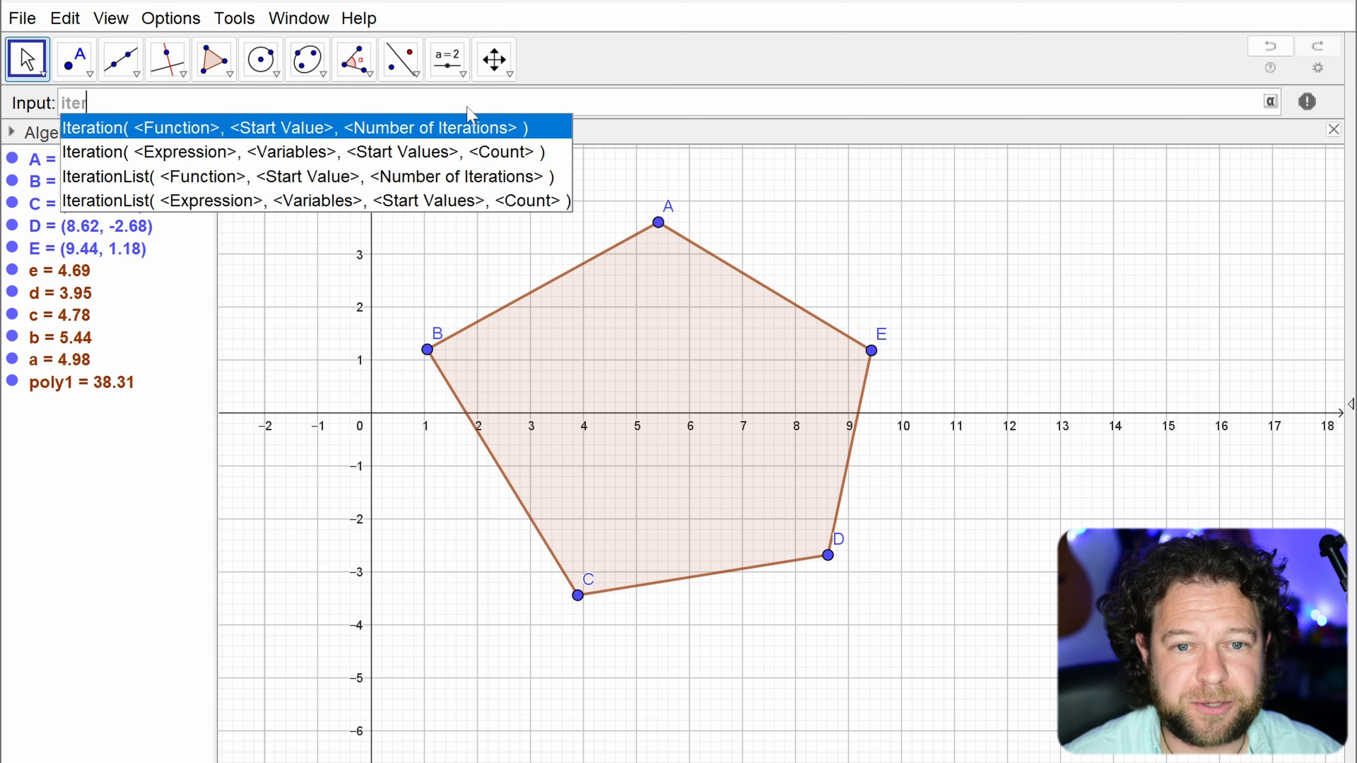
{"action": "key", "text": "Down"}
{"action": "key", "text": "Down"}
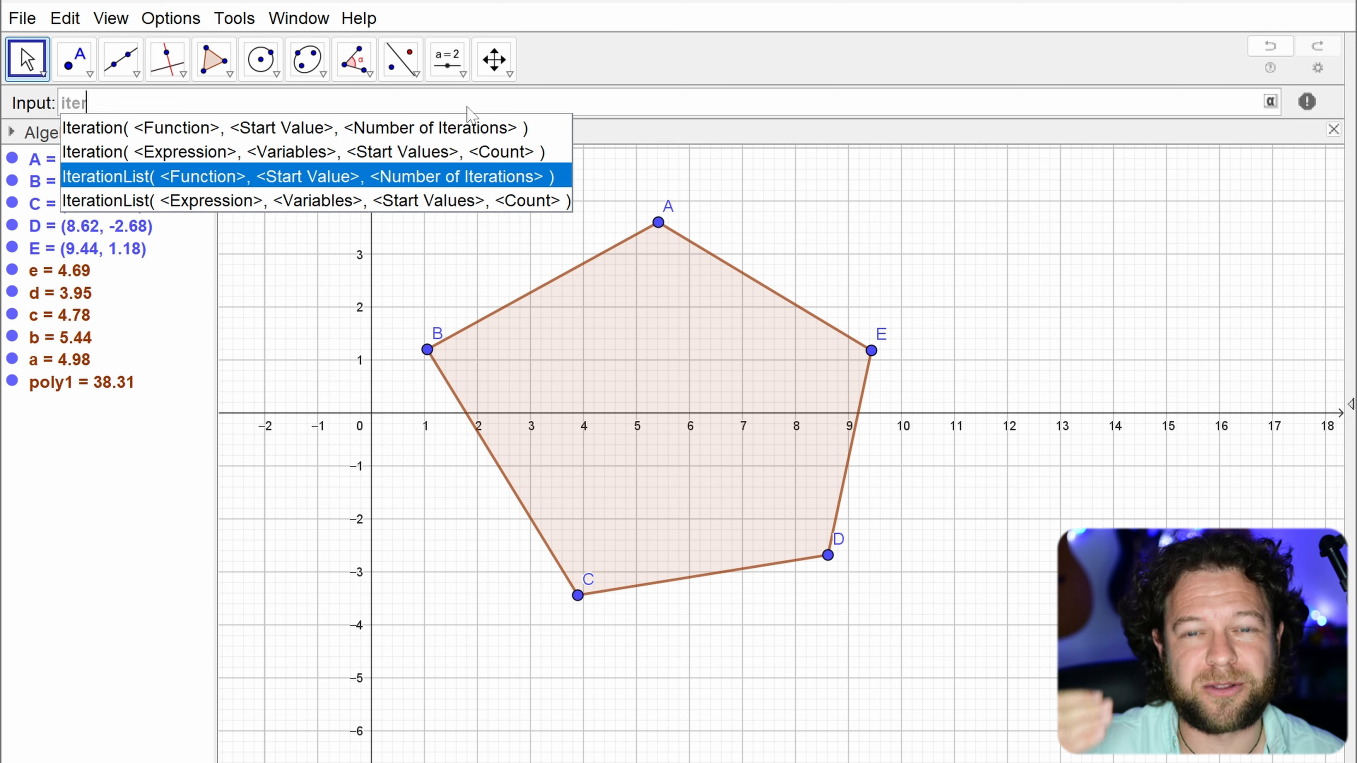
{"action": "key", "text": "Up"}
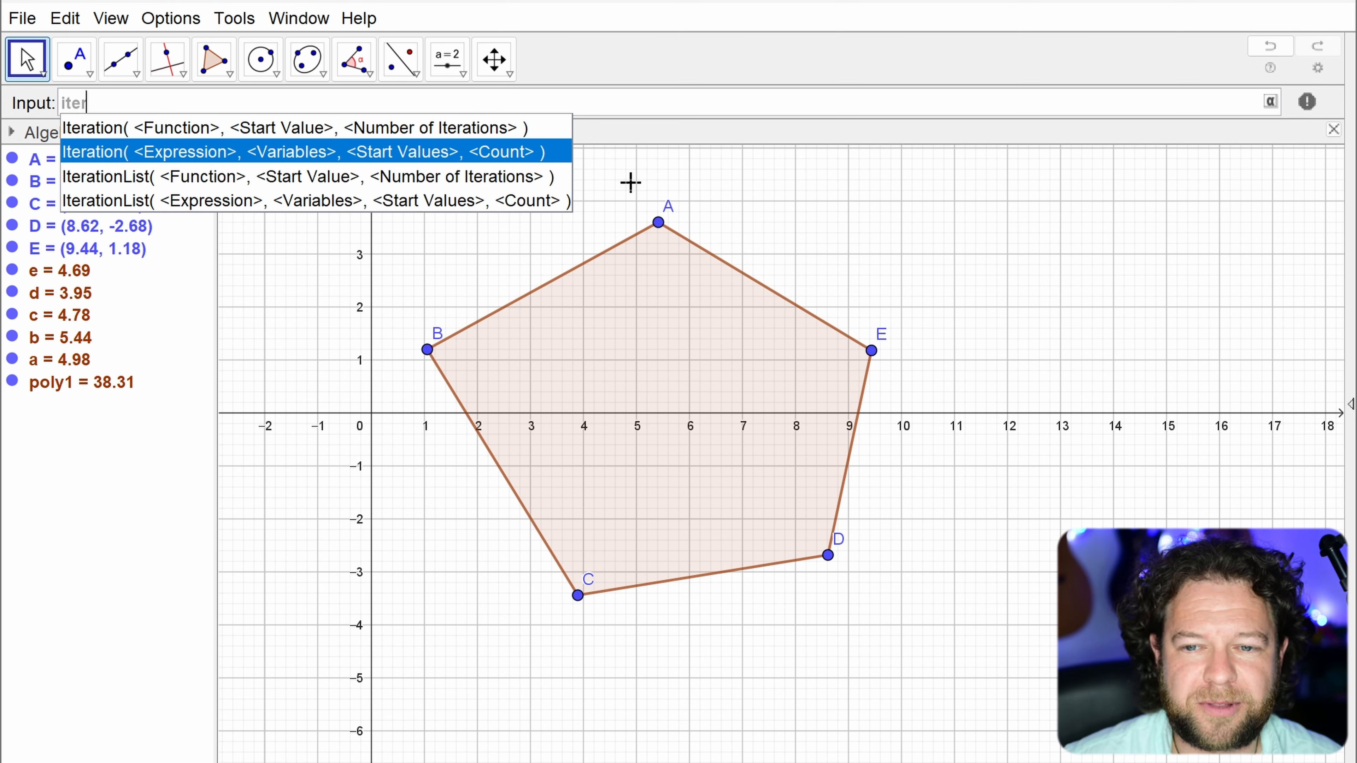
{"action": "key", "text": "Escape"}
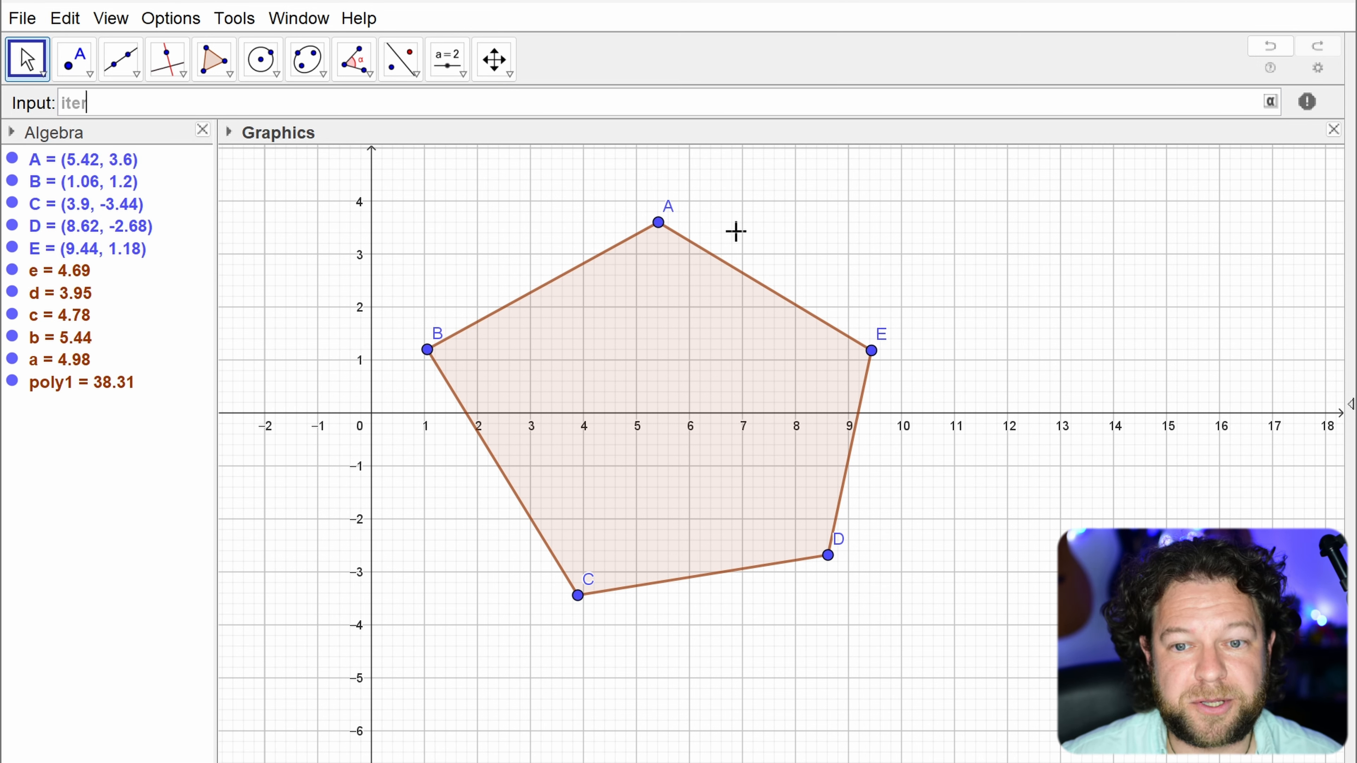
Step: Create a list of the pentagon's vertices named pts, defined as {A, B, C, D, E}
{"action": "left_click", "coordinate": [81, 160]}
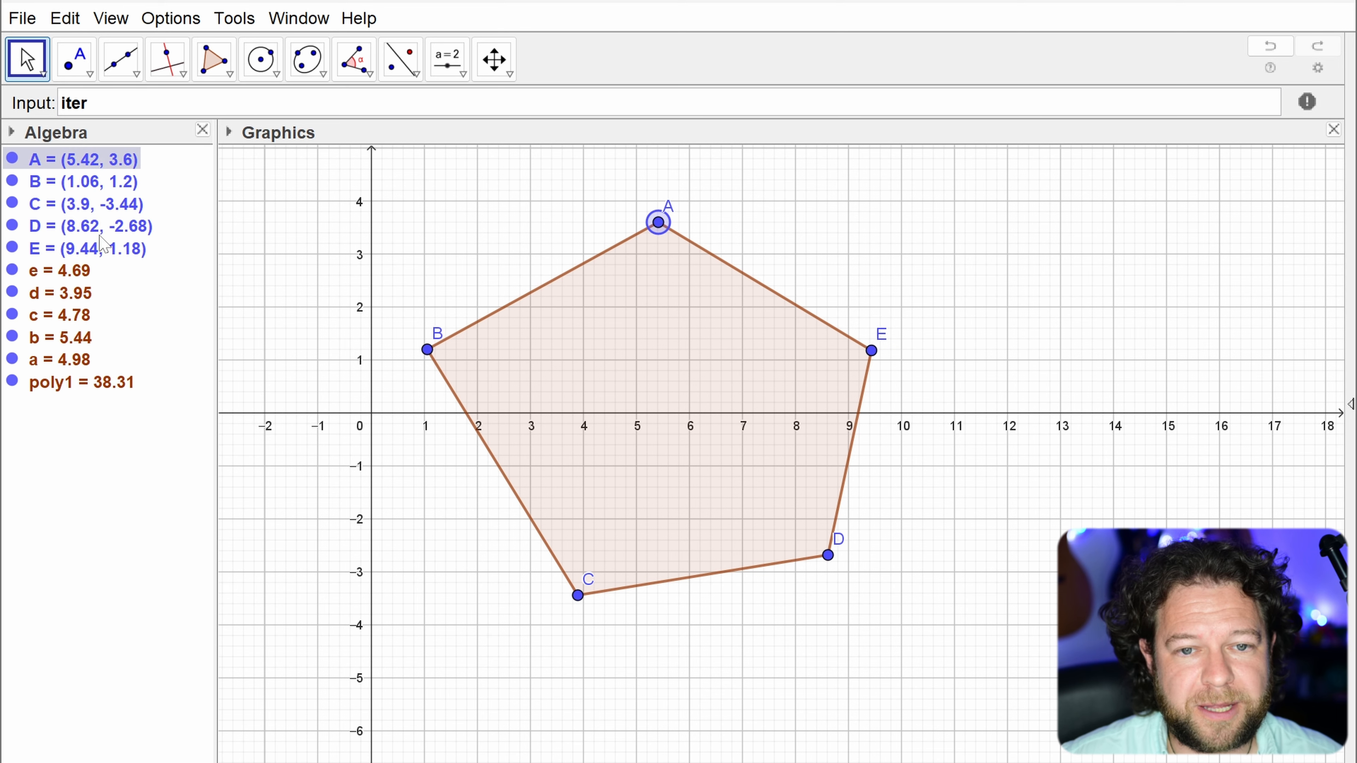
{"action": "left_click", "coordinate": [78, 250], "text": "shift"}
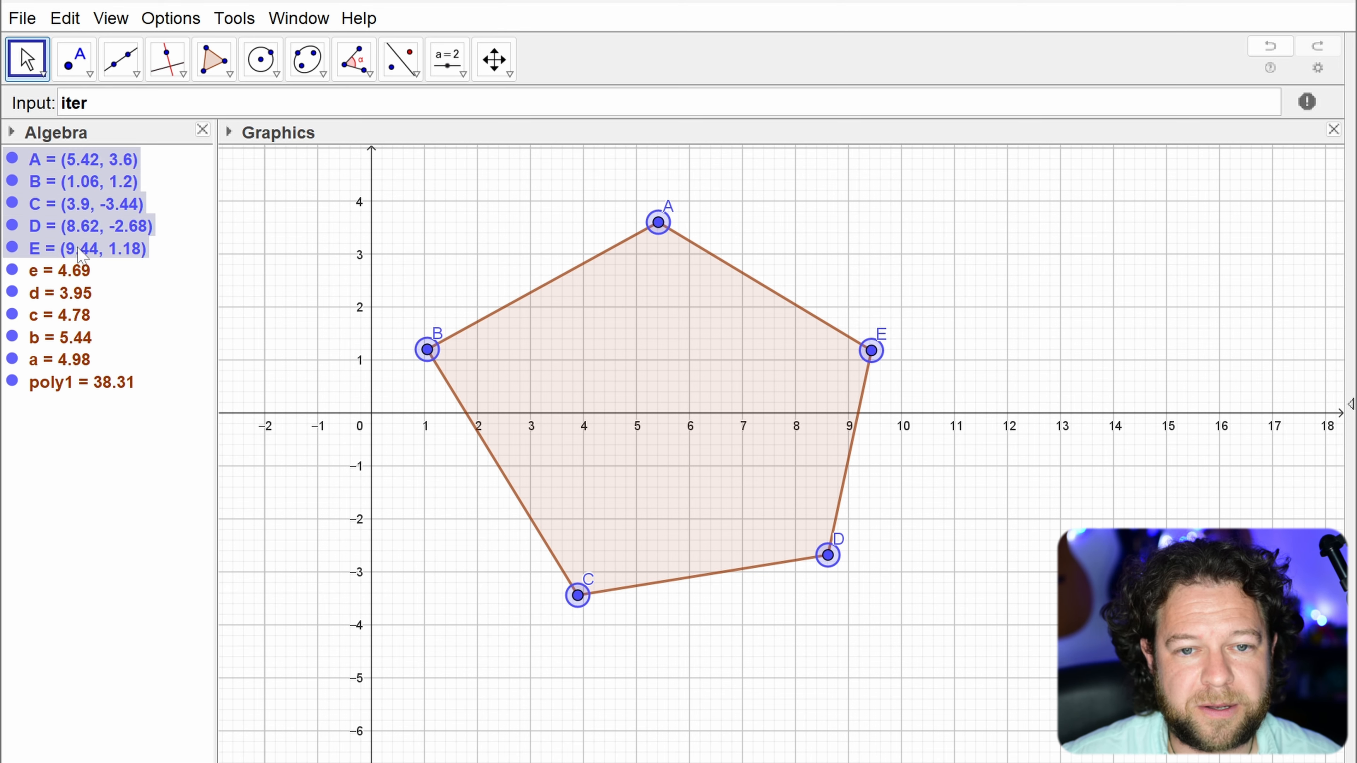
{"action": "left_click_drag", "start_coordinate": [86, 181], "coordinate": [160, 105]}
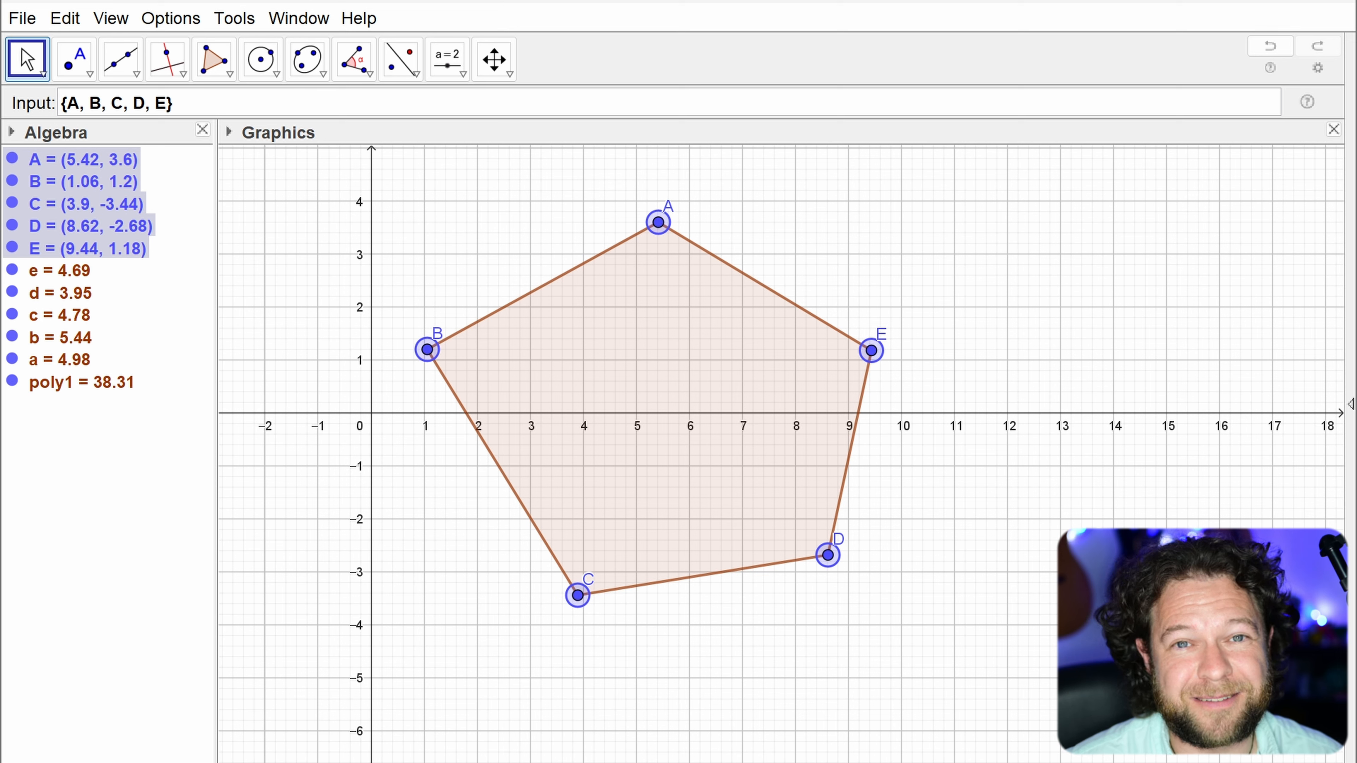
{"action": "left_click", "coordinate": [173, 104]}
{"action": "key", "text": "Home"}
{"action": "type", "text": "pts"}
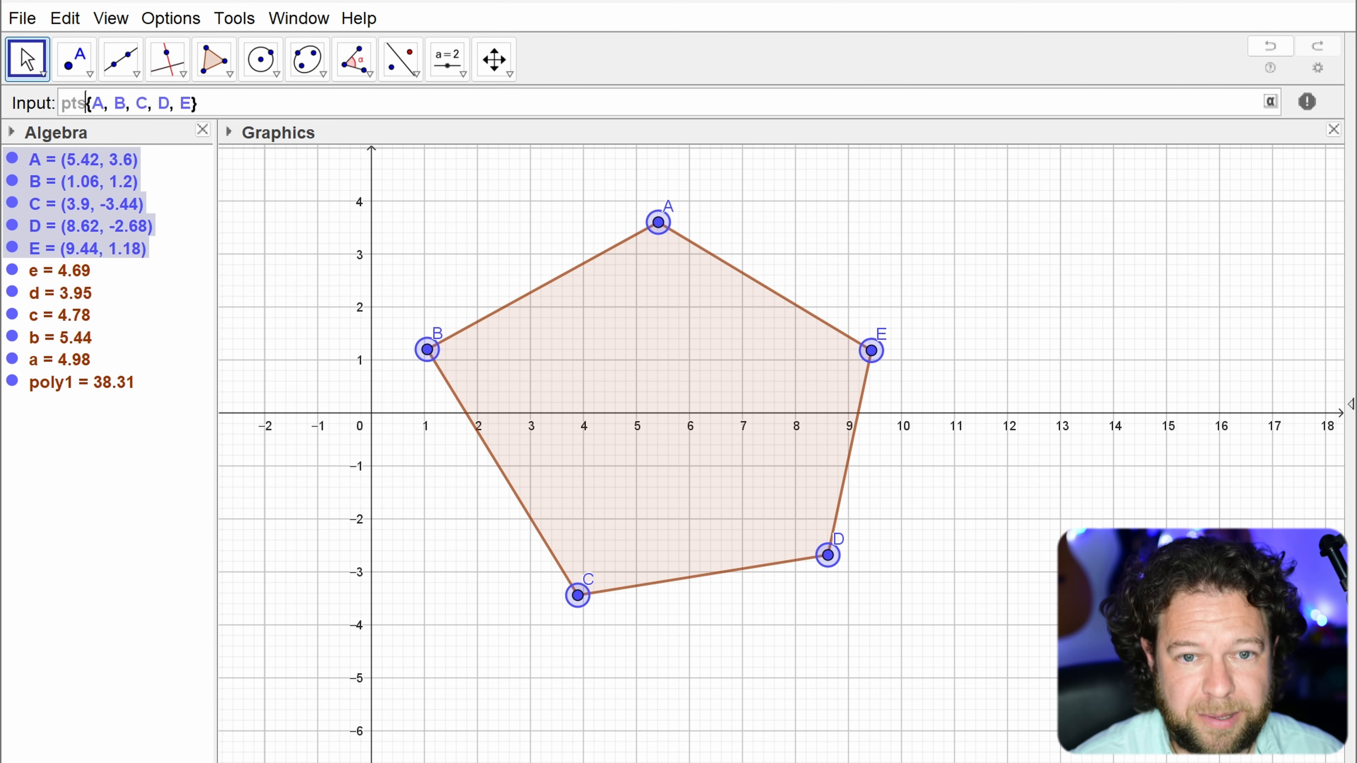
{"action": "type", "text": "="}
{"action": "key", "text": "End"}
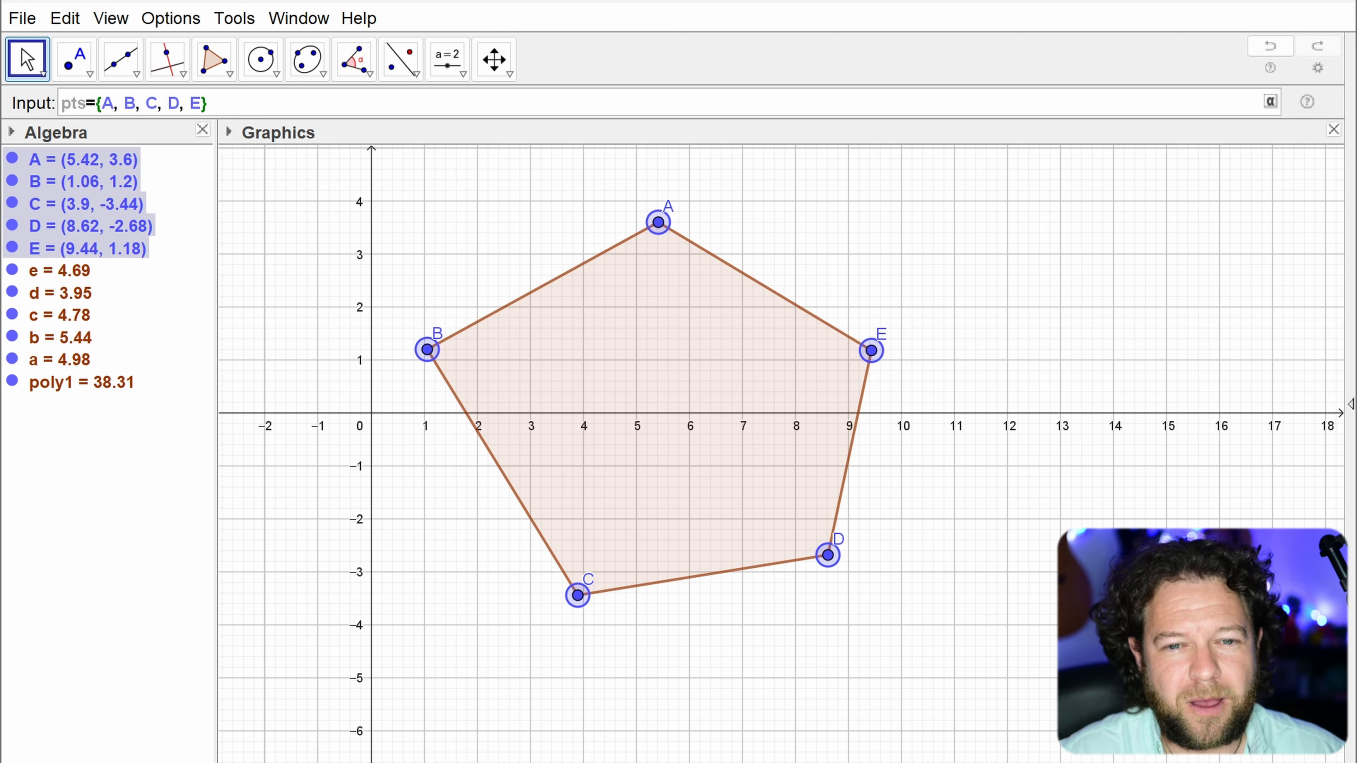
{"action": "key", "text": "Return"}
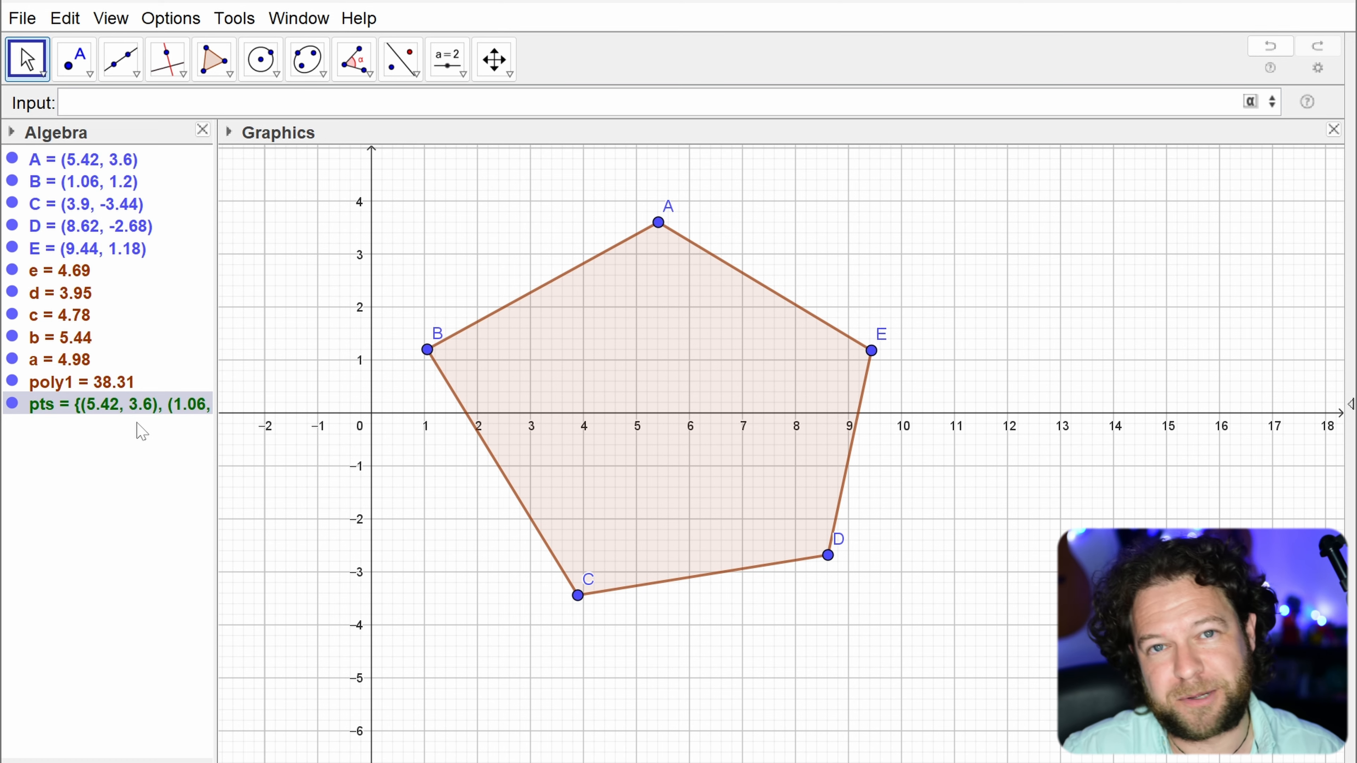
Step: Begin defining the list cpts with Last(pts, length(pts)-1) as its first entry
{"action": "type", "text": "c"}
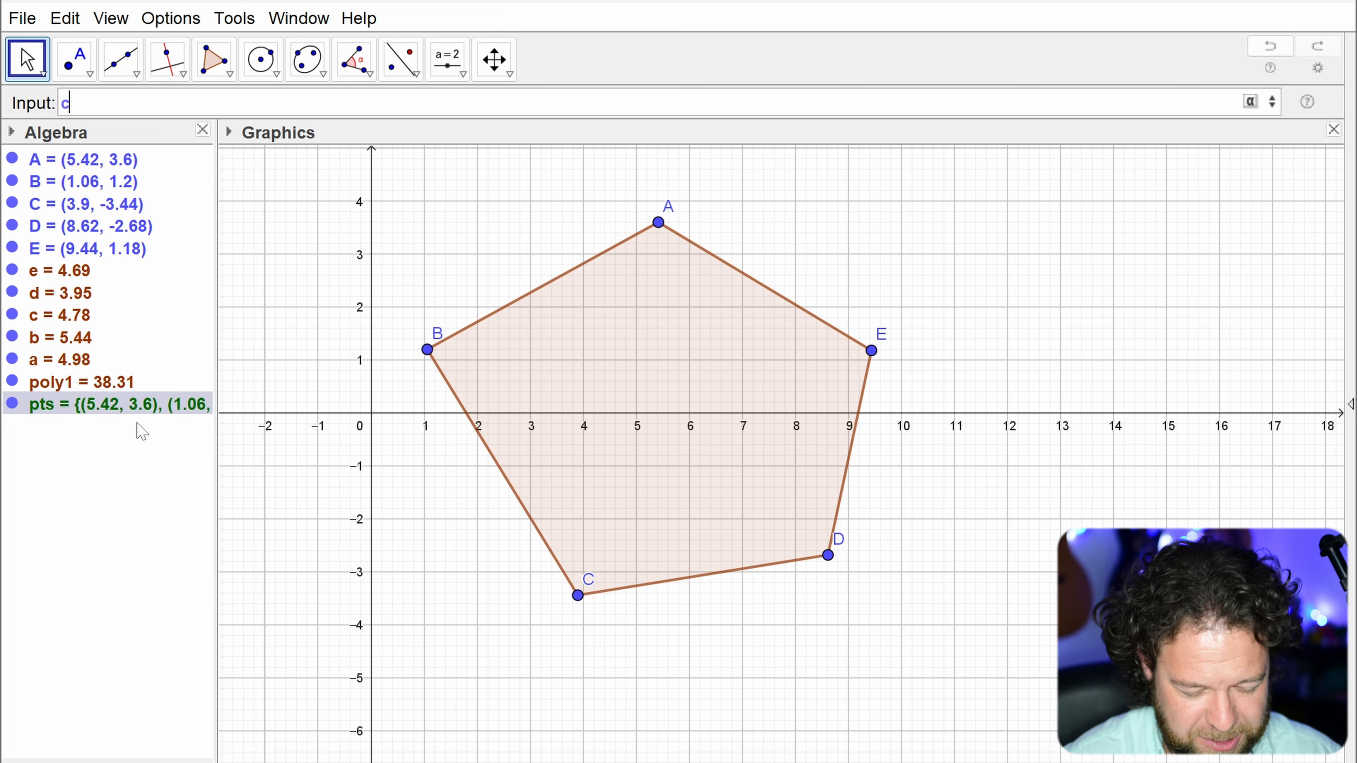
{"action": "type", "text": "pts="}
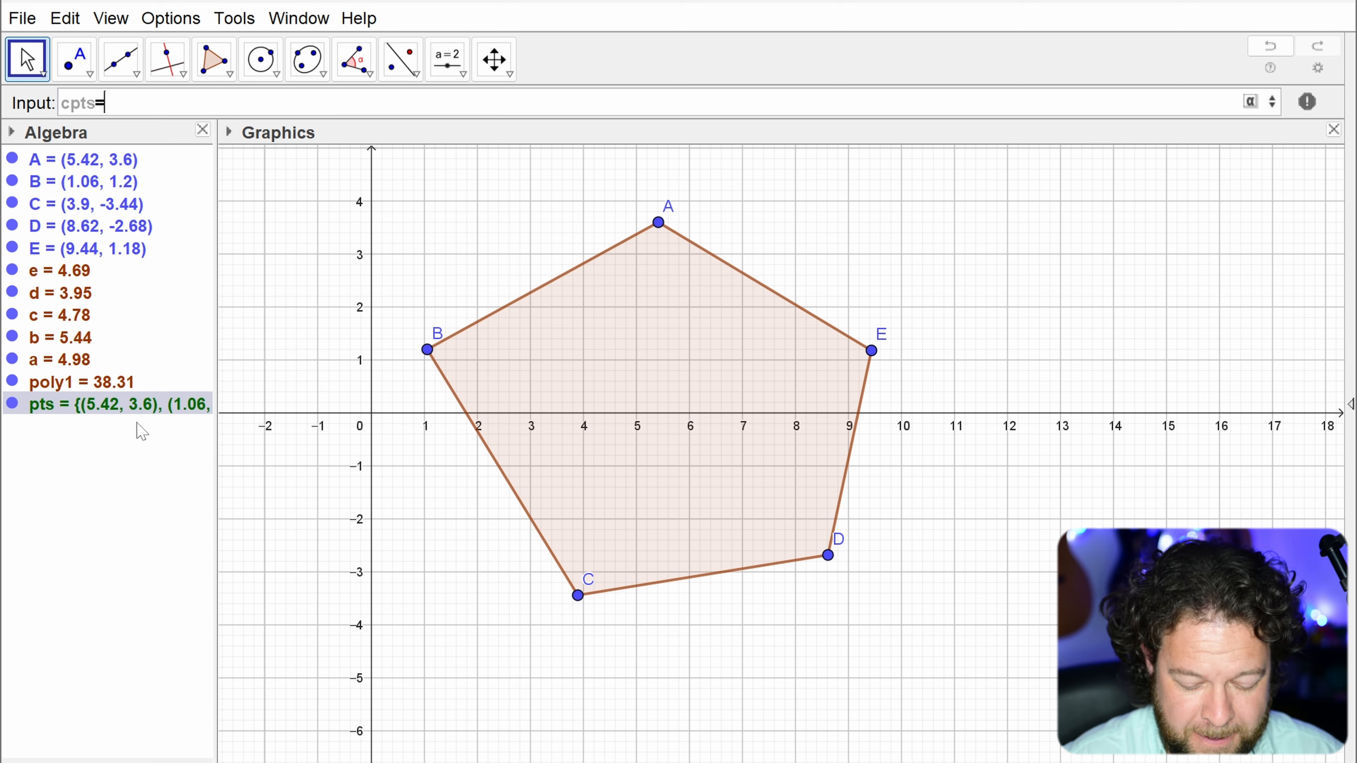
{"action": "type", "text": "{"}
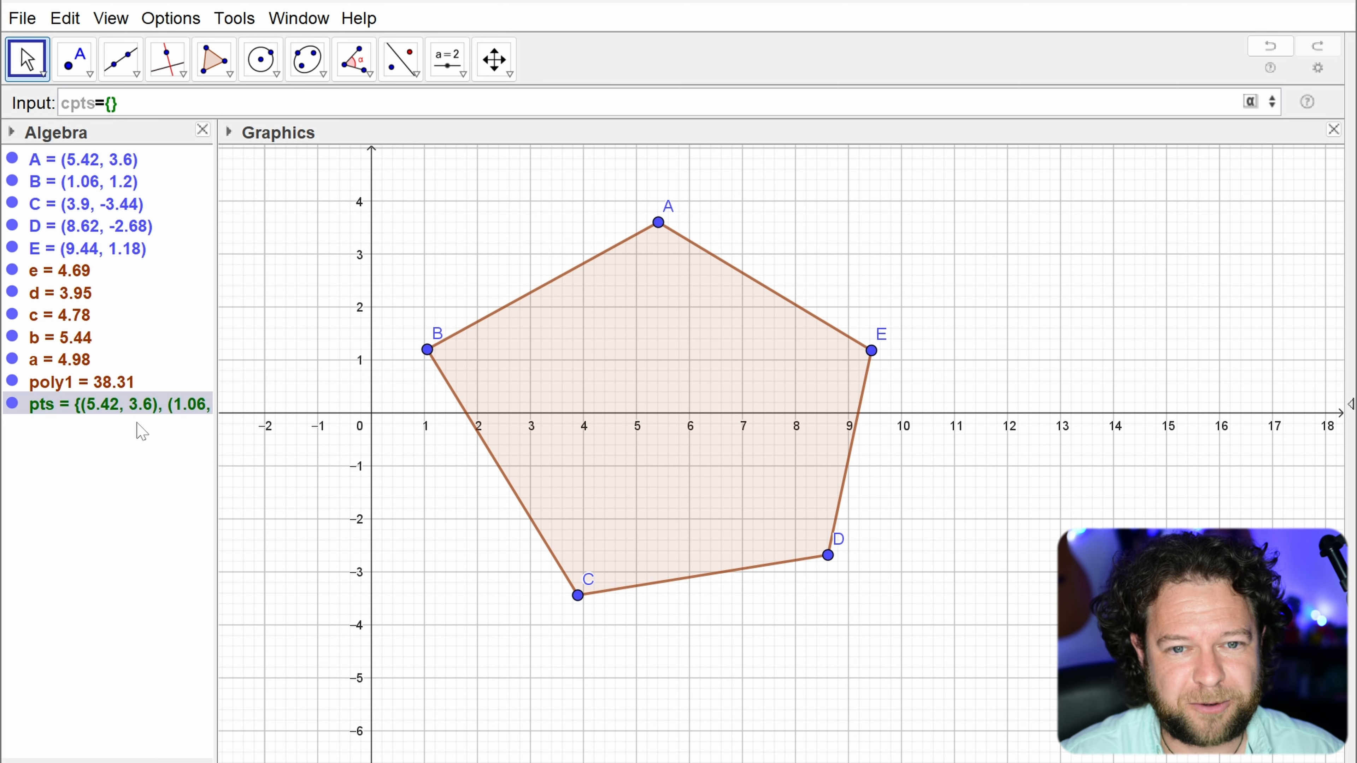
{"action": "type", "text": "last"}
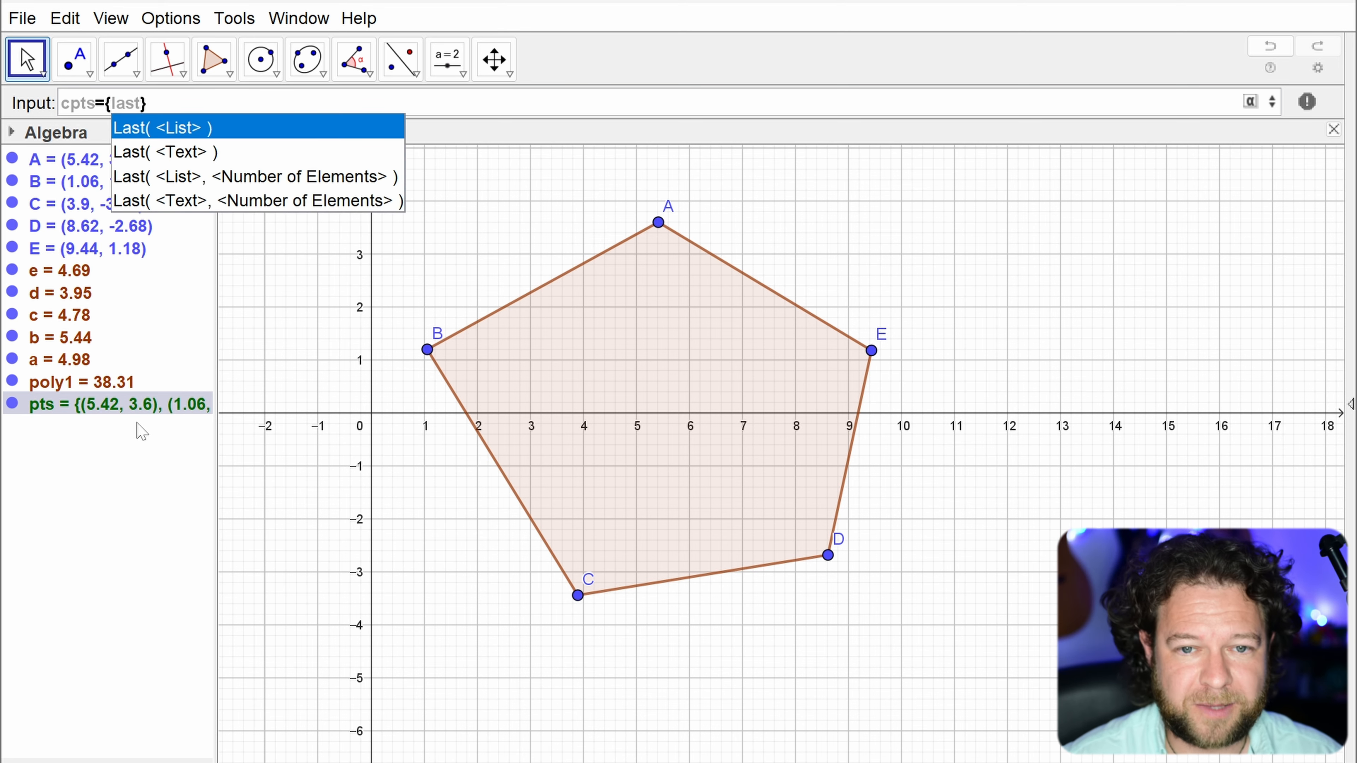
{"action": "key", "text": "Down"}
{"action": "key", "text": "Down"}
{"action": "key", "text": "Return"}
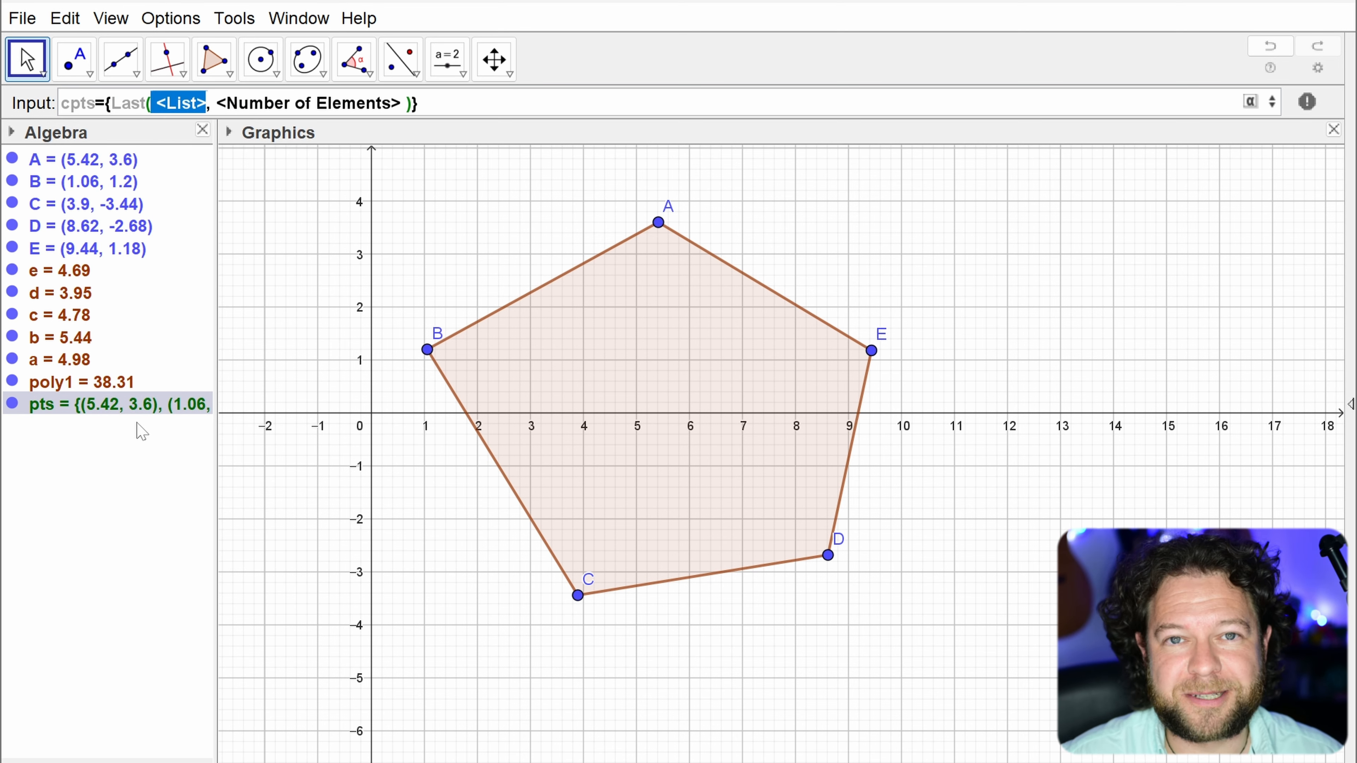
{"action": "type", "text": "pts"}
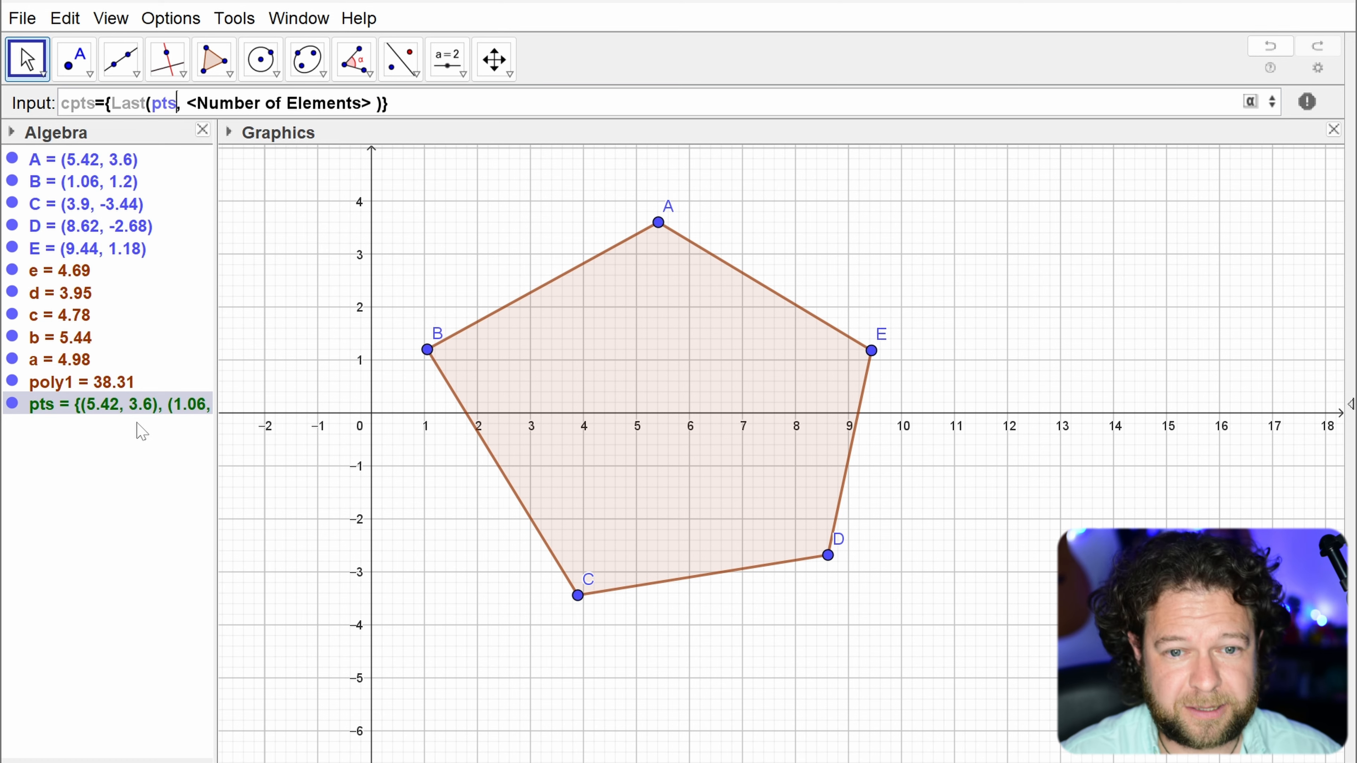
{"action": "key", "text": "Tab"}
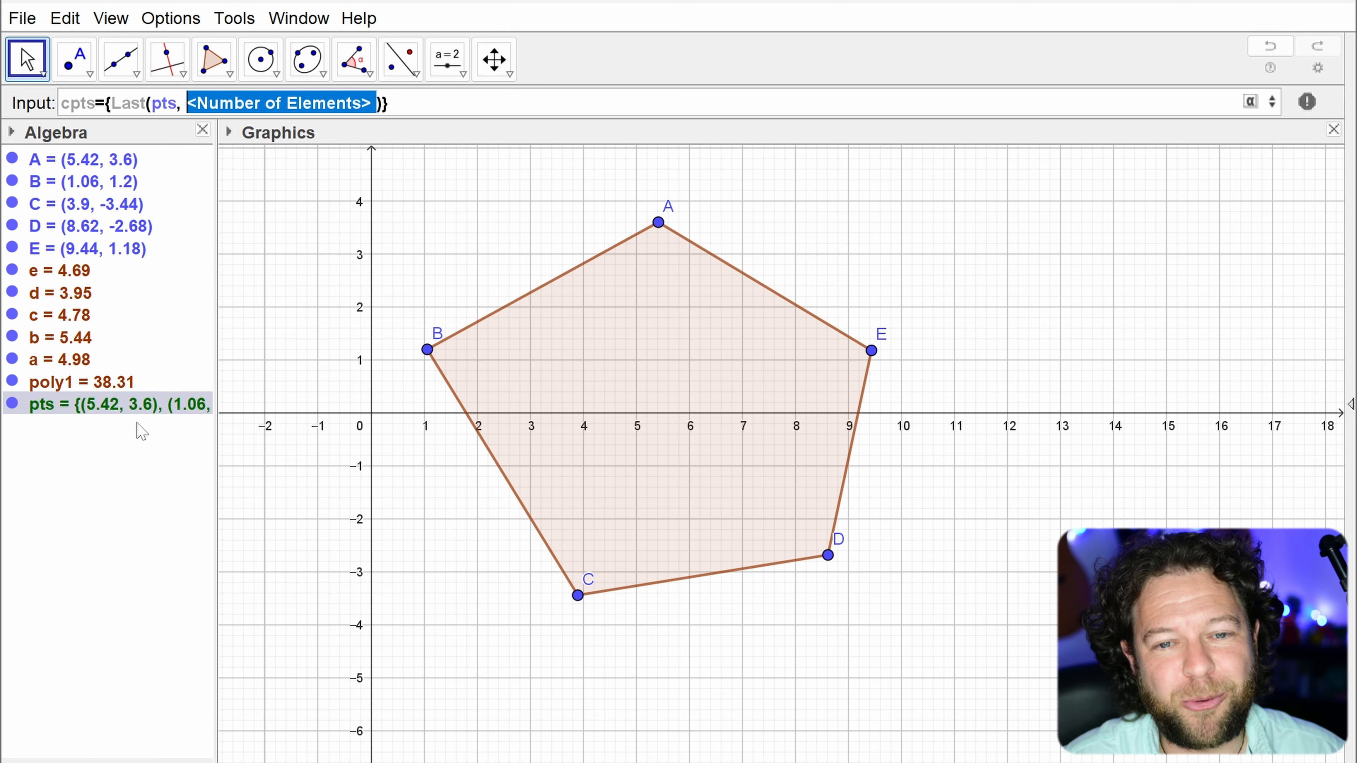
{"action": "type", "text": "length(pts"}
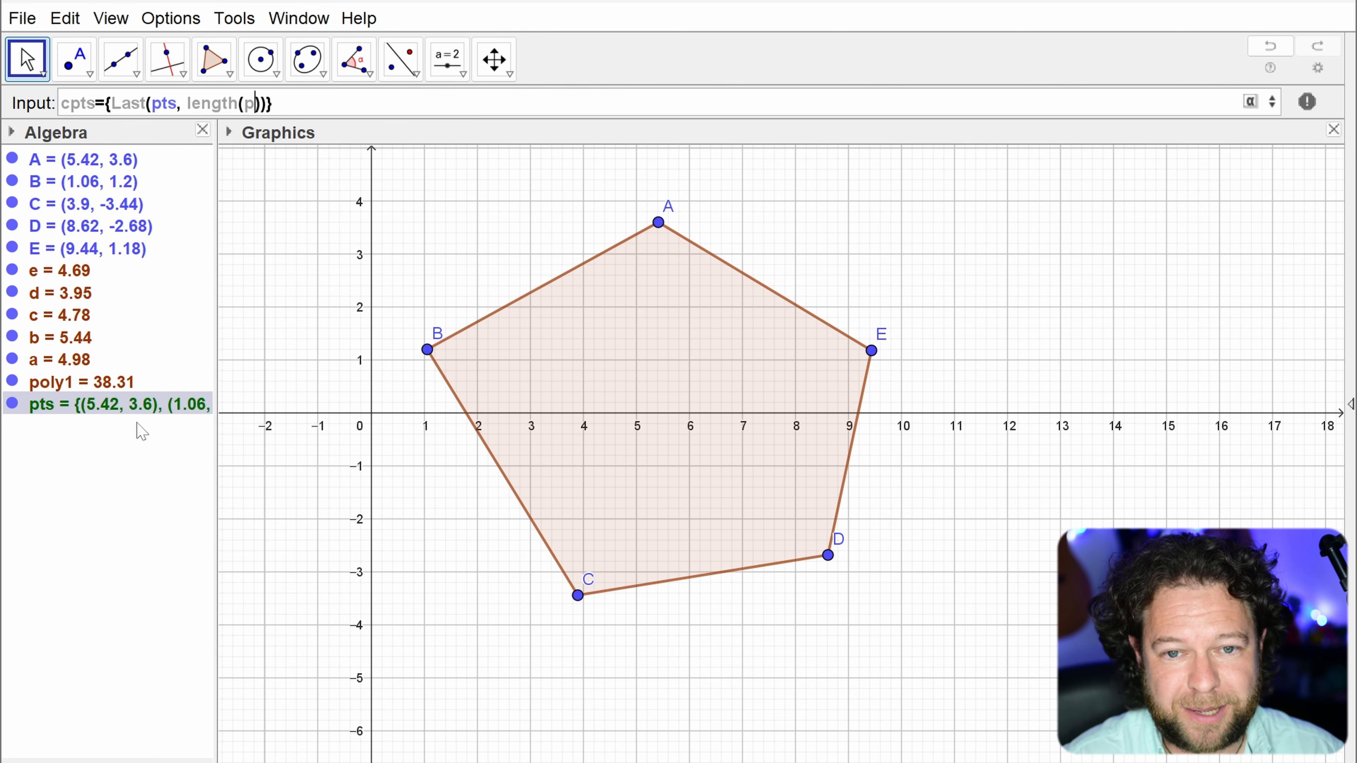
{"action": "type", "text": ")-1"}
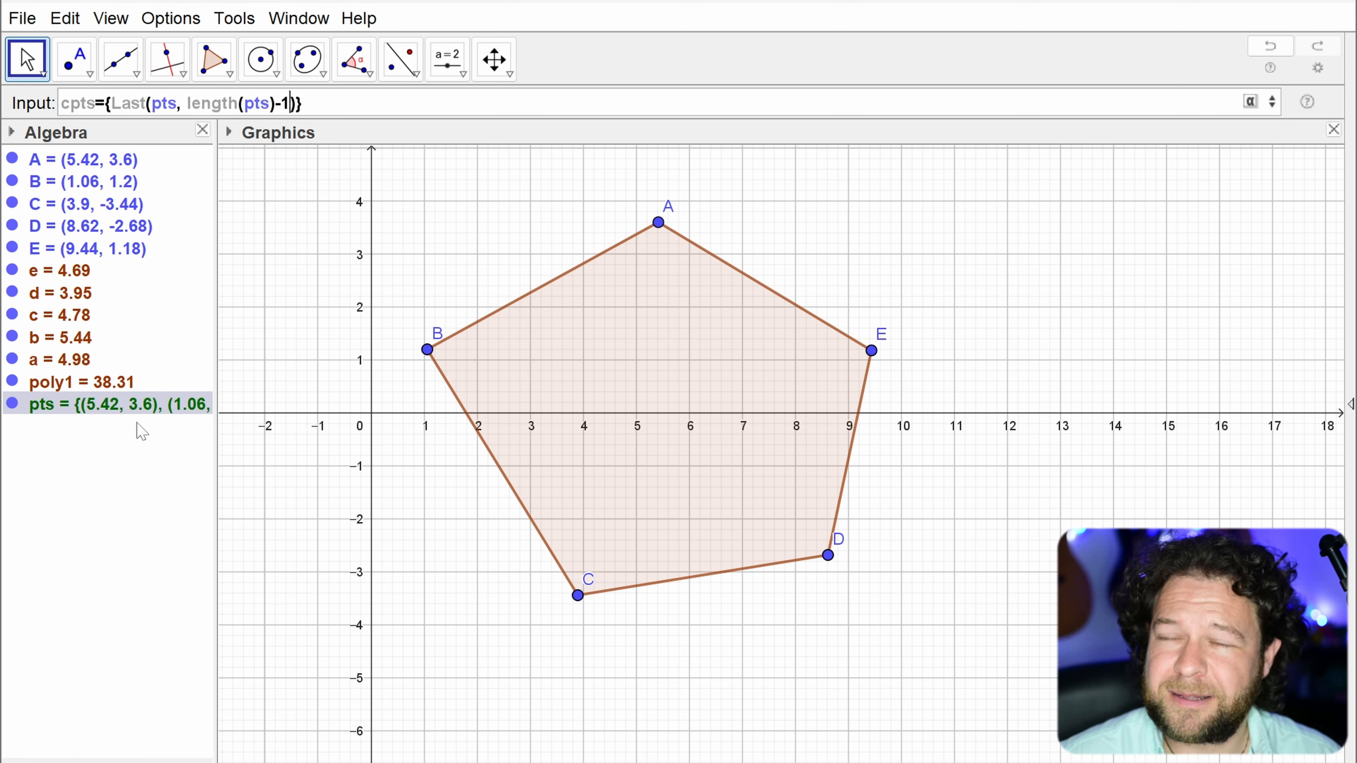
Step: Complete the list cpts by adding Element(pts, 1) as its second entry, and create it
{"action": "type", "text": ","}
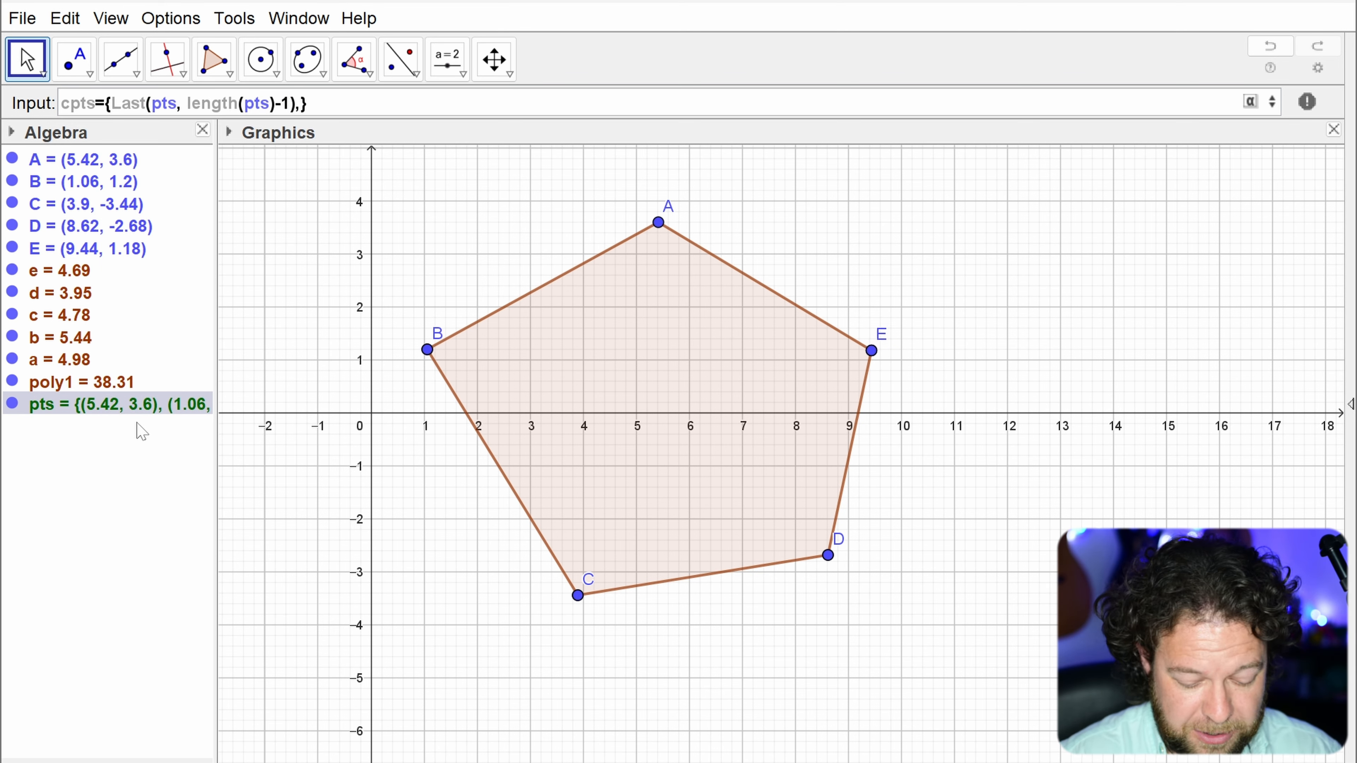
{"action": "type", "text": "element"}
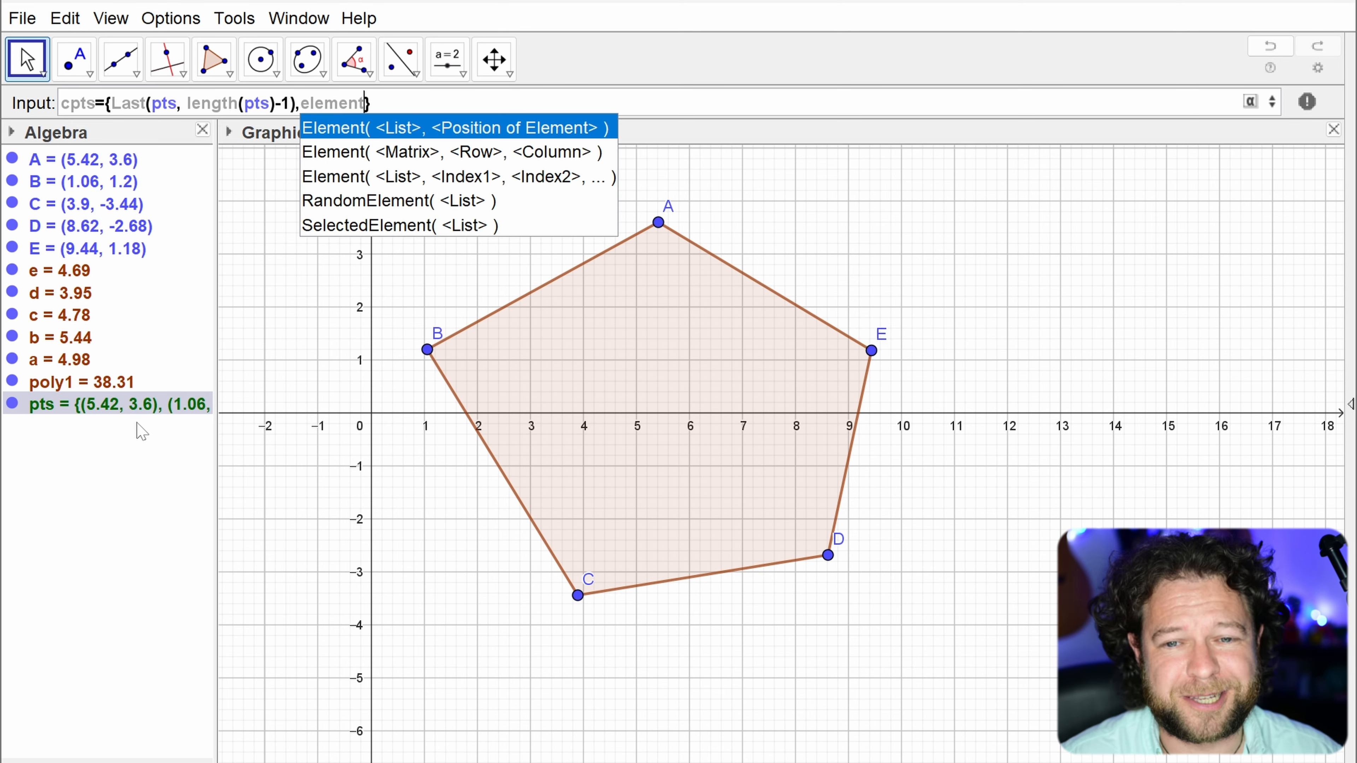
{"action": "key", "text": "Return"}
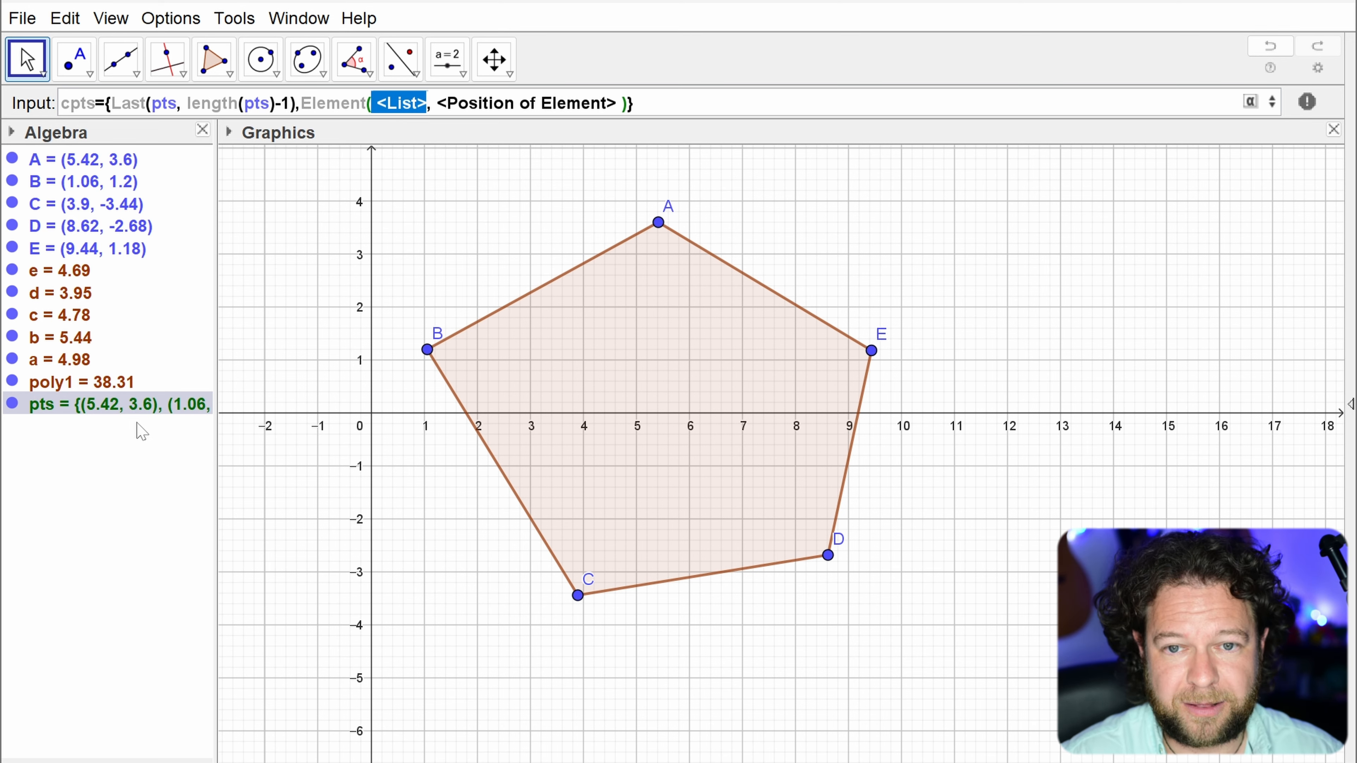
{"action": "type", "text": "pts"}
{"action": "key", "text": "Tab"}
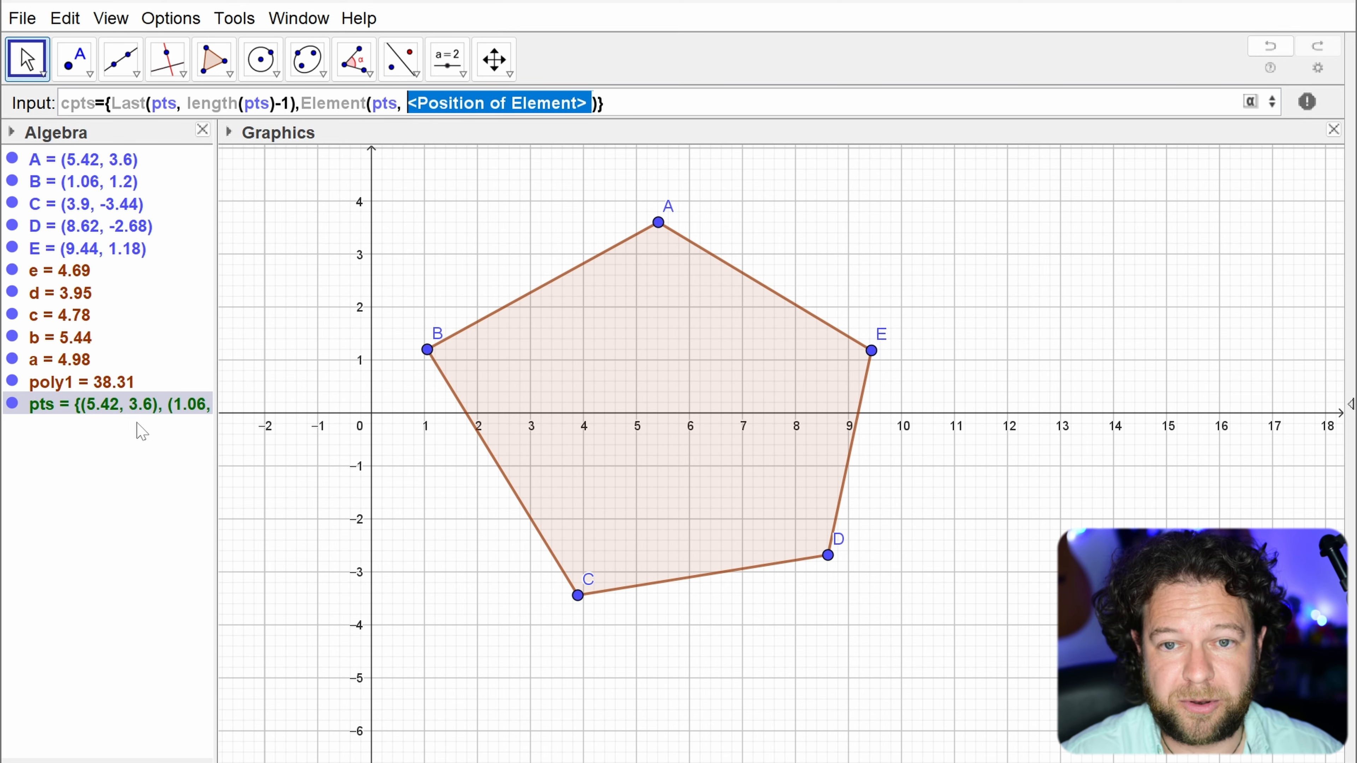
{"action": "type", "text": "1"}
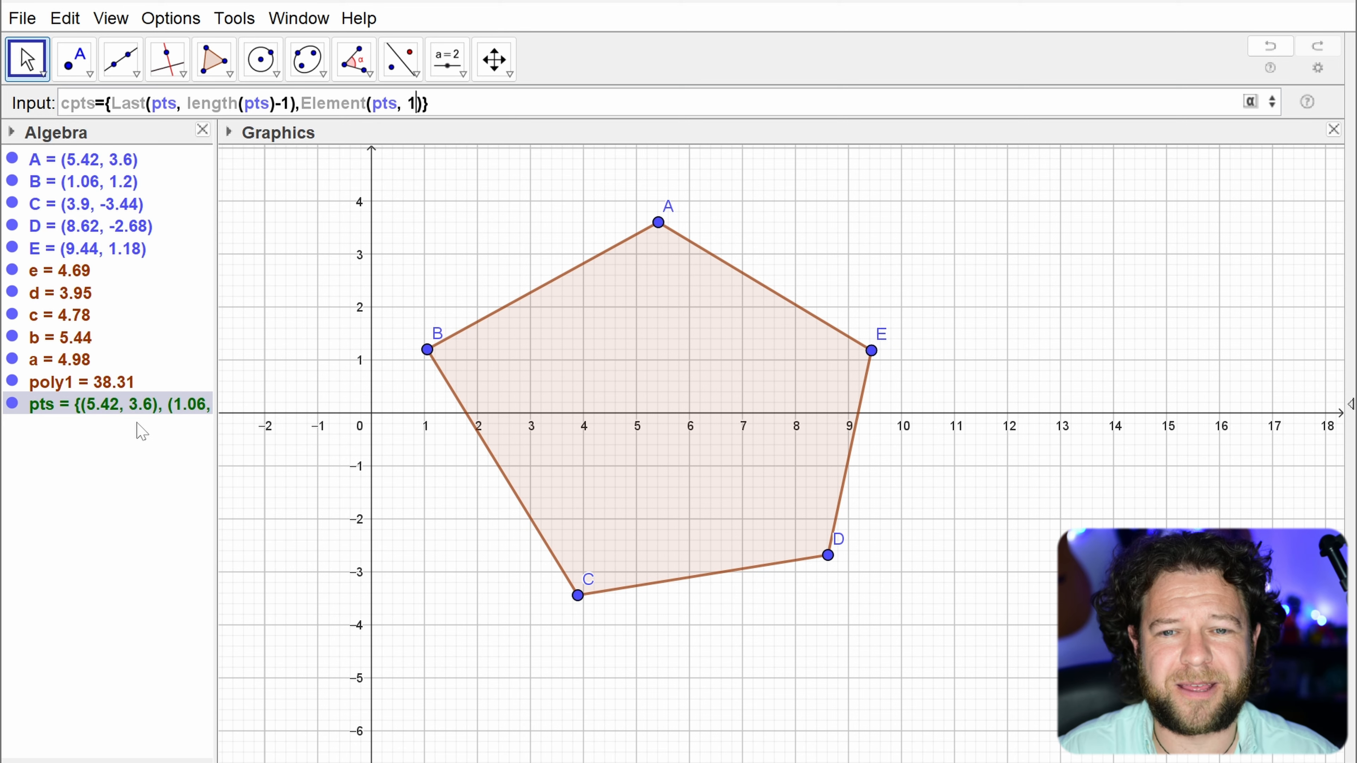
{"action": "key", "text": "Return"}
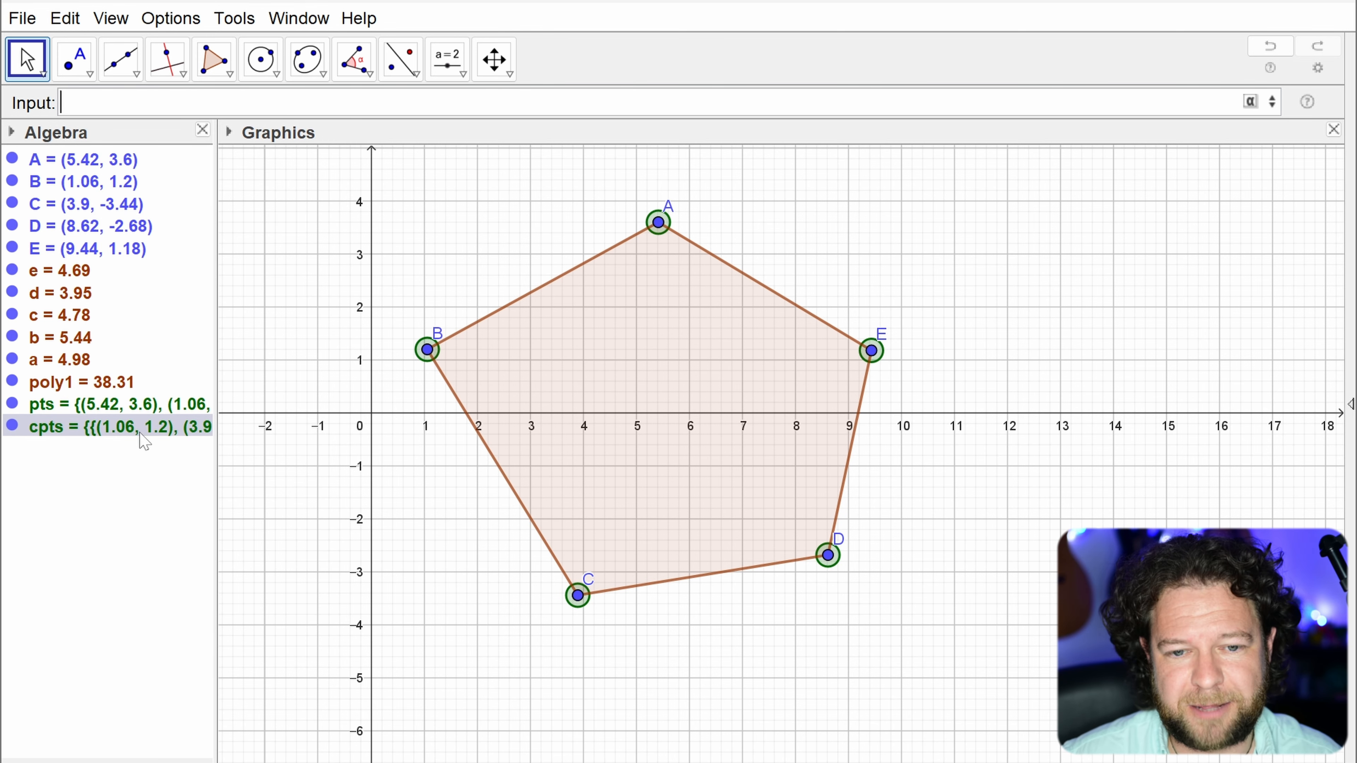
Step: Redefine cpts as flatten({Last(pts, Length(pts) - 1), Element(pts, 1)})
{"action": "left_click_drag", "start_coordinate": [216, 460], "coordinate": [272, 465]}
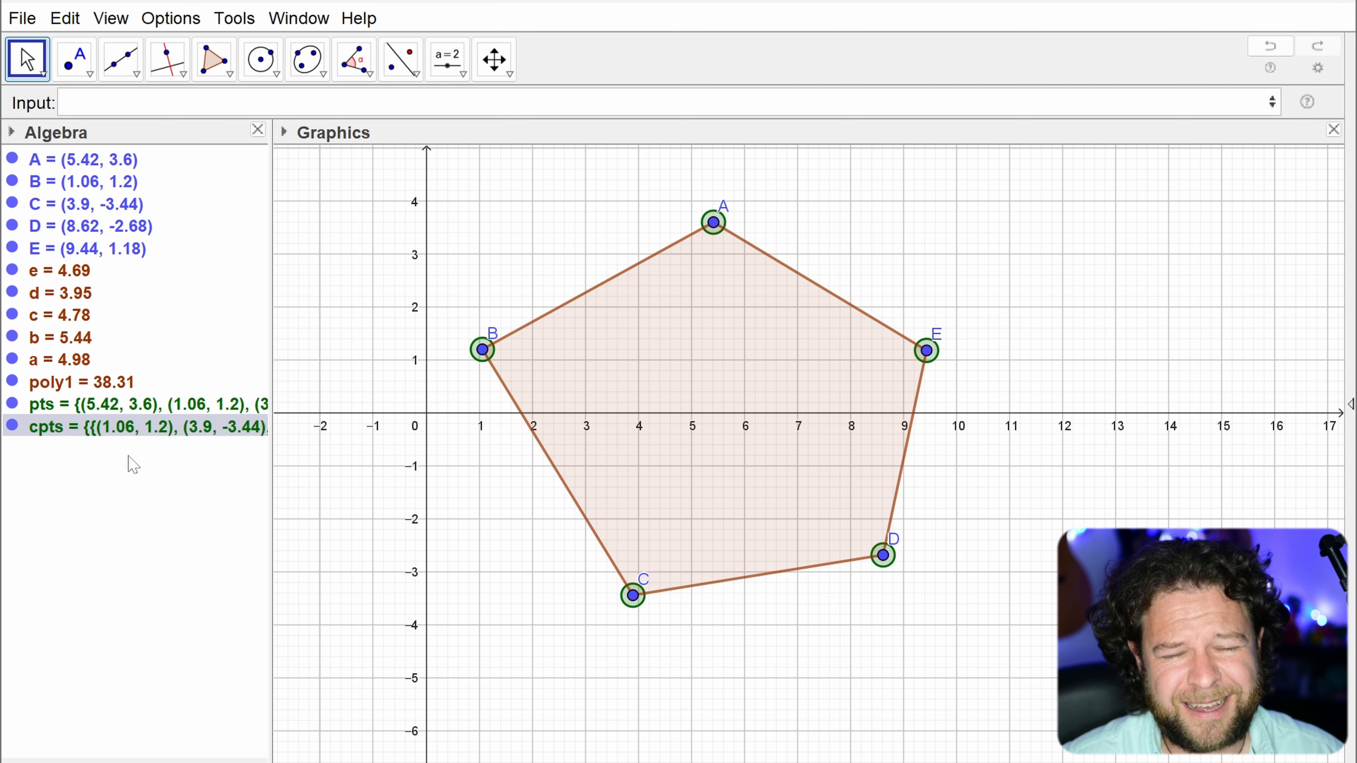
{"action": "double_click", "coordinate": [134, 438]}
{"action": "type", "text": "flatten"}
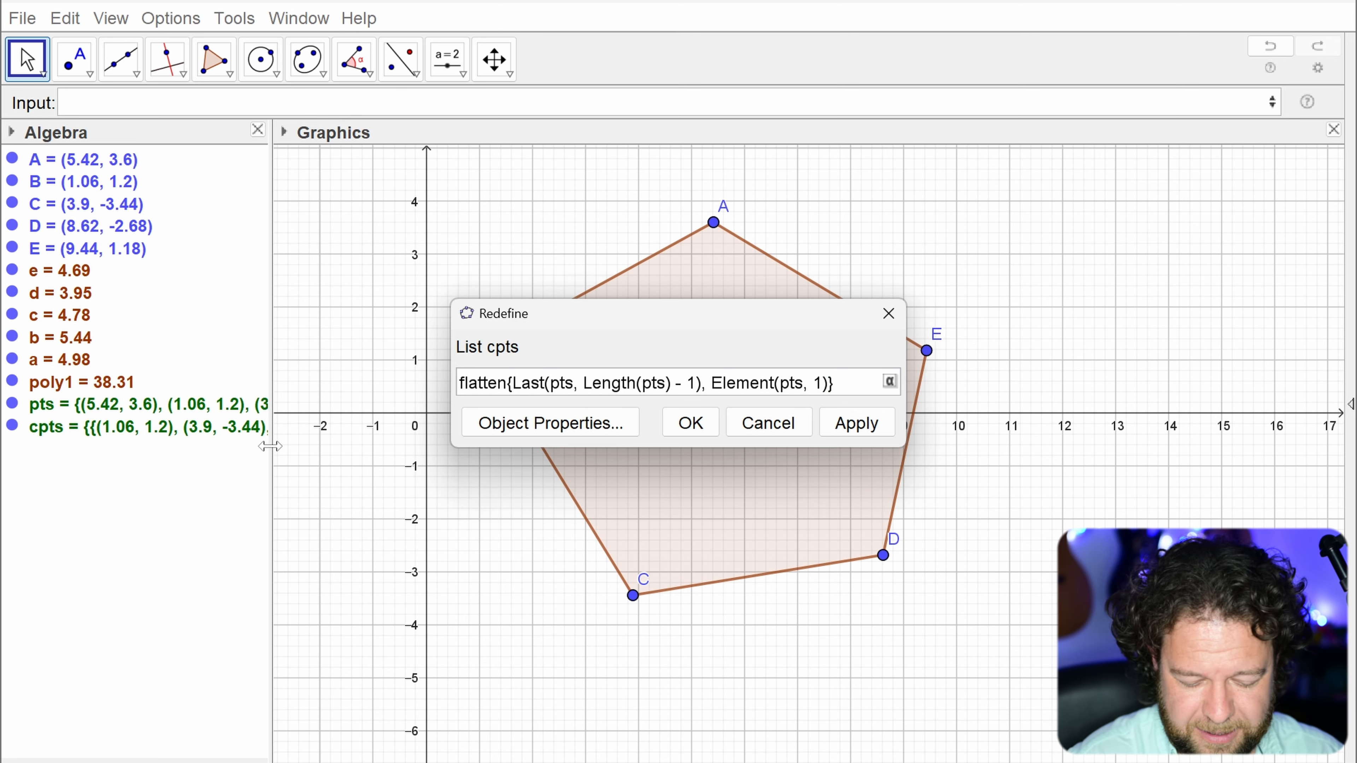
{"action": "type", "text": "("}
{"action": "key", "text": "End"}
{"action": "type", "text": ")"}
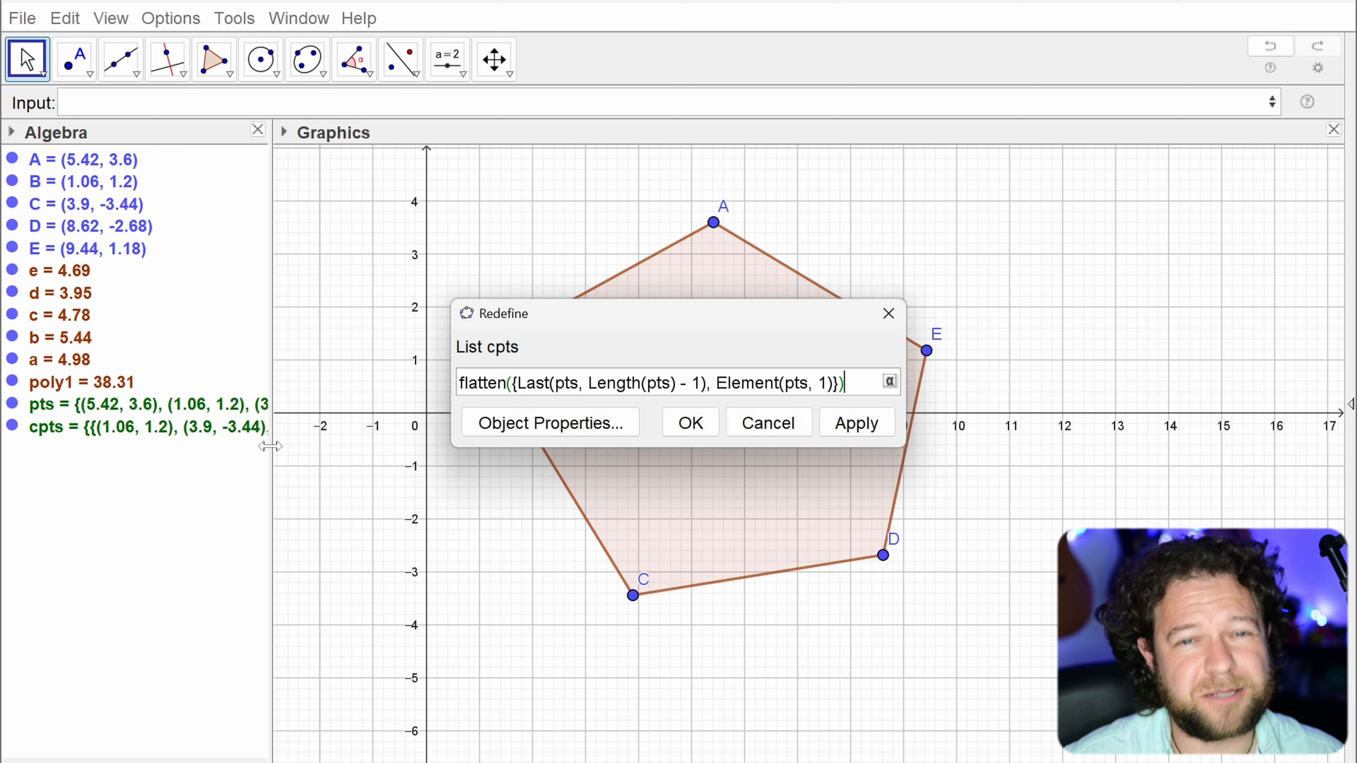
{"action": "key", "text": "Return"}
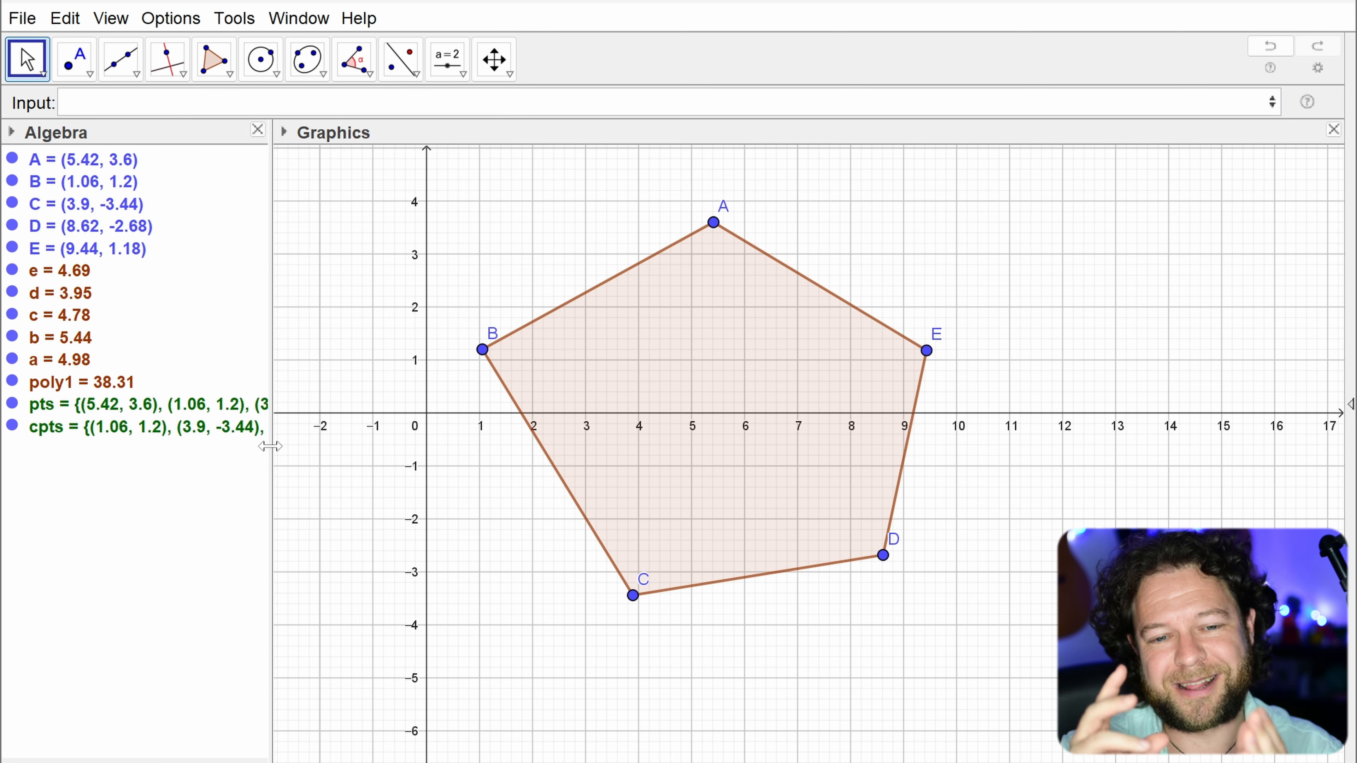
Step: Begin defining the list vects with a Zip command whose expression is UnitVector(Vector(P, Q))
{"action": "left_click", "coordinate": [166, 102]}
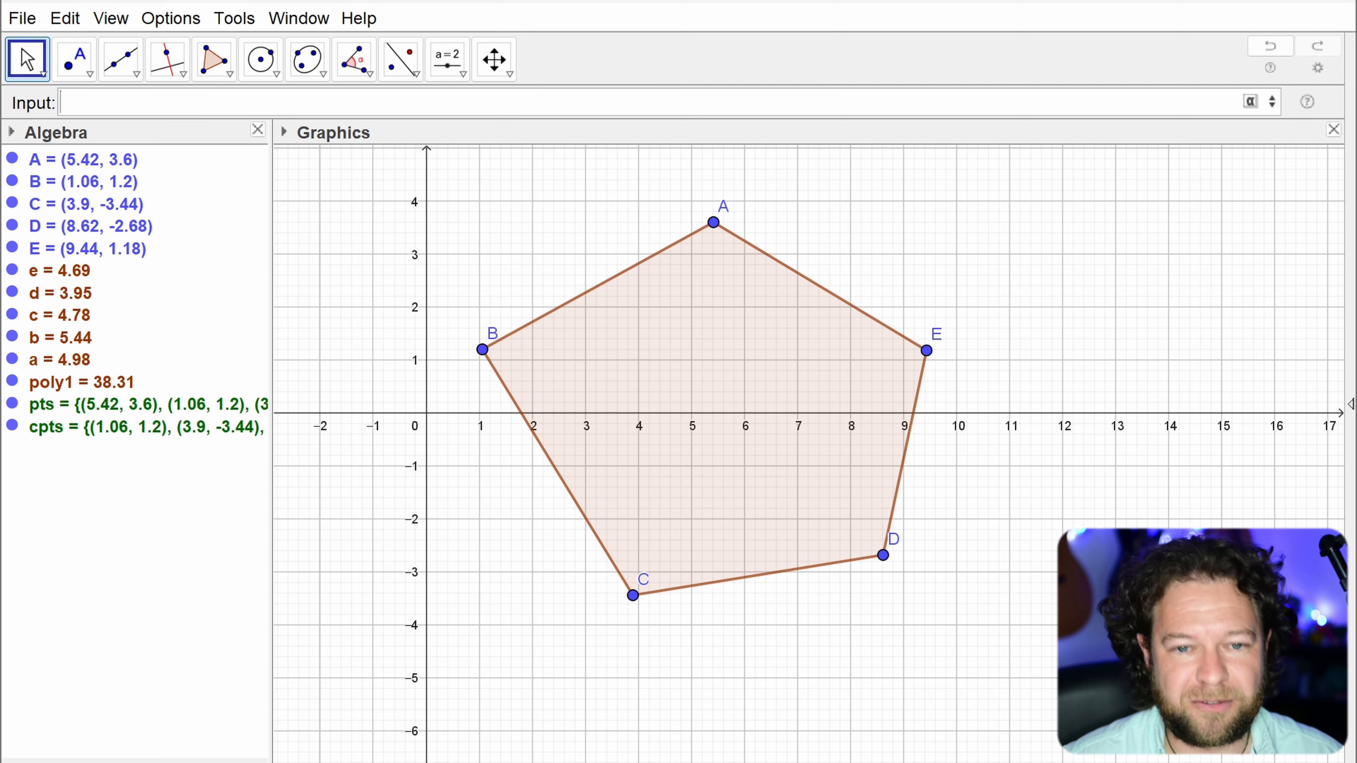
{"action": "type", "text": "vects"}
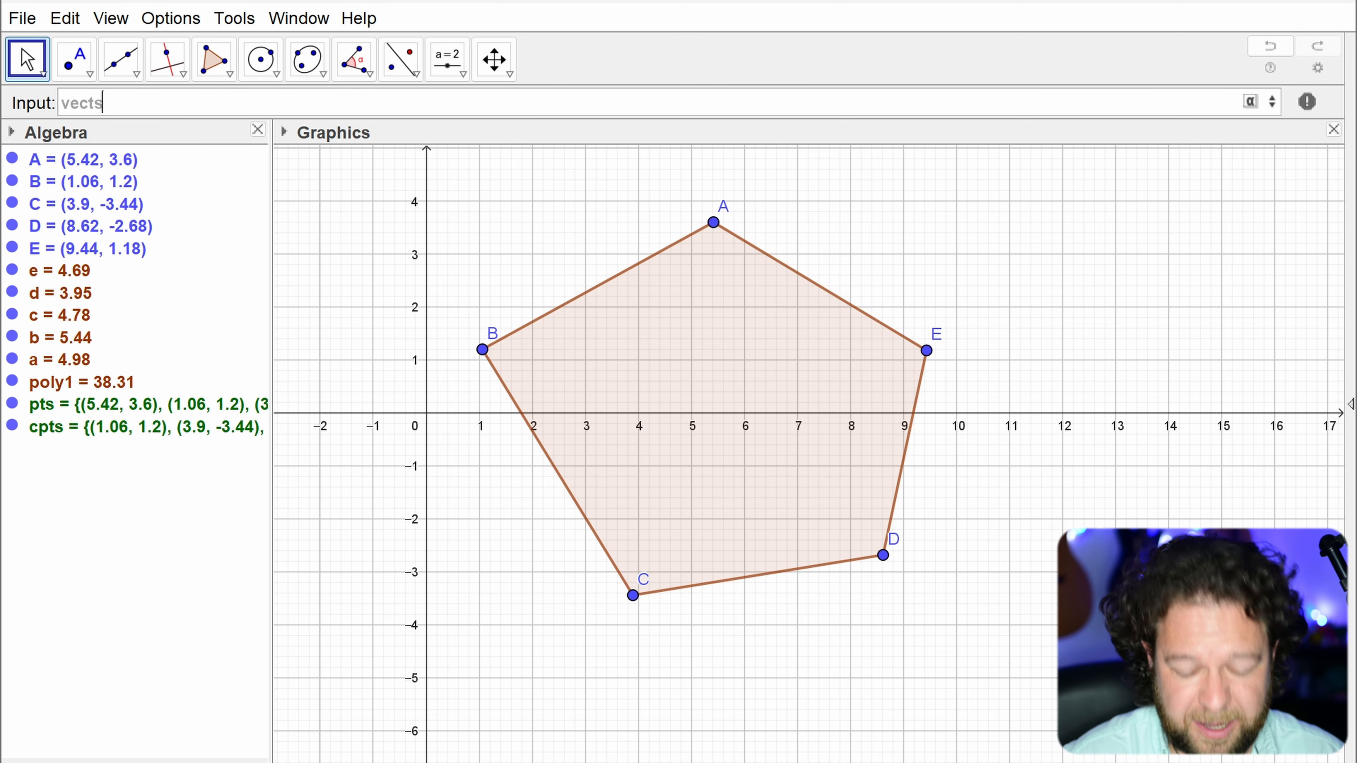
{"action": "type", "text": "="}
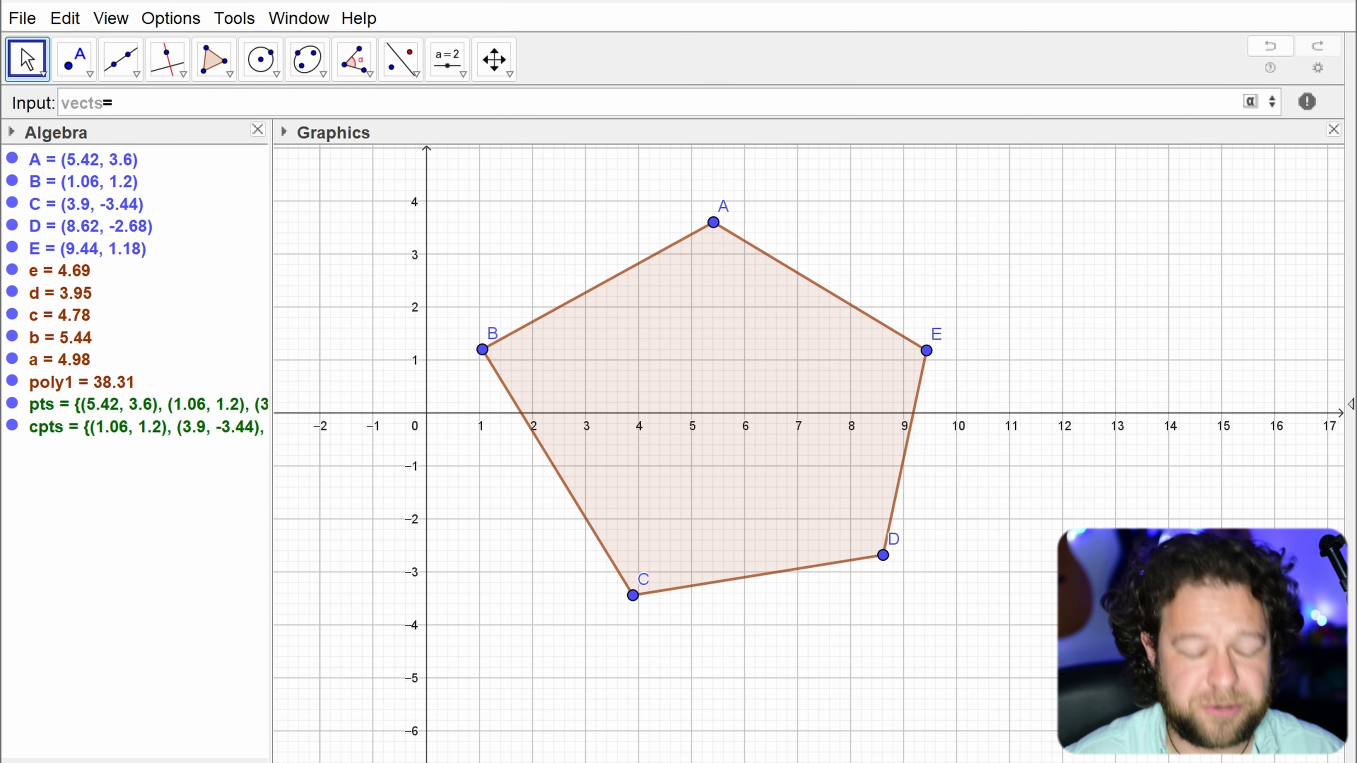
{"action": "type", "text": "zip"}
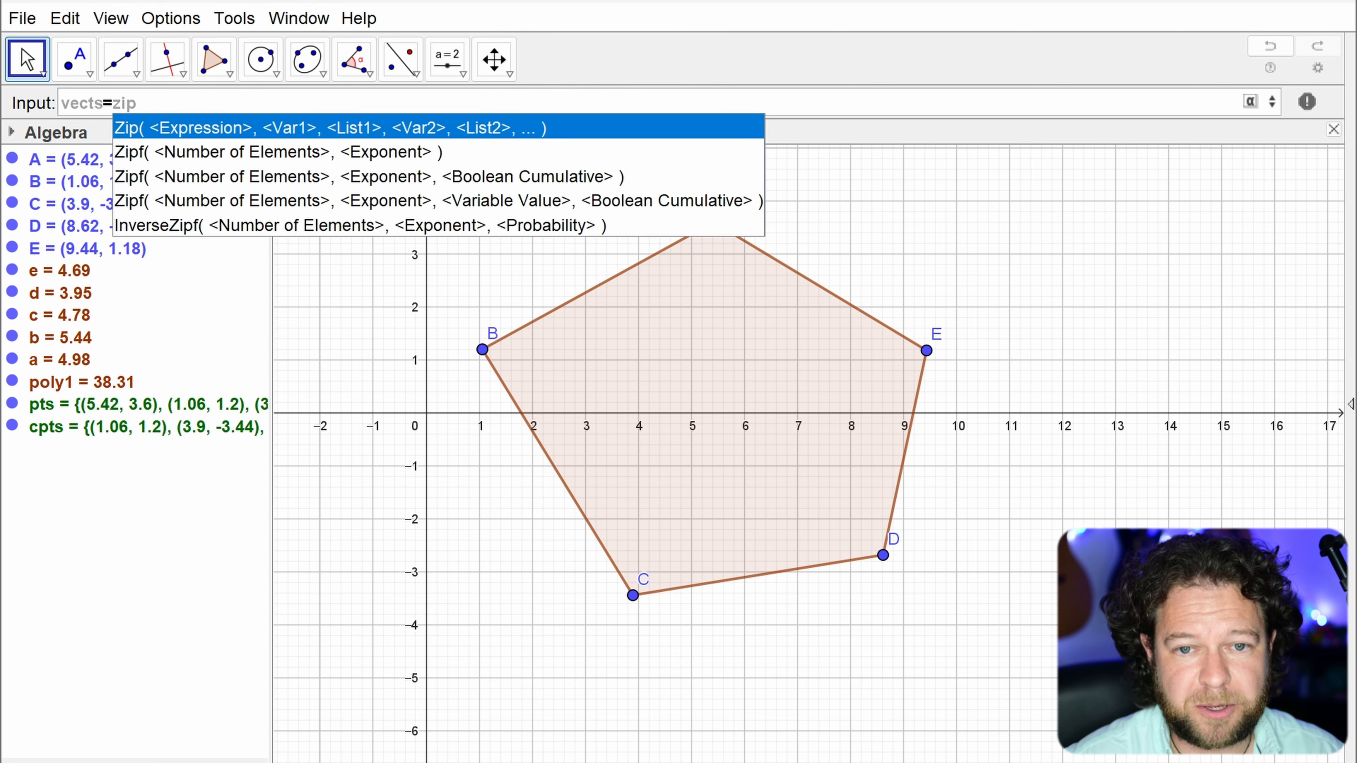
{"action": "key", "text": "Return"}
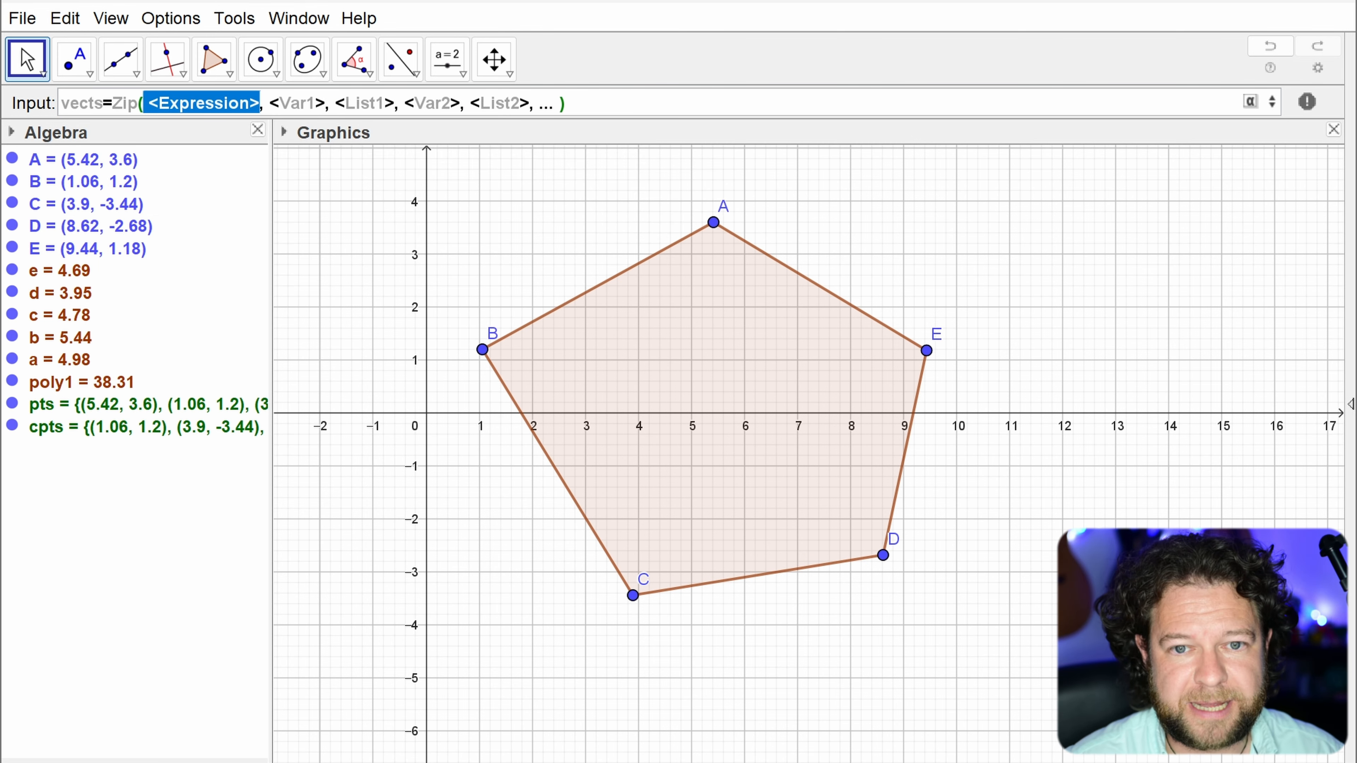
{"action": "type", "text": "unitve"}
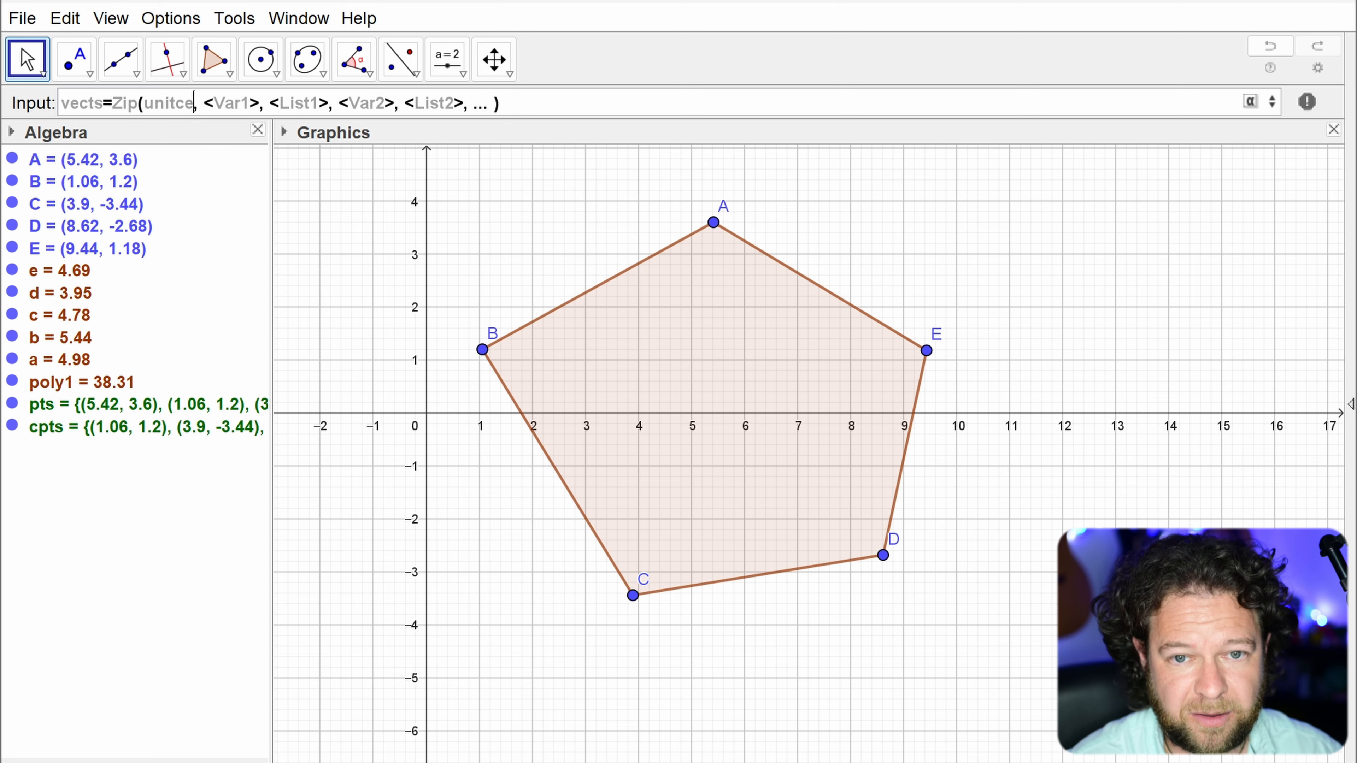
{"action": "key", "text": "Return"}
{"action": "type", "text": "vecto"}
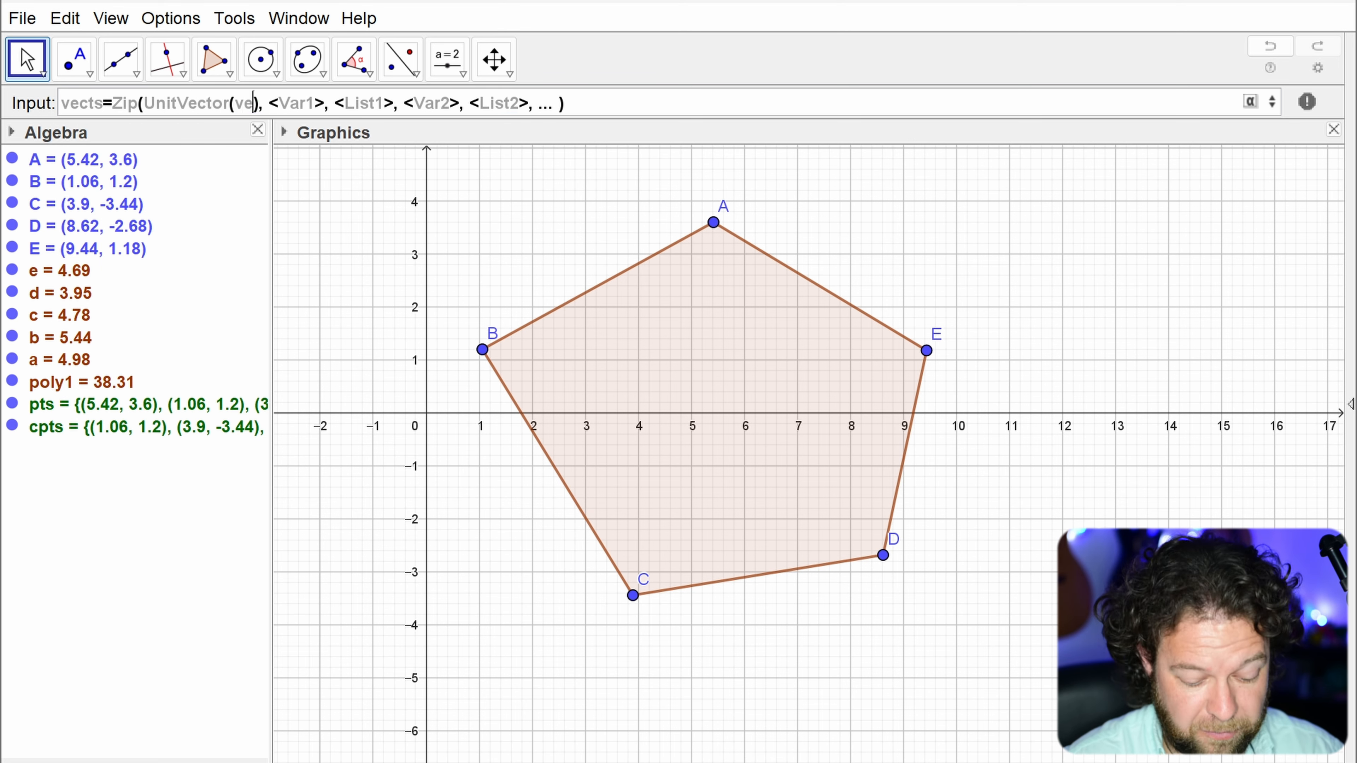
{"action": "key", "text": "Down"}
{"action": "key", "text": "Return"}
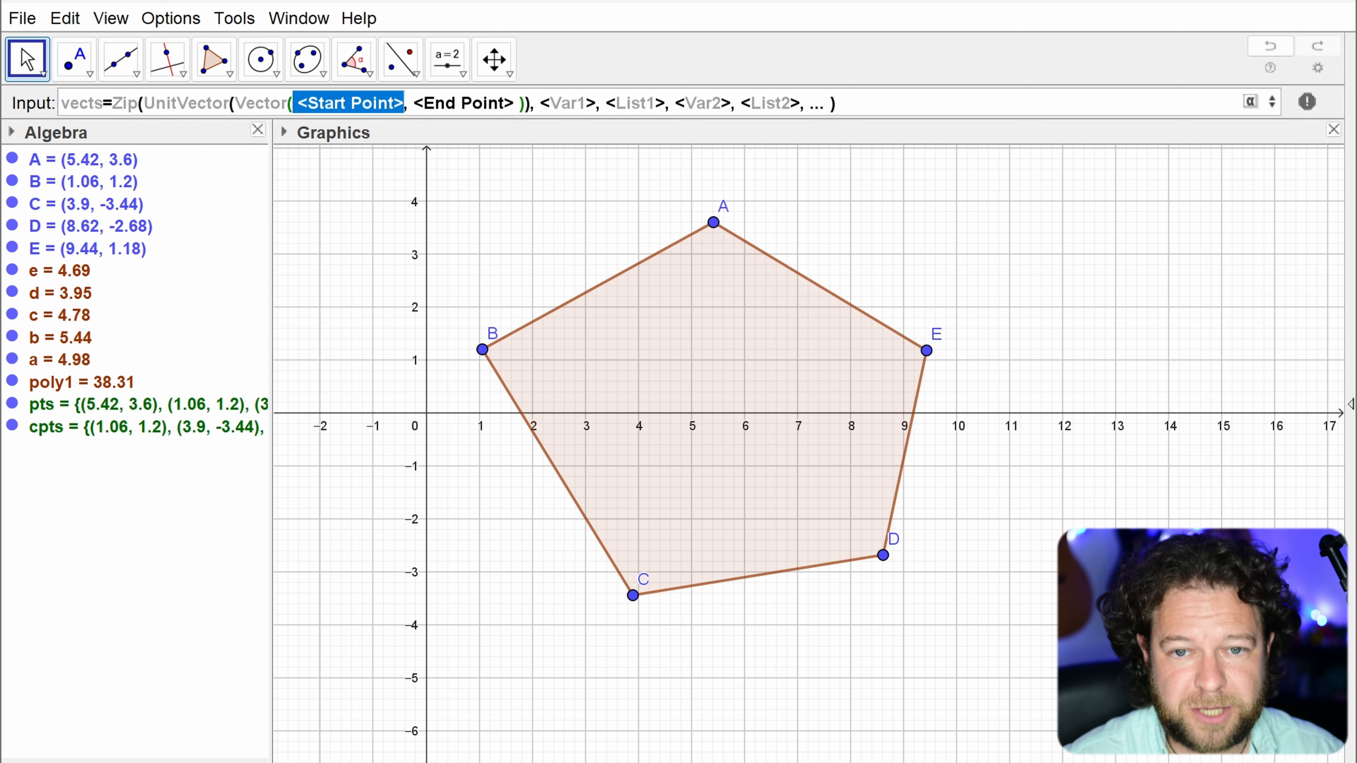
{"action": "type", "text": "P"}
{"action": "key", "text": "Tab"}
{"action": "type", "text": "Q"}
{"action": "key", "text": "Tab"}
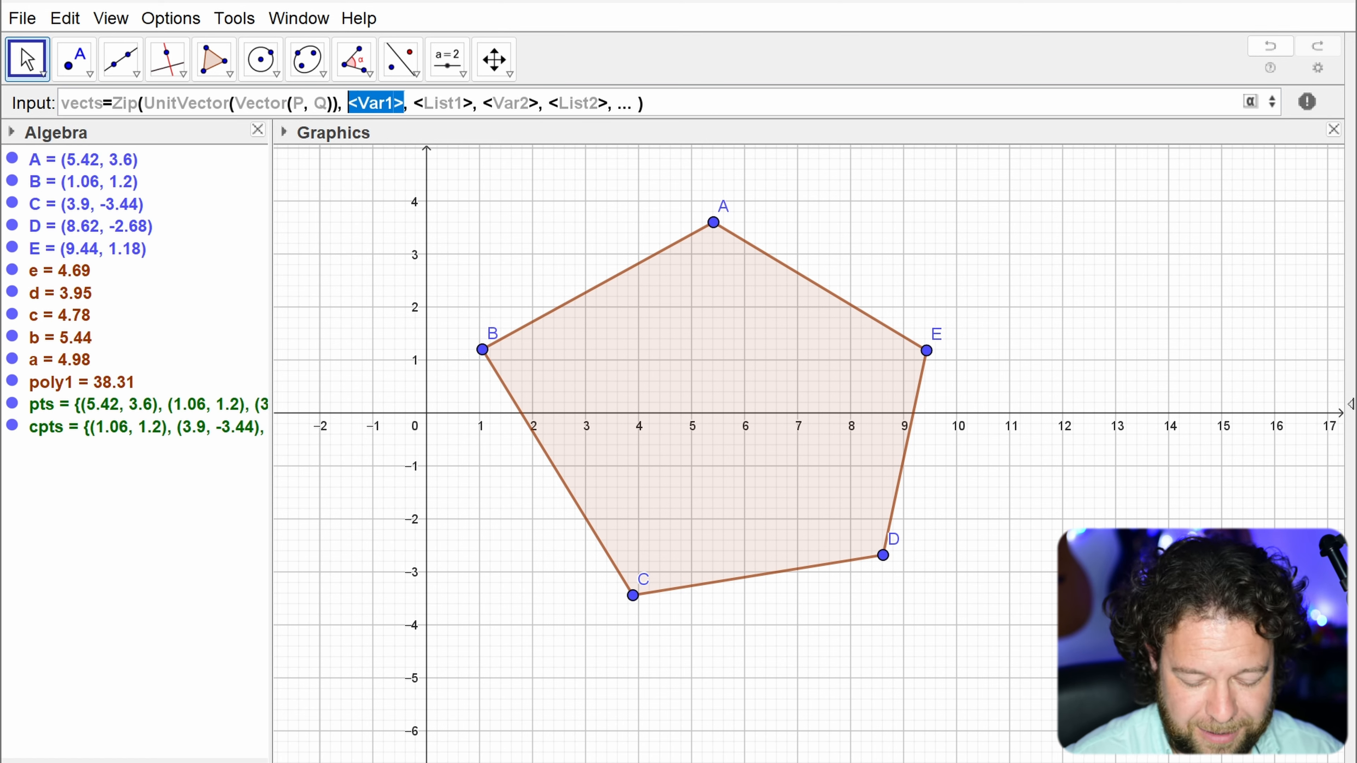
Step: Complete the Zip for vects with P from pts and Q from cpts, create it, and hide the resulting vectors
{"action": "type", "text": "P"}
{"action": "key", "text": "Tab"}
{"action": "type", "text": "pts"}
{"action": "key", "text": "Tab"}
{"action": "type", "text": "Q"}
{"action": "key", "text": "Tab"}
{"action": "type", "text": "cpts"}
{"action": "key", "text": "Delete"}
{"action": "key", "text": "Delete"}
{"action": "key", "text": "Delete"}
{"action": "key", "text": "Delete"}
{"action": "key", "text": "Delete"}
{"action": "key", "text": "Return"}
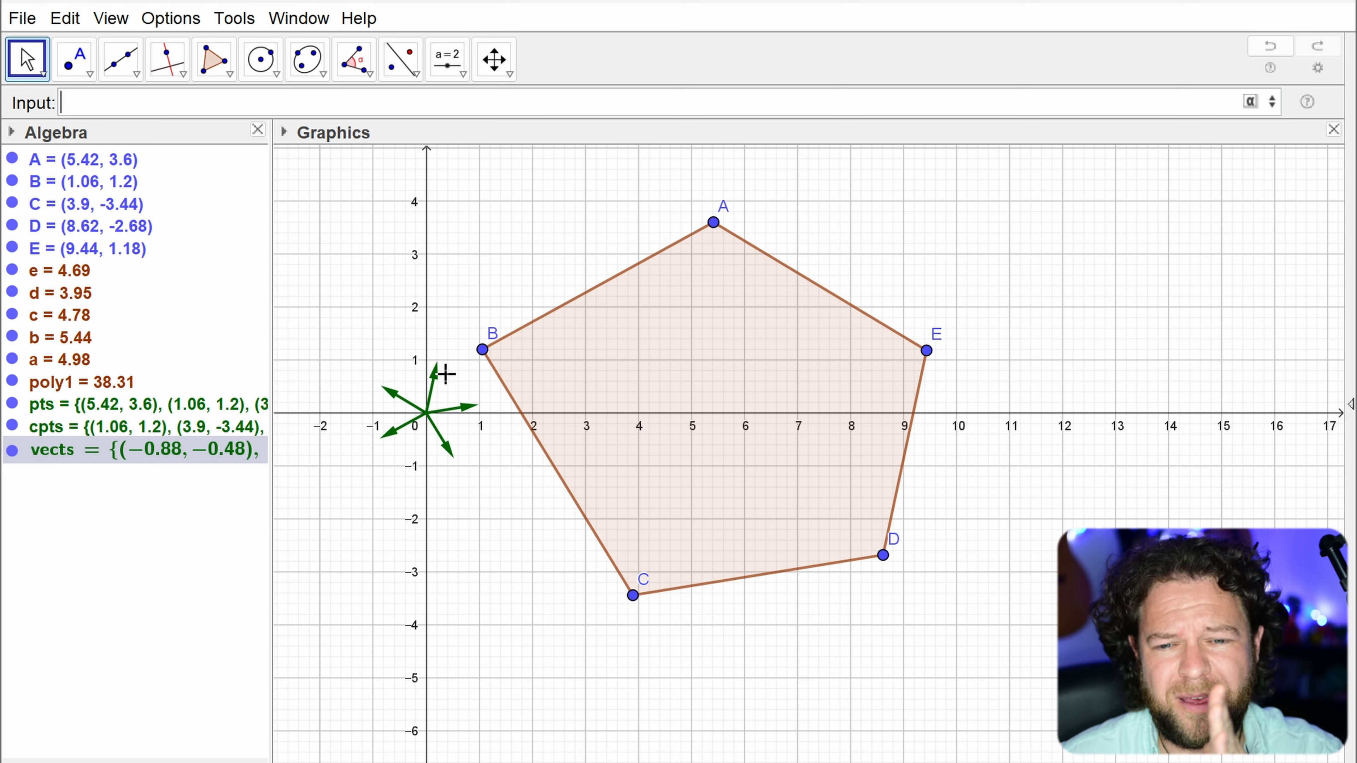
{"action": "left_click", "coordinate": [13, 452]}
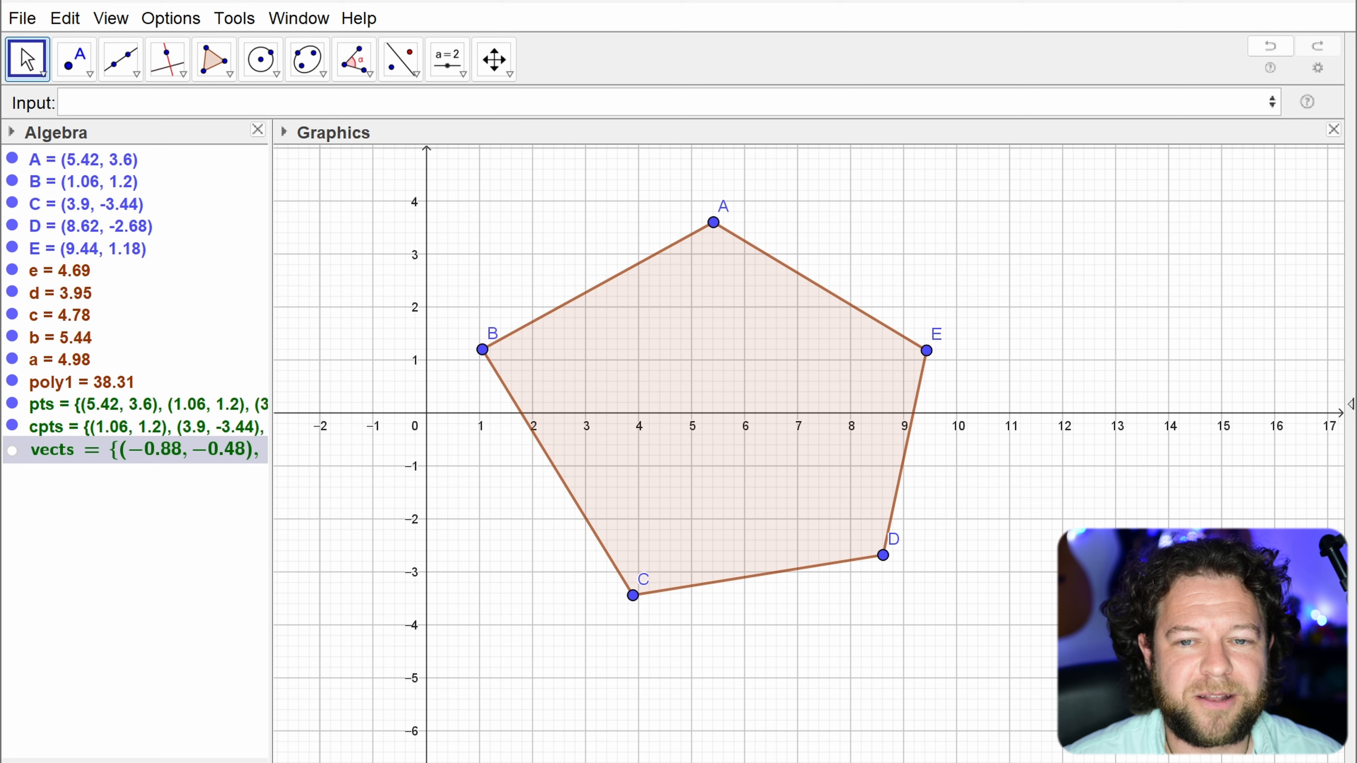
Step: Begin a new Zip command with Translate(X, v) as its expression
{"action": "left_click", "coordinate": [325, 102]}
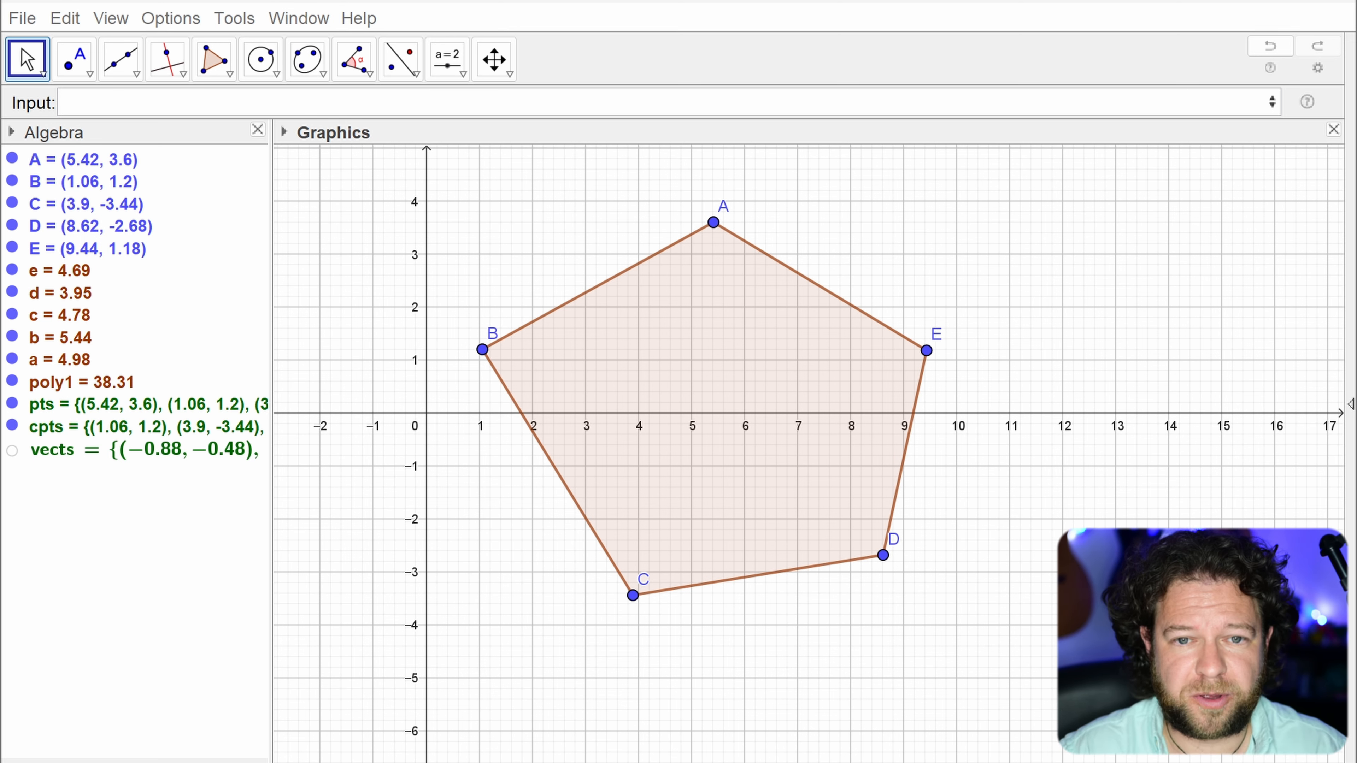
{"action": "left_click", "coordinate": [277, 102]}
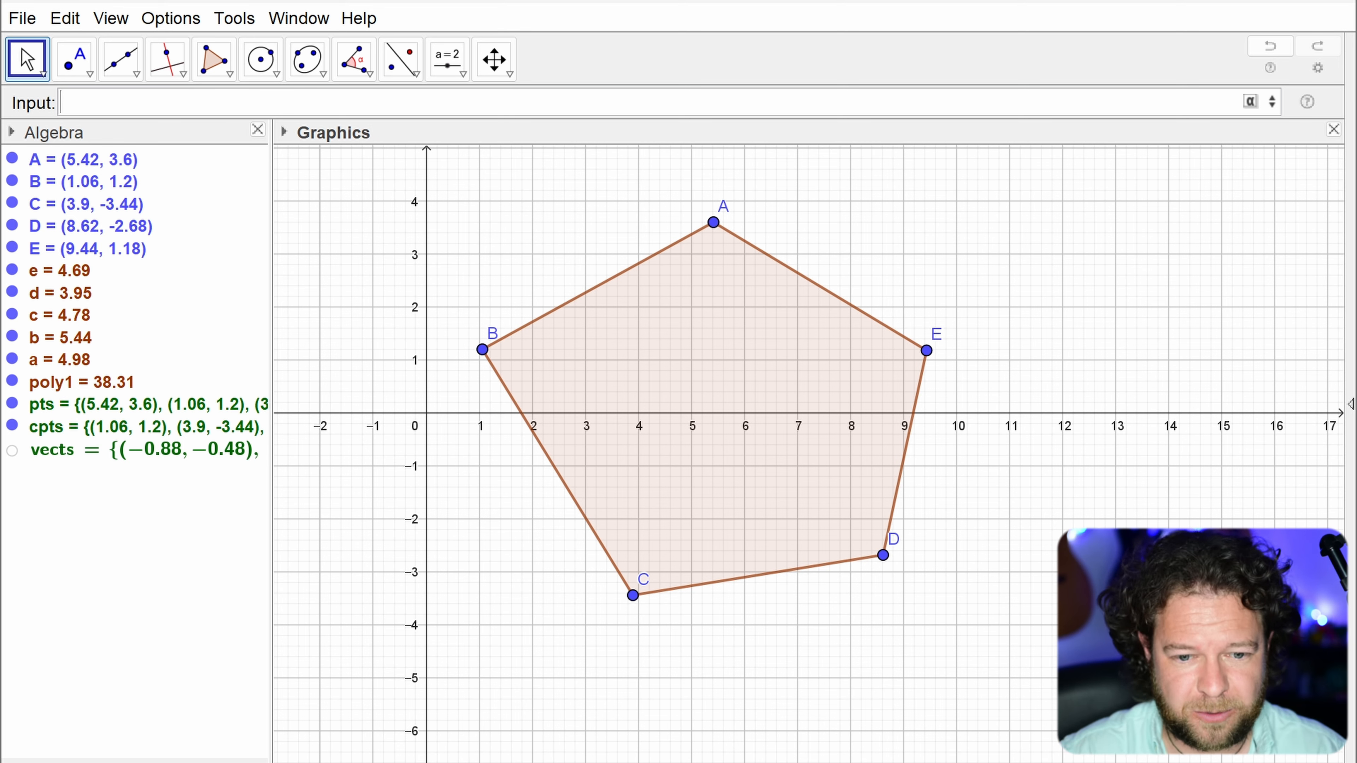
{"action": "type", "text": "Zip"}
{"action": "key", "text": "Return"}
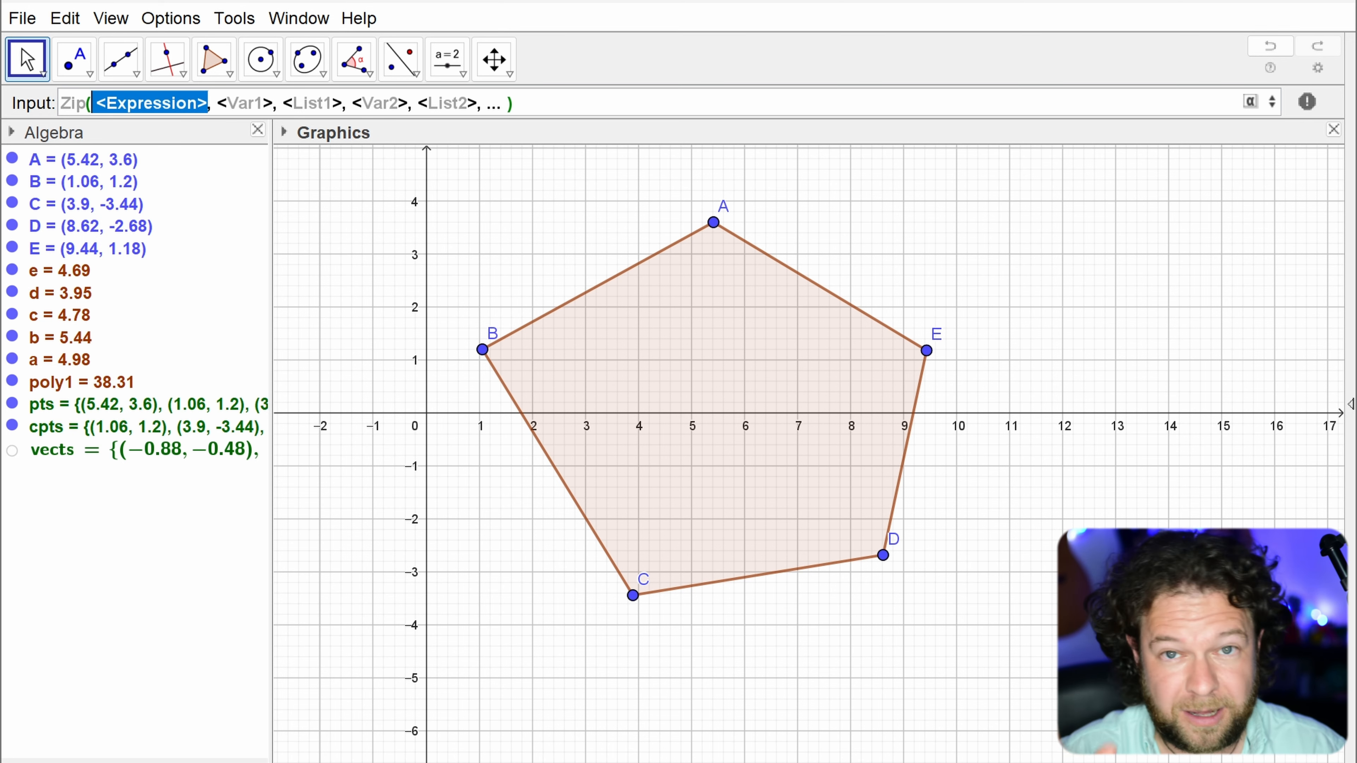
{"action": "type", "text": "translate"}
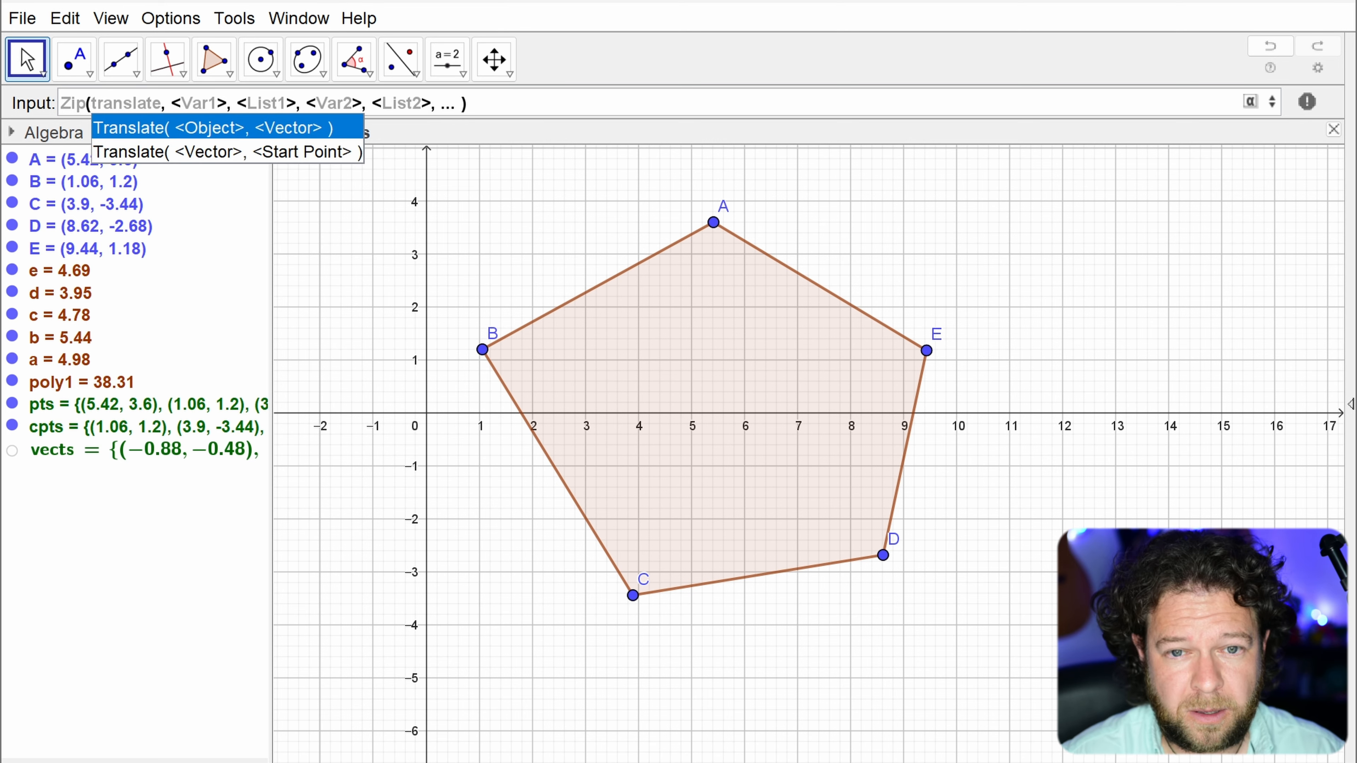
{"action": "key", "text": "Return"}
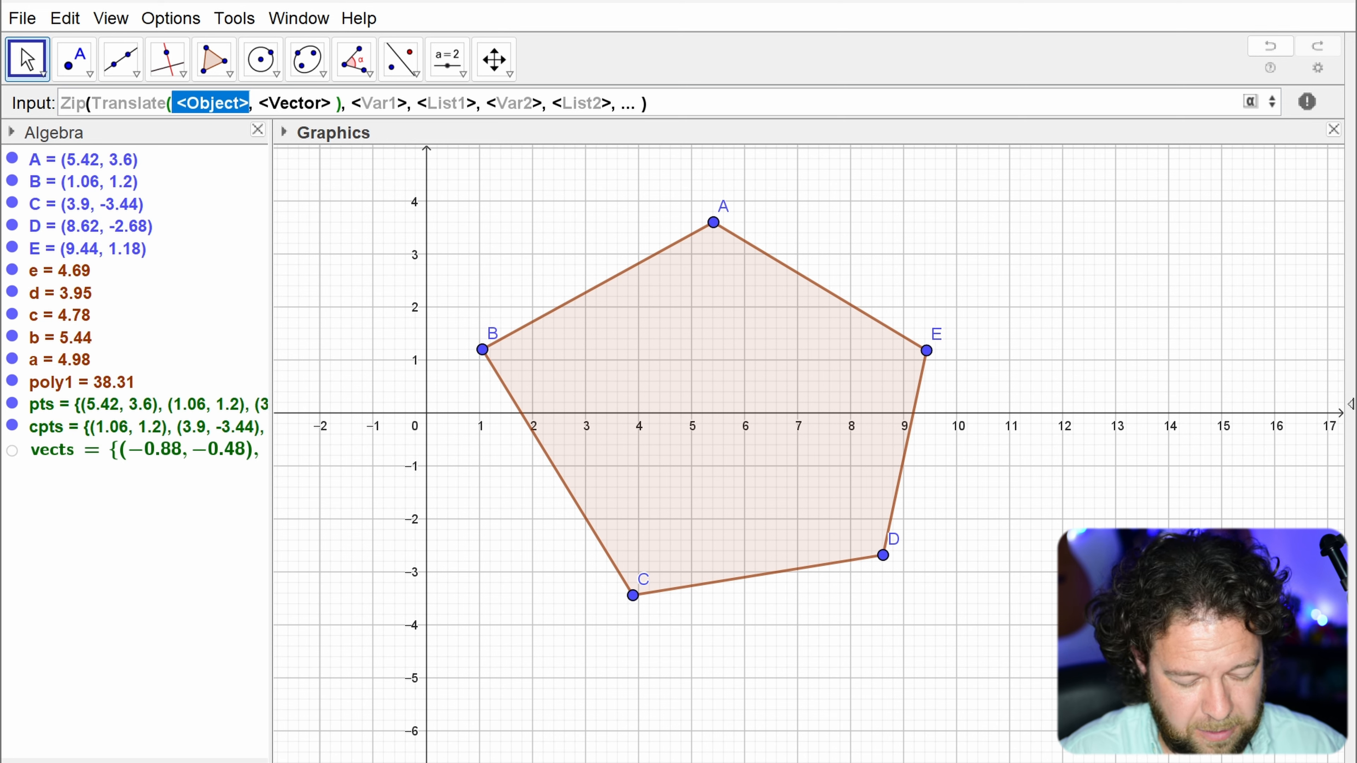
{"action": "type", "text": "X"}
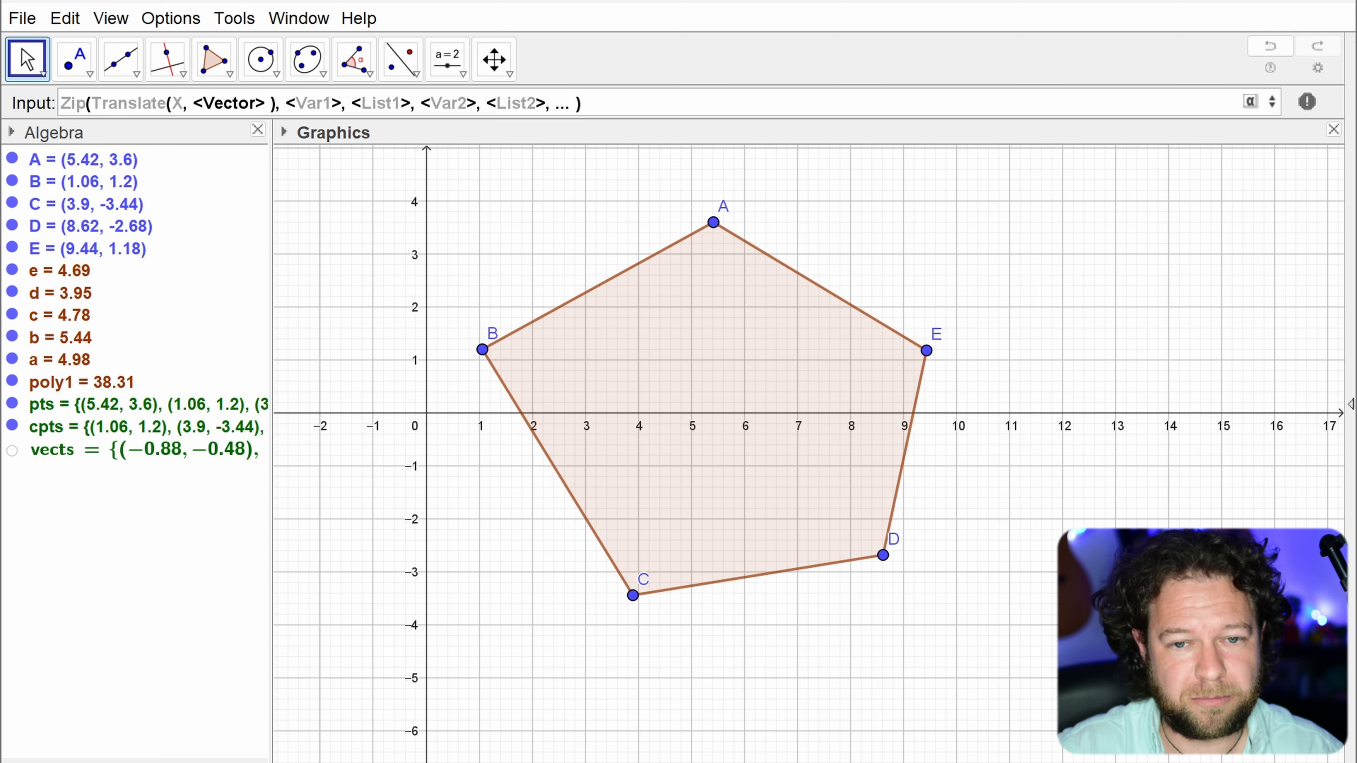
{"action": "key", "text": "Tab"}
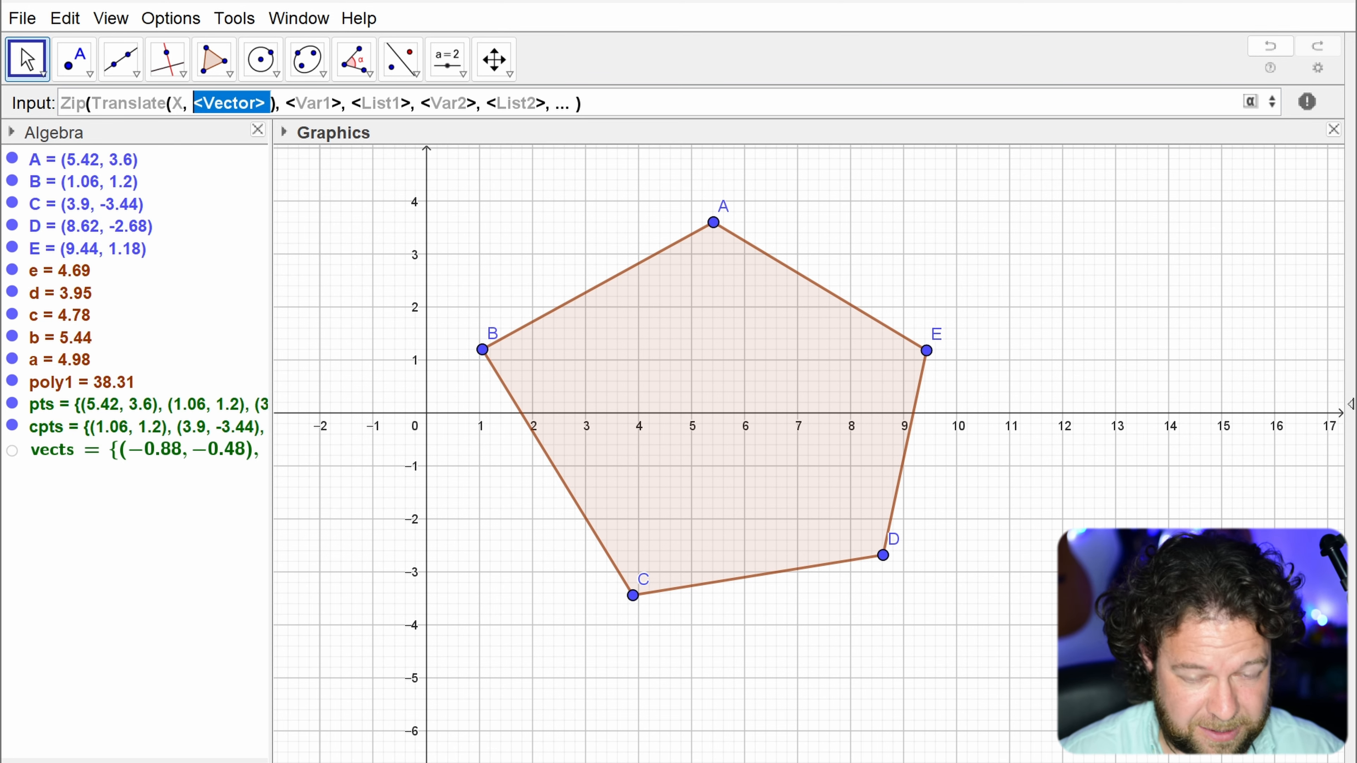
{"action": "type", "text": "v"}
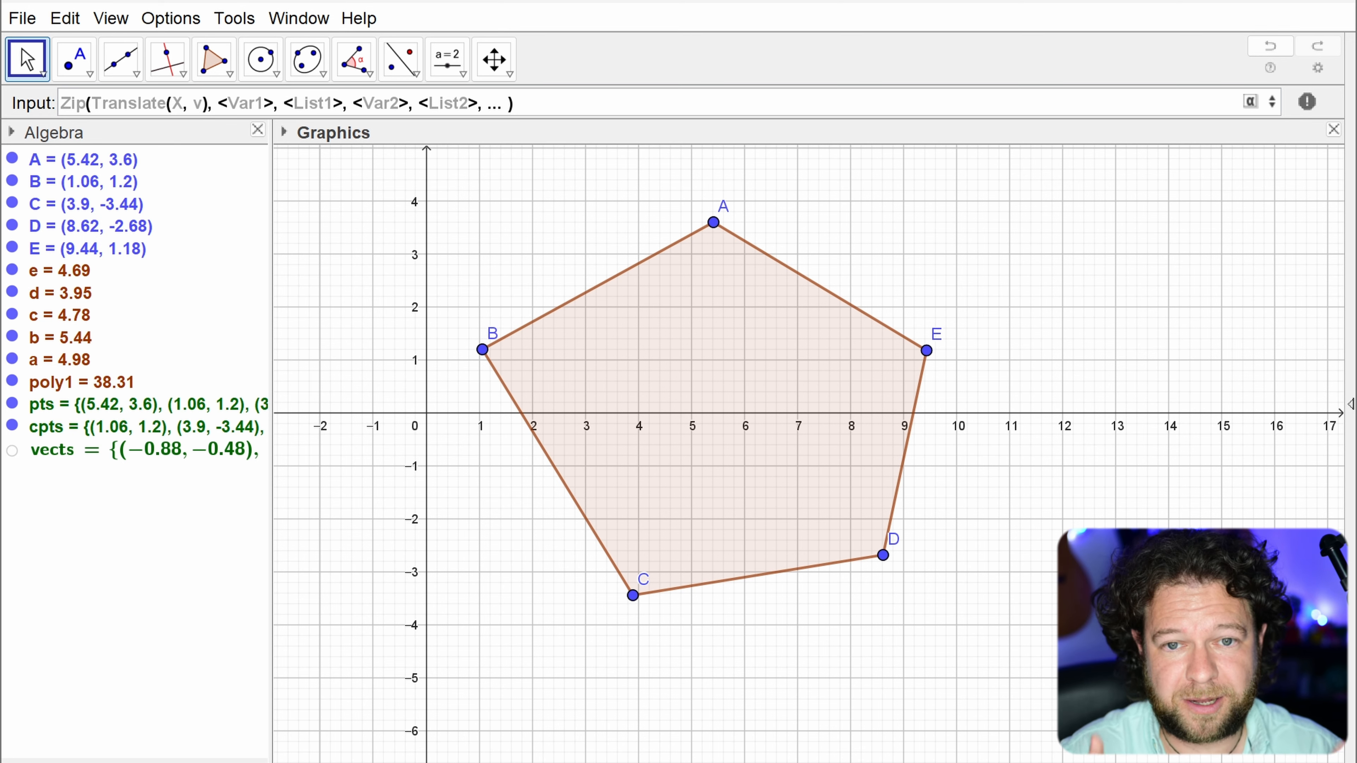
{"action": "key", "text": "Tab"}
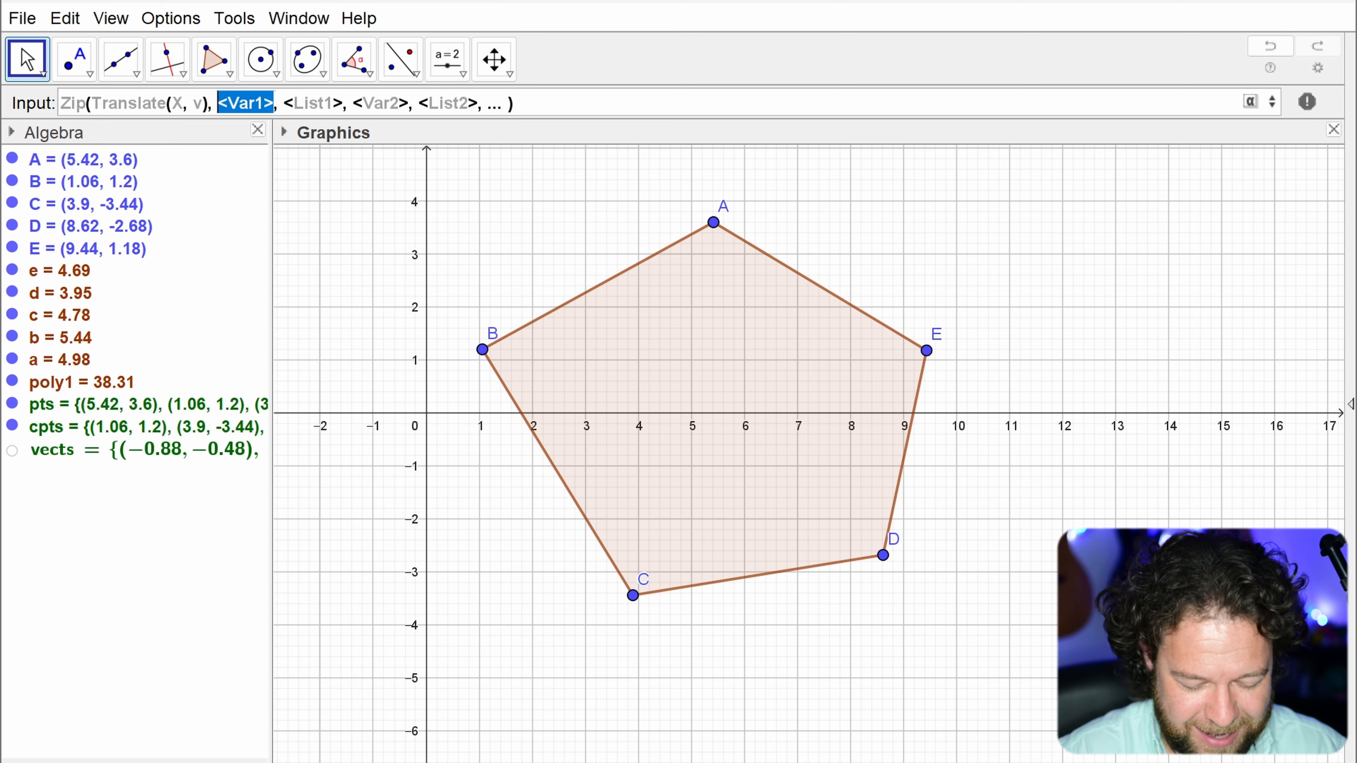
Step: Complete the Zip command's arguments as pts, v, vects after Translate(X, v), removing the unused placeholders
{"action": "type", "text": "pts"}
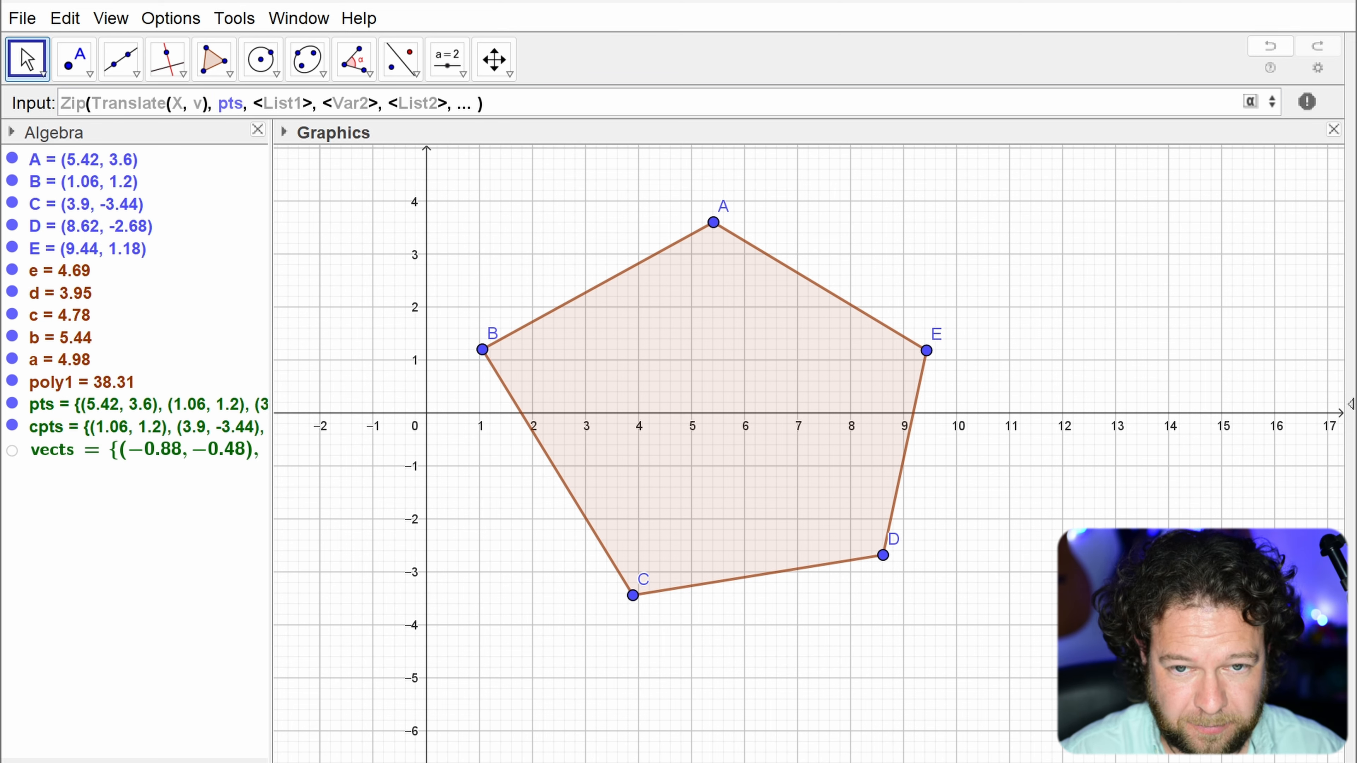
{"action": "key", "text": "Tab"}
{"action": "type", "text": "v"}
{"action": "key", "text": "Tab"}
{"action": "type", "text": "vects"}
{"action": "key", "text": "Delete"}
{"action": "key", "text": "Delete"}
{"action": "key", "text": "Delete"}
{"action": "key", "text": "Delete"}
{"action": "key", "text": "Delete"}
{"action": "key", "text": "Delete"}
{"action": "key", "text": "Delete"}
{"action": "key", "text": "Delete"}
{"action": "key", "text": "Delete"}
{"action": "key", "text": "Delete"}
{"action": "key", "text": "Delete"}
{"action": "key", "text": "Delete"}
{"action": "key", "text": "Delete"}
{"action": "key", "text": "Delete"}
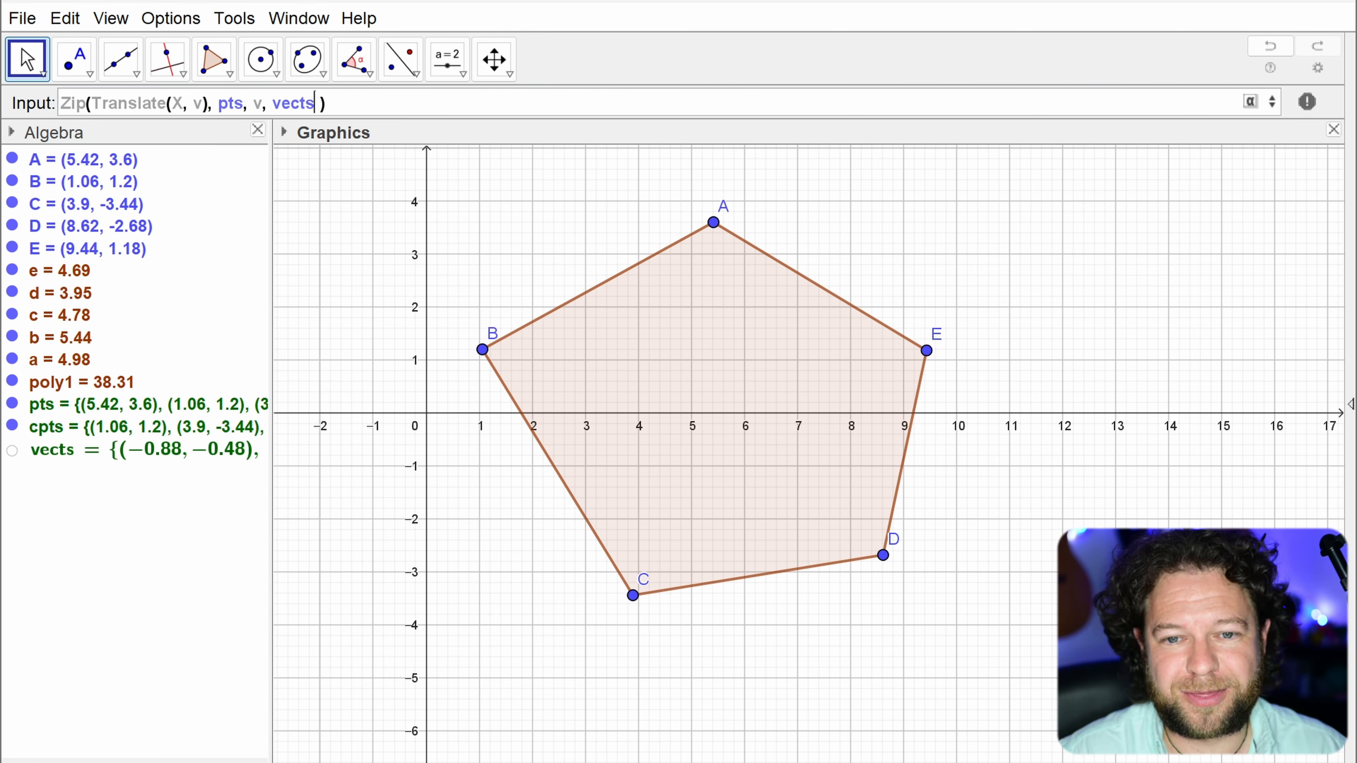
{"action": "key", "text": "Delete"}
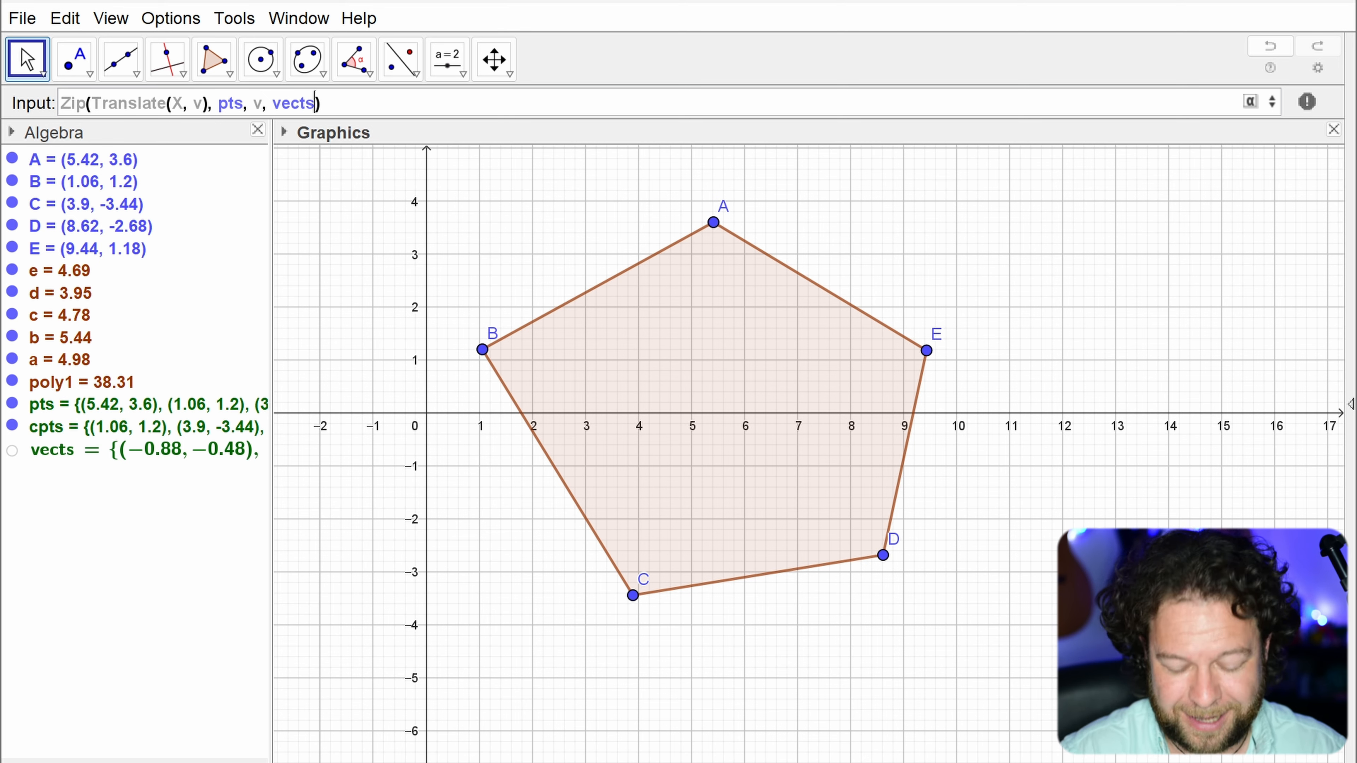
Step: Try to create the list from Zip(Translate(X, v), pts, v, vects) without creating sliders
{"action": "key", "text": "Return"}
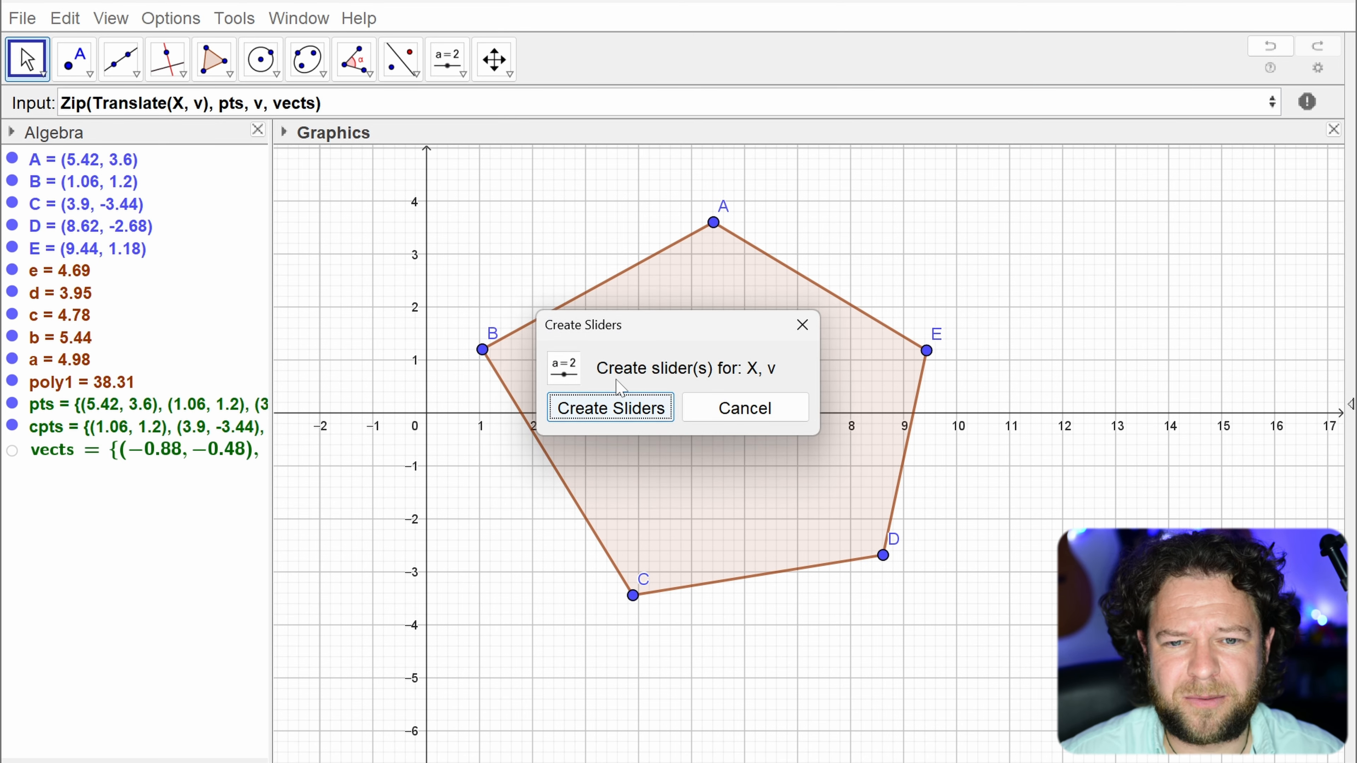
{"action": "left_click", "coordinate": [757, 425]}
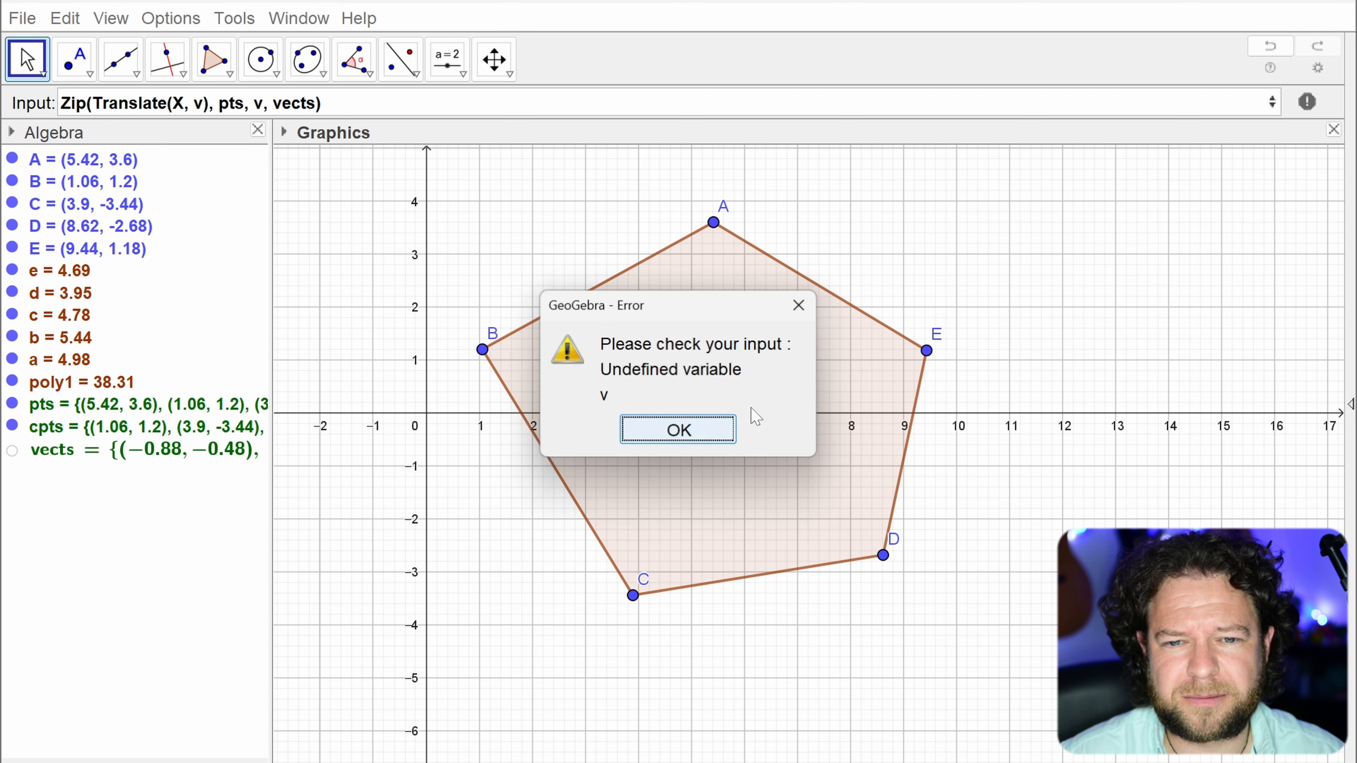
{"action": "left_click", "coordinate": [729, 427]}
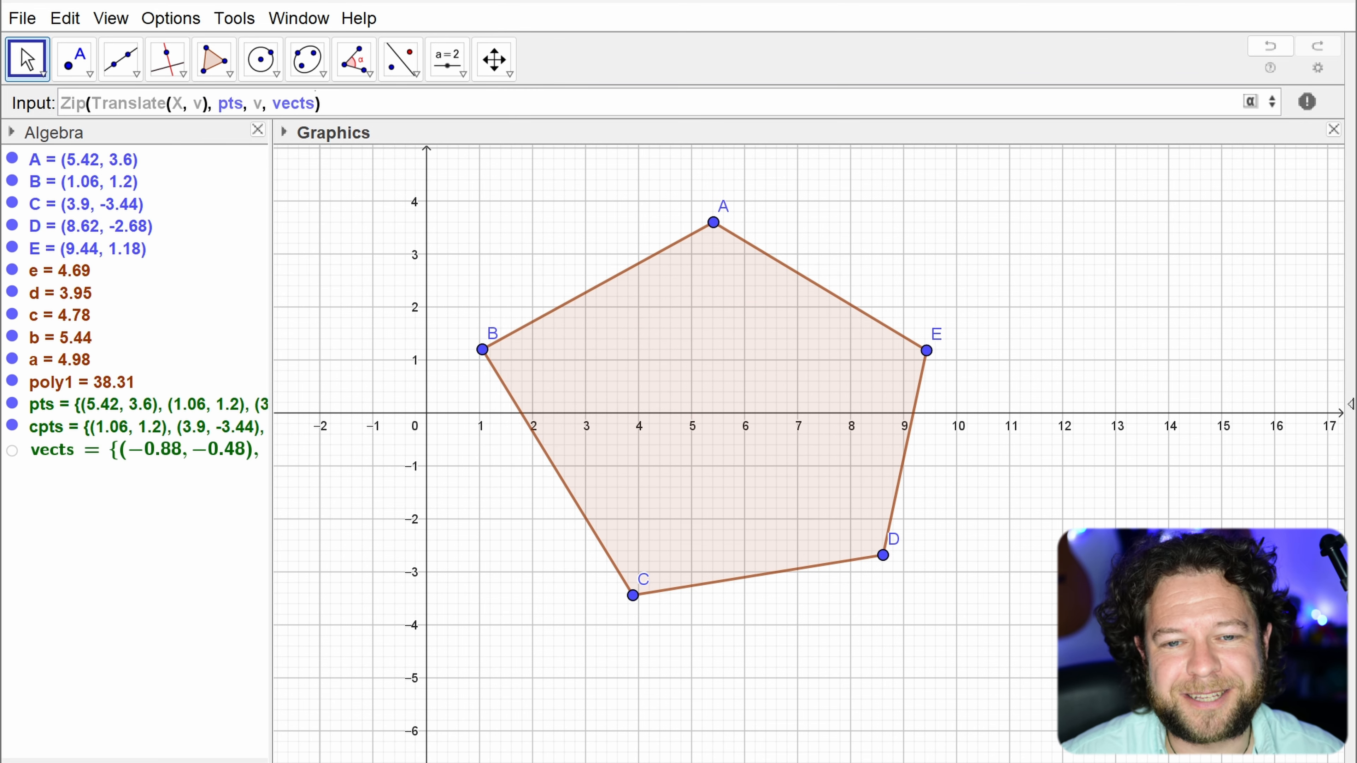
Step: Insert X as the variable before pts in the Zip command and create the list of translated vertices
{"action": "key", "text": "ctrl+Left"}
{"action": "key", "text": "ctrl+Left"}
{"action": "key", "text": "ctrl+Left"}
{"action": "type", "text": "X,"}
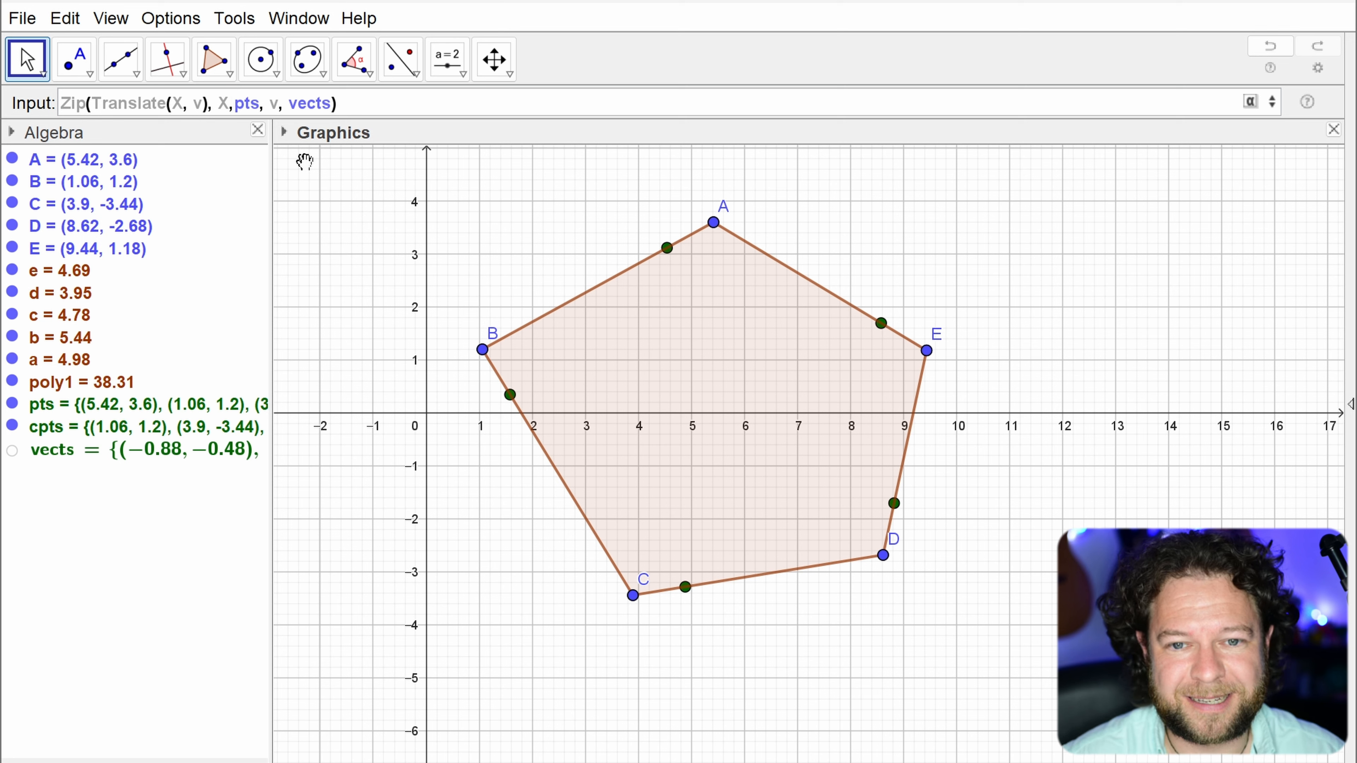
{"action": "key", "text": "End"}
{"action": "key", "text": "Return"}
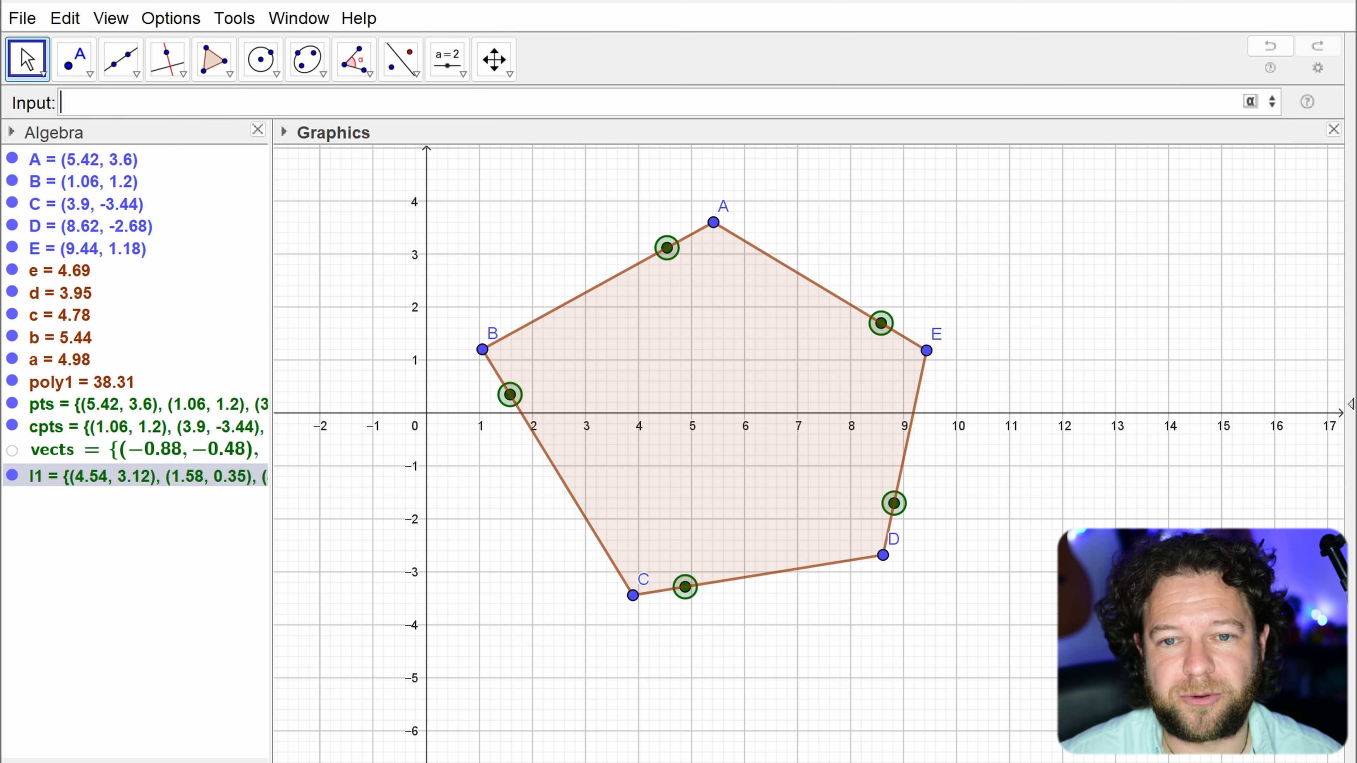
Step: Create a number slider named step above the pentagon, ranging from 0 to 0.1 with increment 0.001
{"action": "left_click", "coordinate": [448, 59]}
{"action": "left_click", "coordinate": [530, 184]}
{"action": "type", "text": "step"}
{"action": "left_click", "coordinate": [564, 444]}
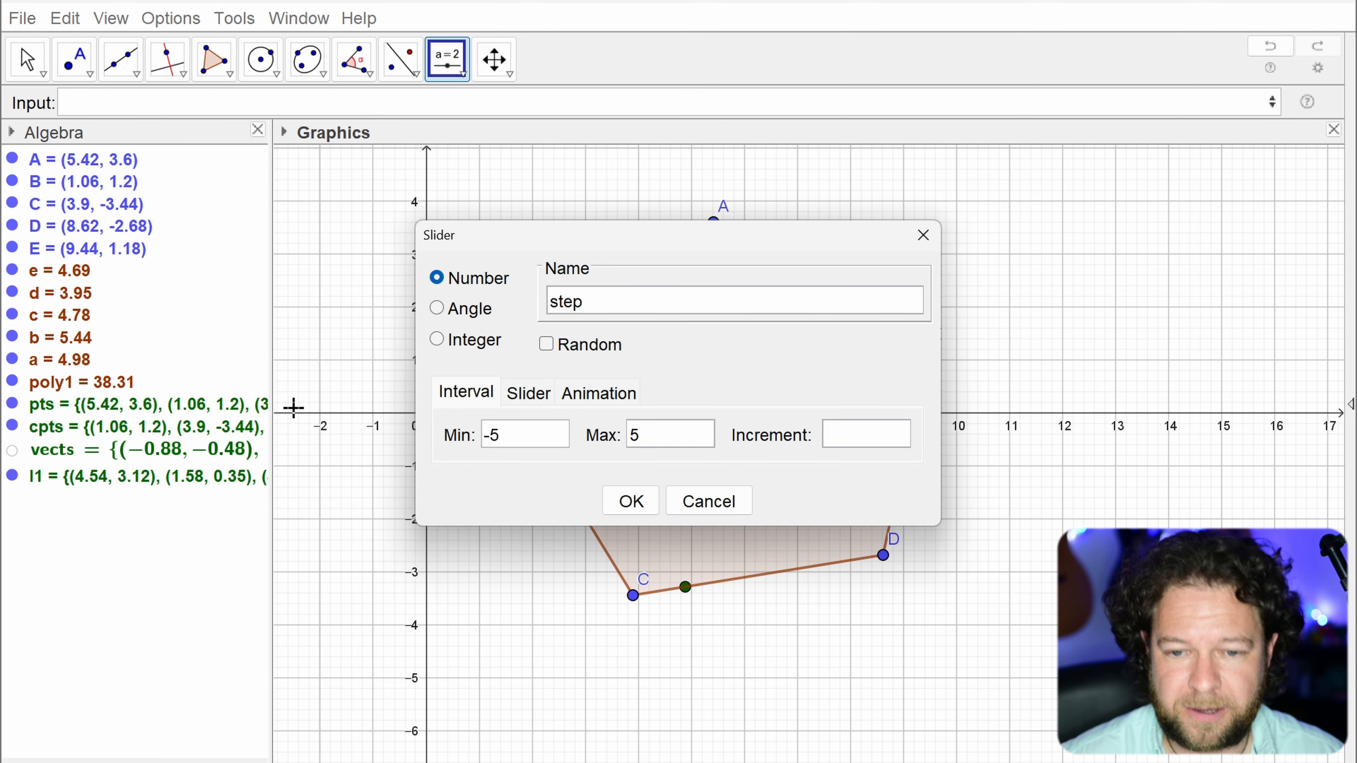
{"action": "key", "text": "BackSpace"}
{"action": "key", "text": "BackSpace"}
{"action": "type", "text": "0"}
{"action": "key", "text": "Tab"}
{"action": "key", "text": "BackSpace"}
{"action": "type", "text": "0.0"}
{"action": "key", "text": "BackSpace"}
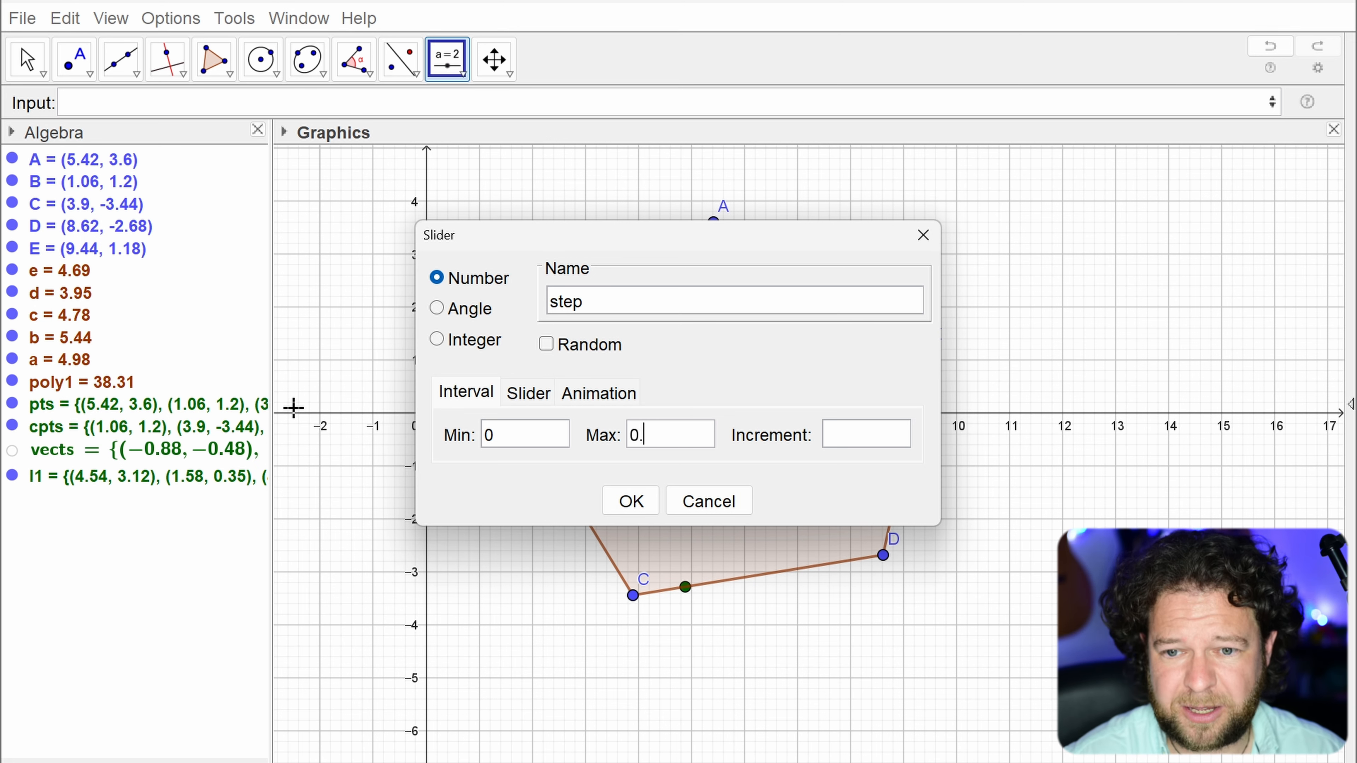
{"action": "type", "text": "1"}
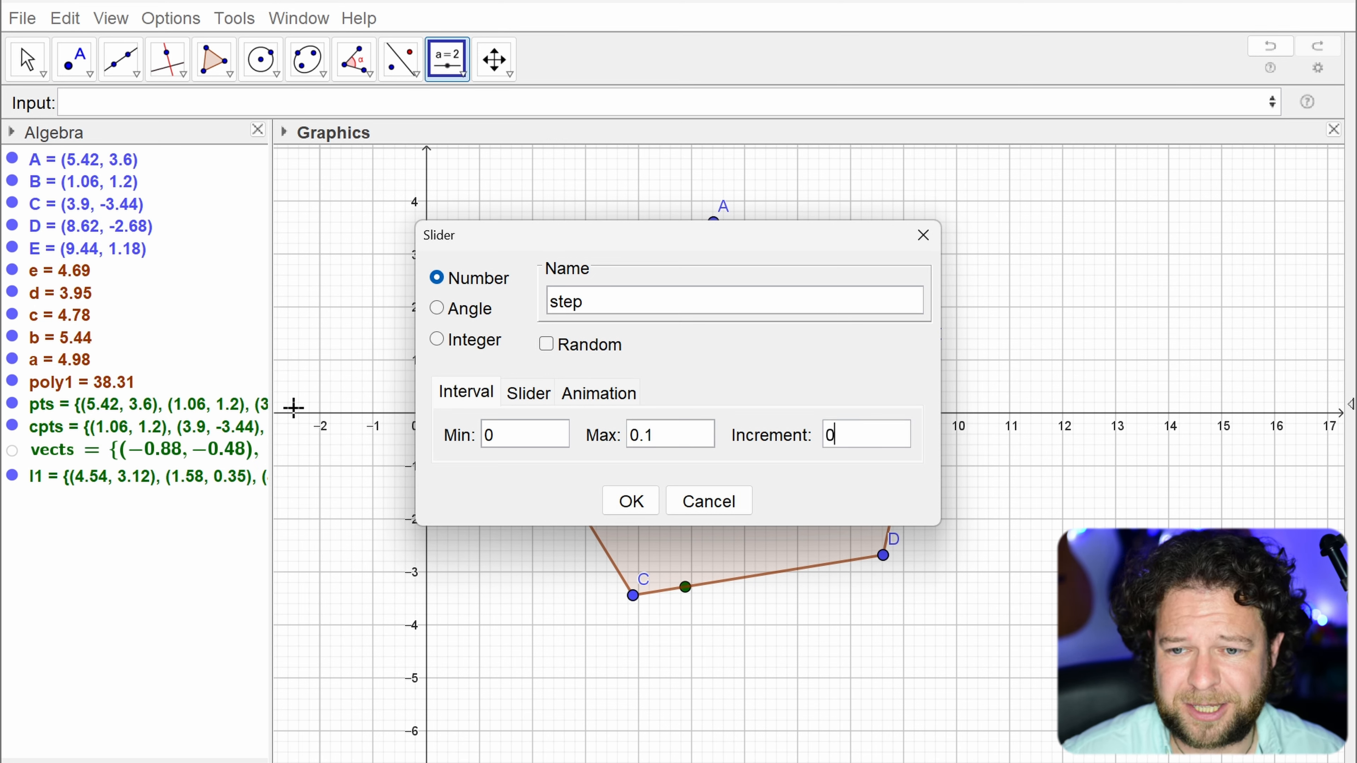
{"action": "type", "text": "001"}
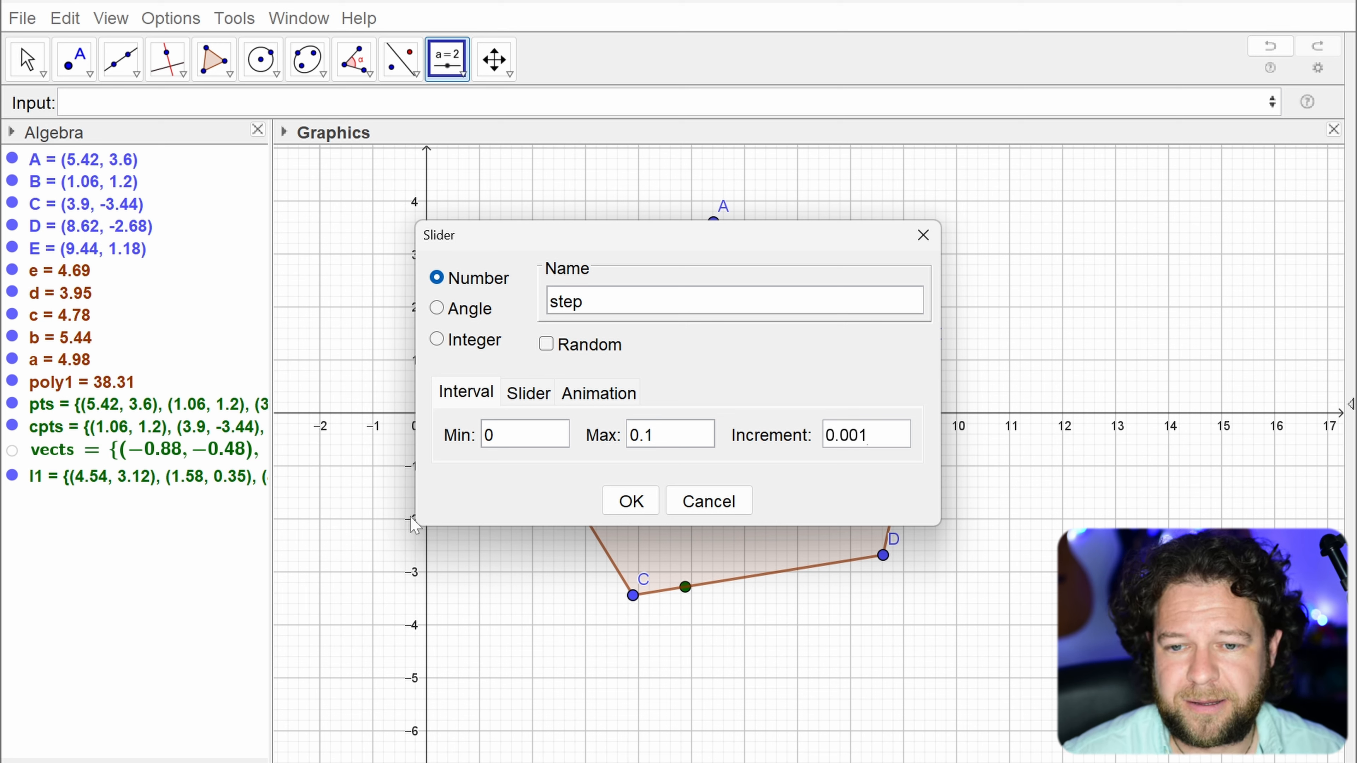
{"action": "left_click", "coordinate": [631, 500]}
{"action": "key", "text": "Escape"}
Step: Set the step slider to 0.07
{"action": "left_click", "coordinate": [111, 498]}
{"action": "key", "text": "Down"}
{"action": "key", "text": "Down"}
{"action": "key", "text": "Down"}
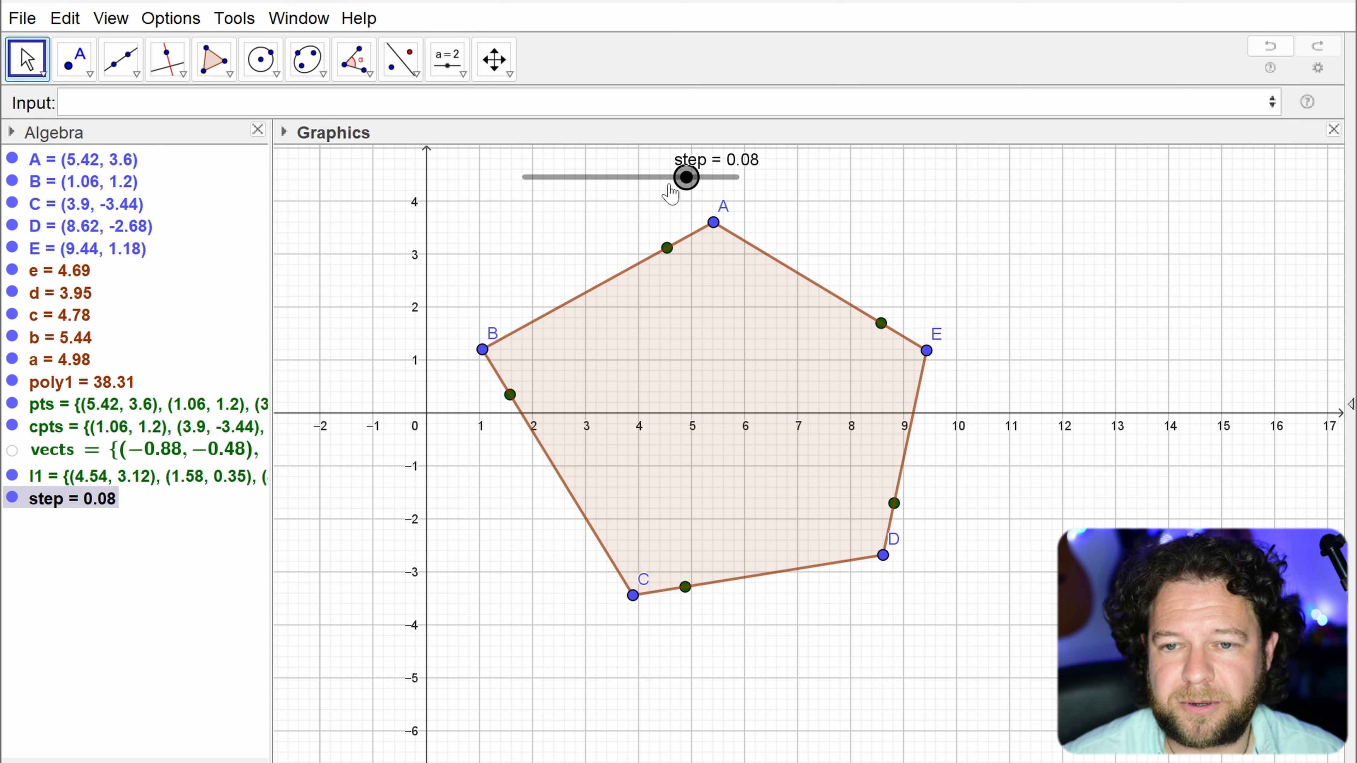
Step: Redefine list l1 so its points are translated by step*Vector(v), and set the step slider to 0.1
{"action": "double_click", "coordinate": [154, 477]}
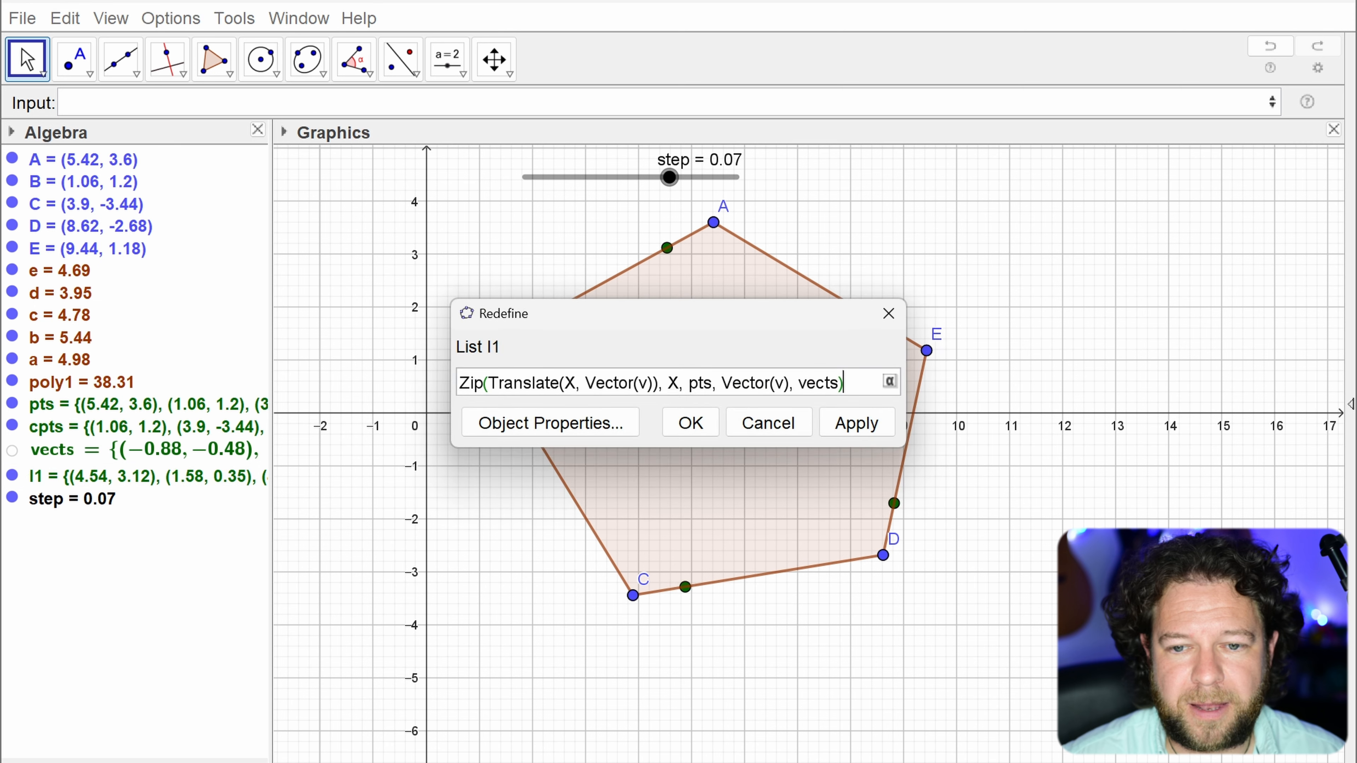
{"action": "left_click", "coordinate": [585, 382]}
{"action": "type", "text": "step*"}
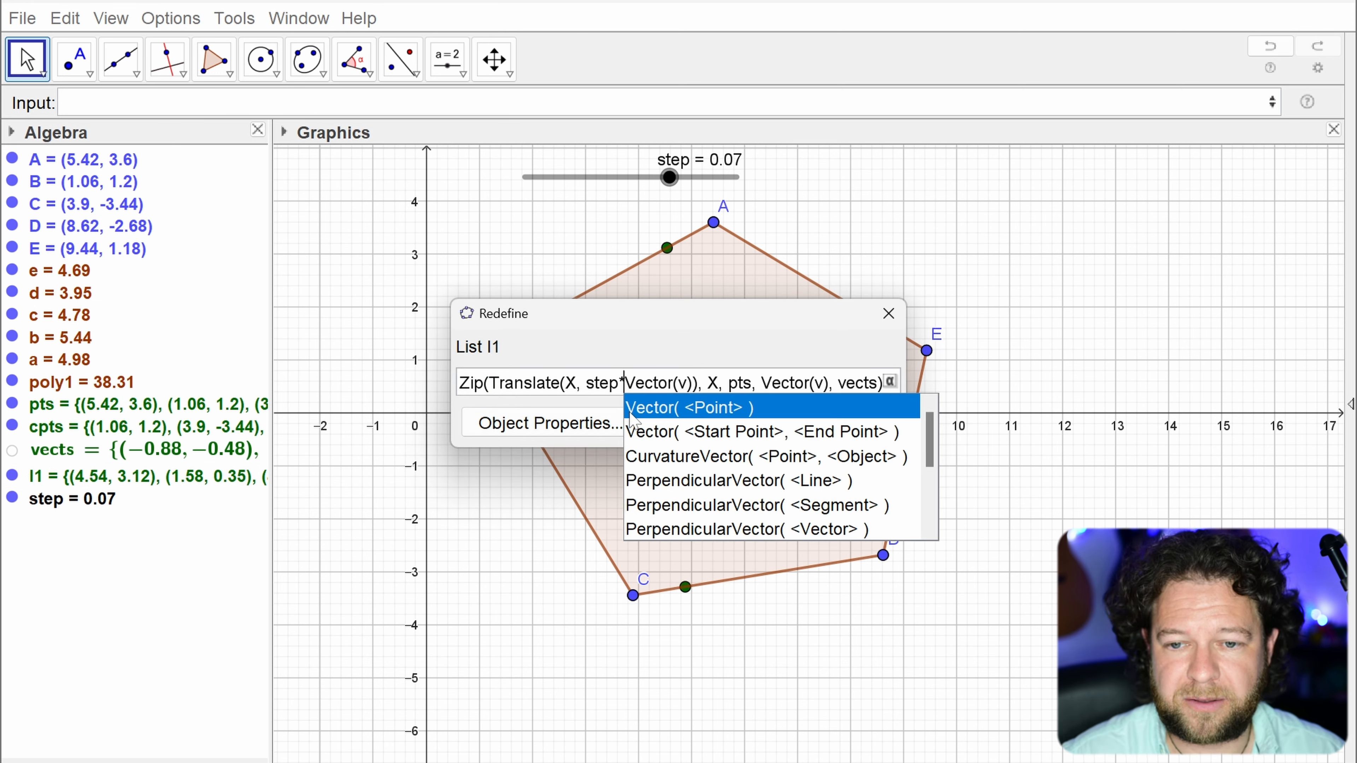
{"action": "key", "text": "Escape"}
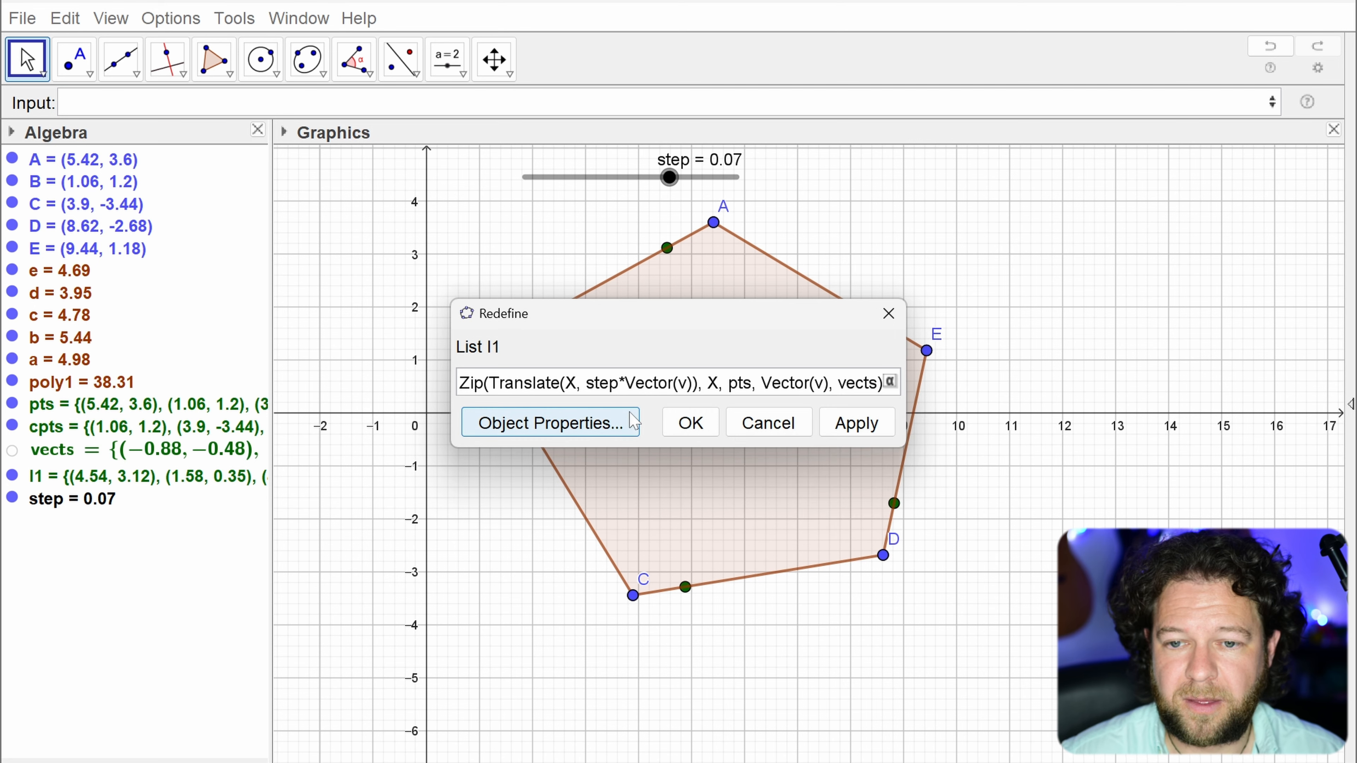
{"action": "left_click", "coordinate": [690, 423]}
{"action": "left_click_drag", "start_coordinate": [674, 179], "coordinate": [872, 240]}
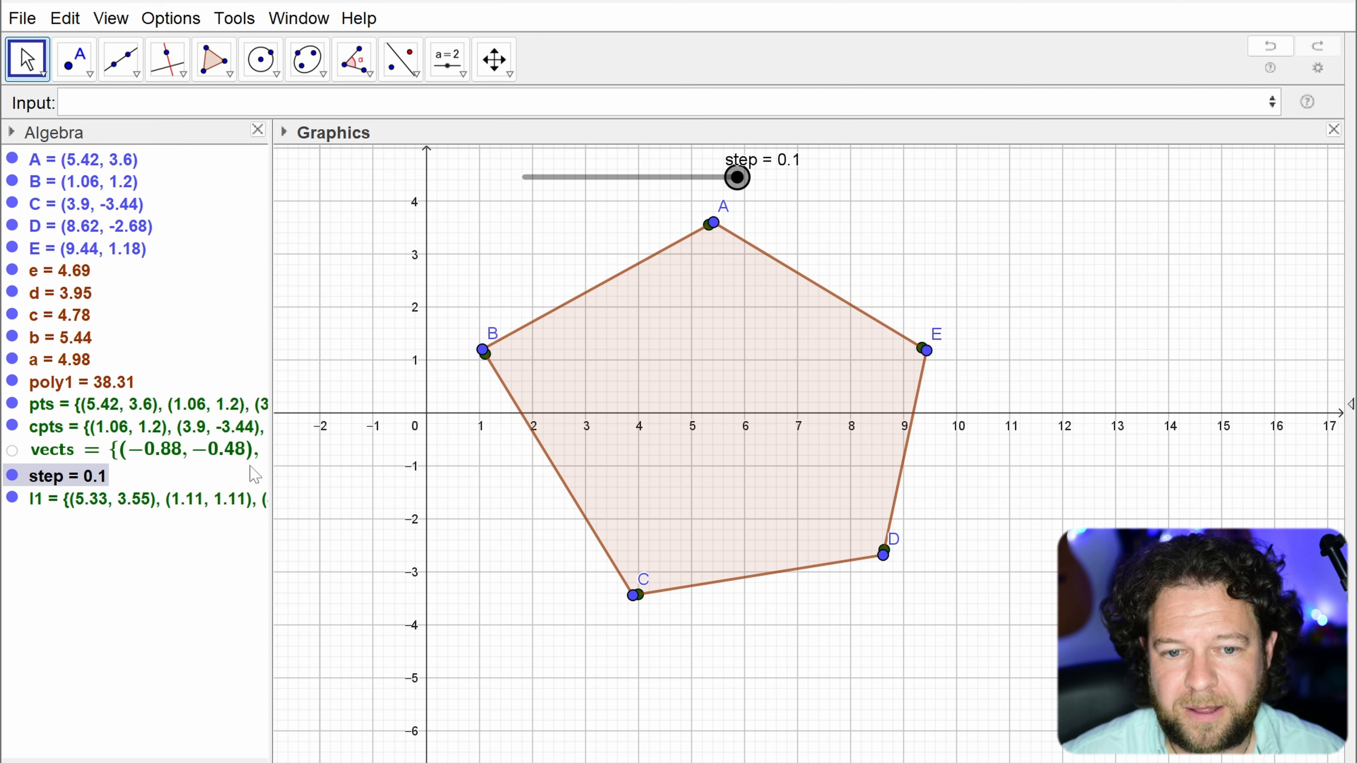
{"action": "double_click", "coordinate": [149, 510]}
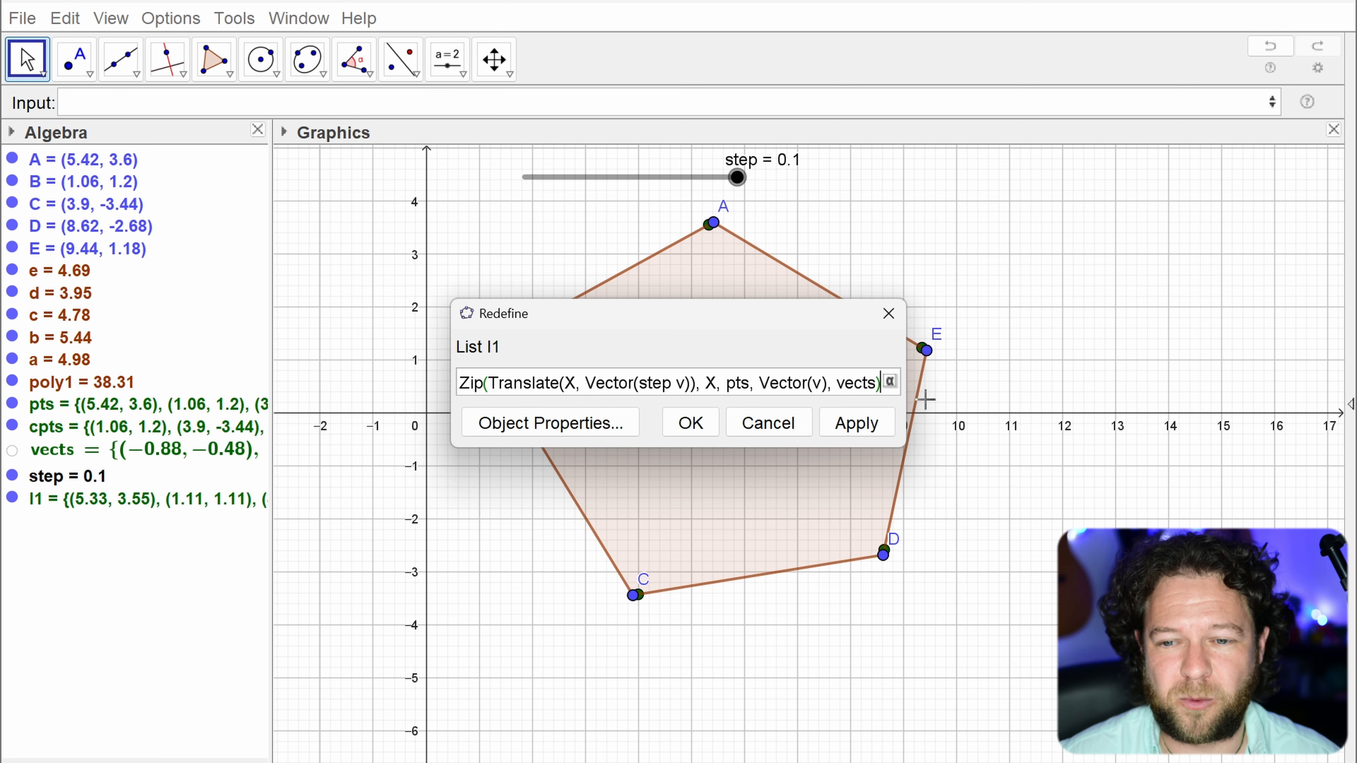
{"action": "left_click_drag", "start_coordinate": [904, 381], "coordinate": [1193, 368]}
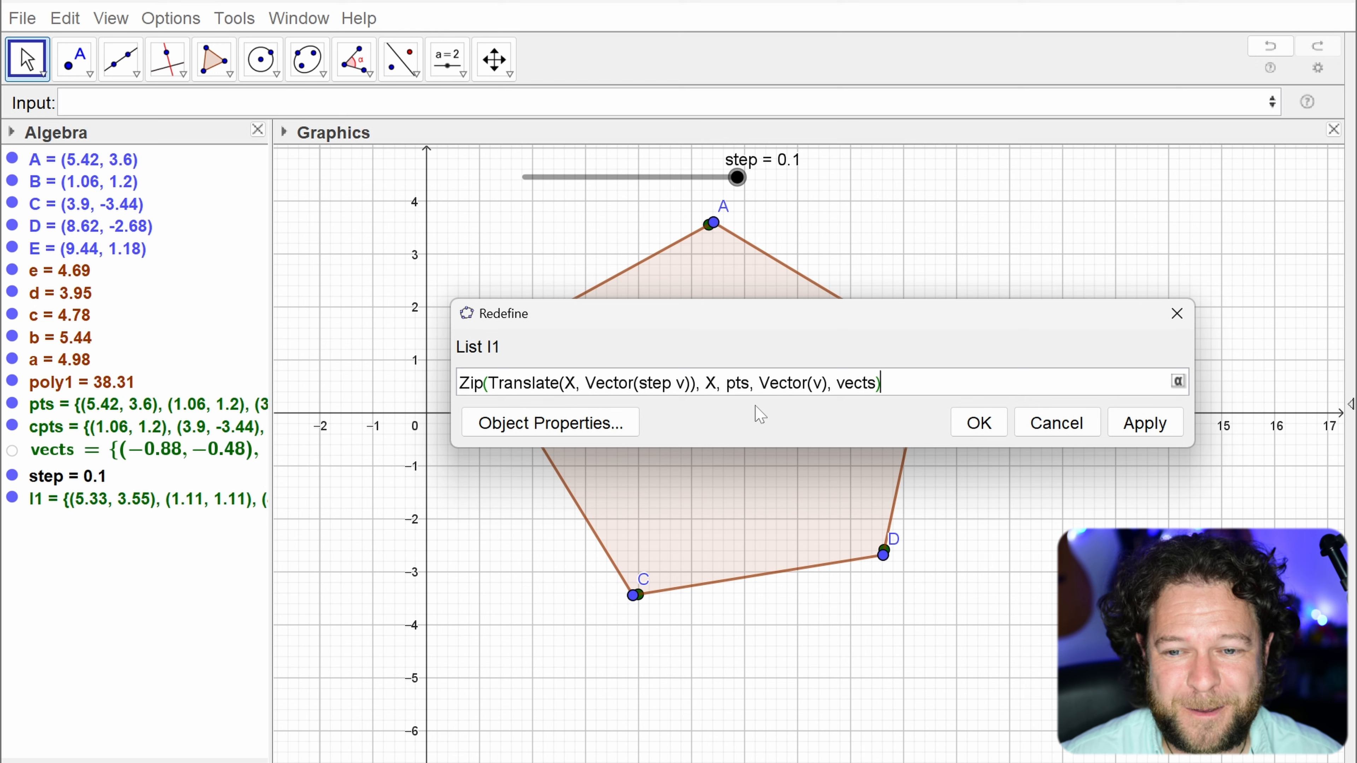
{"action": "key", "text": "Left"}
{"action": "key", "text": "Left"}
{"action": "key", "text": "Left"}
{"action": "key", "text": "Left"}
{"action": "key", "text": "Left"}
{"action": "key", "text": "Left"}
{"action": "key", "text": "shift+Right"}
{"action": "key", "text": "shift+Right"}
{"action": "key", "text": "shift+Right"}
{"action": "key", "text": "shift+Right"}
{"action": "key", "text": "shift+Right"}
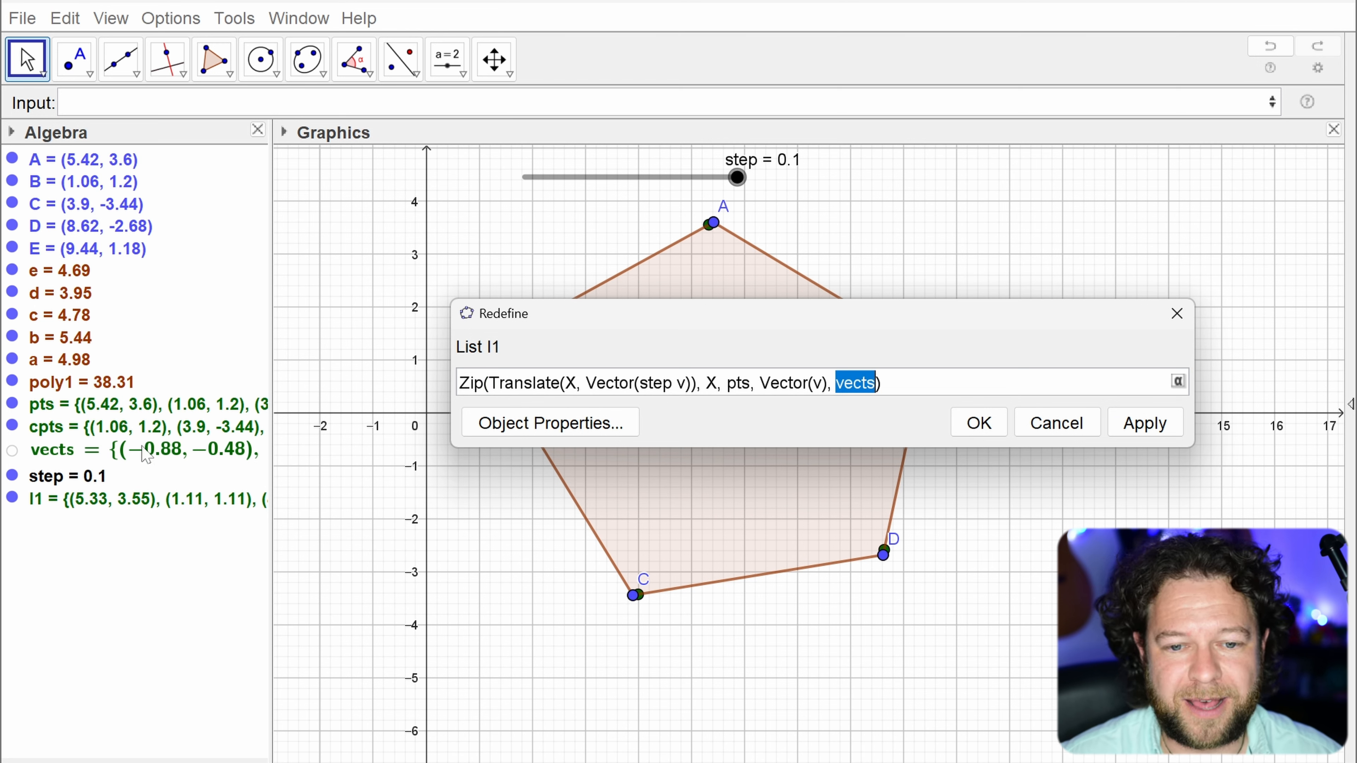
{"action": "key", "text": "Escape"}
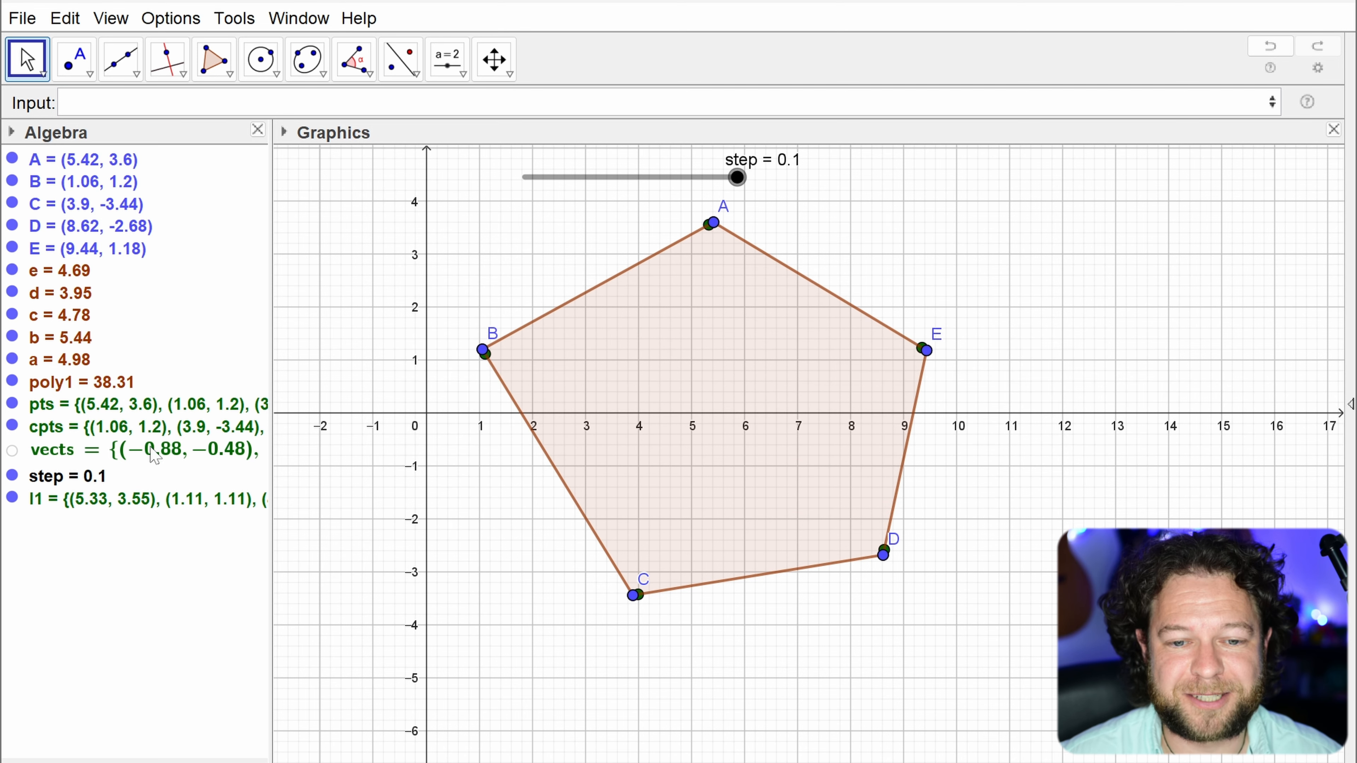
Step: Replace vects in l1's definition with its full expression, Zip(UnitVector(Vector(P, Q)), P, pts, Q, cpts), and test the step slider
{"action": "double_click", "coordinate": [149, 459]}
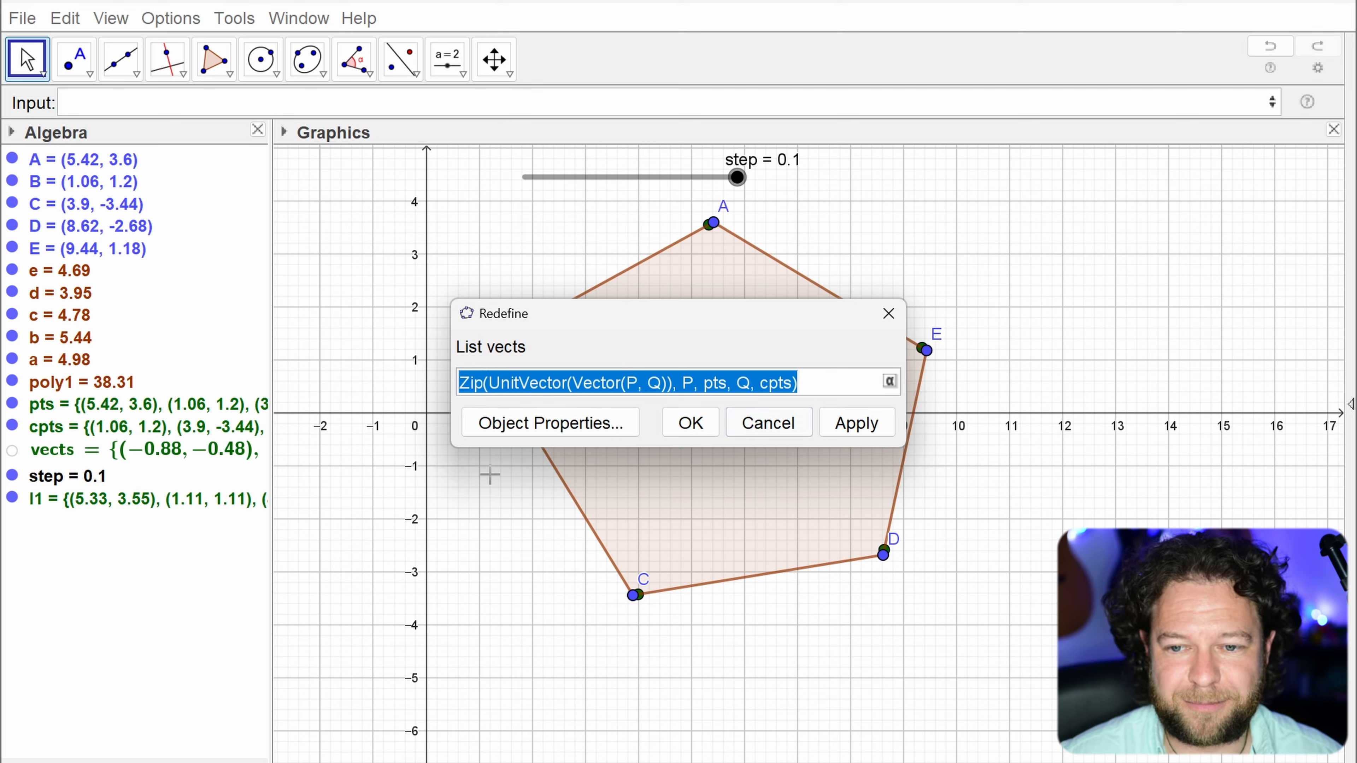
{"action": "key", "text": "Escape"}
{"action": "double_click", "coordinate": [161, 500]}
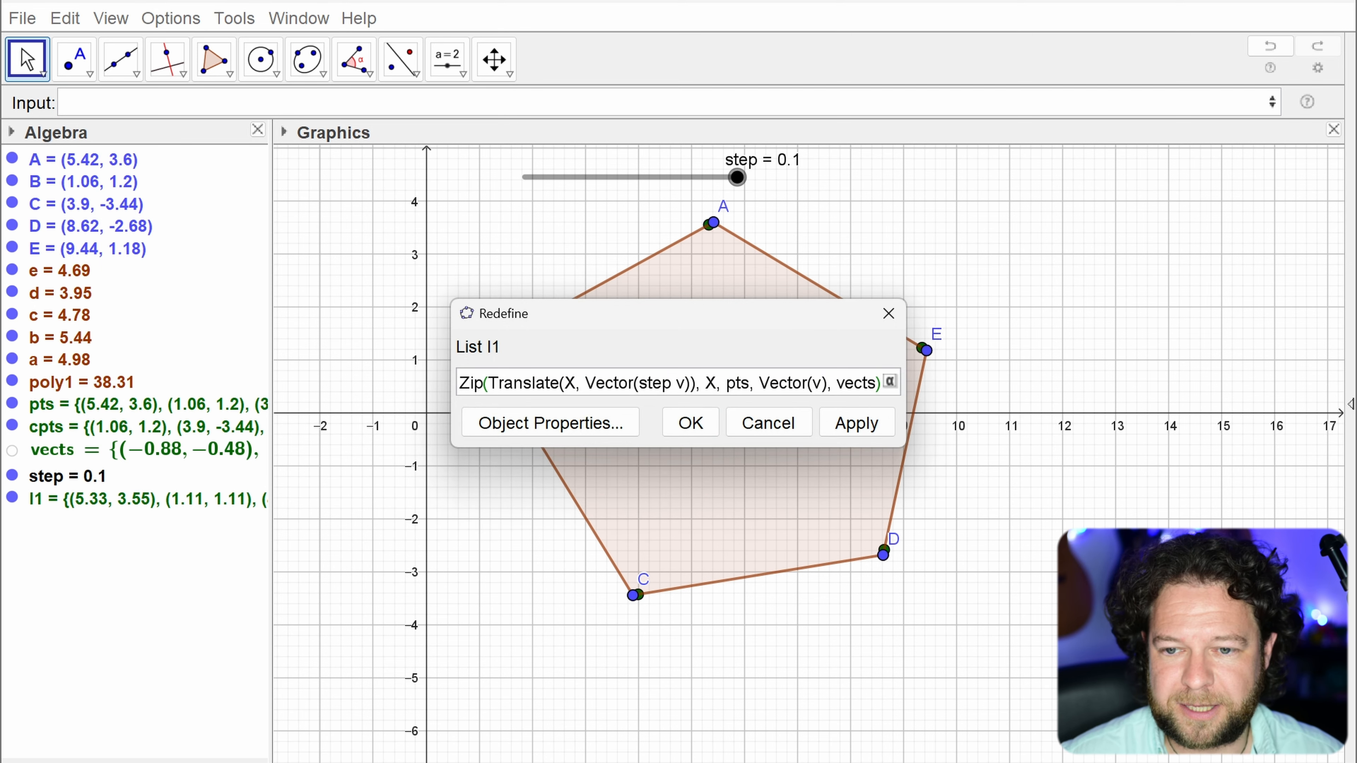
{"action": "key", "text": "ctrl+shift+Left"}
{"action": "type", "text": "Zip(UnitVector(Vector(P, Q)), P, pts, Q, cpts)"}
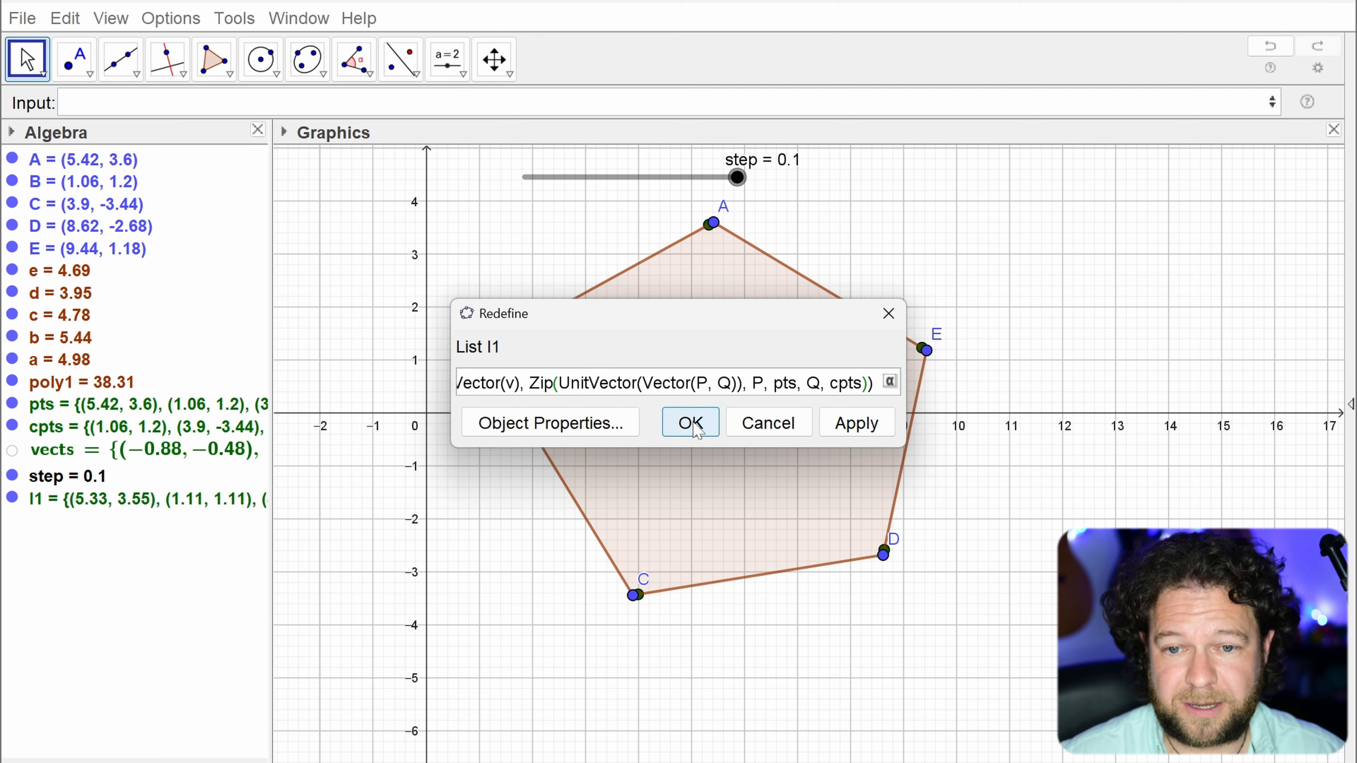
{"action": "left_click_drag", "start_coordinate": [450, 361], "coordinate": [278, 359]}
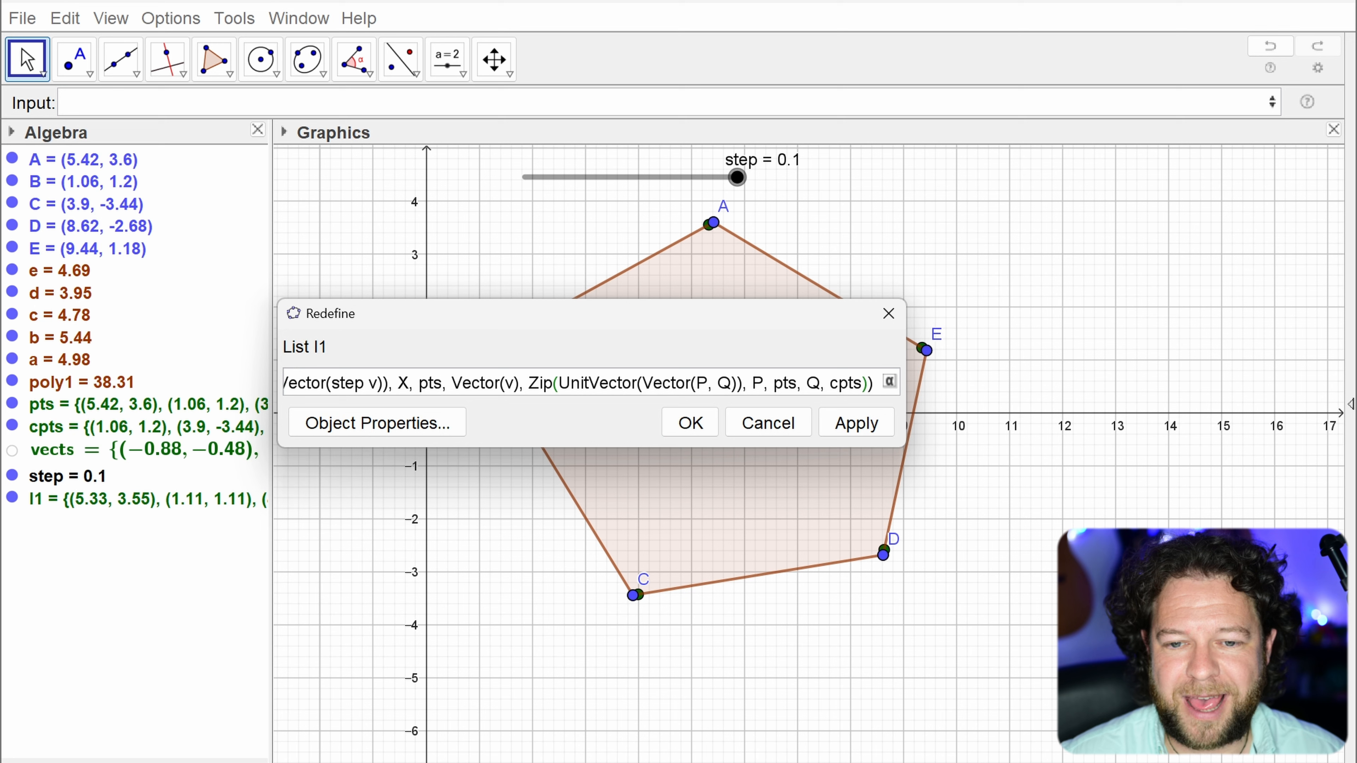
{"action": "left_click", "coordinate": [408, 383]}
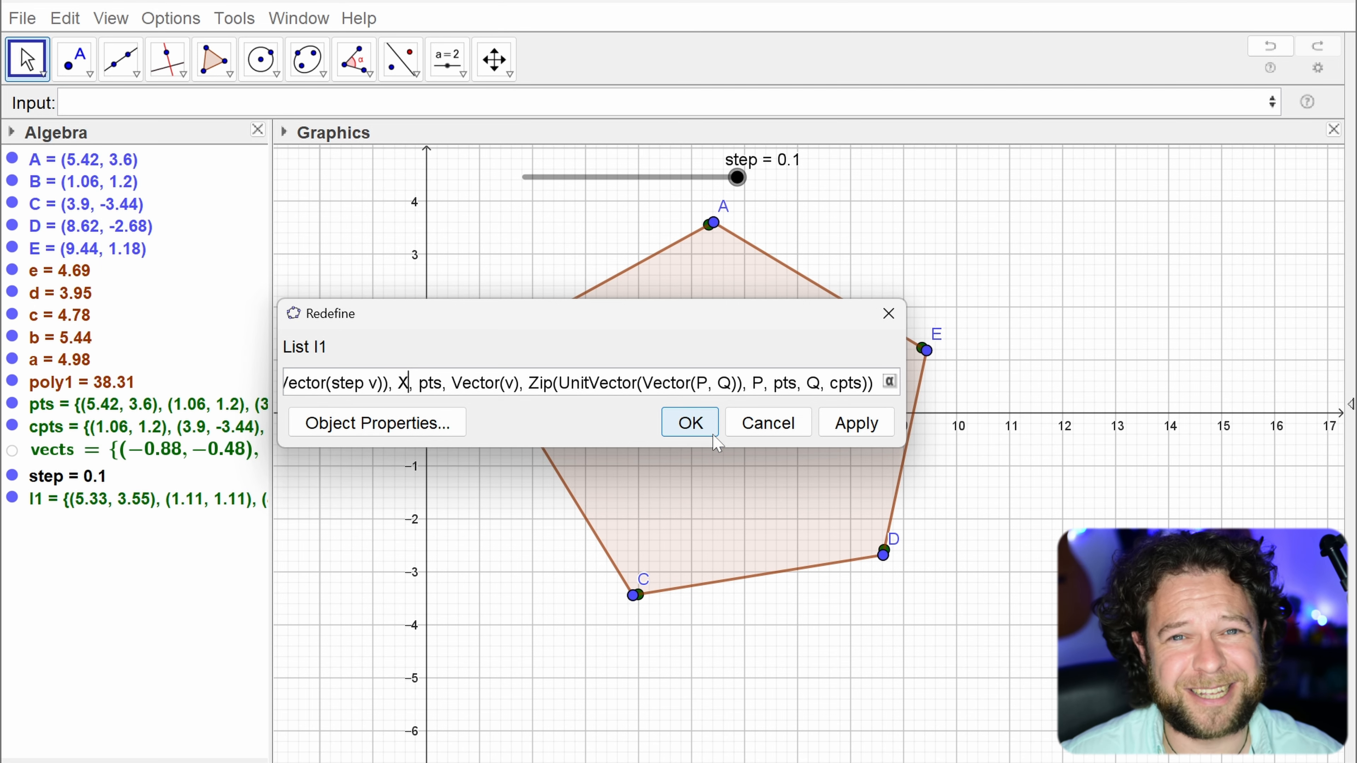
{"action": "left_click", "coordinate": [693, 426]}
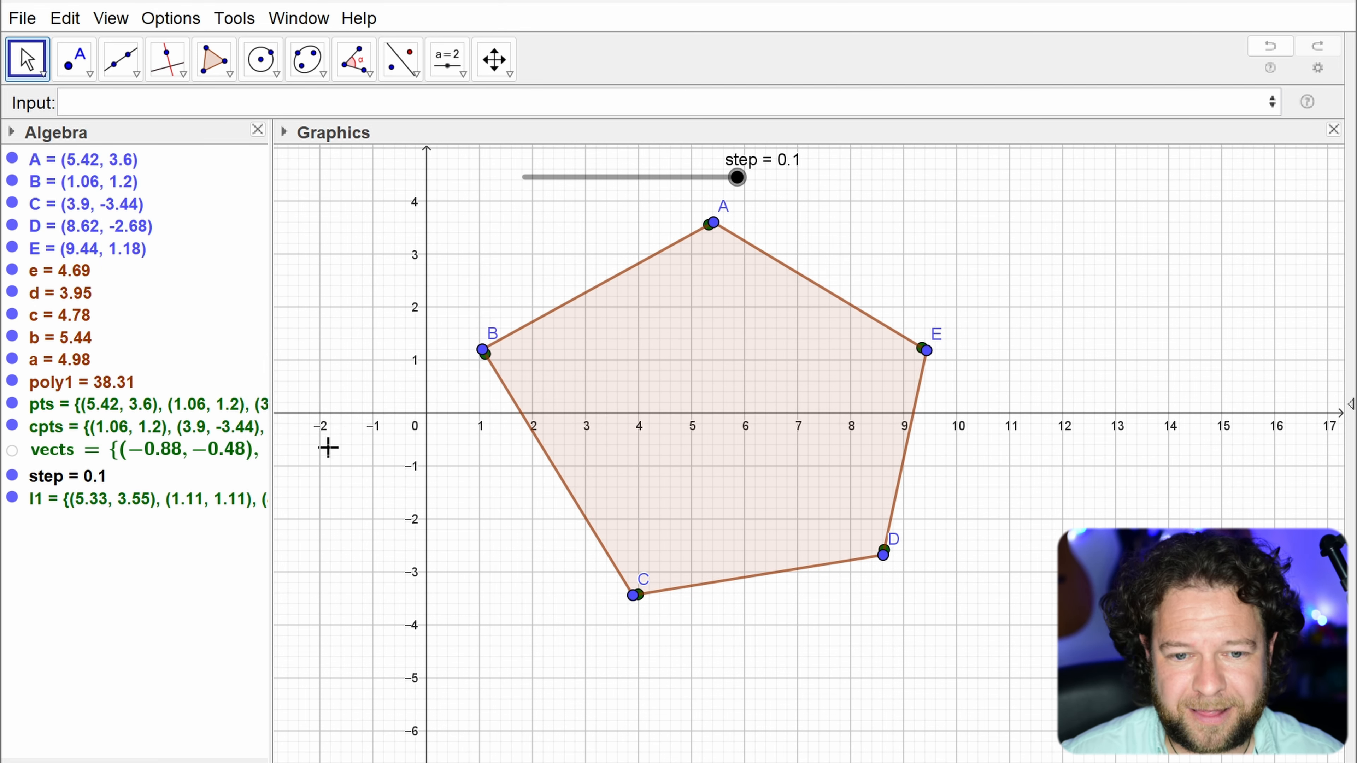
{"action": "mouse_move", "coordinate": [737, 178]}
{"action": "left_mouse_down"}
{"action": "mouse_move", "coordinate": [530, 199]}
{"action": "mouse_move", "coordinate": [678, 217]}
{"action": "mouse_move", "coordinate": [739, 198]}
{"action": "left_mouse_up"}
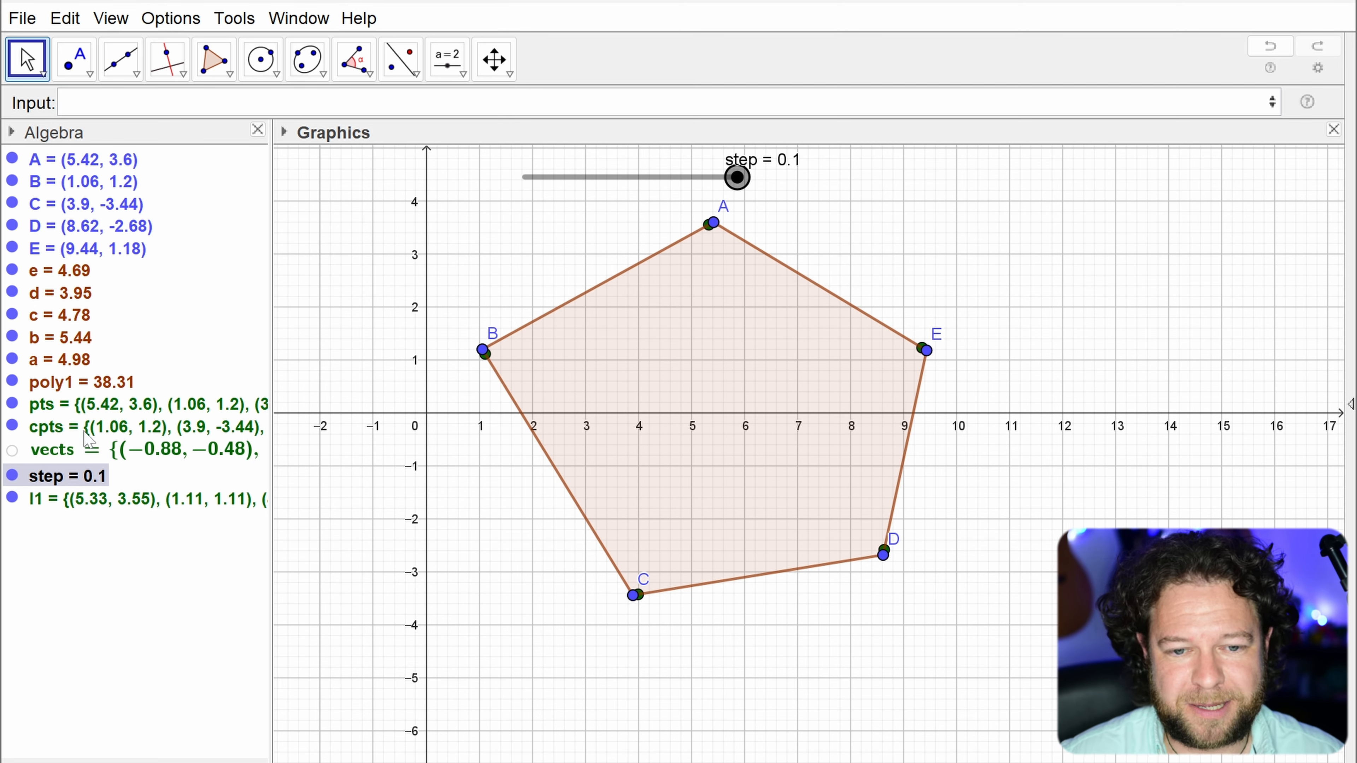
Step: Replace cpts in l1's definition with Flatten({Last(pts, Length(pts) - 1), Element(pts, 1)}), and test the step slider
{"action": "double_click", "coordinate": [147, 431]}
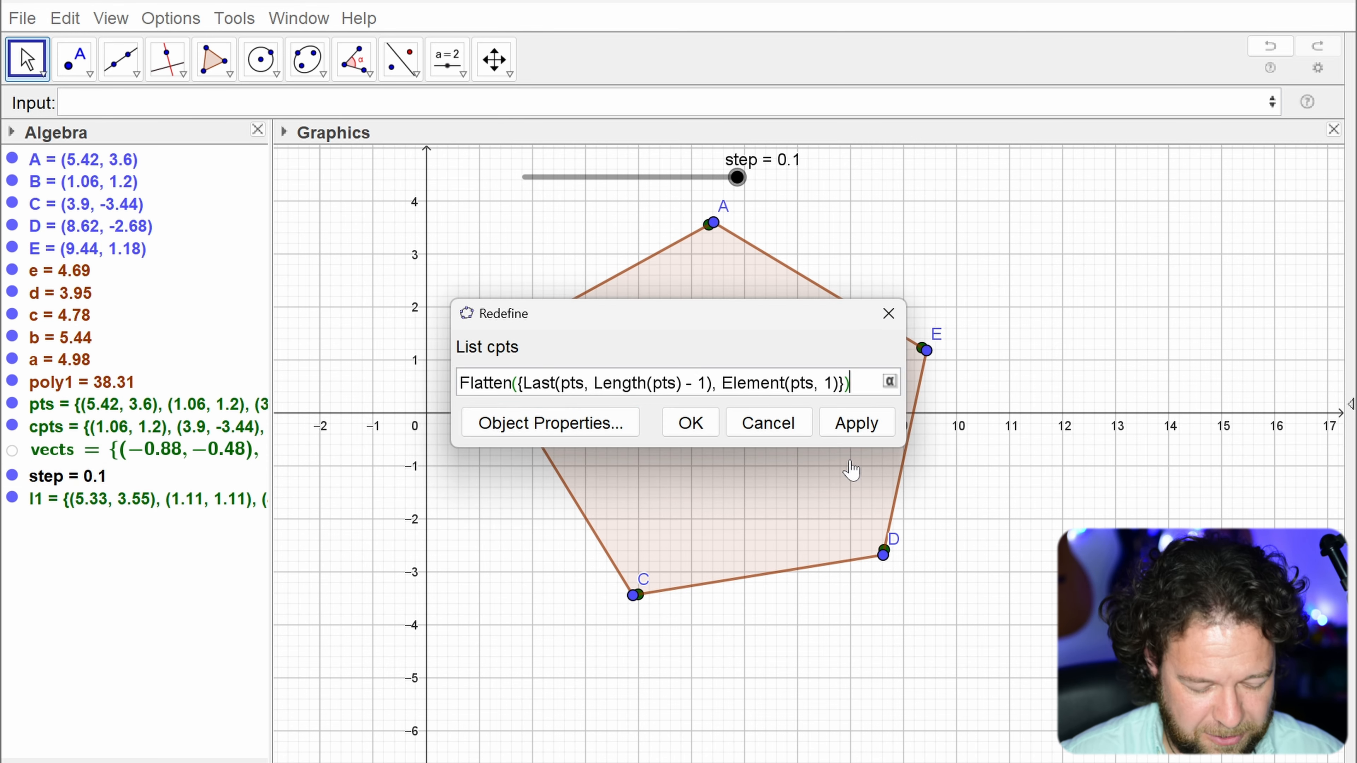
{"action": "key", "text": "ctrl+a"}
{"action": "key", "text": "ctrl+c"}
{"action": "key", "text": "Escape"}
{"action": "double_click", "coordinate": [174, 501]}
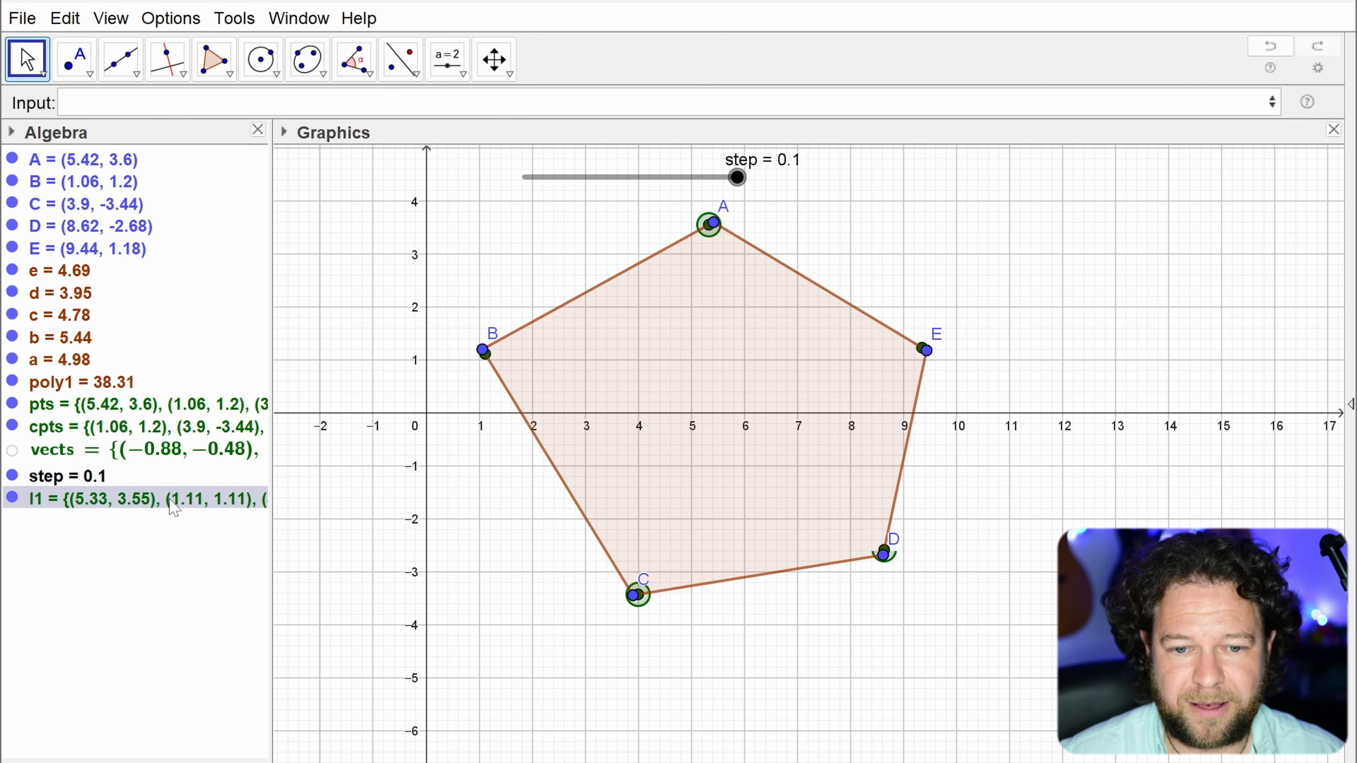
{"action": "left_click_drag", "start_coordinate": [923, 360], "coordinate": [1130, 360]}
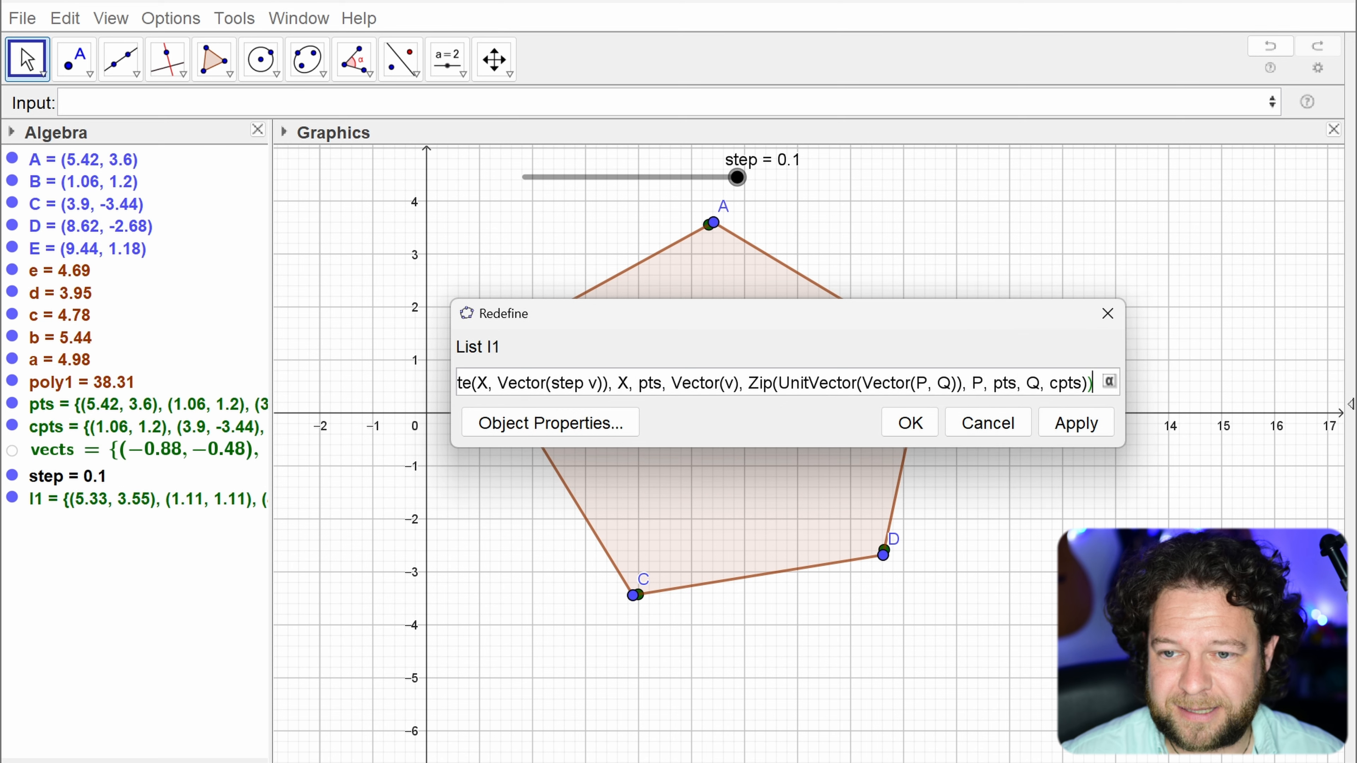
{"action": "mouse_move", "coordinate": [1048, 383]}
{"action": "left_mouse_down"}
{"action": "mouse_move", "coordinate": [1070, 382]}
{"action": "mouse_move", "coordinate": [1048, 383]}
{"action": "left_mouse_up"}
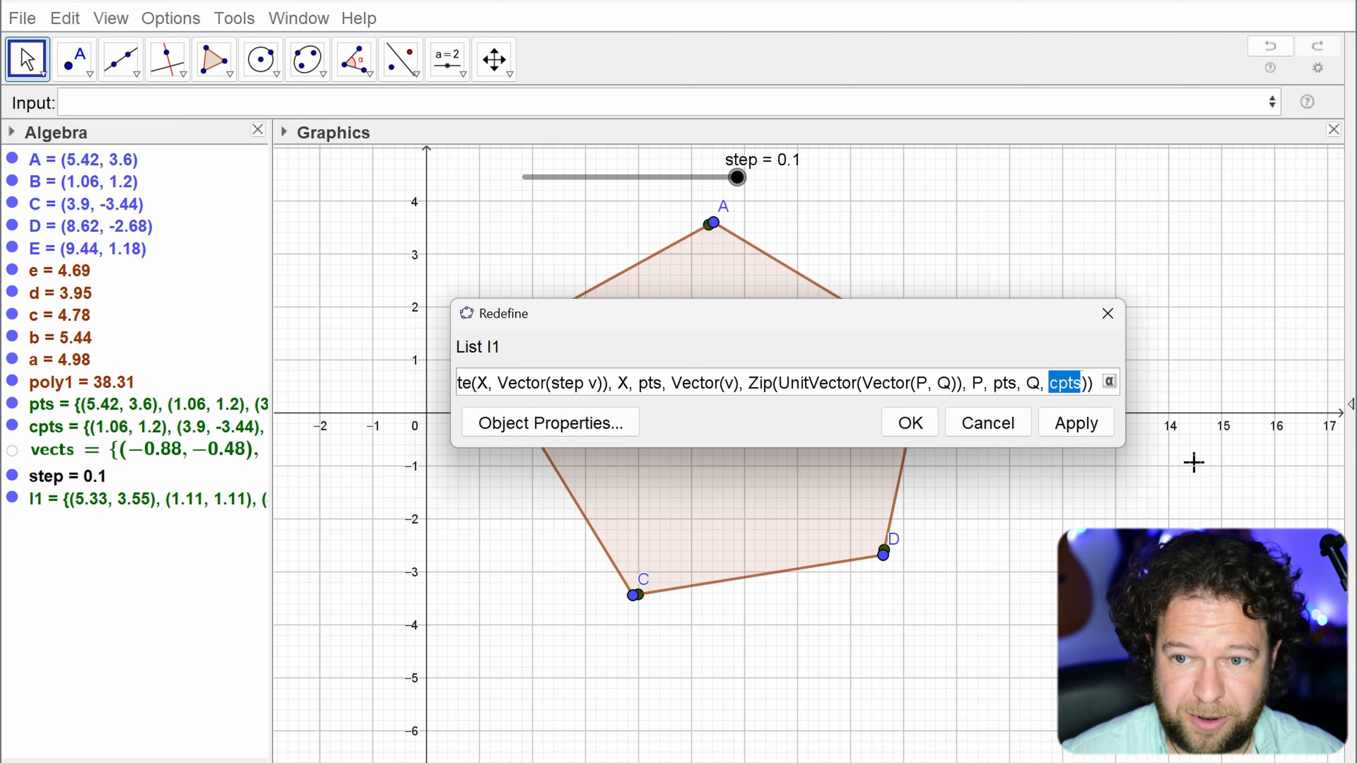
{"action": "key", "text": "ctrl+v"}
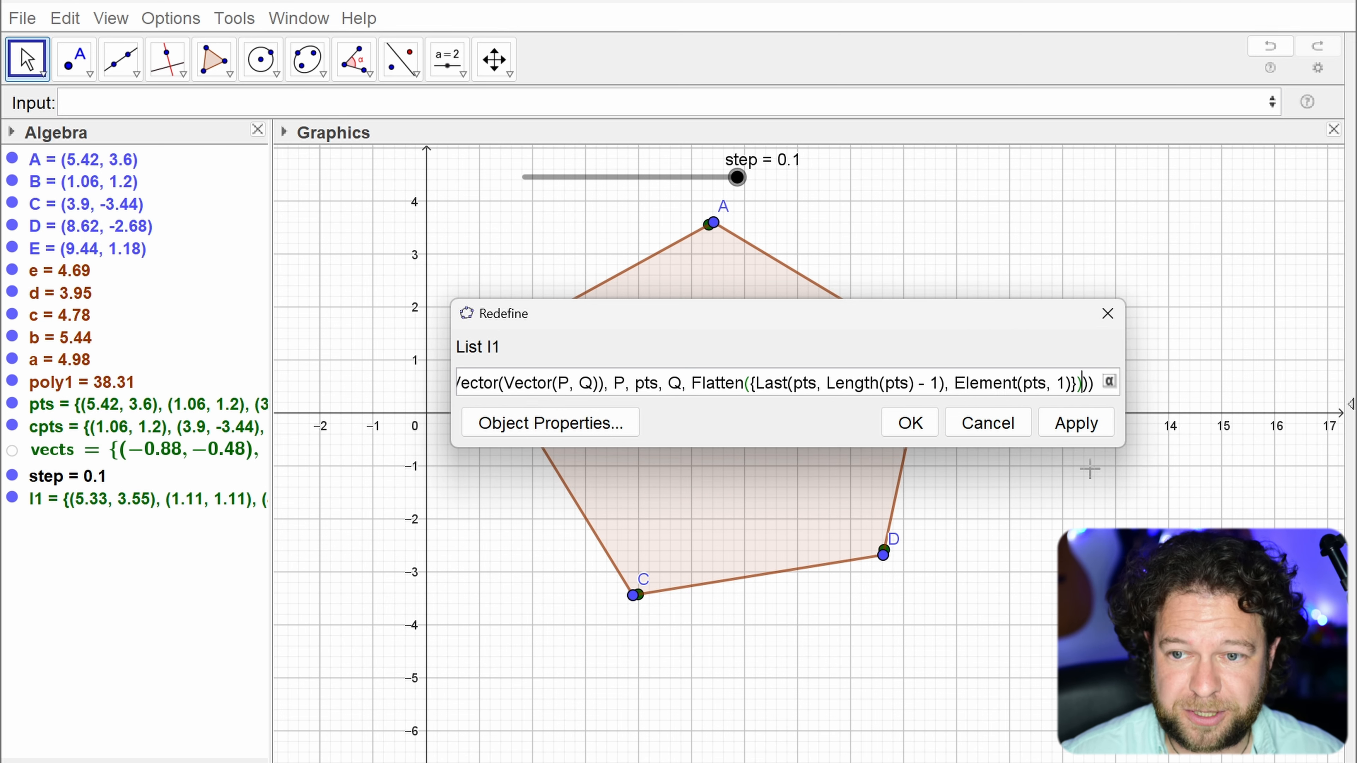
{"action": "left_click", "coordinate": [911, 423]}
{"action": "left_click_drag", "start_coordinate": [737, 177], "coordinate": [809, 206]}
Step: Open list l1's definition, widen the dialog to show the whole Zip expression, and copy it without changing the list
{"action": "double_click", "coordinate": [192, 507]}
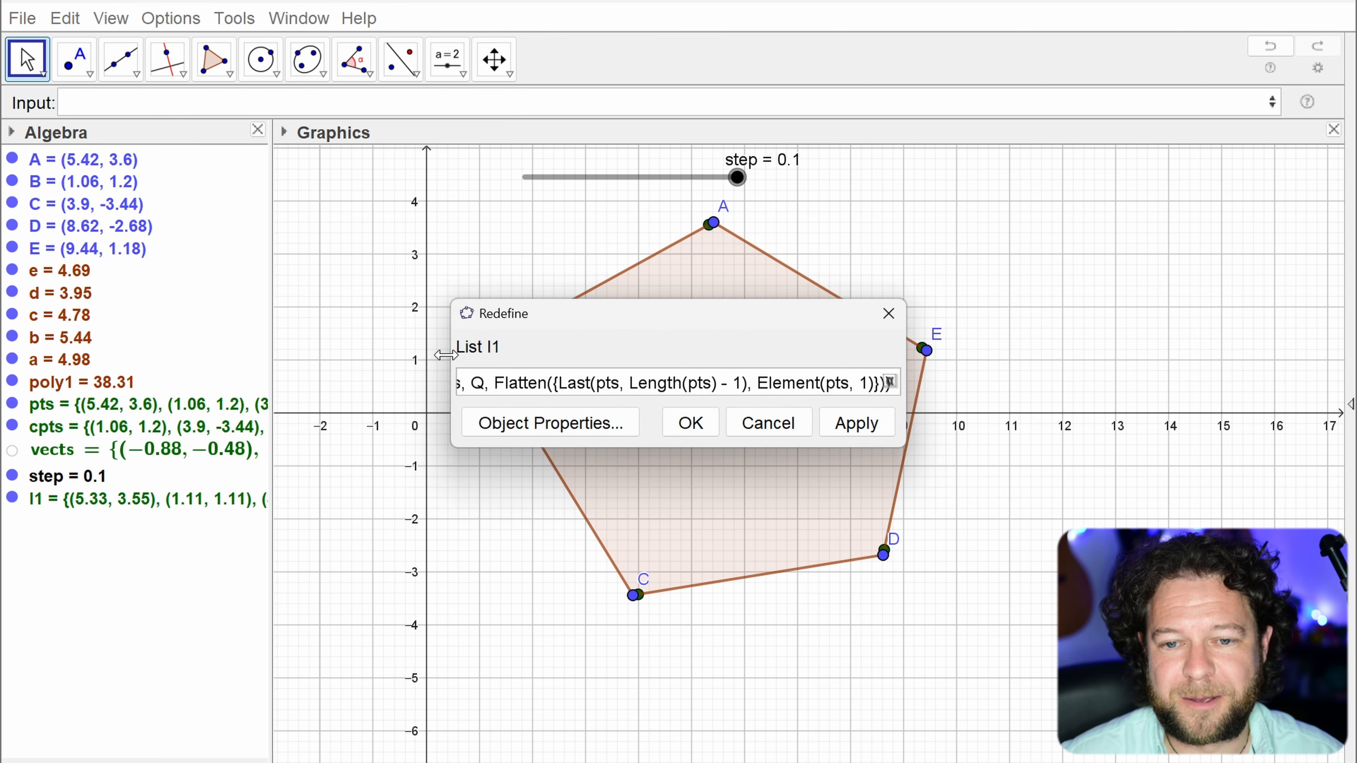
{"action": "left_click_drag", "start_coordinate": [450, 354], "coordinate": [223, 352]}
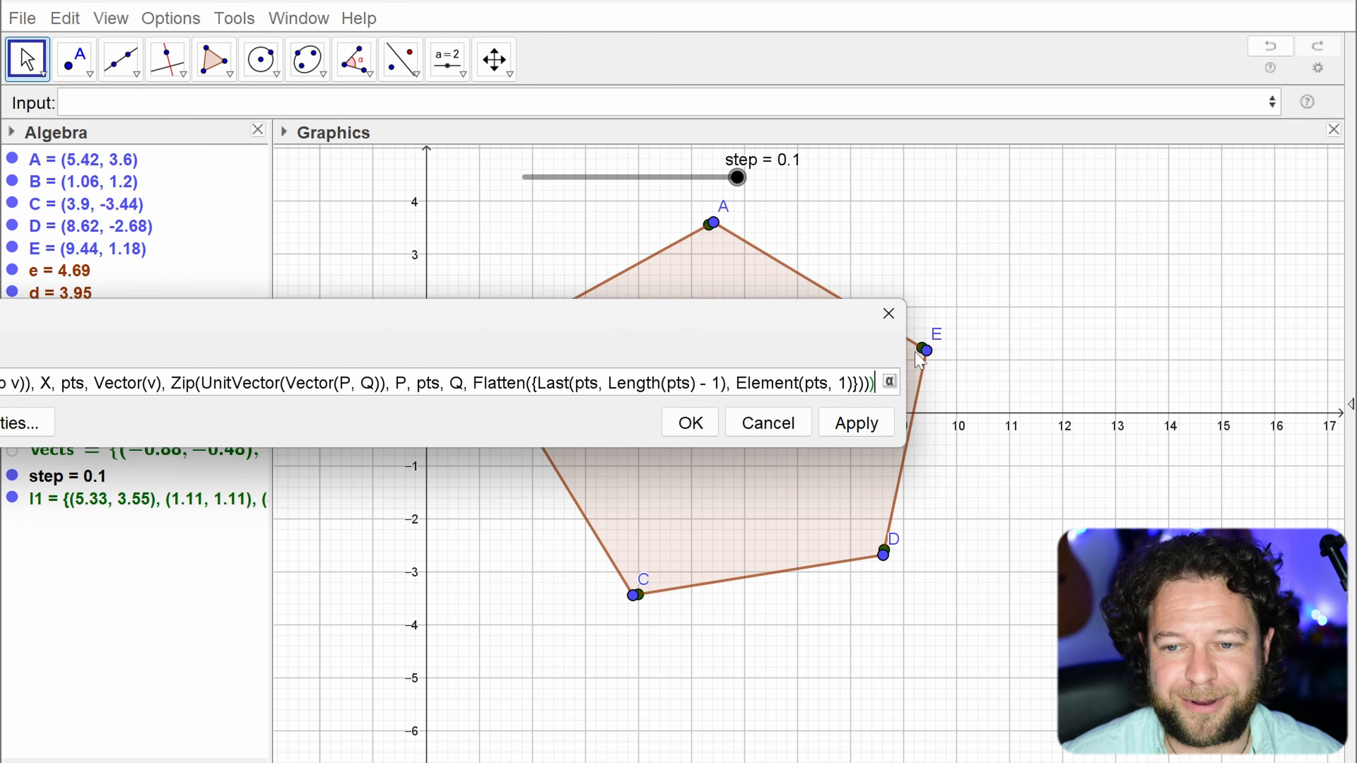
{"action": "left_click_drag", "start_coordinate": [705, 321], "coordinate": [861, 316]}
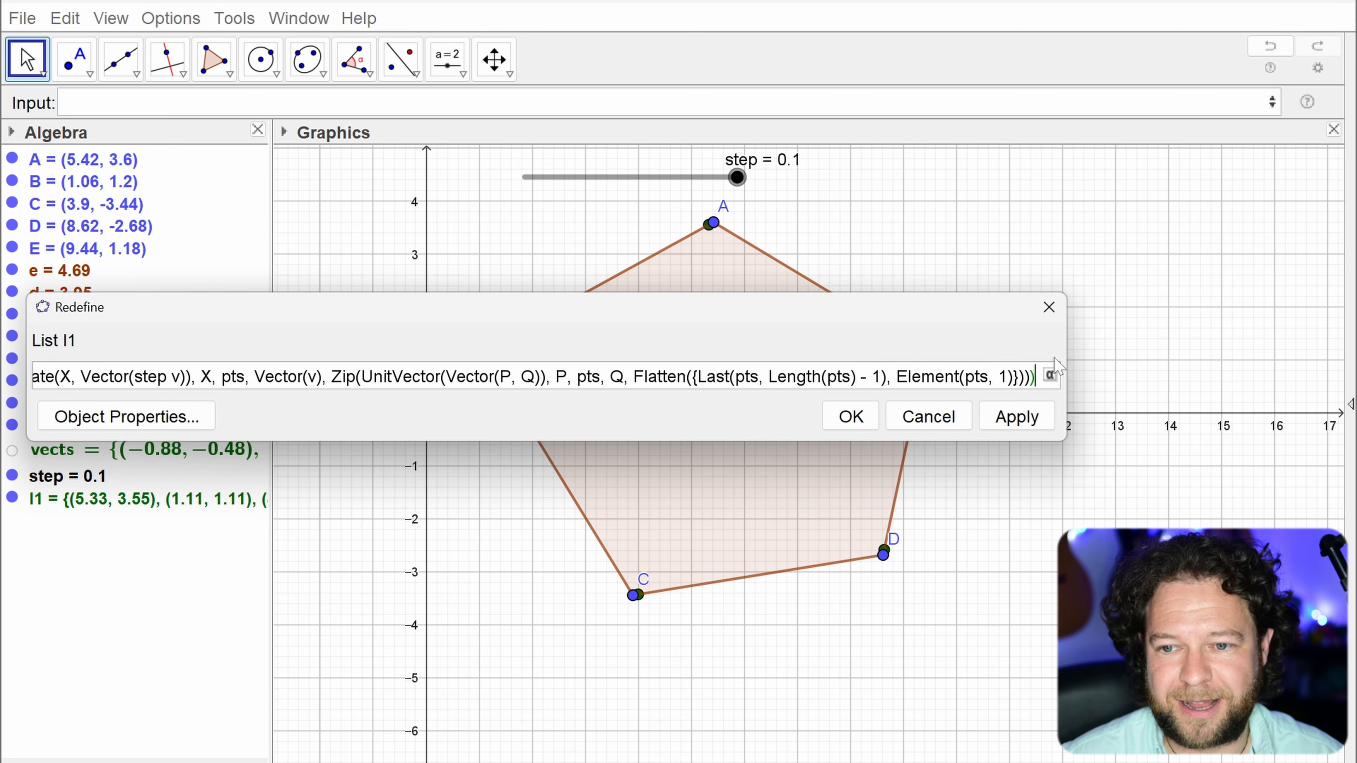
{"action": "left_click_drag", "start_coordinate": [1065, 348], "coordinate": [1250, 348]}
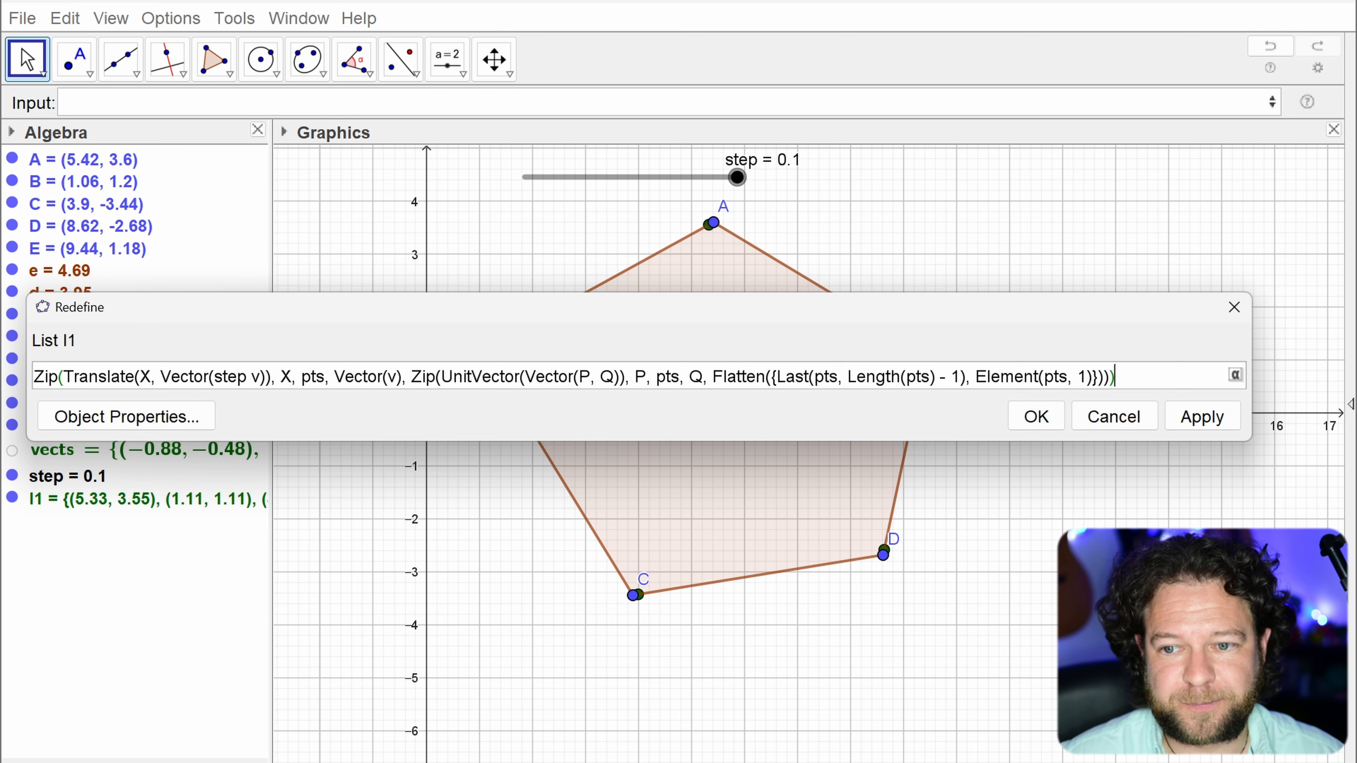
{"action": "key", "text": "ctrl+a"}
{"action": "key", "text": "ctrl+c"}
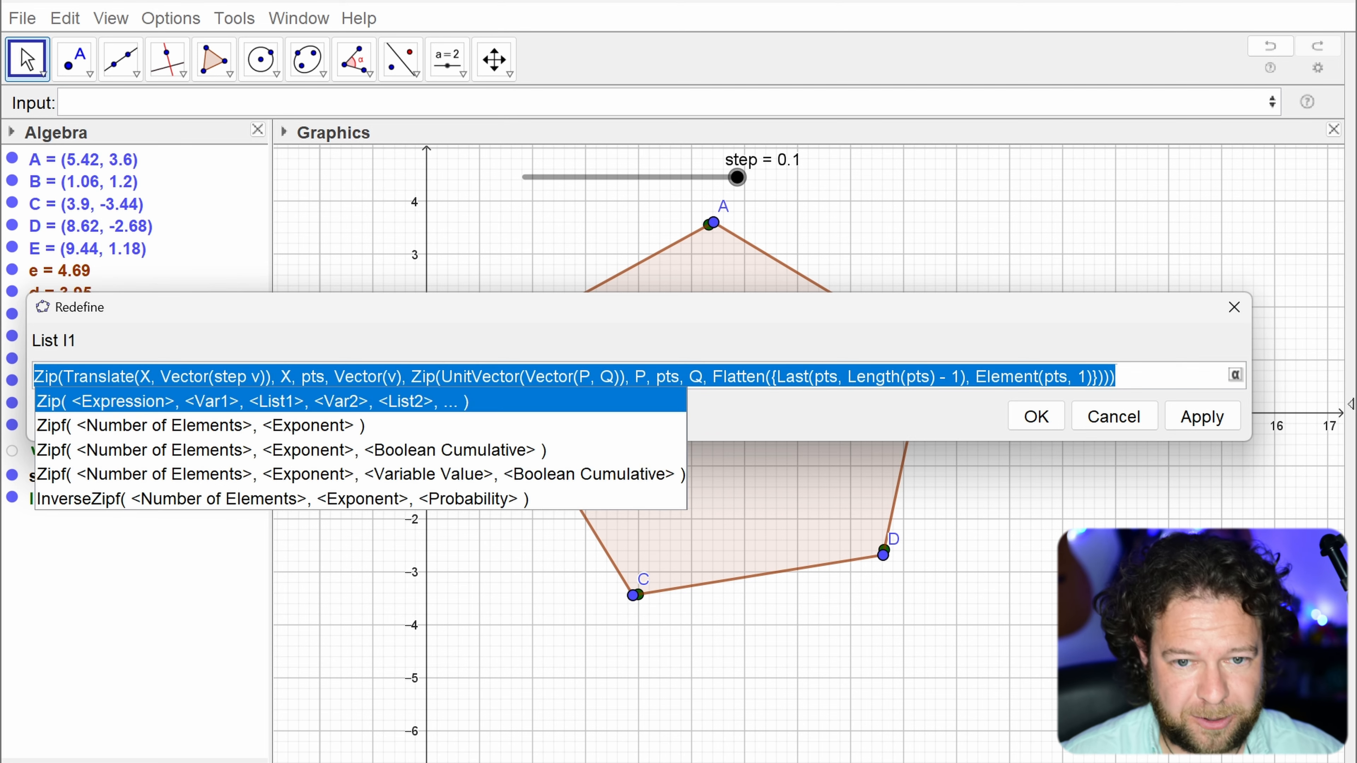
{"action": "key", "text": "Escape"}
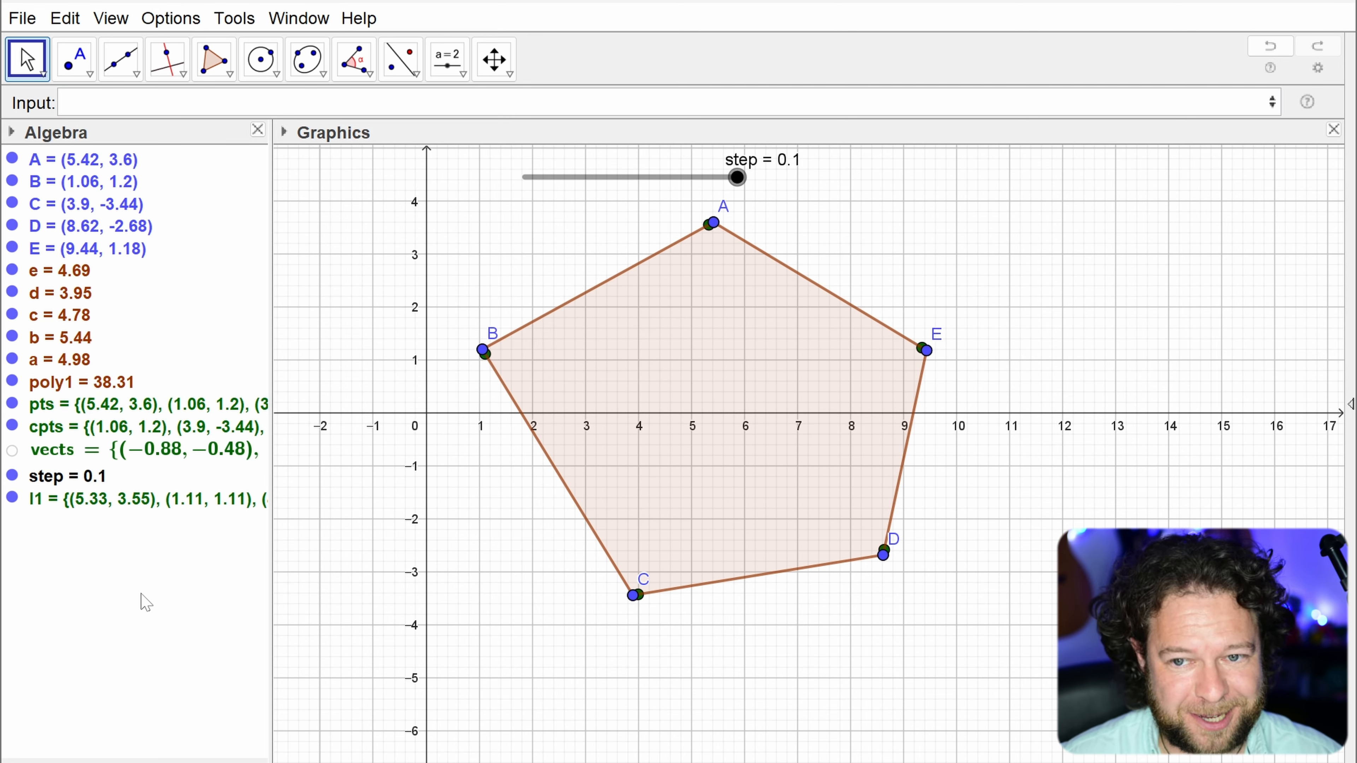
Step: Create an integer slider n from 1 to 1000 near the graph's upper right and set it to 21
{"action": "left_click", "coordinate": [448, 59]}
{"action": "left_click", "coordinate": [903, 209]}
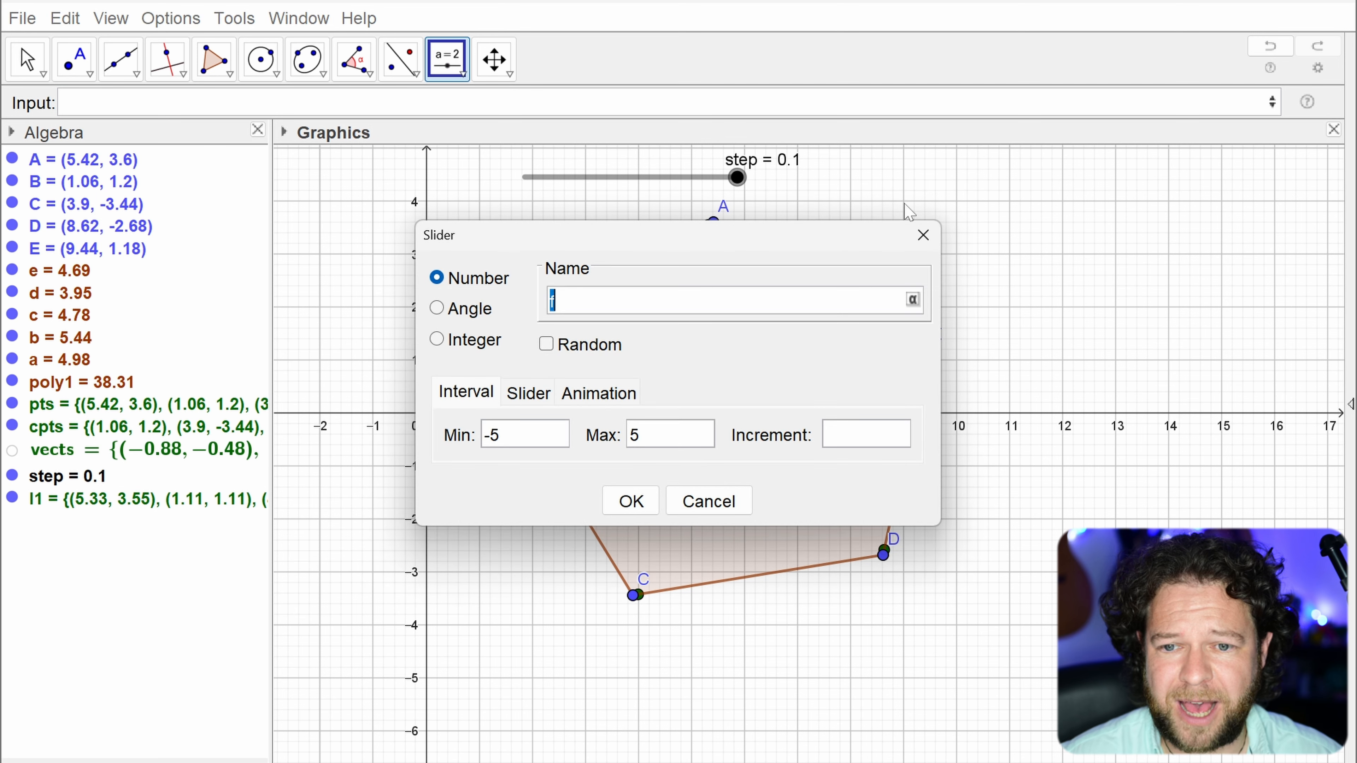
{"action": "left_click", "coordinate": [468, 341]}
{"action": "double_click", "coordinate": [640, 433]}
{"action": "type", "text": "1000"}
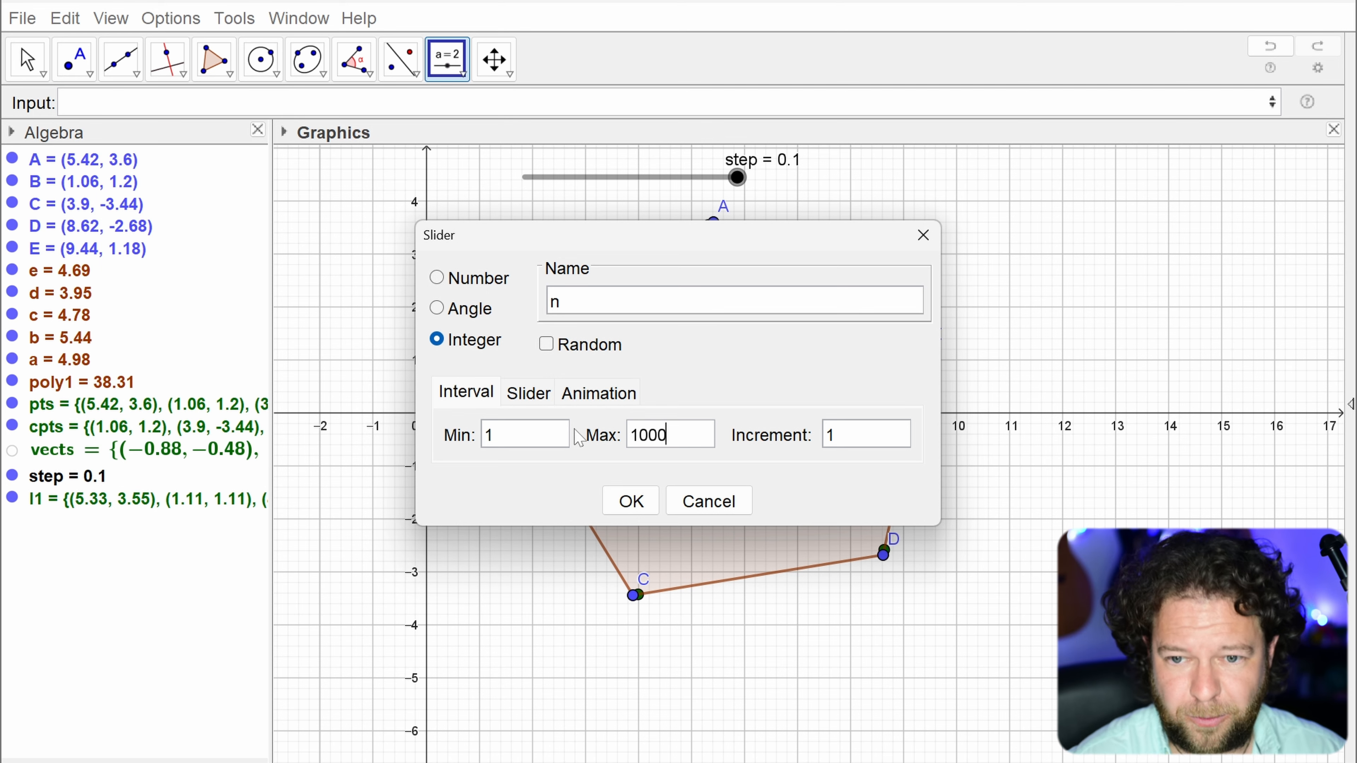
{"action": "key", "text": "Tab"}
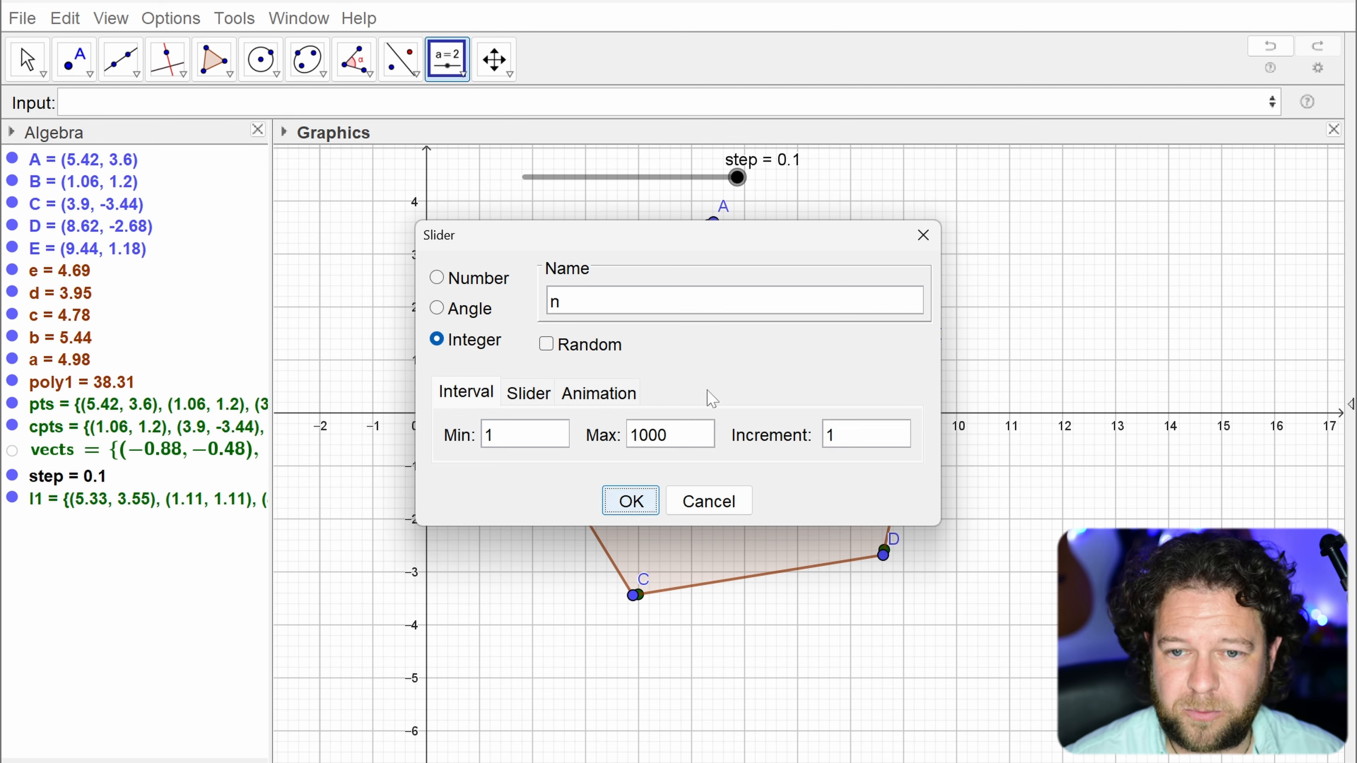
{"action": "left_click", "coordinate": [630, 502]}
{"action": "mouse_move", "coordinate": [913, 216]}
{"action": "left_mouse_down"}
{"action": "mouse_move", "coordinate": [935, 216]}
{"action": "mouse_move", "coordinate": [910, 216]}
{"action": "left_mouse_up"}
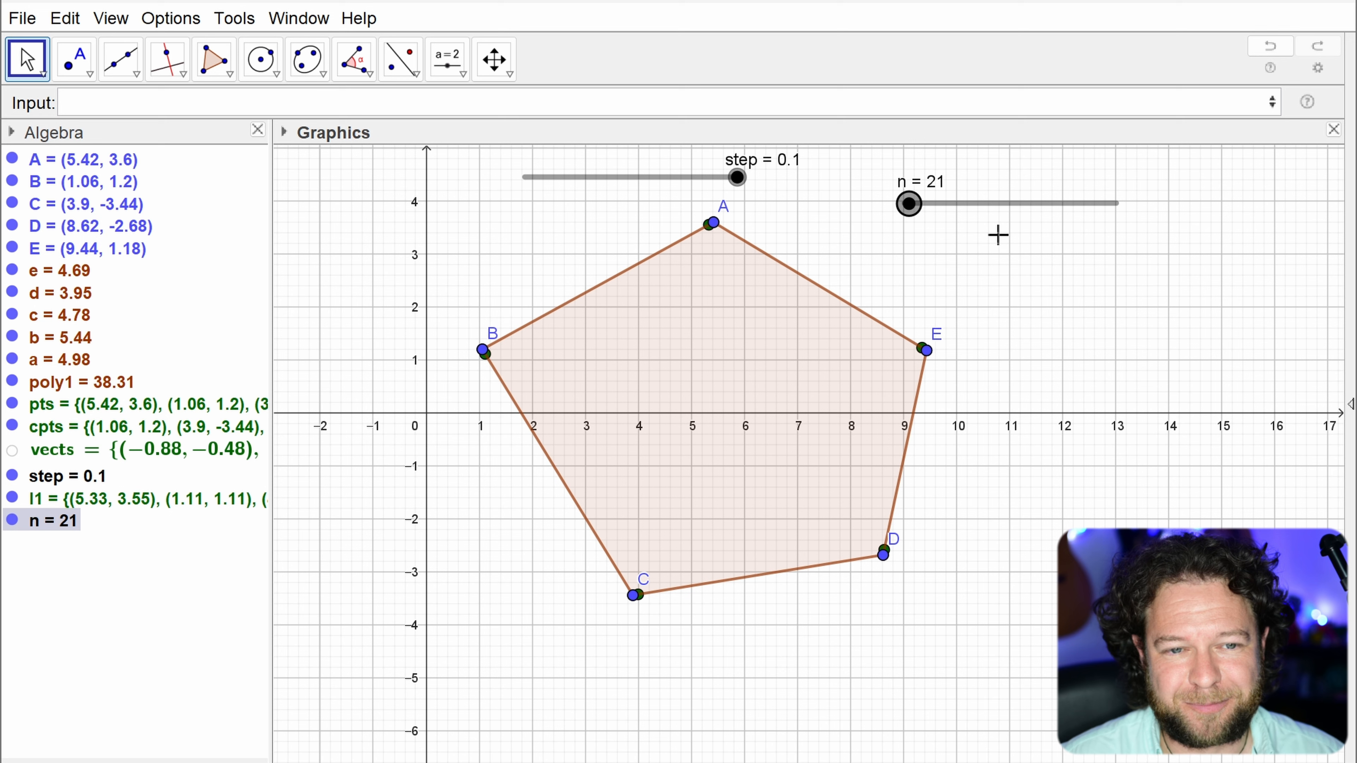
Step: Hide list l1 and begin an IterationList(Expression, Variables, Start Values, Count) command with the copied Zip expression as its expression
{"action": "left_click", "coordinate": [158, 503]}
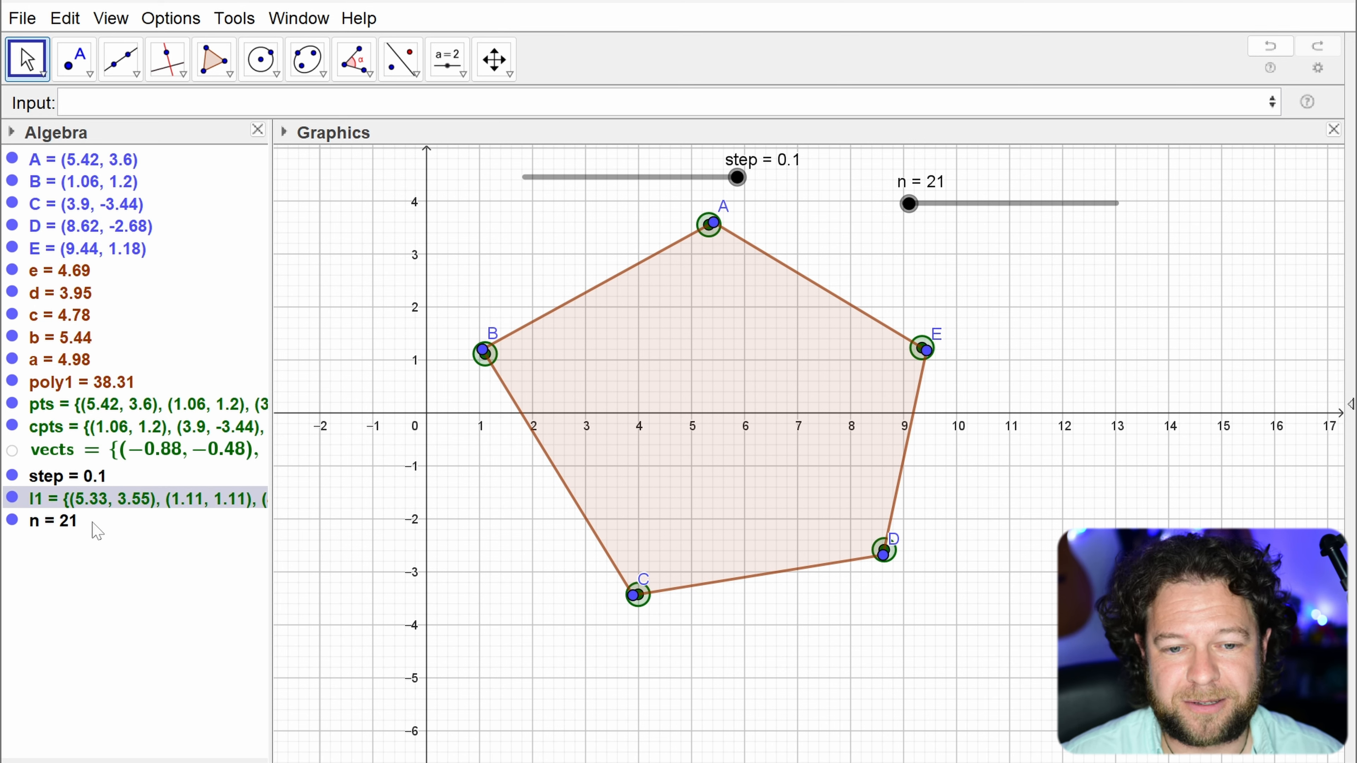
{"action": "left_click", "coordinate": [13, 499]}
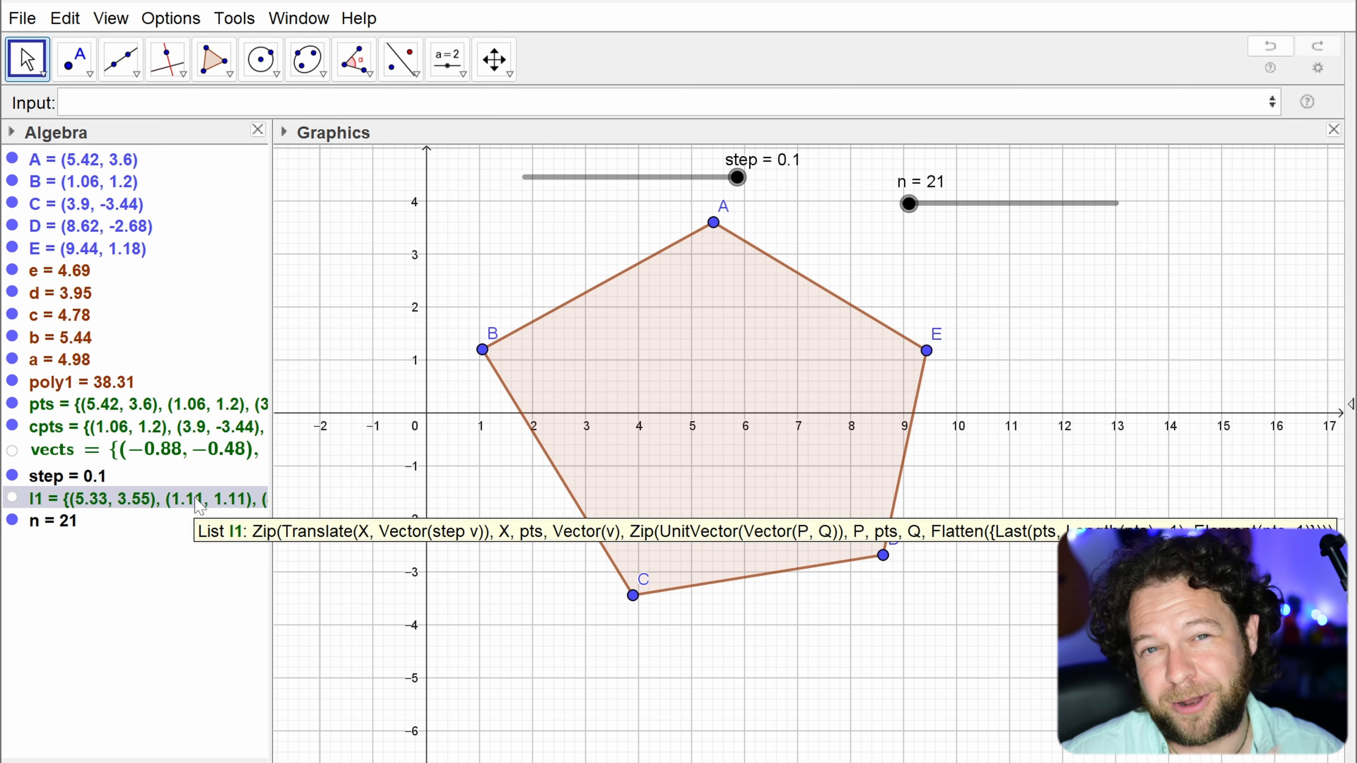
{"action": "left_click", "coordinate": [61, 101]}
{"action": "type", "text": "iter"}
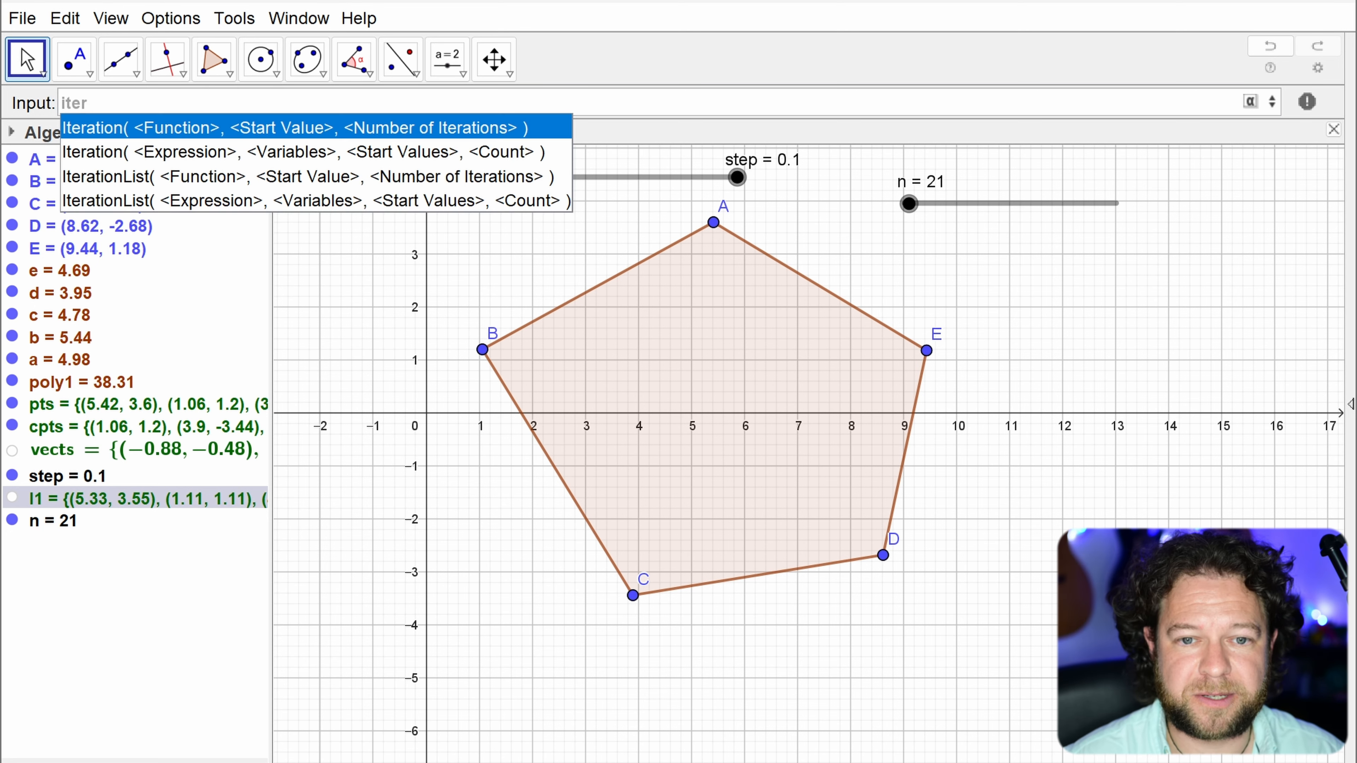
{"action": "key", "text": "Down"}
{"action": "key", "text": "Down"}
{"action": "key", "text": "Down"}
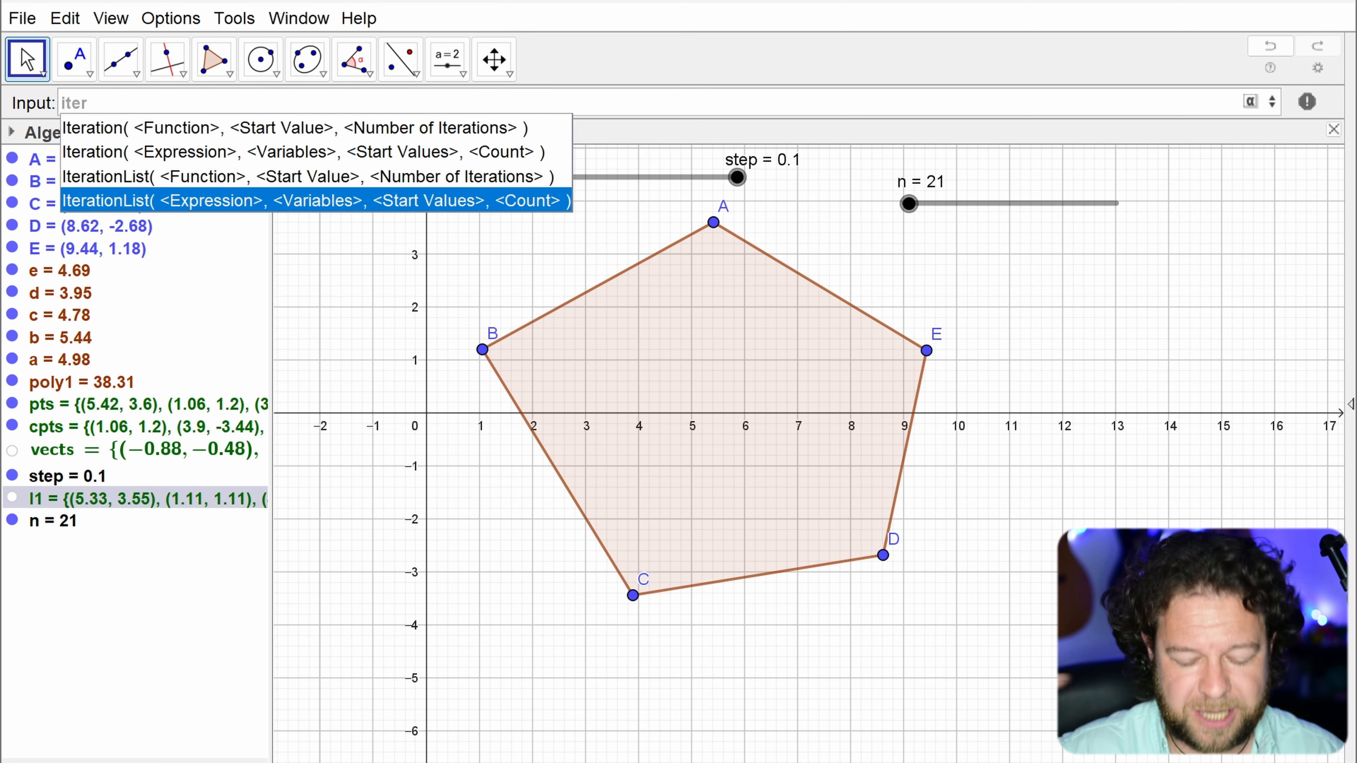
{"action": "key", "text": "Return"}
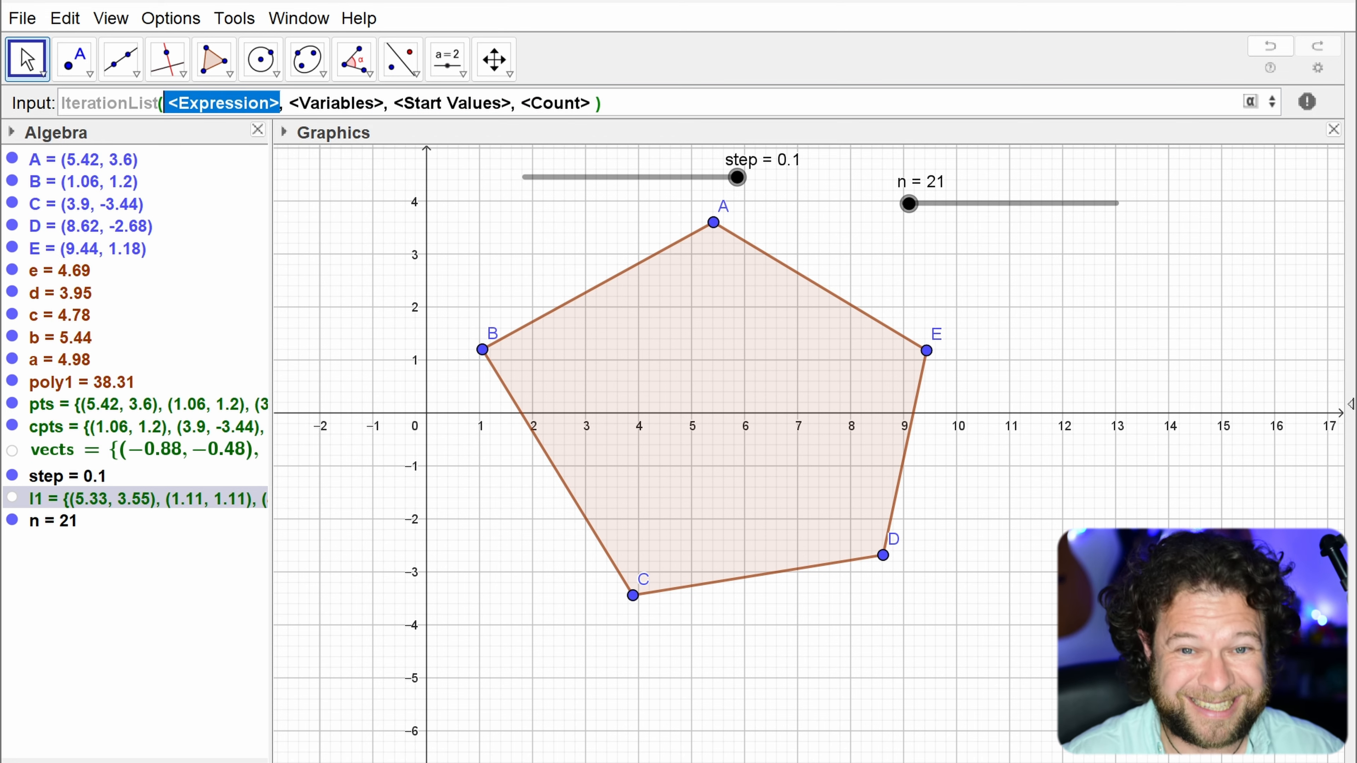
{"action": "key", "text": "ctrl+v"}
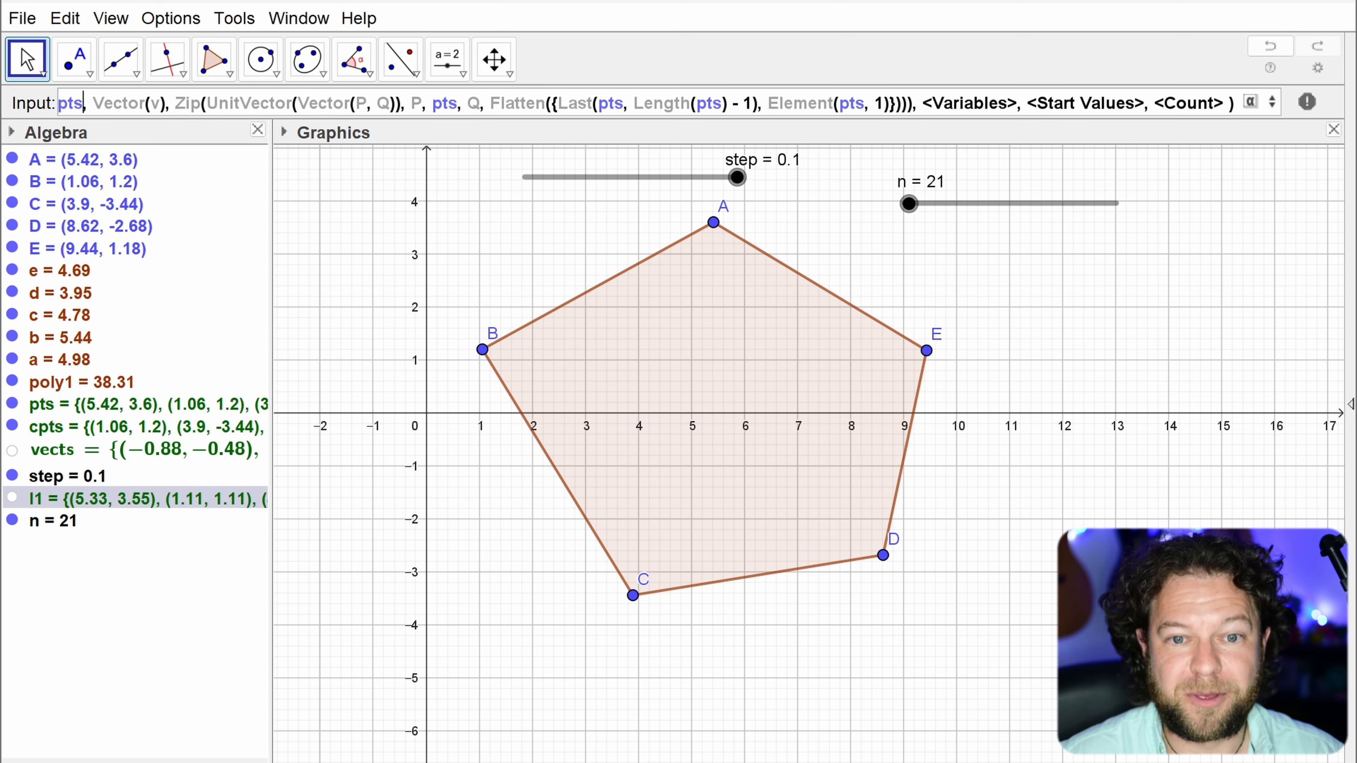
Step: Replace pts with L as the list for variable X in the outer Zip
{"action": "key", "text": "Left"}
{"action": "key", "text": "Left"}
{"action": "key", "text": "Left"}
{"action": "key", "text": "Left"}
{"action": "key", "text": "Left"}
{"action": "key", "text": "Left"}
{"action": "key", "text": "Left"}
{"action": "key", "text": "Left"}
{"action": "key", "text": "Left"}
{"action": "key", "text": "Left"}
{"action": "key", "text": "Left"}
{"action": "key", "text": "Left"}
{"action": "key", "text": "Left"}
{"action": "key", "text": "Left"}
{"action": "key", "text": "Left"}
{"action": "key", "text": "Left"}
{"action": "key", "text": "Left"}
{"action": "key", "text": "Left"}
{"action": "key", "text": "Left"}
{"action": "key", "text": "Left"}
{"action": "key", "text": "Right"}
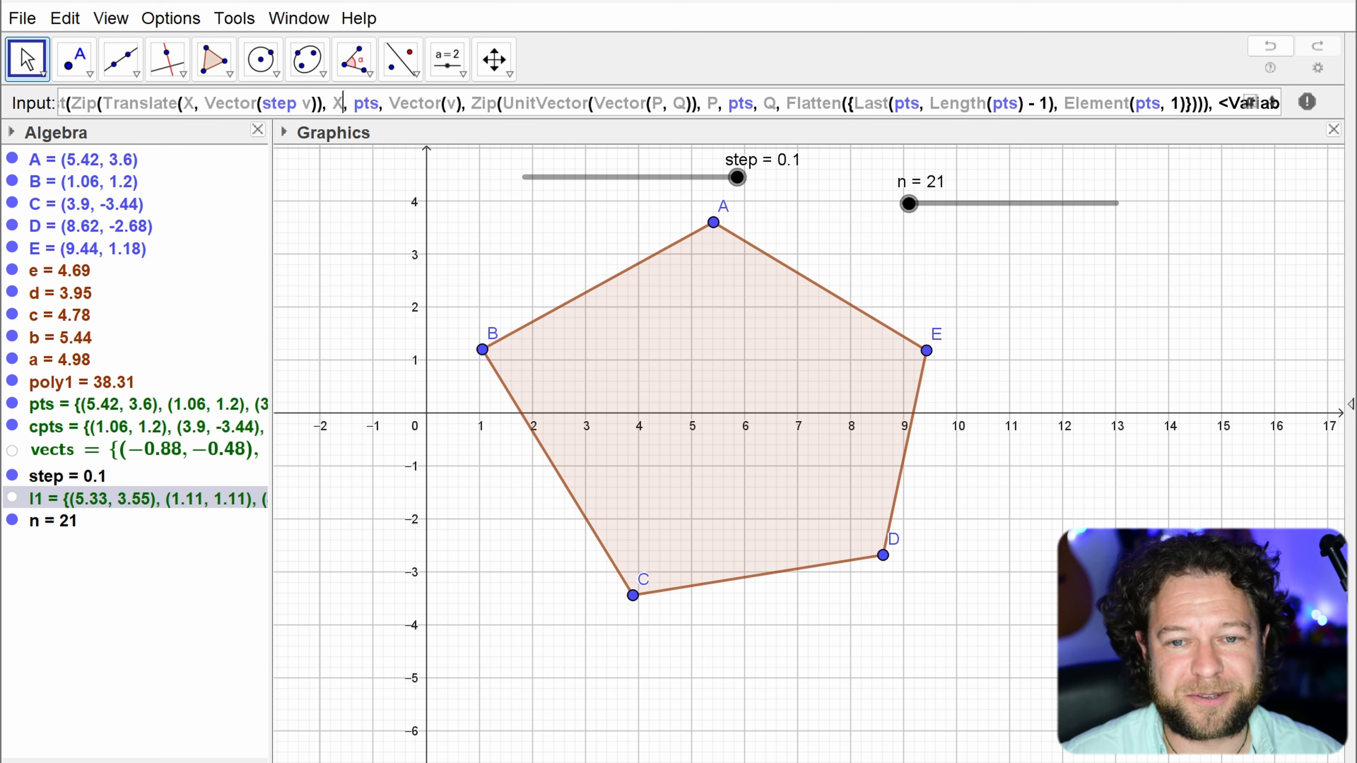
{"action": "key", "text": "Delete"}
{"action": "key", "text": "Delete"}
{"action": "key", "text": "Delete"}
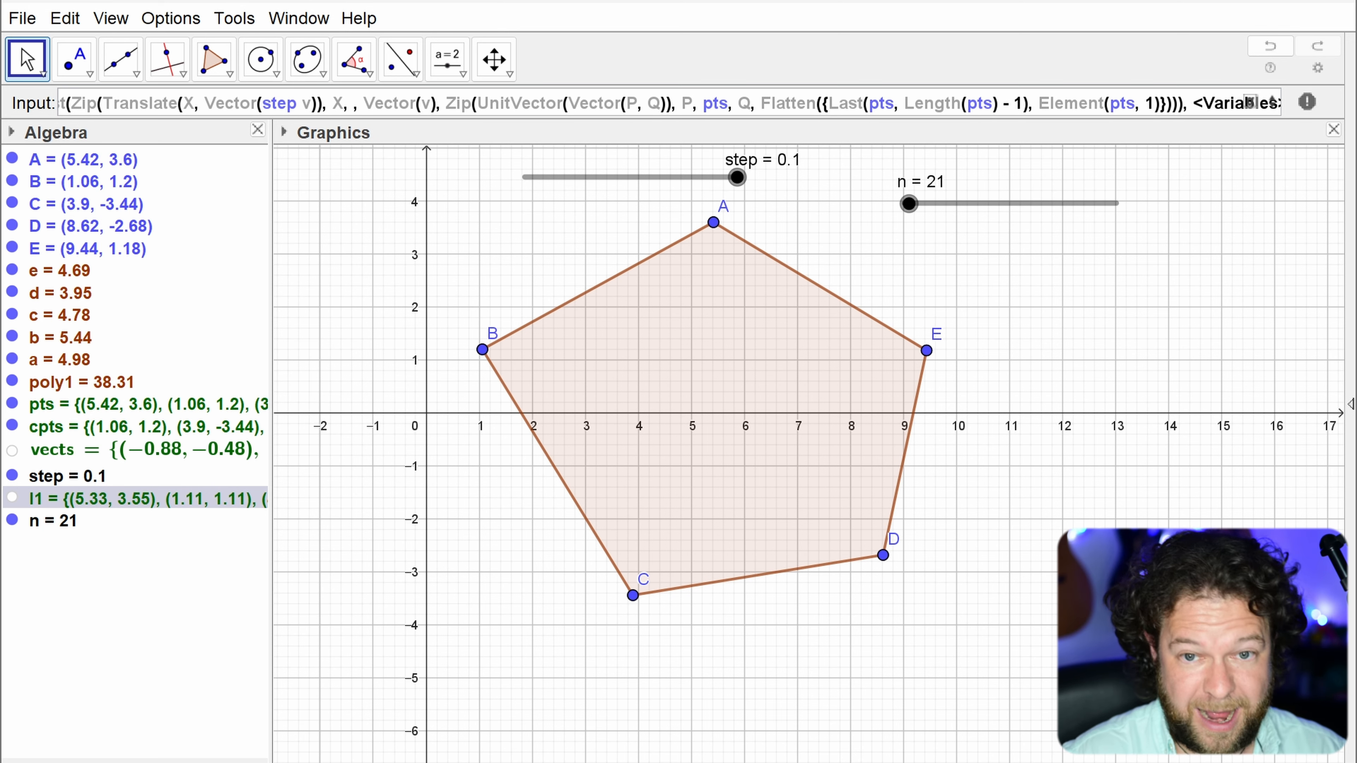
{"action": "type", "text": "L"}
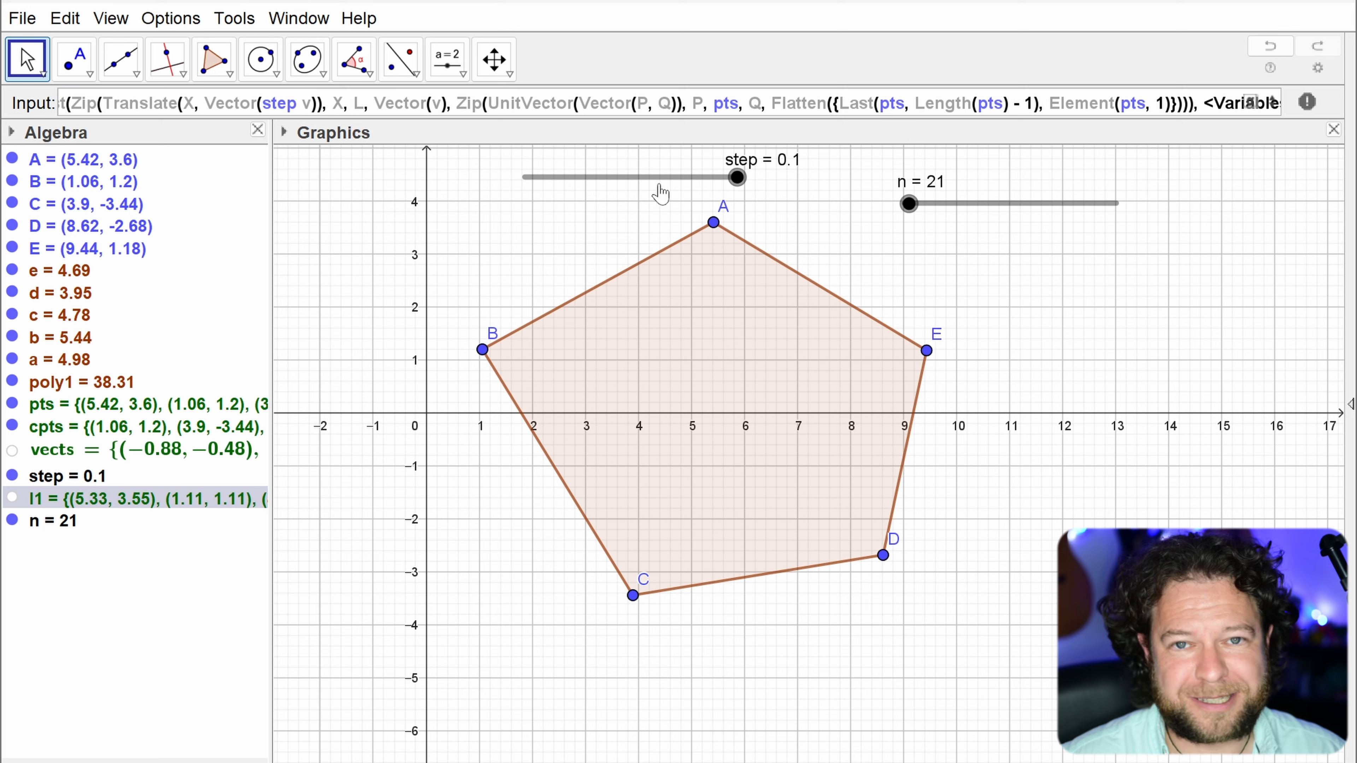
Step: Replace the remaining pts references with L in the inner Zip, including those within Last, Length and Element
{"action": "left_click_drag", "start_coordinate": [713, 103], "coordinate": [738, 103]}
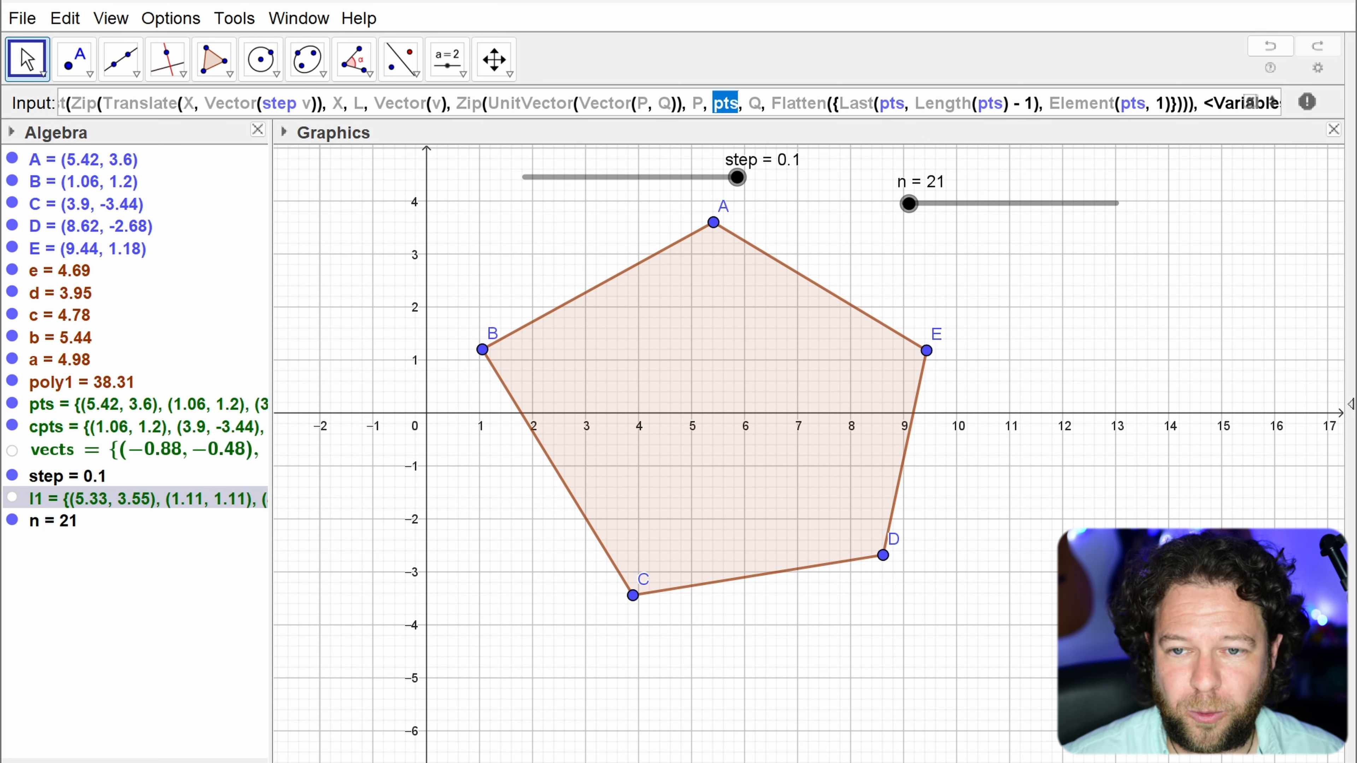
{"action": "type", "text": "L"}
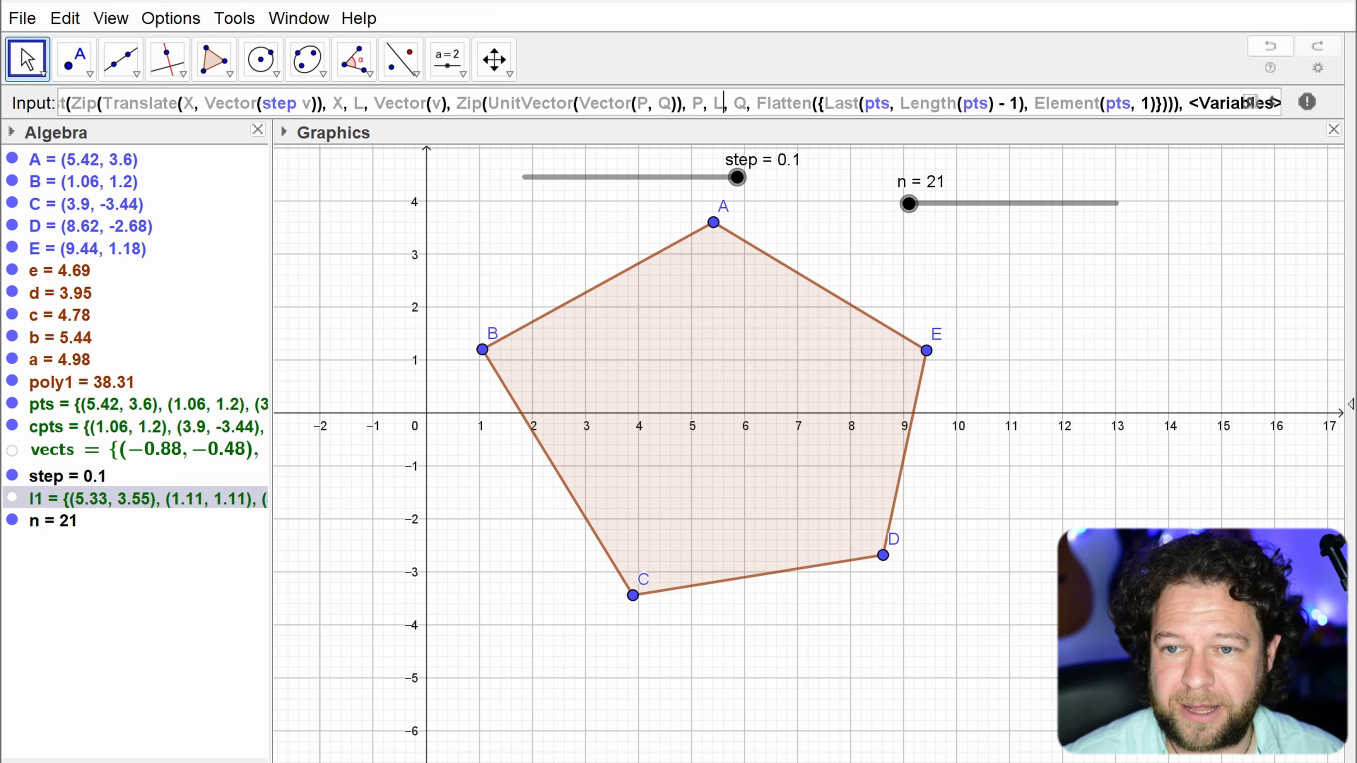
{"action": "left_click_drag", "start_coordinate": [864, 103], "coordinate": [890, 103]}
{"action": "type", "text": "L"}
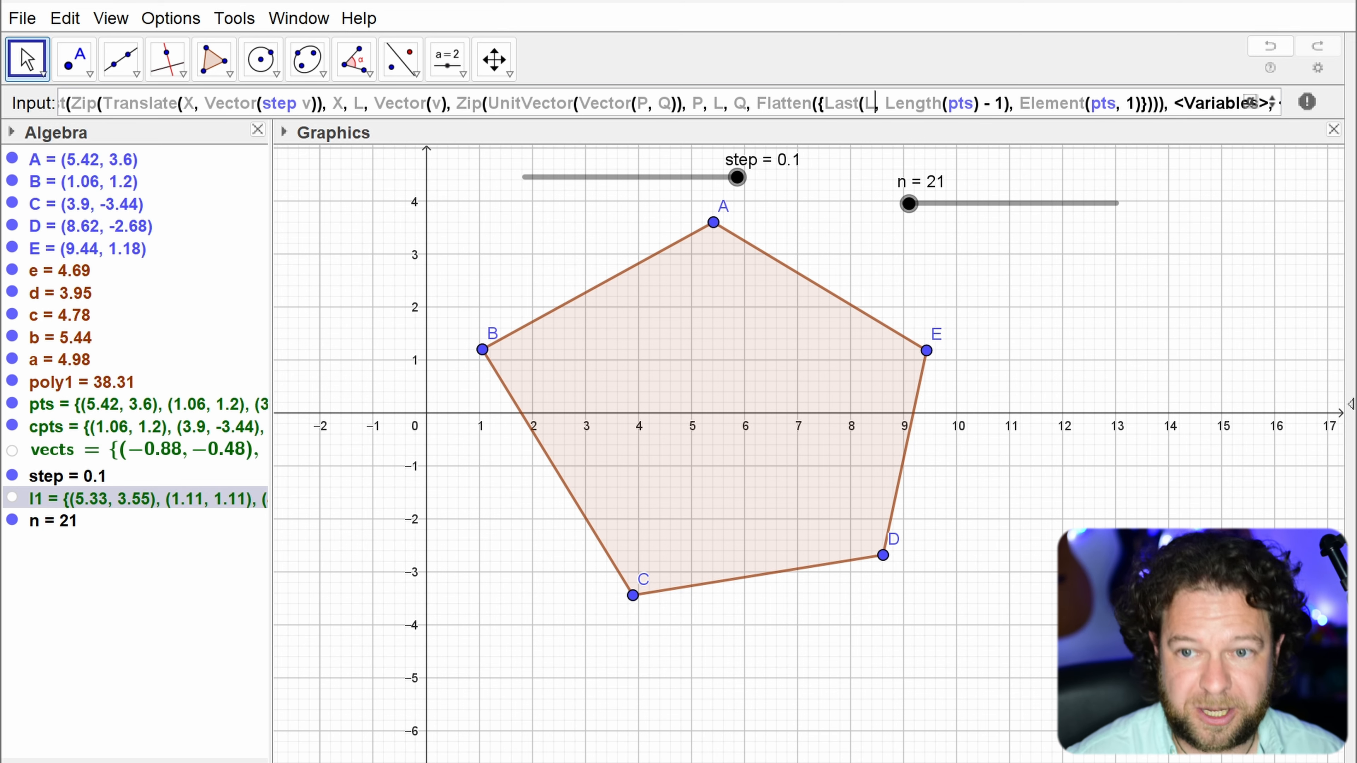
{"action": "key", "text": "Left"}
{"action": "key", "text": "Left"}
{"action": "key", "text": "Delete"}
{"action": "key", "text": "Delete"}
{"action": "key", "text": "Delete"}
{"action": "type", "text": "L"}
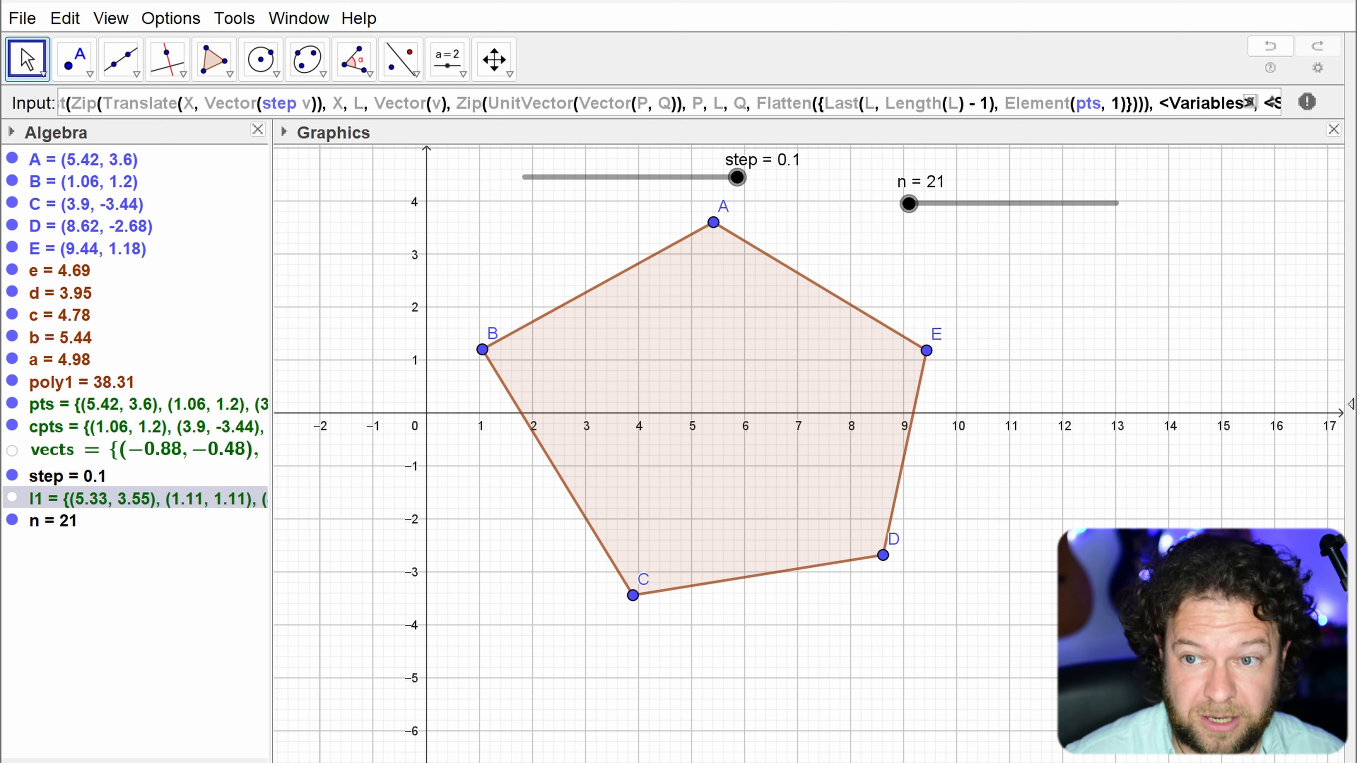
{"action": "left_click_drag", "start_coordinate": [1075, 103], "coordinate": [1100, 104]}
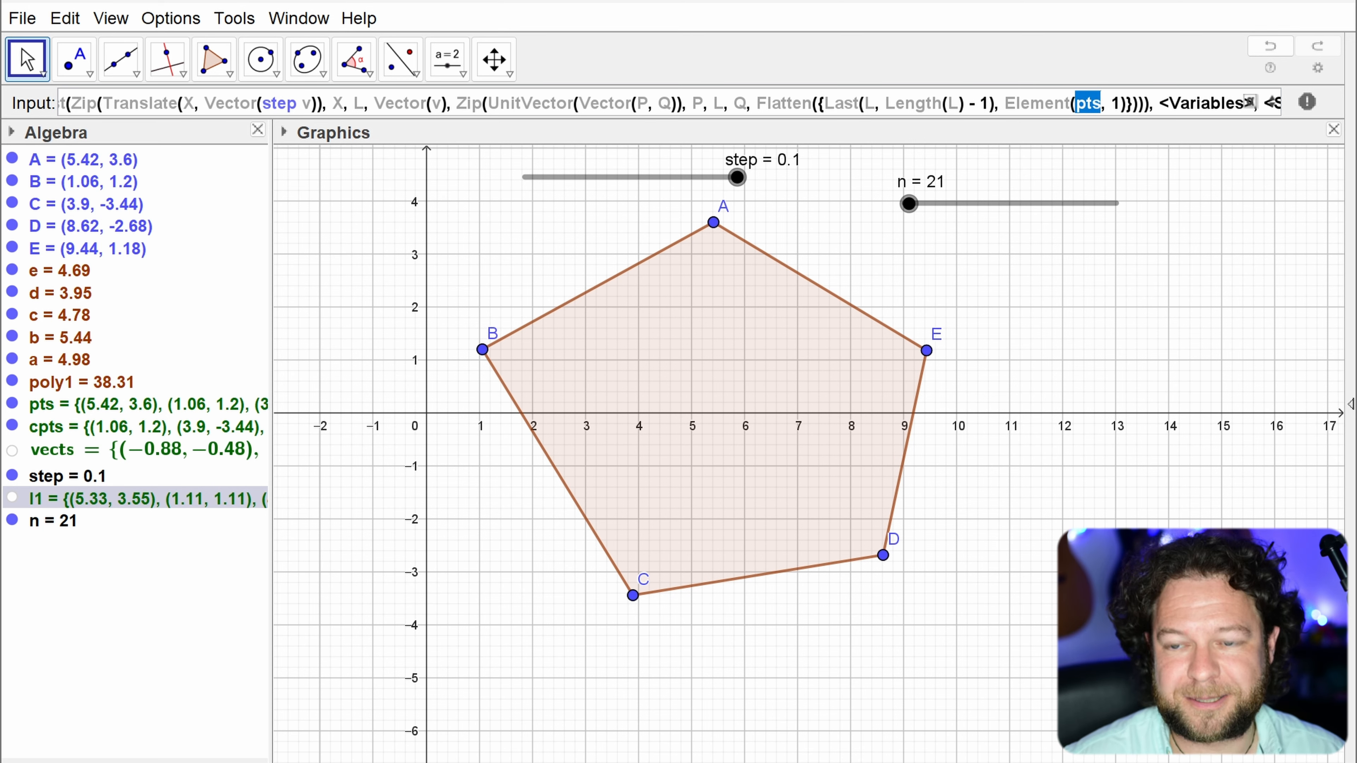
{"action": "type", "text": "L"}
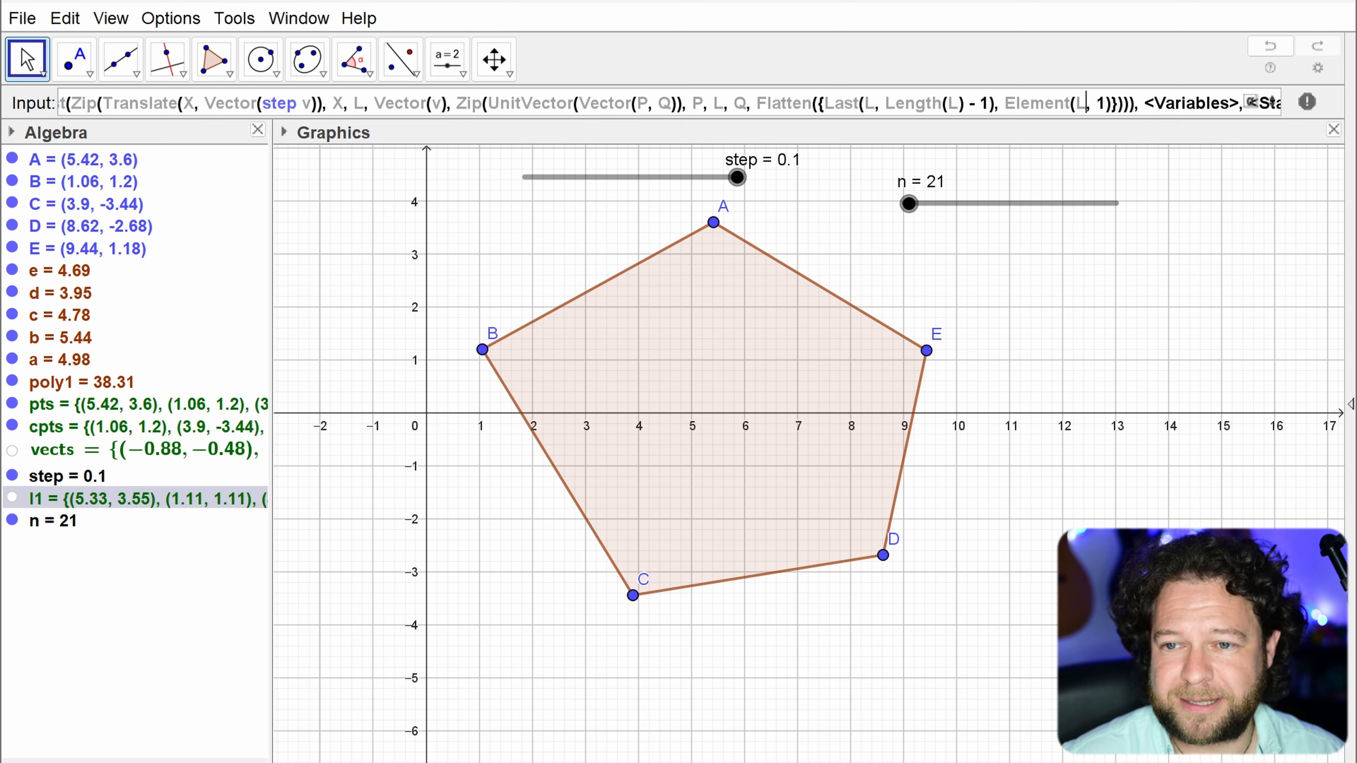
Step: Complete IterationList with variable L, start values {pts} and count n, and create the list
{"action": "key", "text": "Right"}
{"action": "key", "text": "Right"}
{"action": "key", "text": "Right"}
{"action": "key", "text": "Right"}
{"action": "key", "text": "Right"}
{"action": "key", "text": "Right"}
{"action": "key", "text": "Right"}
{"action": "key", "text": "Right"}
{"action": "key", "text": "Right"}
{"action": "key", "text": "Right"}
{"action": "key", "text": "Left"}
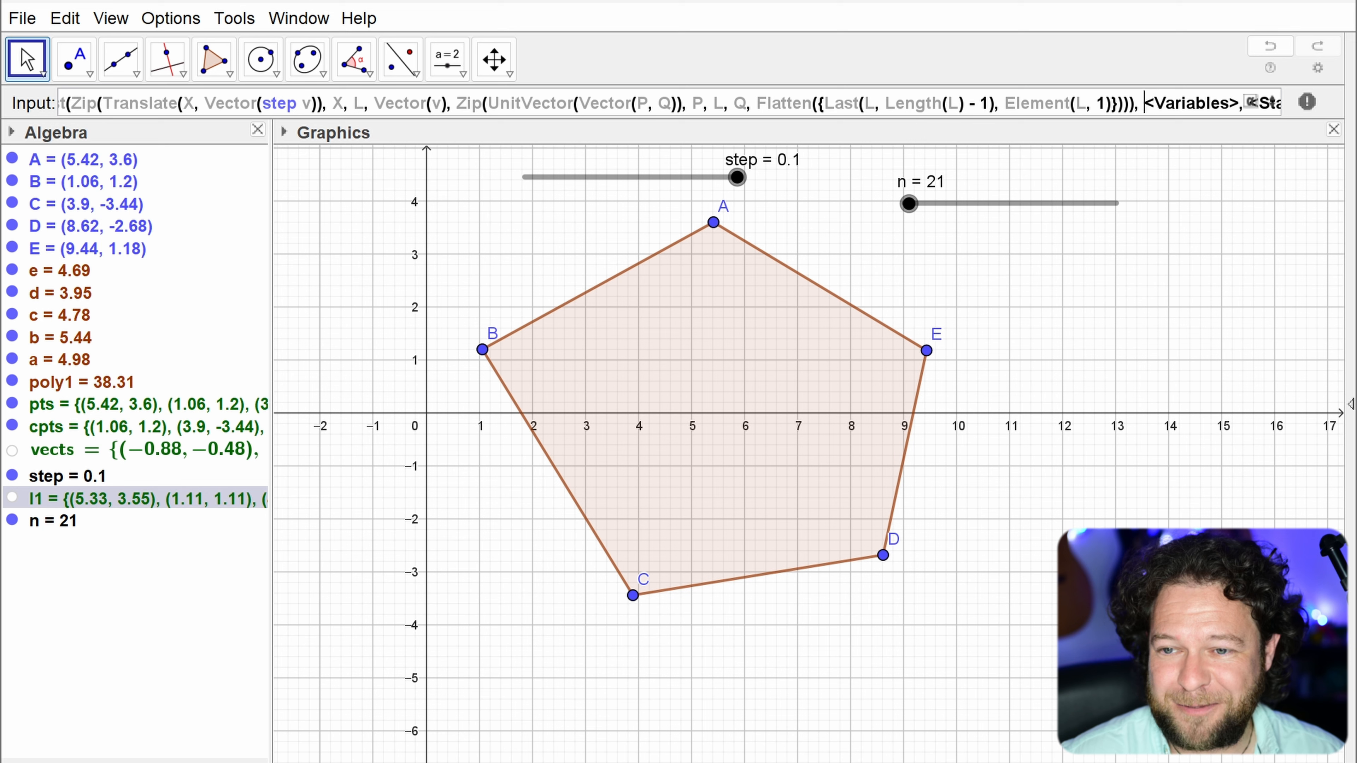
{"action": "key", "text": "Tab"}
{"action": "key", "text": "Tab"}
{"action": "key", "text": "Tab"}
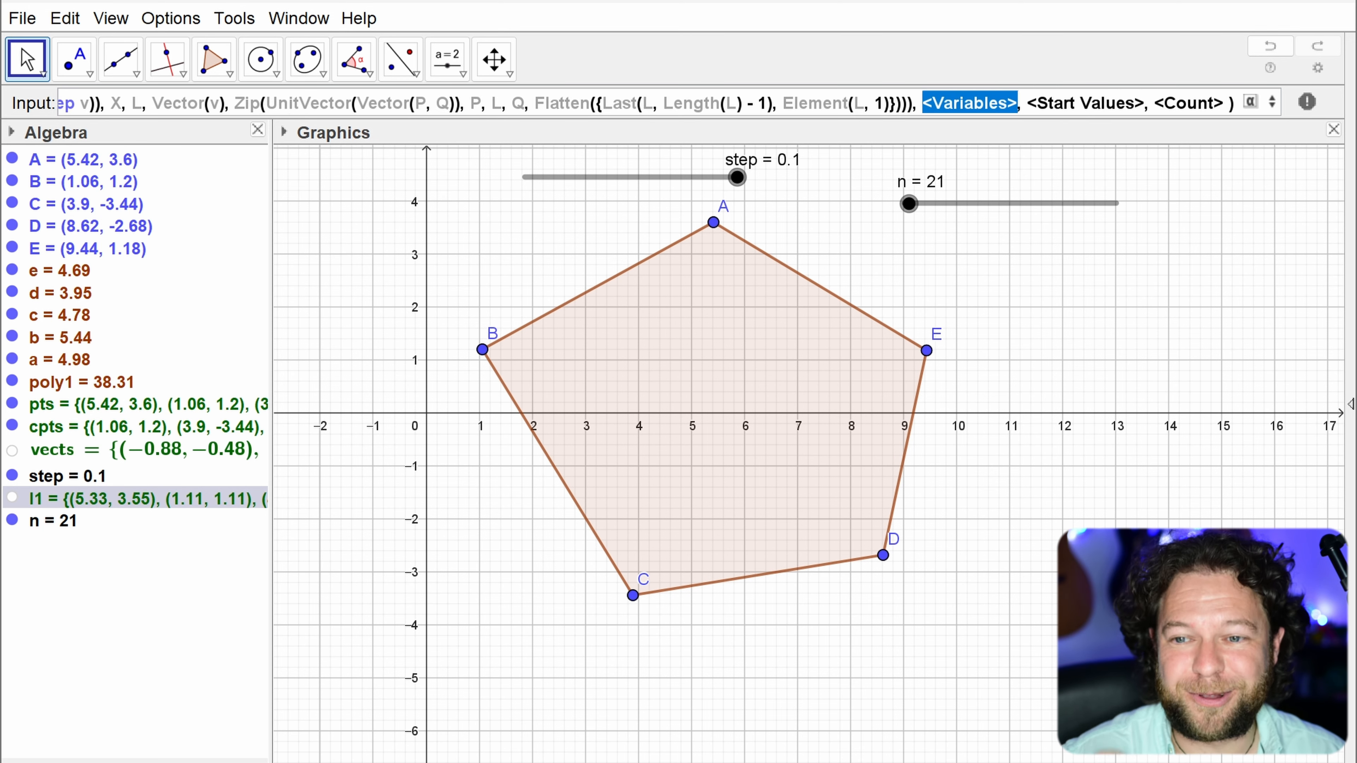
{"action": "type", "text": "L"}
{"action": "key", "text": "Tab"}
{"action": "type", "text": "{"}
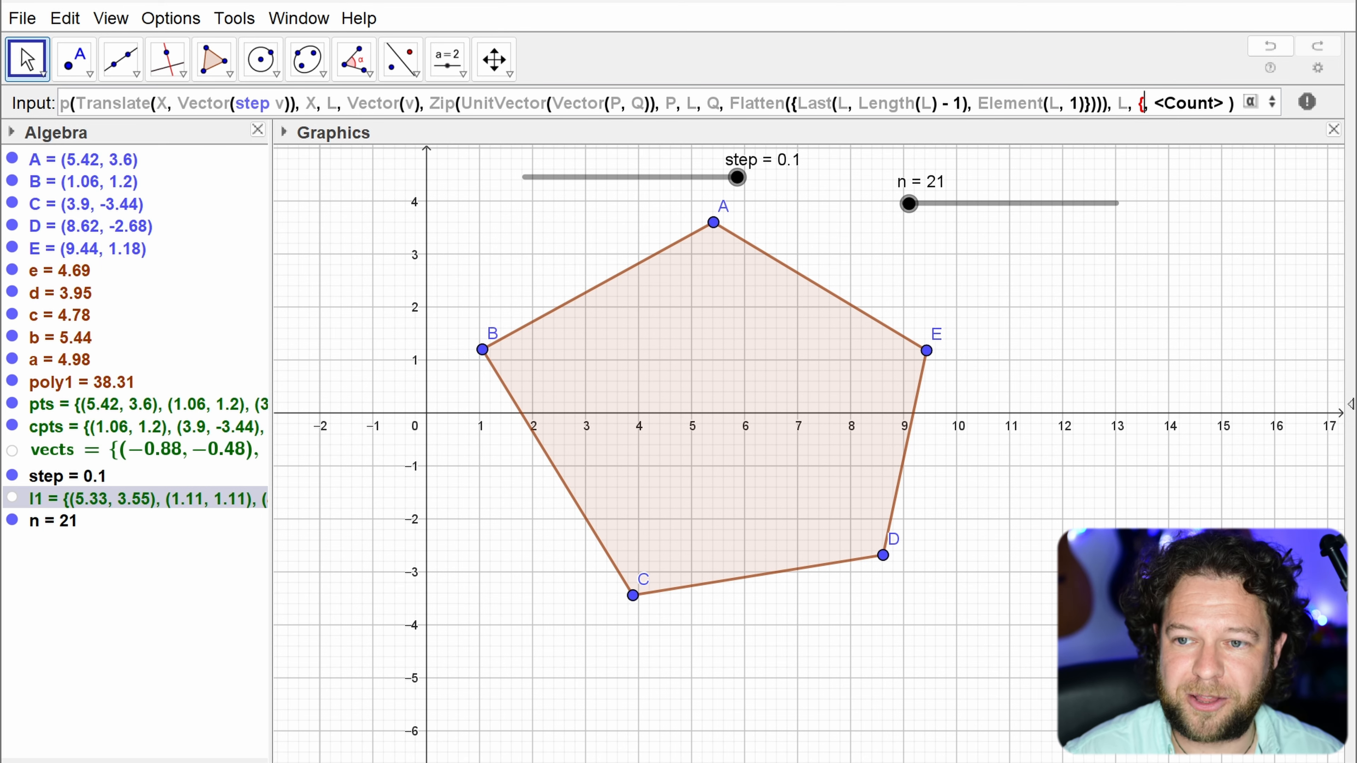
{"action": "type", "text": "},"}
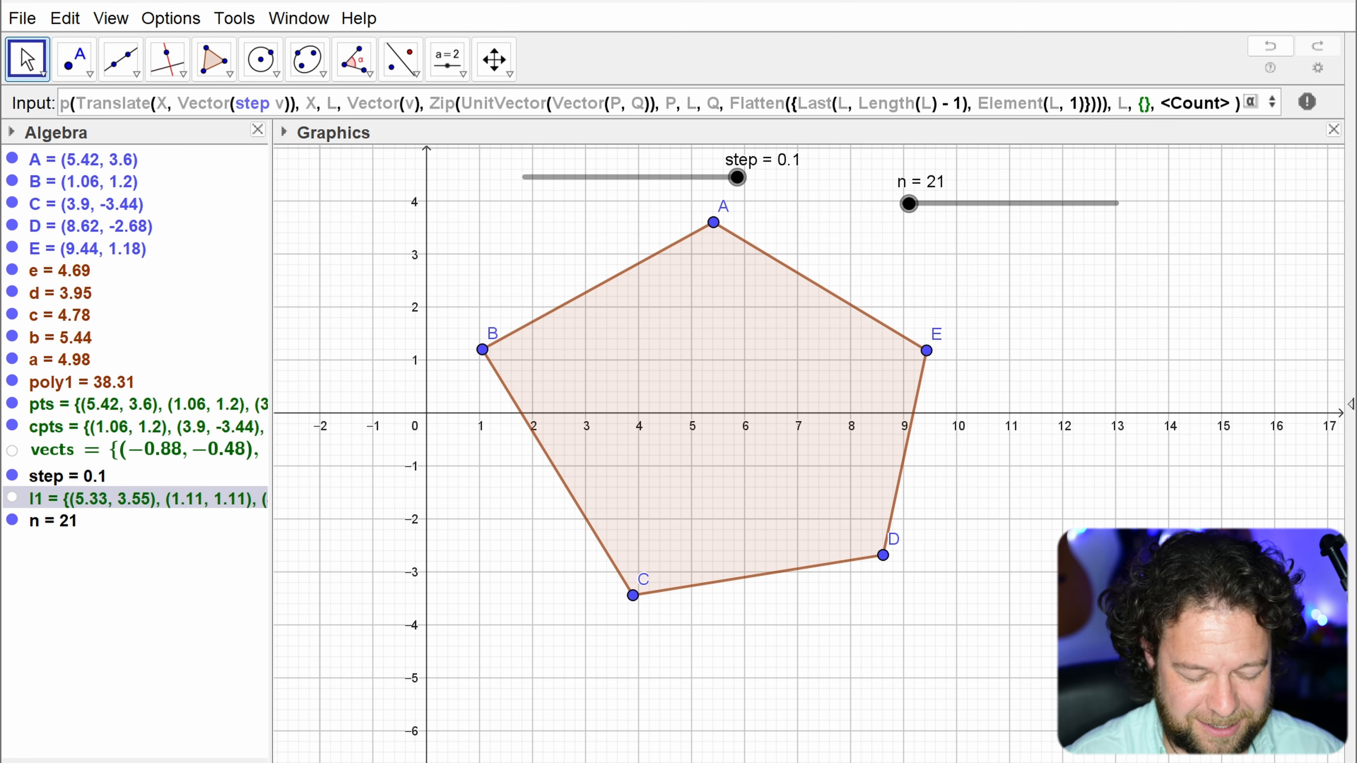
{"action": "type", "text": "pts"}
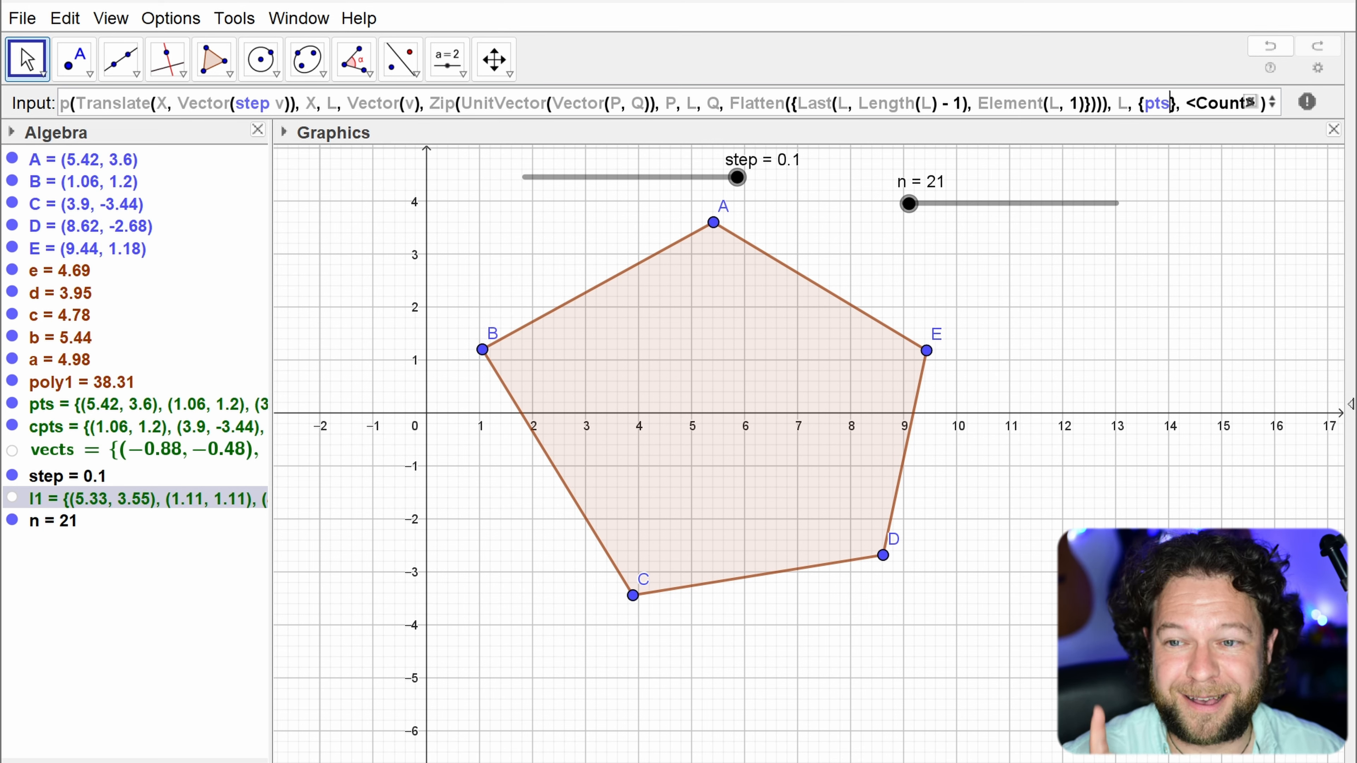
{"action": "left_click", "coordinate": [1250, 102]}
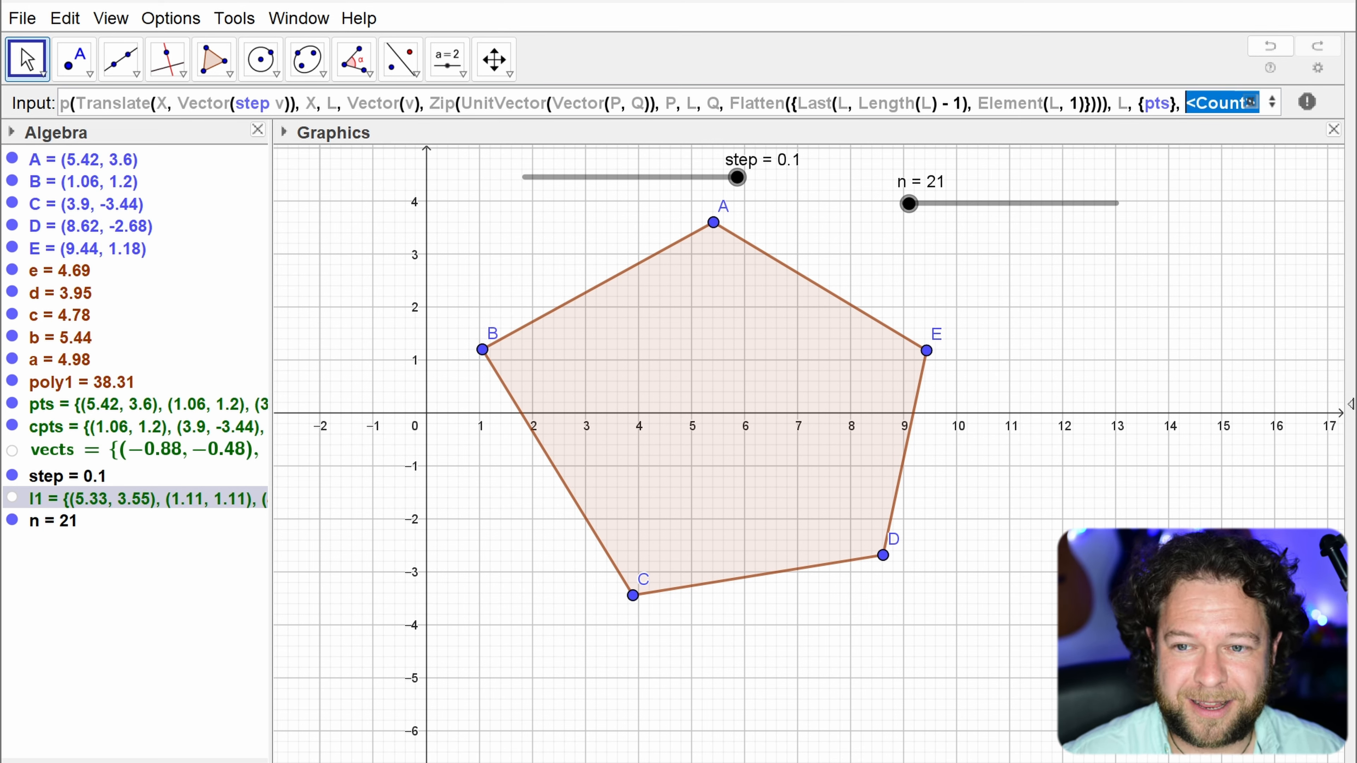
{"action": "type", "text": "n"}
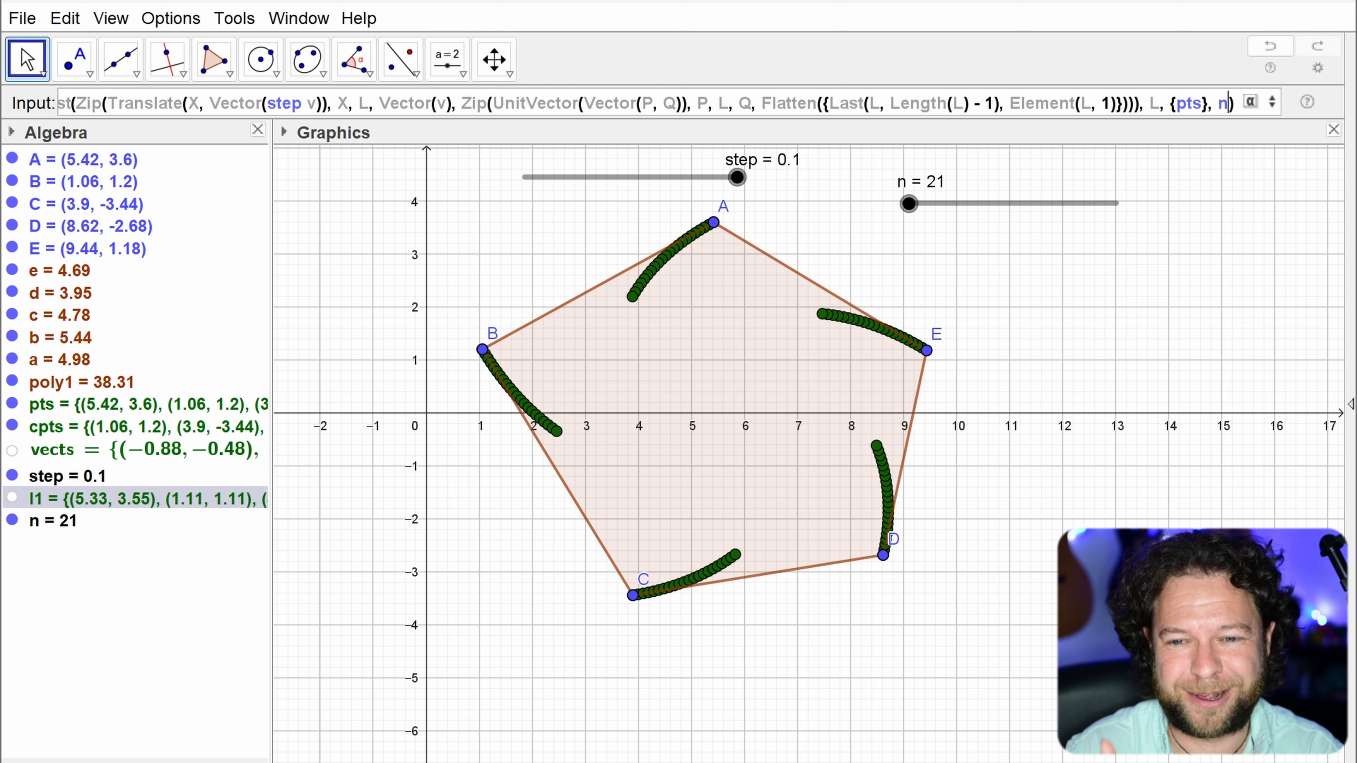
{"action": "key", "text": "Return"}
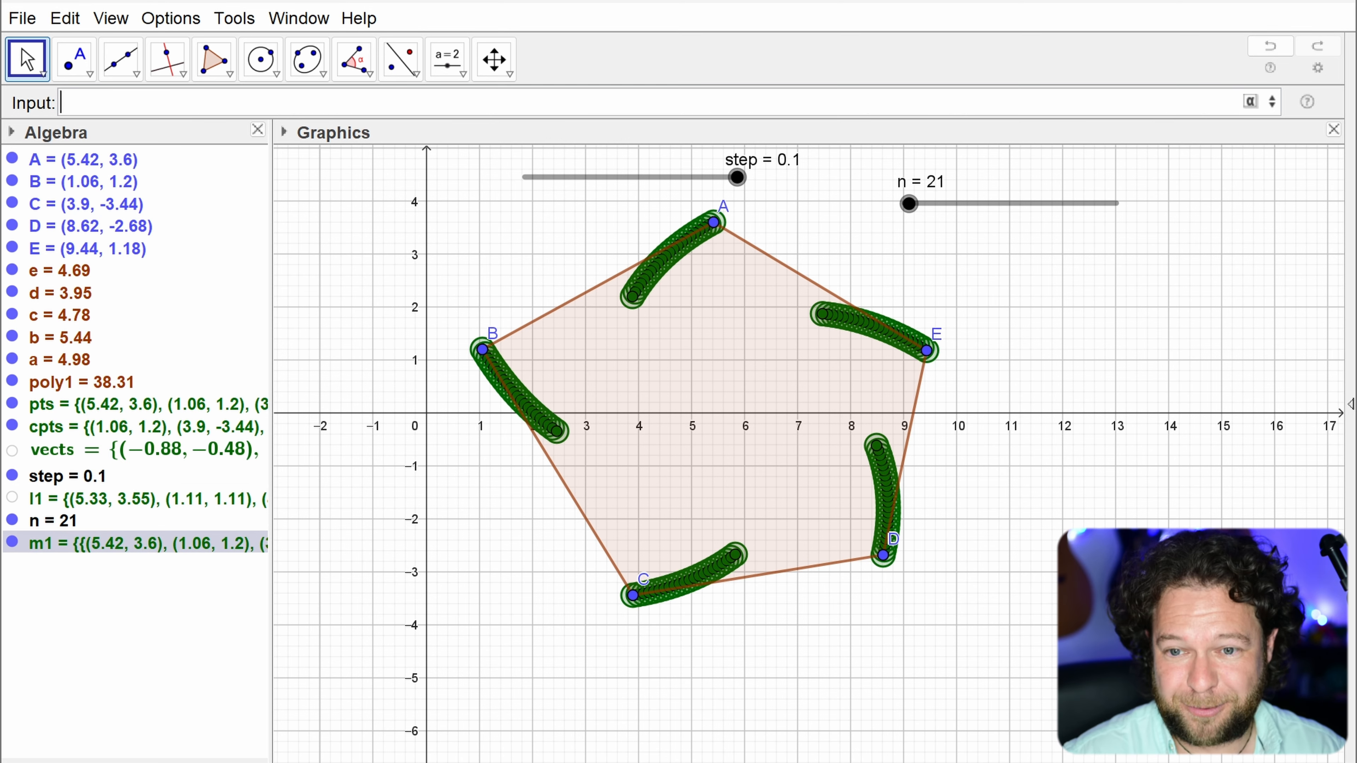
Step: Refine and extend the spiral paths by setting the step slider to 0.01 and the n slider to 735
{"action": "left_click", "coordinate": [878, 267]}
{"action": "mouse_move", "coordinate": [913, 218]}
{"action": "left_mouse_down"}
{"action": "mouse_move", "coordinate": [1129, 237]}
{"action": "mouse_move", "coordinate": [920, 227]}
{"action": "left_mouse_up"}
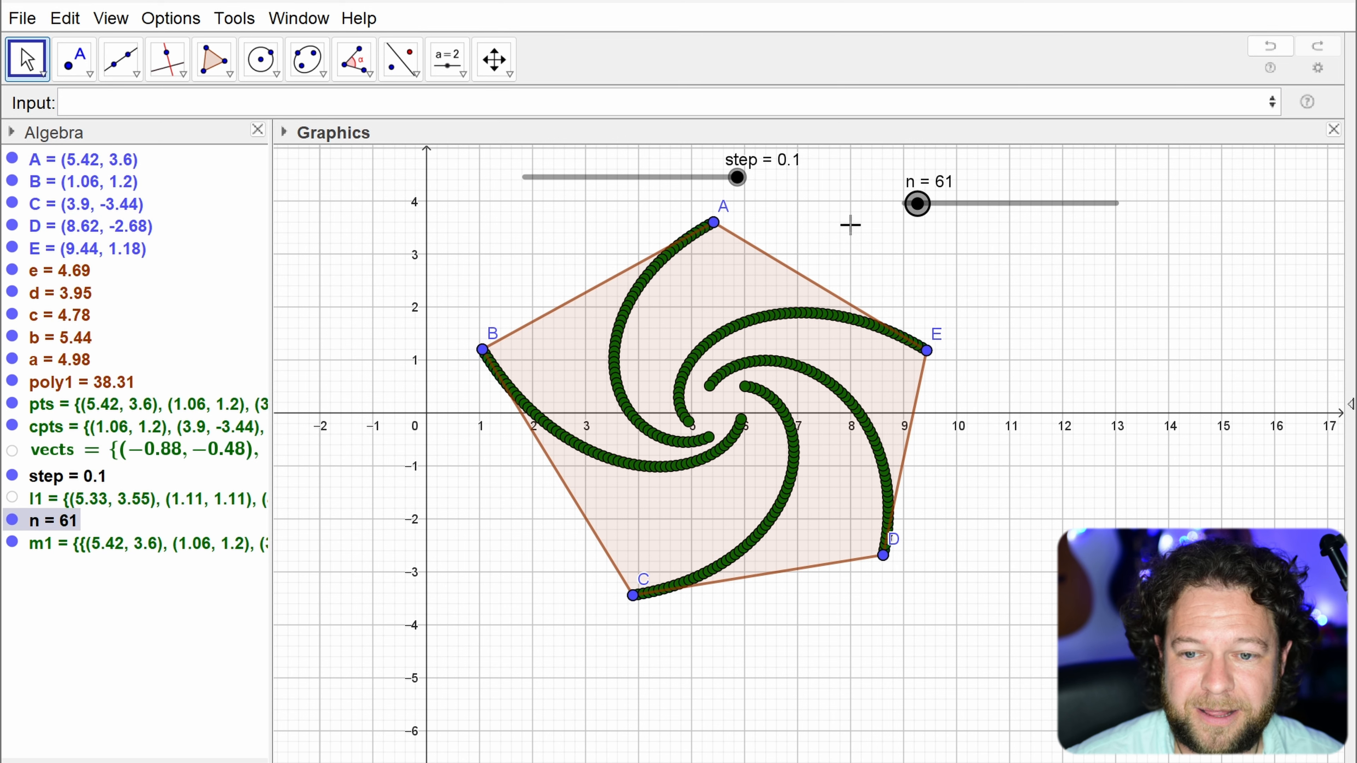
{"action": "left_click_drag", "start_coordinate": [737, 182], "coordinate": [546, 178]}
{"action": "left_click_drag", "start_coordinate": [918, 204], "coordinate": [1060, 200]}
{"action": "left_click", "coordinate": [814, 229]}
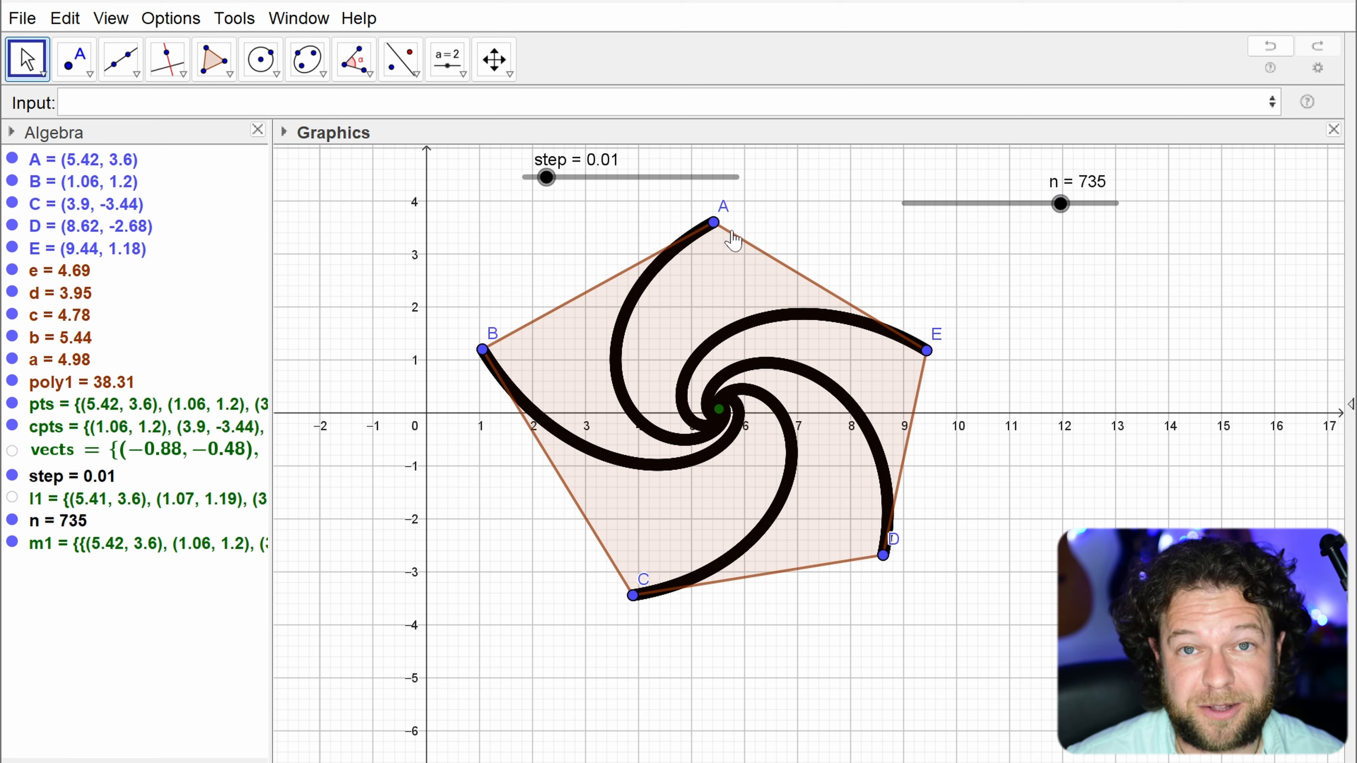
Step: Reshape the spiral pentagon by moving vertex A to about (3.6, 3.36) and vertex B to (1, 1)
{"action": "left_click_drag", "start_coordinate": [721, 229], "coordinate": [691, 218]}
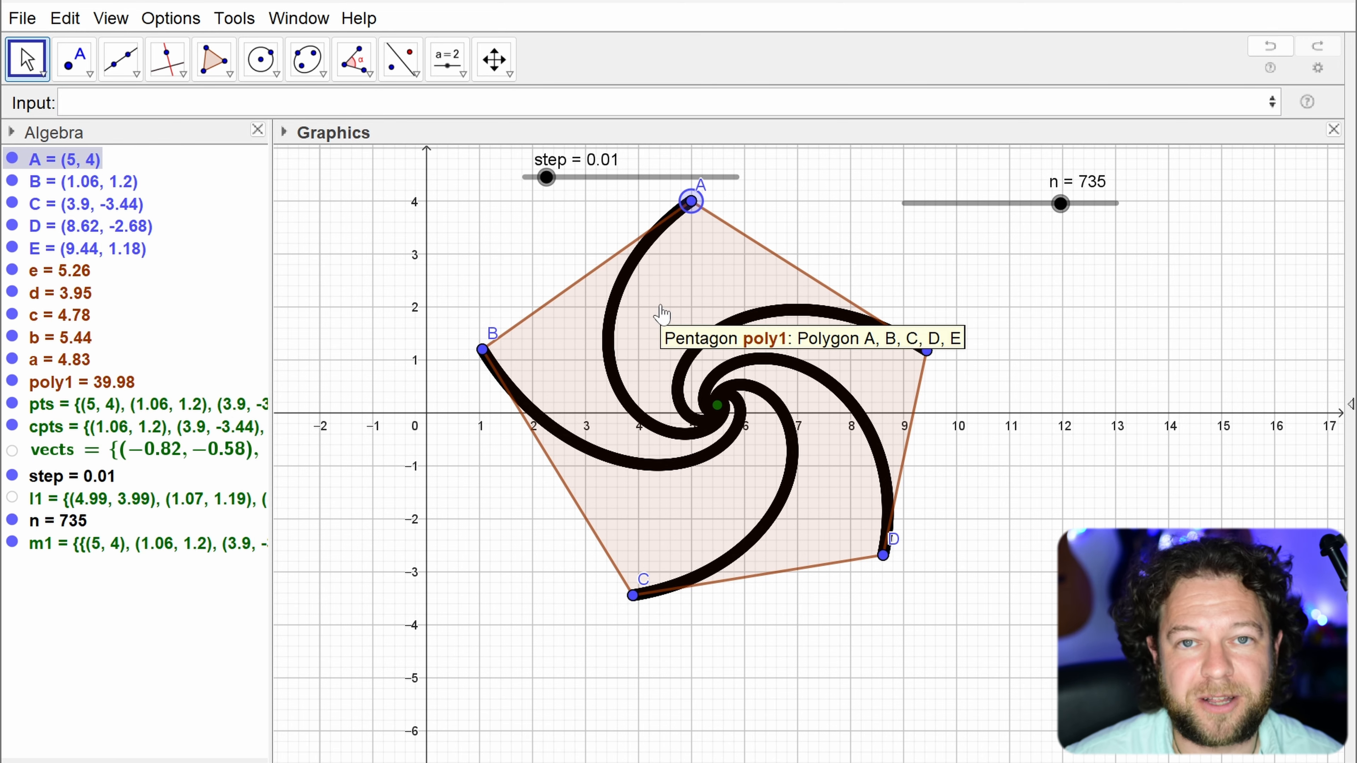
{"action": "left_click", "coordinate": [935, 269]}
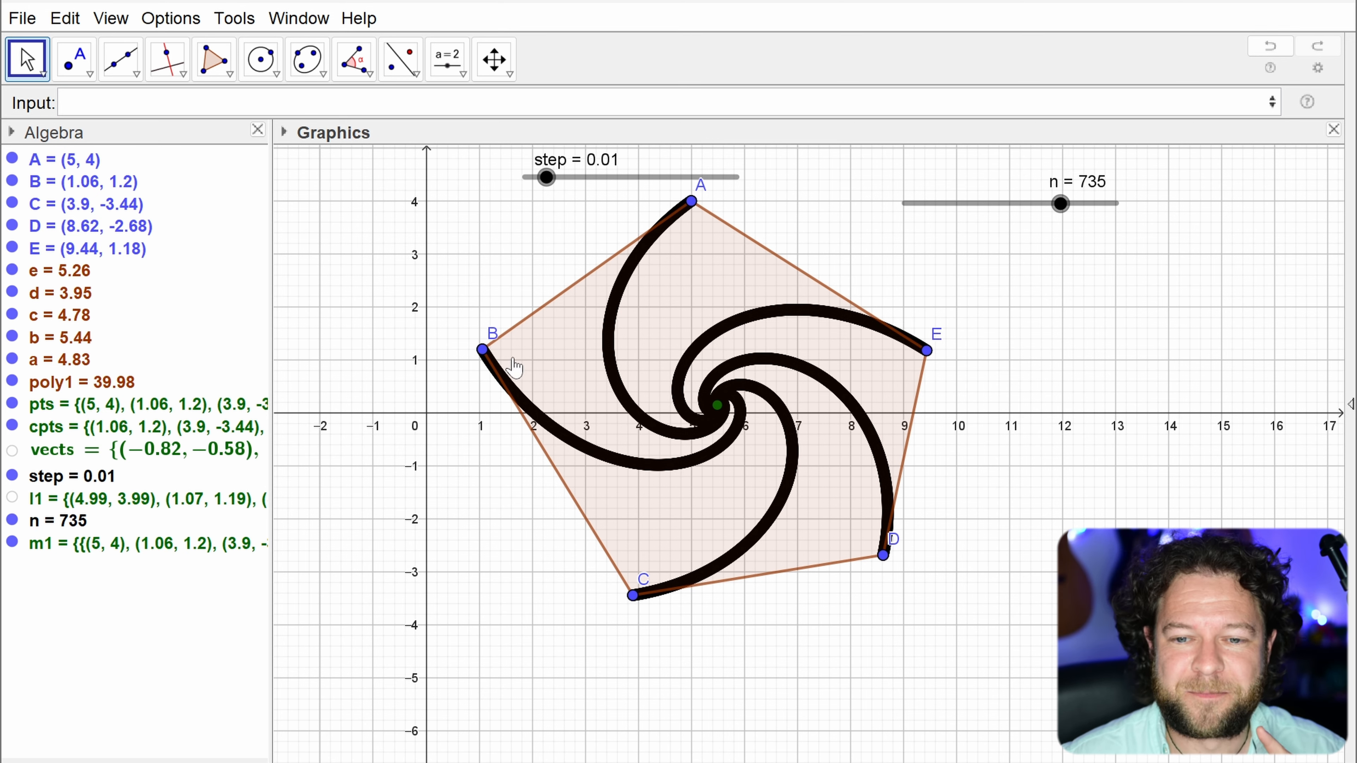
{"action": "mouse_move", "coordinate": [482, 353]}
{"action": "left_mouse_down"}
{"action": "mouse_move", "coordinate": [480, 416]}
{"action": "mouse_move", "coordinate": [480, 362]}
{"action": "left_mouse_up"}
{"action": "left_click_drag", "start_coordinate": [690, 203], "coordinate": [614, 235]}
Step: Start animating slider n from 1 and move vertex A to about (9.32, 2.92) while it runs
{"action": "left_click_drag", "start_coordinate": [1060, 205], "coordinate": [902, 203]}
{"action": "right_click", "coordinate": [915, 203]}
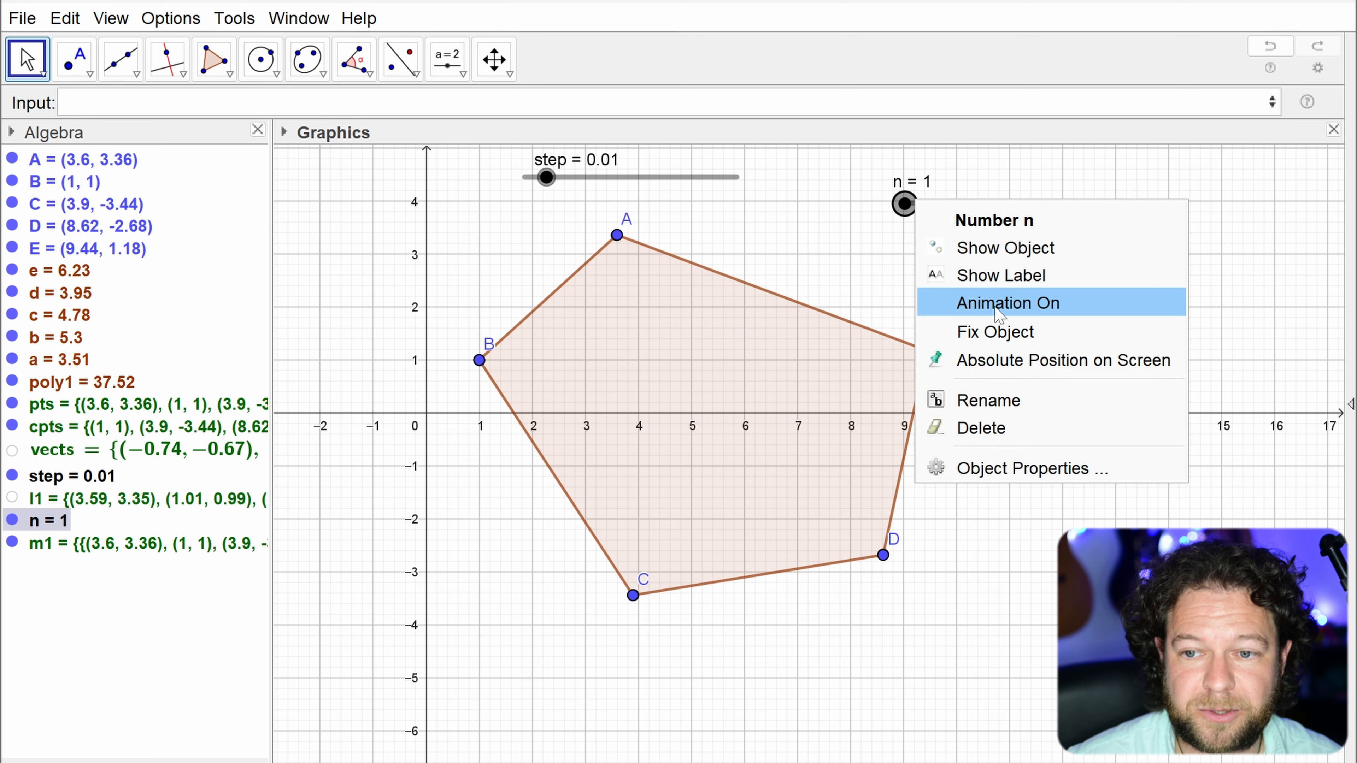
{"action": "left_click", "coordinate": [994, 308]}
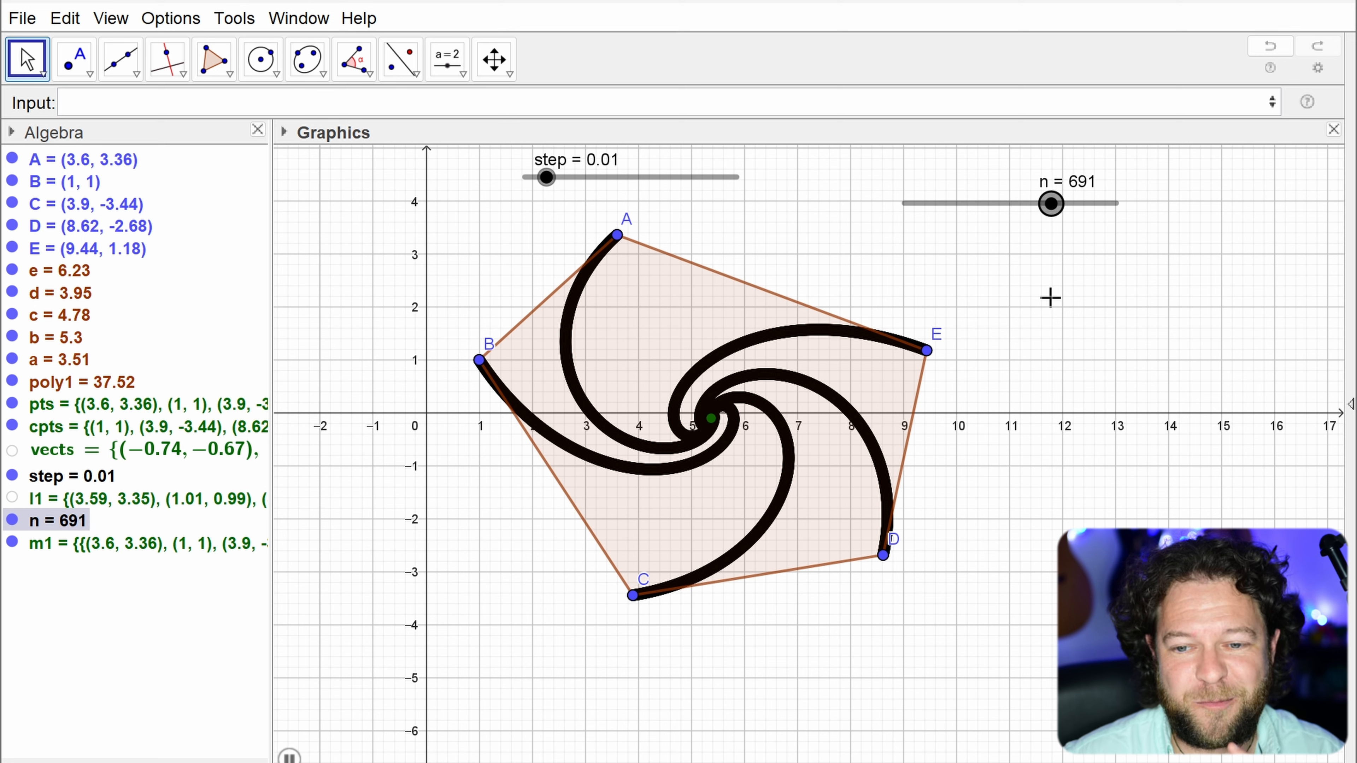
{"action": "left_click_drag", "start_coordinate": [616, 236], "coordinate": [921, 259]}
Step: Set slider n's animation repeat to Increasing and move vertex A to about (7.46, 3.18)
{"action": "right_click", "coordinate": [1087, 204]}
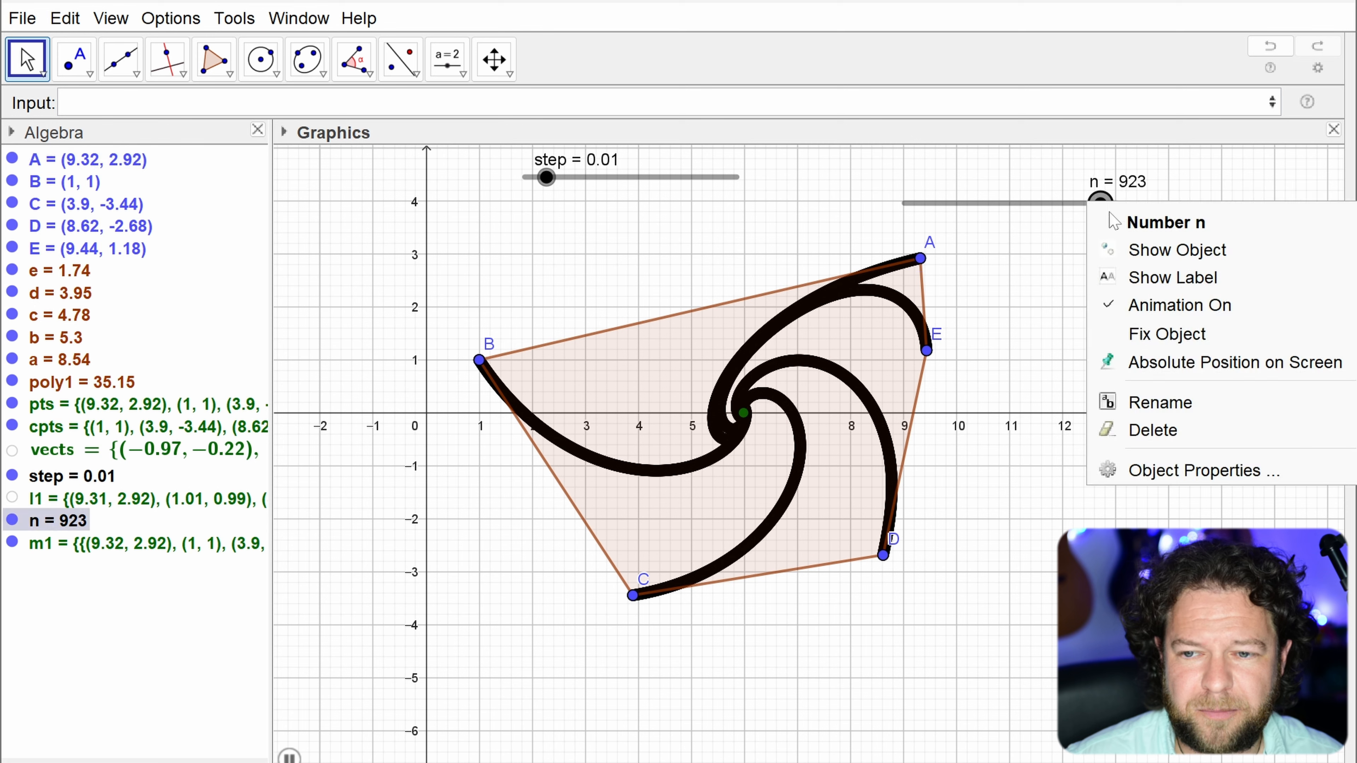
{"action": "left_click", "coordinate": [1196, 477]}
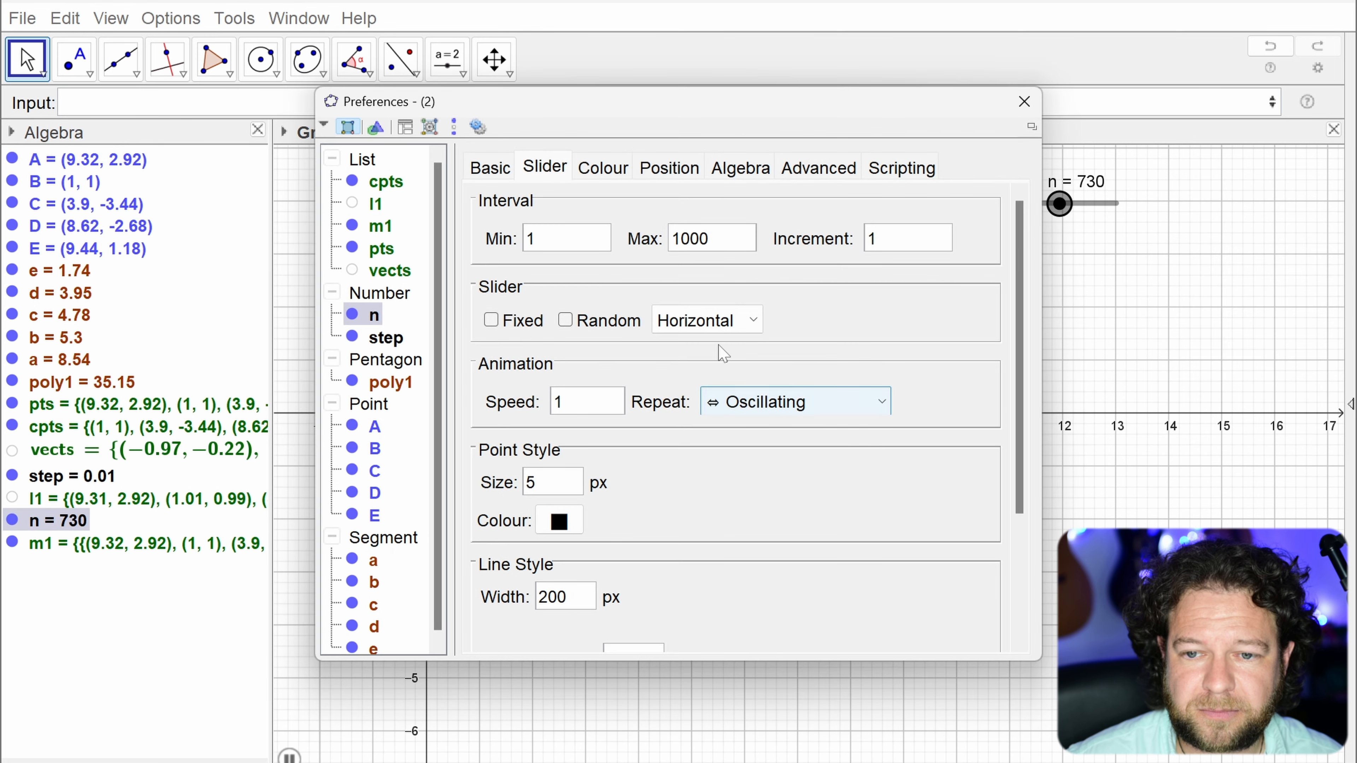
{"action": "left_click", "coordinate": [774, 405]}
{"action": "left_click", "coordinate": [776, 450]}
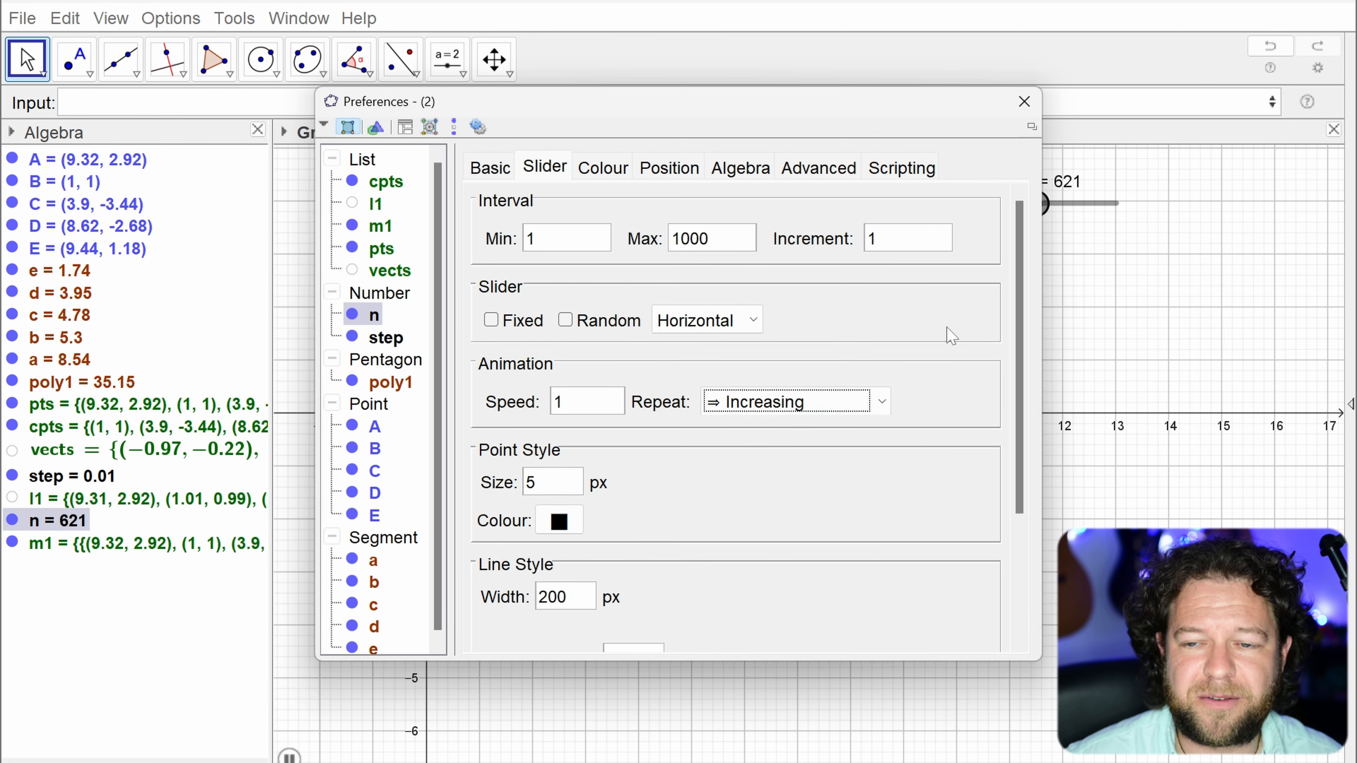
{"action": "left_click", "coordinate": [1024, 101]}
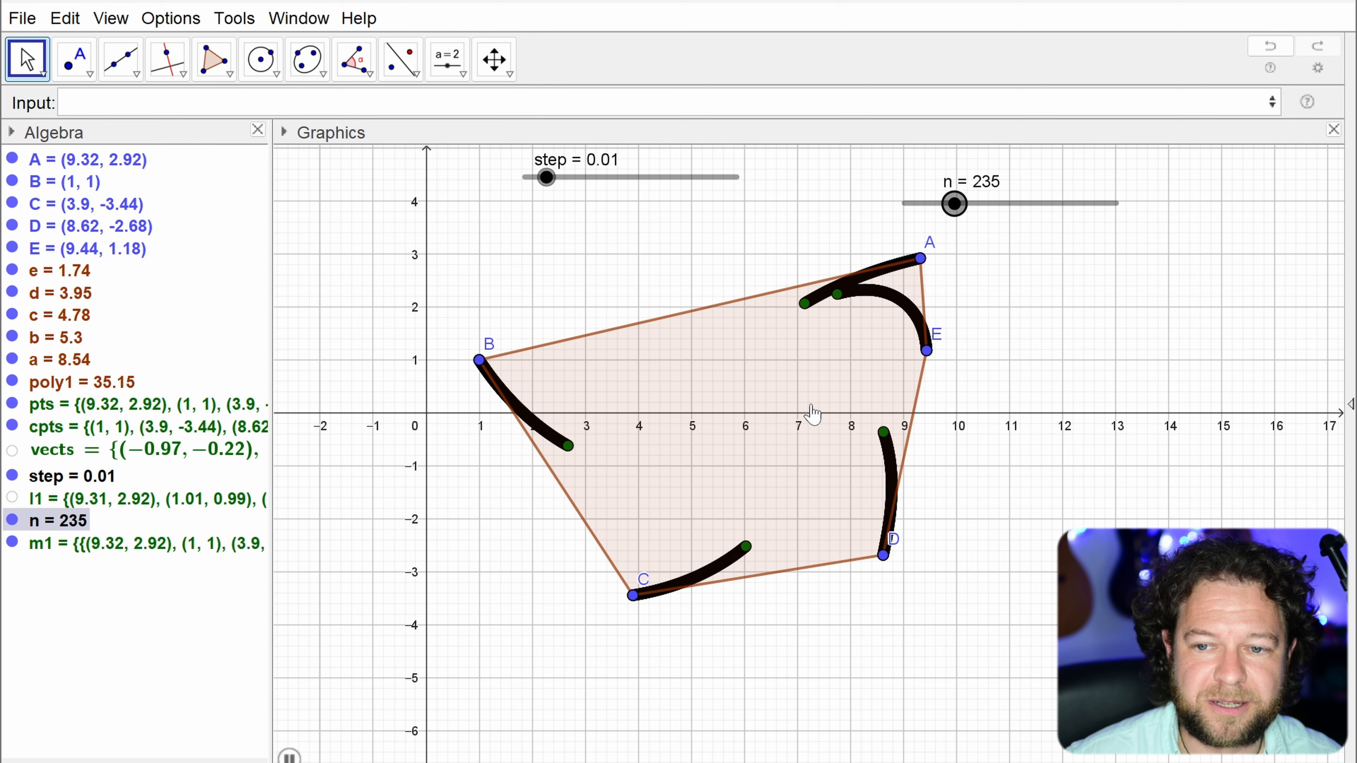
{"action": "left_click_drag", "start_coordinate": [921, 259], "coordinate": [820, 255]}
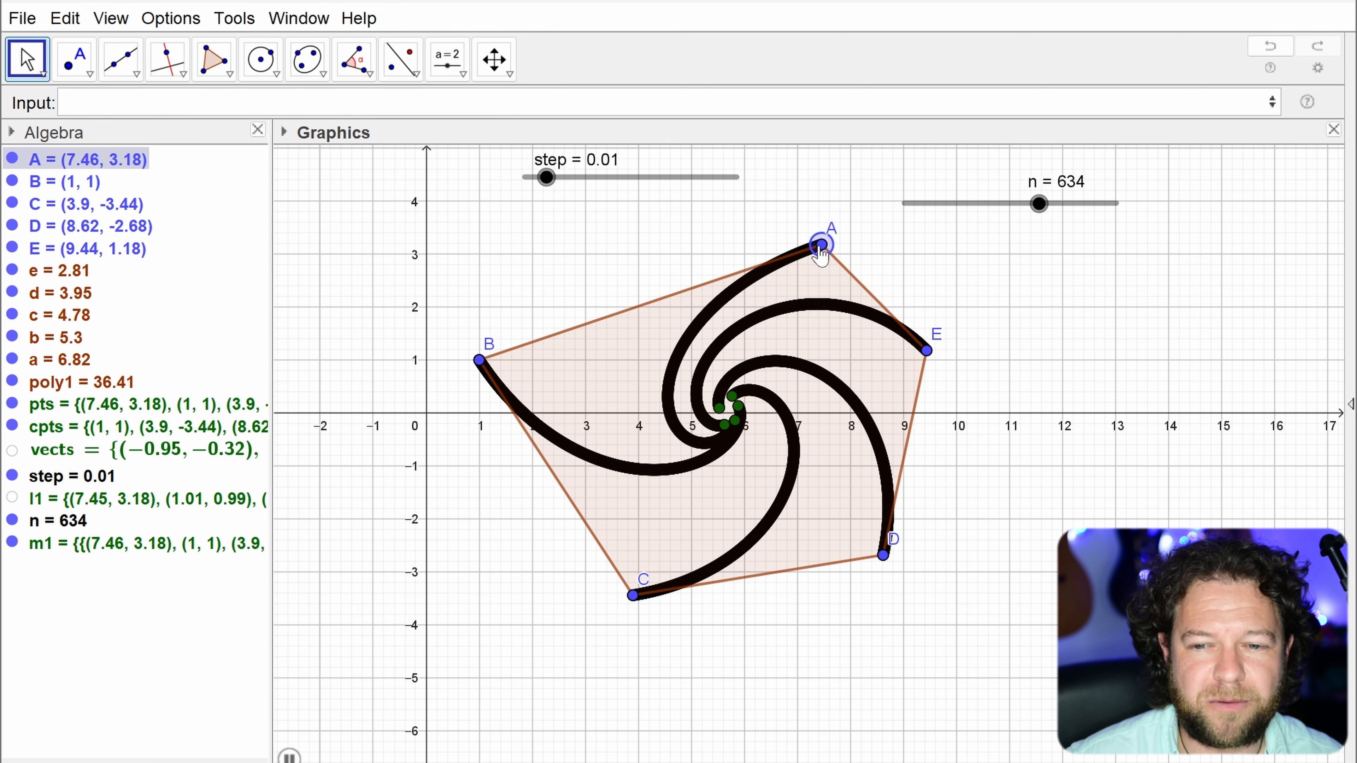
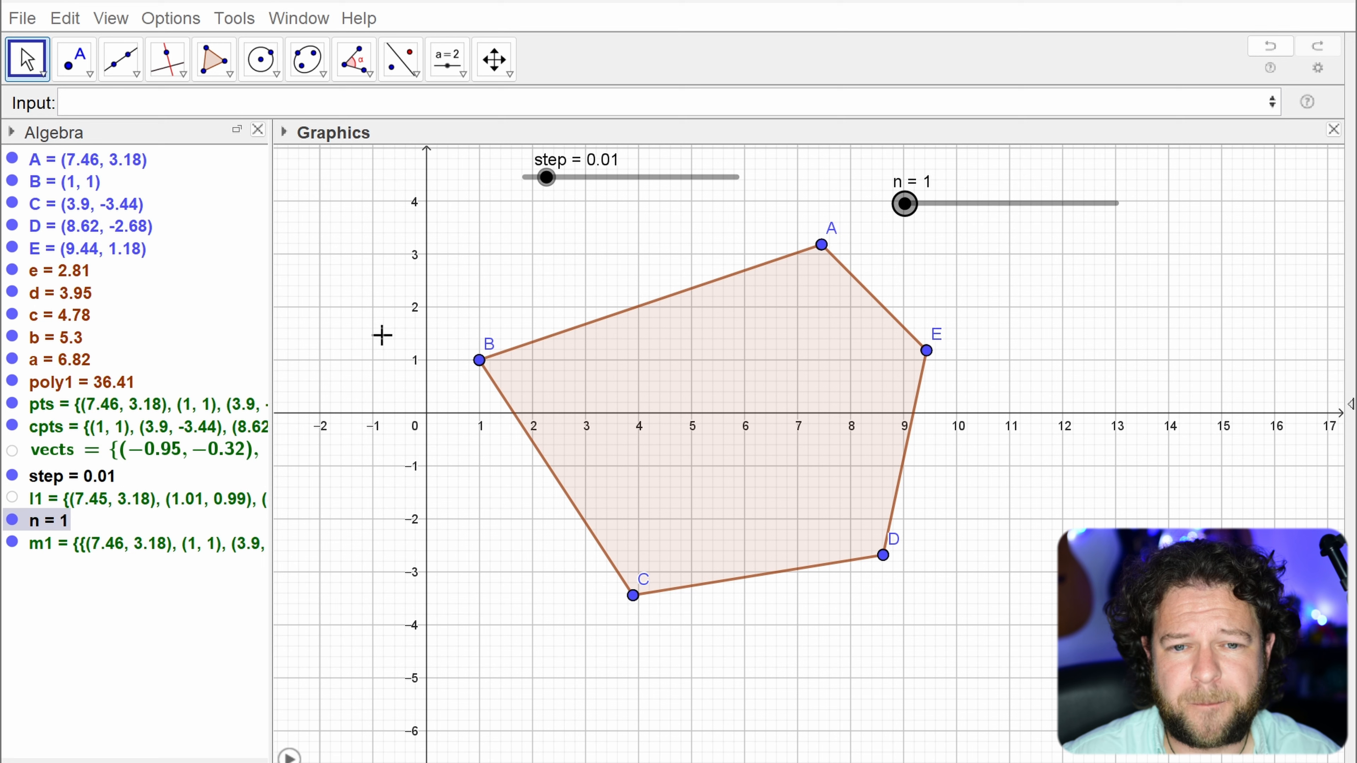
Step: Create a regular pentagon on the base points (0,0) and (1,0) with Polygon((0,0), (1, 0),5)
{"action": "left_click", "coordinate": [167, 103]}
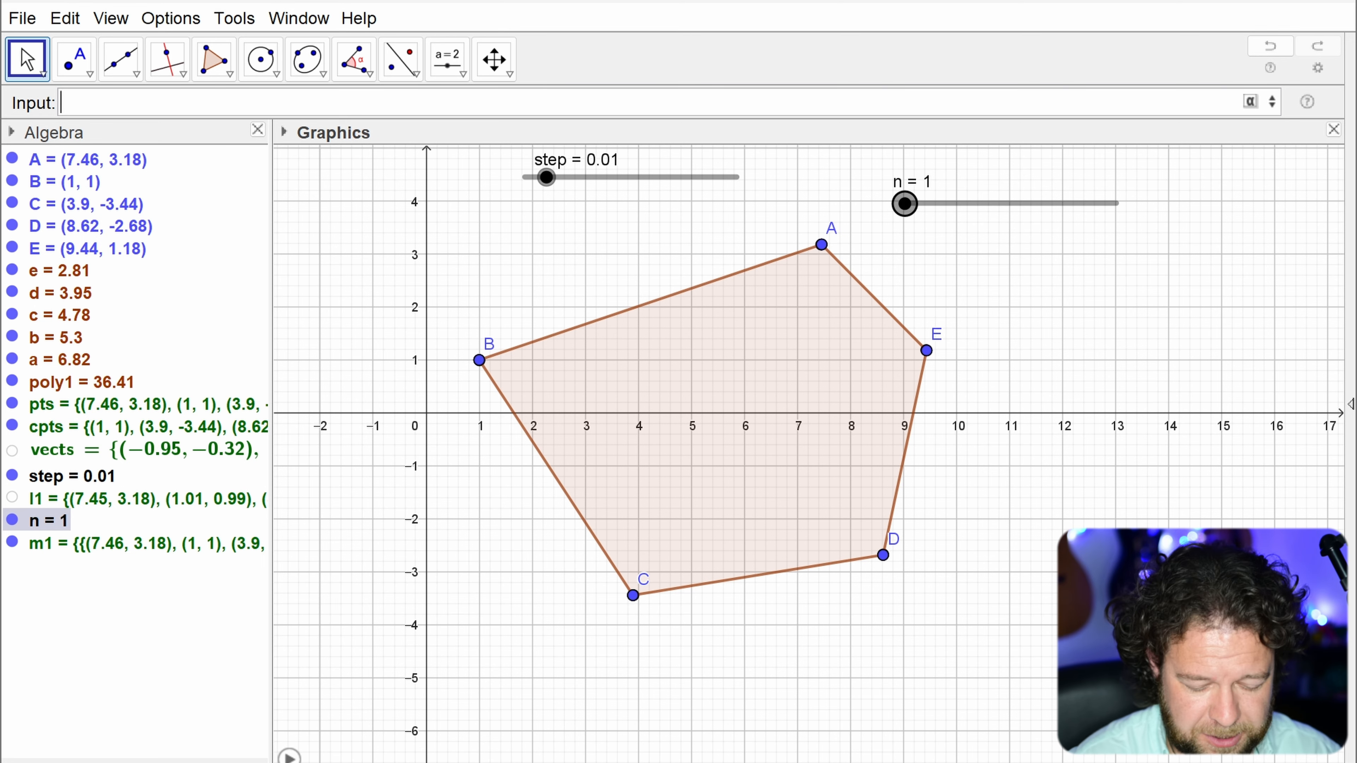
{"action": "type", "text": "poly"}
{"action": "key", "text": "Down"}
{"action": "key", "text": "Down"}
{"action": "key", "text": "Down"}
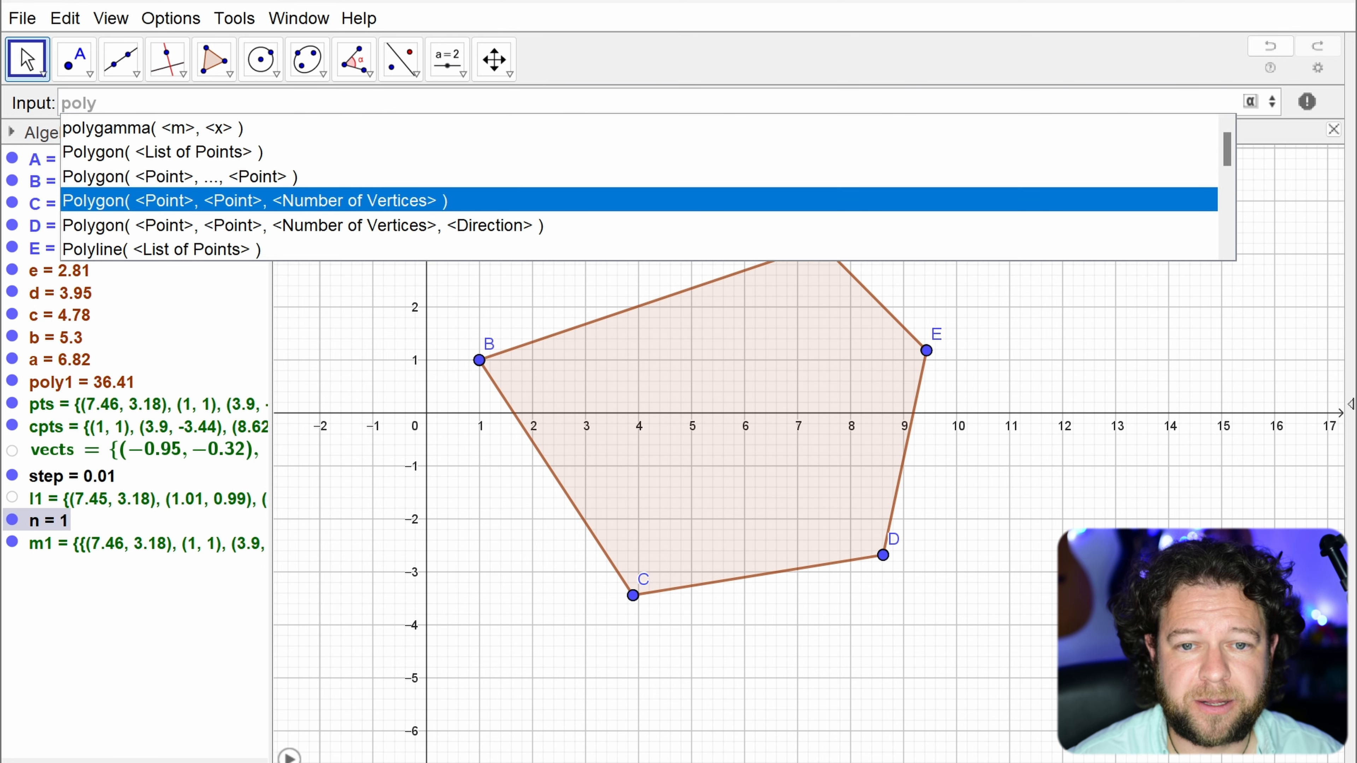
{"action": "key", "text": "Return"}
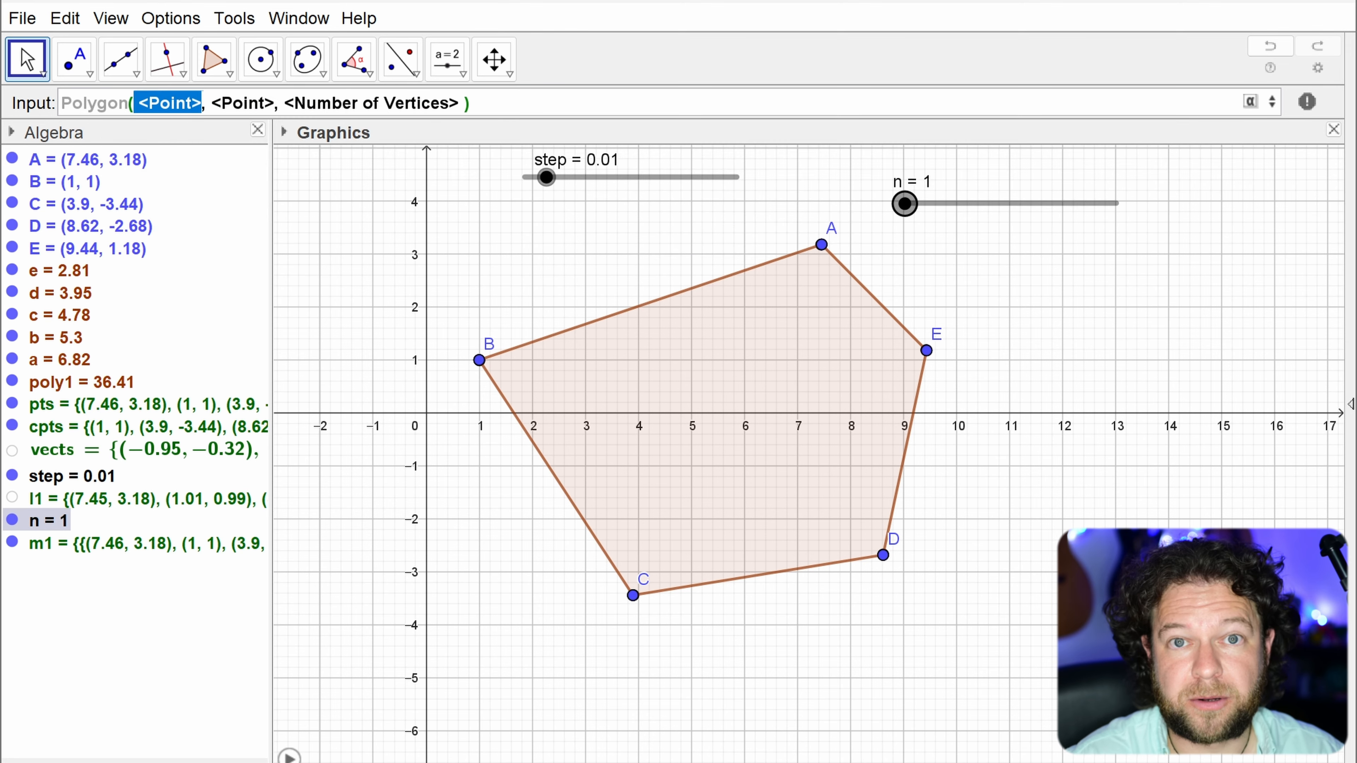
{"action": "type", "text": "(0,0), (1, 0),5"}
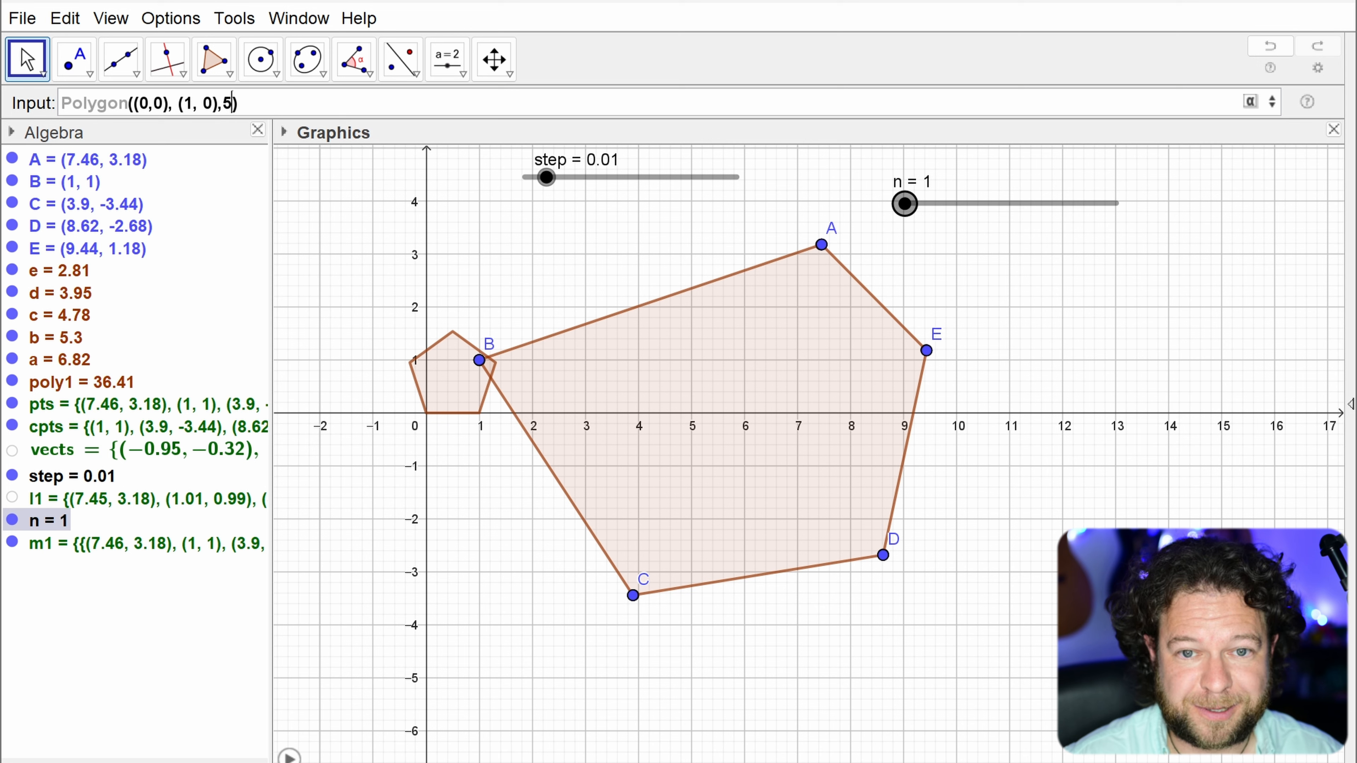
{"action": "key", "text": "Return"}
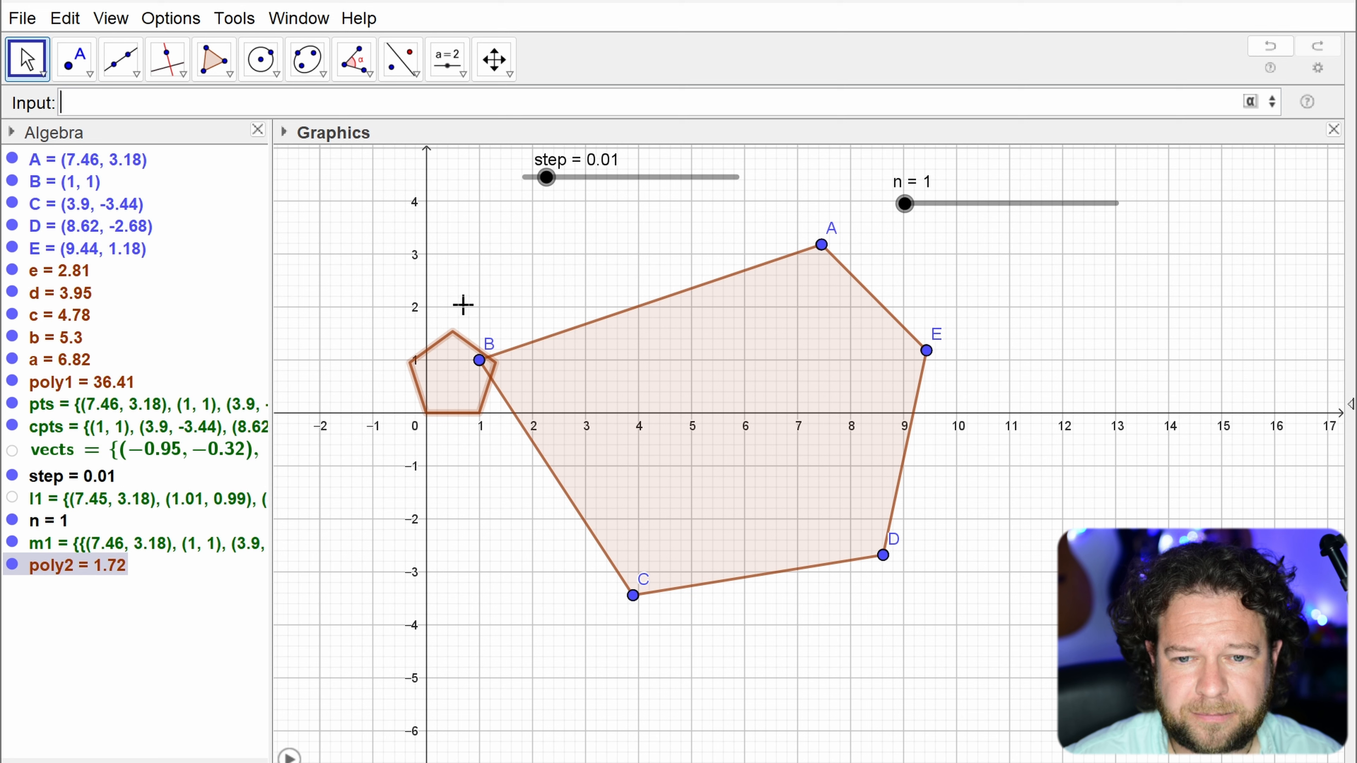
Step: Create the corner points of the small regular pentagon with Vertex(poly2)
{"action": "type", "text": "v"}
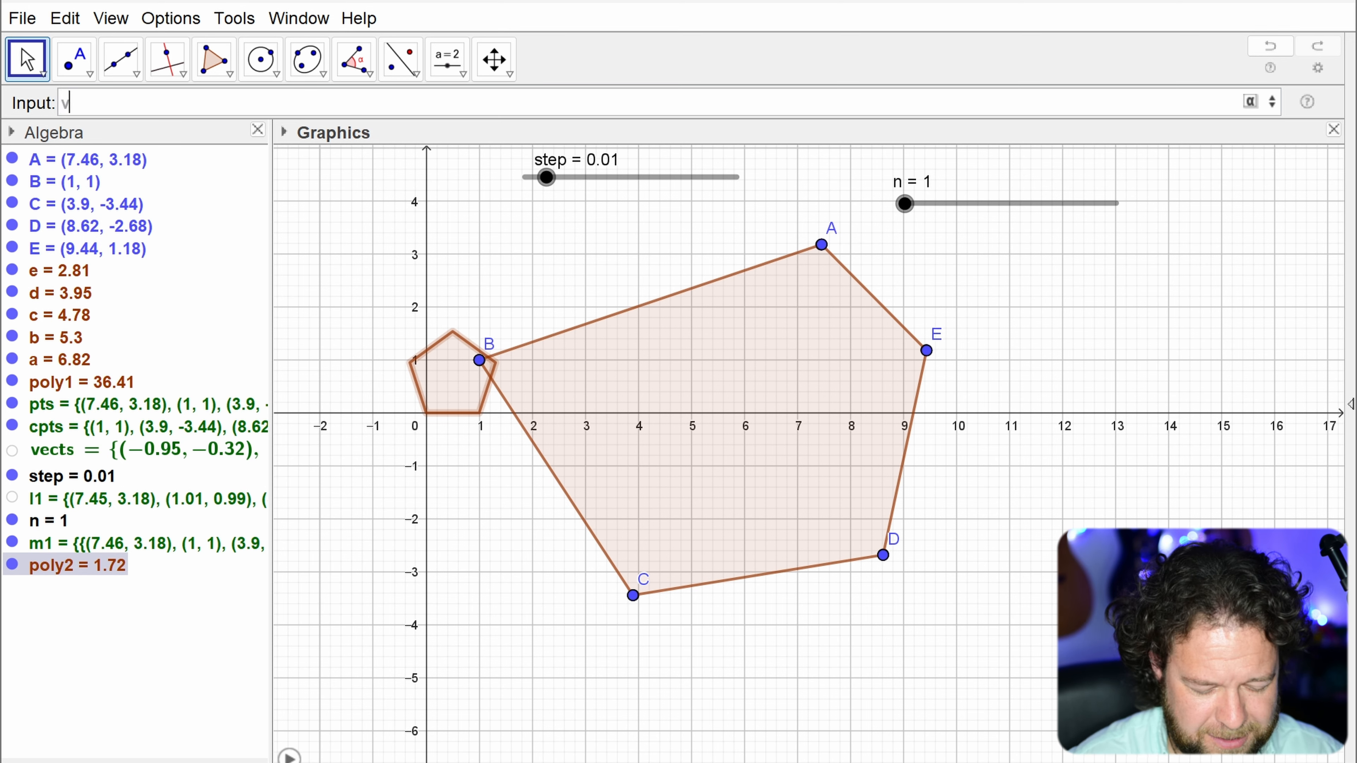
{"action": "type", "text": "ert"}
{"action": "key", "text": "Down"}
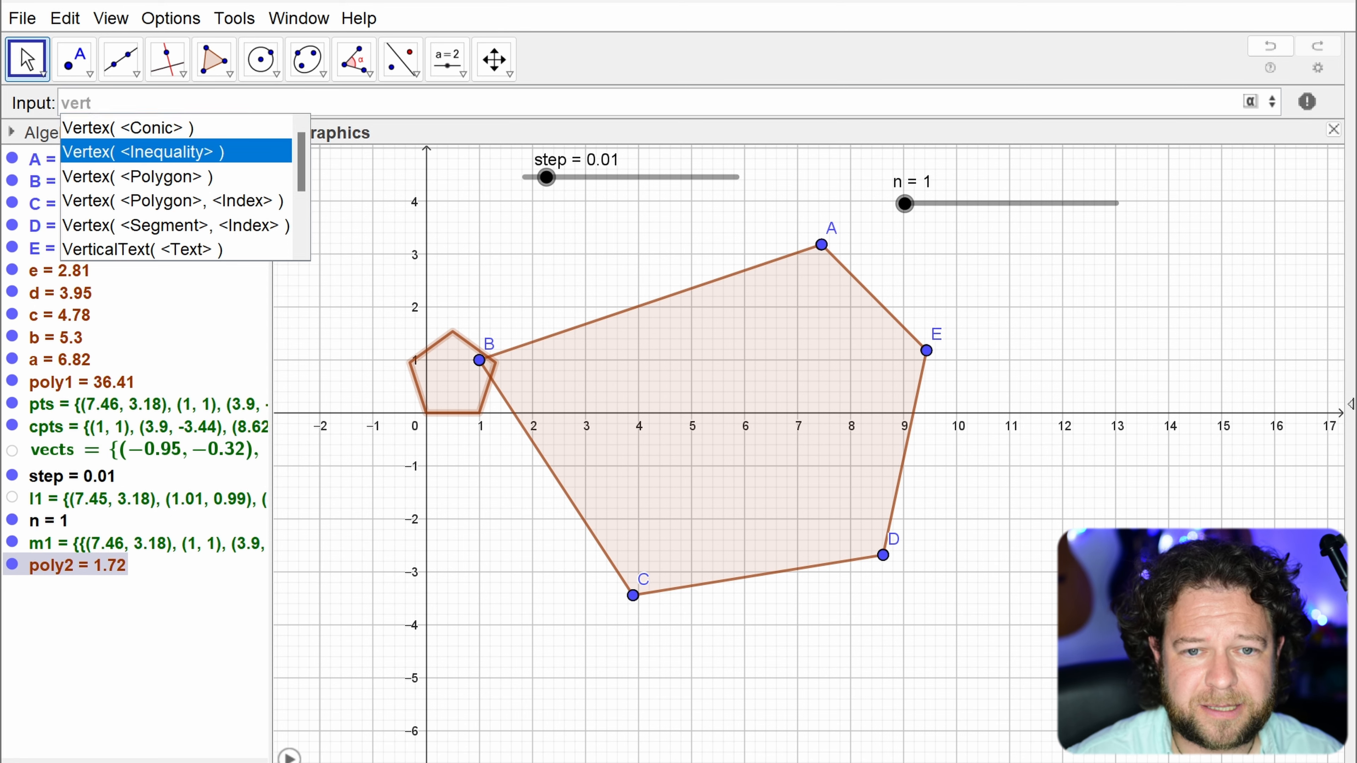
{"action": "key", "text": "Down"}
{"action": "key", "text": "Return"}
{"action": "type", "text": "poly2"}
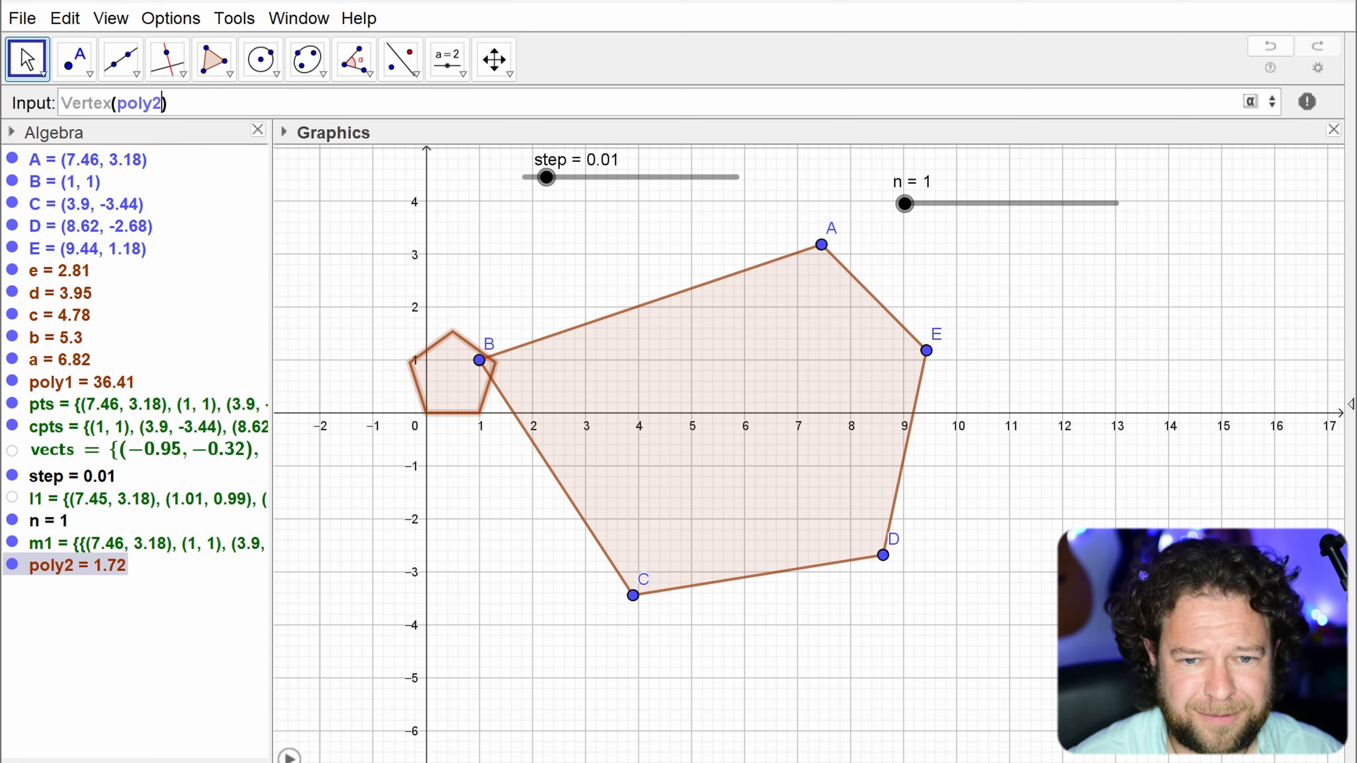
{"action": "key", "text": "Return"}
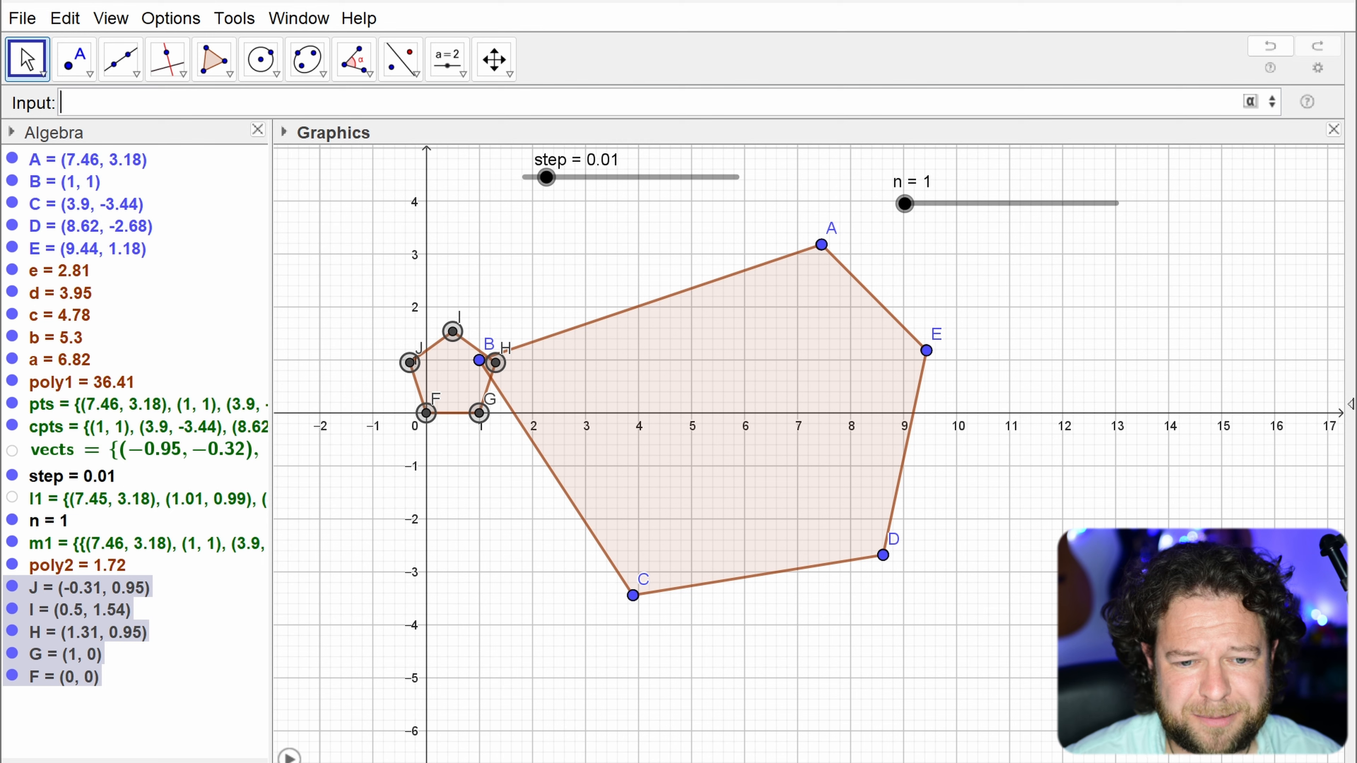
Step: Move vertex B of the large pentagon to (2, 1), clear of the small regular pentagon
{"action": "scroll", "coordinate": [513, 309], "scroll_direction": "up", "scroll_amount": 4}
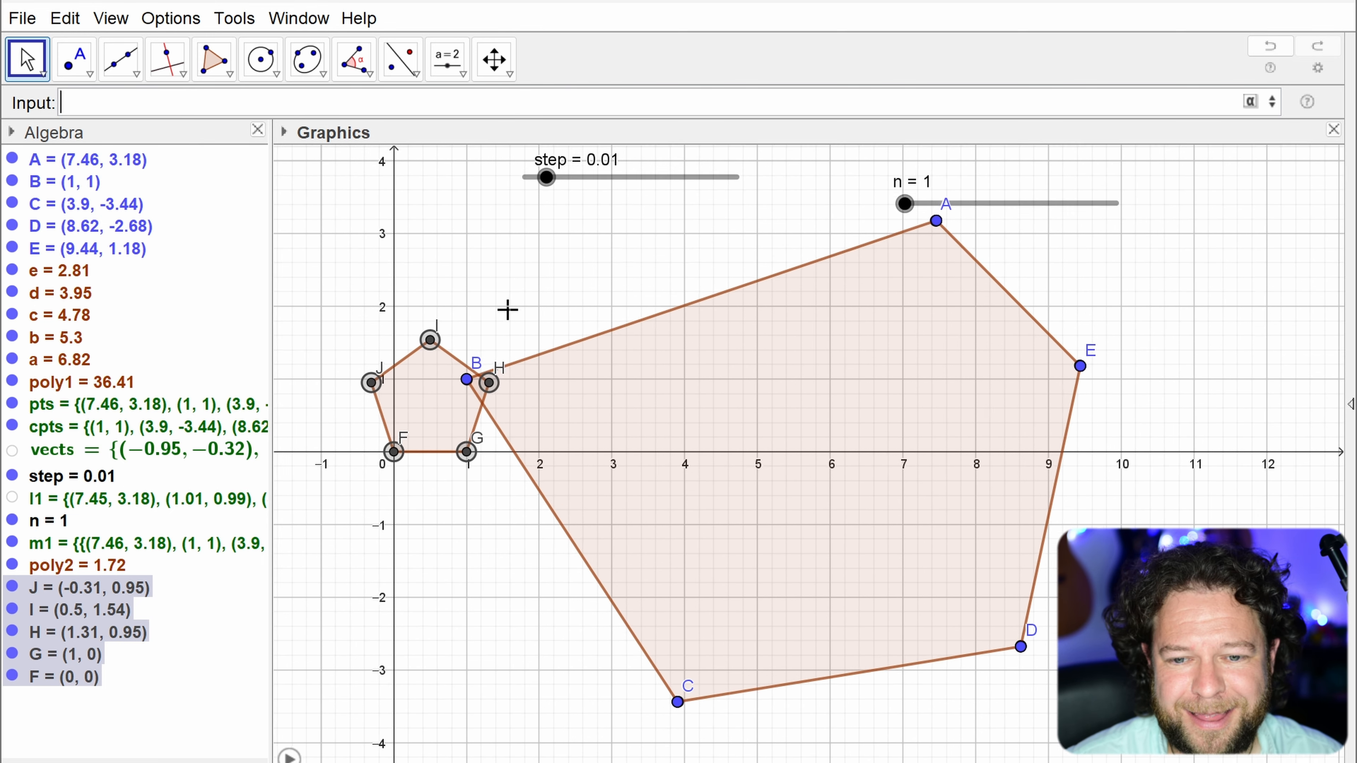
{"action": "scroll", "coordinate": [511, 315], "scroll_direction": "down", "scroll_amount": 3}
{"action": "left_click_drag", "start_coordinate": [530, 294], "coordinate": [566, 303]}
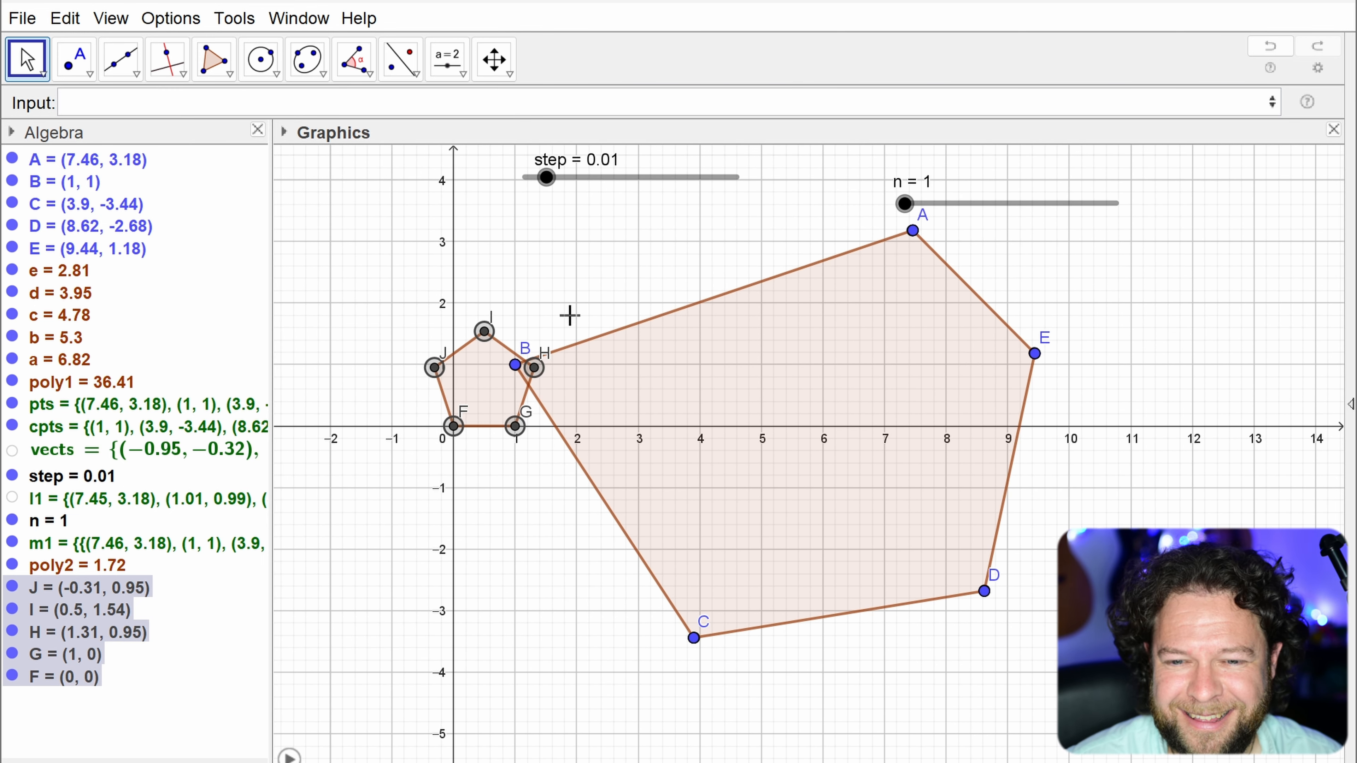
{"action": "left_click_drag", "start_coordinate": [523, 376], "coordinate": [584, 378]}
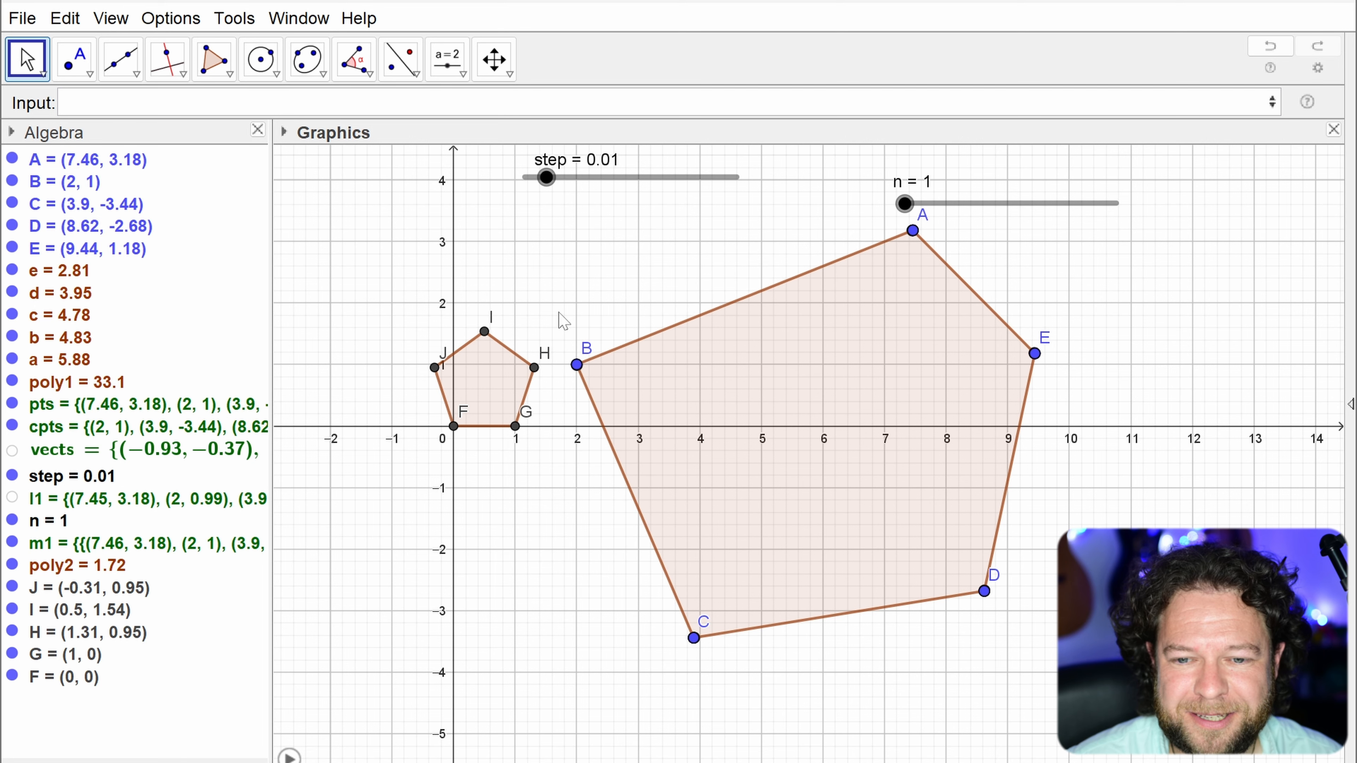
Step: Insert a button captioned "Reset to reg.pentagon" above the small pentagon, leaving its script empty
{"action": "left_click", "coordinate": [448, 59]}
{"action": "left_click", "coordinate": [481, 240]}
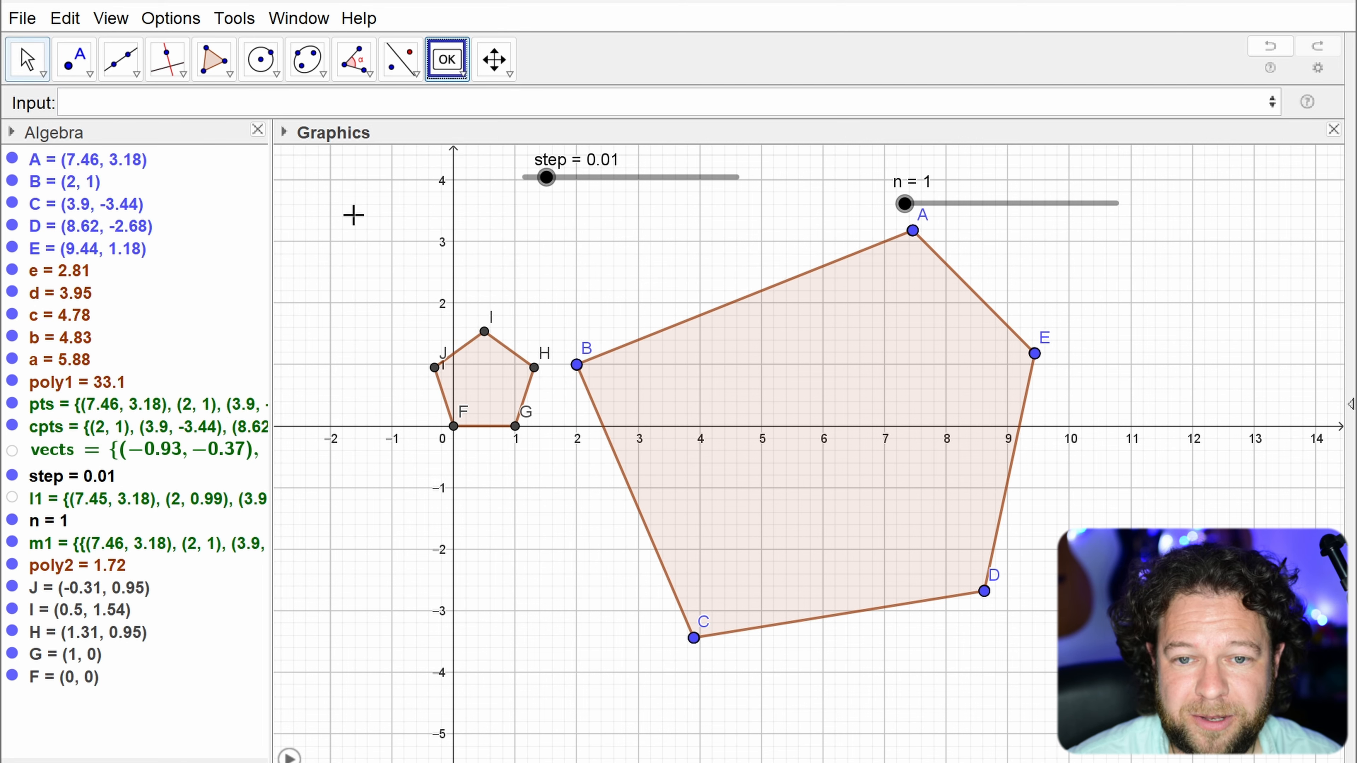
{"action": "left_click", "coordinate": [356, 219]}
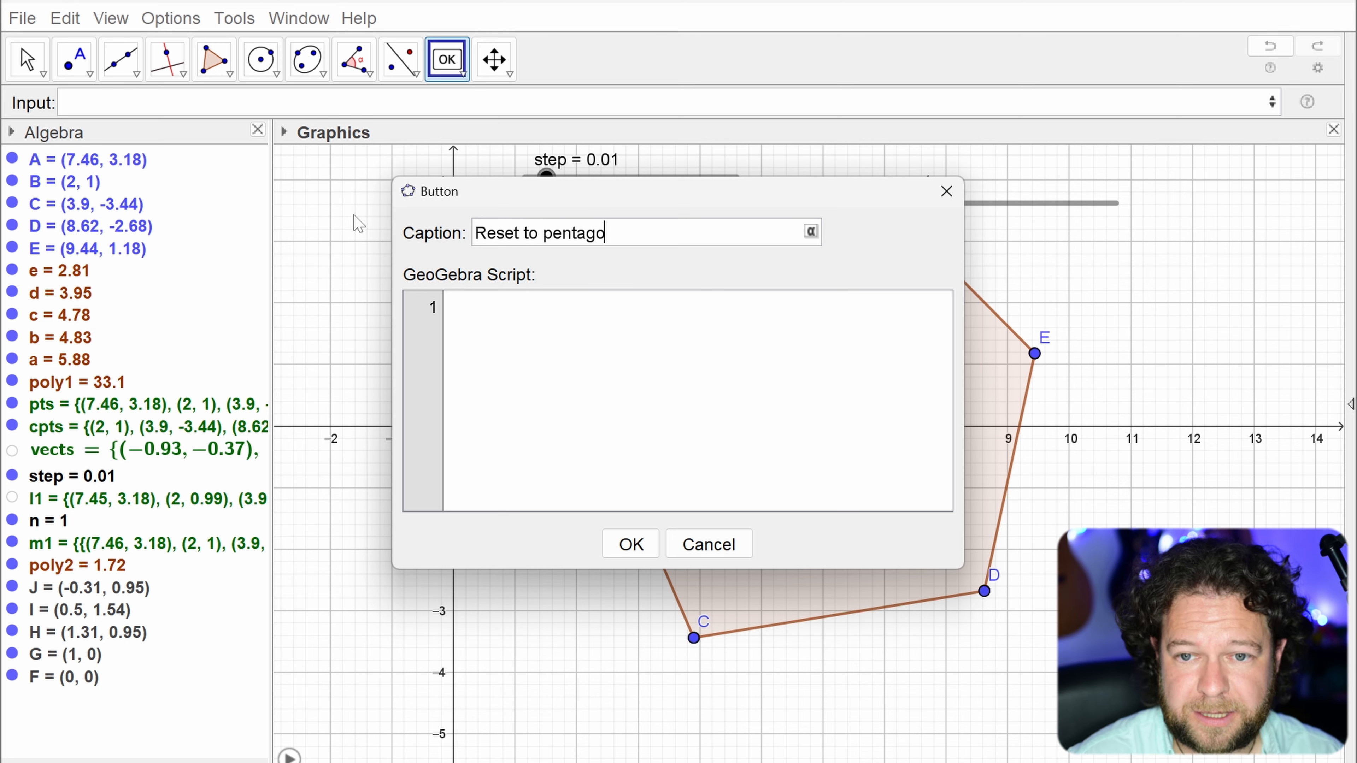
{"action": "type", "text": "reg."}
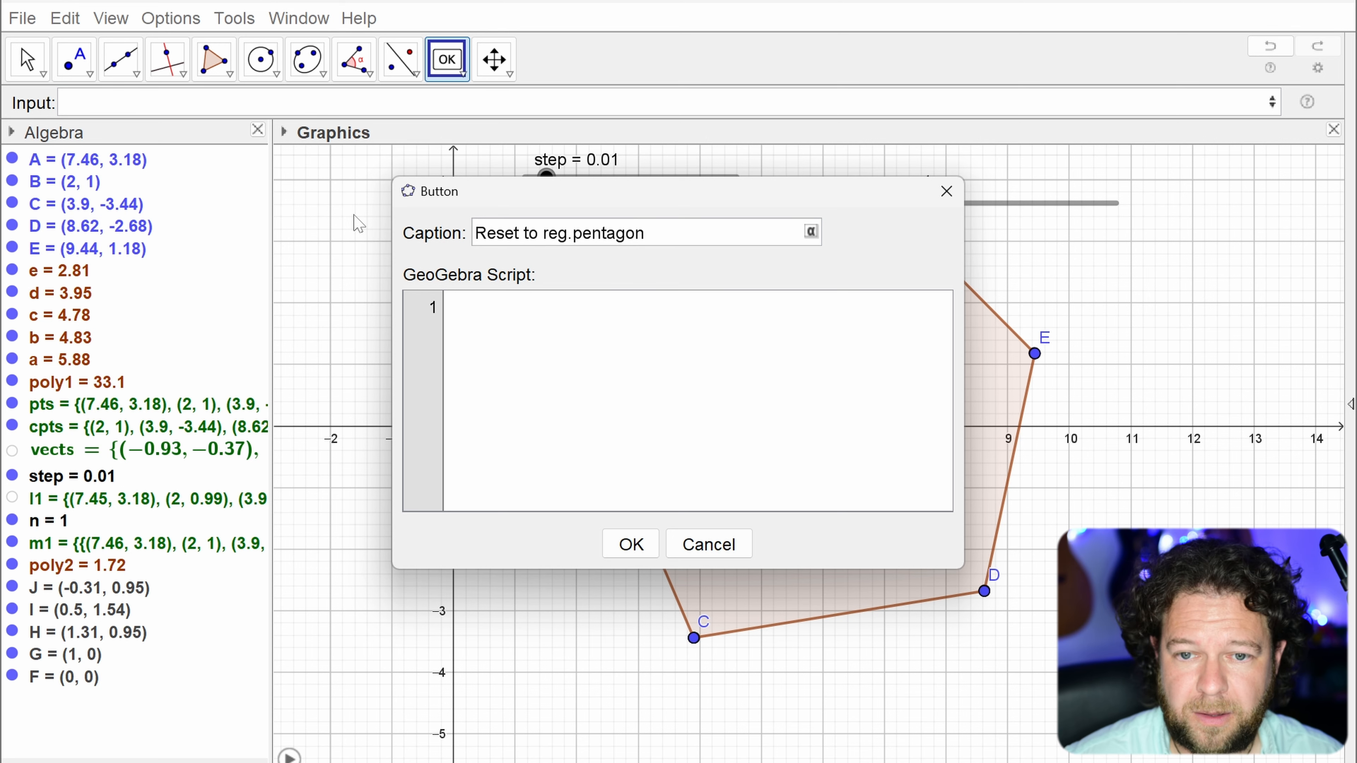
{"action": "left_click", "coordinate": [449, 307]}
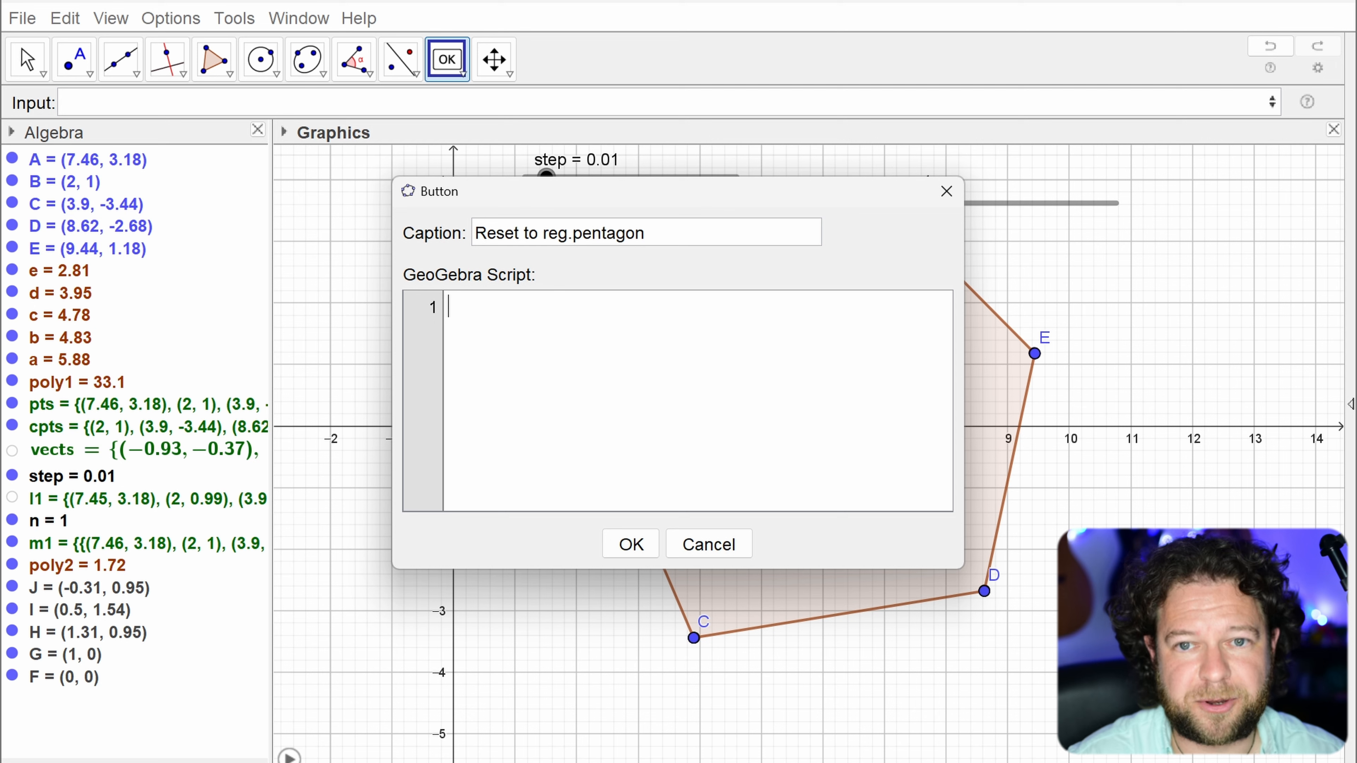
{"action": "left_click", "coordinate": [631, 545]}
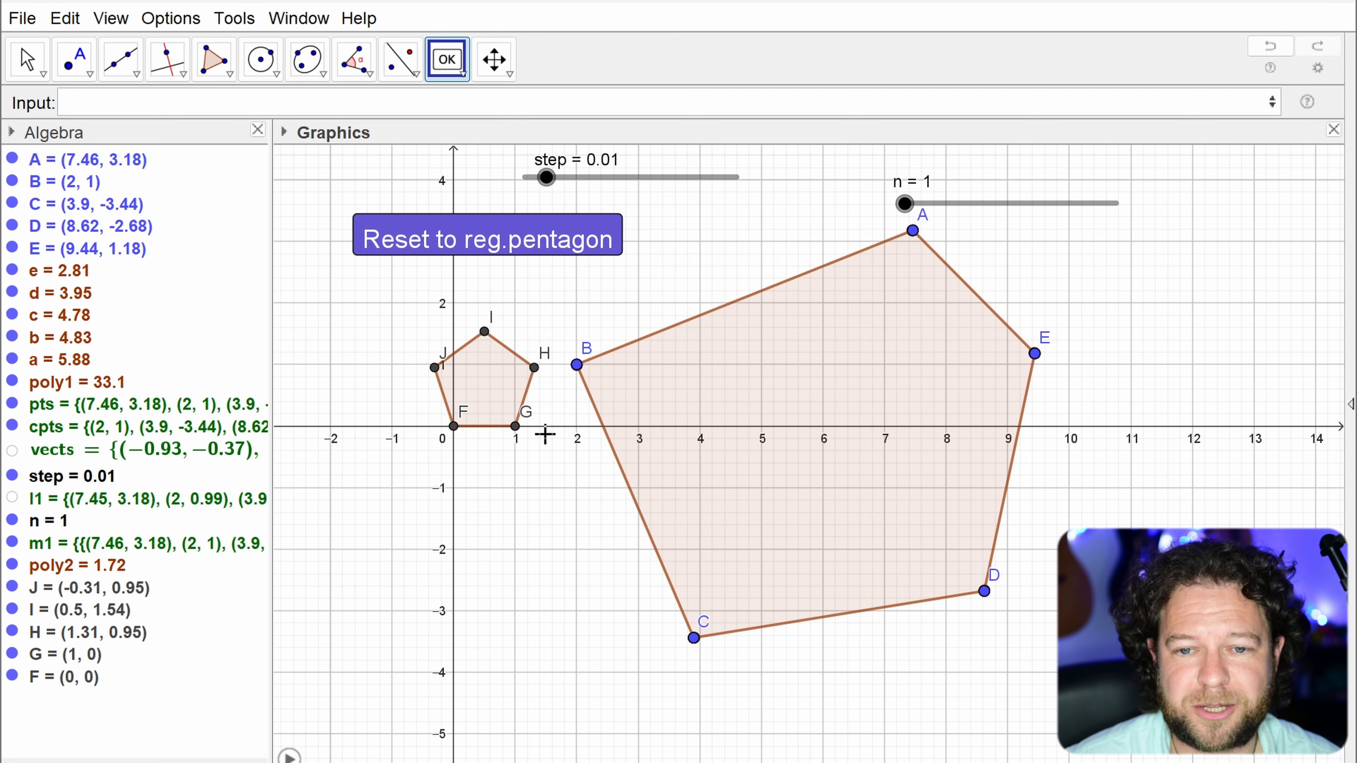
Step: Open the On Click script in the reset button's properties
{"action": "key", "text": "Escape"}
{"action": "right_click", "coordinate": [514, 238]}
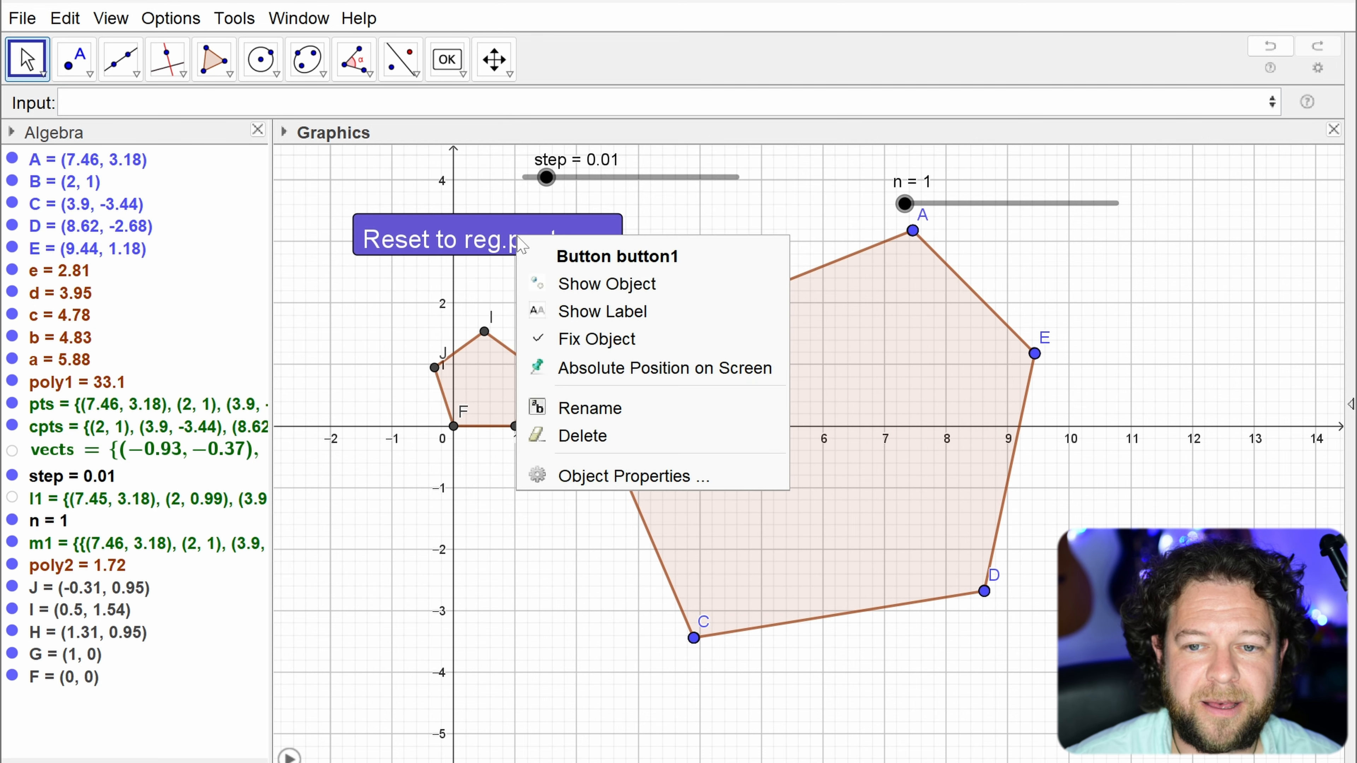
{"action": "left_click", "coordinate": [609, 470]}
{"action": "left_click", "coordinate": [871, 171]}
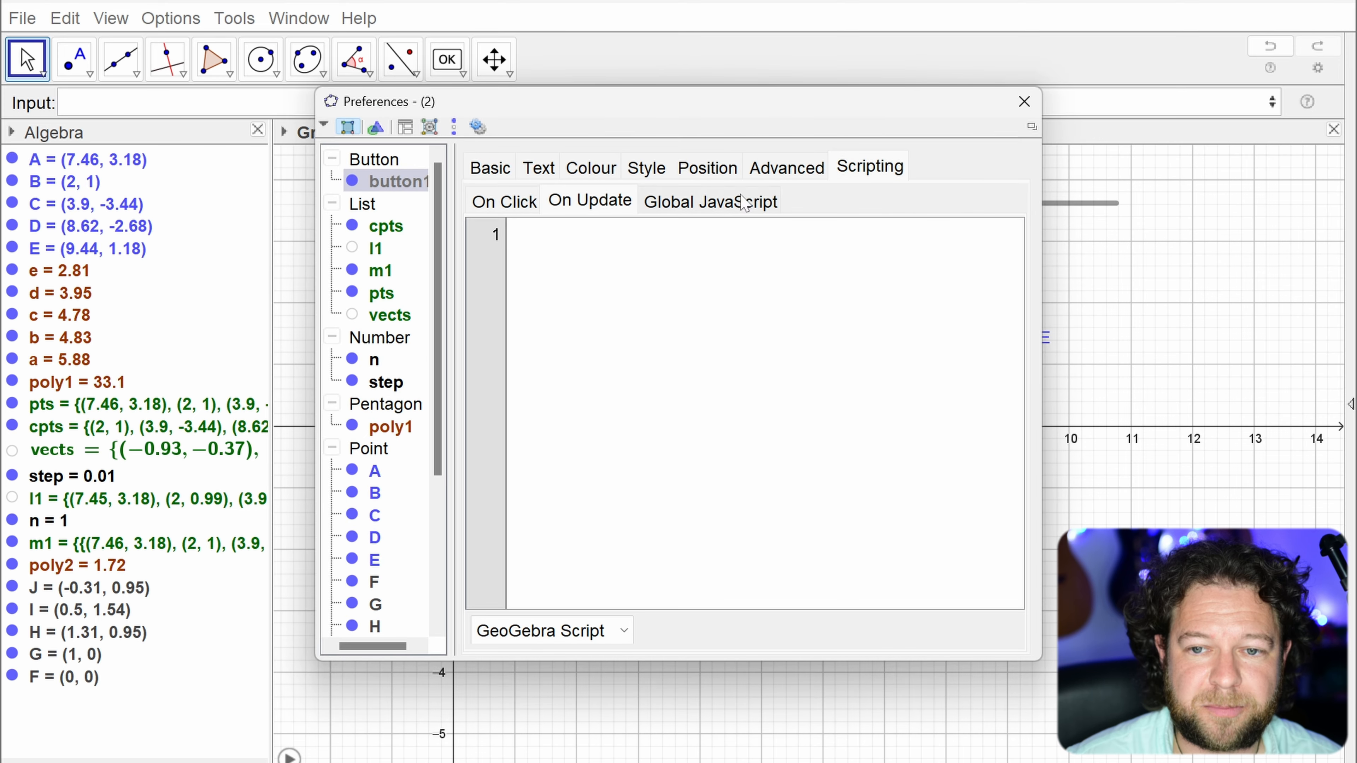
{"action": "left_click", "coordinate": [498, 203]}
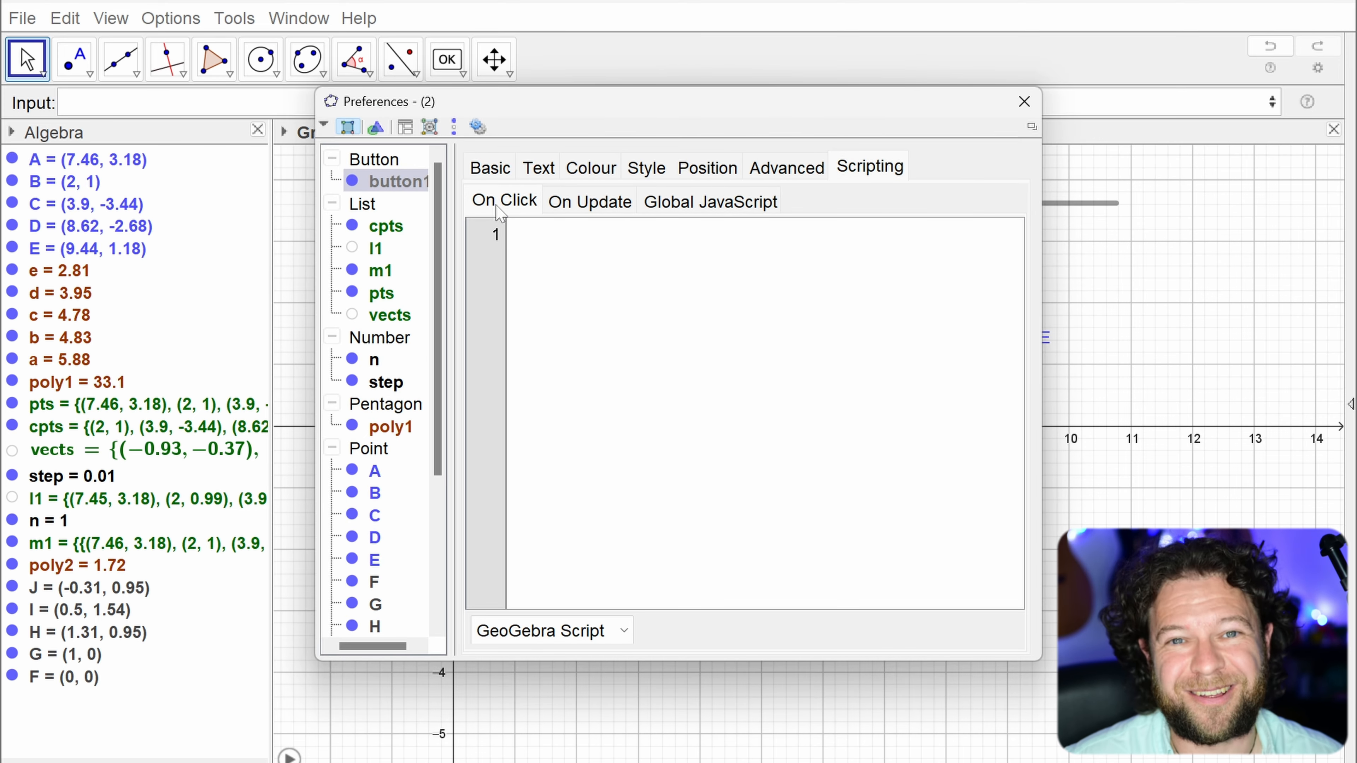
{"action": "left_click", "coordinate": [597, 203]}
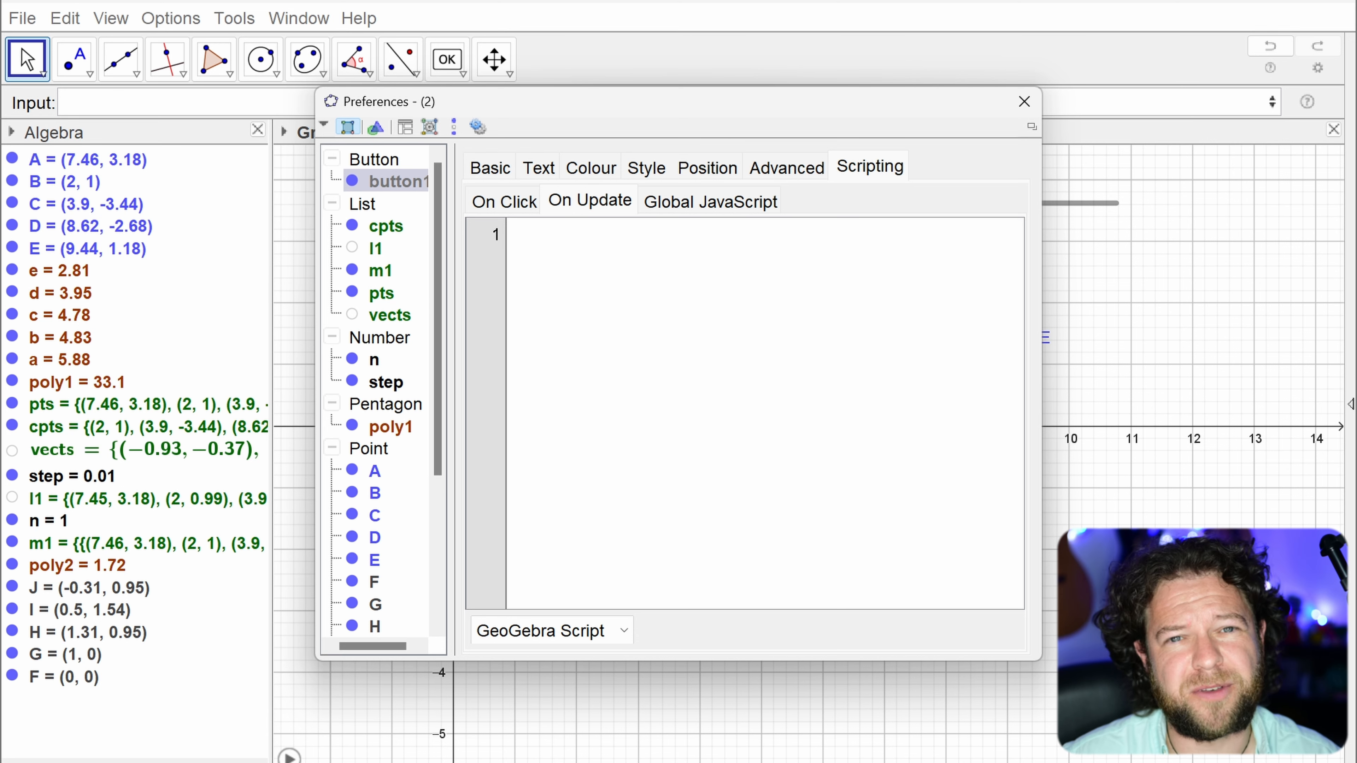
{"action": "left_click", "coordinate": [507, 210]}
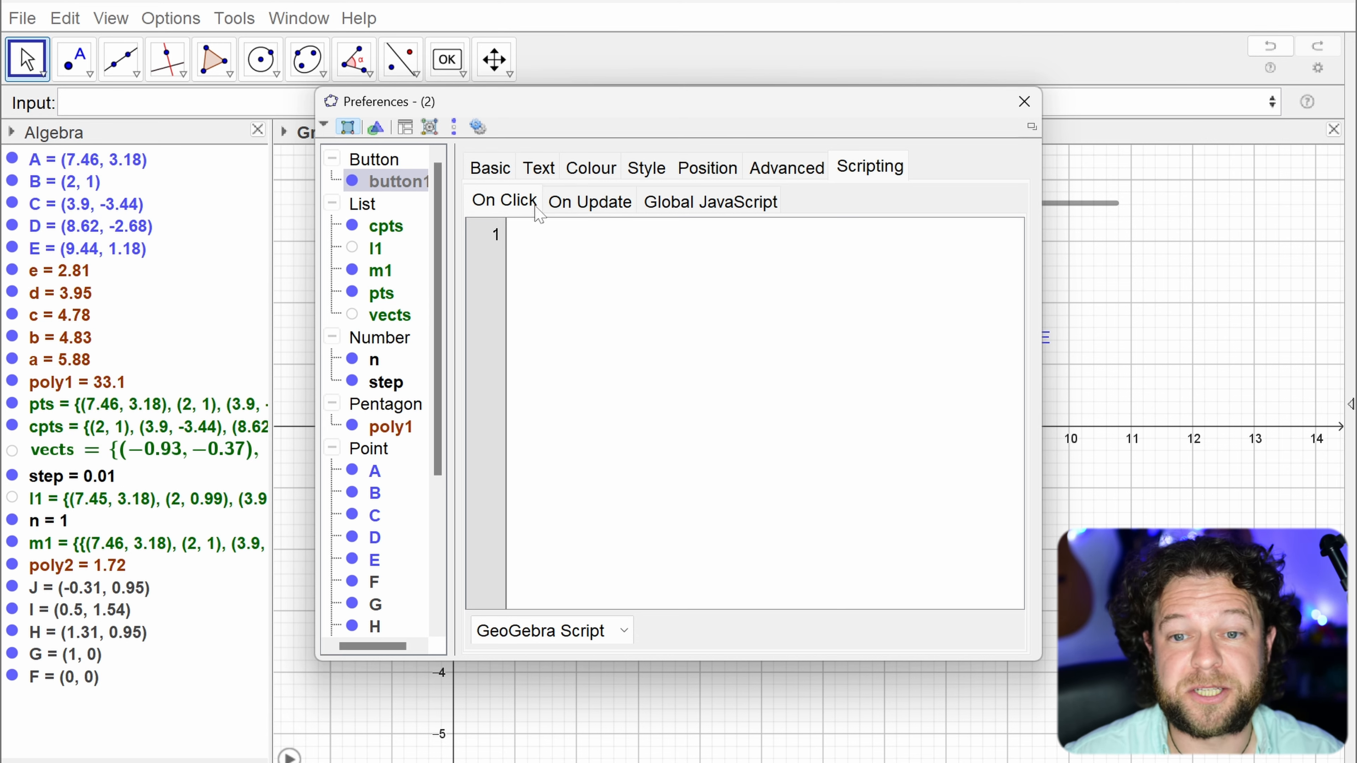
{"action": "left_click", "coordinate": [606, 199]}
{"action": "left_click", "coordinate": [514, 202]}
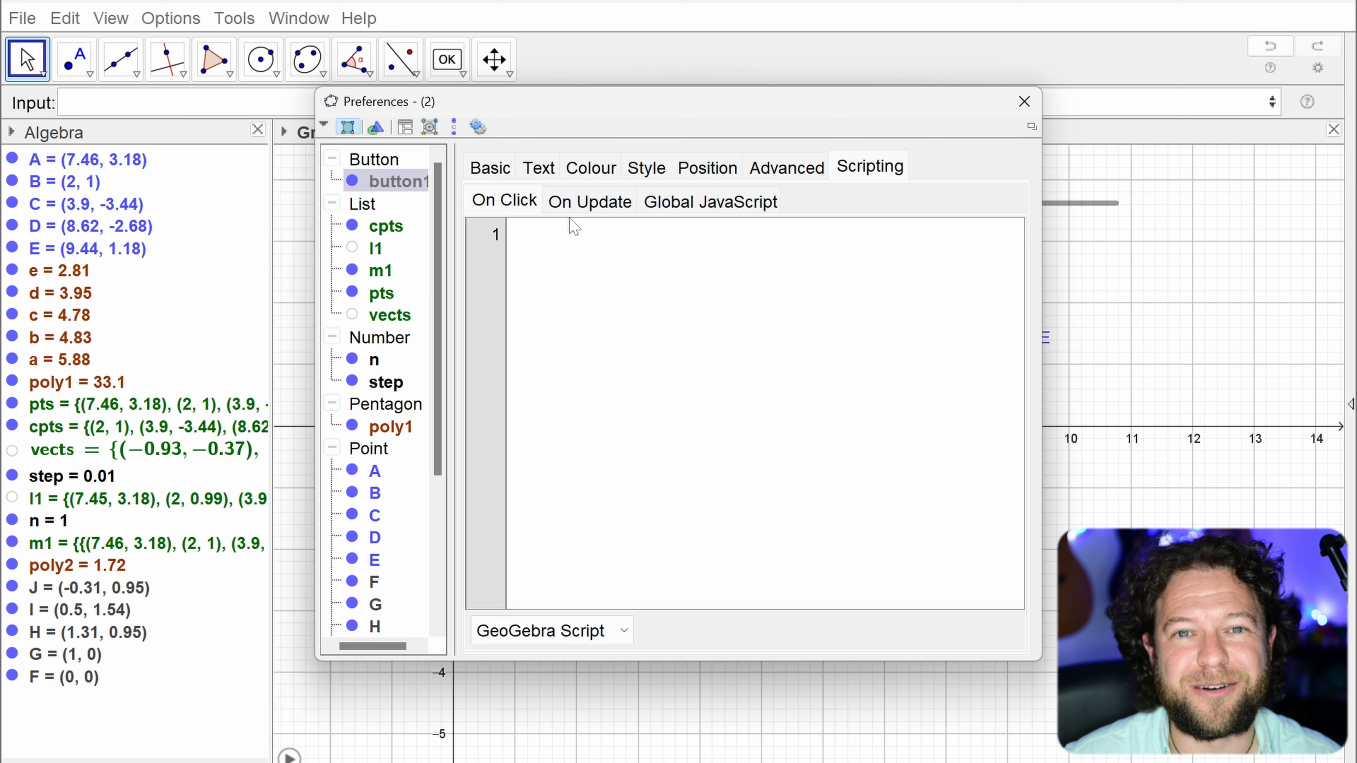
{"action": "left_click", "coordinate": [574, 204]}
{"action": "left_click", "coordinate": [508, 201]}
{"action": "left_click", "coordinate": [560, 202]}
{"action": "left_click", "coordinate": [508, 201]}
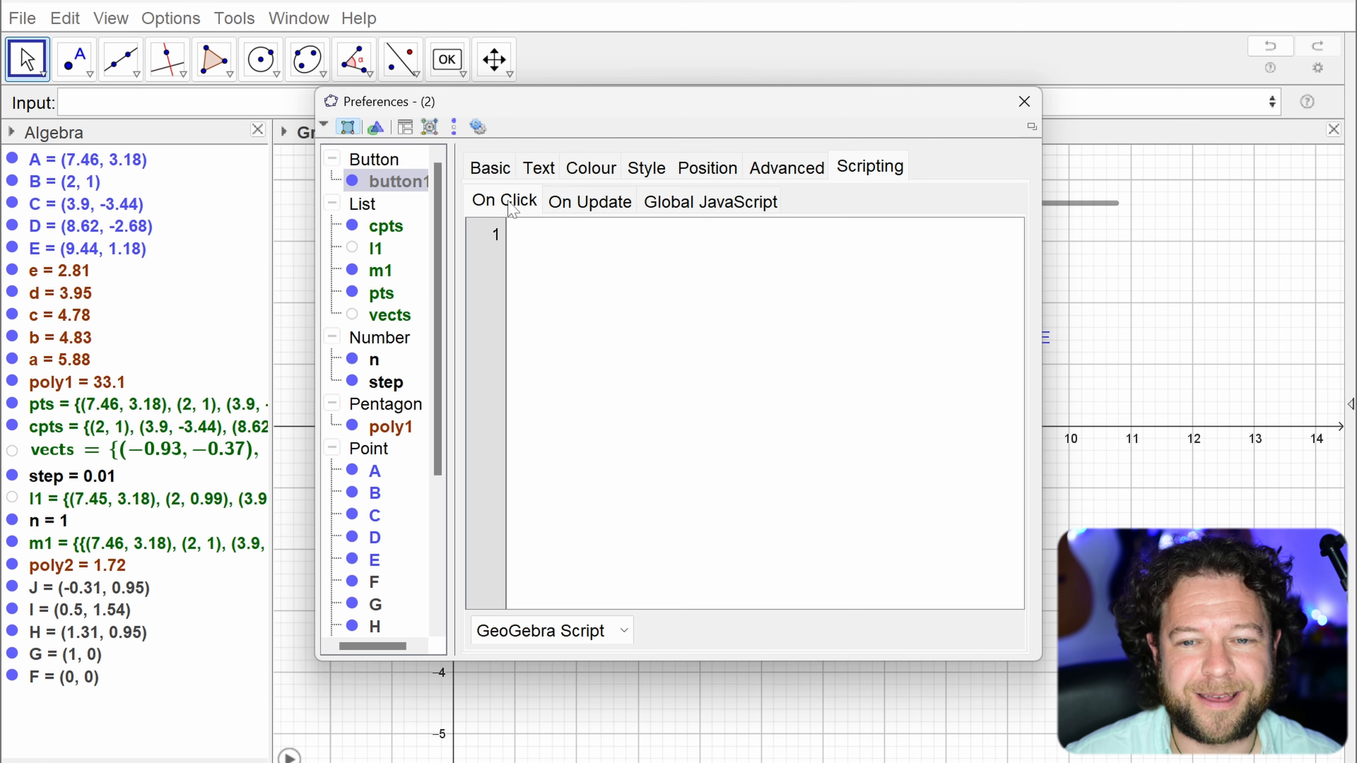
Step: Start the reset button's On Click script with setvalue(A,F) and setvalue(B,G) on separate lines
{"action": "type", "text": "setvalue(A,F"}
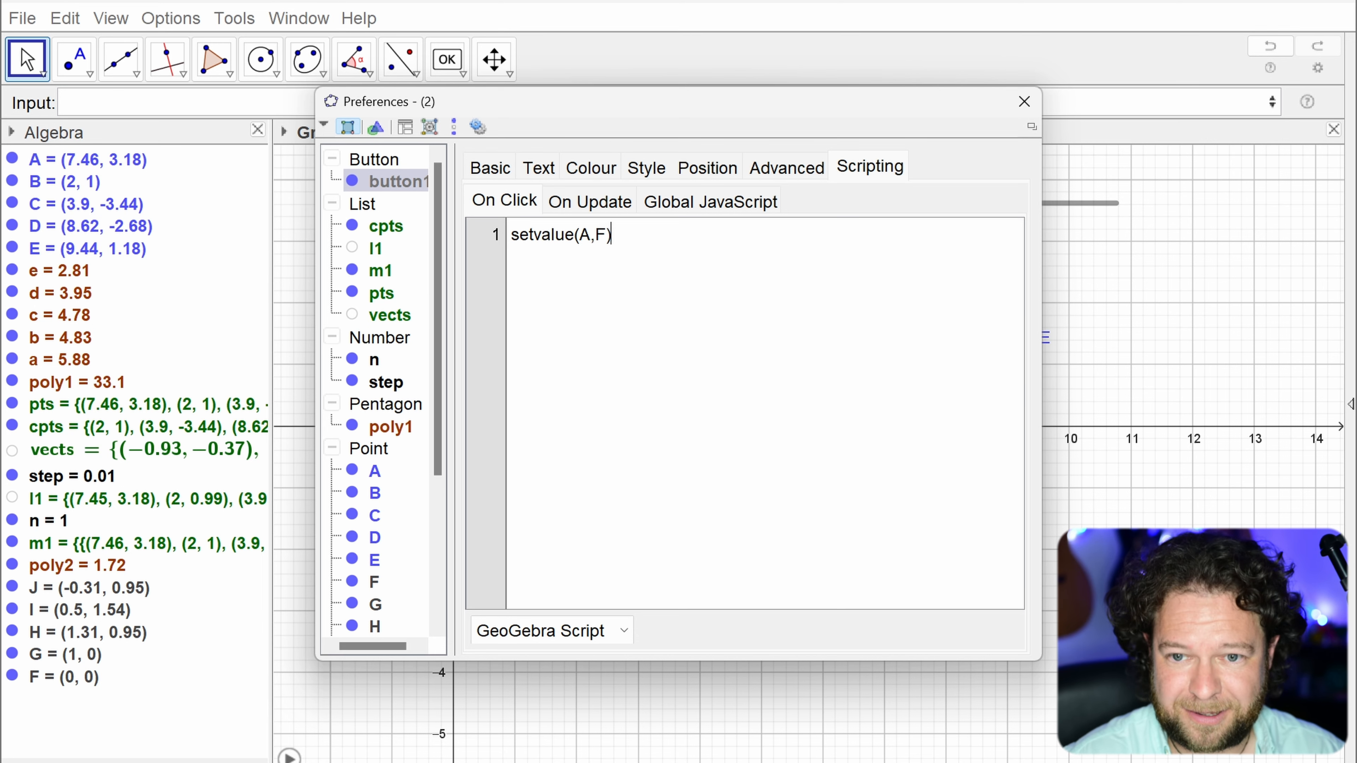
{"action": "key", "text": "ctrl+a"}
{"action": "key", "text": "ctrl+c"}
{"action": "key", "text": "Right"}
{"action": "key", "text": "ctrl+v"}
{"action": "key", "text": "Left"}
{"action": "key", "text": "BackSpace"}
{"action": "type", "text": "B"}
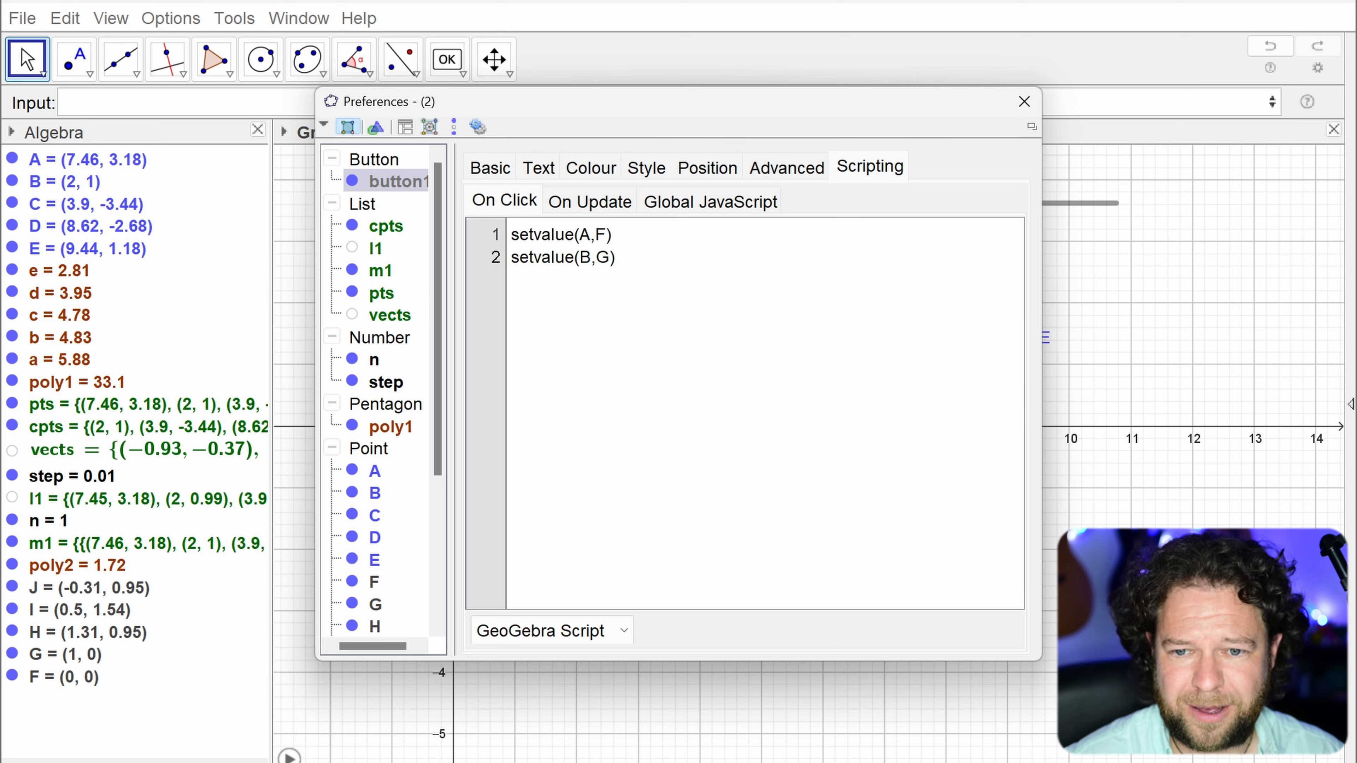
Step: Add the lines setvalue(C,H) and setvalue(D,I) to the reset script
{"action": "key", "text": "ctrl+v"}
{"action": "key", "text": "Left"}
{"action": "key", "text": "Left"}
{"action": "key", "text": "Left"}
{"action": "key", "text": "BackSpace"}
{"action": "type", "text": "C"}
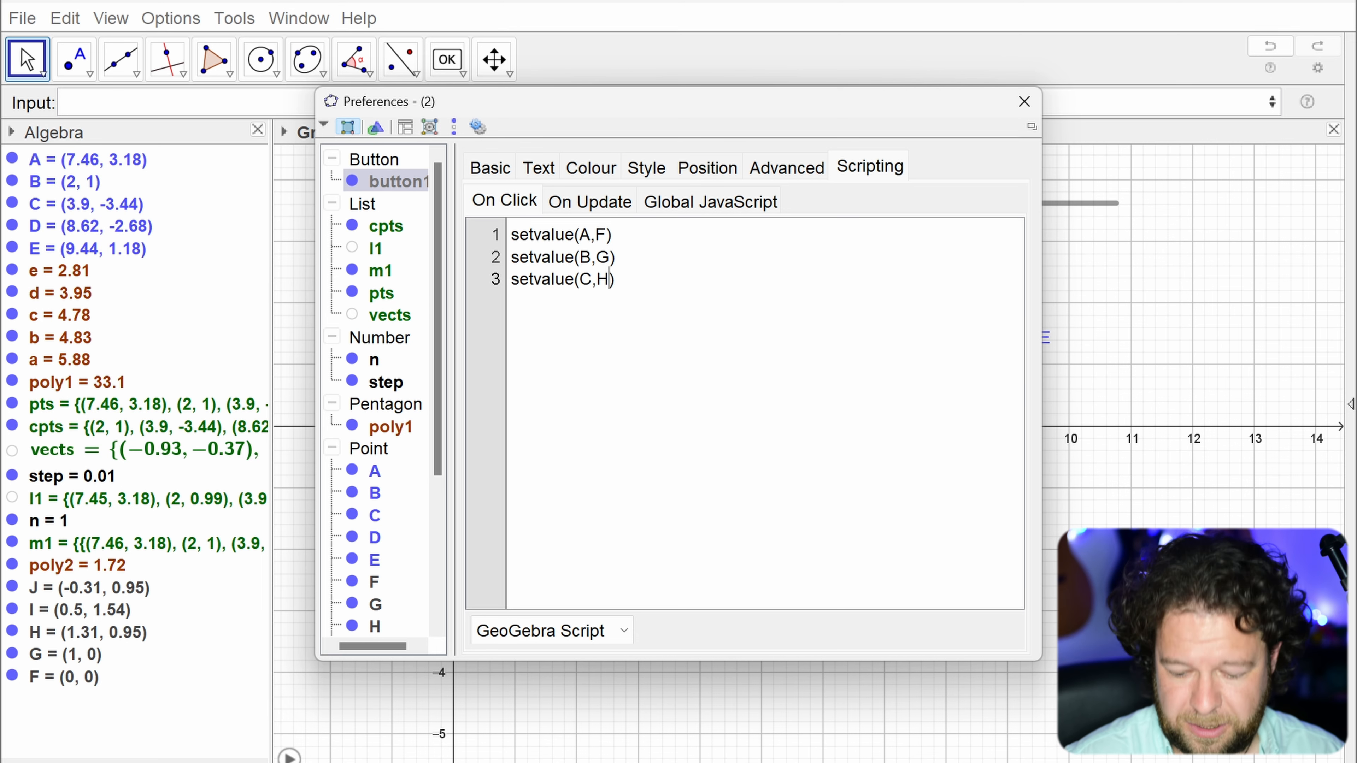
{"action": "key", "text": "ctrl+v"}
{"action": "key", "text": "BackSpace"}
{"action": "type", "text": "D"}
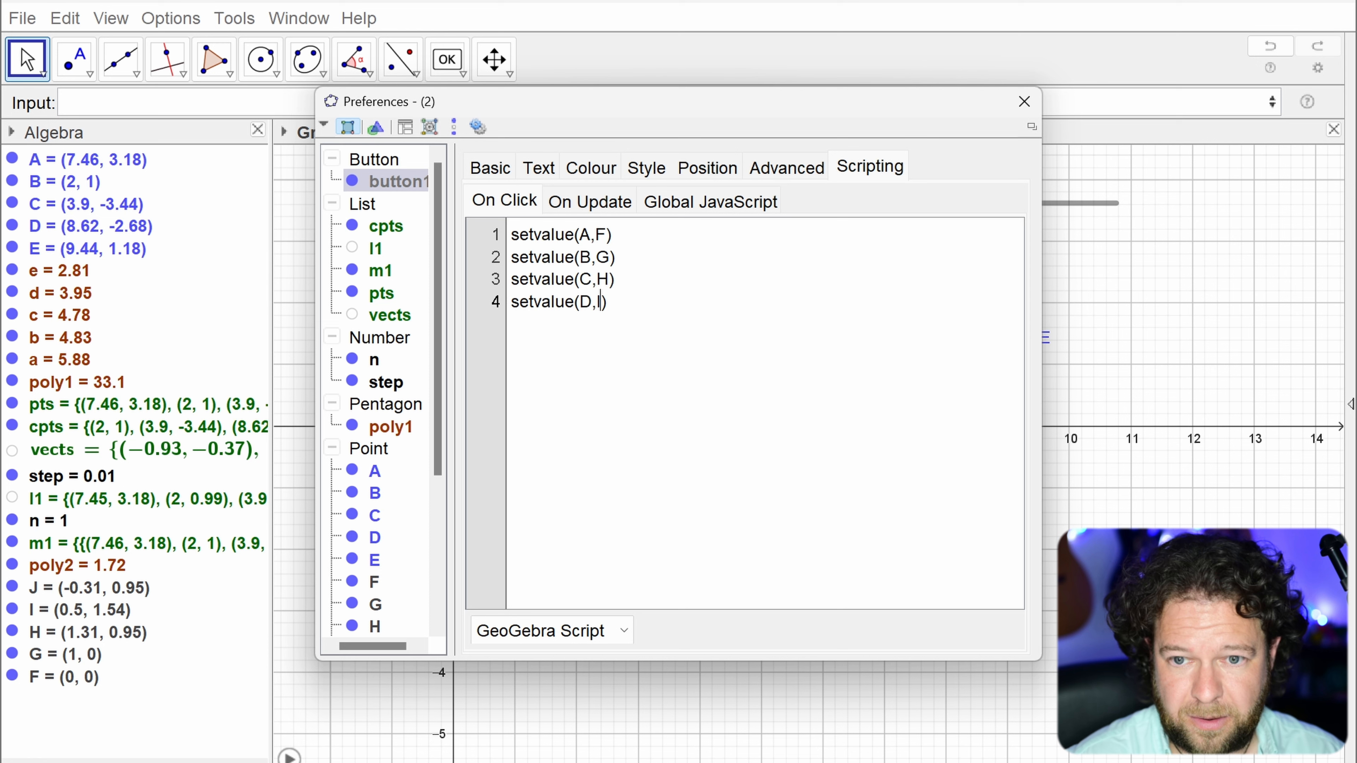
Step: Add a fifth script line setvalue(E,J) and close the button's properties
{"action": "key", "text": "ctrl+v"}
{"action": "key", "text": "Left"}
{"action": "key", "text": "Left"}
{"action": "key", "text": "Left"}
{"action": "key", "text": "BackSpace"}
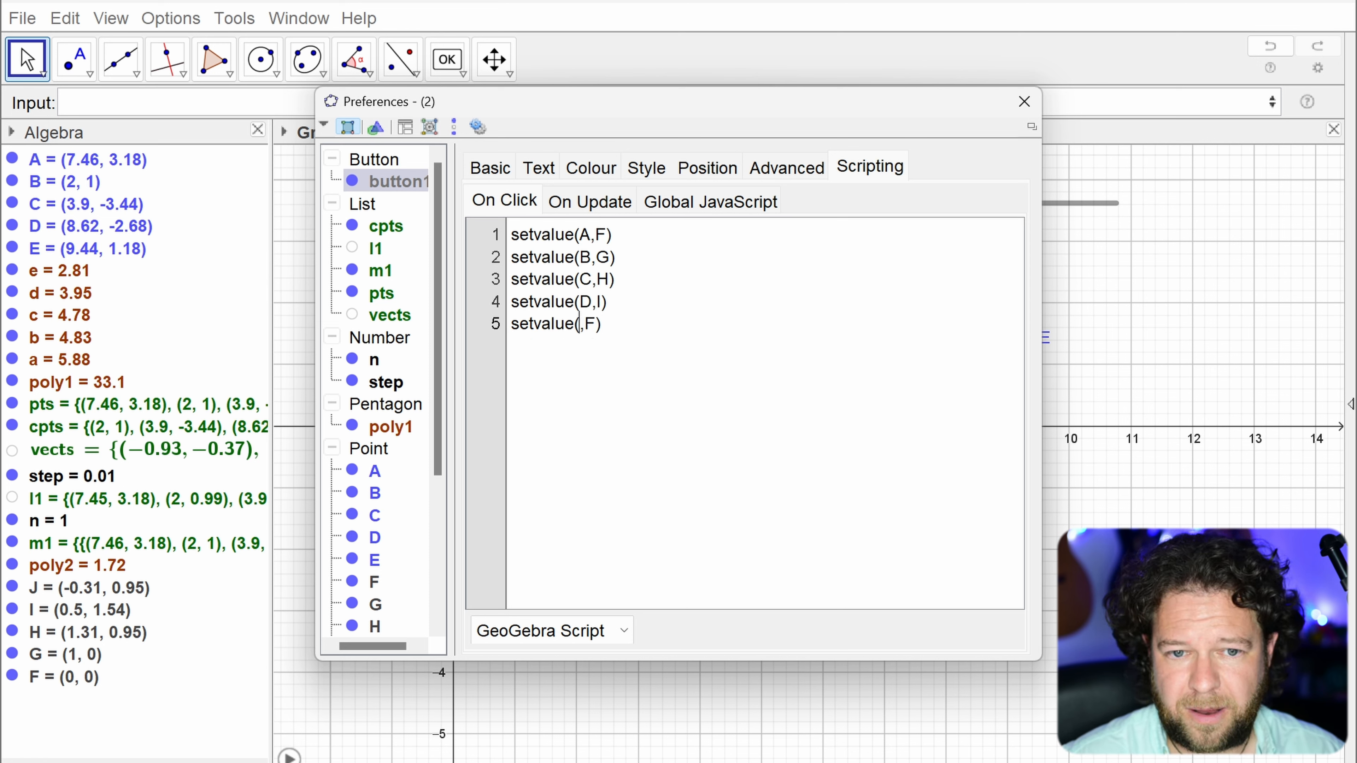
{"action": "type", "text": "E"}
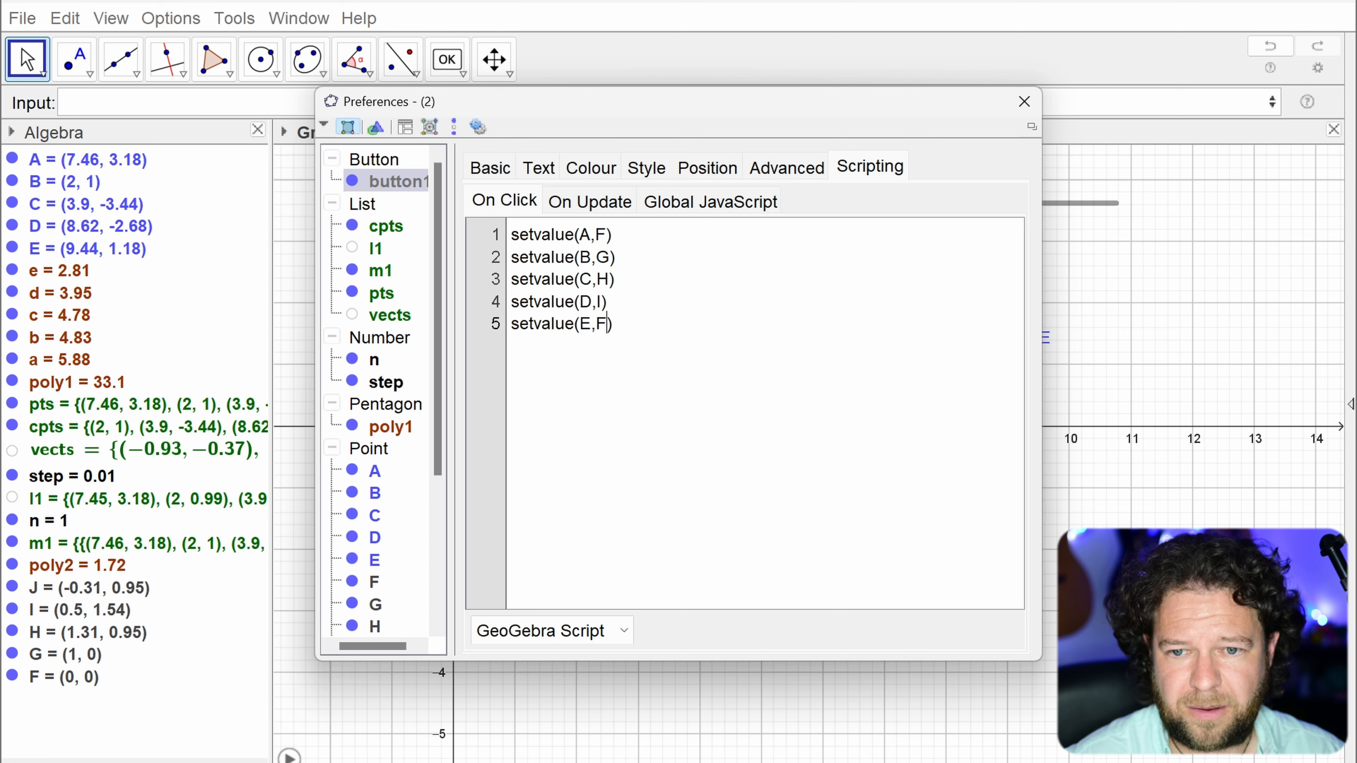
{"action": "key", "text": "Return"}
{"action": "left_click", "coordinate": [1023, 102]}
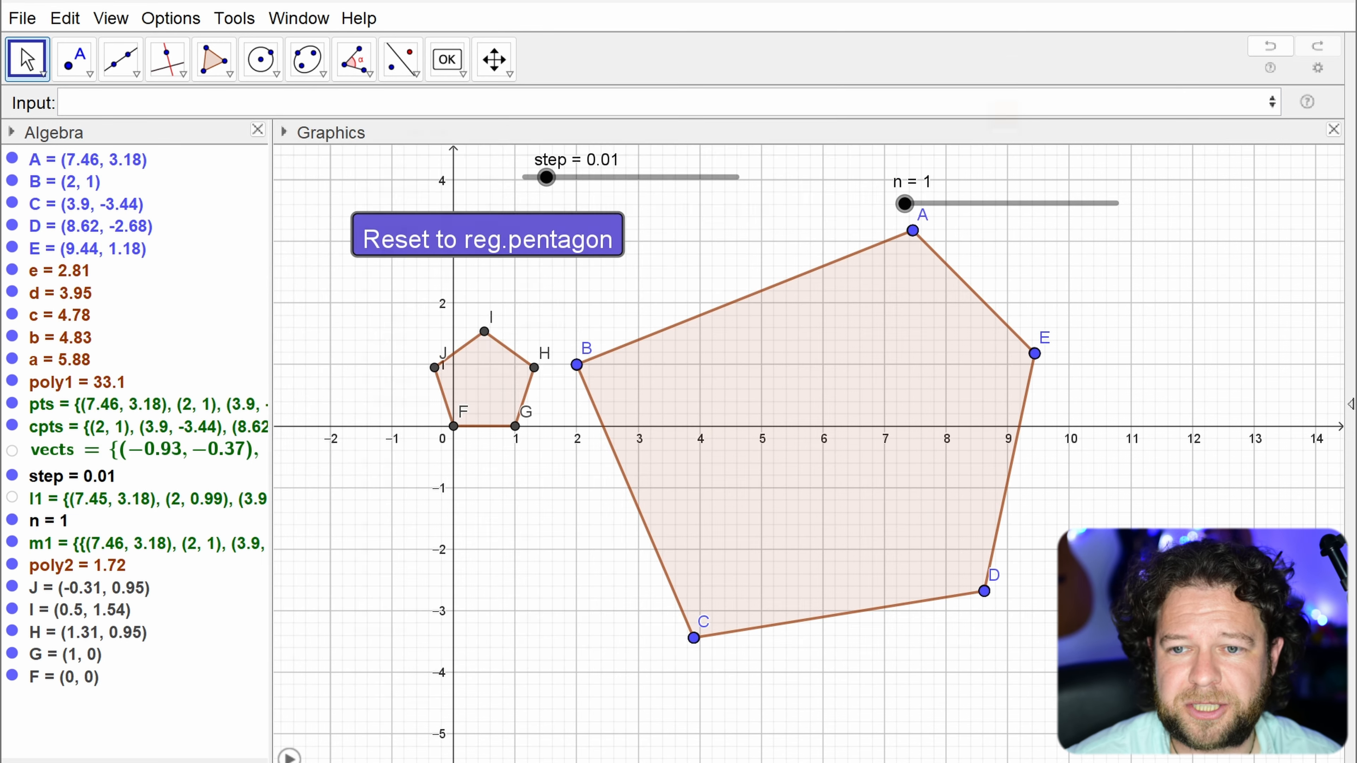
Step: Run the reset button to make the large pentagon regular, and move the button further away from vertex D
{"action": "left_click", "coordinate": [531, 250]}
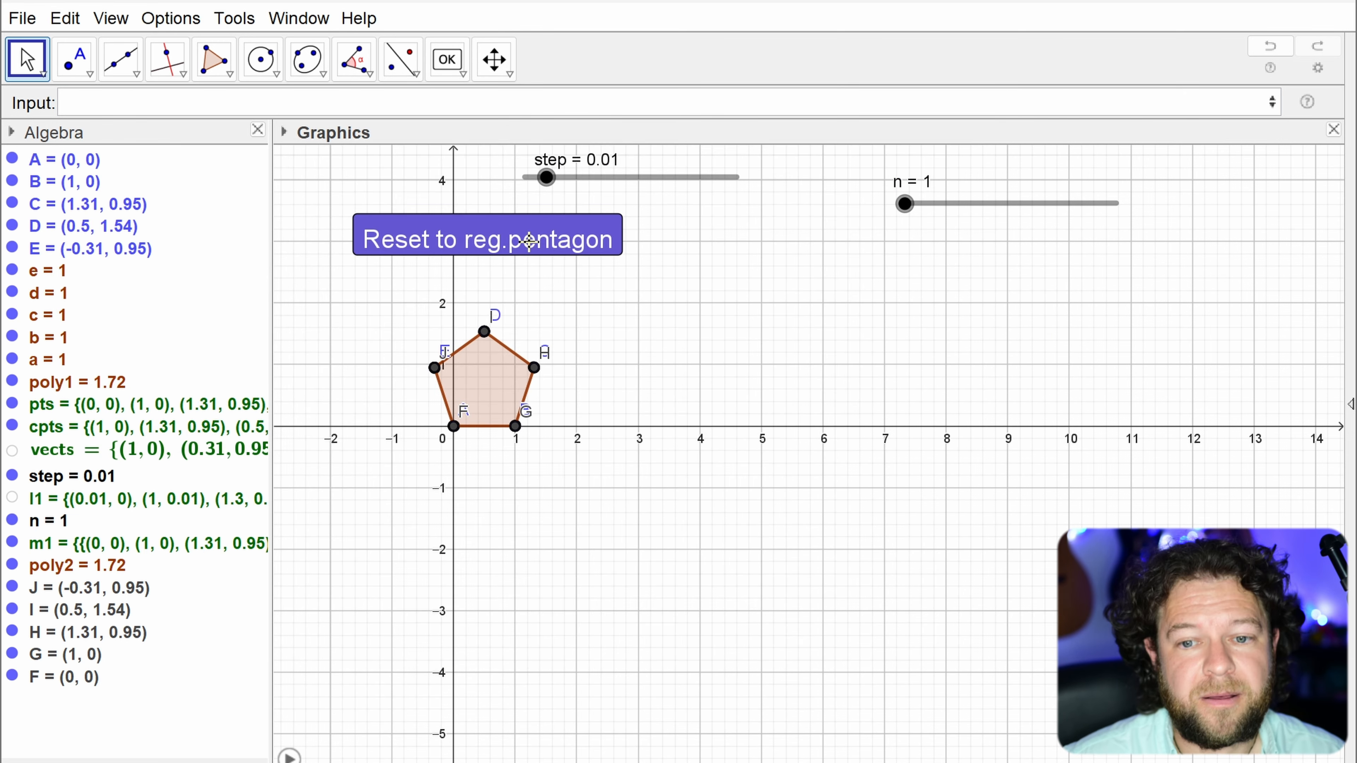
{"action": "scroll", "coordinate": [583, 356], "scroll_direction": "up", "scroll_amount": 2}
{"action": "scroll", "coordinate": [561, 348], "scroll_direction": "up", "scroll_amount": 3}
{"action": "left_click_drag", "start_coordinate": [608, 366], "coordinate": [906, 494]}
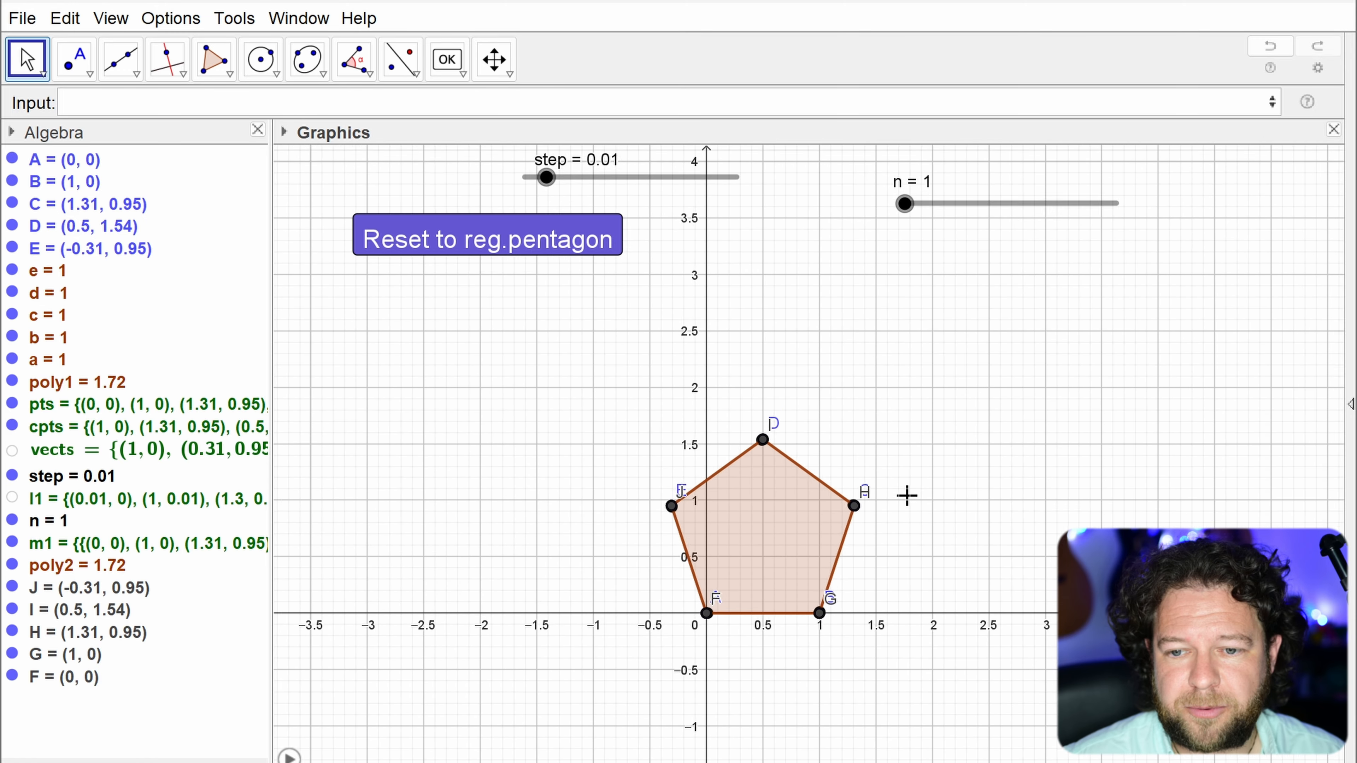
{"action": "scroll", "coordinate": [898, 484], "scroll_direction": "up", "scroll_amount": 3}
{"action": "mouse_move", "coordinate": [905, 203]}
{"action": "left_mouse_down"}
{"action": "mouse_move", "coordinate": [938, 204]}
{"action": "mouse_move", "coordinate": [903, 204]}
{"action": "left_mouse_up"}
{"action": "scroll", "coordinate": [878, 415], "scroll_direction": "up", "scroll_amount": 2}
{"action": "left_click_drag", "start_coordinate": [857, 472], "coordinate": [878, 372]}
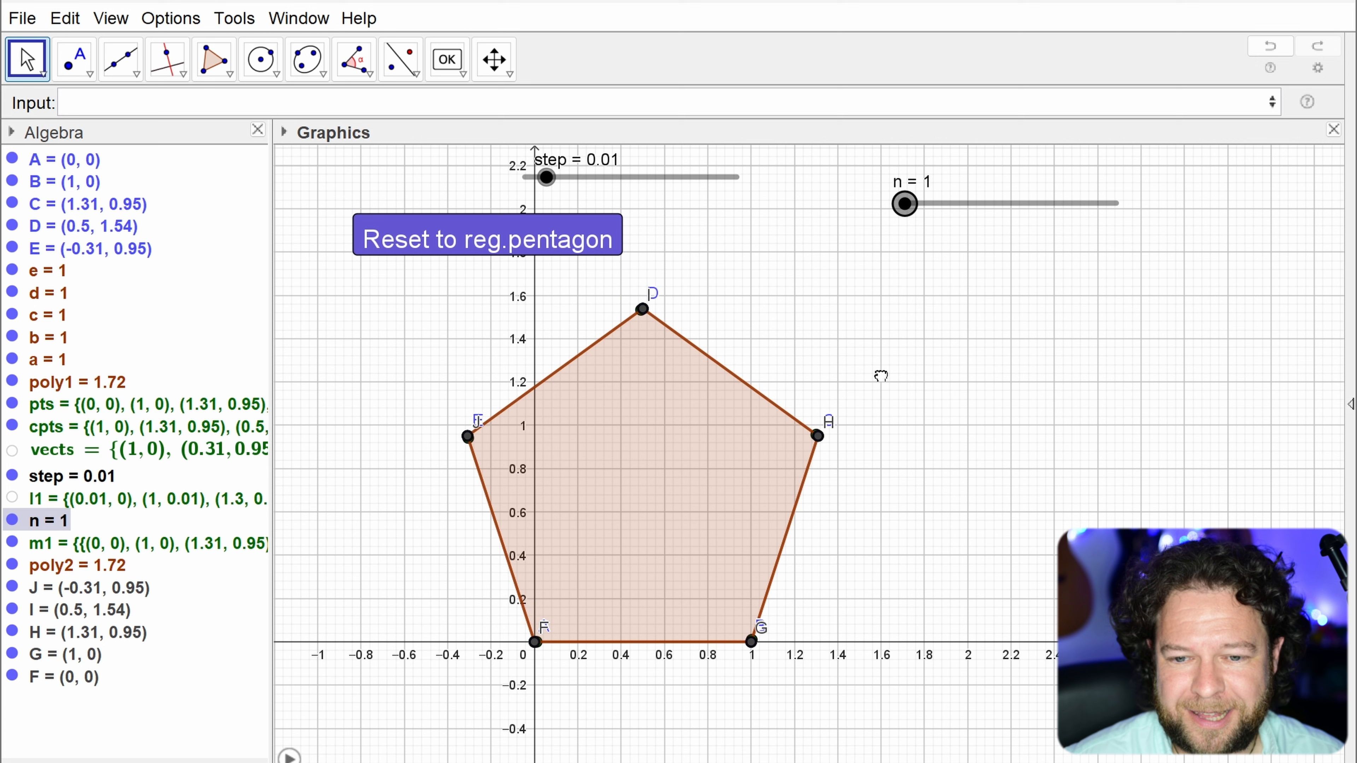
{"action": "left_click_drag", "start_coordinate": [479, 236], "coordinate": [439, 223]}
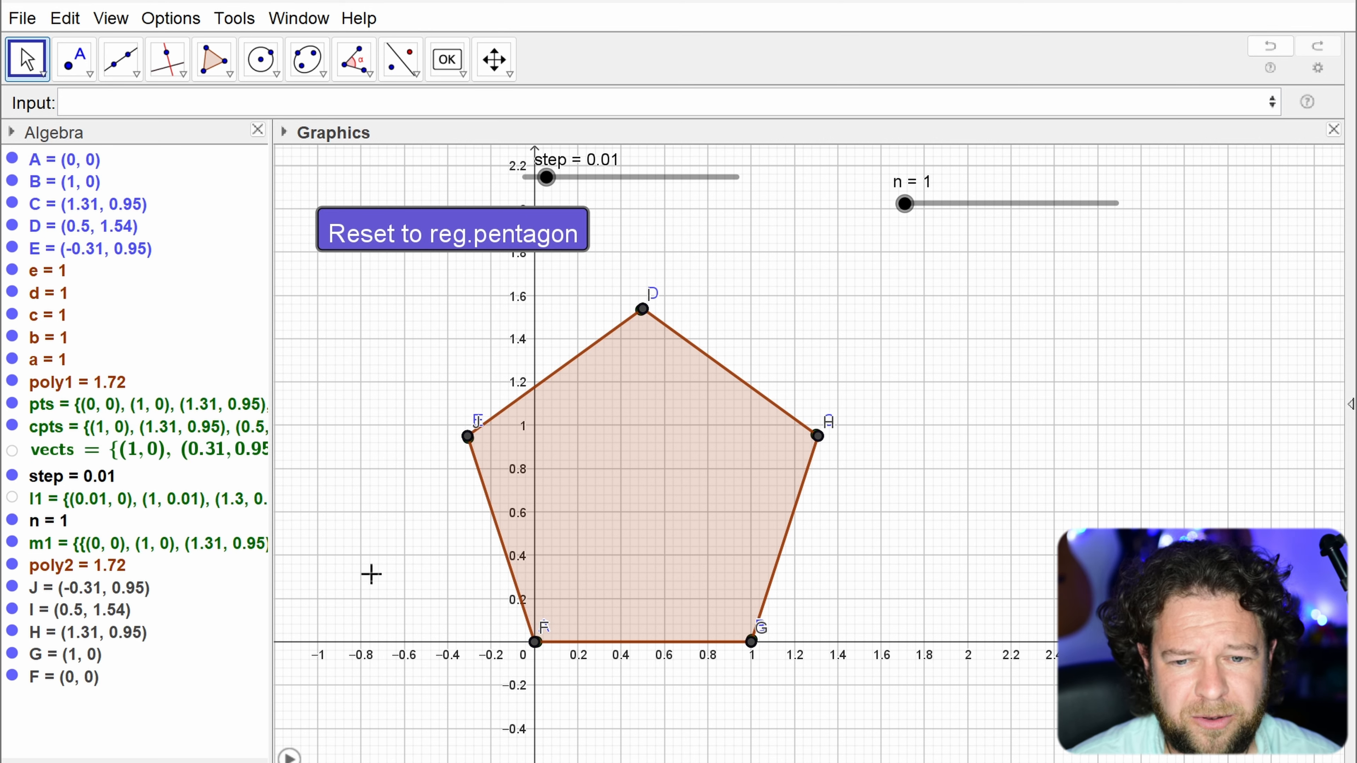
Step: Hide the helper points F, G, H, I and J and the helper pentagon poly2
{"action": "left_click", "coordinate": [52, 592]}
{"action": "left_click", "coordinate": [50, 678], "text": "shift"}
{"action": "right_click", "coordinate": [51, 679]}
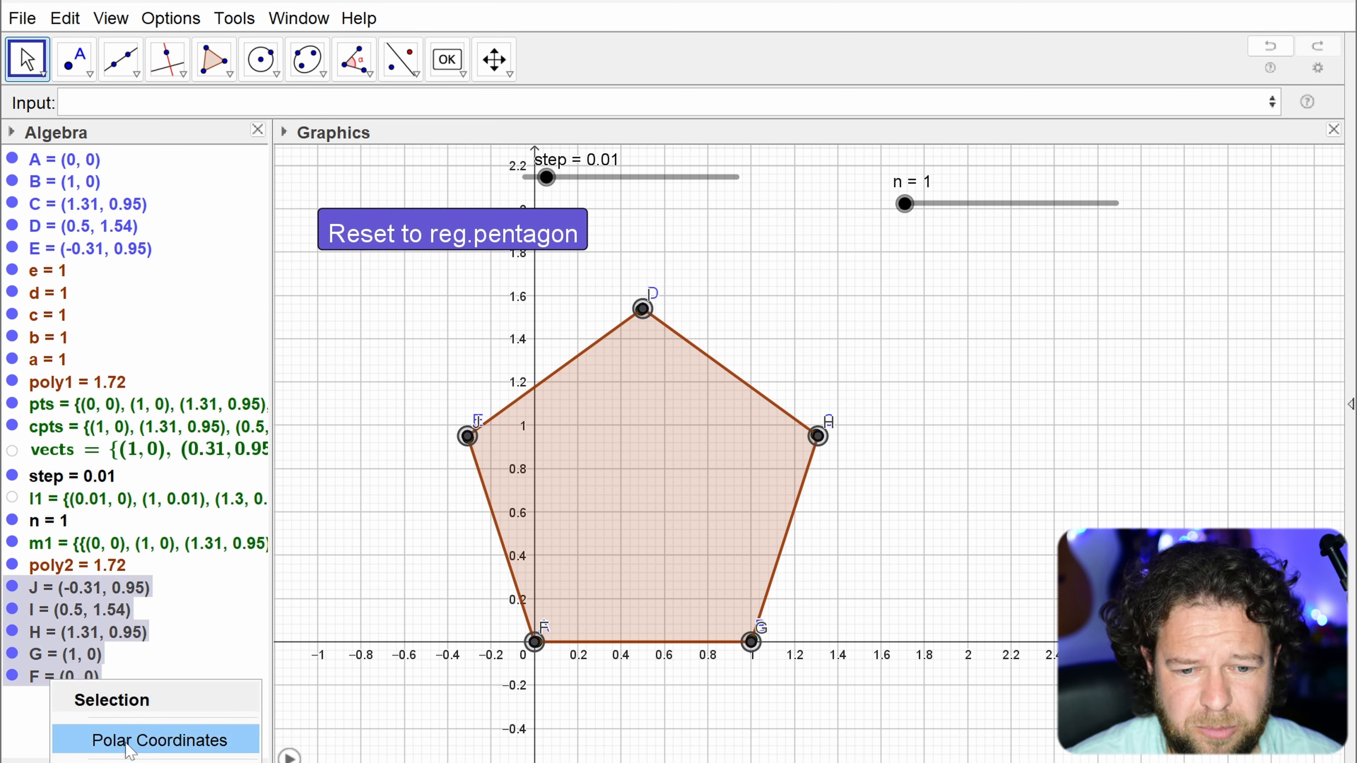
{"action": "left_click", "coordinate": [127, 762]}
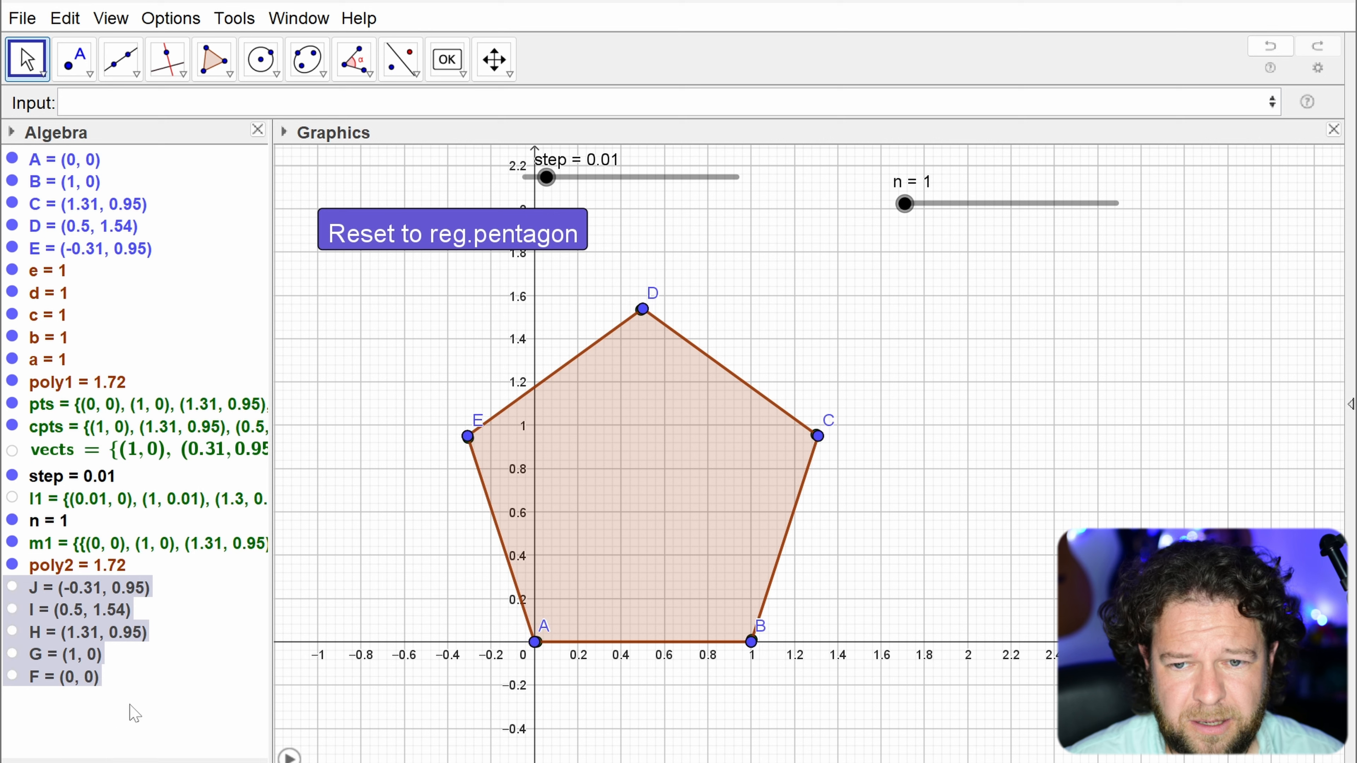
{"action": "right_click", "coordinate": [65, 574]}
{"action": "left_click", "coordinate": [163, 633]}
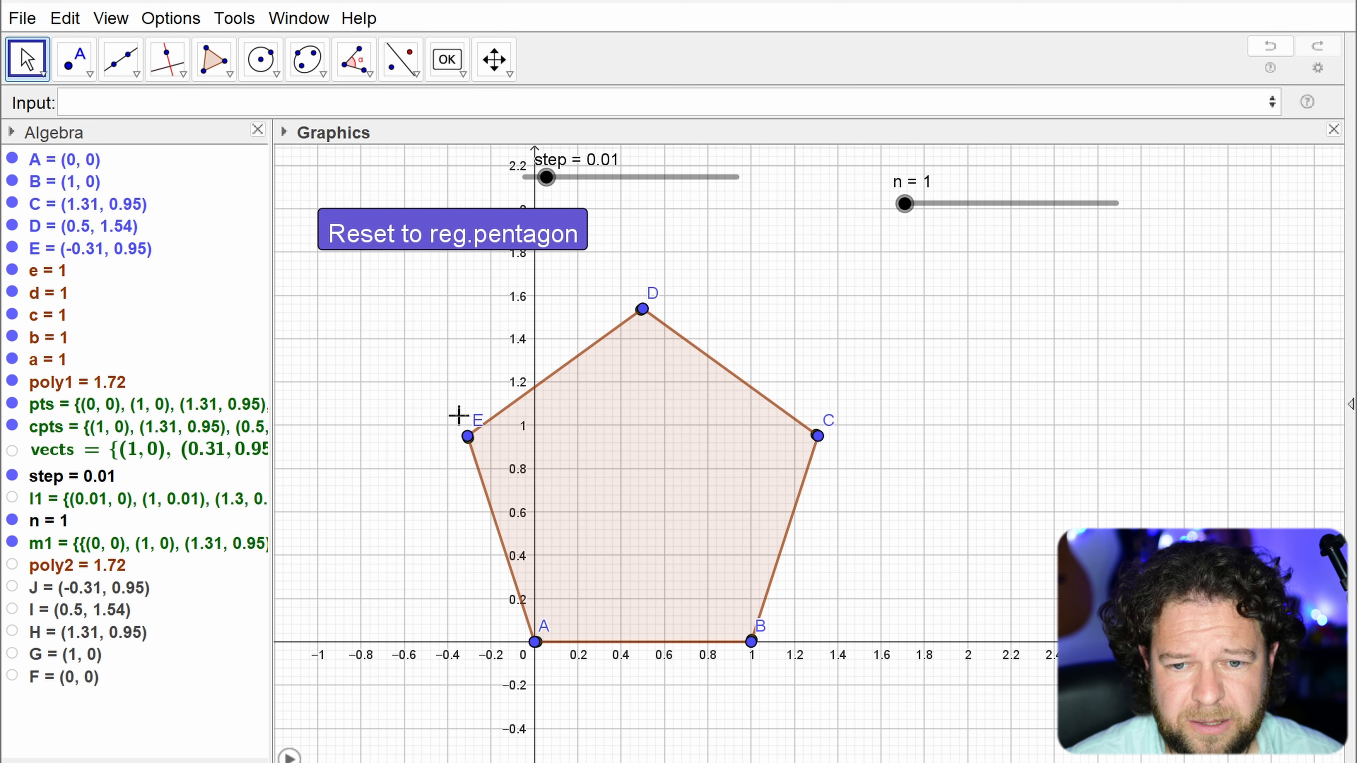
Step: Move the label of vertex D a little further away from its point, keeping poly1 shown
{"action": "left_click_drag", "start_coordinate": [644, 297], "coordinate": [686, 308]}
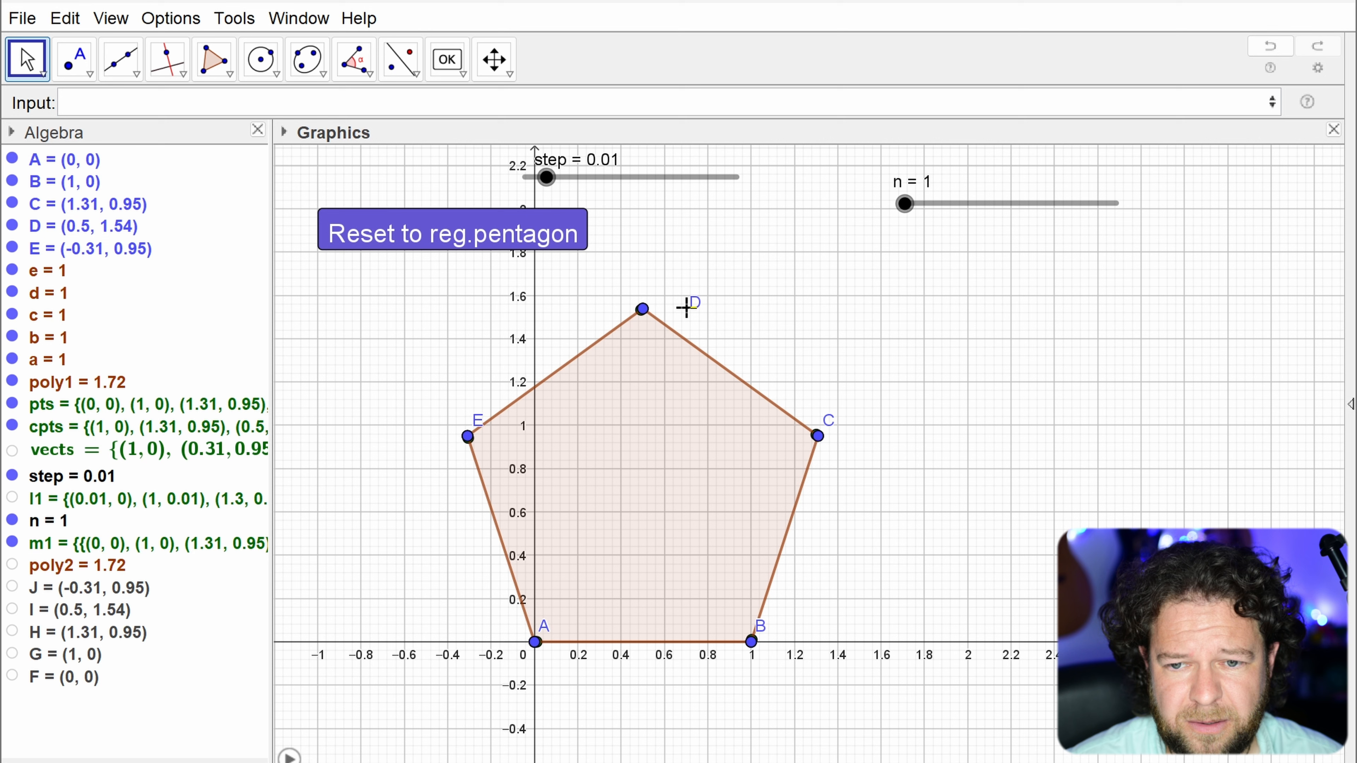
{"action": "left_click", "coordinate": [12, 382]}
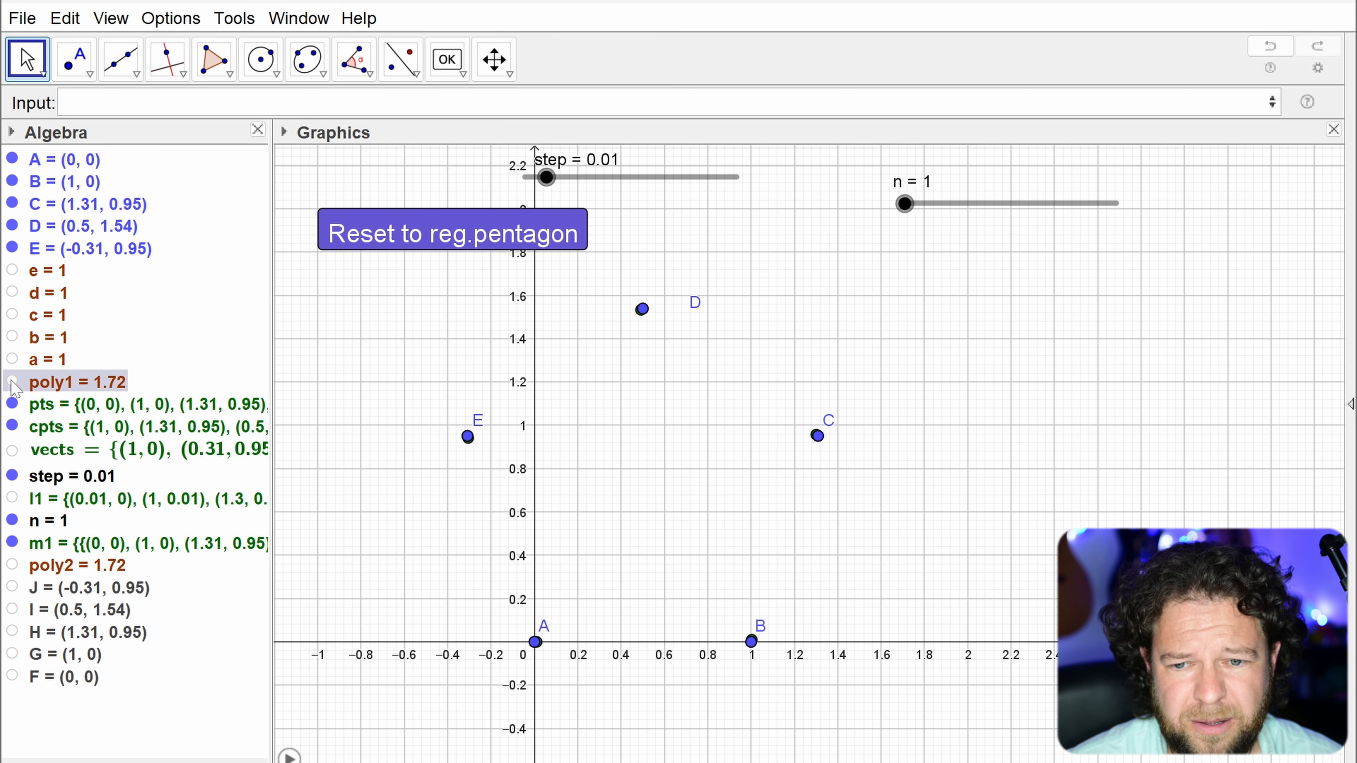
{"action": "left_click", "coordinate": [12, 381]}
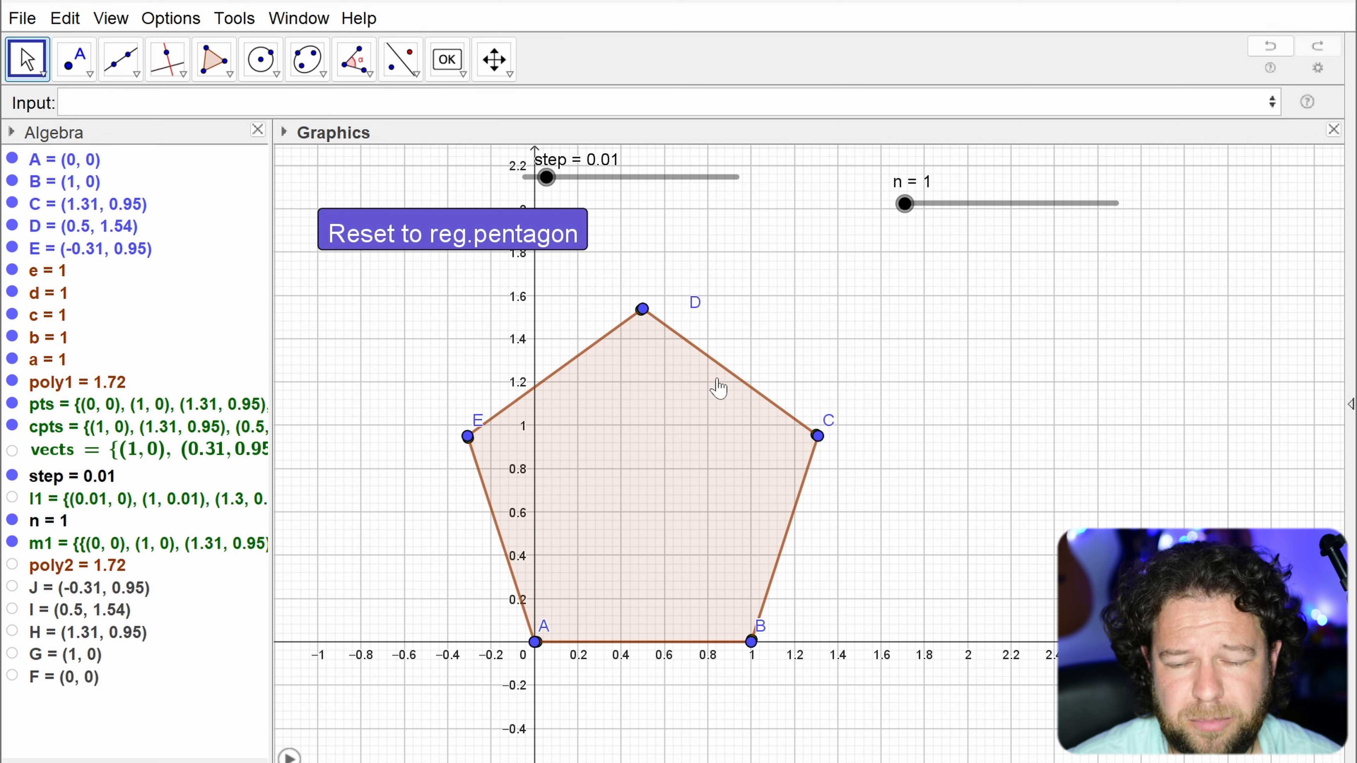
{"action": "left_click_drag", "start_coordinate": [692, 313], "coordinate": [672, 311]}
{"action": "mouse_move", "coordinate": [904, 209]}
{"action": "left_mouse_down"}
{"action": "mouse_move", "coordinate": [948, 211]}
{"action": "mouse_move", "coordinate": [903, 206]}
{"action": "left_mouse_up"}
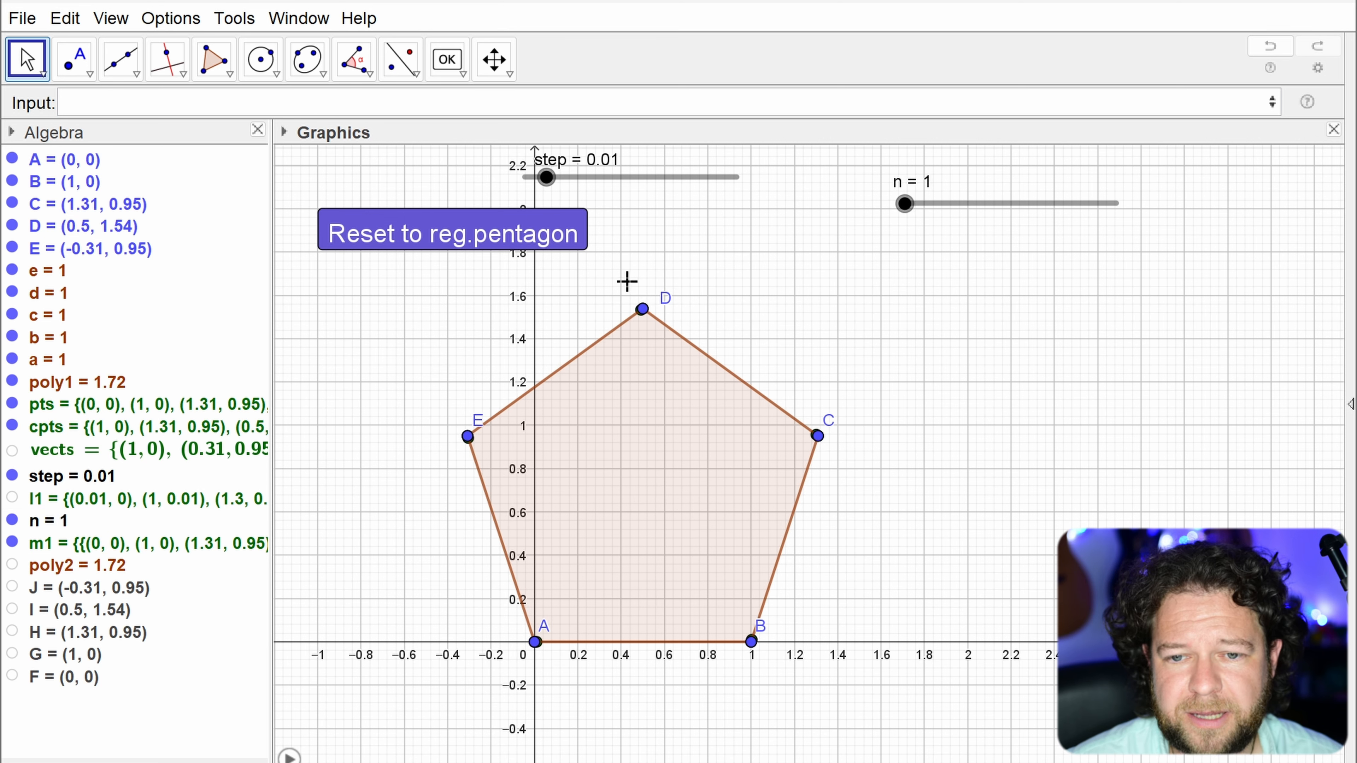
Step: Test the reset button by moving vertex D to about (1.35, 1.6) and resetting the pentagon
{"action": "left_click_drag", "start_coordinate": [642, 310], "coordinate": [823, 295]}
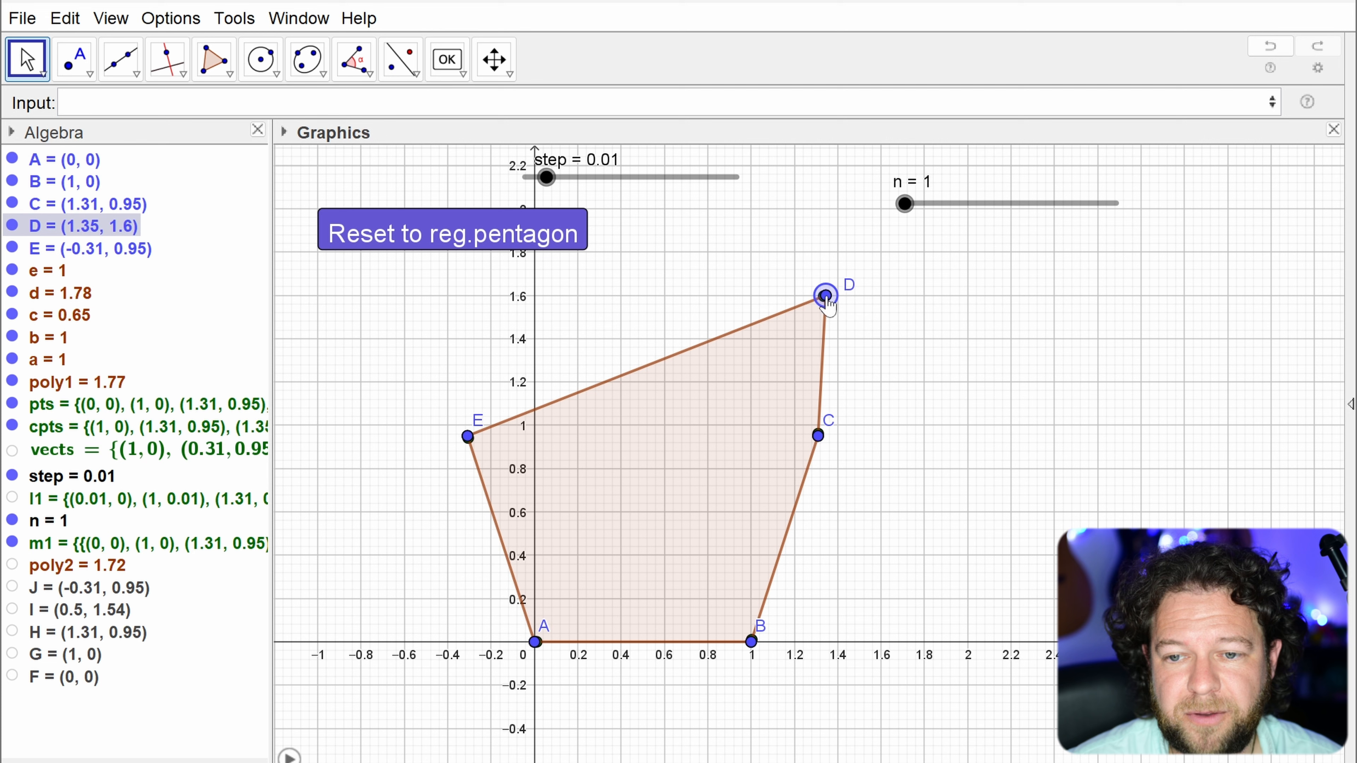
{"action": "left_click", "coordinate": [475, 236]}
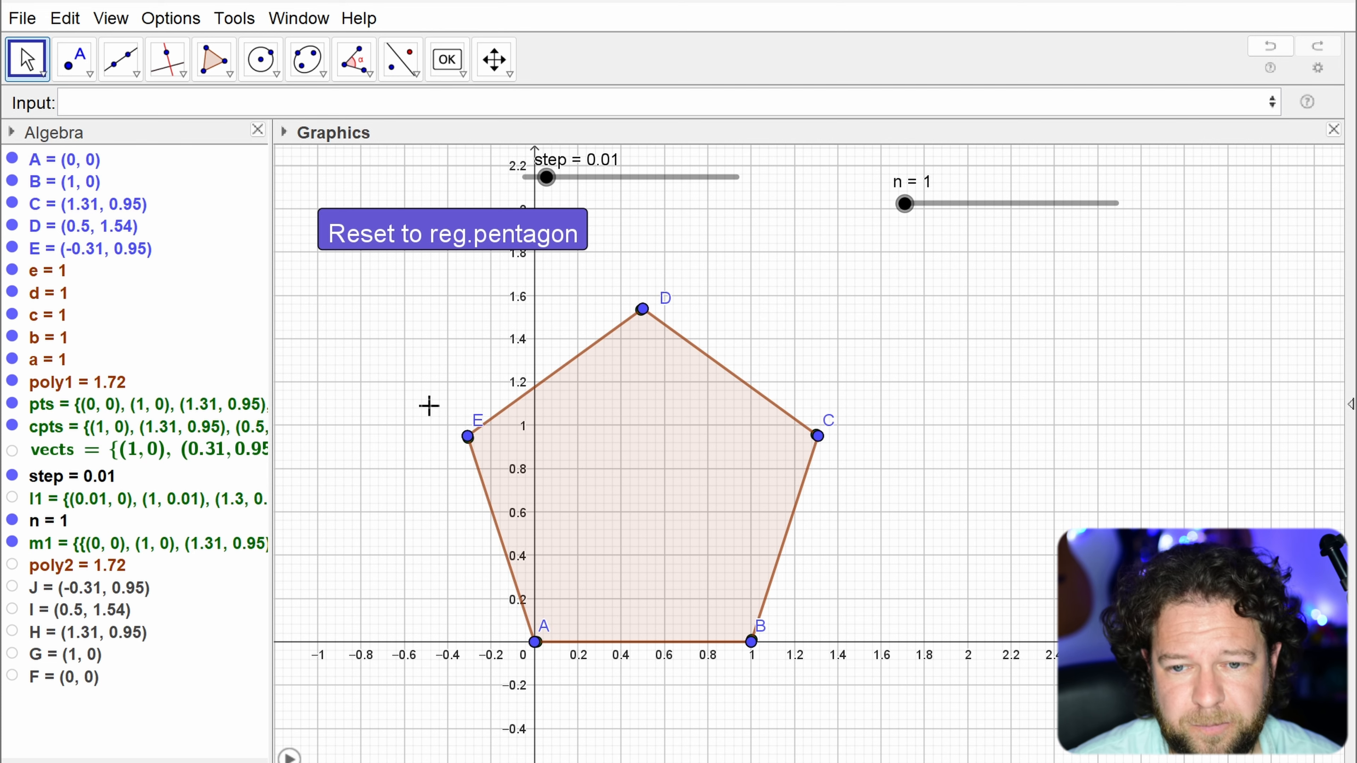
Step: Hide the axes and the grid in the graphics view
{"action": "left_click", "coordinate": [284, 132]}
{"action": "left_click", "coordinate": [289, 160]}
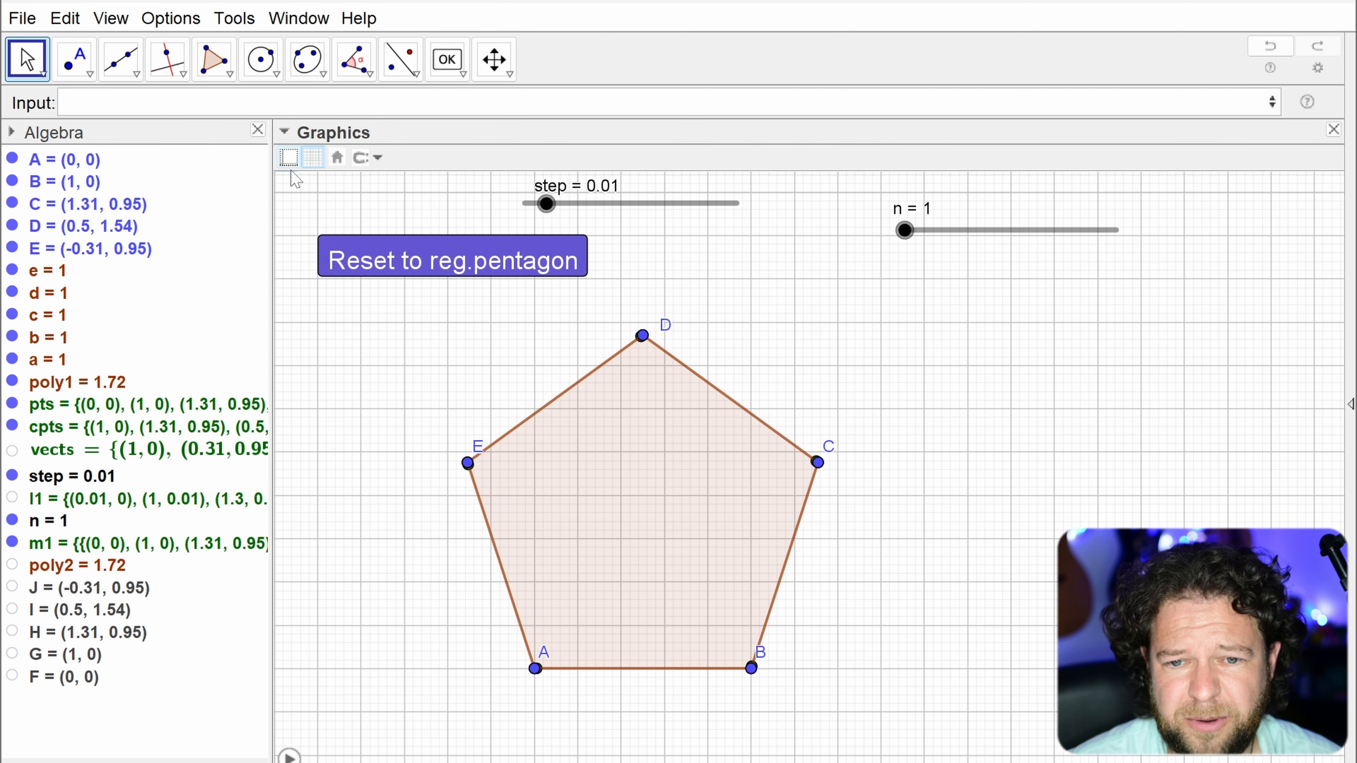
{"action": "left_click", "coordinate": [314, 159]}
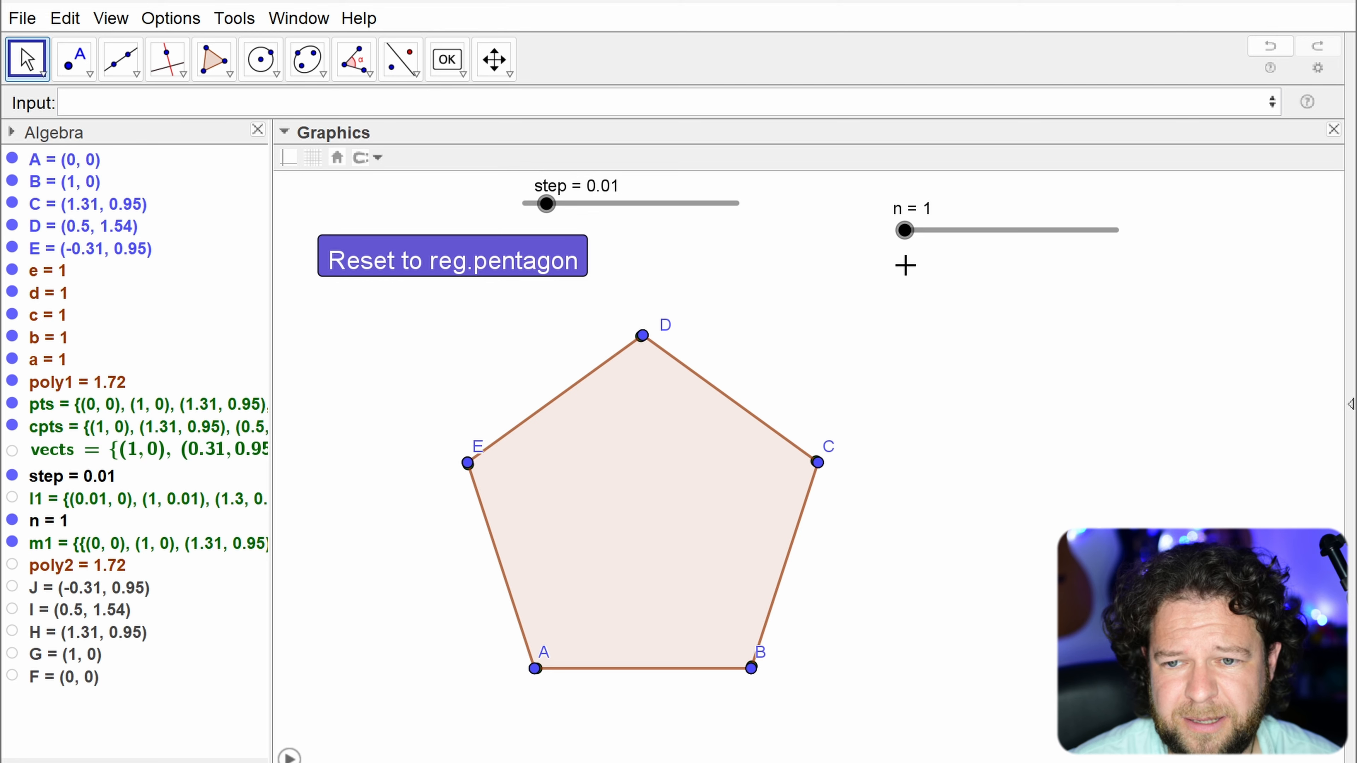
Step: Set n to 31 and lower the step slider slightly
{"action": "left_click", "coordinate": [929, 236]}
{"action": "mouse_move", "coordinate": [931, 245]}
{"action": "left_mouse_down"}
{"action": "mouse_move", "coordinate": [941, 249]}
{"action": "mouse_move", "coordinate": [912, 238]}
{"action": "left_mouse_up"}
{"action": "left_click_drag", "start_coordinate": [556, 209], "coordinate": [546, 208]}
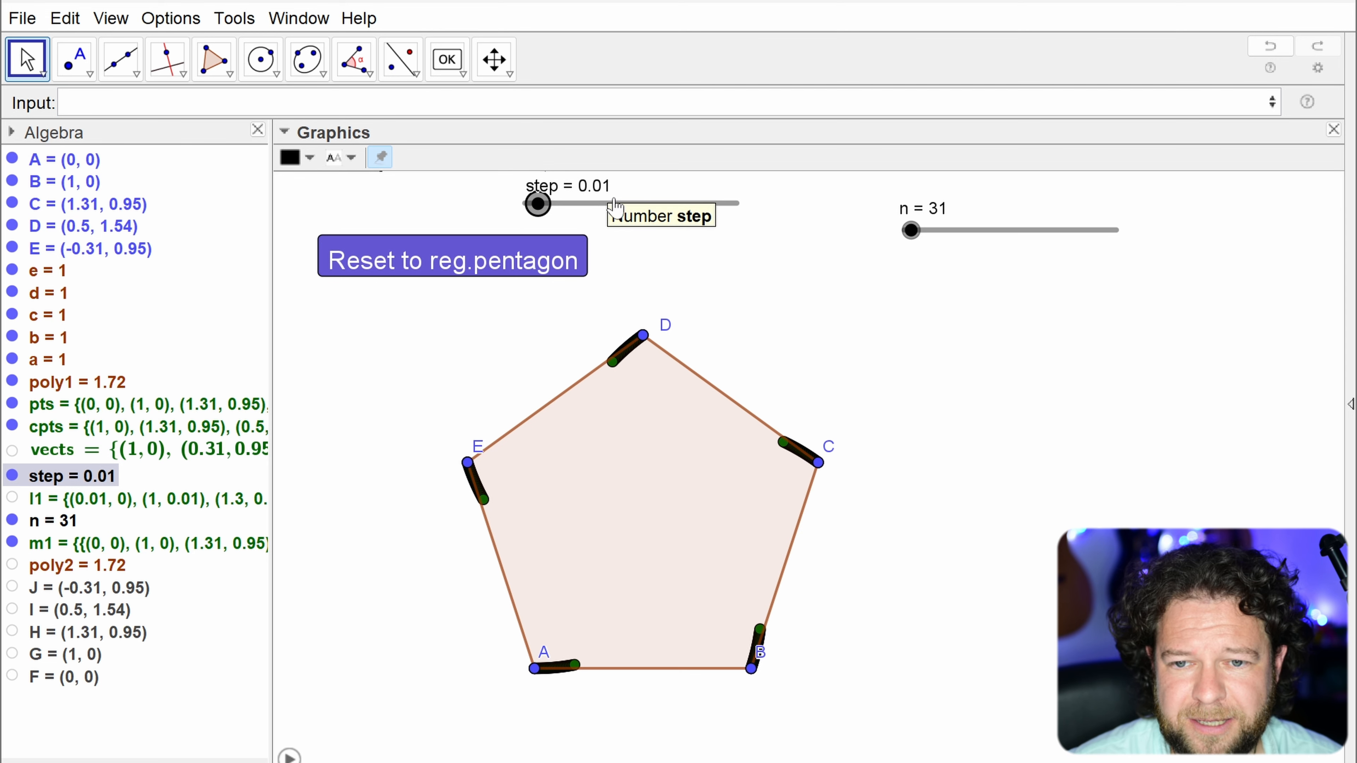
Step: Set the rounding to 5 decimal places
{"action": "left_click", "coordinate": [165, 22]}
{"action": "mouse_move", "coordinate": [203, 52]}
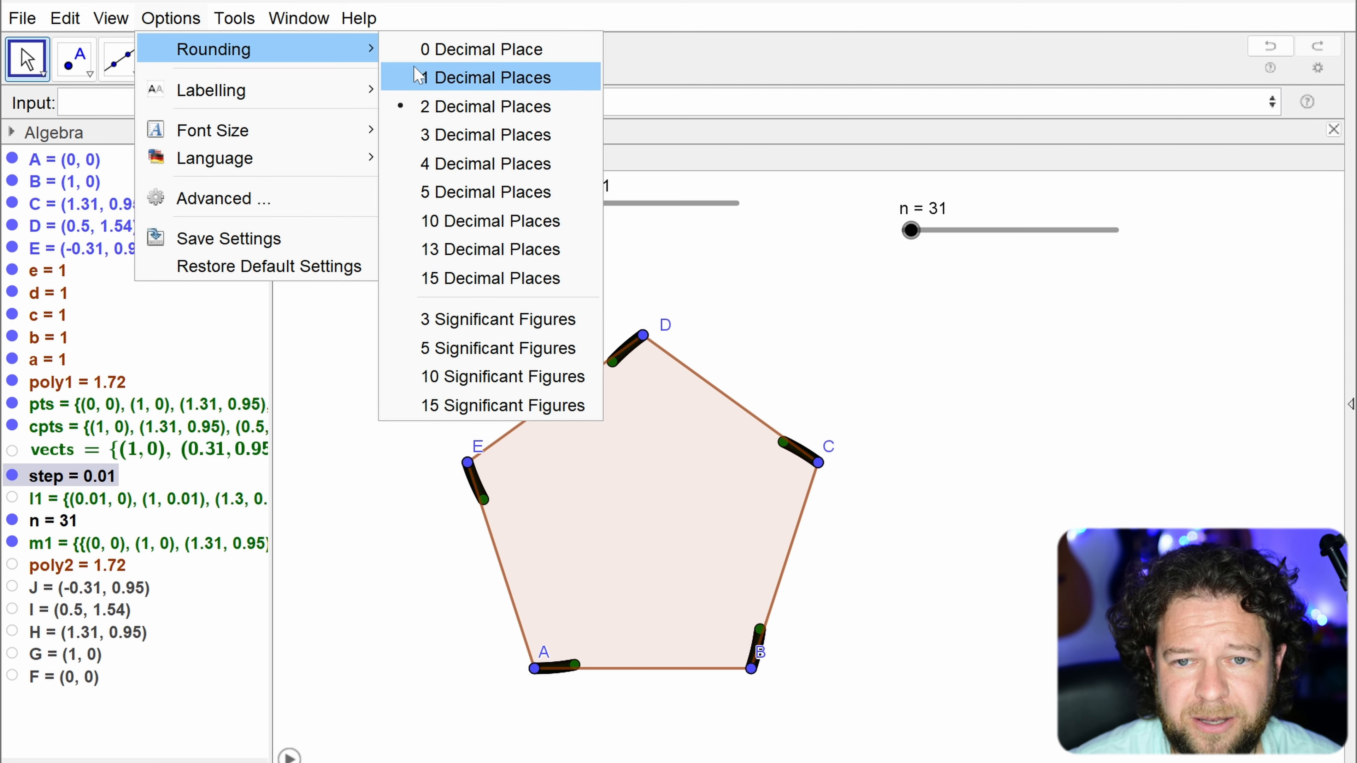
{"action": "left_click", "coordinate": [466, 192]}
Step: Raise n to 1000 and reduce step to 0.001
{"action": "mouse_move", "coordinate": [539, 203]}
{"action": "left_mouse_down"}
{"action": "mouse_move", "coordinate": [551, 206]}
{"action": "mouse_move", "coordinate": [532, 208]}
{"action": "left_mouse_up"}
{"action": "left_click_drag", "start_coordinate": [911, 230], "coordinate": [1117, 230]}
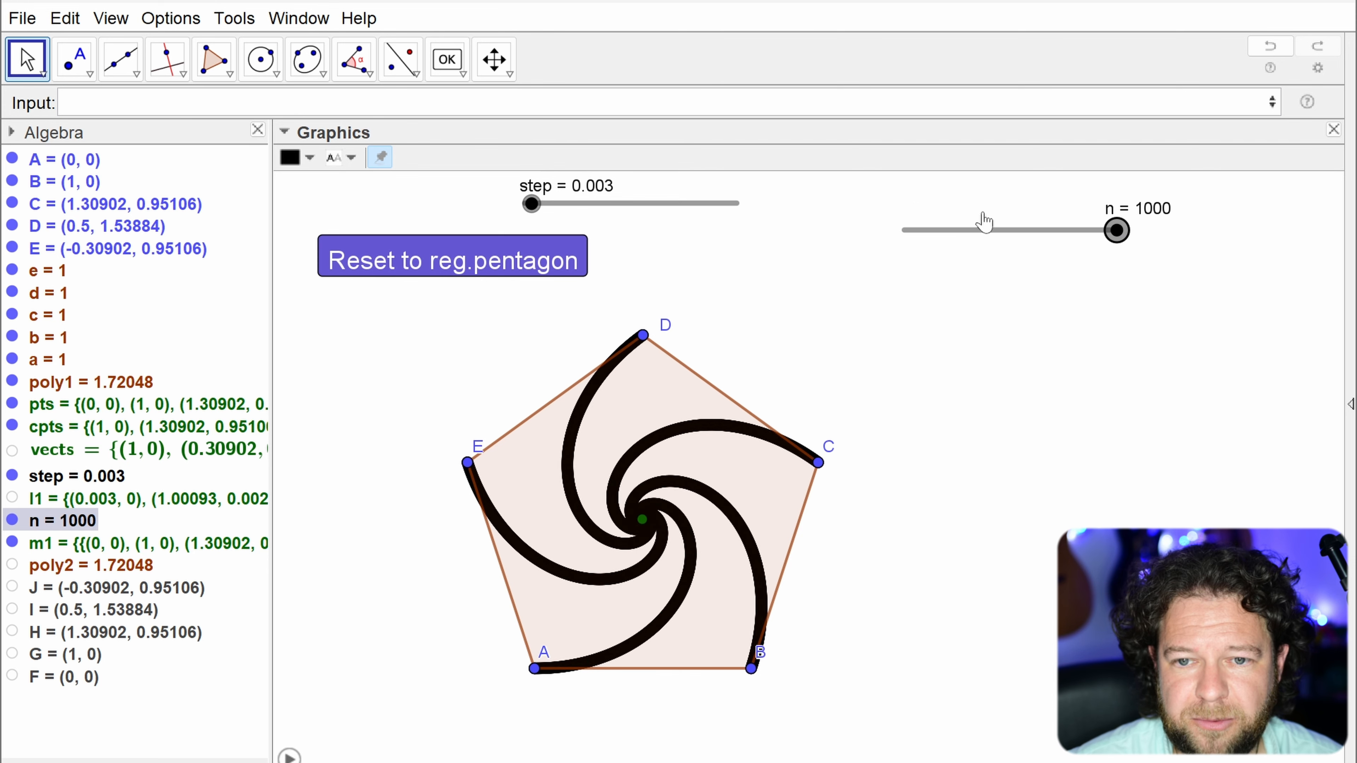
{"action": "left_click_drag", "start_coordinate": [533, 204], "coordinate": [535, 198]}
{"action": "key", "text": "Left"}
{"action": "key", "text": "Left"}
{"action": "key", "text": "Left"}
{"action": "key", "text": "Left"}
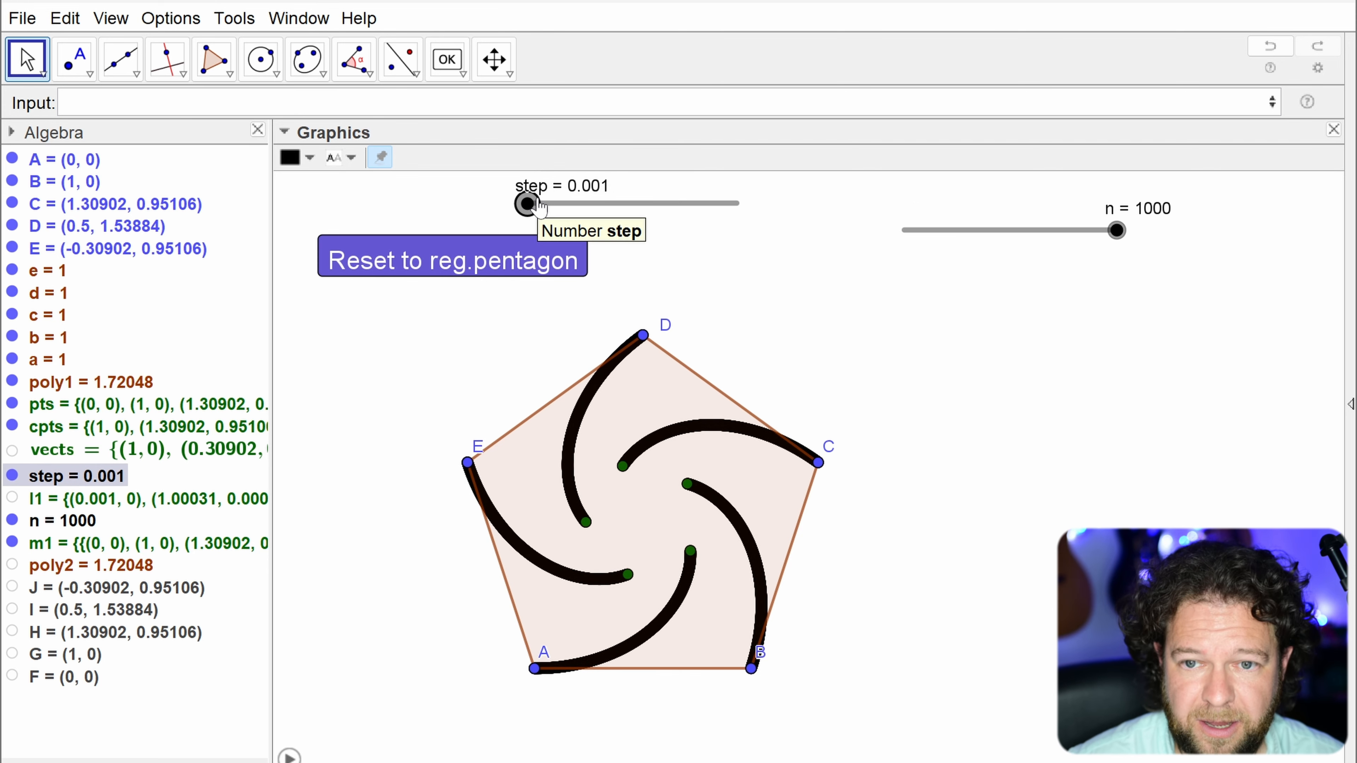
Step: Fine-tune step to 0.0016 so that the five pursuit curves meet at the pentagon's centre
{"action": "key", "text": "Right"}
{"action": "key", "text": "shift+Right"}
{"action": "key", "text": "shift+Right"}
{"action": "key", "text": "shift+Right"}
{"action": "key", "text": "shift+Left"}
{"action": "key", "text": "shift+Right"}
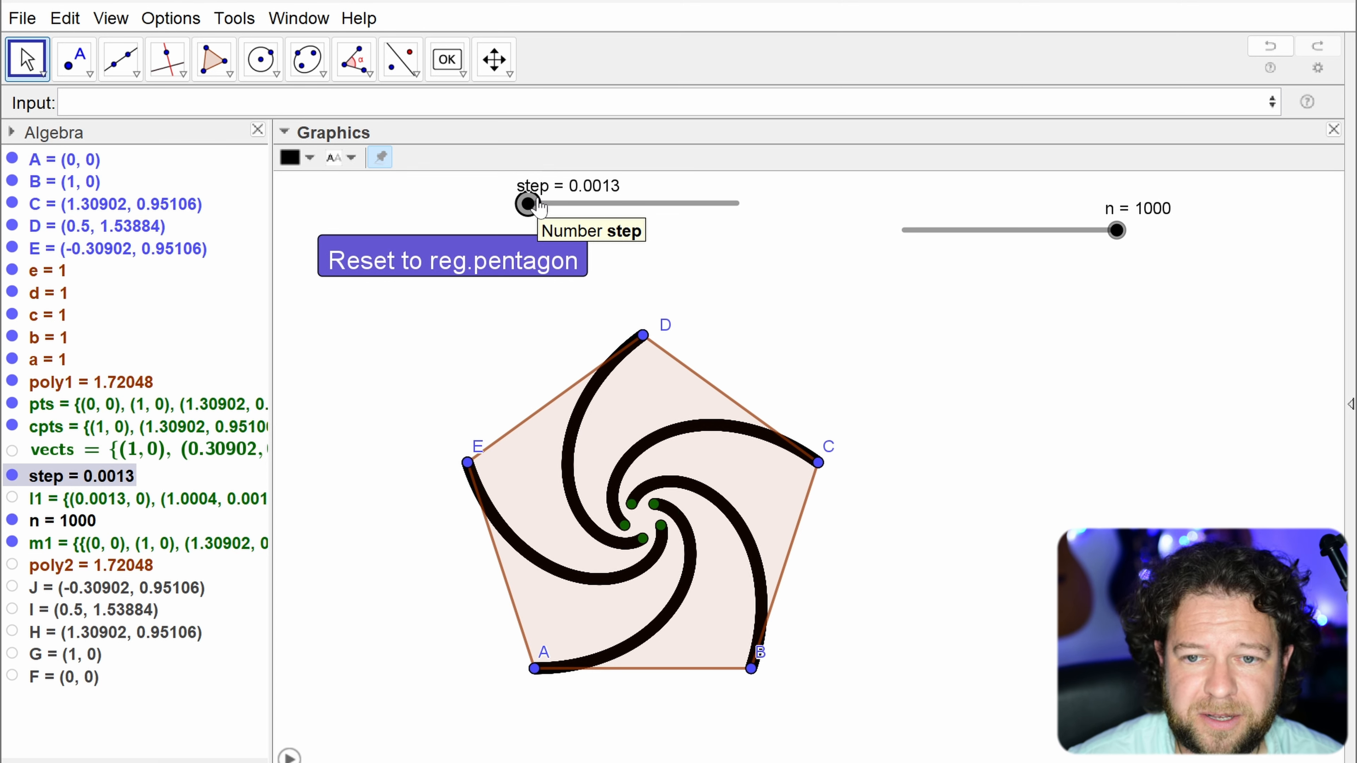
{"action": "key", "text": "shift+Left"}
{"action": "key", "text": "Right"}
{"action": "key", "text": "Left"}
{"action": "key", "text": "shift+Right"}
{"action": "key", "text": "shift+Left"}
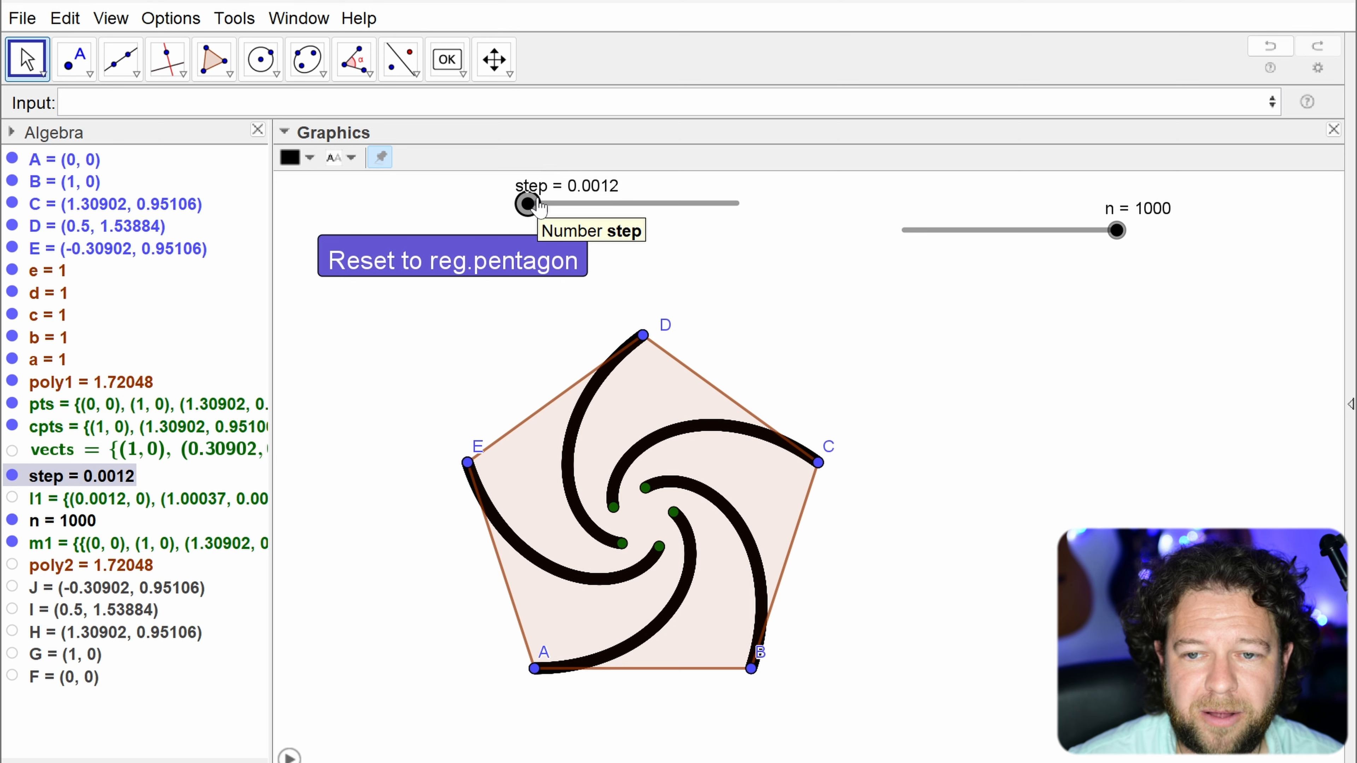
{"action": "key", "text": "ctrl+Right"}
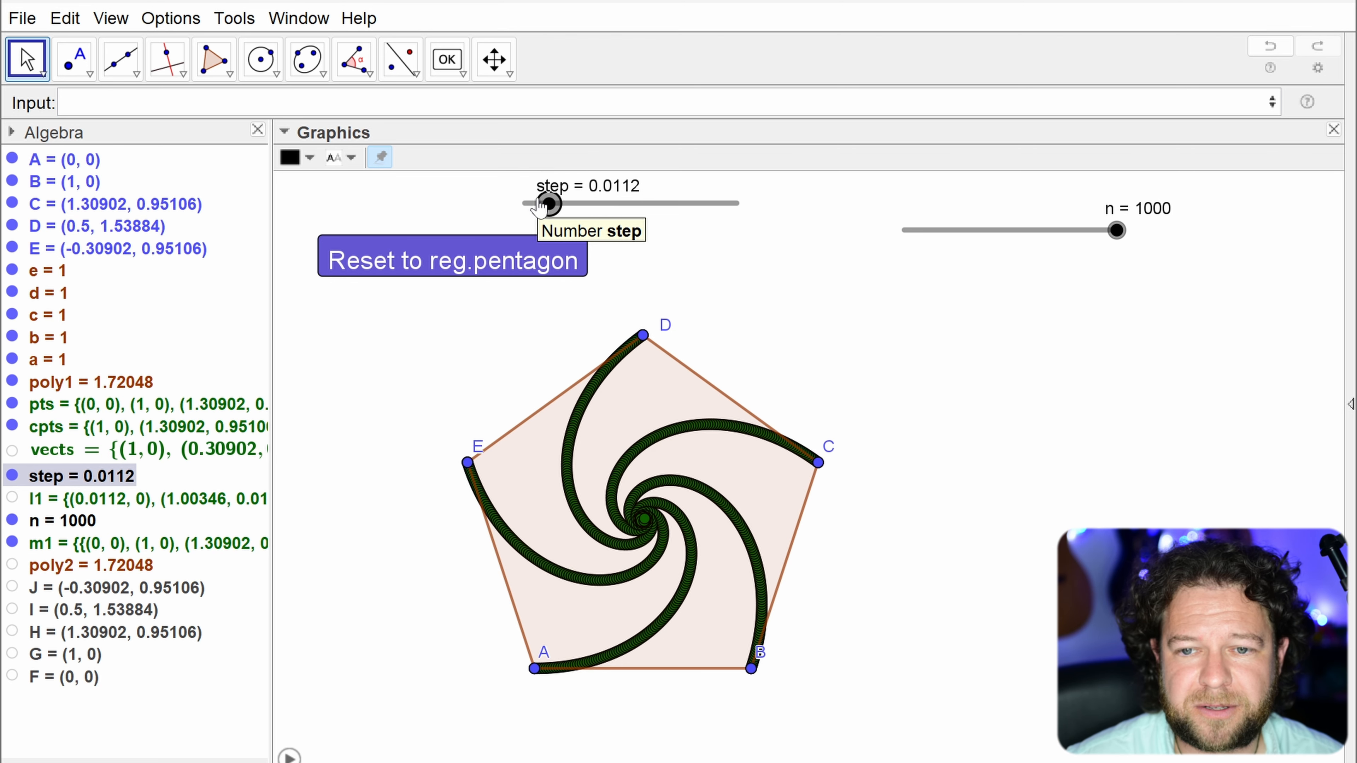
{"action": "key", "text": "ctrl+Left"}
{"action": "key", "text": "shift+Right"}
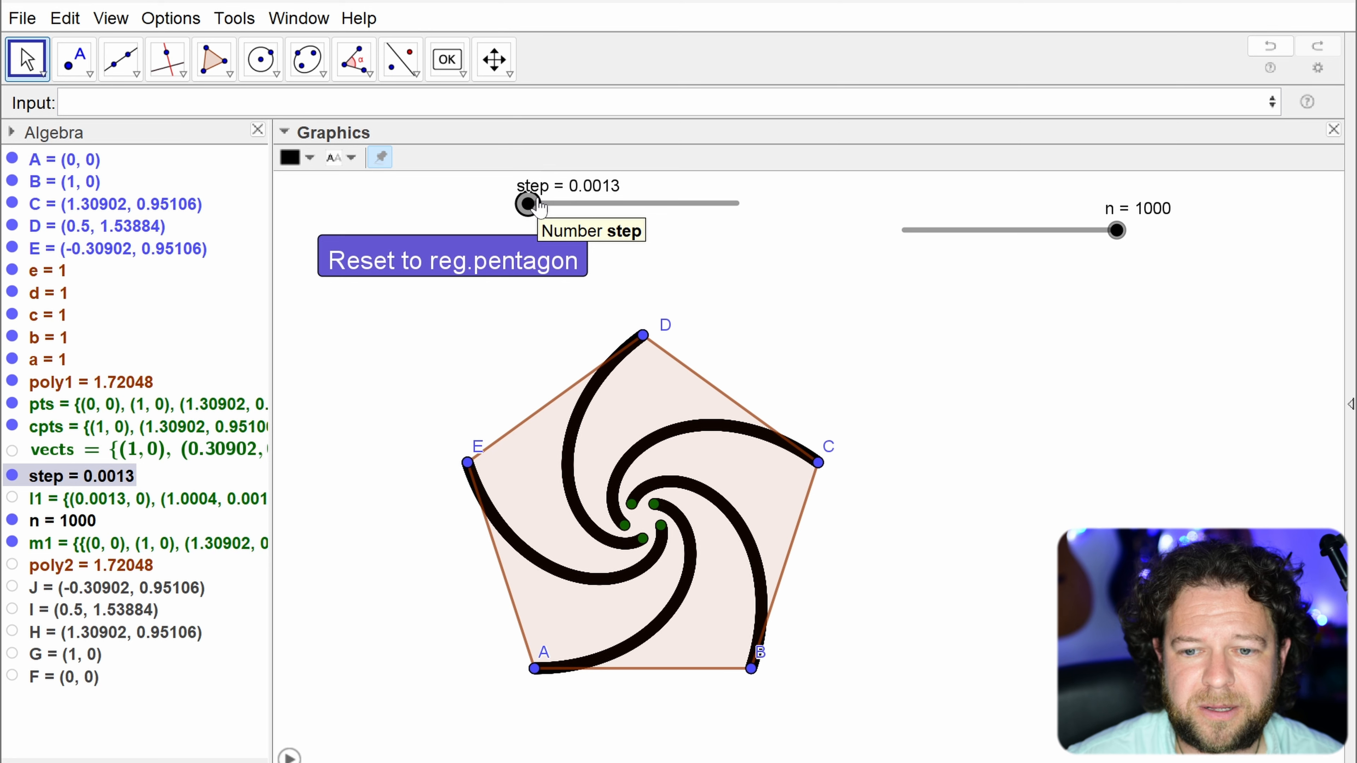
{"action": "key", "text": "shift+Right"}
{"action": "key", "text": "shift+Right"}
{"action": "key", "text": "shift+Right"}
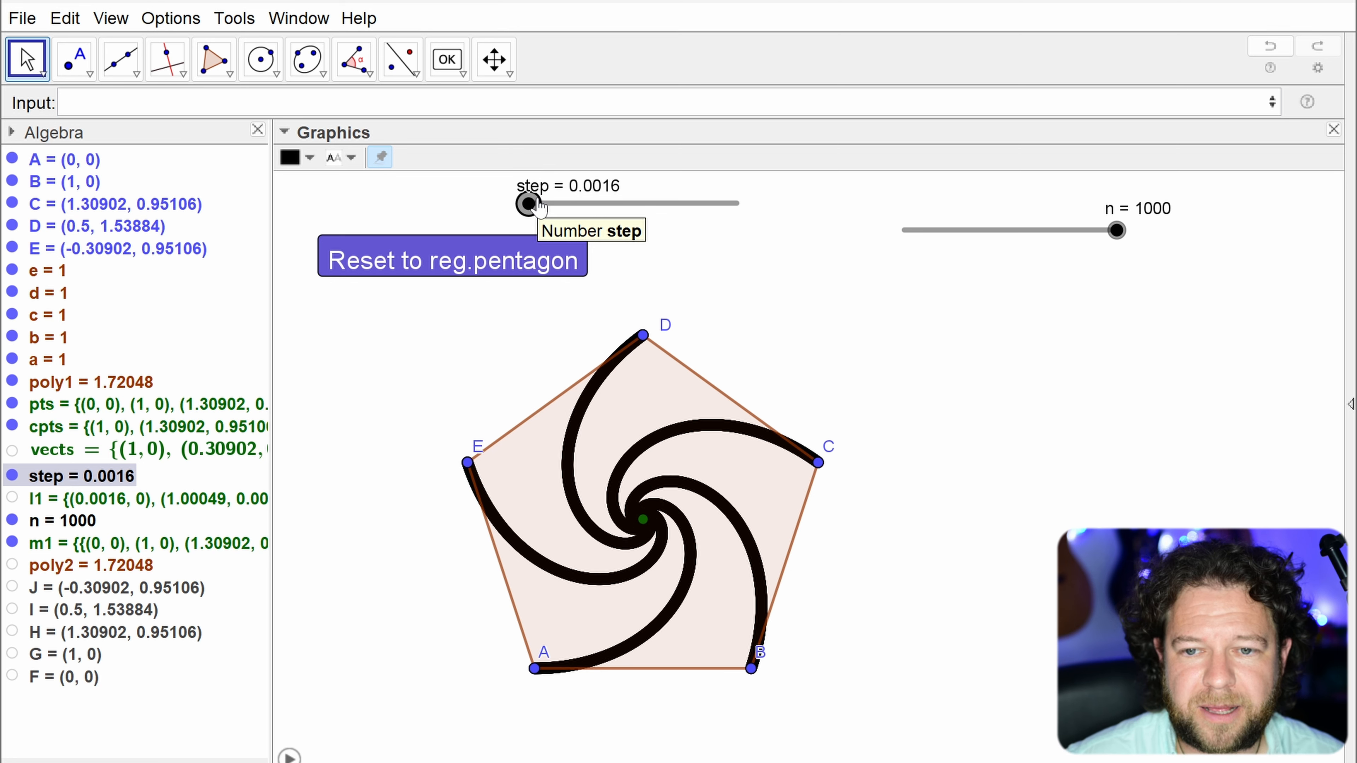
Step: Reduce n to 101 and set the points of list m1 to the smallest size
{"action": "left_click_drag", "start_coordinate": [1105, 241], "coordinate": [925, 236]}
{"action": "left_click", "coordinate": [807, 346]}
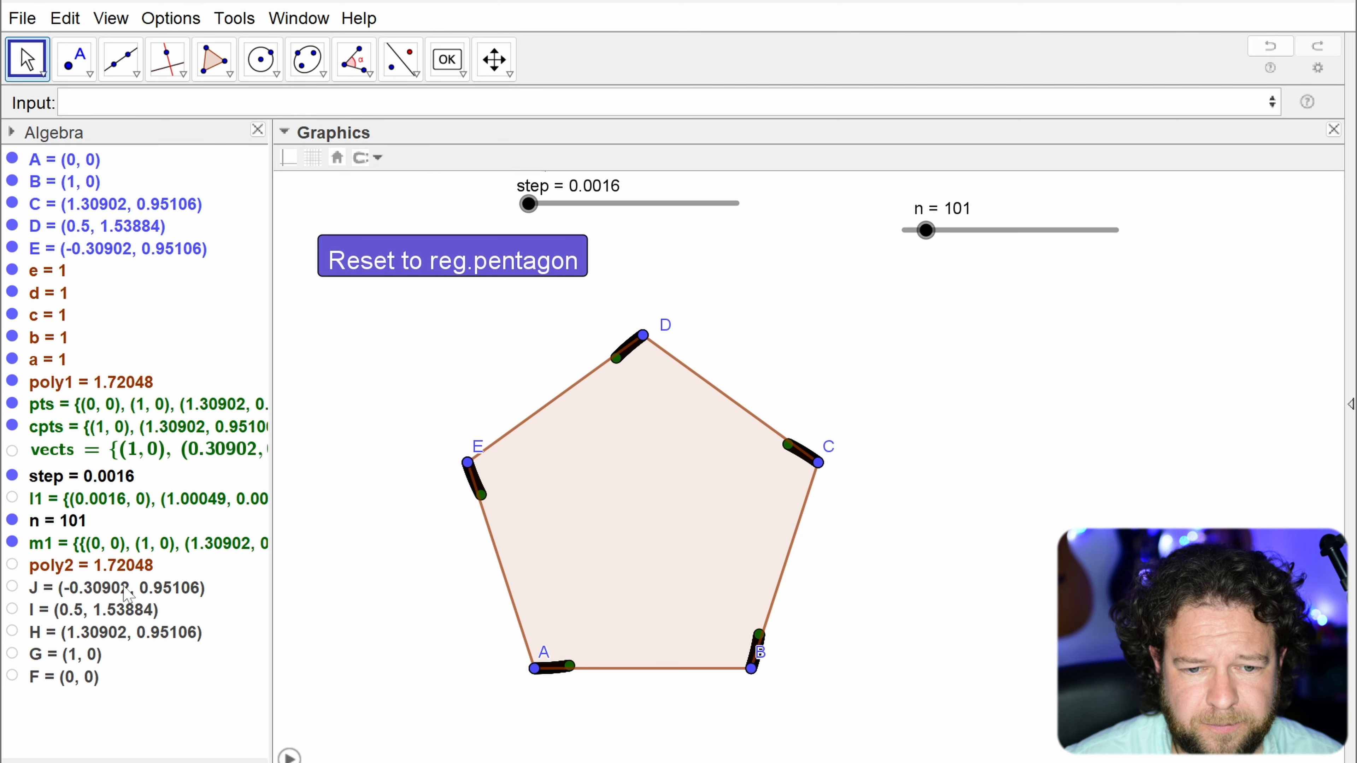
{"action": "left_click", "coordinate": [103, 552]}
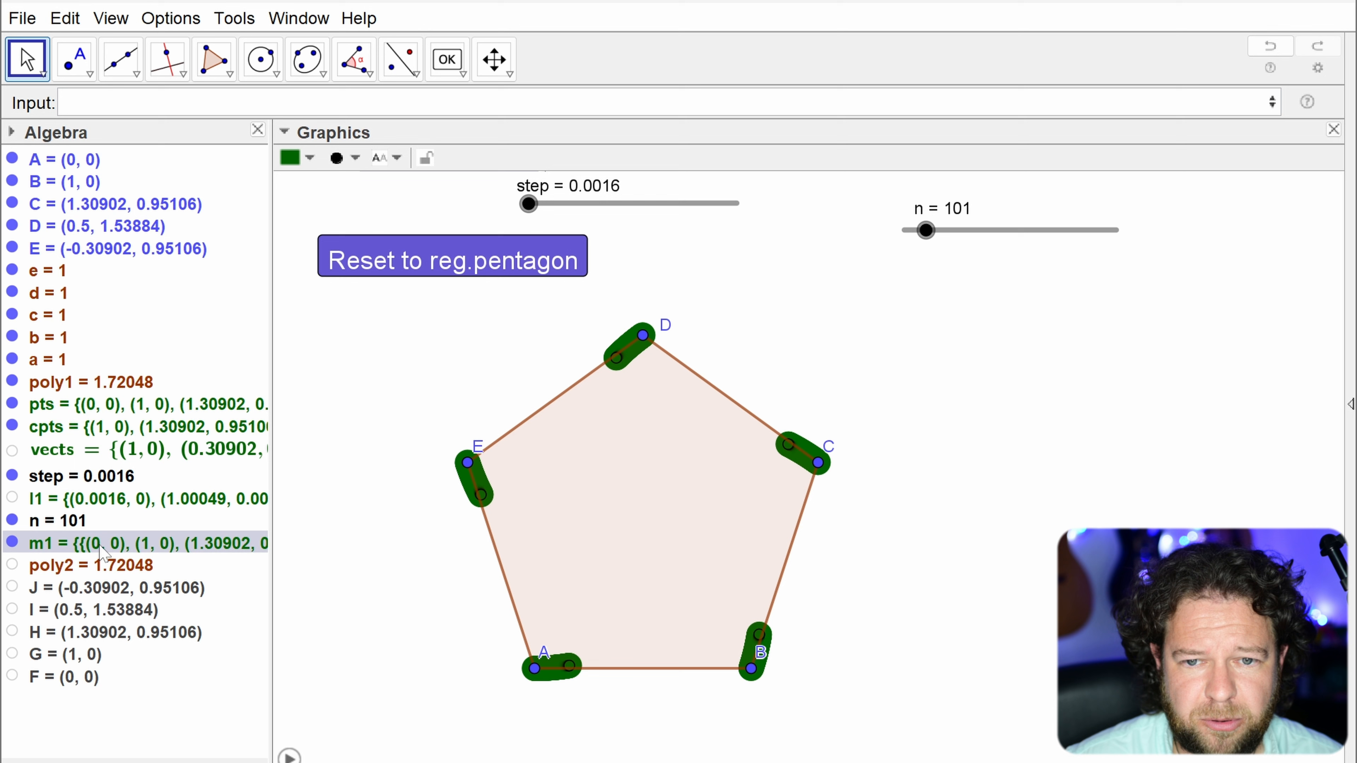
{"action": "left_click", "coordinate": [354, 160]}
{"action": "left_click_drag", "start_coordinate": [402, 223], "coordinate": [340, 222]}
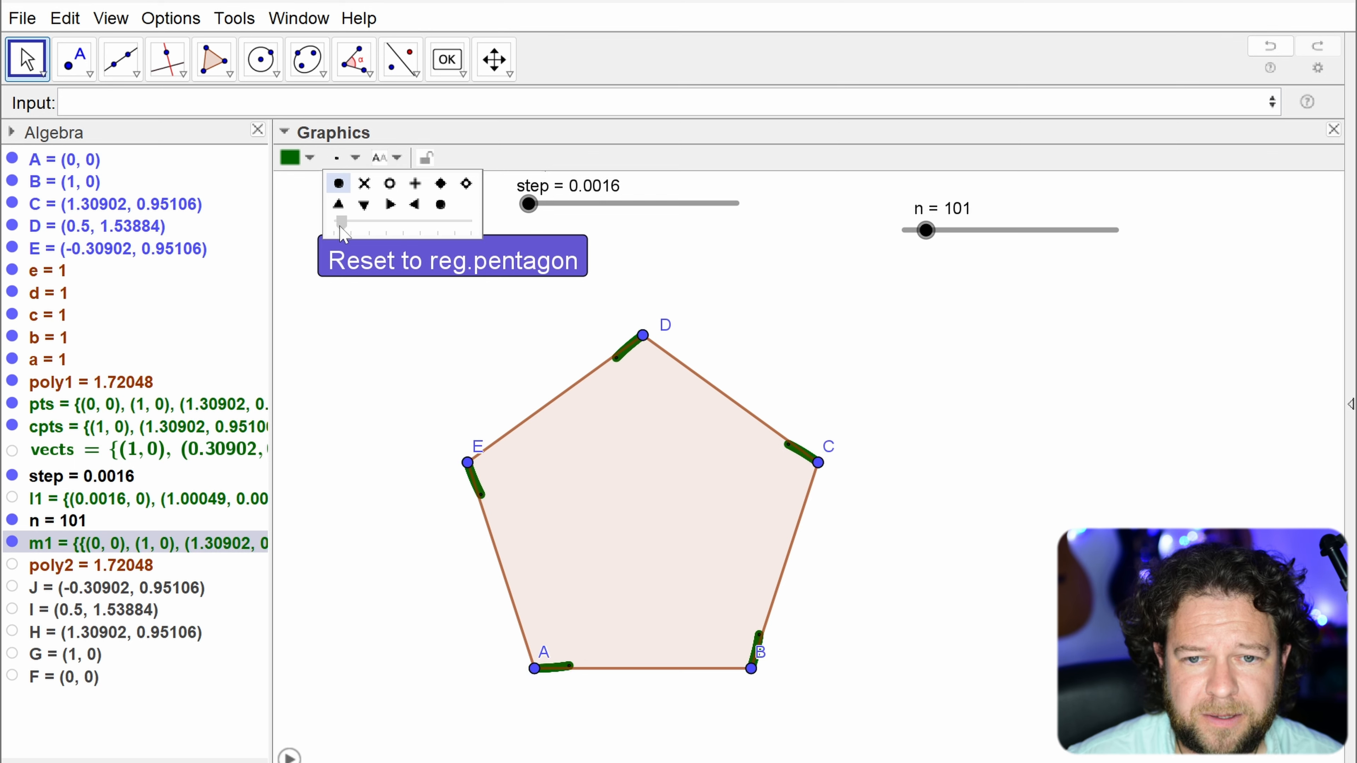
{"action": "left_click", "coordinate": [516, 359]}
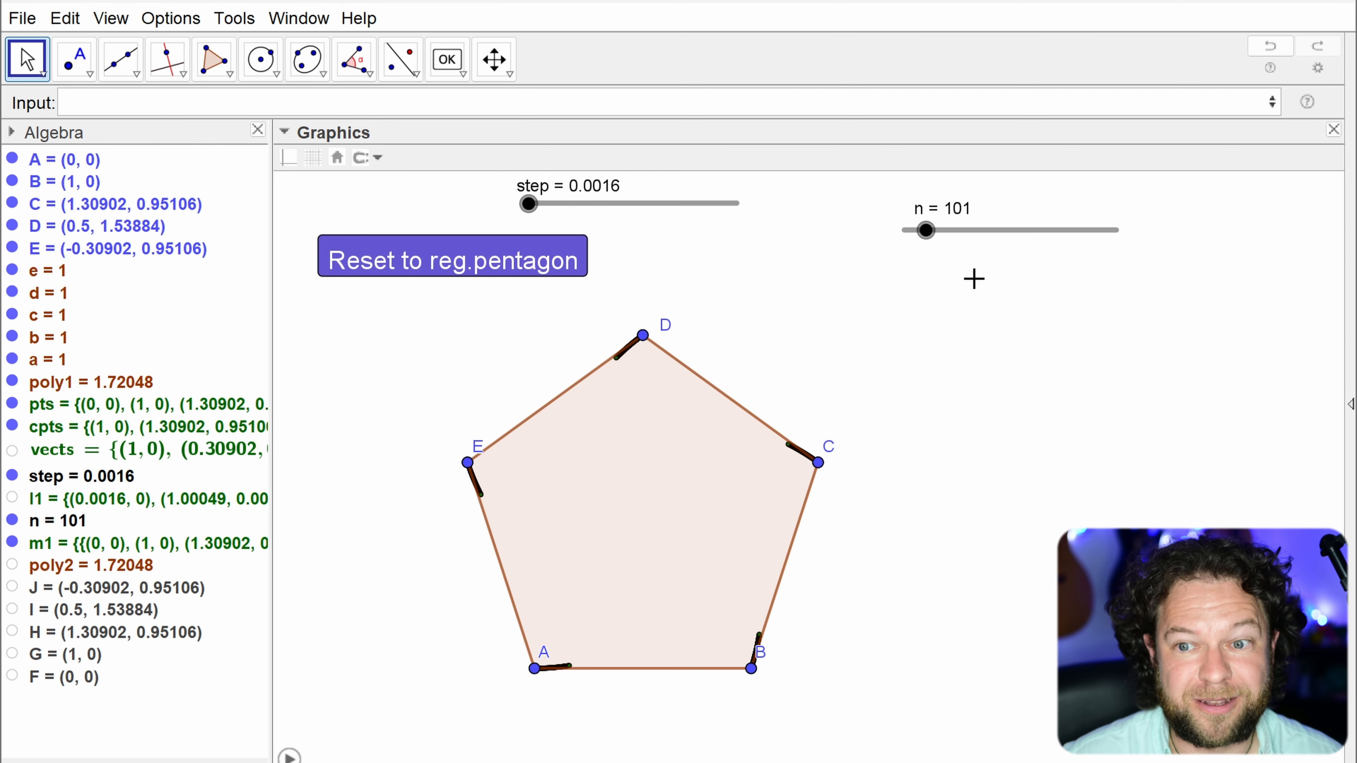
Step: Set the n slider to 151 so that only the beginnings of the pursuit curves are drawn
{"action": "left_click_drag", "start_coordinate": [928, 236], "coordinate": [978, 230]}
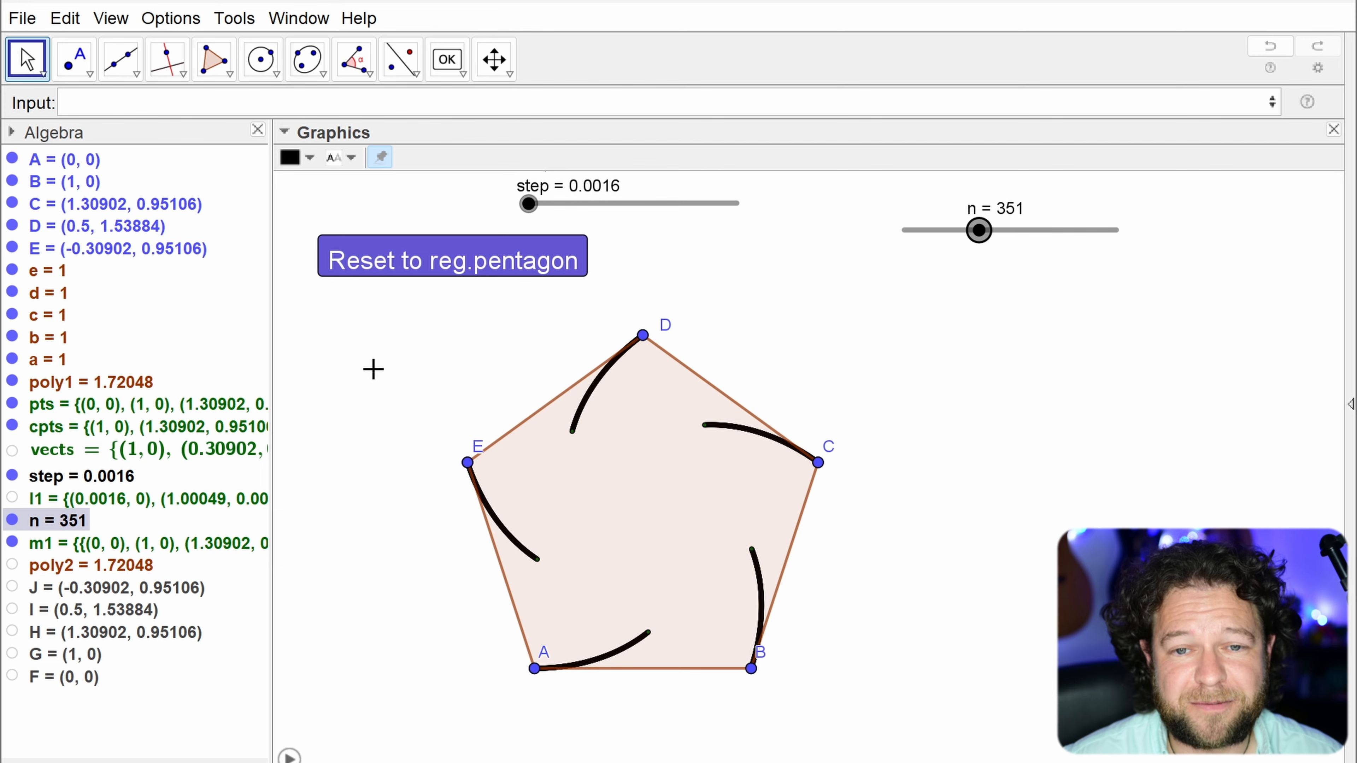
{"action": "left_click", "coordinate": [22, 18]}
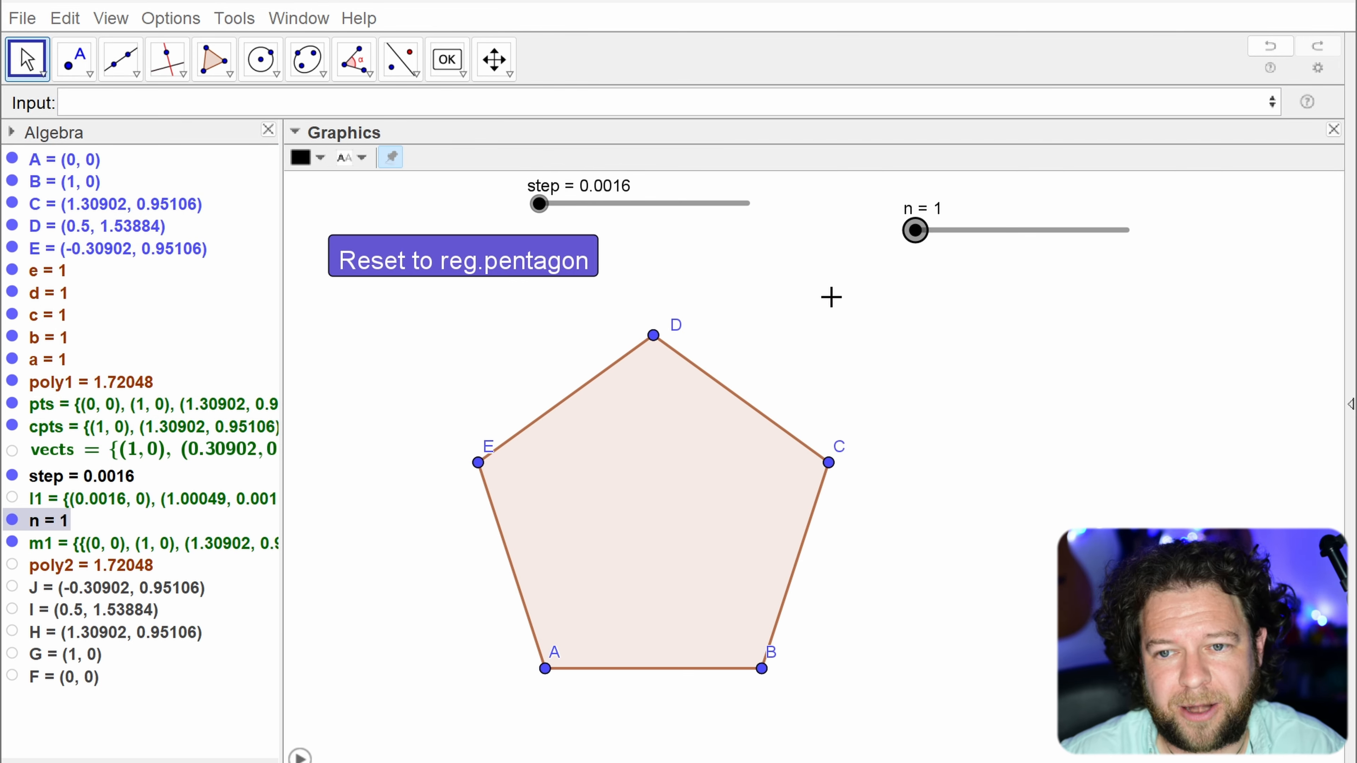
{"action": "left_click_drag", "start_coordinate": [913, 238], "coordinate": [947, 238]}
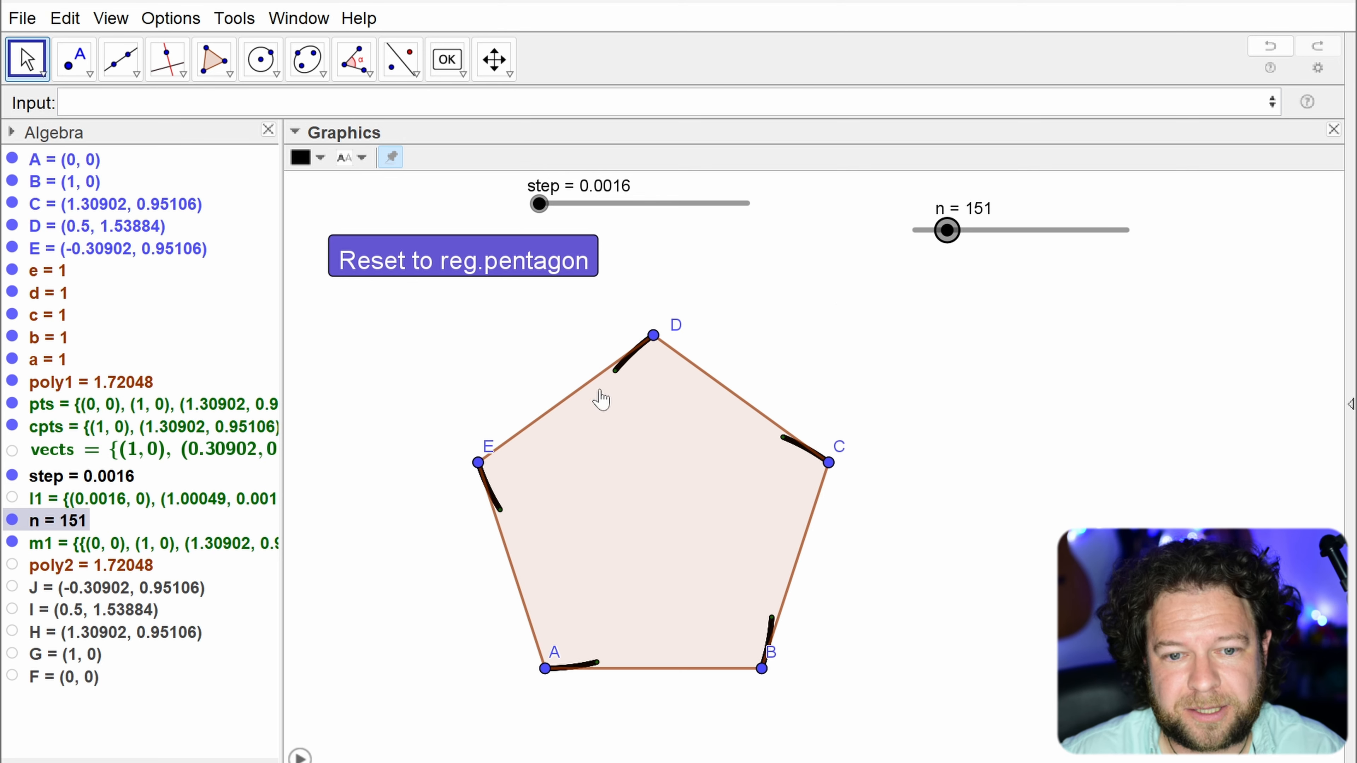
Step: Create a list of the curves' current end points with Last(m1)
{"action": "left_click", "coordinate": [240, 102]}
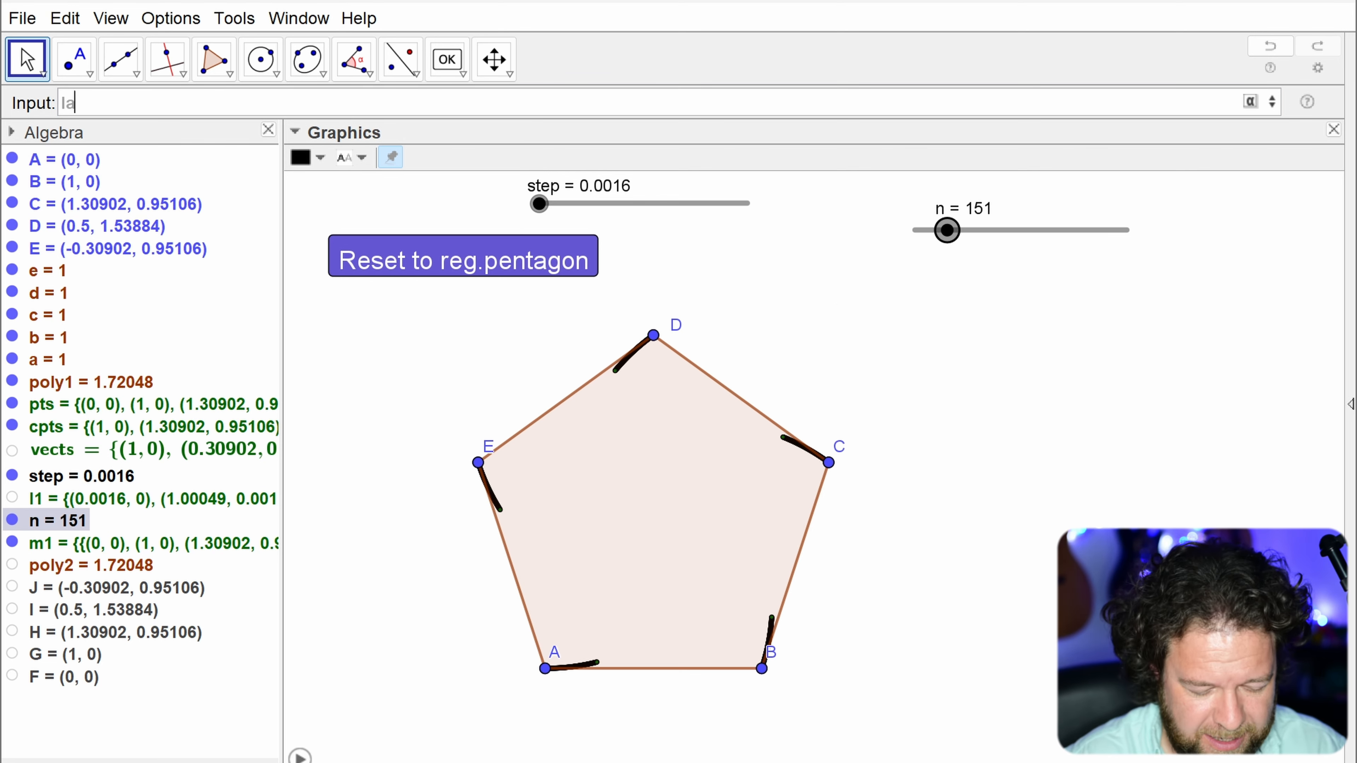
{"action": "type", "text": "Last"}
{"action": "key", "text": "Return"}
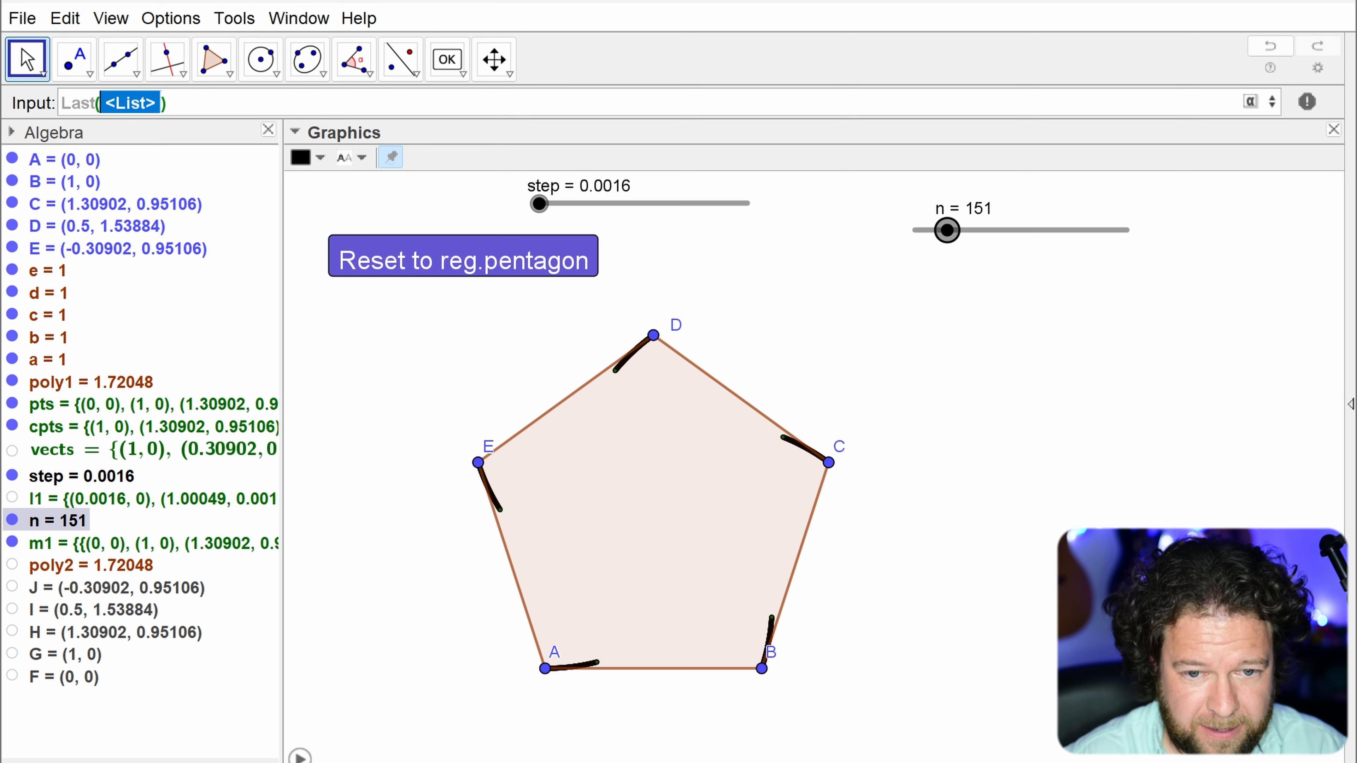
{"action": "type", "text": "m1"}
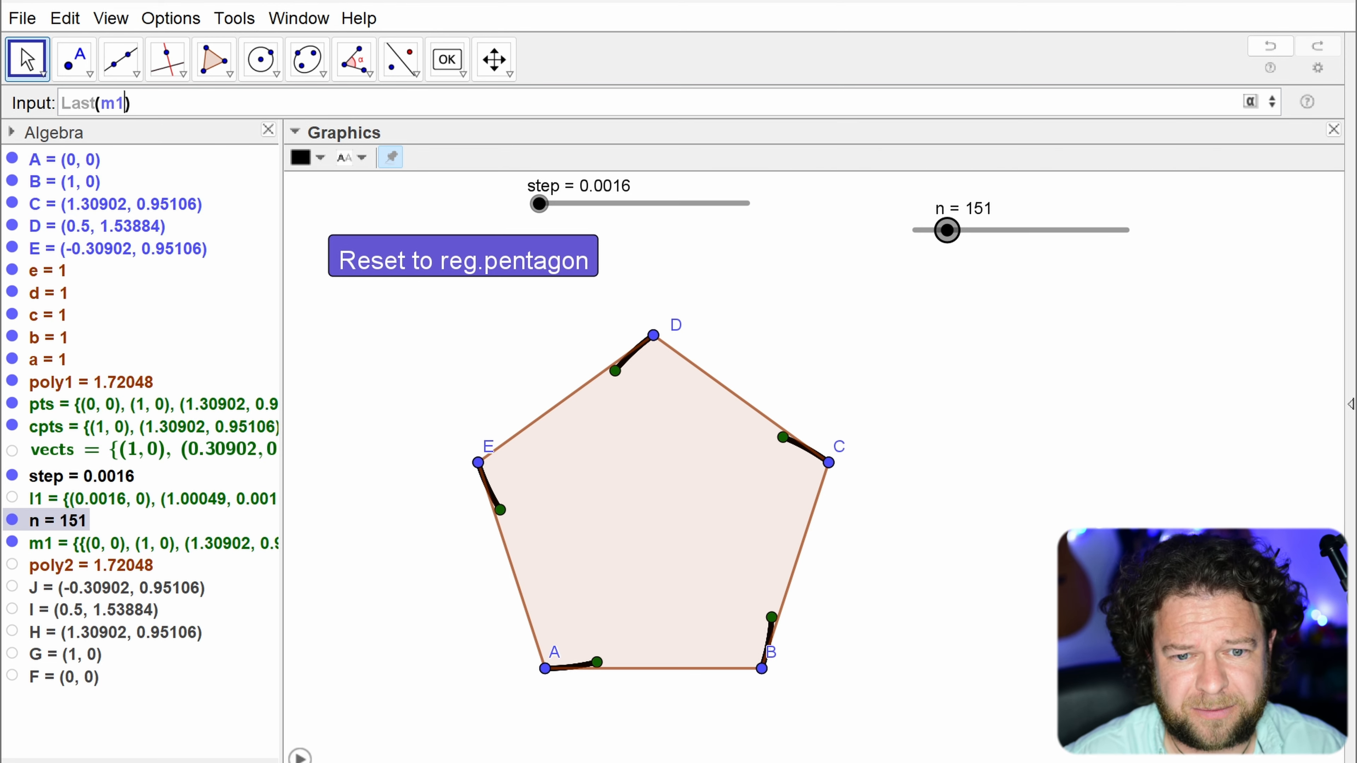
{"action": "key", "text": "Return"}
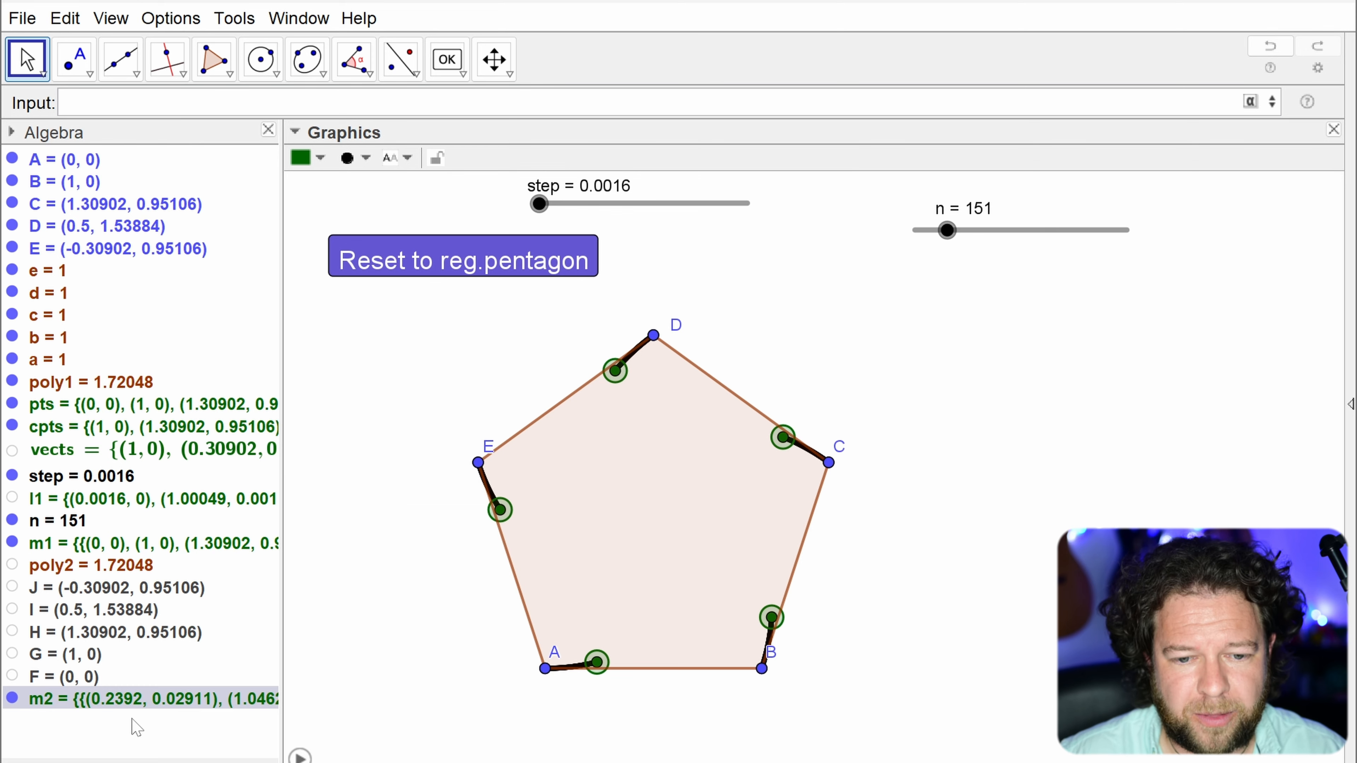
Step: Redefine list m2 as Flatten(Last(m1)) to get a plain list of the end points
{"action": "double_click", "coordinate": [513, 481]}
{"action": "key", "text": "Home"}
{"action": "type", "text": "flat"}
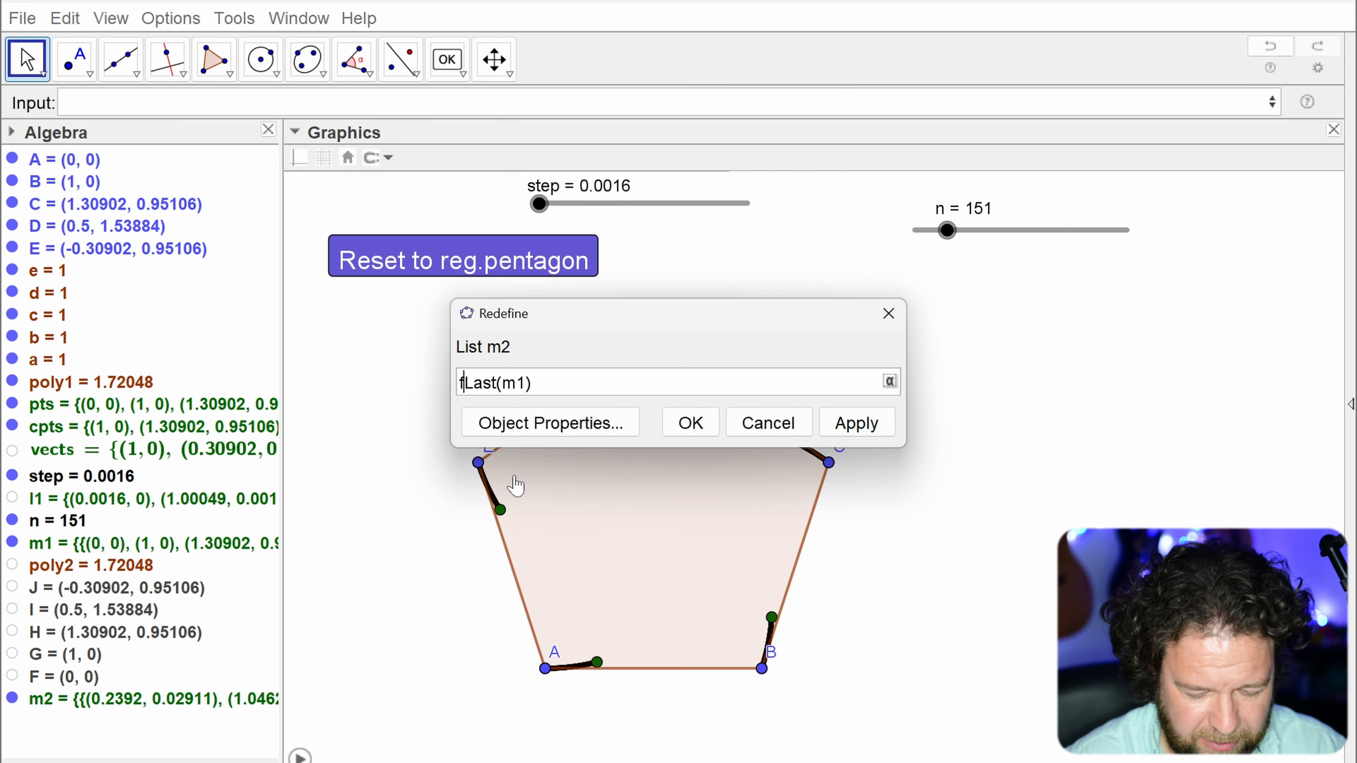
{"action": "type", "text": "ten("}
{"action": "key", "text": "End"}
{"action": "type", "text": ")"}
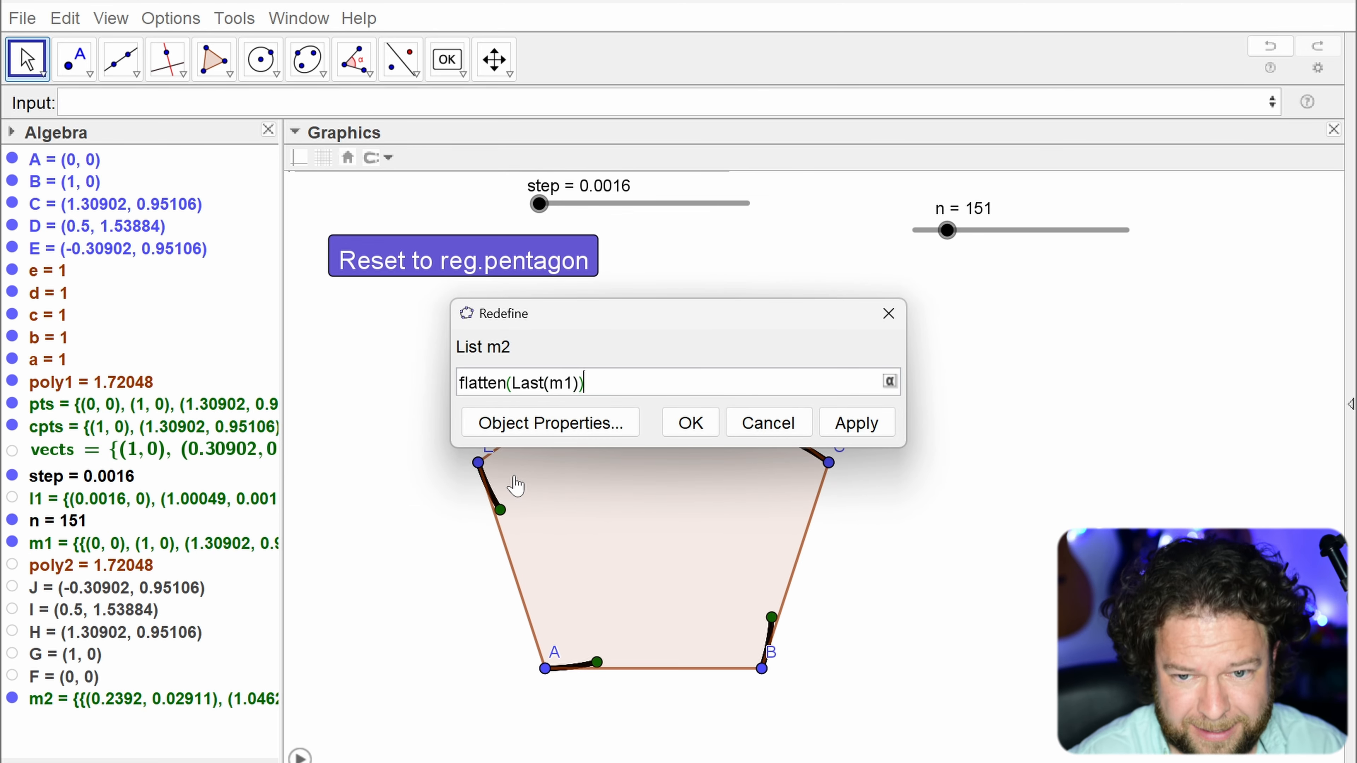
{"action": "key", "text": "Return"}
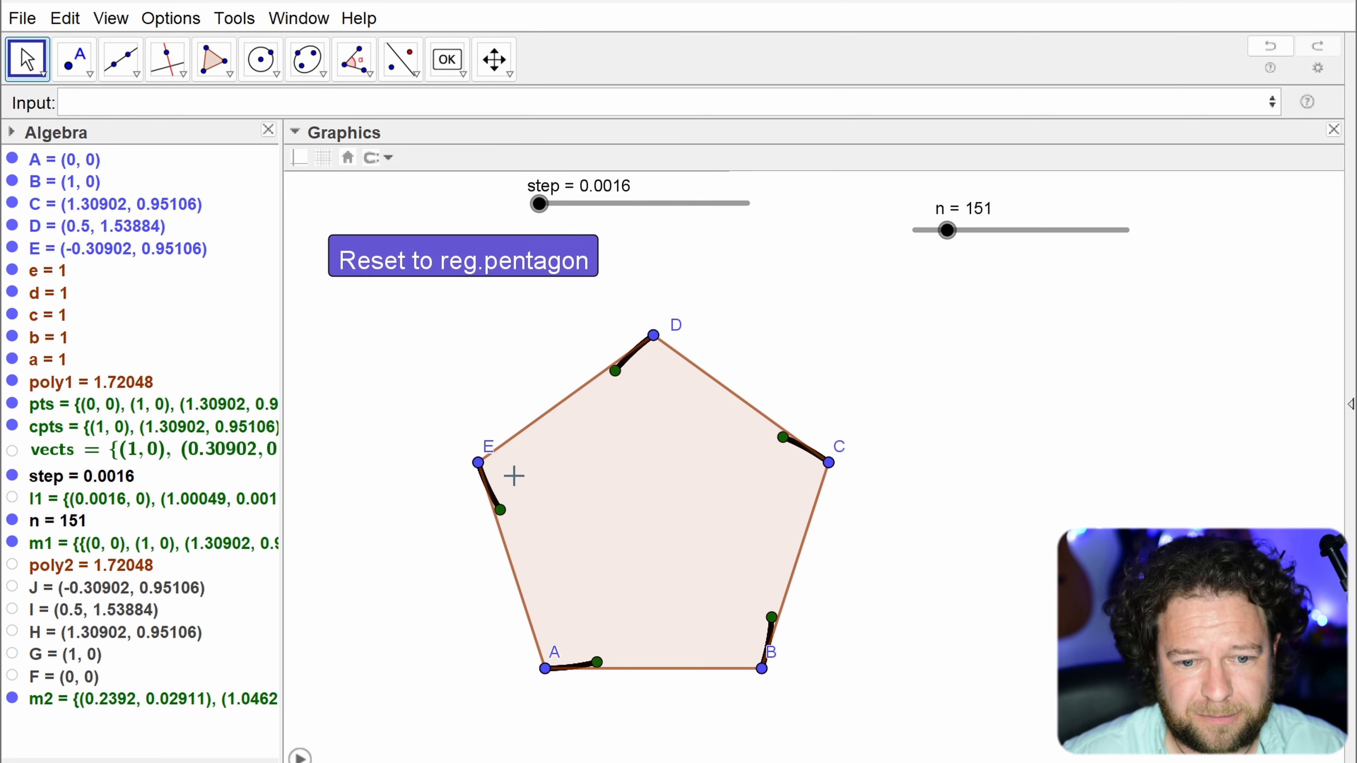
Step: Reuse the definition of vects to create the list Zip(UnitVector(Vector(P, Q)), P, m2, Q, cpts)
{"action": "double_click", "coordinate": [185, 456]}
{"action": "left_click_drag", "start_coordinate": [801, 383], "coordinate": [217, 398]}
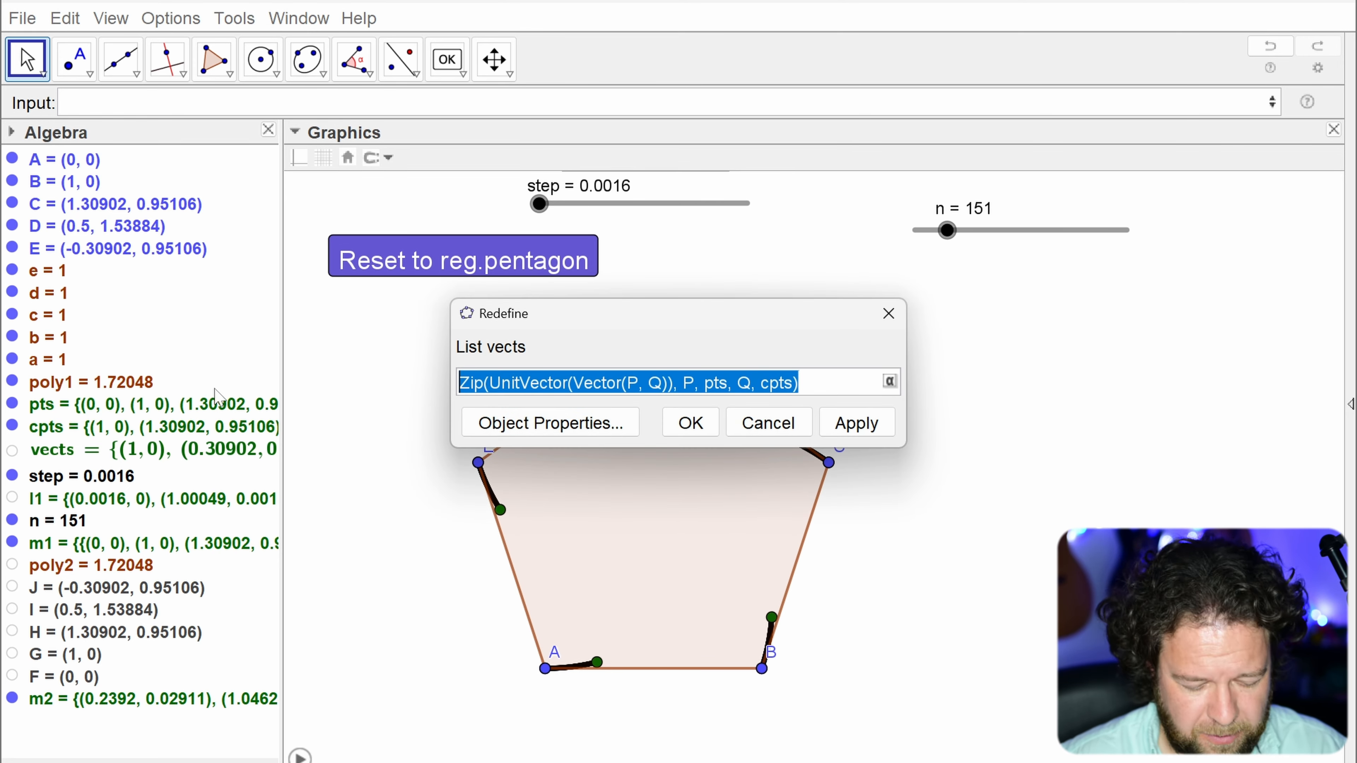
{"action": "key", "text": "ctrl+c"}
{"action": "left_click", "coordinate": [188, 105]}
{"action": "key", "text": "ctrl+v"}
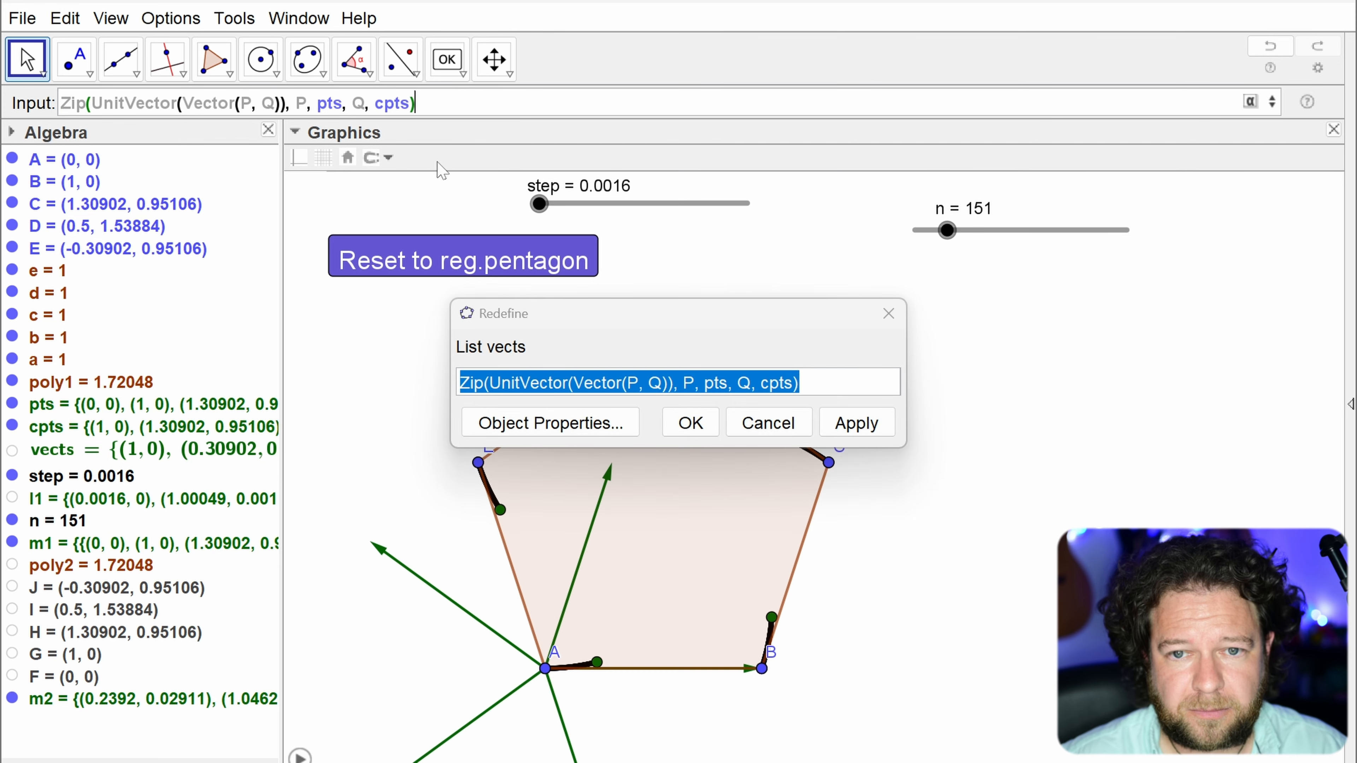
{"action": "double_click", "coordinate": [329, 103]}
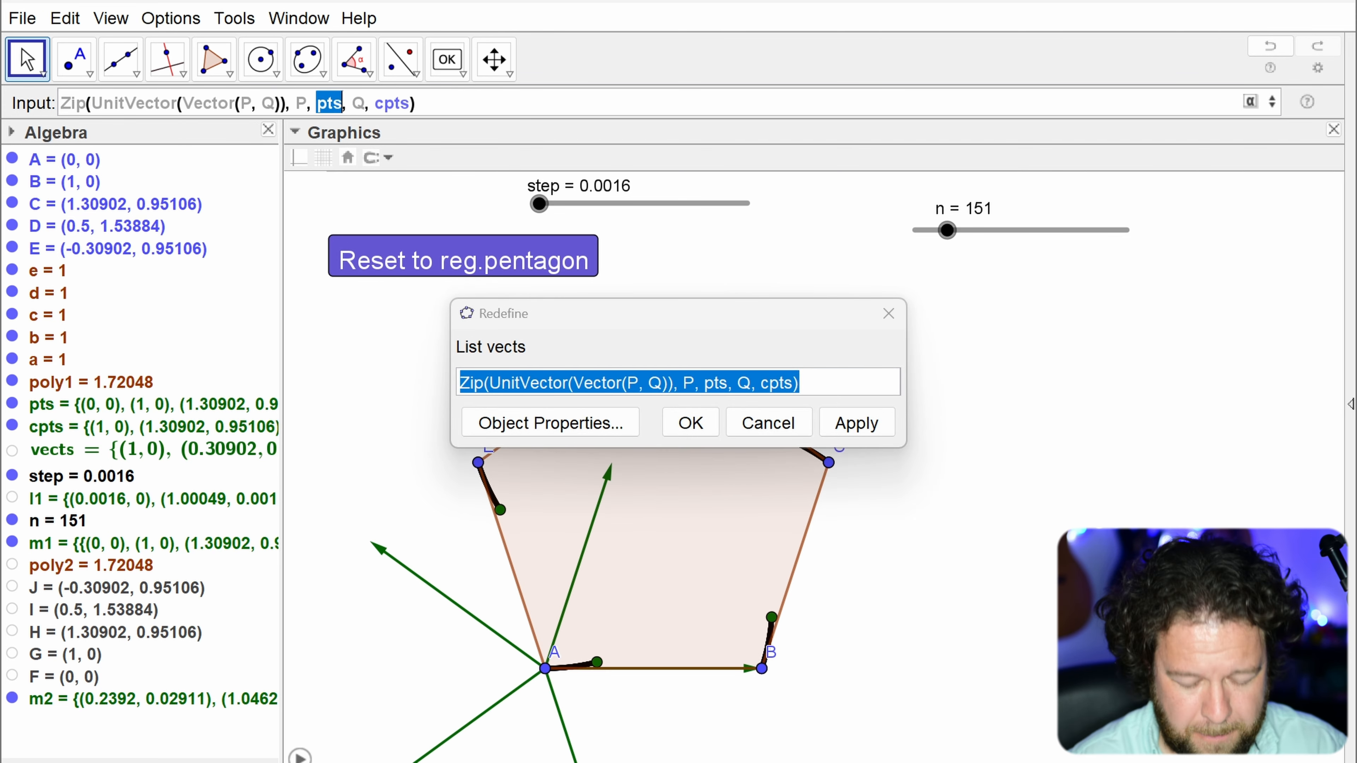
{"action": "type", "text": "m2"}
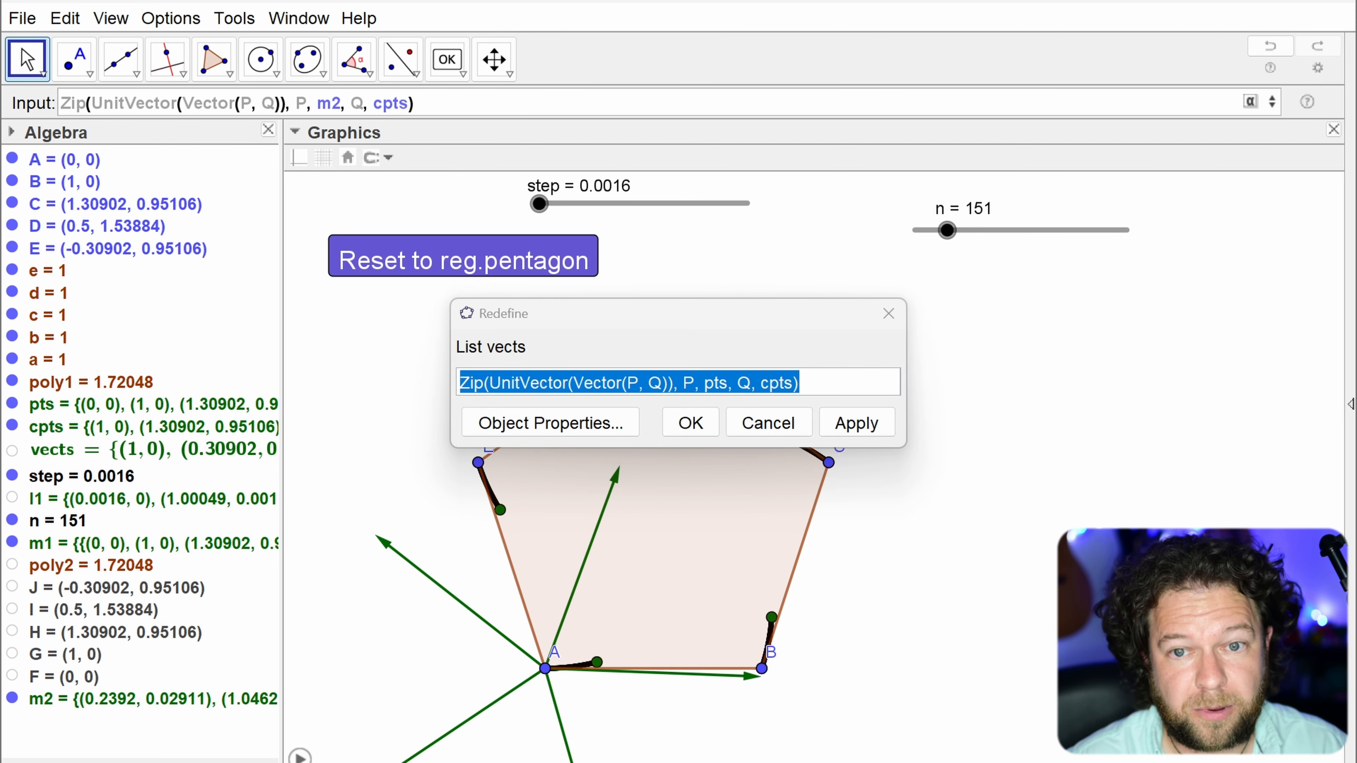
{"action": "key", "text": "Return"}
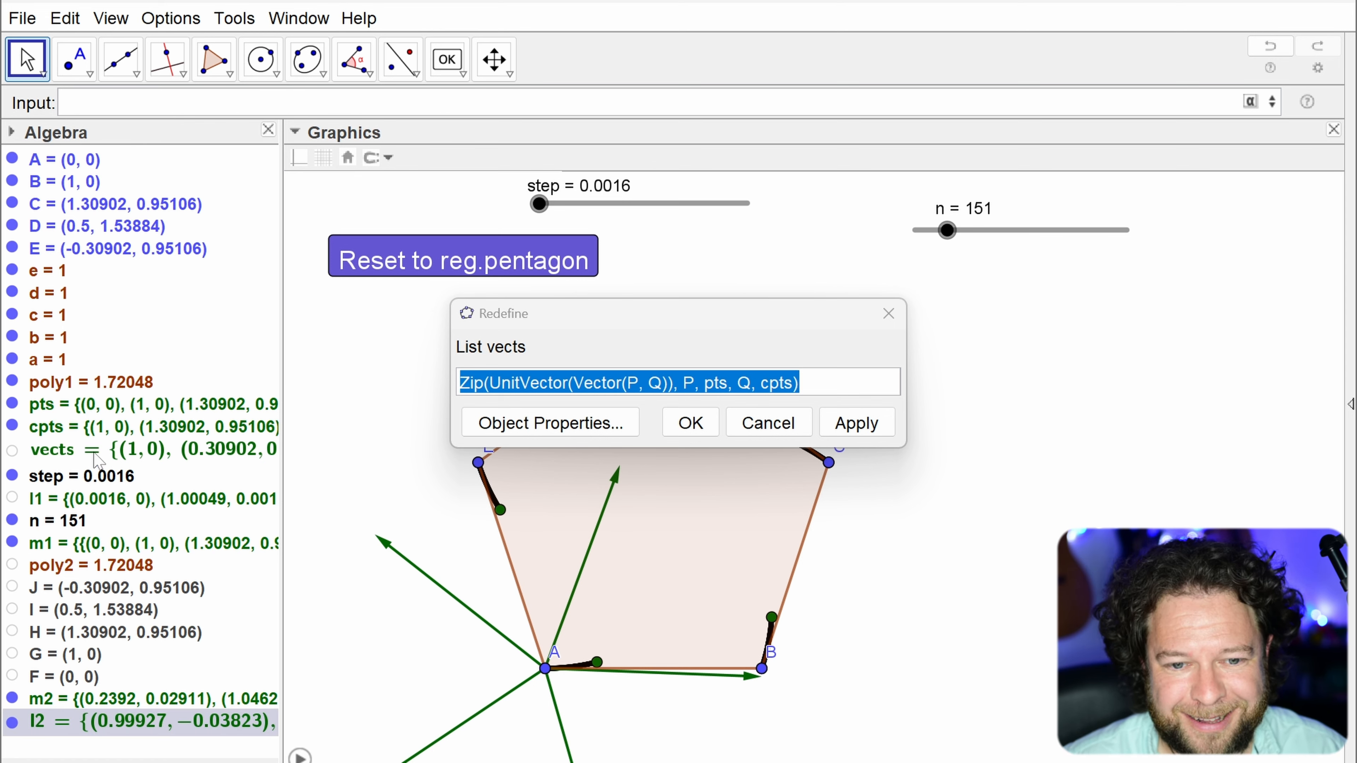
Step: Reuse the definition of cpts to create the shifted end-point list Flatten({Last(m2, Length(m2) - 1), Element(m2, 1)})
{"action": "left_click", "coordinate": [91, 427]}
{"action": "triple_click", "coordinate": [863, 374]}
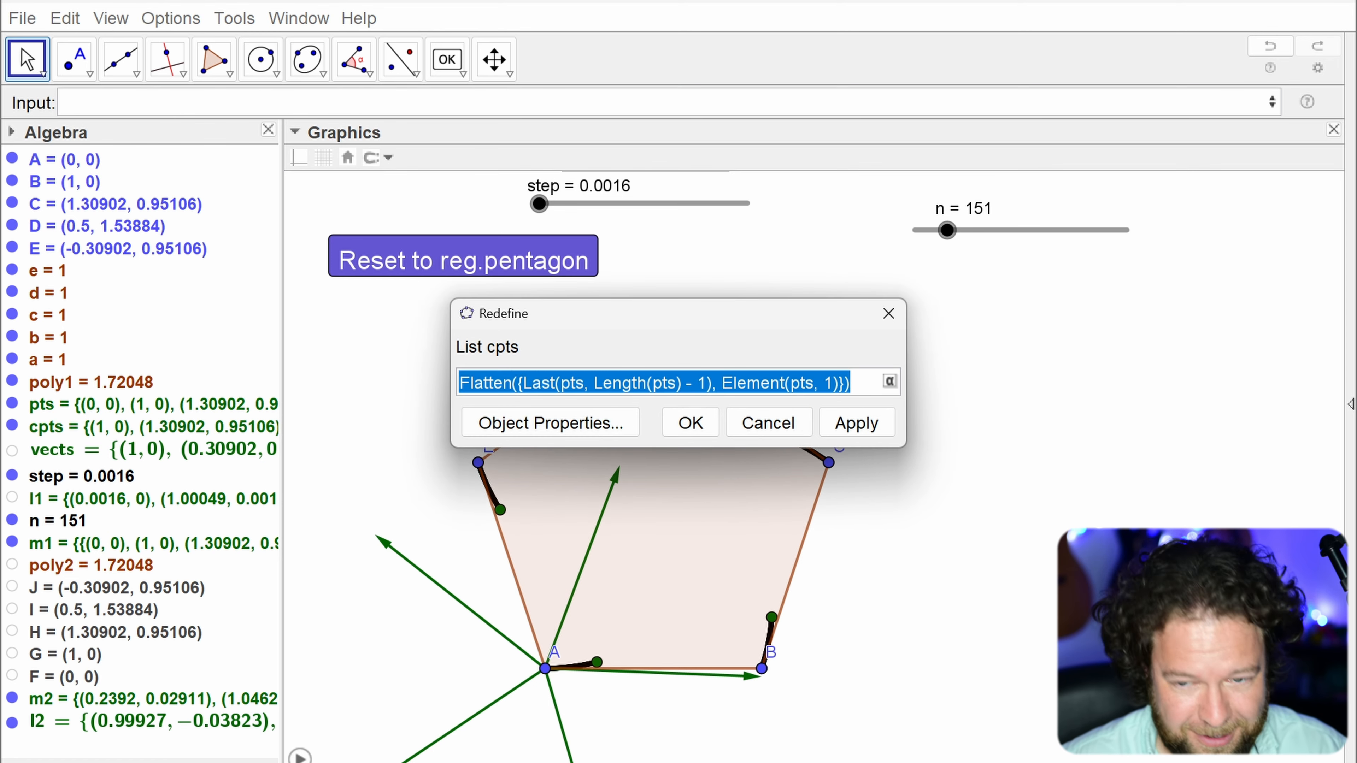
{"action": "left_click", "coordinate": [887, 313]}
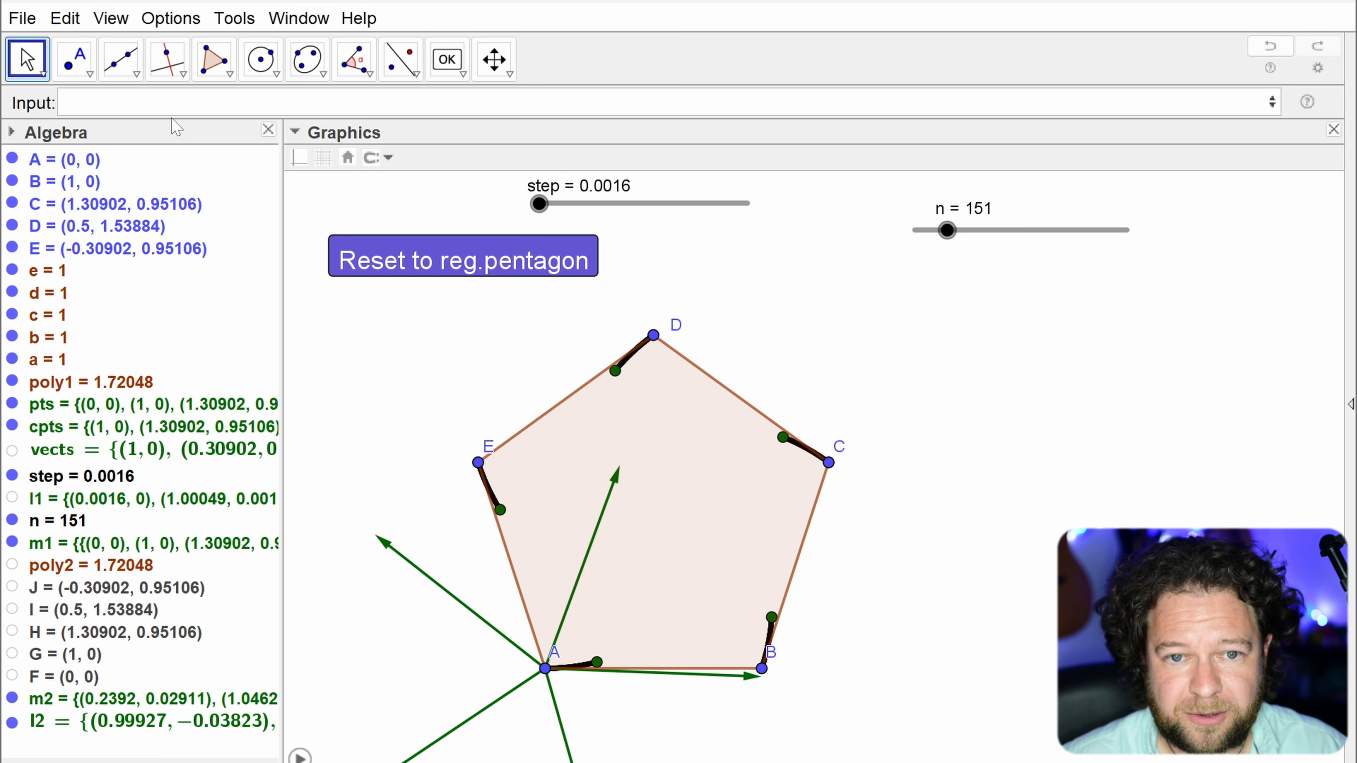
{"action": "left_click", "coordinate": [166, 102]}
{"action": "key", "text": "ctrl+v"}
{"action": "double_click", "coordinate": [180, 102]}
{"action": "type", "text": "m2"}
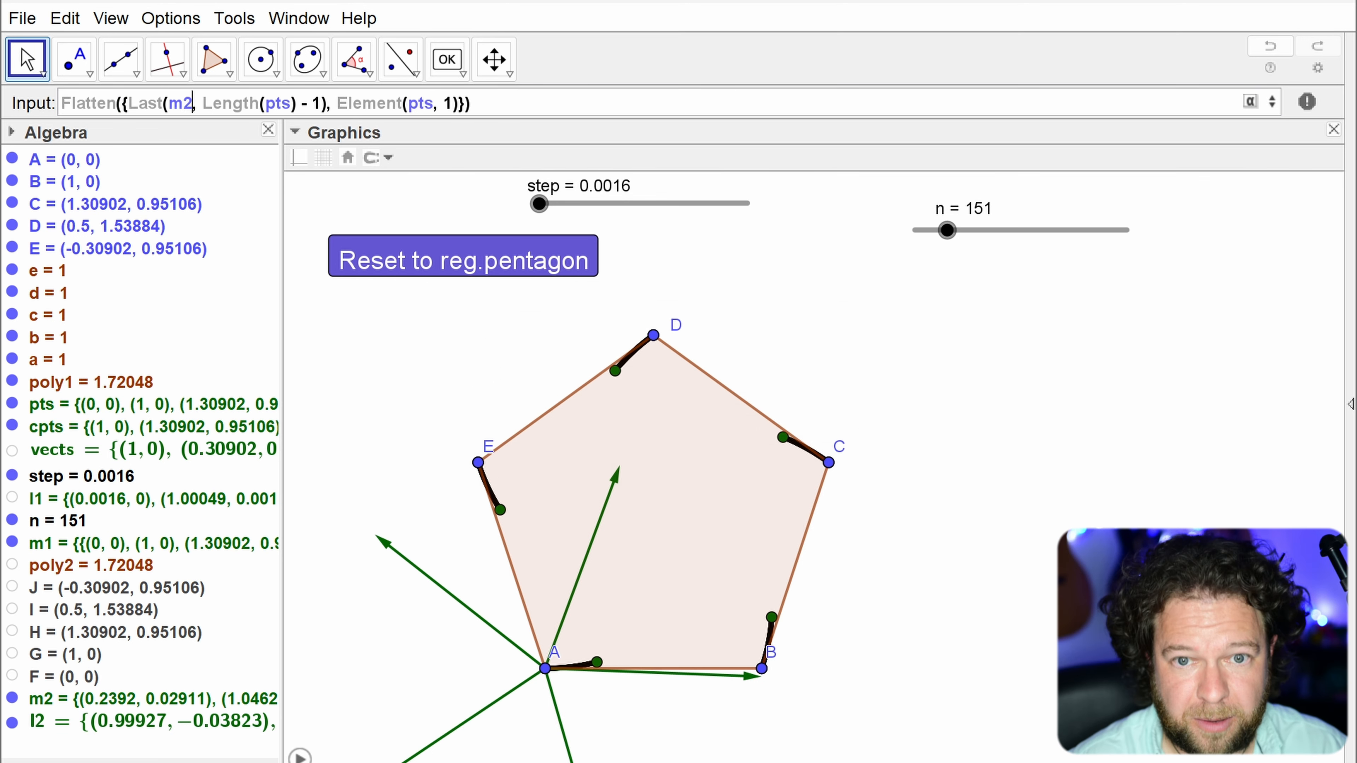
{"action": "key", "text": "Delete"}
{"action": "key", "text": "Delete"}
{"action": "key", "text": "Delete"}
{"action": "type", "text": "m2"}
{"action": "key", "text": "End"}
{"action": "key", "text": "Left"}
{"action": "key", "text": "Left"}
{"action": "key", "text": "Left"}
{"action": "key", "text": "BackSpace"}
{"action": "key", "text": "BackSpace"}
{"action": "key", "text": "BackSpace"}
{"action": "type", "text": "m2"}
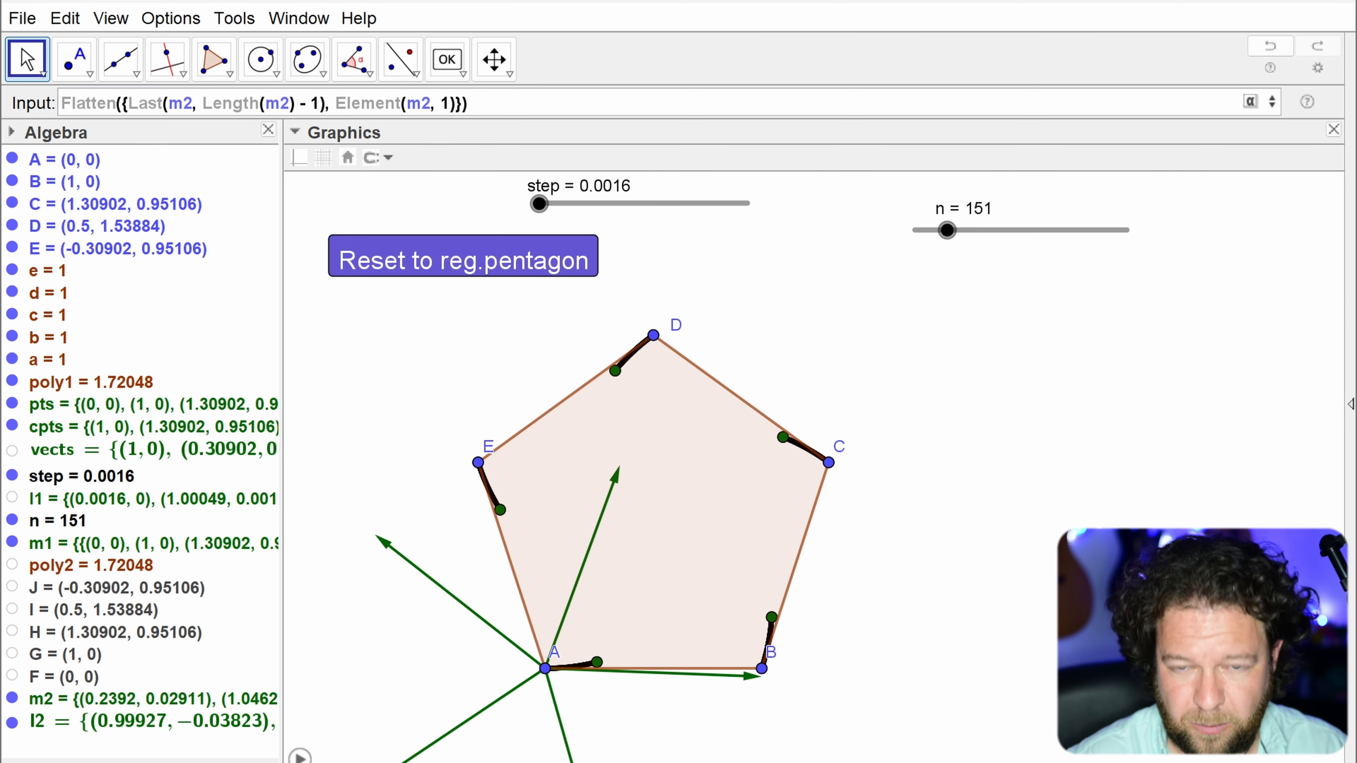
{"action": "key", "text": "Return"}
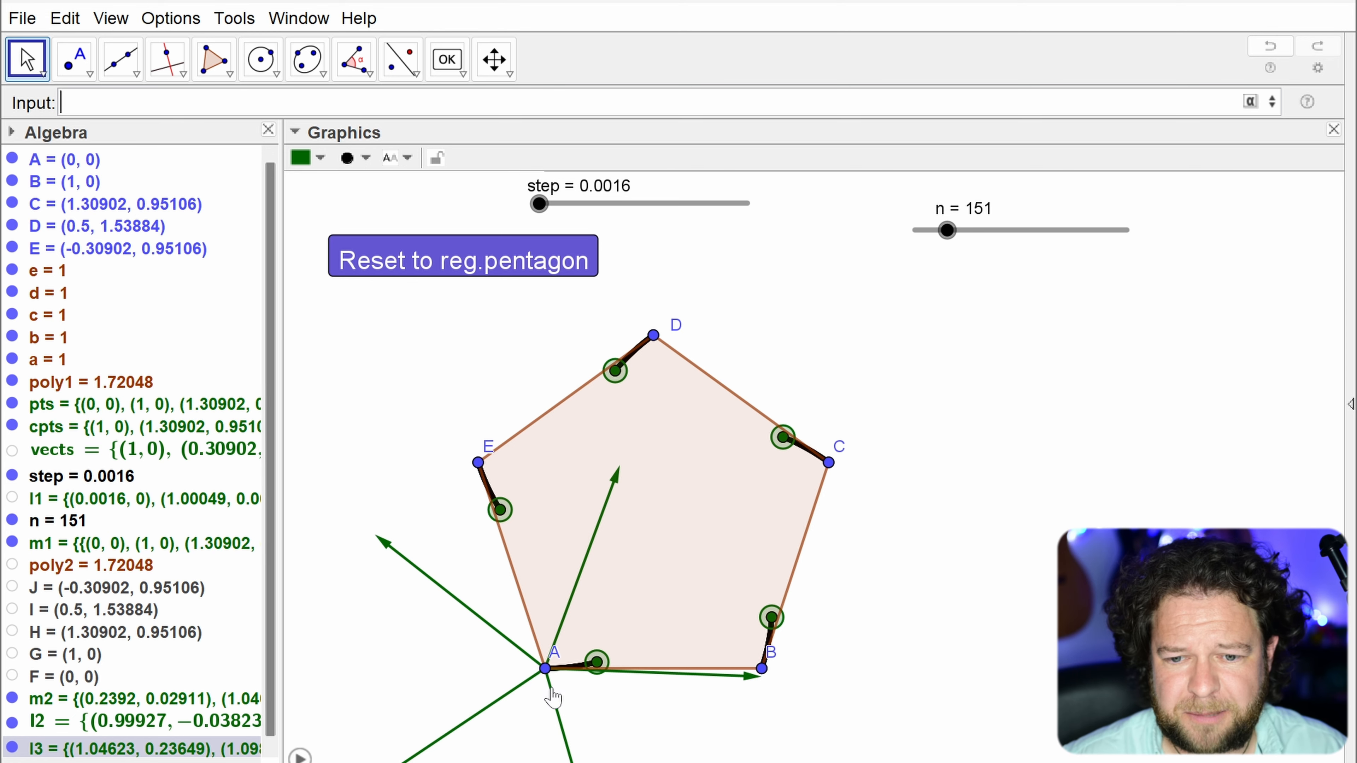
Step: Hide lists l2 and l3, and redefine l2 to use l3 in place of cpts
{"action": "left_click", "coordinate": [11, 723]}
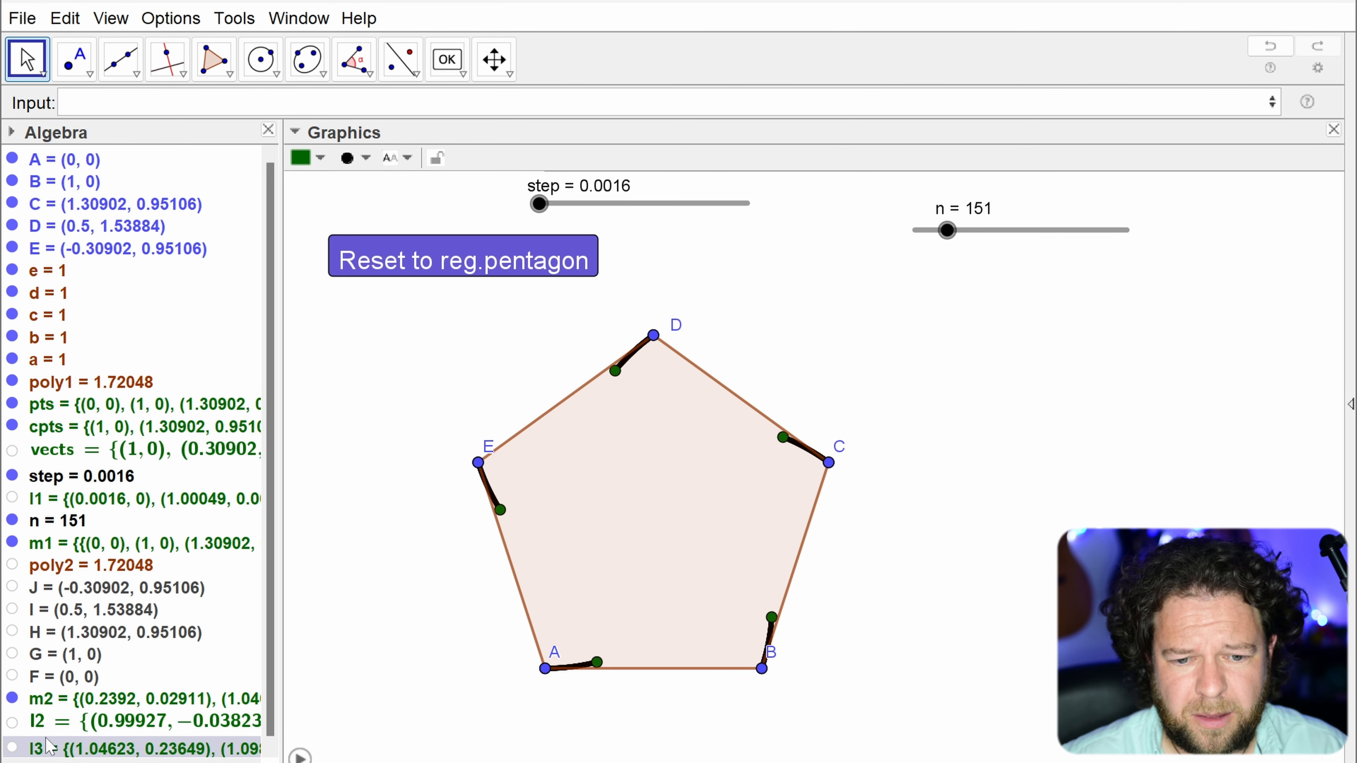
{"action": "double_click", "coordinate": [140, 724]}
{"action": "double_click", "coordinate": [782, 382]}
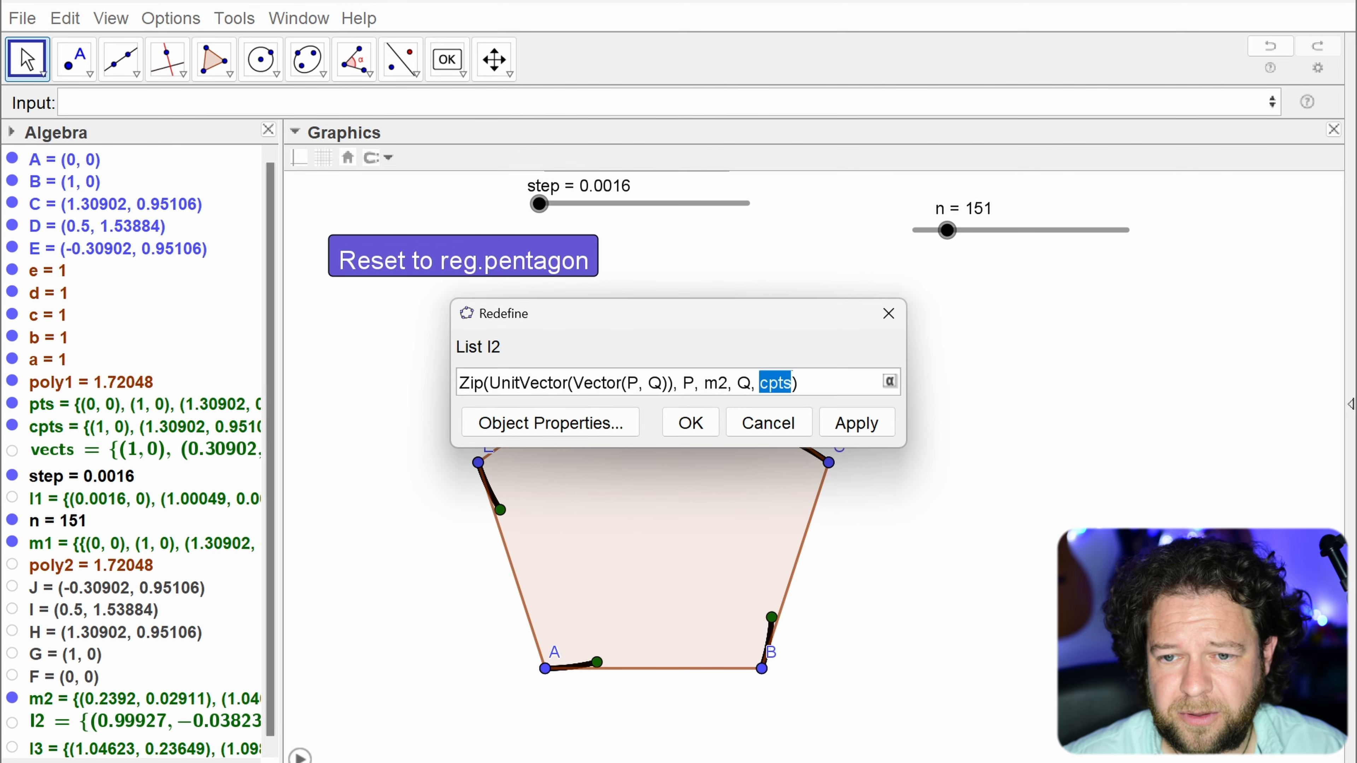
{"action": "type", "text": "l3"}
{"action": "key", "text": "Return"}
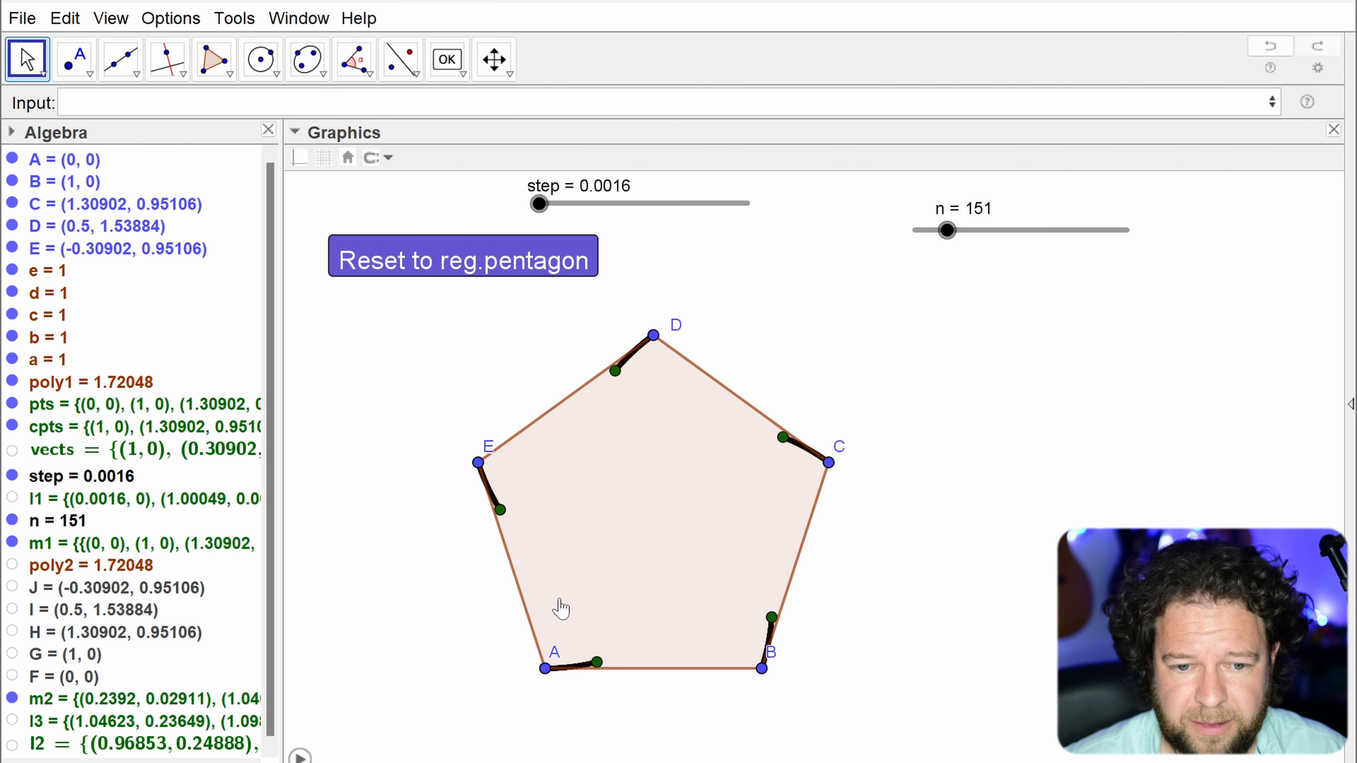
{"action": "left_click", "coordinate": [13, 744]}
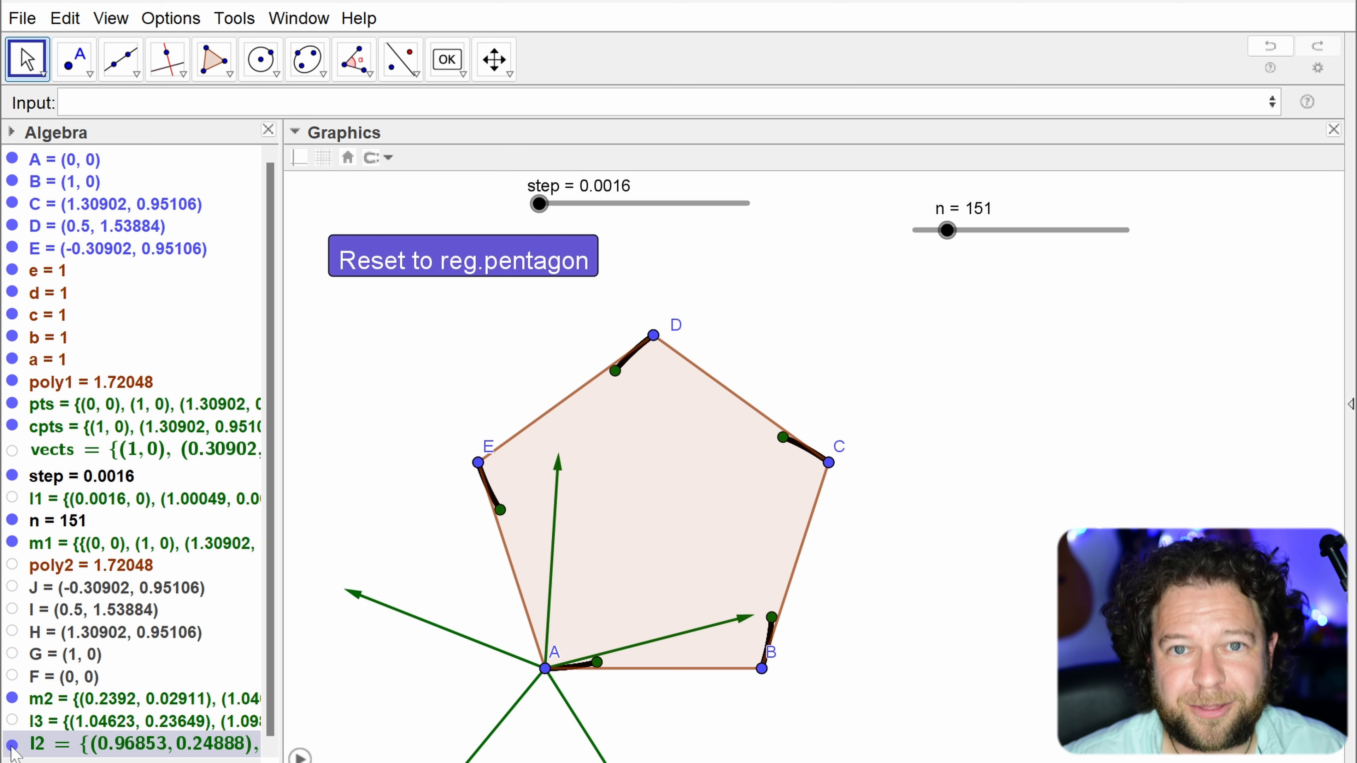
{"action": "left_click", "coordinate": [12, 745]}
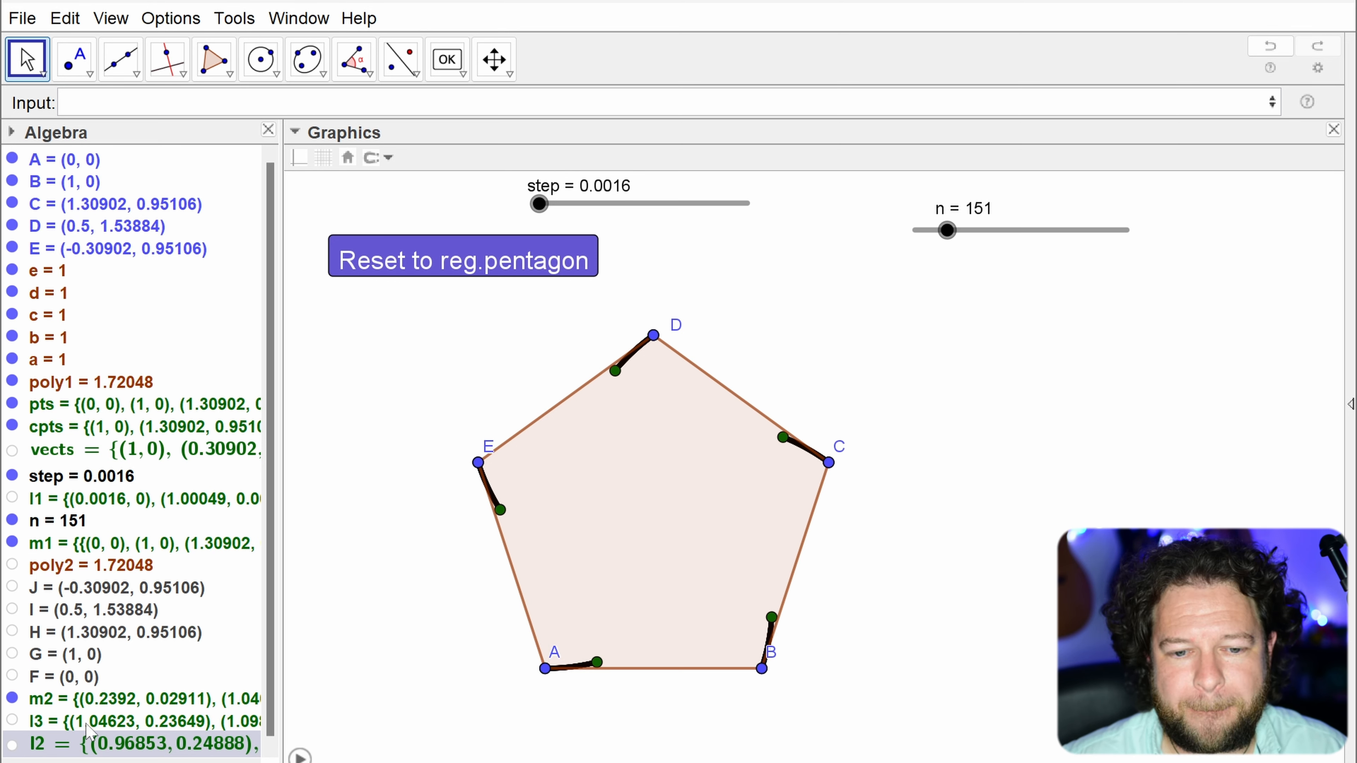
Step: Redefine l2 as Zip(Vector(P, P + UnitVector(Vector(P, Q))), P, m2, Q, l3) so that each vector starts at its curve's end point
{"action": "double_click", "coordinate": [96, 744]}
{"action": "left_click", "coordinate": [488, 382]}
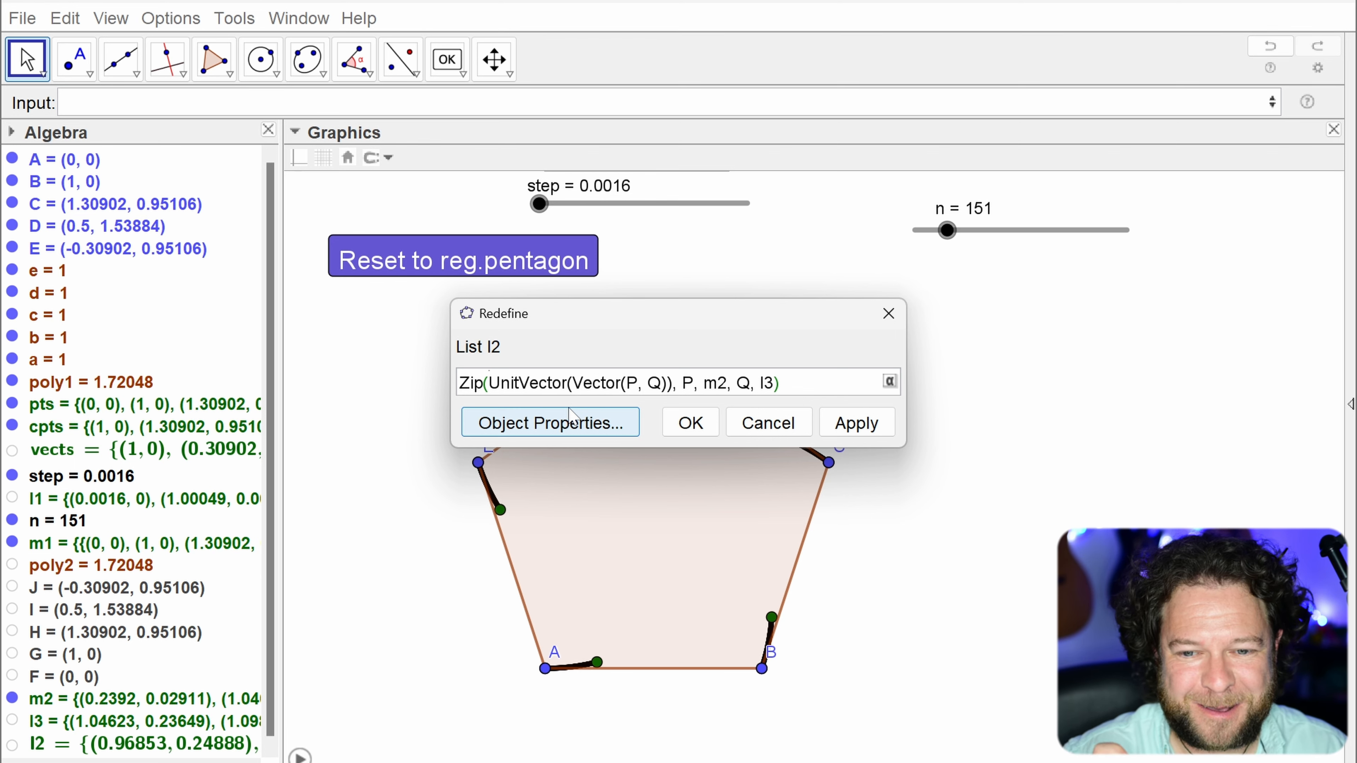
{"action": "type", "text": "P+"}
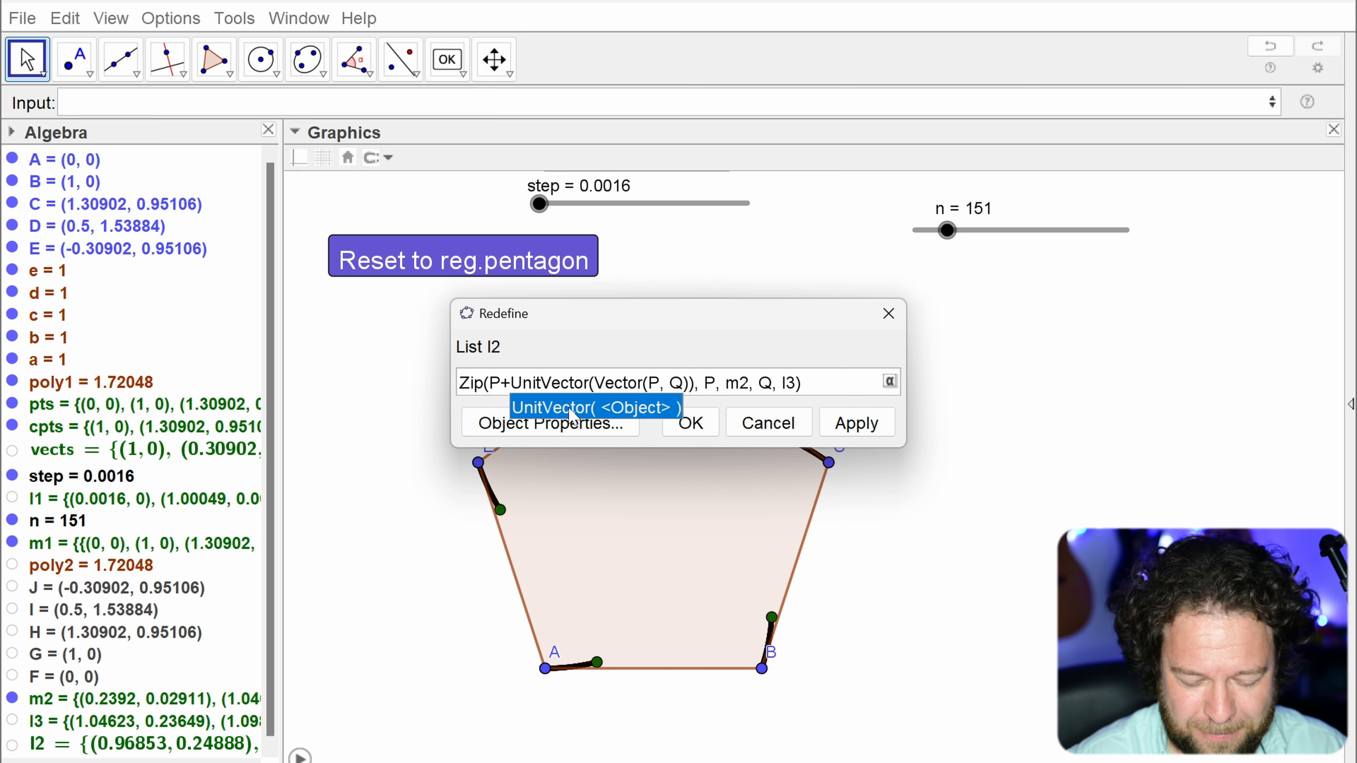
{"action": "key", "text": "BackSpace"}
{"action": "key", "text": "BackSpace"}
{"action": "type", "text": "vector("}
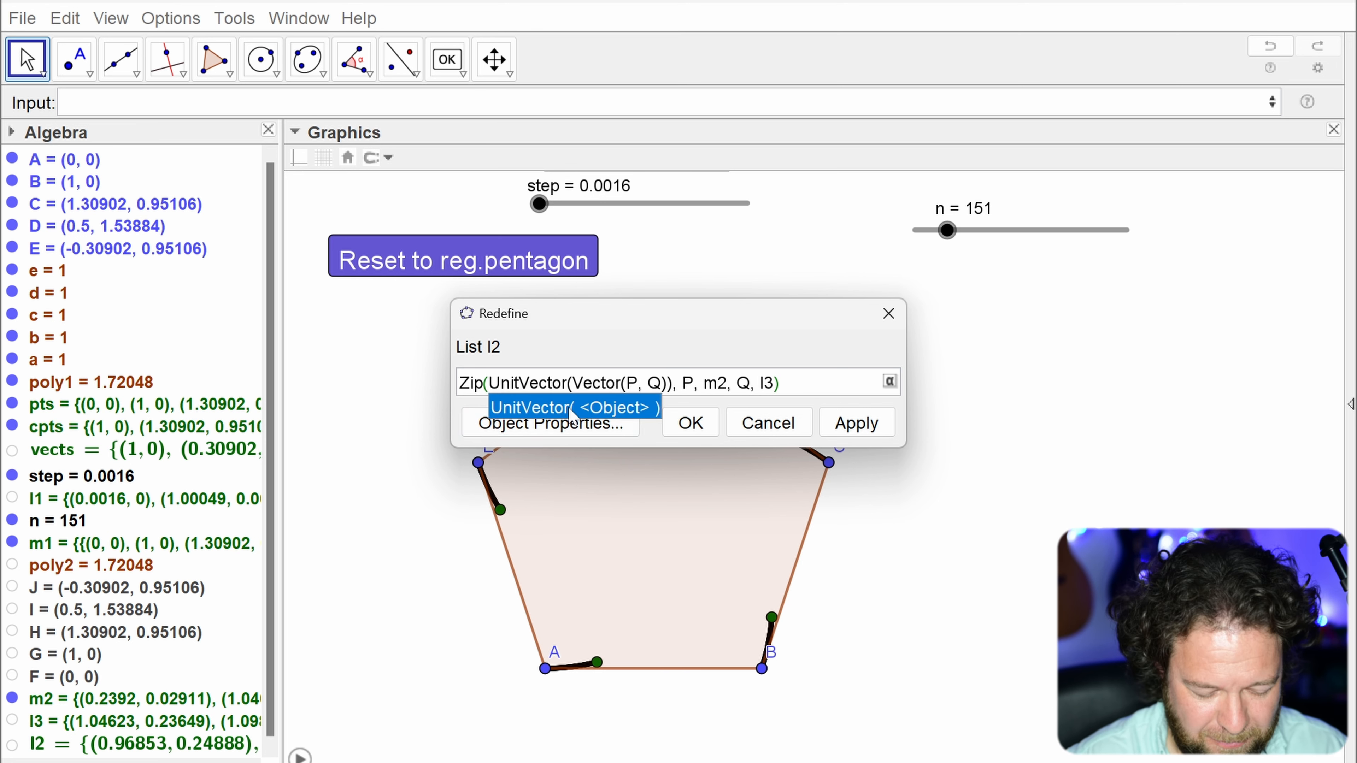
{"action": "type", "text": "P,P+"}
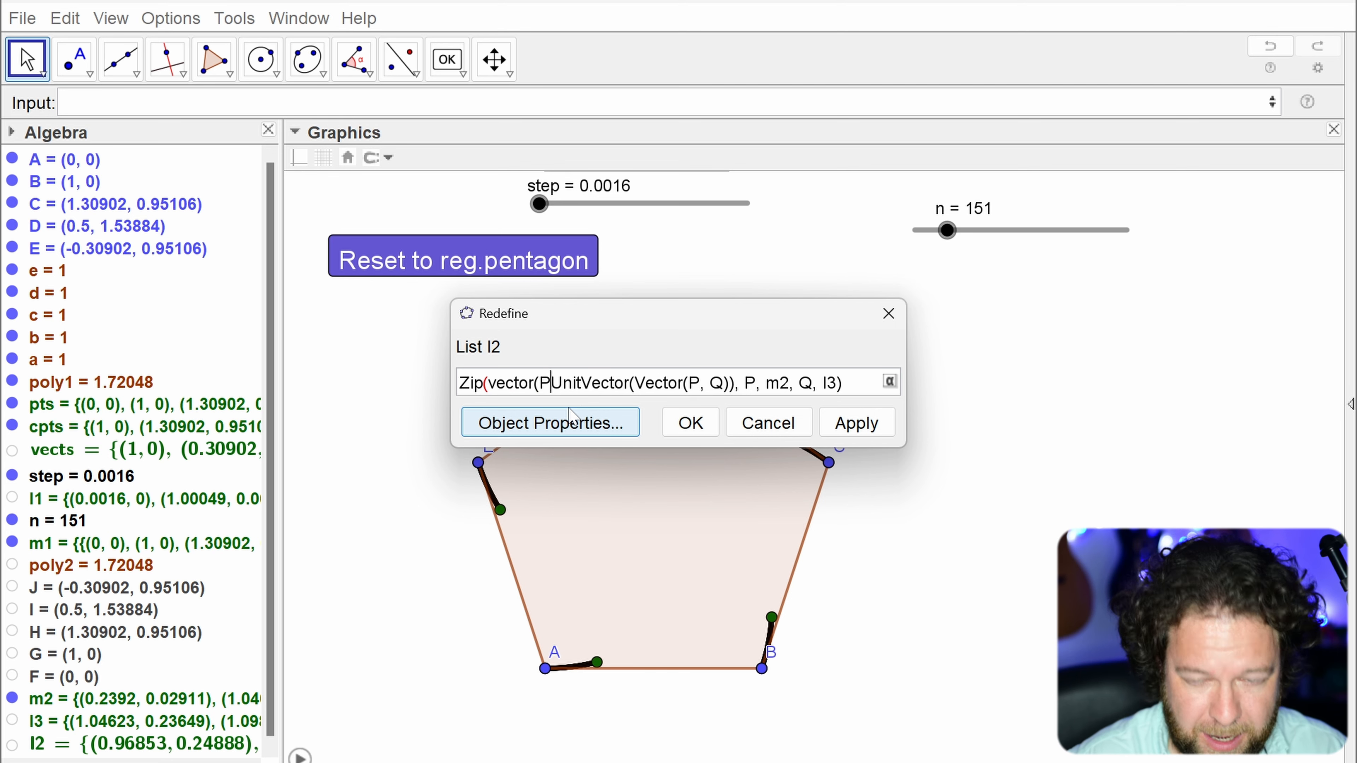
{"action": "key", "text": "Right"}
{"action": "key", "text": "Right"}
{"action": "key", "text": "Right"}
{"action": "key", "text": "Right"}
{"action": "key", "text": "Right"}
{"action": "key", "text": "Right"}
{"action": "key", "text": "Right"}
{"action": "key", "text": "Right"}
{"action": "key", "text": "Right"}
{"action": "key", "text": "Right"}
{"action": "key", "text": "Right"}
{"action": "key", "text": "Right"}
{"action": "key", "text": "Right"}
{"action": "key", "text": "Right"}
{"action": "key", "text": "Right"}
{"action": "key", "text": "Right"}
{"action": "key", "text": "Right"}
{"action": "key", "text": "Right"}
{"action": "key", "text": "Right"}
{"action": "key", "text": "Right"}
{"action": "key", "text": "Right"}
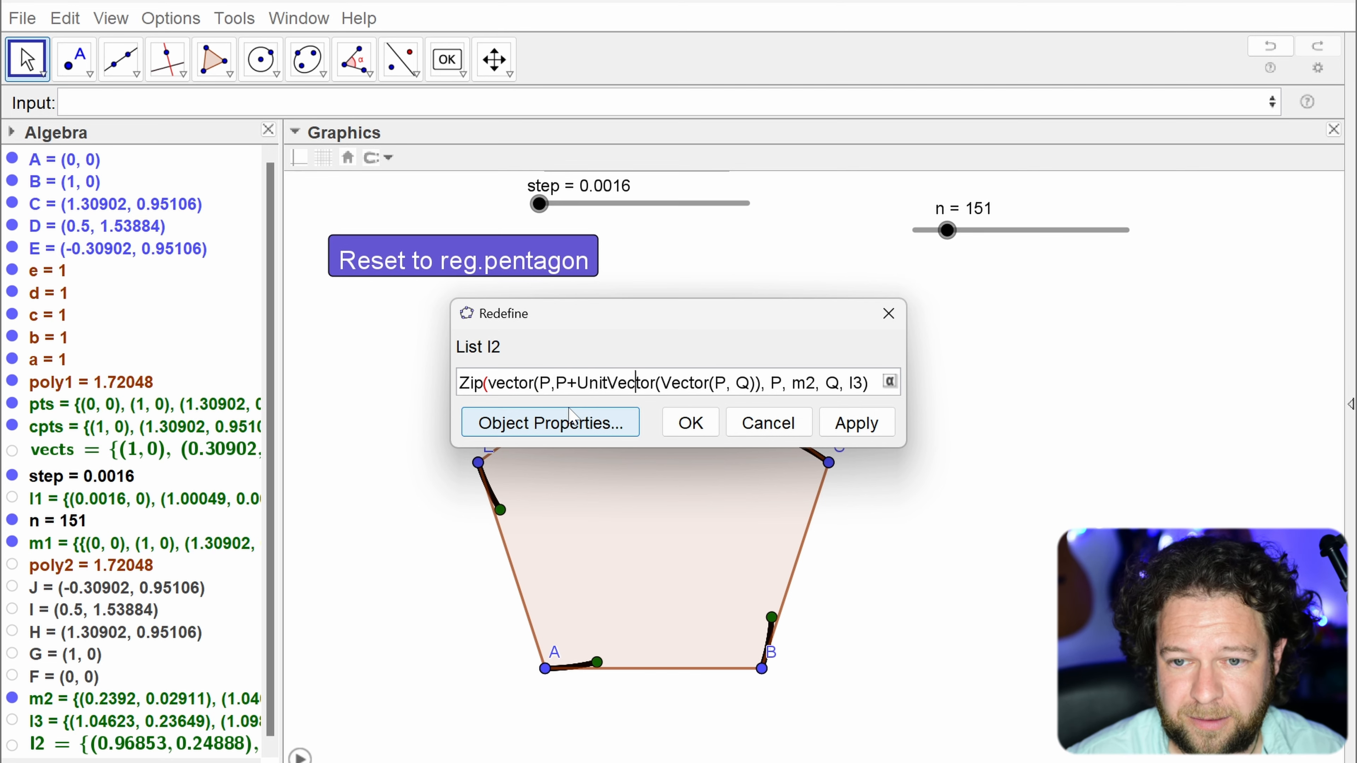
{"action": "type", "text": ")"}
{"action": "key", "text": "Return"}
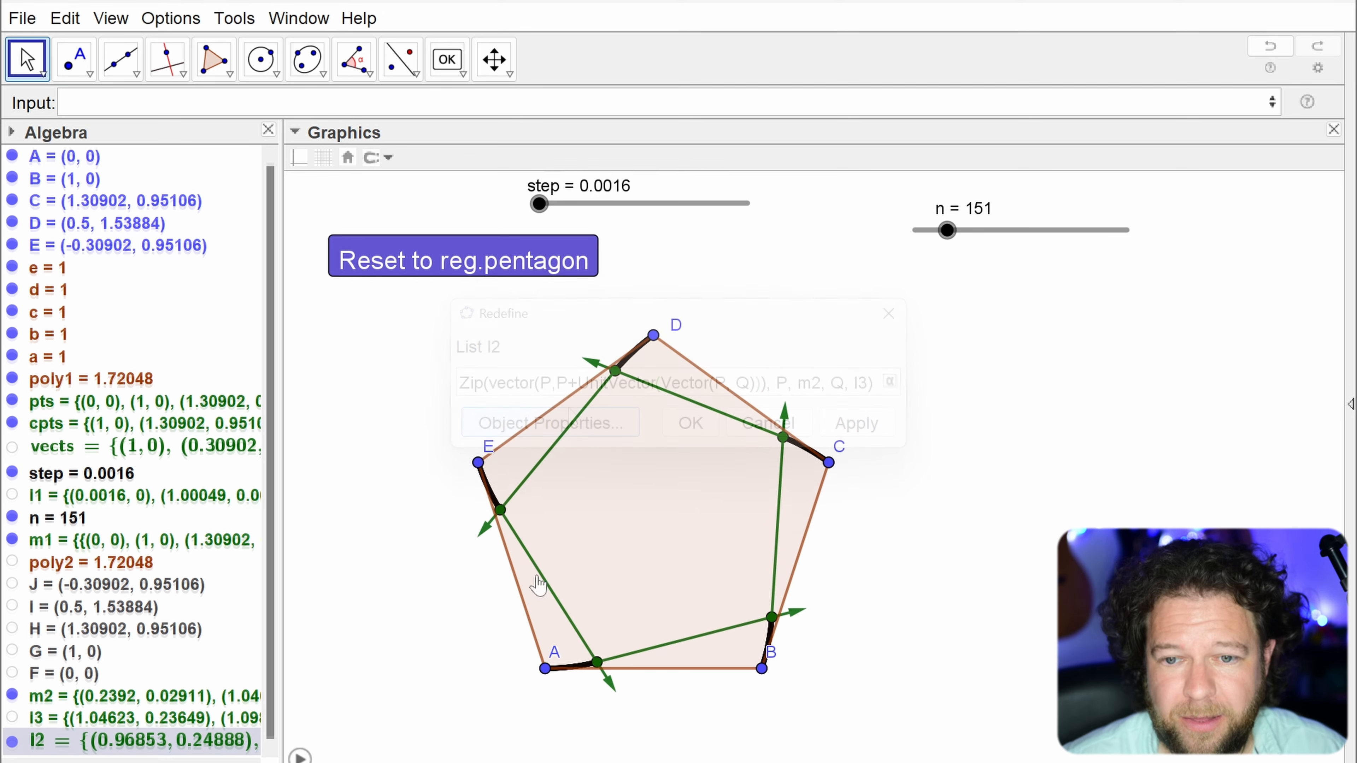
Step: Shorten the vectors in l2 by multiplying UnitVector by 1/5, and set n to 386
{"action": "double_click", "coordinate": [94, 748]}
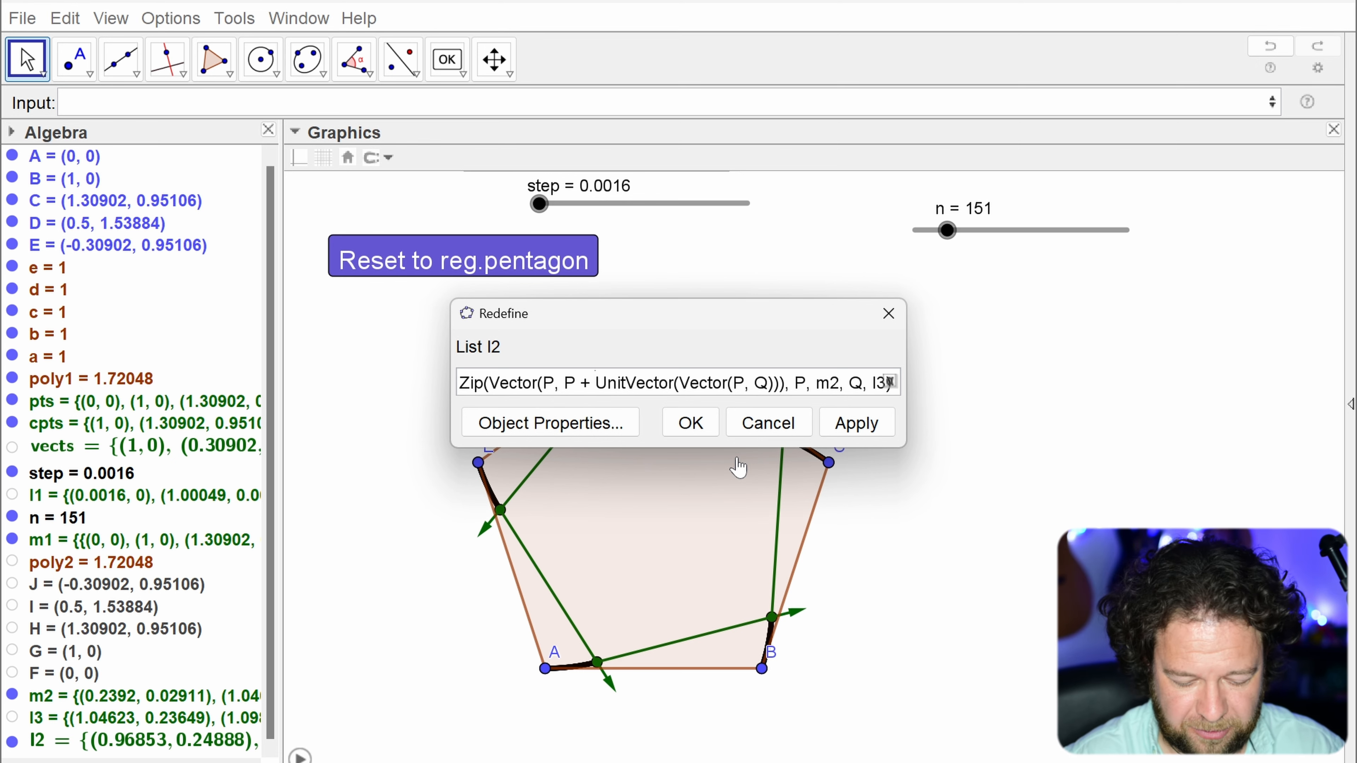
{"action": "type", "text": "1/5"}
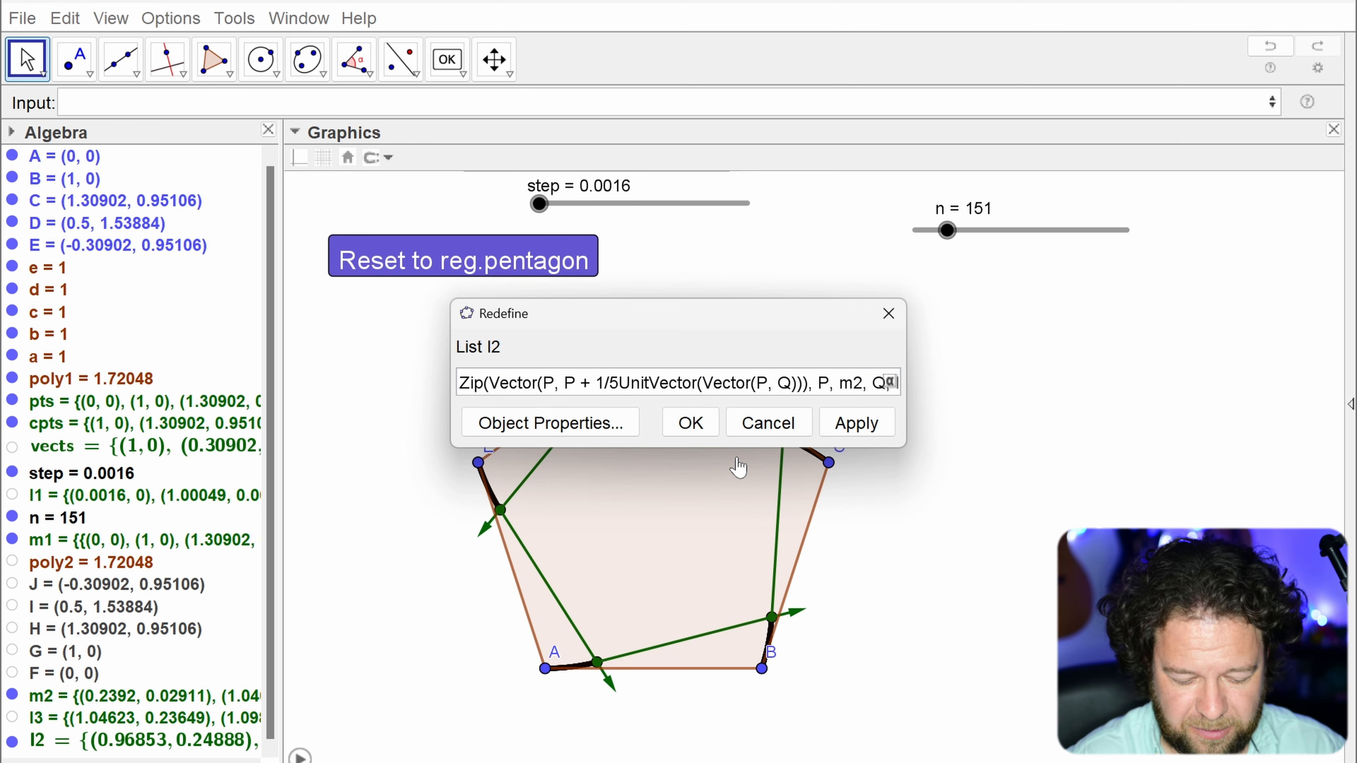
{"action": "type", "text": "*"}
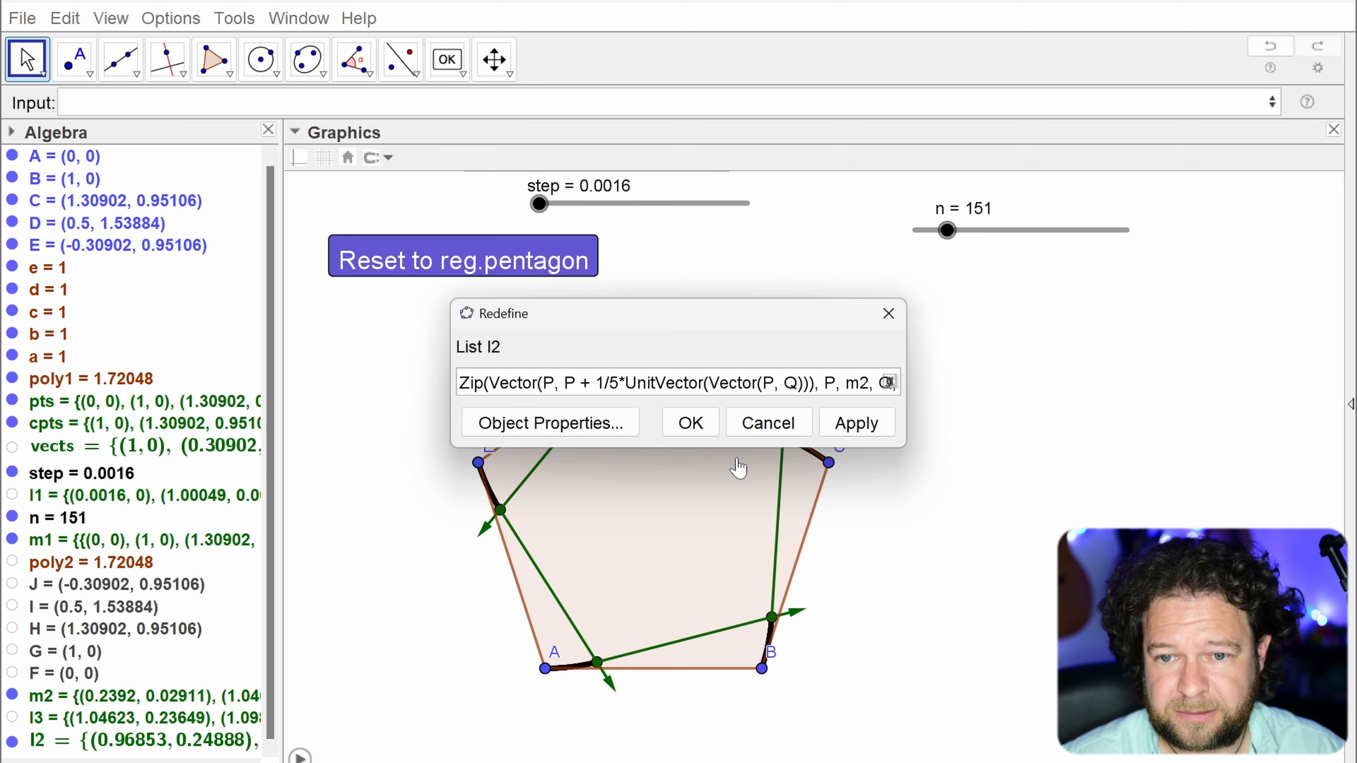
{"action": "left_click", "coordinate": [690, 423]}
{"action": "left_click_drag", "start_coordinate": [946, 231], "coordinate": [996, 241]}
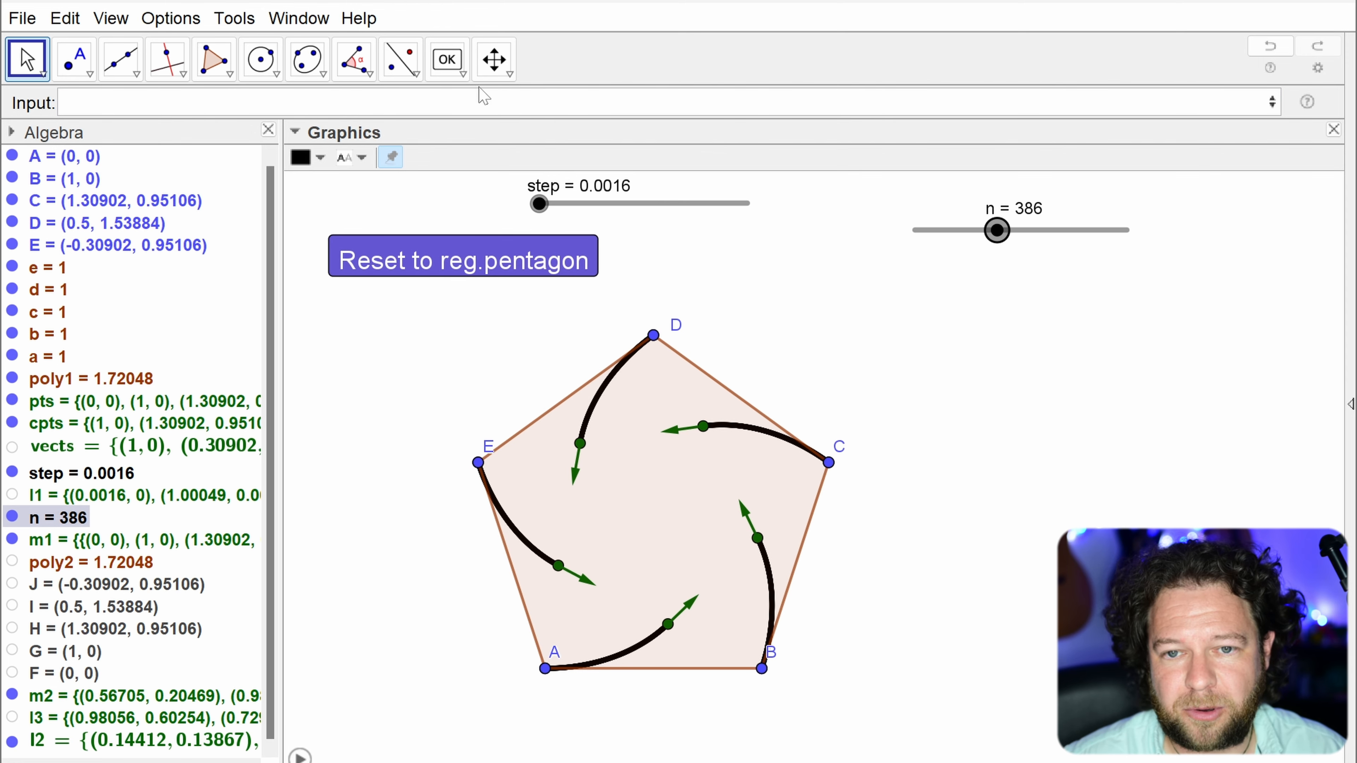
Step: Add a check box captioned "Show arrows" that shows or hides list l2, and test it by toggling the arrows
{"action": "left_click", "coordinate": [448, 59]}
{"action": "left_click", "coordinate": [499, 285]}
{"action": "left_click", "coordinate": [615, 351]}
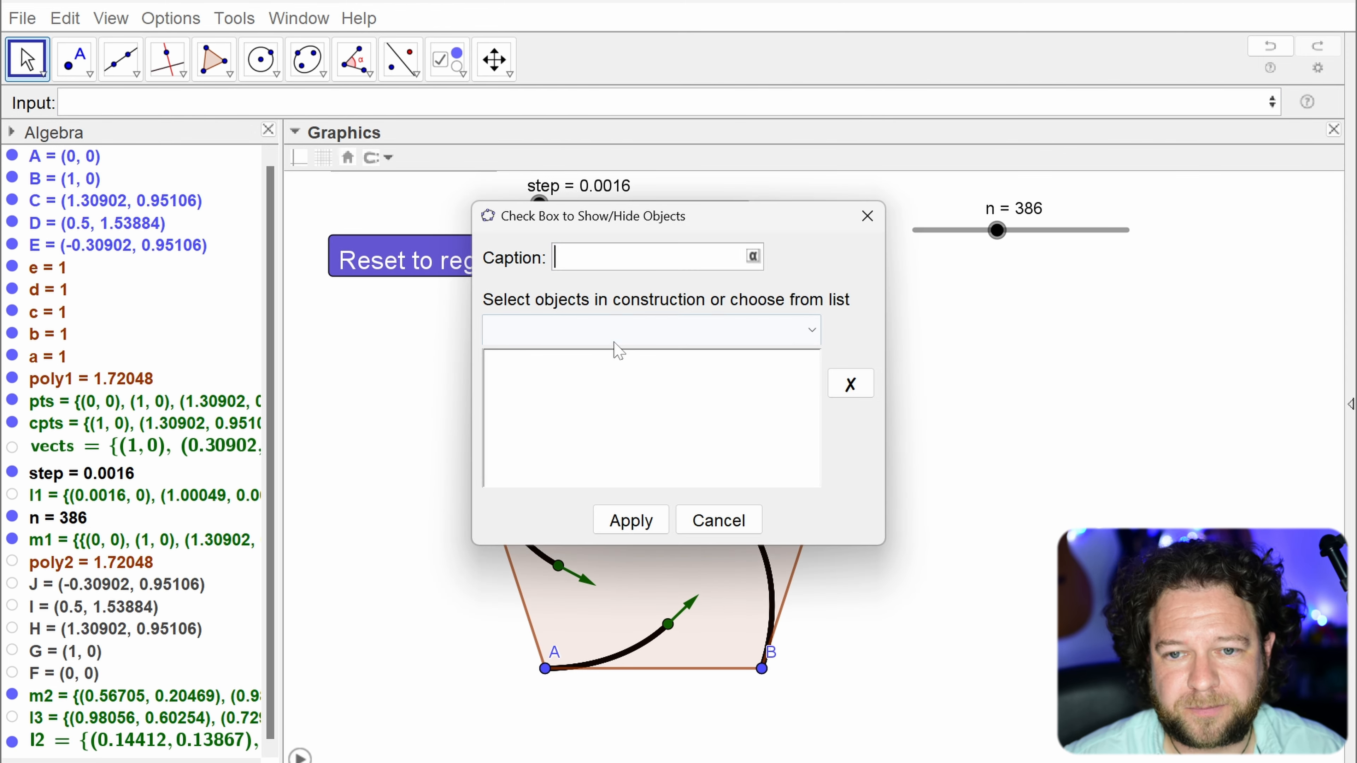
{"action": "type", "text": "Show arrows"}
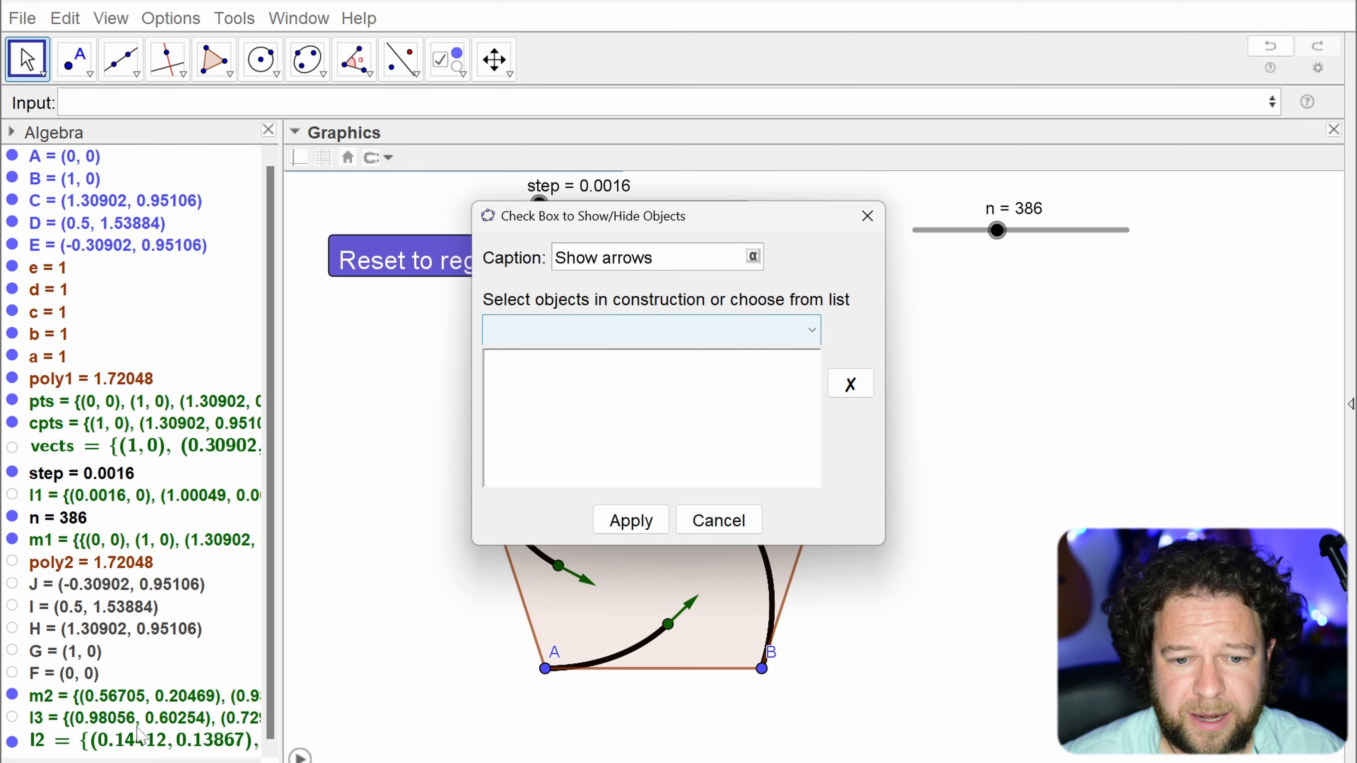
{"action": "left_click", "coordinate": [124, 741]}
{"action": "left_click", "coordinate": [629, 520]}
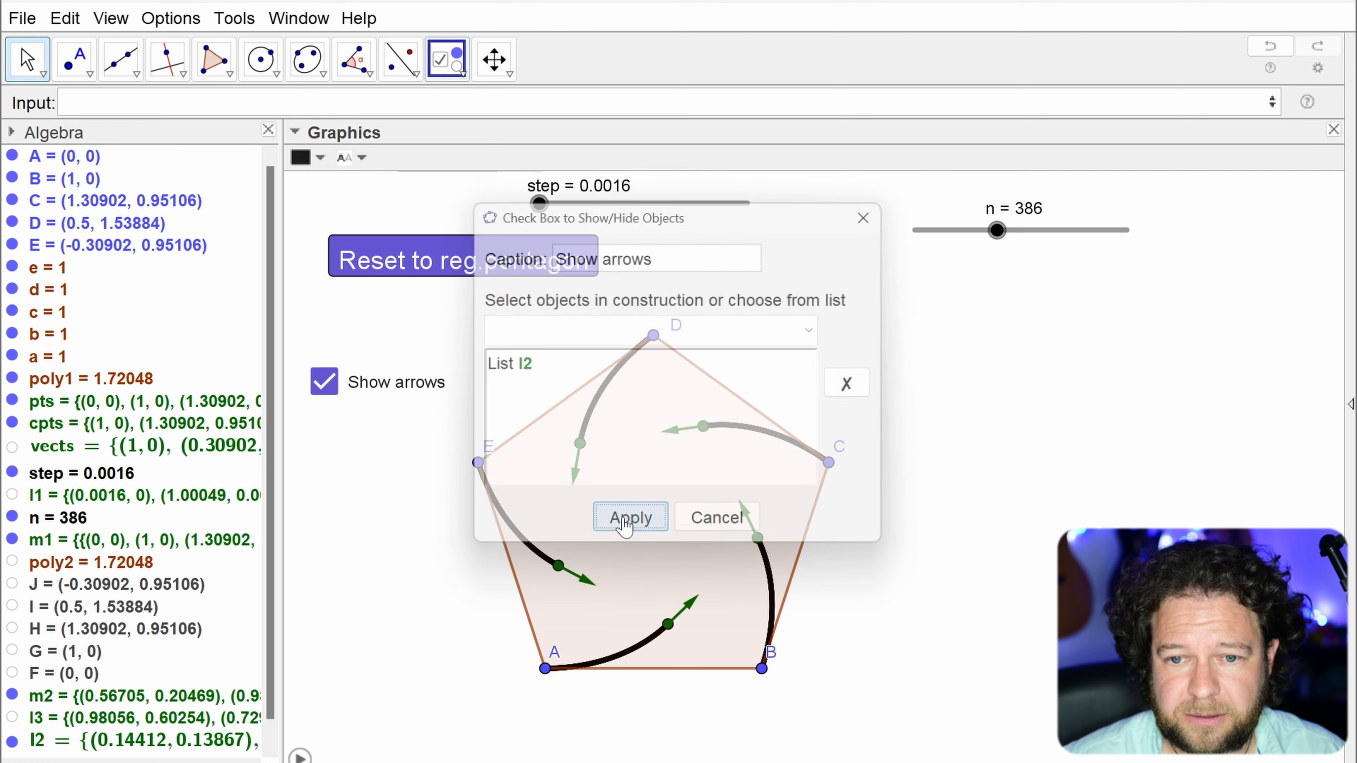
{"action": "left_click", "coordinate": [323, 386]}
{"action": "left_click", "coordinate": [320, 391]}
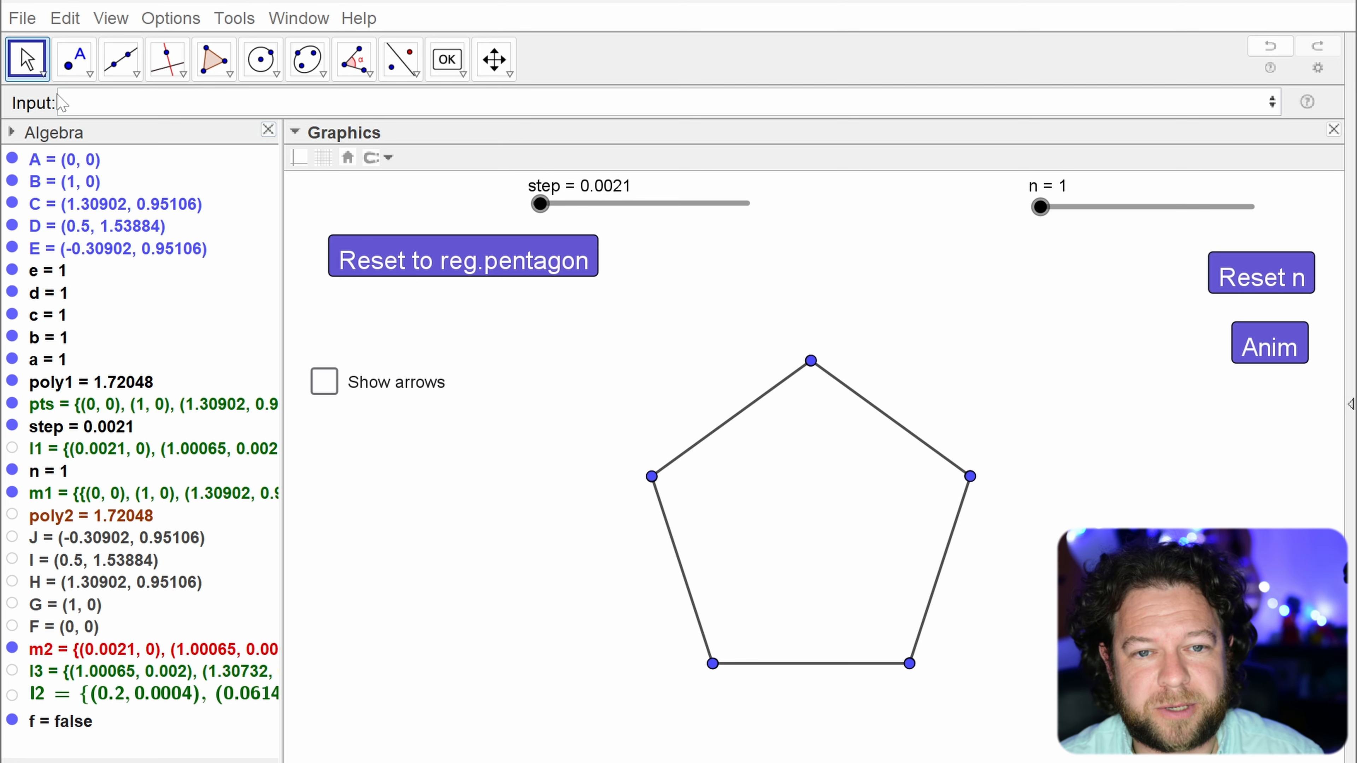
Step: Examine the animated GIF export options for slider n and the screen-capture overlay, without exporting or capturing anything
{"action": "left_click", "coordinate": [24, 21]}
{"action": "mouse_move", "coordinate": [132, 297]}
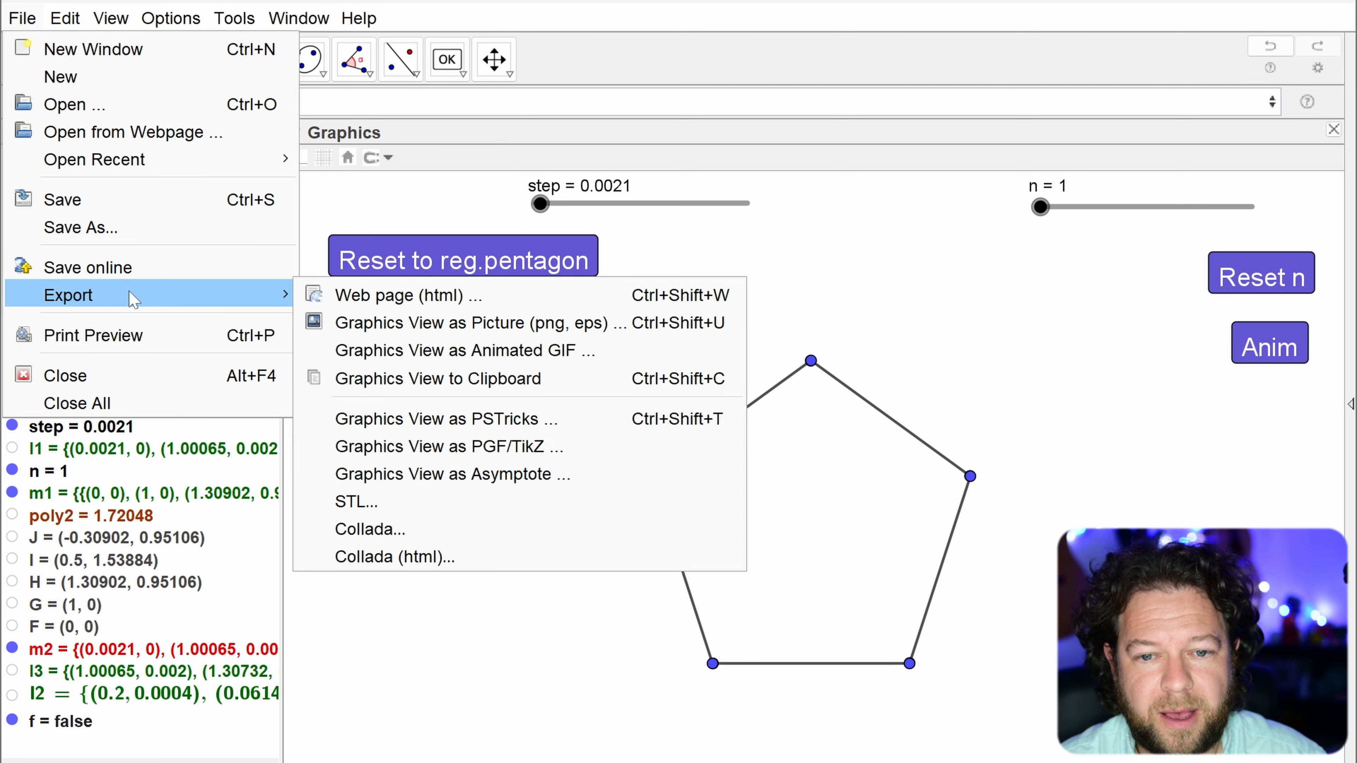
{"action": "left_click", "coordinate": [490, 353]}
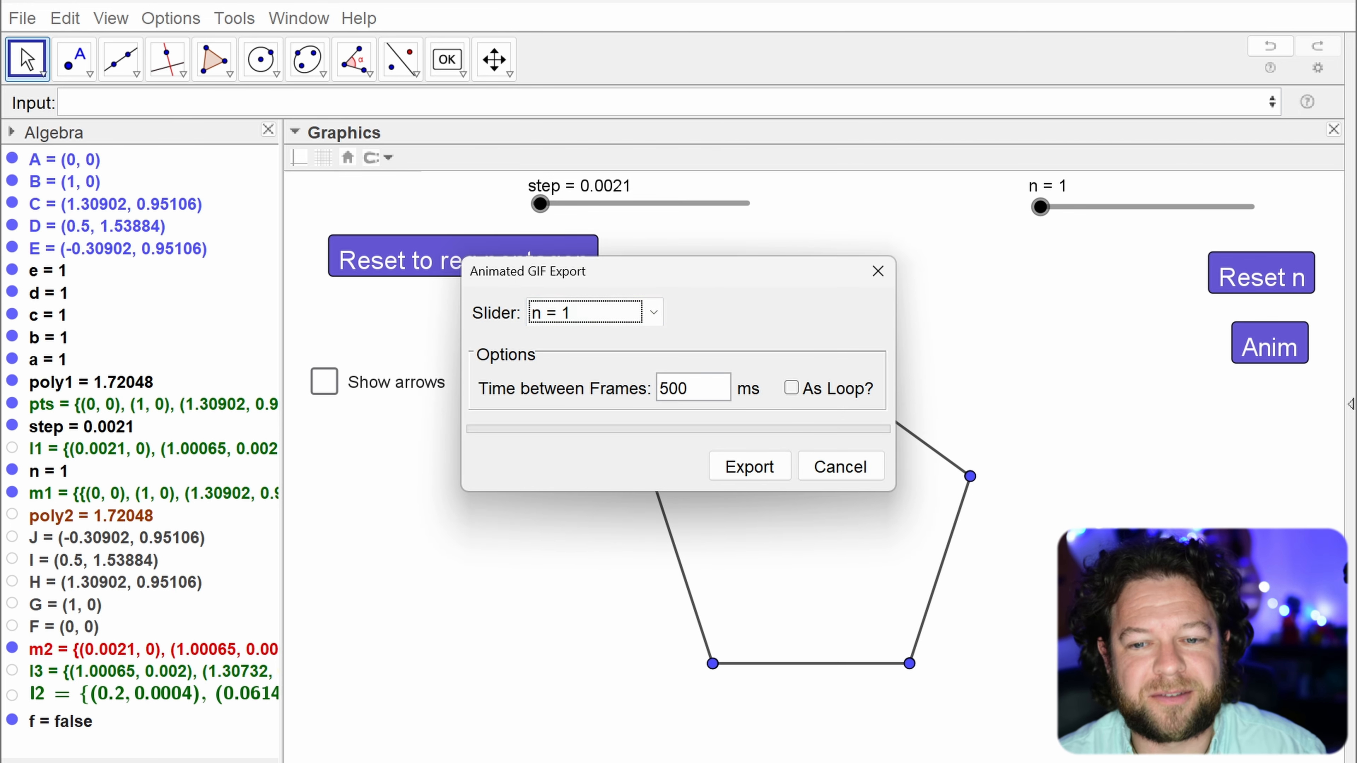
{"action": "left_click", "coordinate": [838, 465]}
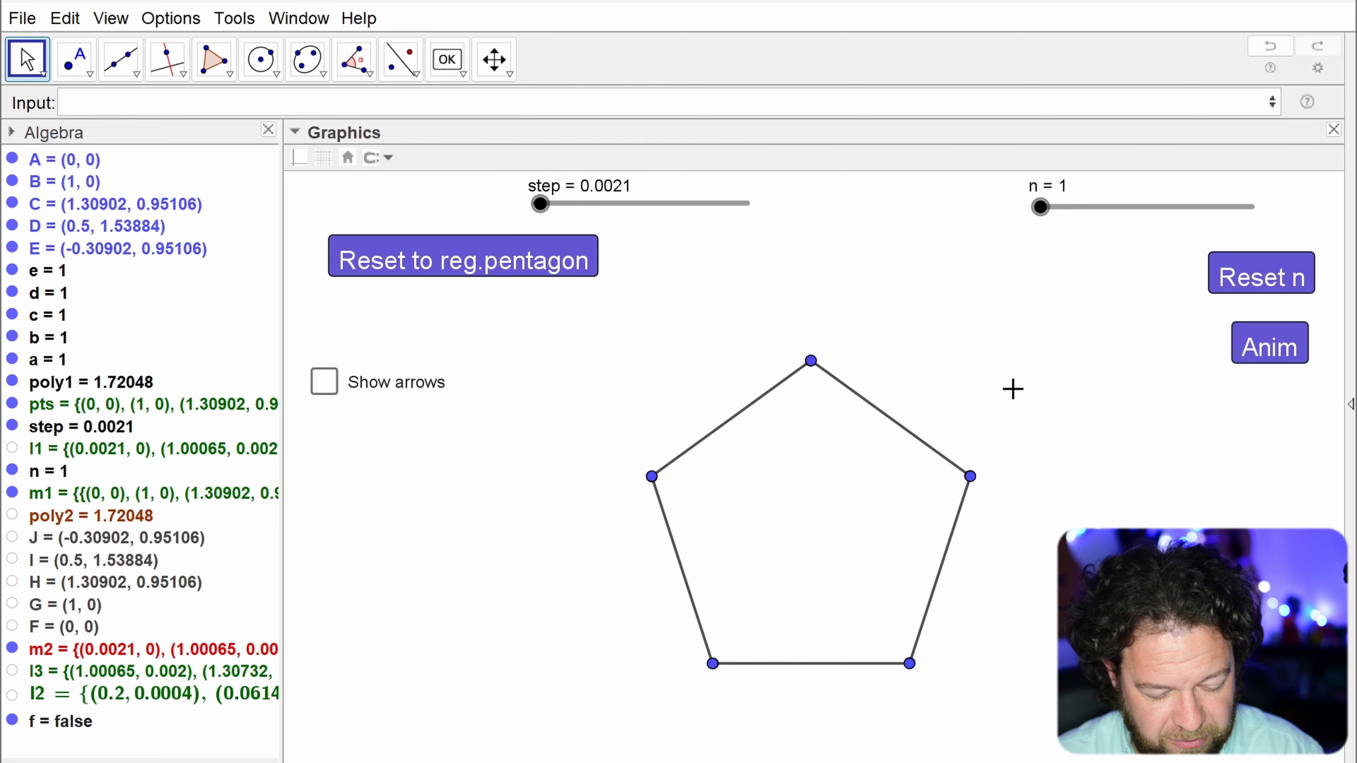
{"action": "key", "text": "super+shift+s"}
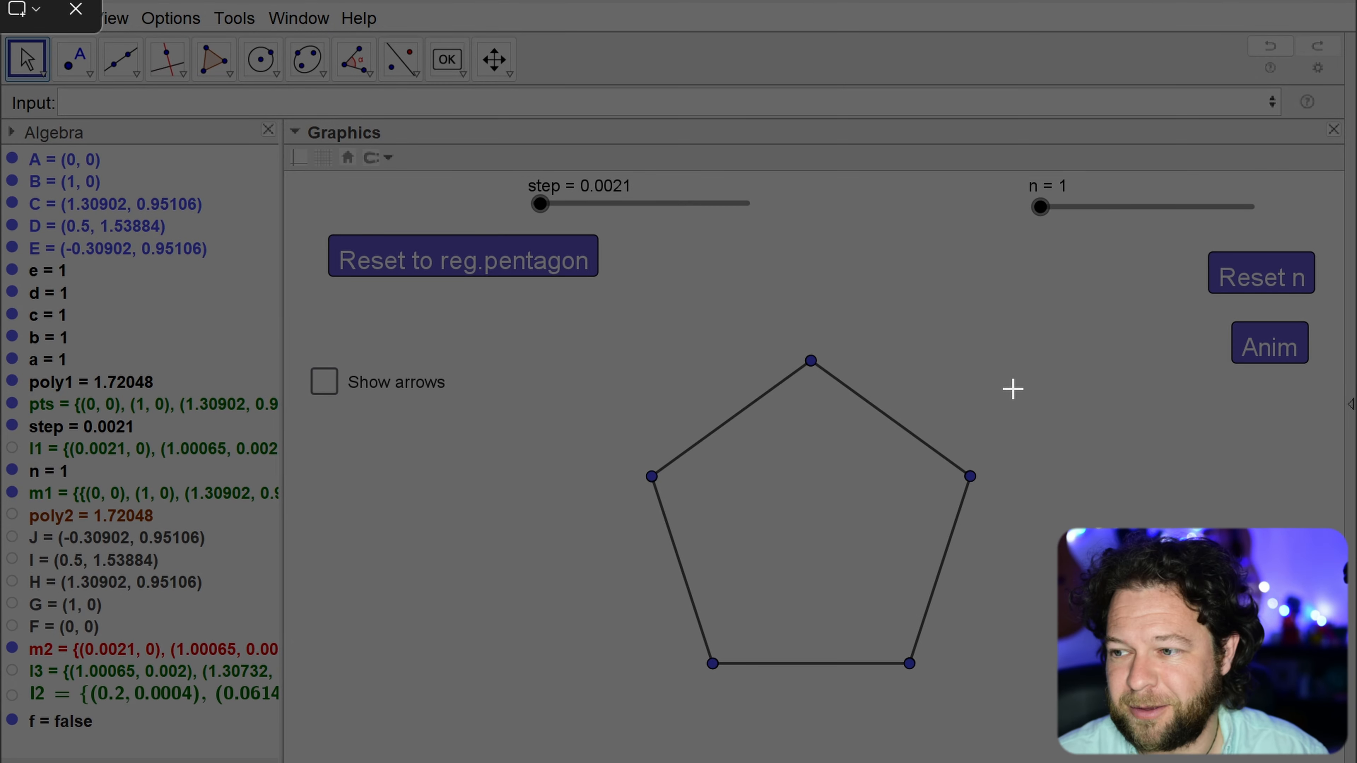
{"action": "key", "text": "Escape"}
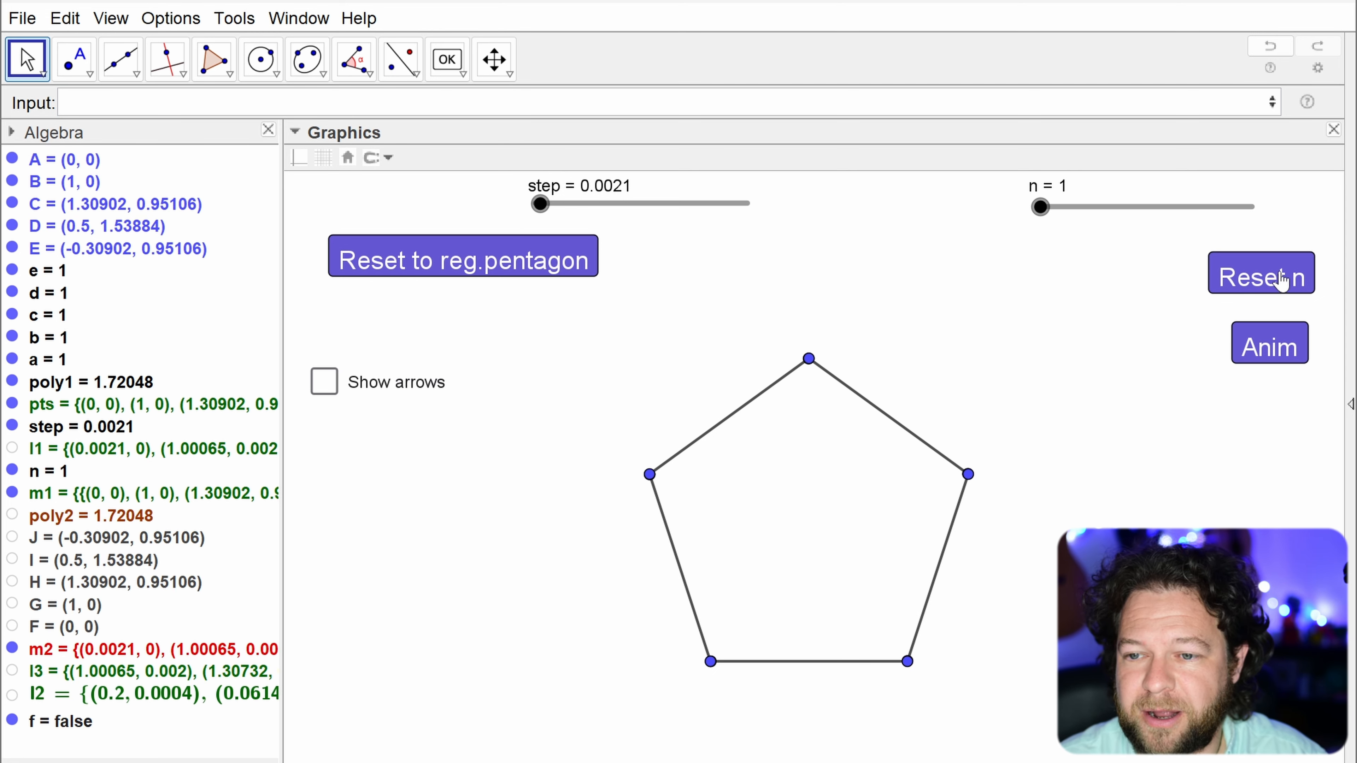
Step: Set slider n to 456, and test the Reset n and Anim buttons
{"action": "left_click_drag", "start_coordinate": [1044, 209], "coordinate": [1140, 210]}
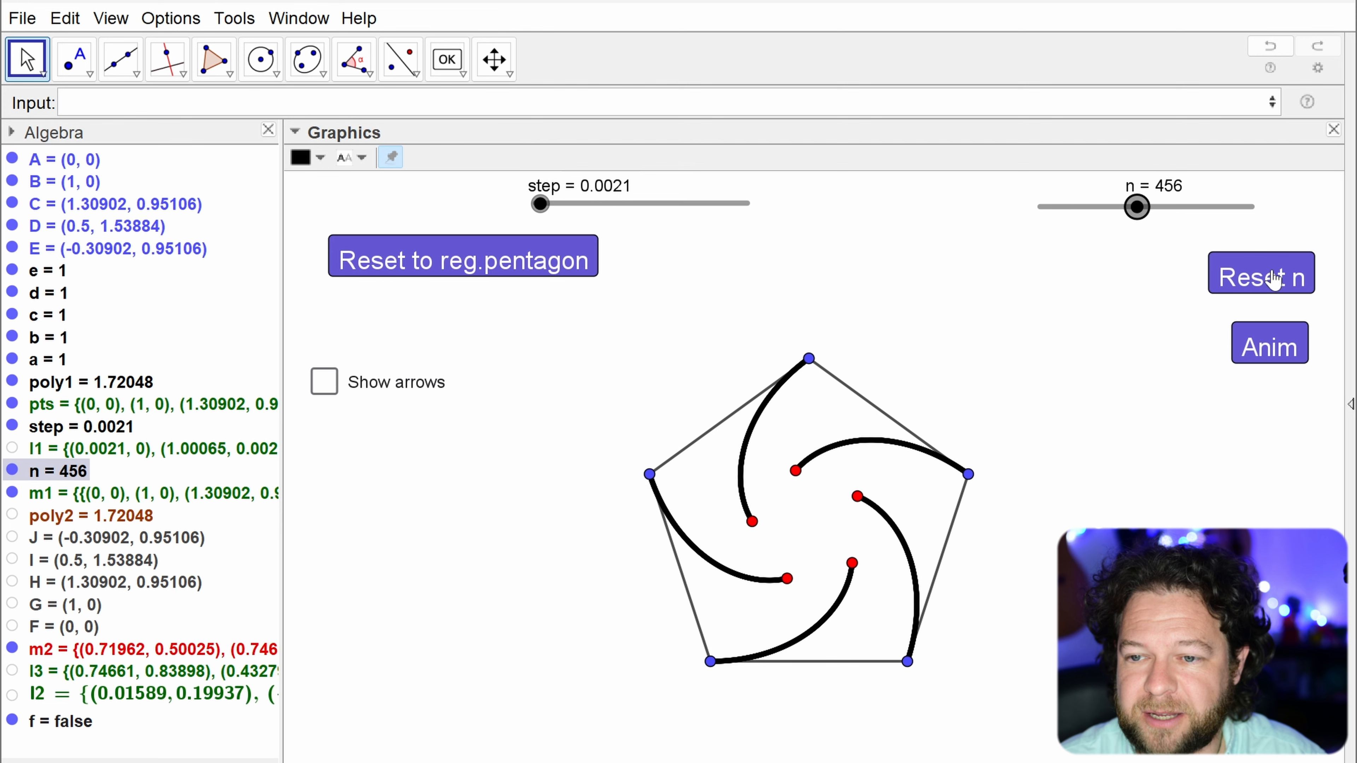
{"action": "left_click", "coordinate": [1232, 288]}
{"action": "left_click", "coordinate": [1268, 353]}
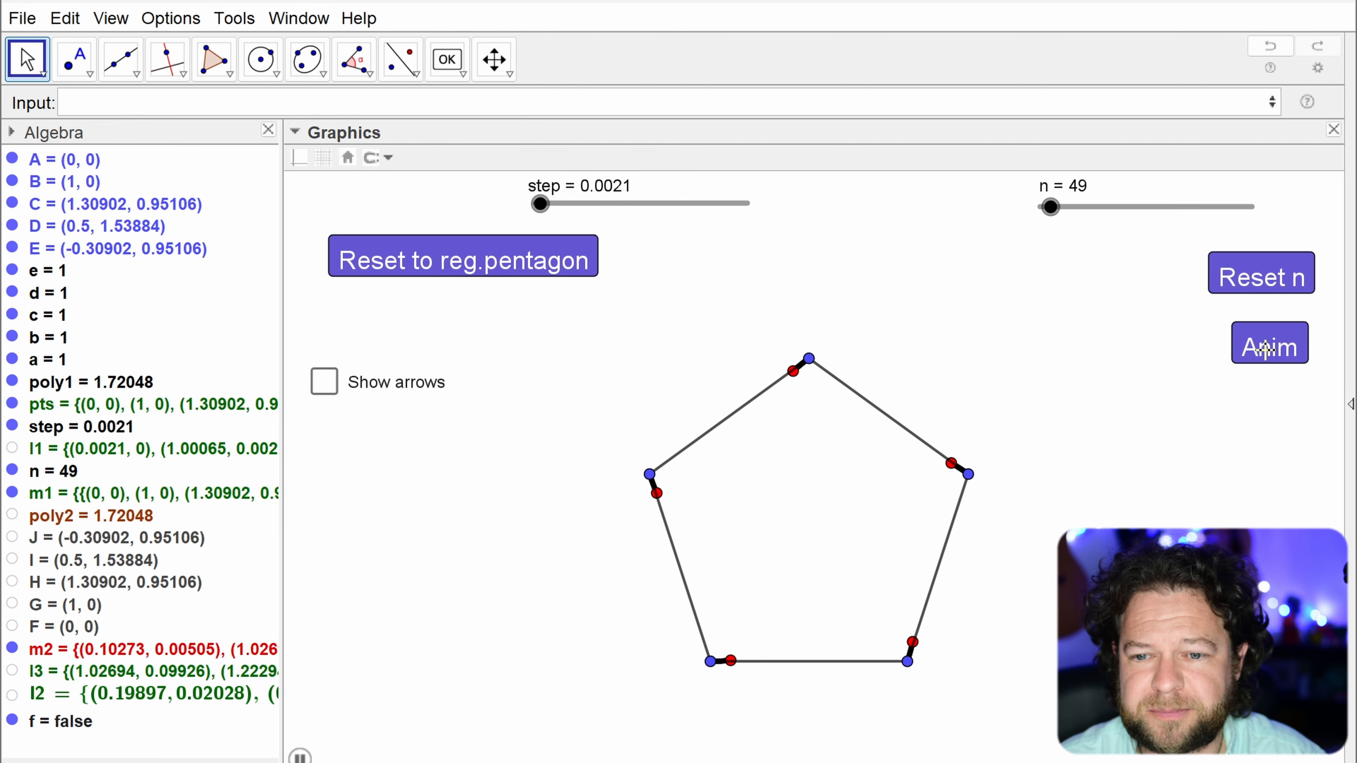
Step: Examine the on-click scripts of the Anim and Reset n buttons
{"action": "right_click", "coordinate": [1266, 340]}
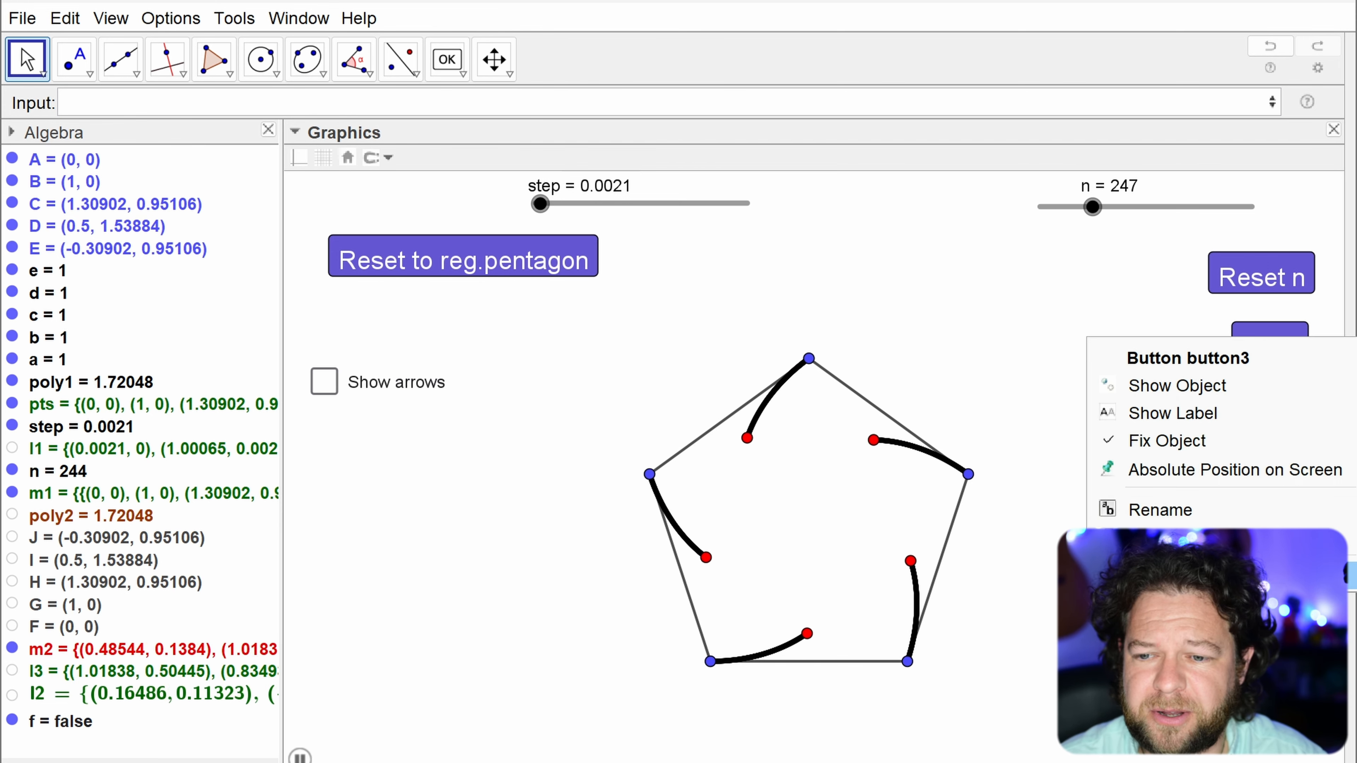
{"action": "left_click", "coordinate": [1233, 574]}
{"action": "left_click", "coordinate": [504, 202]}
{"action": "left_click", "coordinate": [624, 234]}
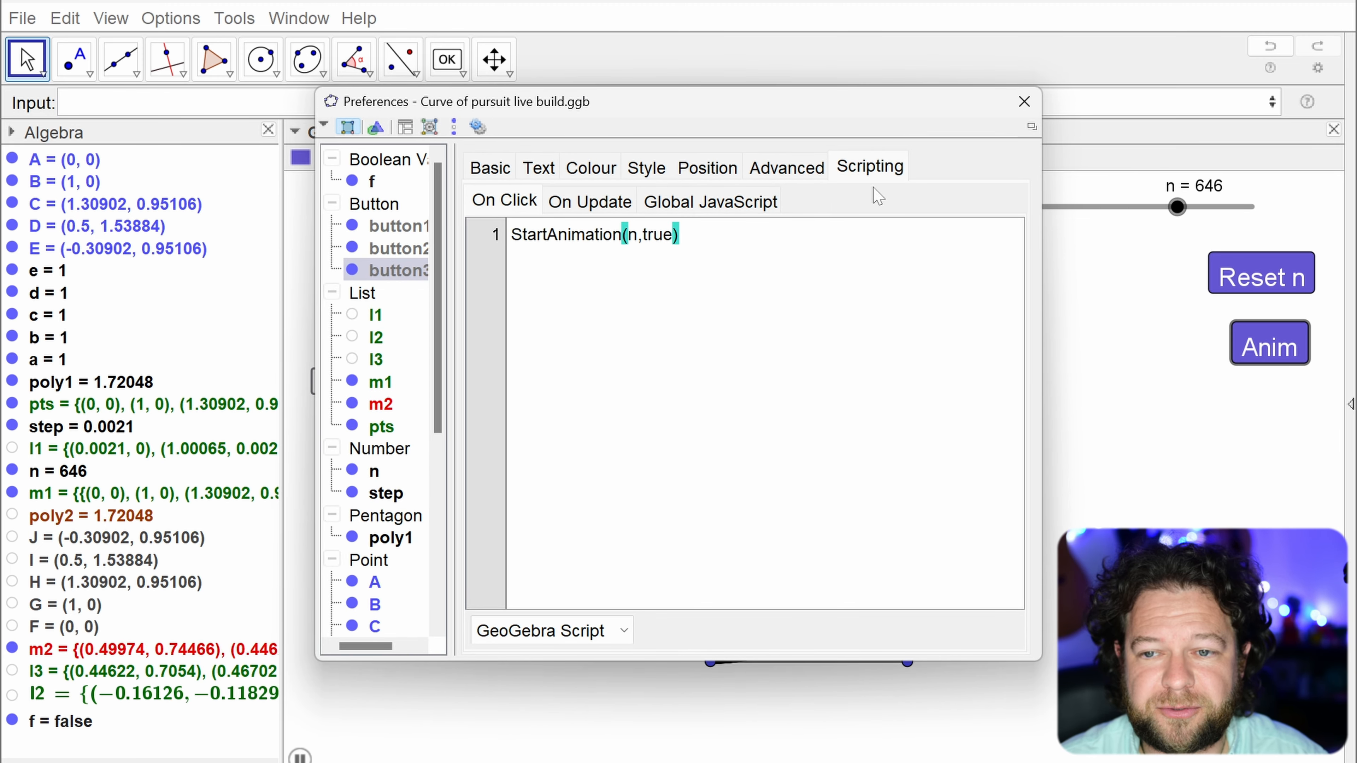
{"action": "left_click", "coordinate": [1024, 102]}
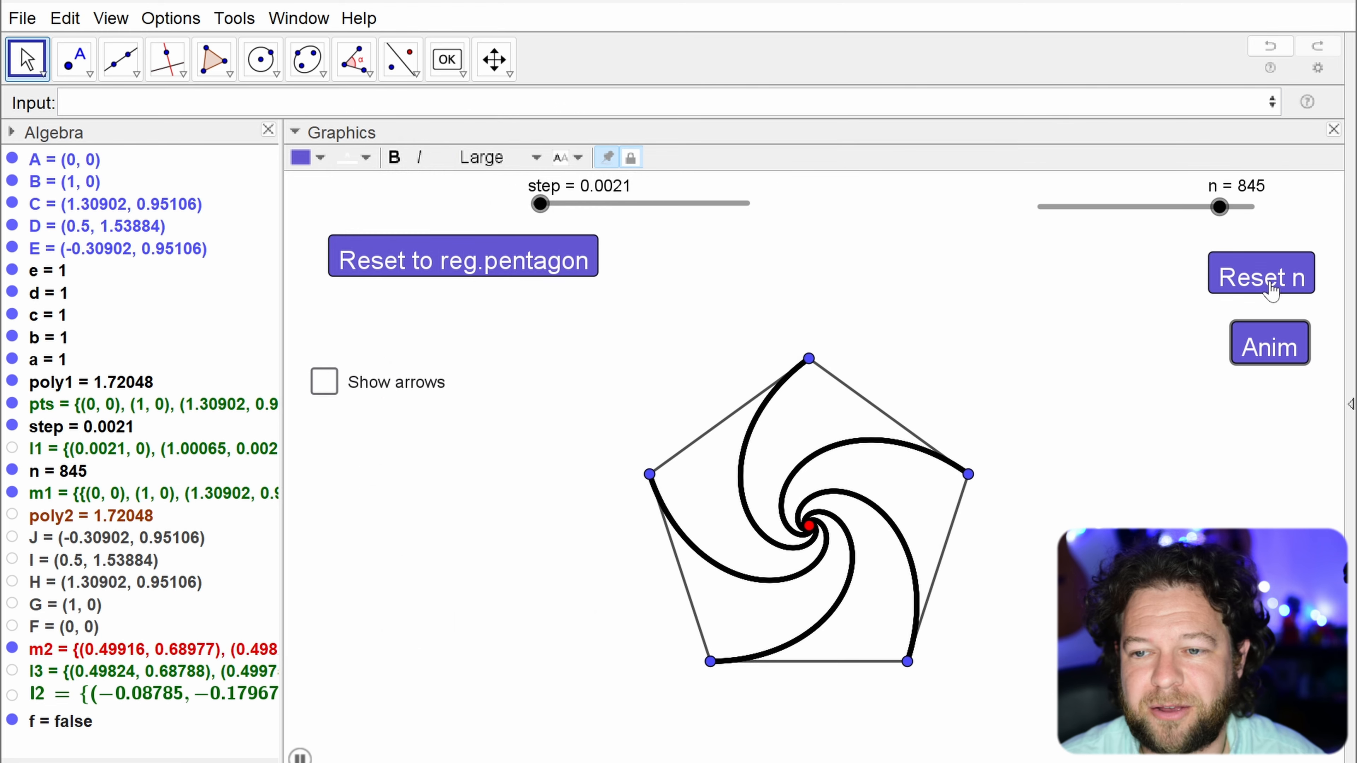
{"action": "right_click", "coordinate": [1248, 277]}
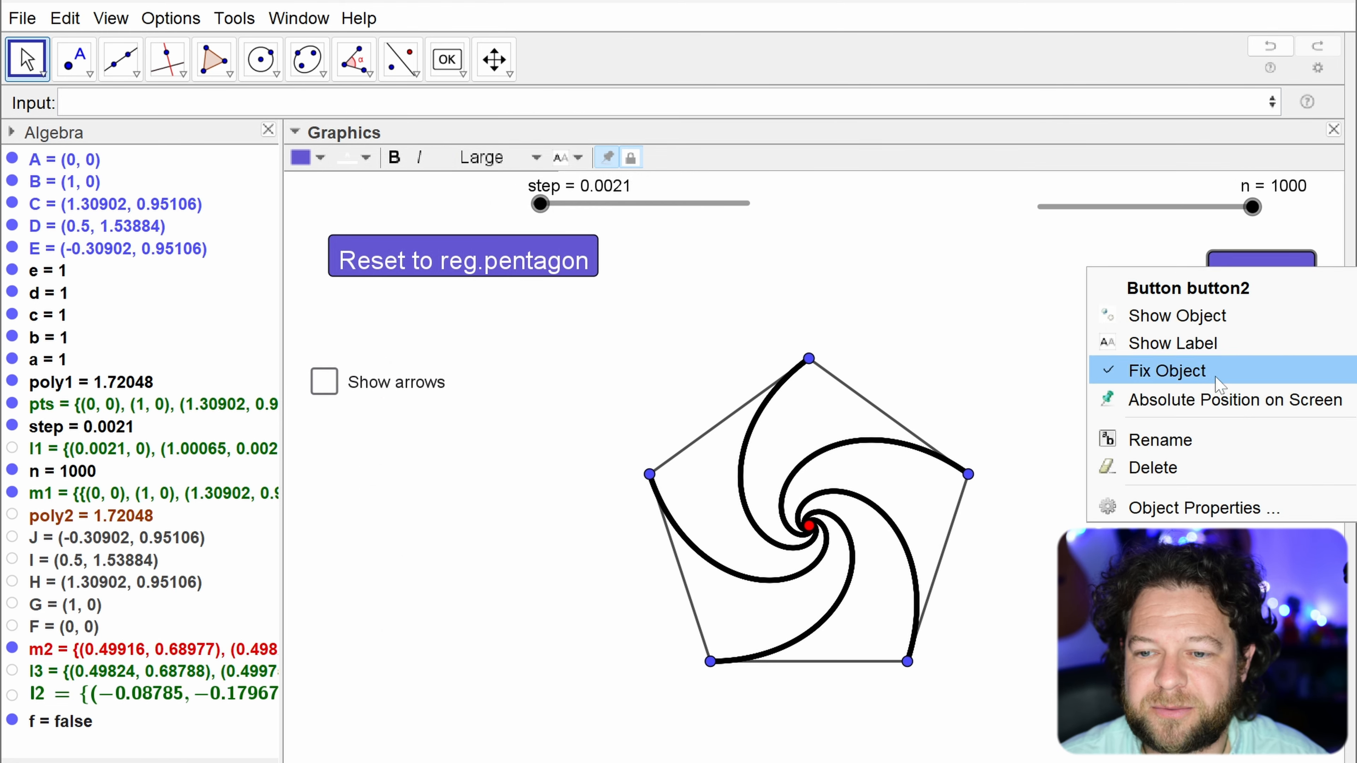
{"action": "left_click", "coordinate": [1180, 509]}
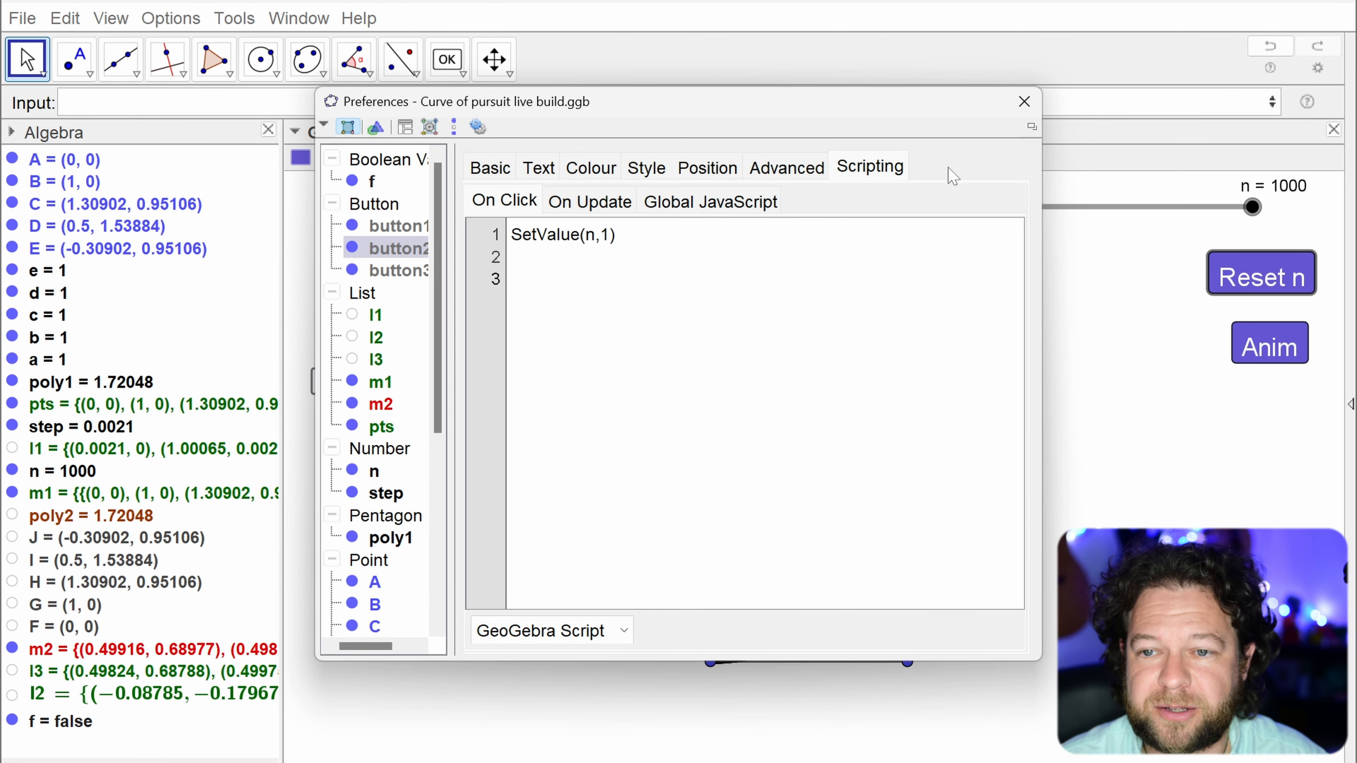
{"action": "left_click", "coordinate": [1023, 101]}
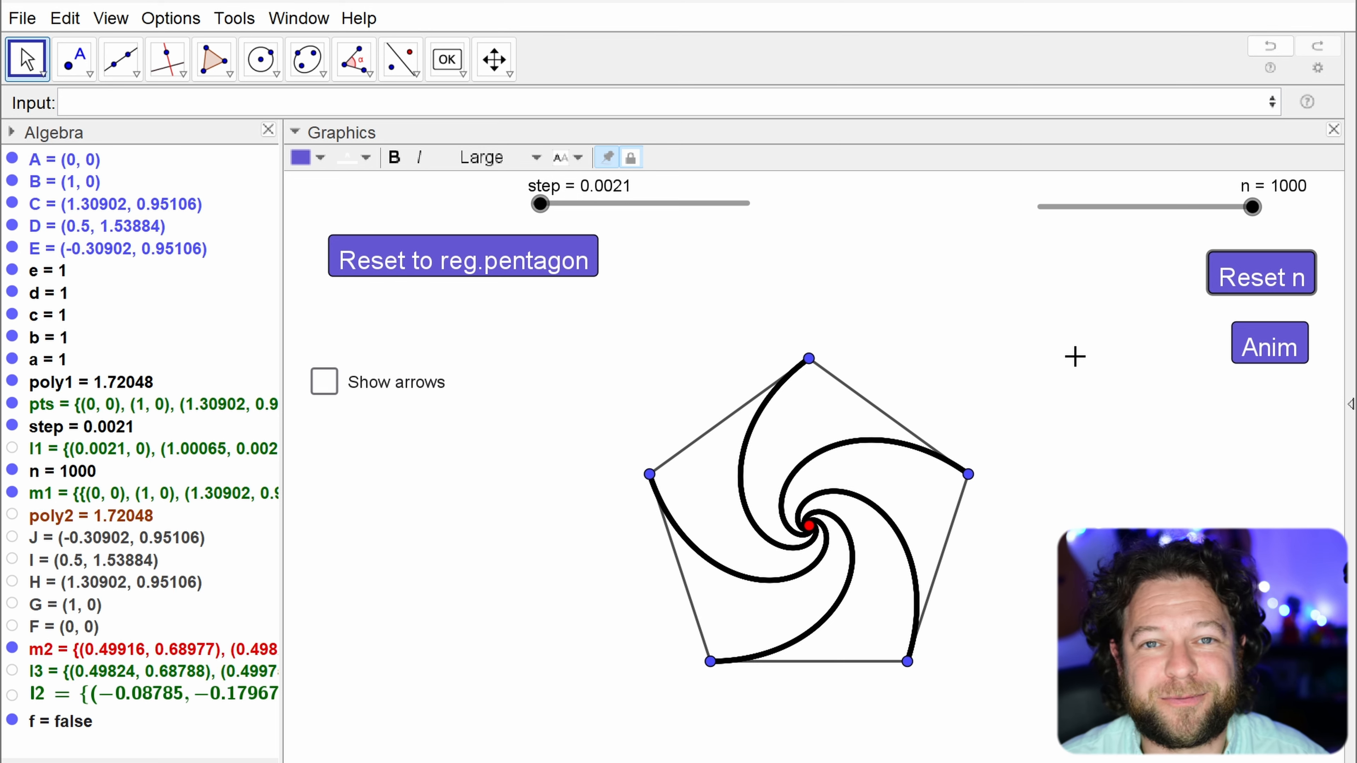
{"action": "left_click", "coordinate": [1039, 332]}
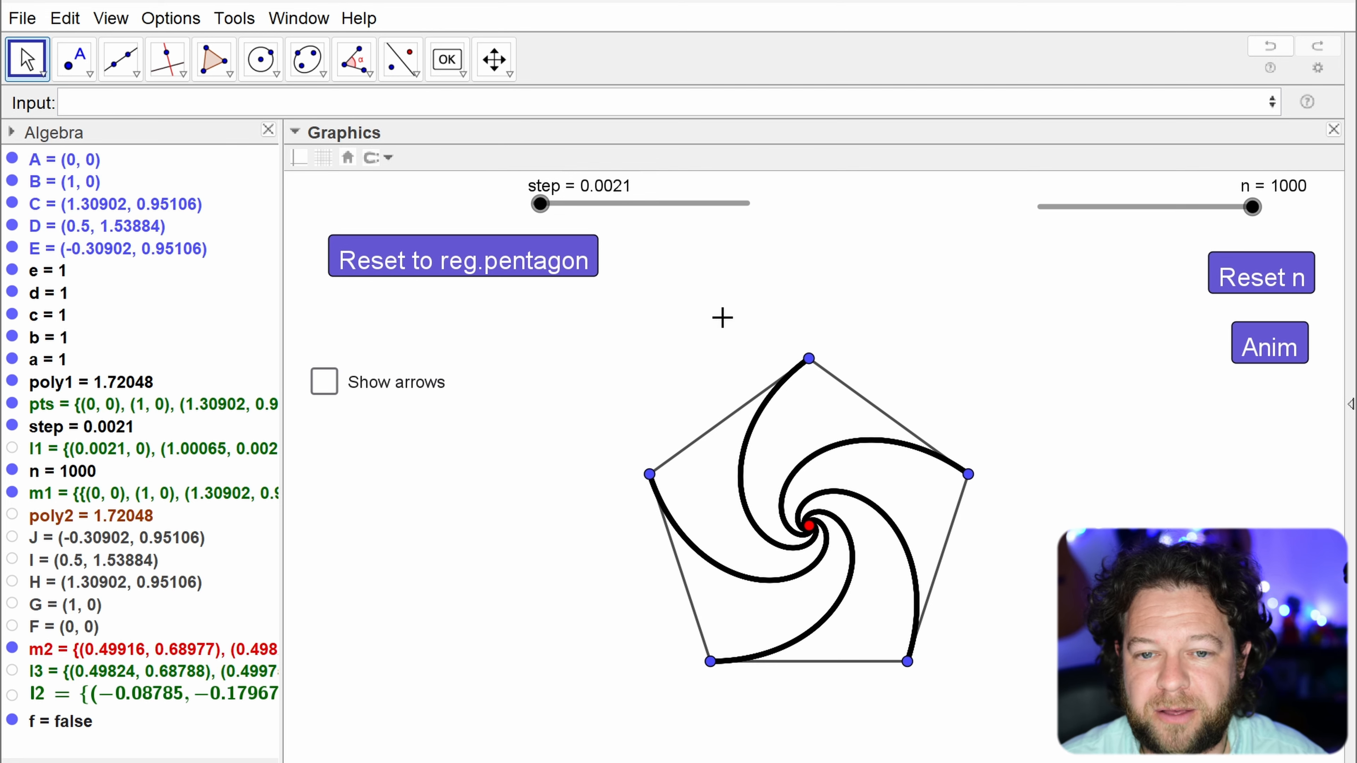
Step: Reset n to 1 and frame the area around the pentagon for a screen recording
{"action": "left_click", "coordinate": [1245, 275]}
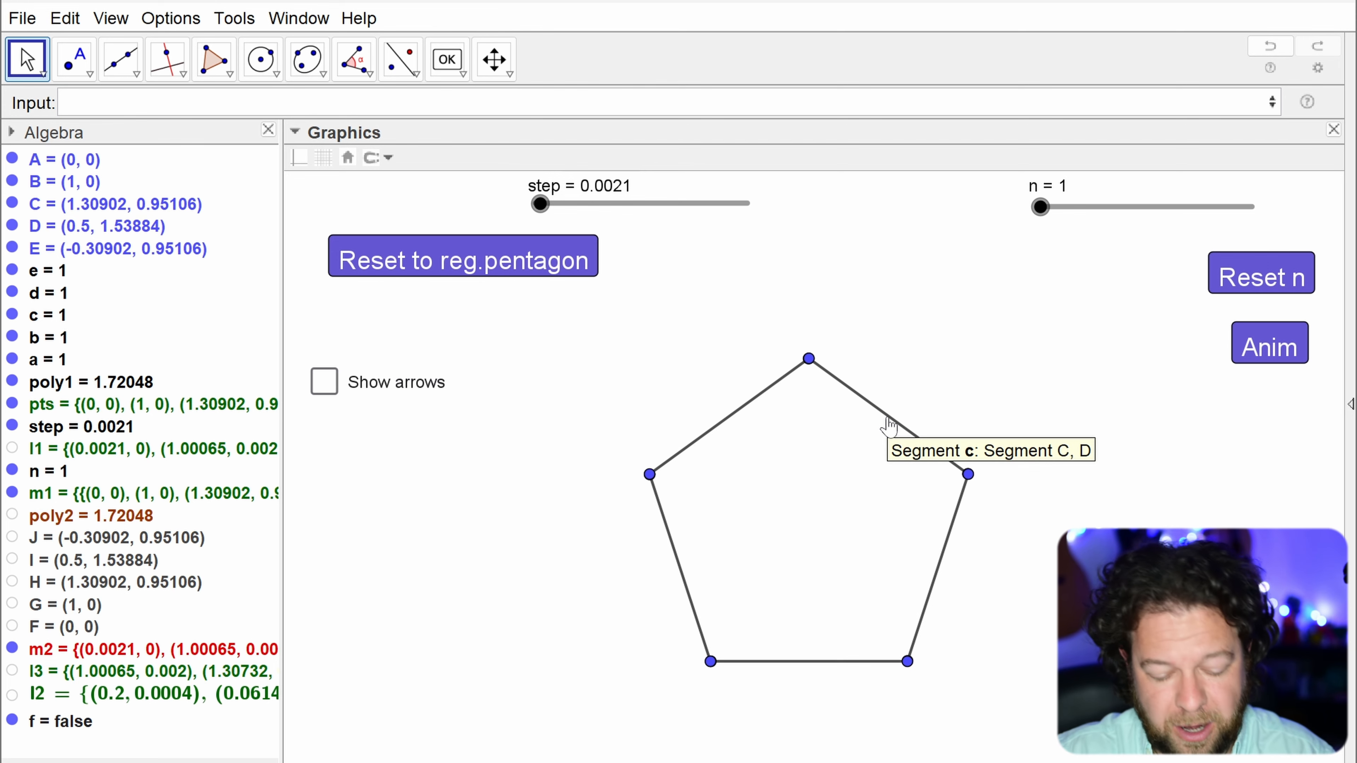
{"action": "key", "text": "super+shift+s"}
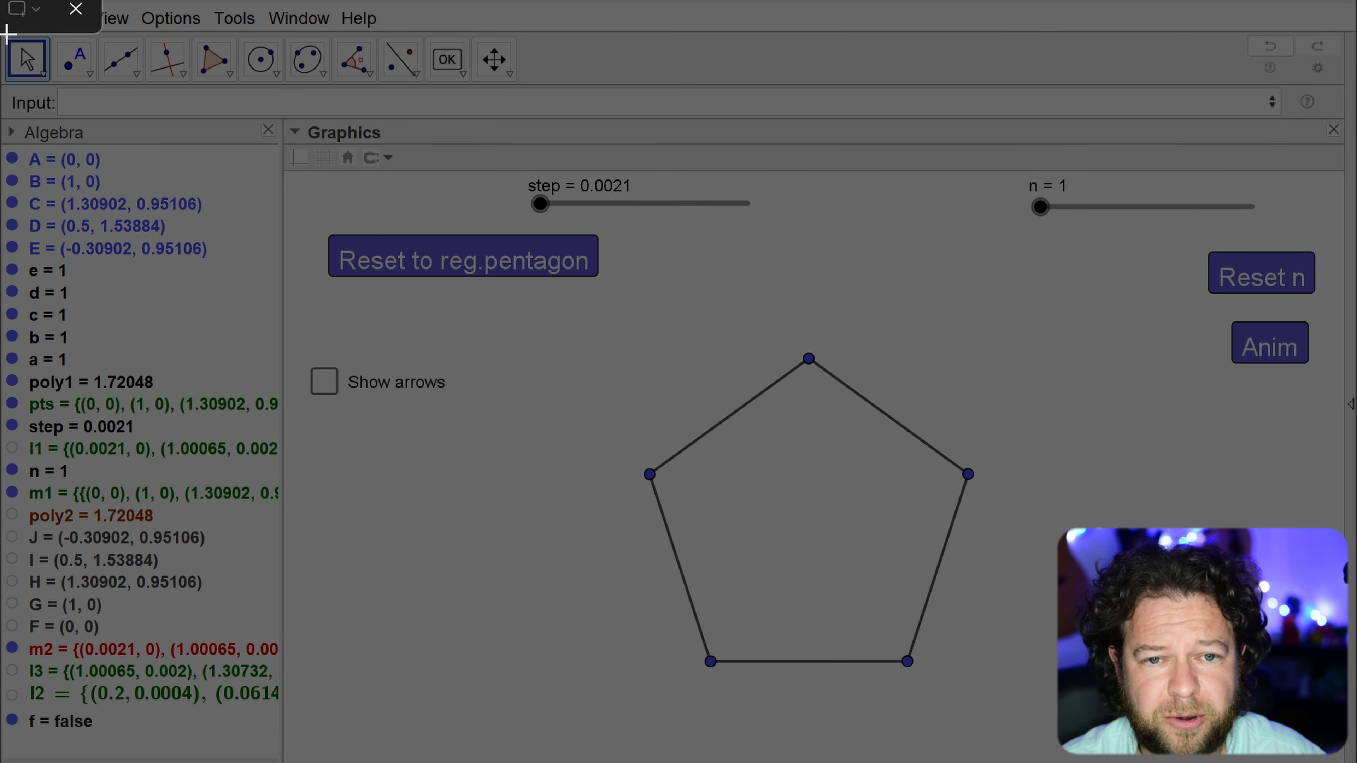
{"action": "left_click_drag", "start_coordinate": [587, 312], "coordinate": [1032, 720]}
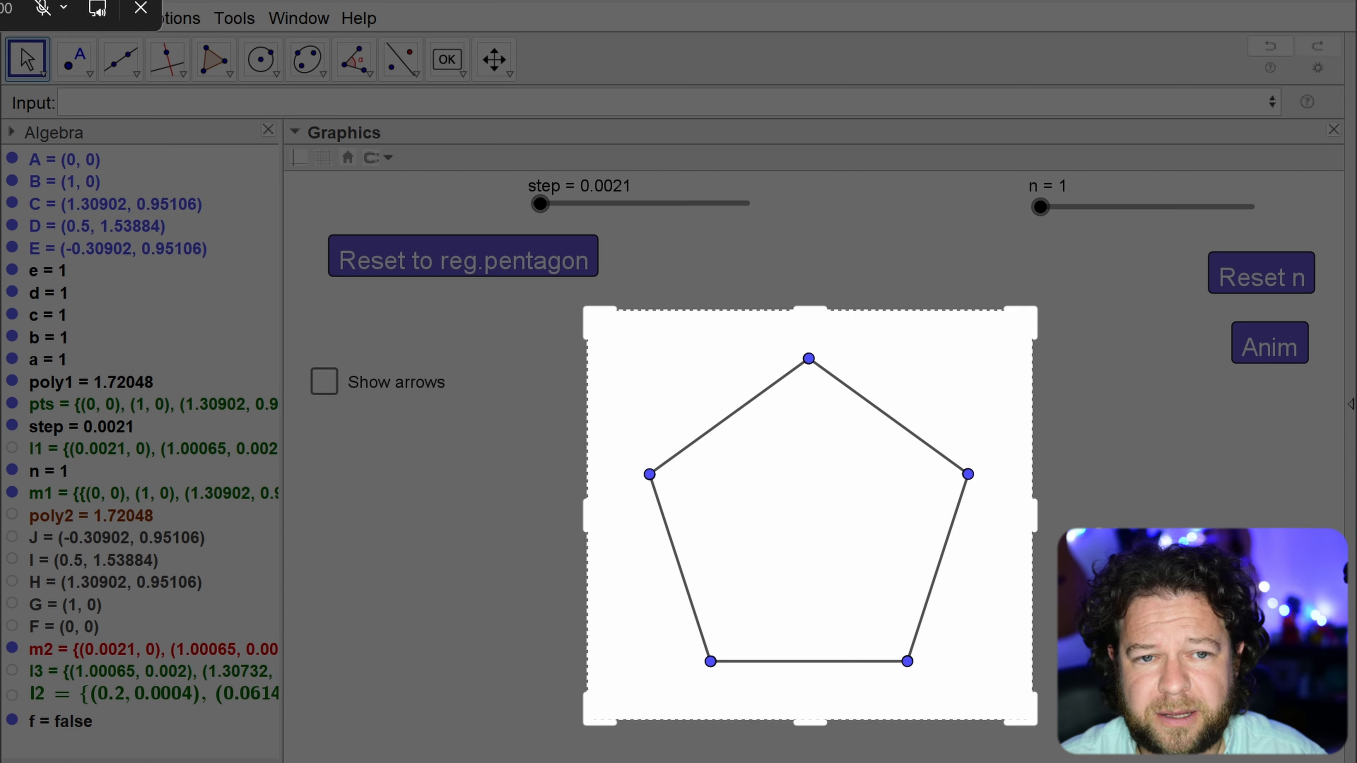
{"action": "left_click", "coordinate": [1, 9]}
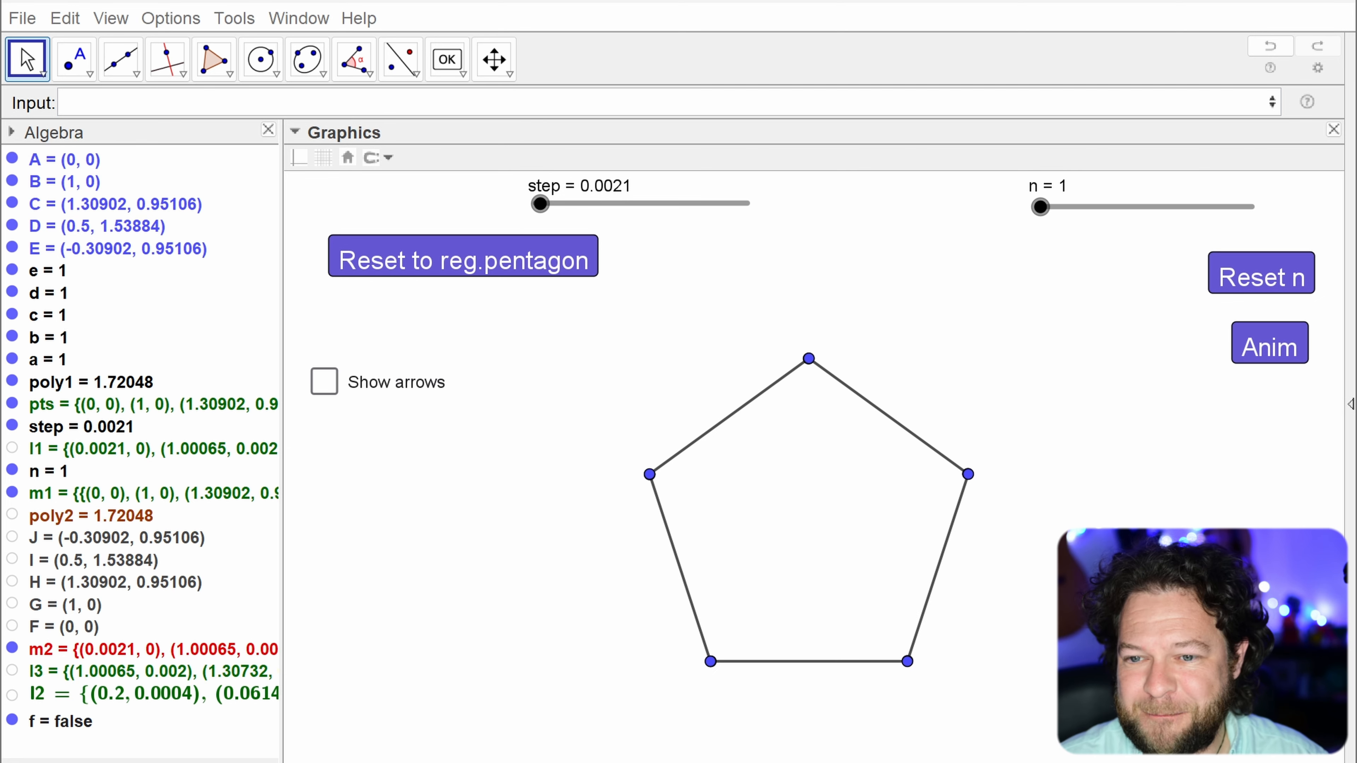
Step: Run the animation of n and switch the direction arrows on and off while it plays
{"action": "left_click", "coordinate": [1274, 350]}
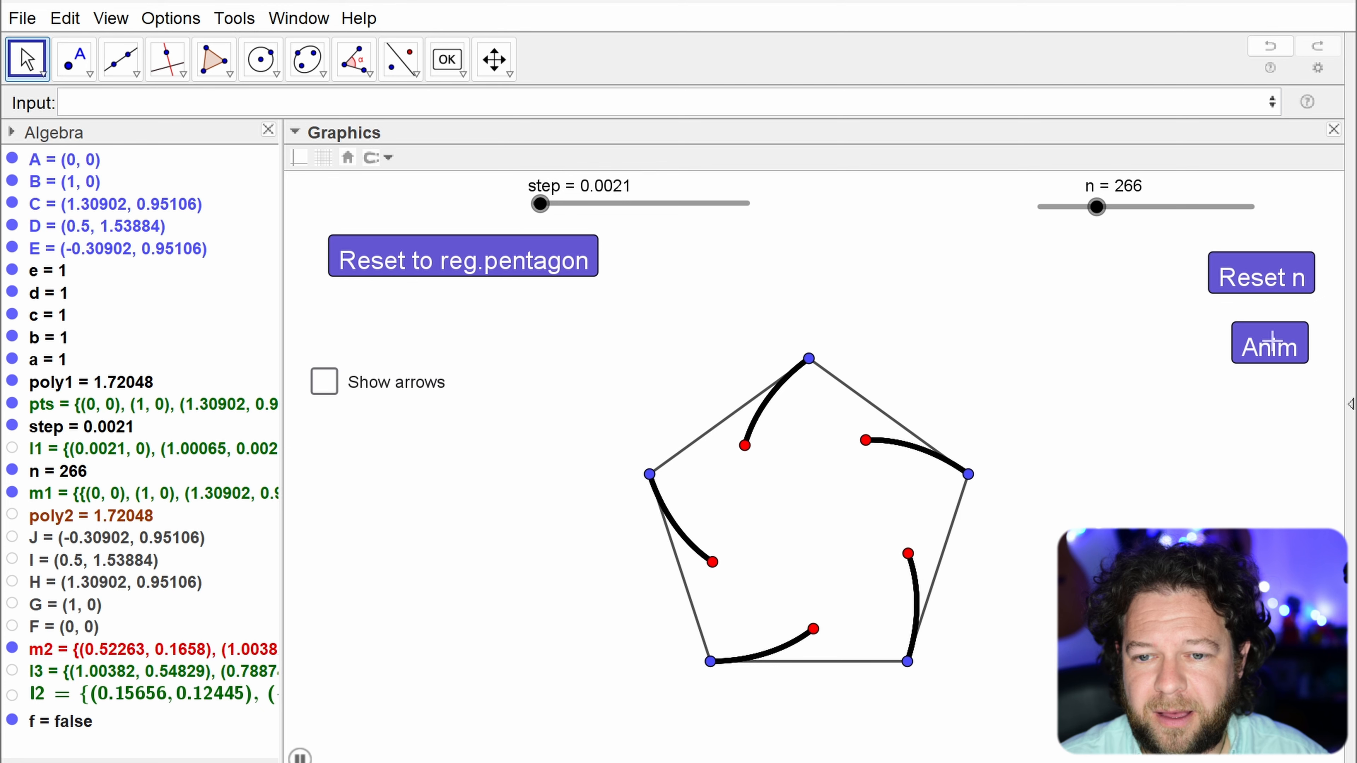
{"action": "left_click", "coordinate": [324, 381]}
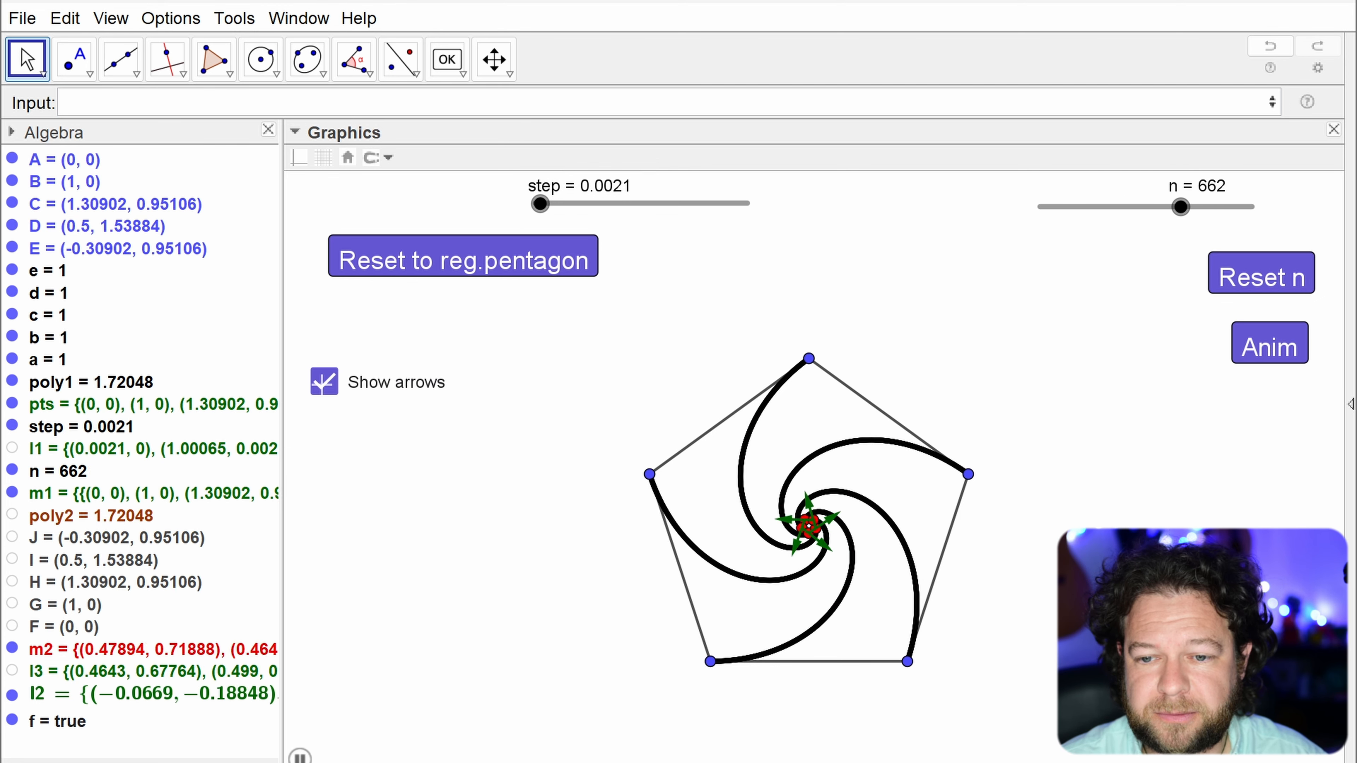
{"action": "left_click", "coordinate": [325, 381]}
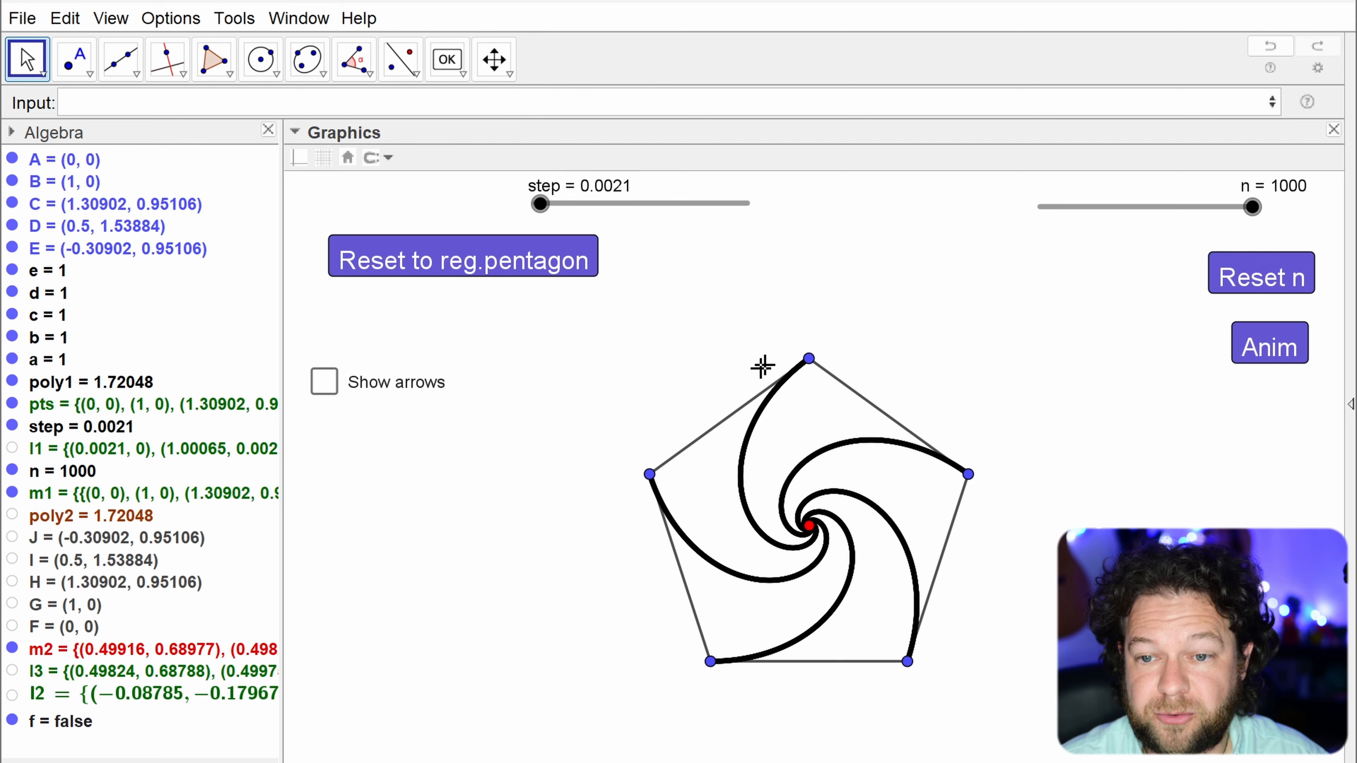
Step: Move D to about (-0.38, -0.11) and B to about (-0.11, 1.56), and replay the animation from a reset n
{"action": "left_click_drag", "start_coordinate": [810, 366], "coordinate": [629, 686]}
{"action": "left_click_drag", "start_coordinate": [907, 658], "coordinate": [661, 335]}
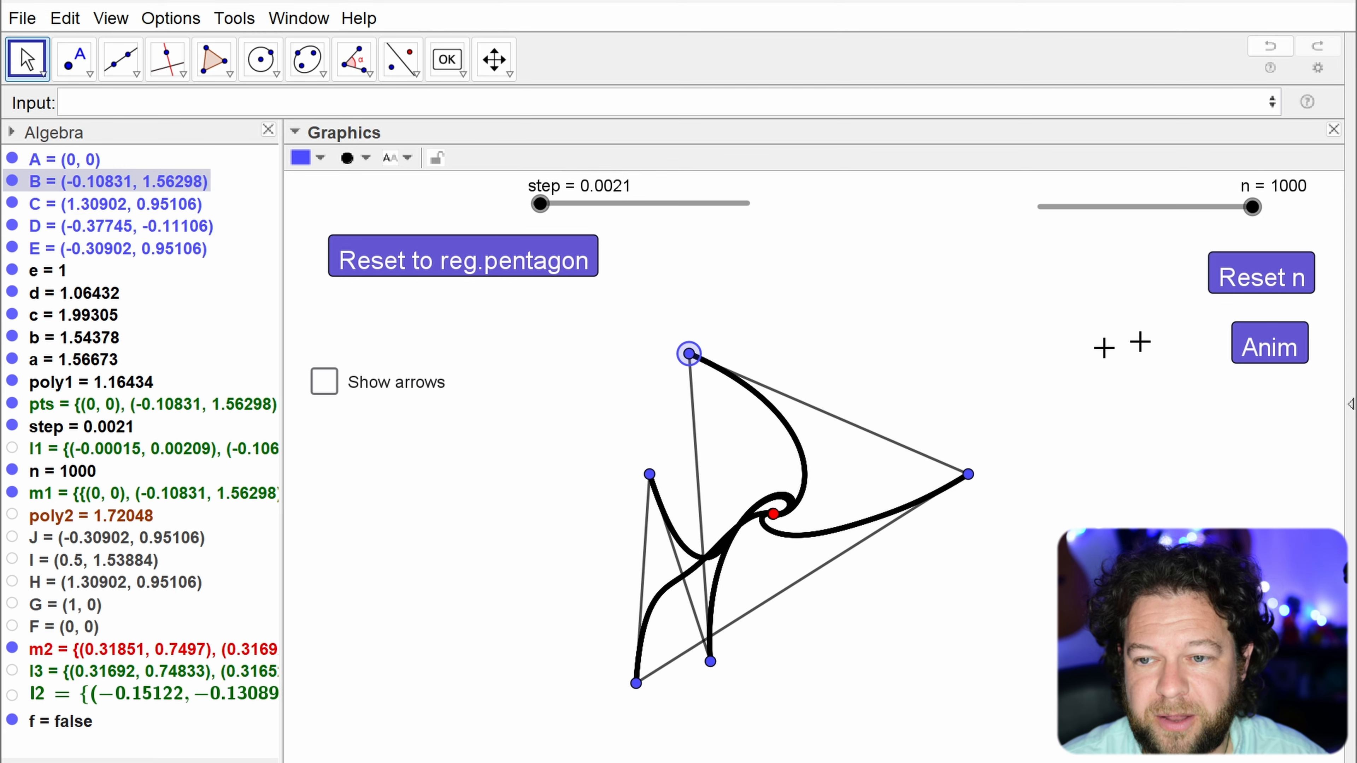
{"action": "left_click", "coordinate": [1281, 278]}
{"action": "left_click", "coordinate": [1268, 345]}
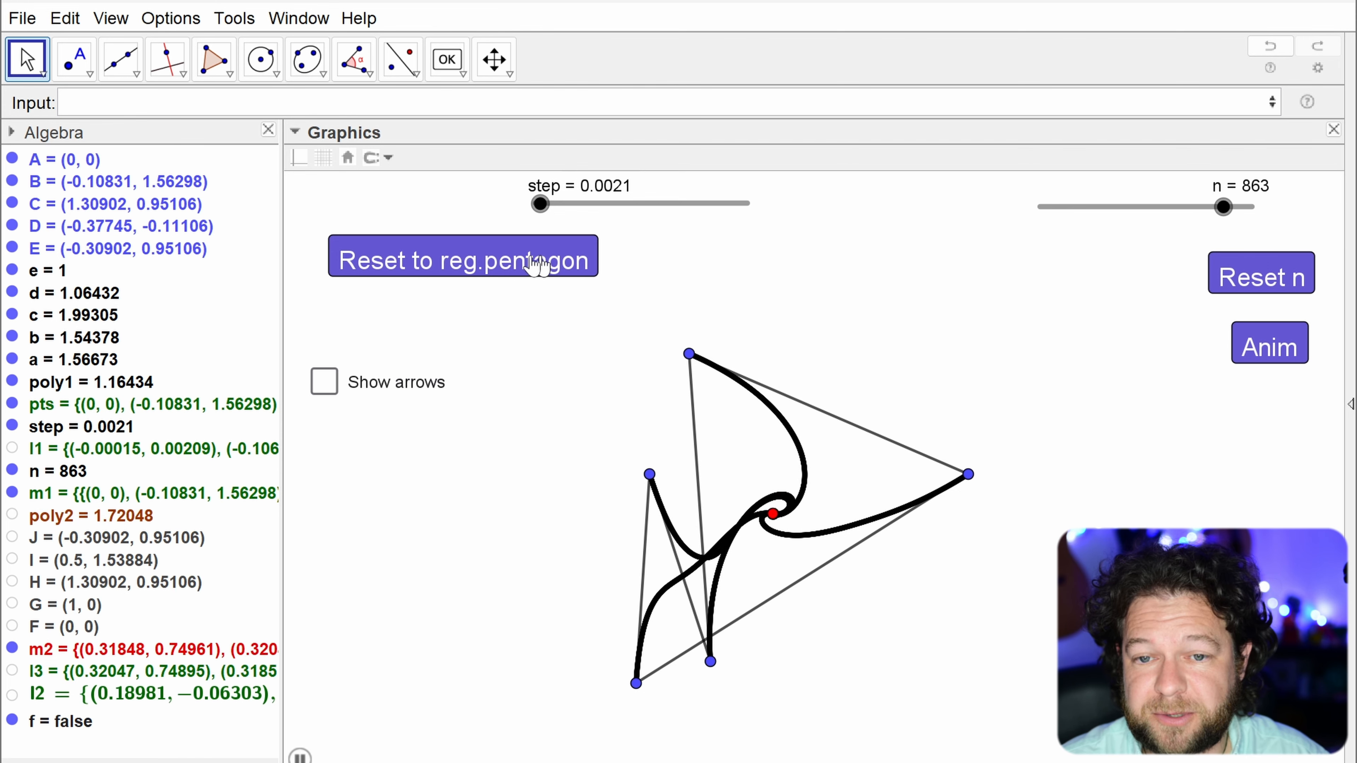
Step: Restore the regular pentagon, and replay the pursuit-curve animation from a reset n
{"action": "left_click", "coordinate": [511, 264]}
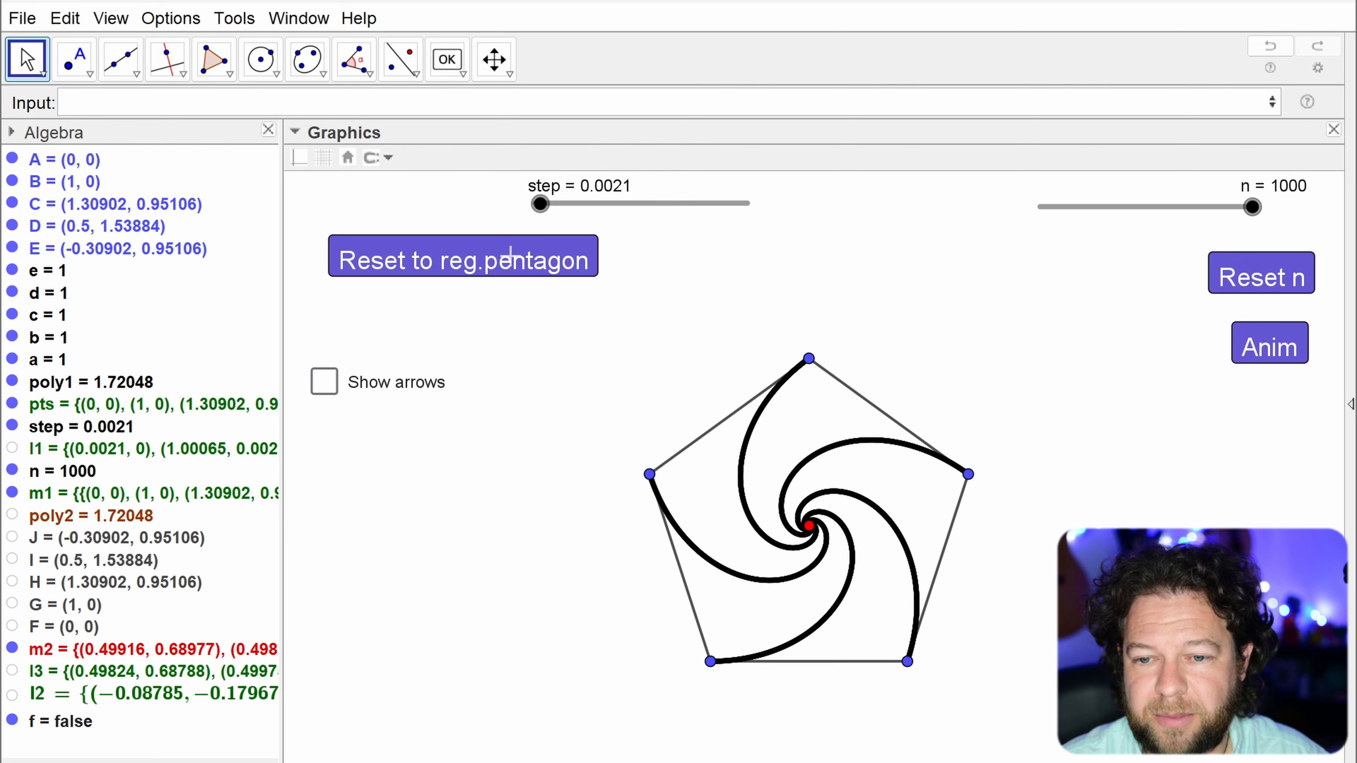
{"action": "left_click", "coordinate": [1267, 356]}
{"action": "left_click", "coordinate": [1263, 286]}
{"action": "left_click", "coordinate": [1269, 345]}
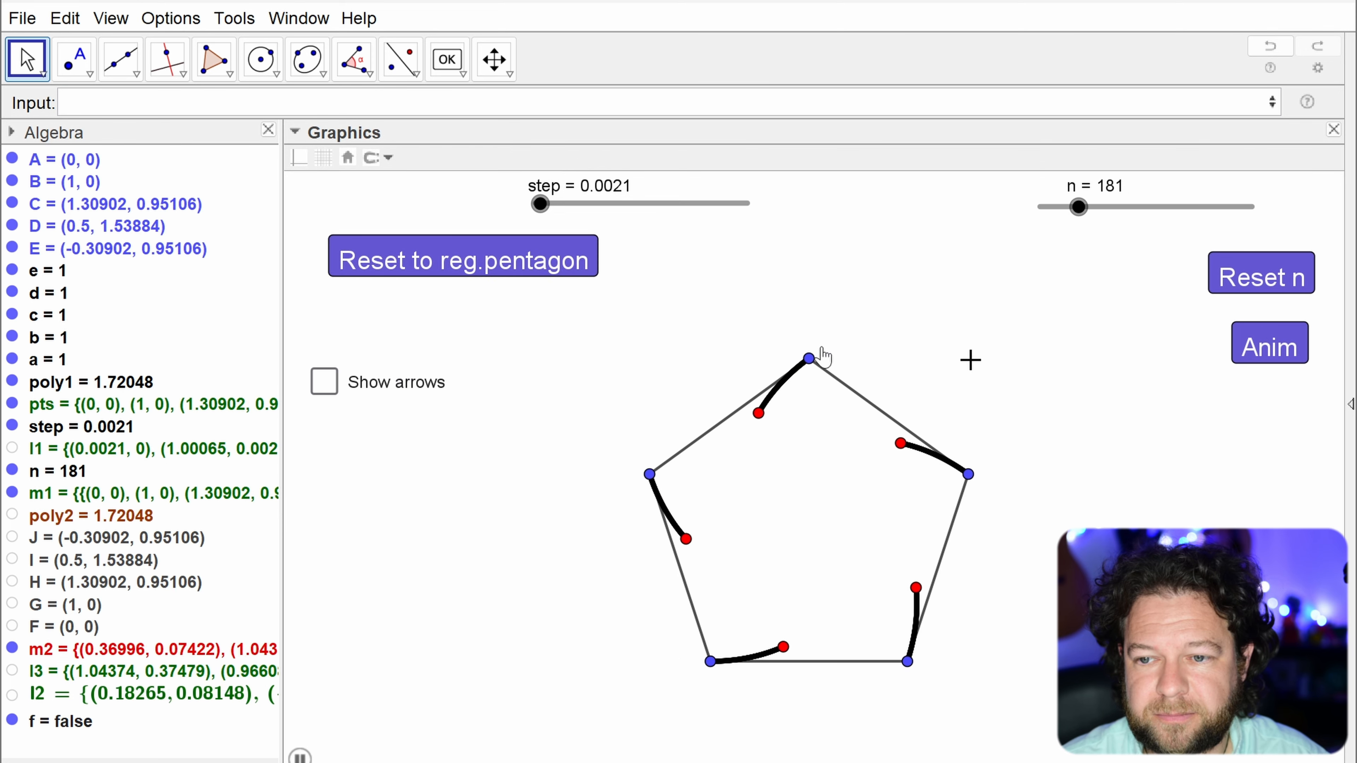
Step: Return n to 1, show the direction arrows, and play the animation with them visible
{"action": "left_click", "coordinate": [1260, 283]}
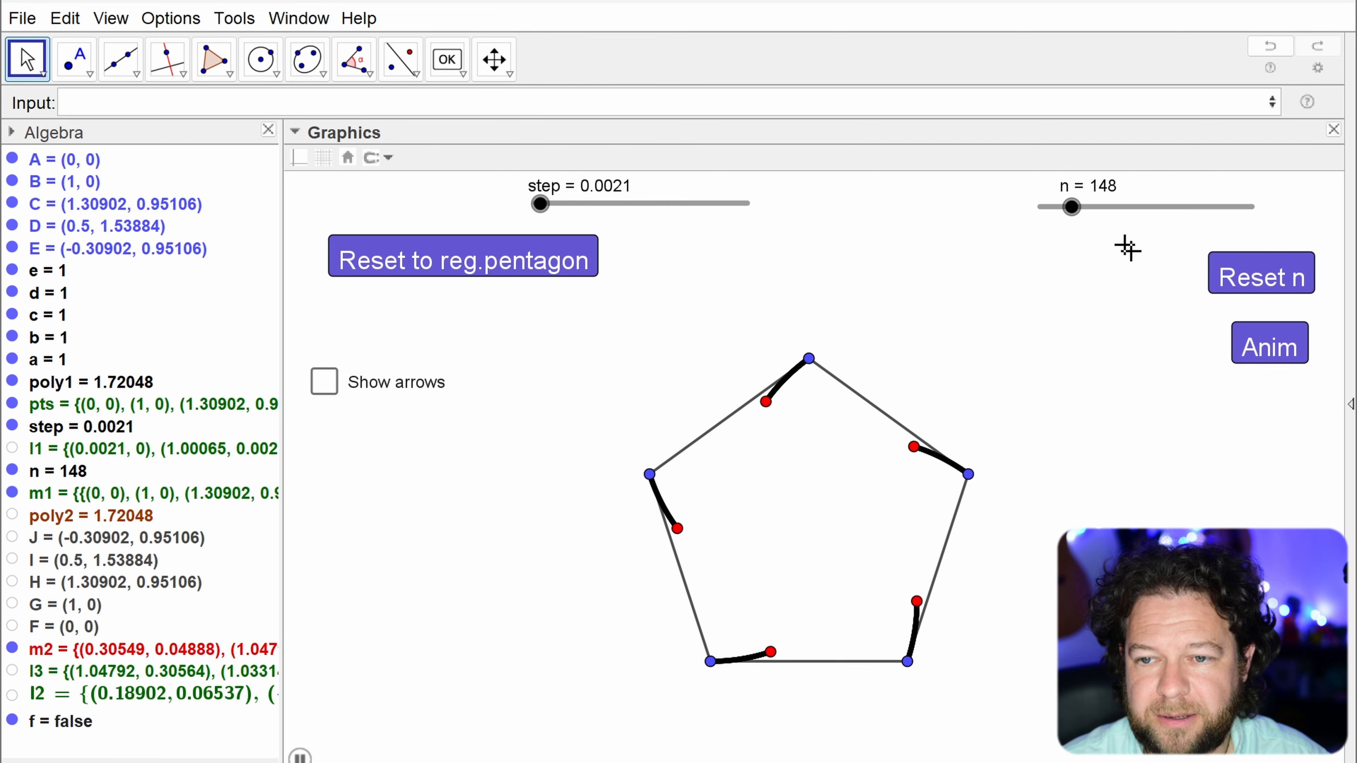
{"action": "left_click_drag", "start_coordinate": [1063, 207], "coordinate": [1038, 208]}
{"action": "left_click", "coordinate": [352, 393]}
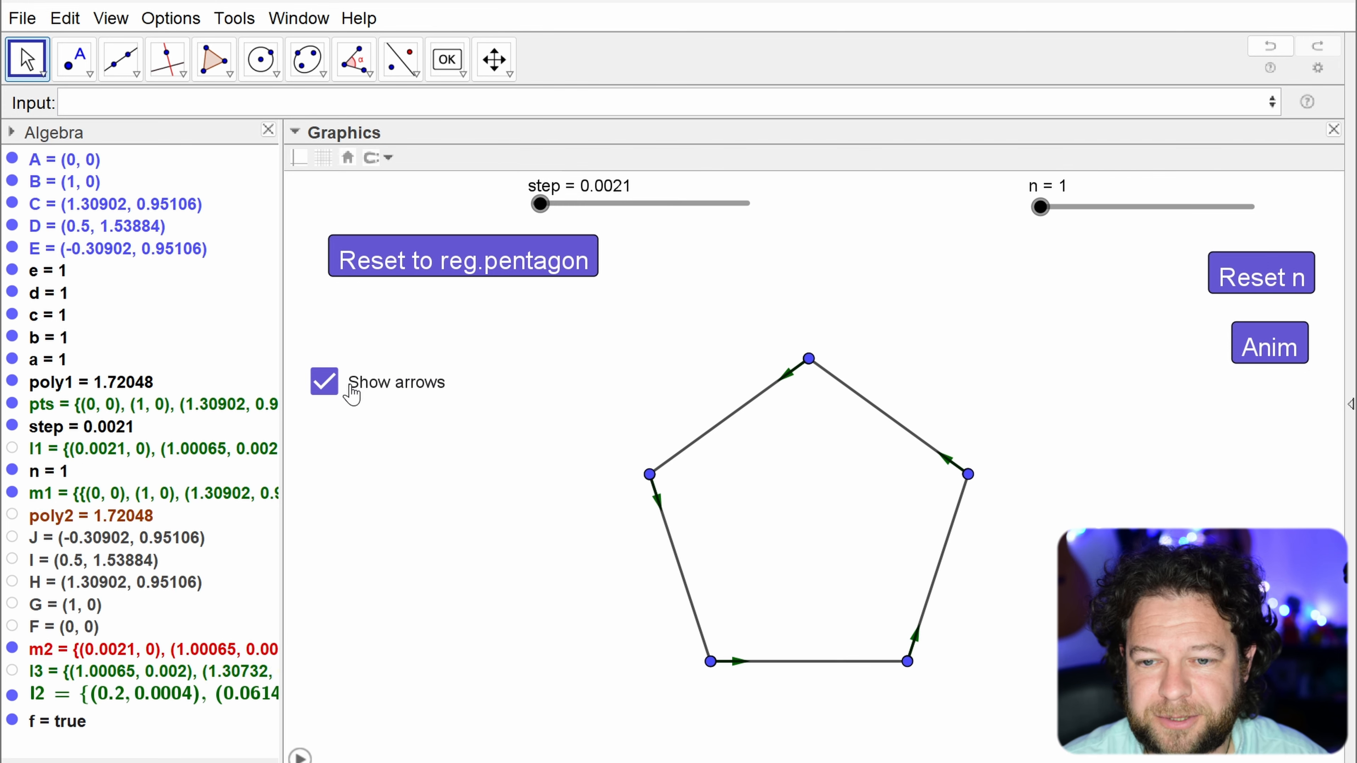
{"action": "left_click", "coordinate": [1289, 350]}
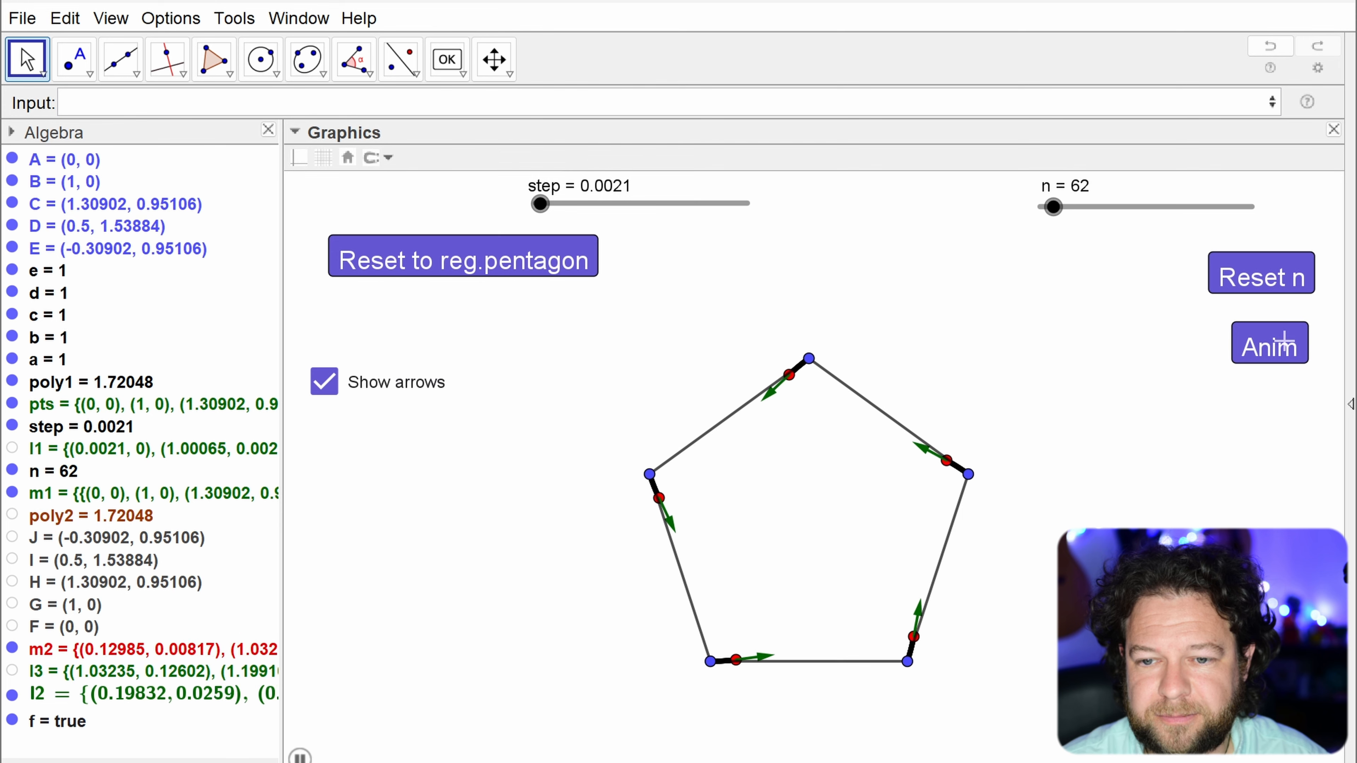